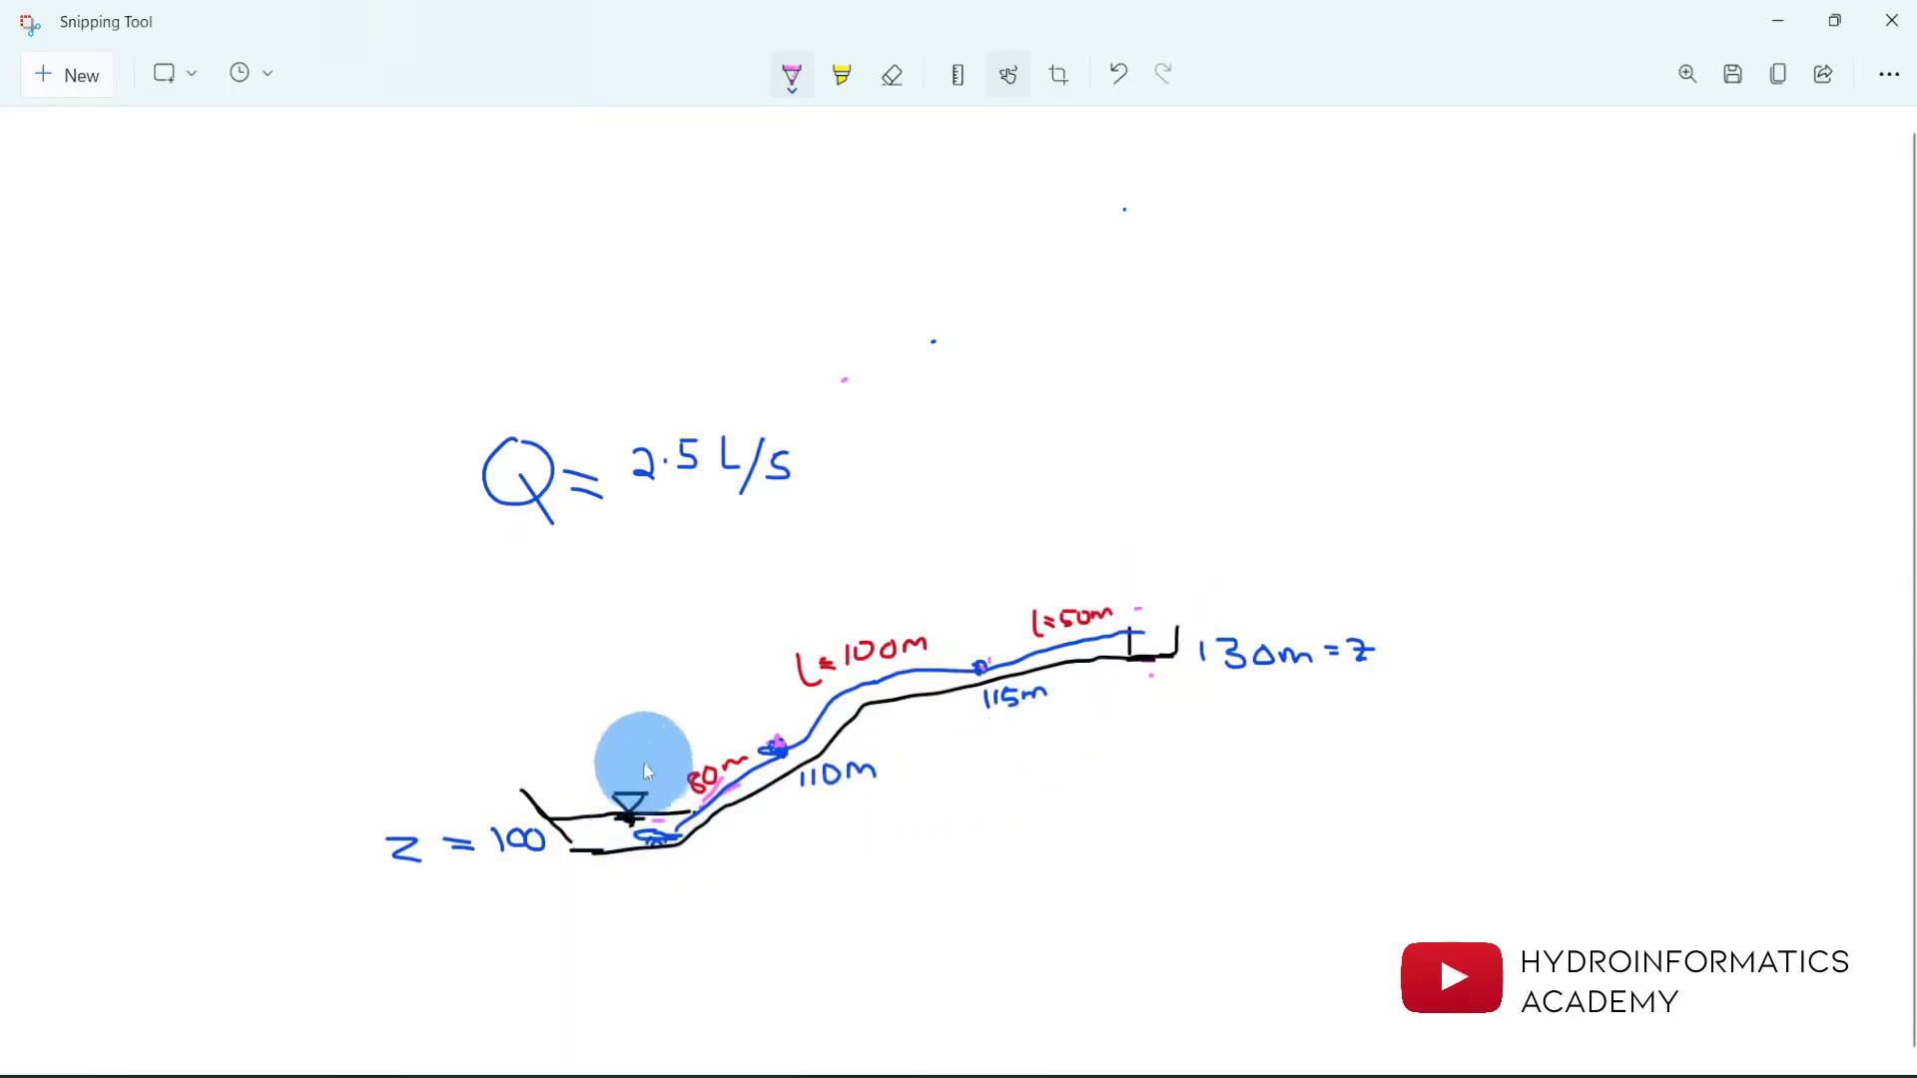
Circle the lower reservoir and the upper tank on the sketch, and underline the 2.5 L/s flow and the 100 and 130m elevations.
mouse_move(639, 757)
left_mouse_down()
mouse_move(664, 877)
mouse_move(687, 788)
left_mouse_up()
left_click_drag(1196, 592, 1183, 689)
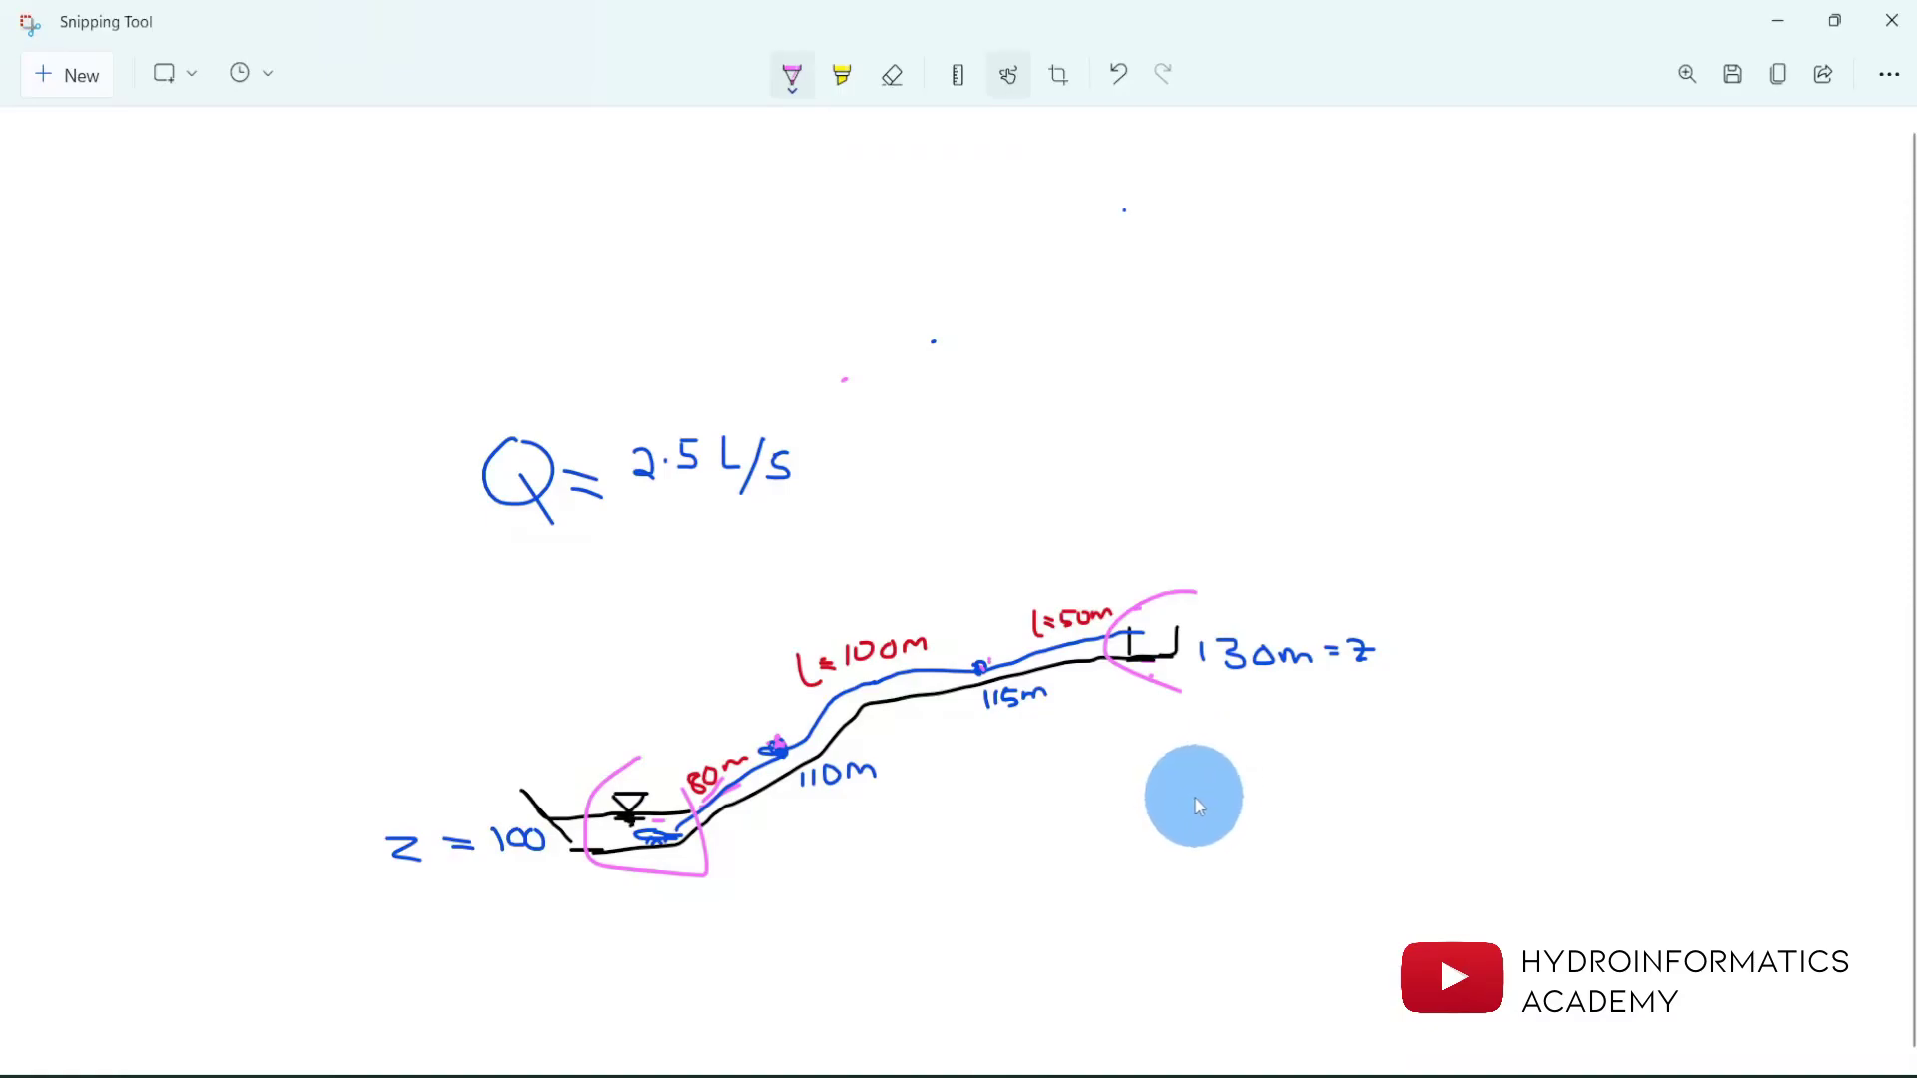
left_click(685, 522)
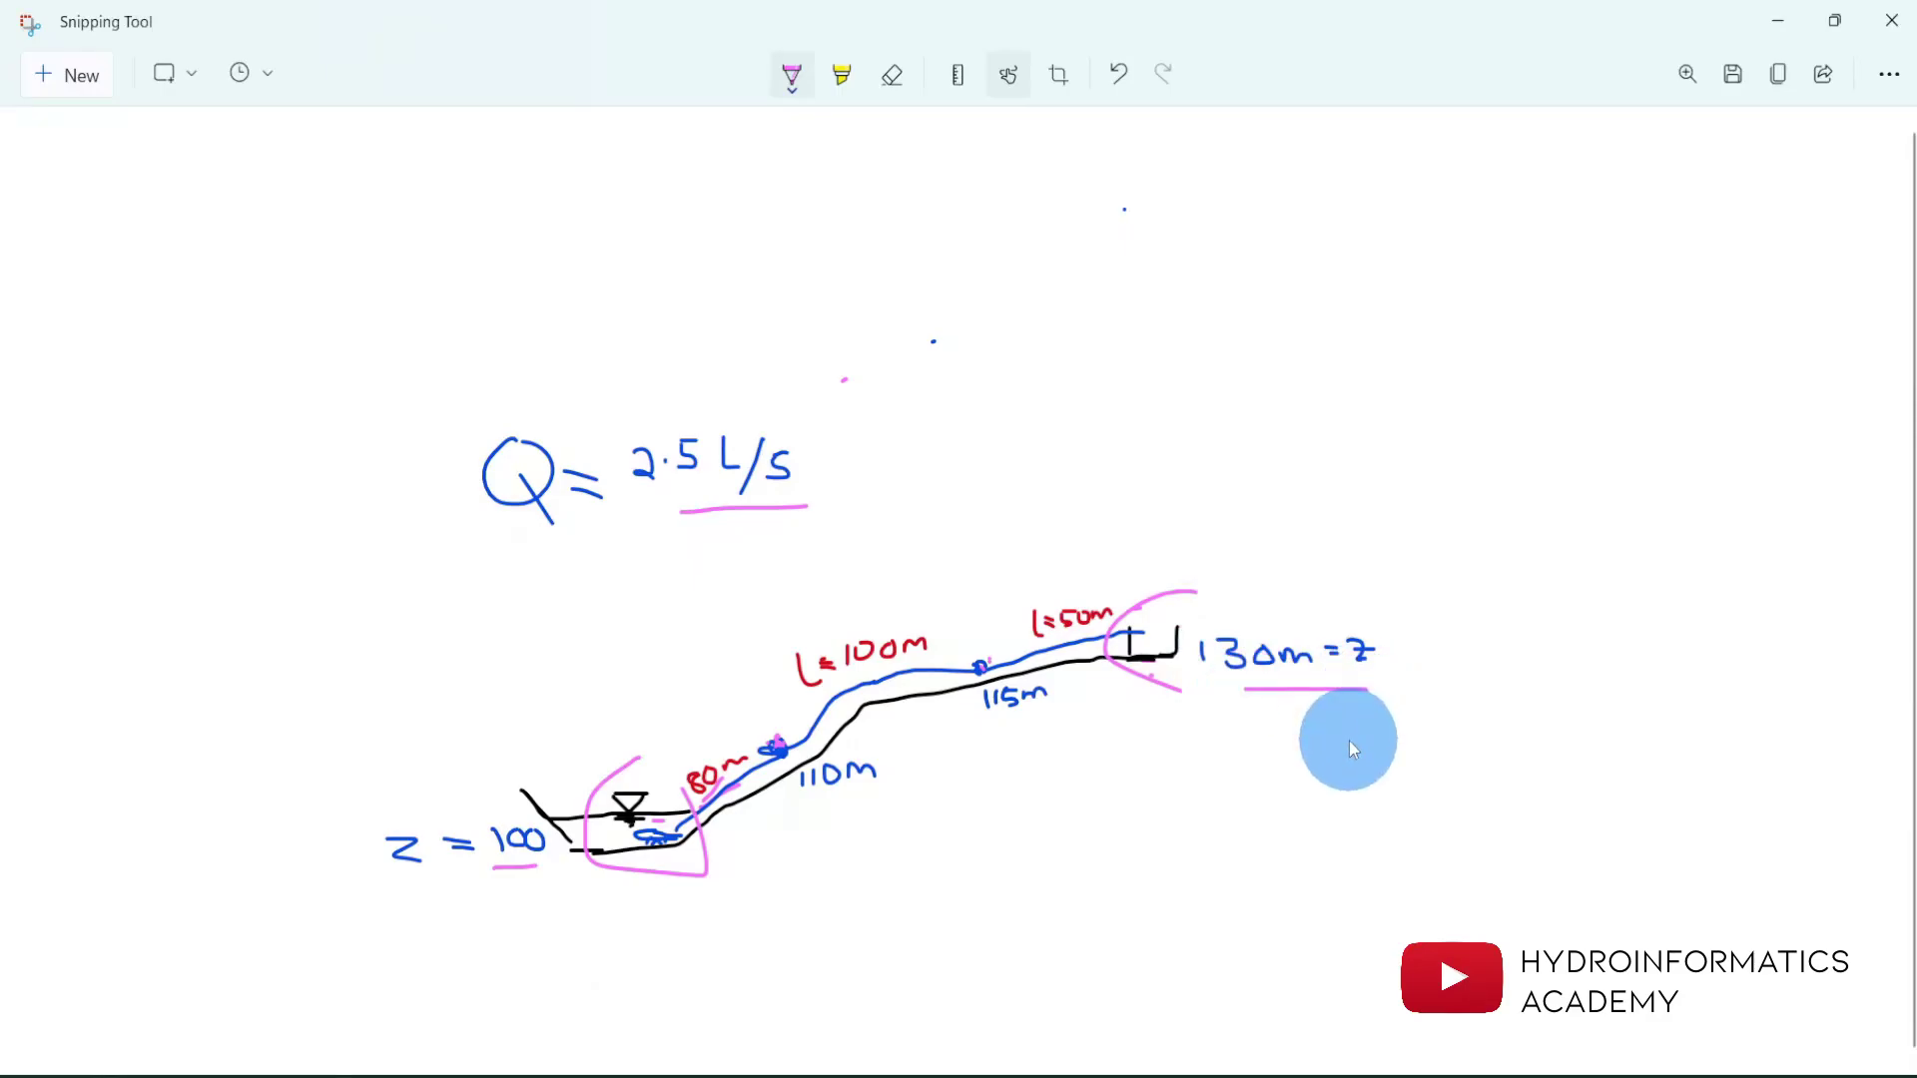
Mark the two intermediate pipeline nodes and underline their 115m and 110m elevations and the 100m and 50m pipe lengths.
left_click(780, 748)
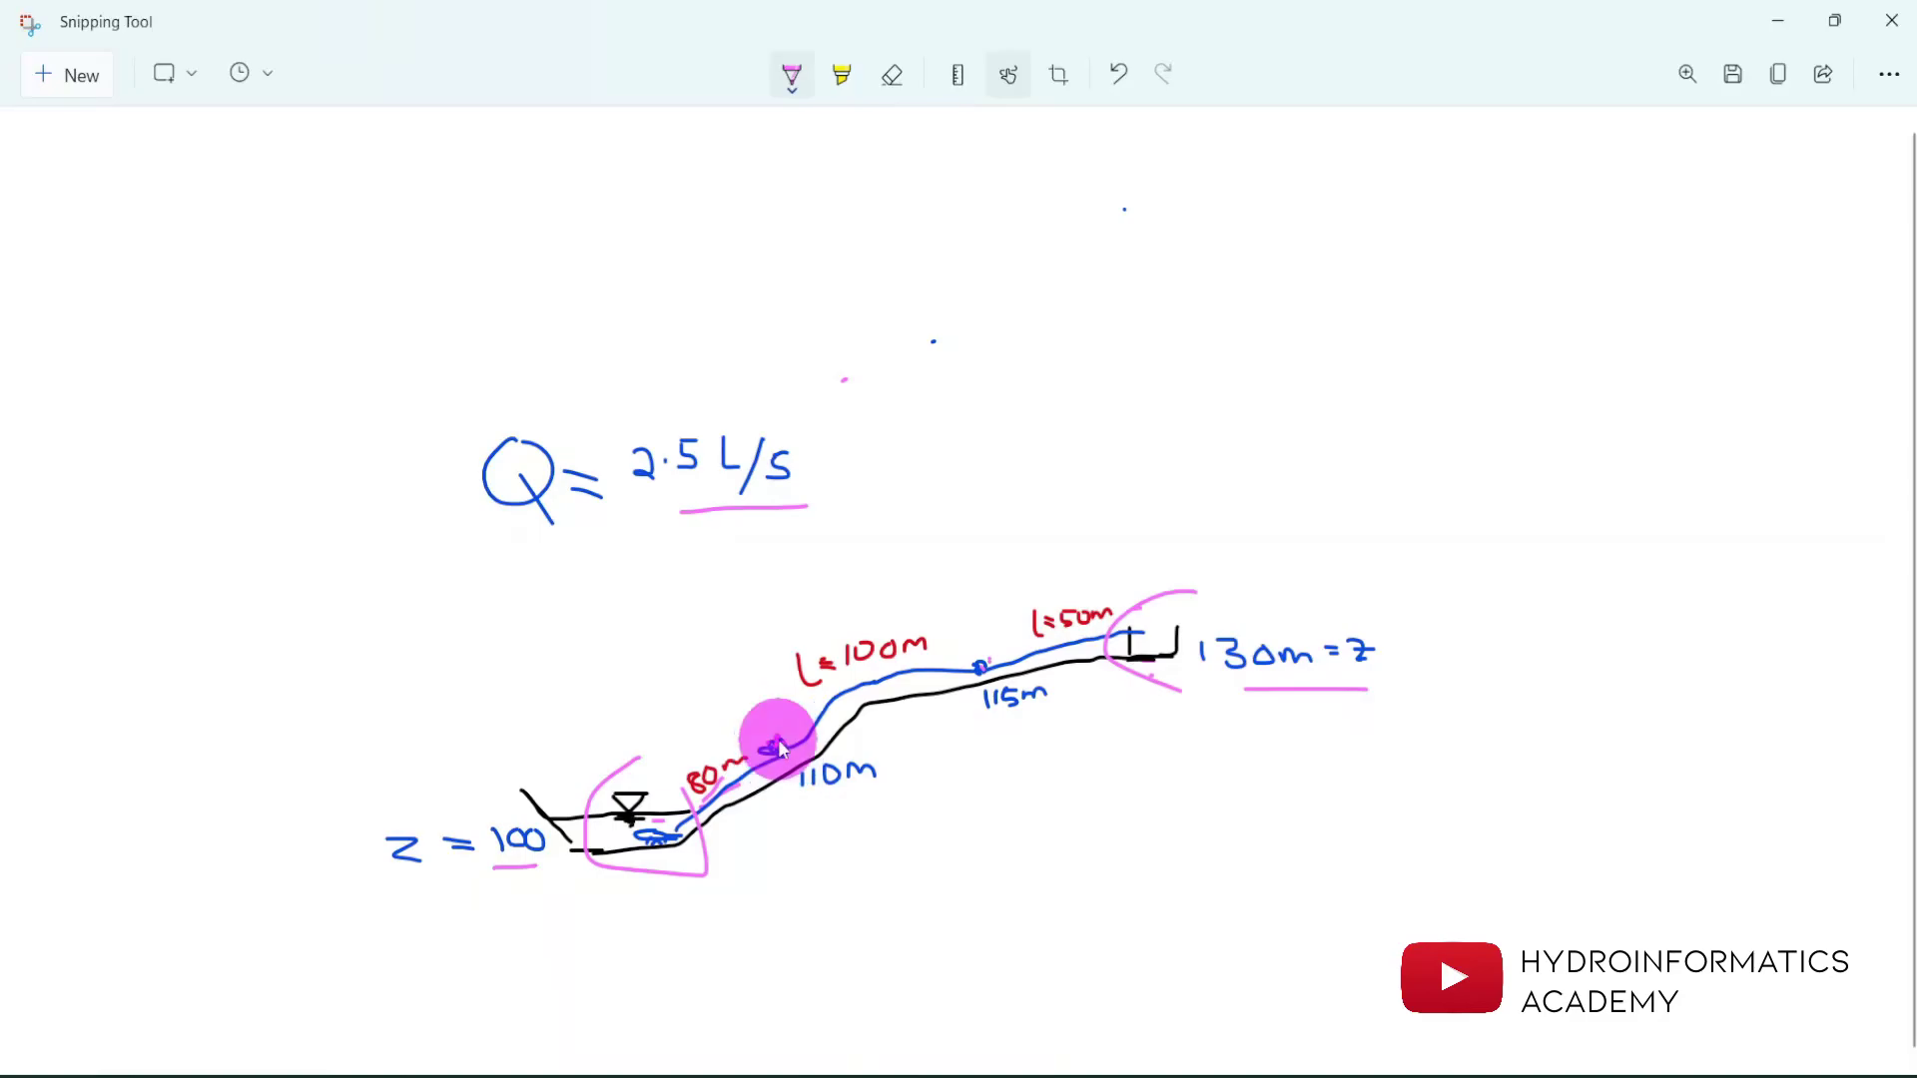
left_click(983, 659)
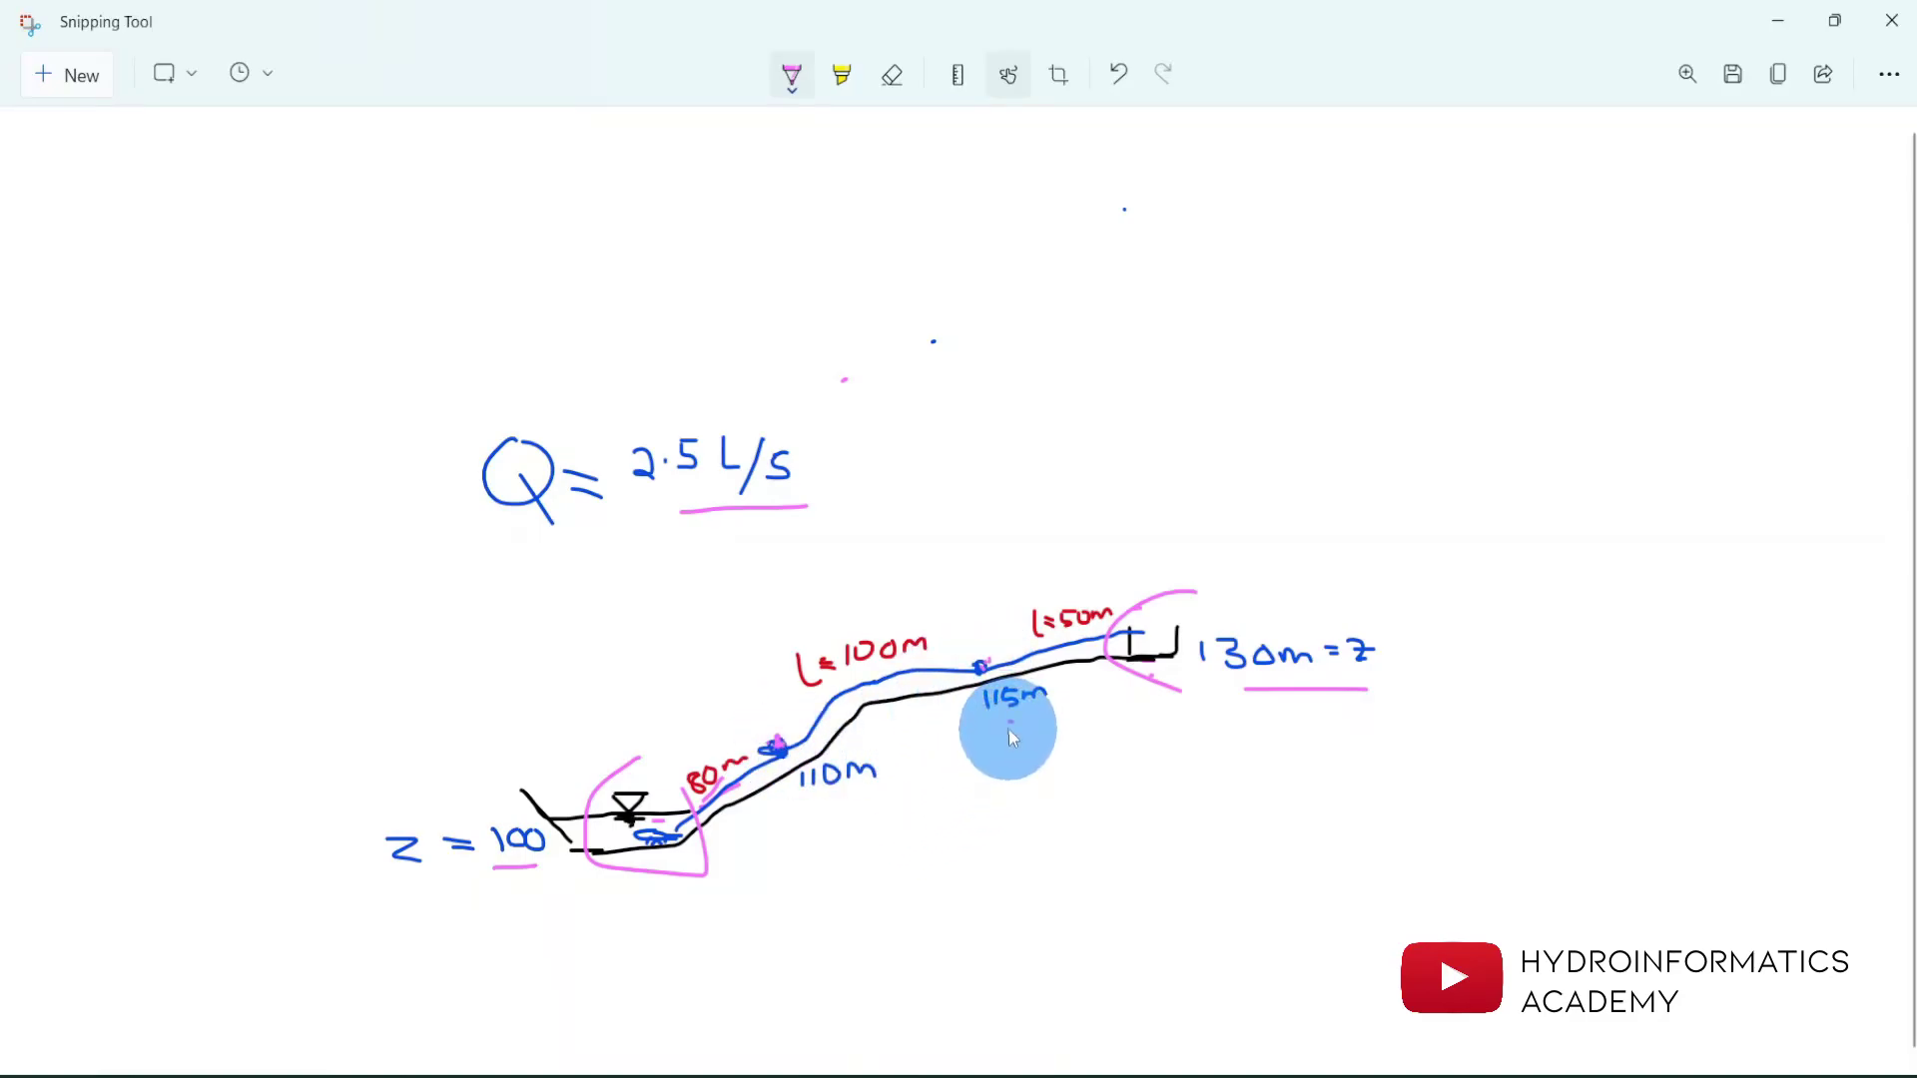
left_click_drag(998, 721, 1041, 720)
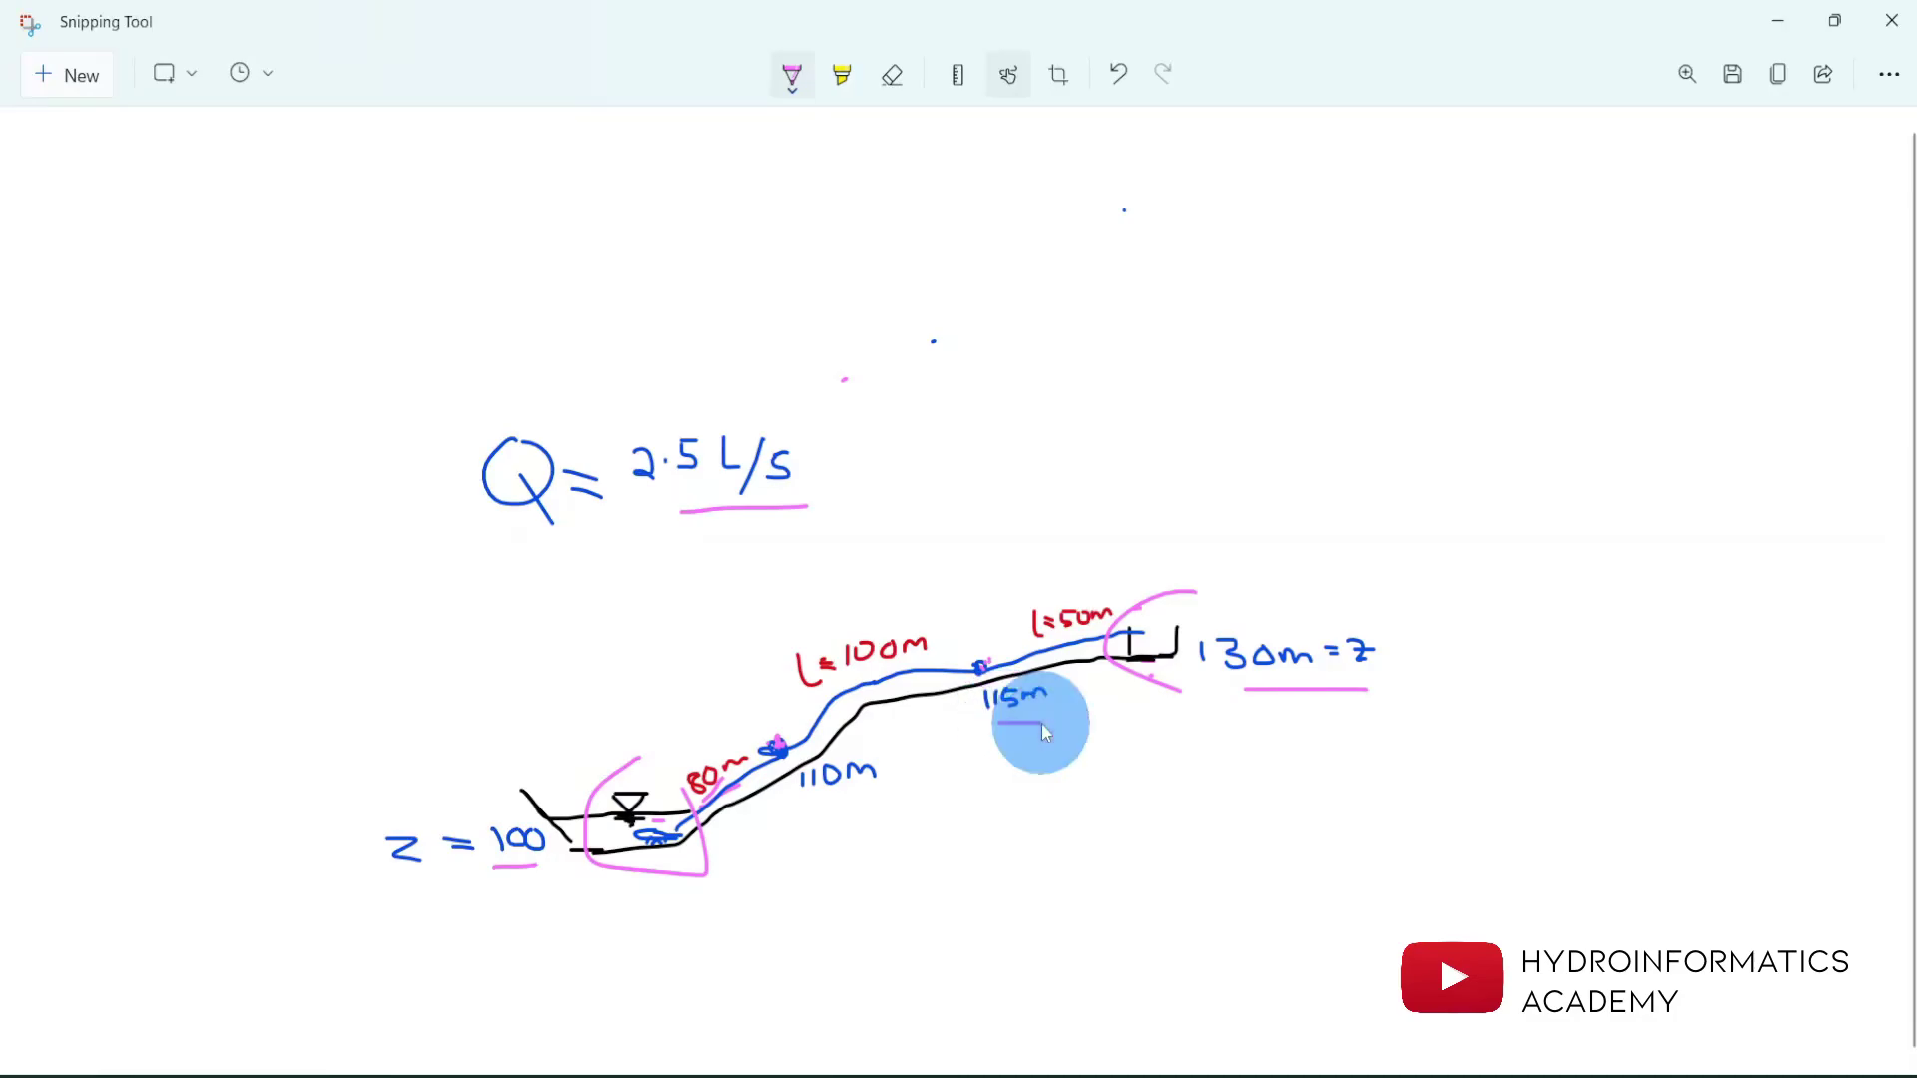
left_click_drag(837, 810, 882, 811)
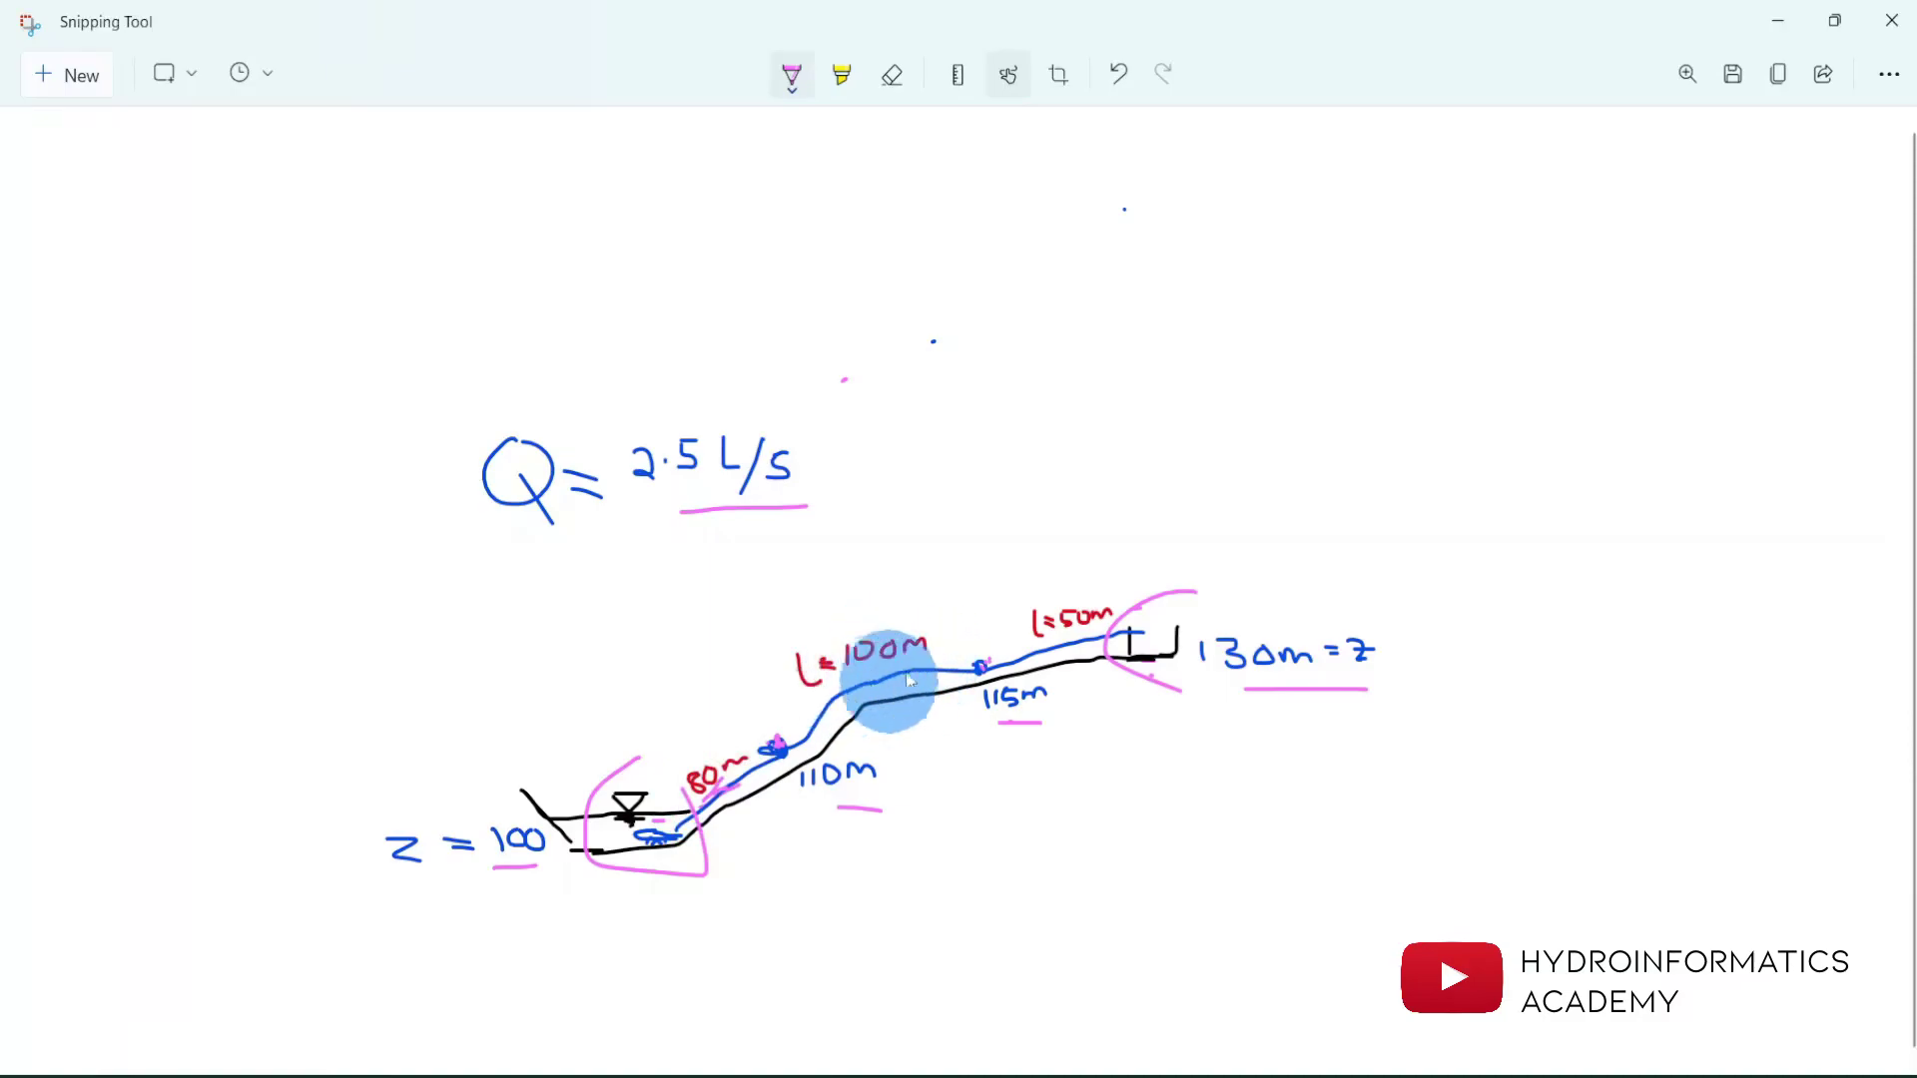
left_click_drag(859, 663, 902, 661)
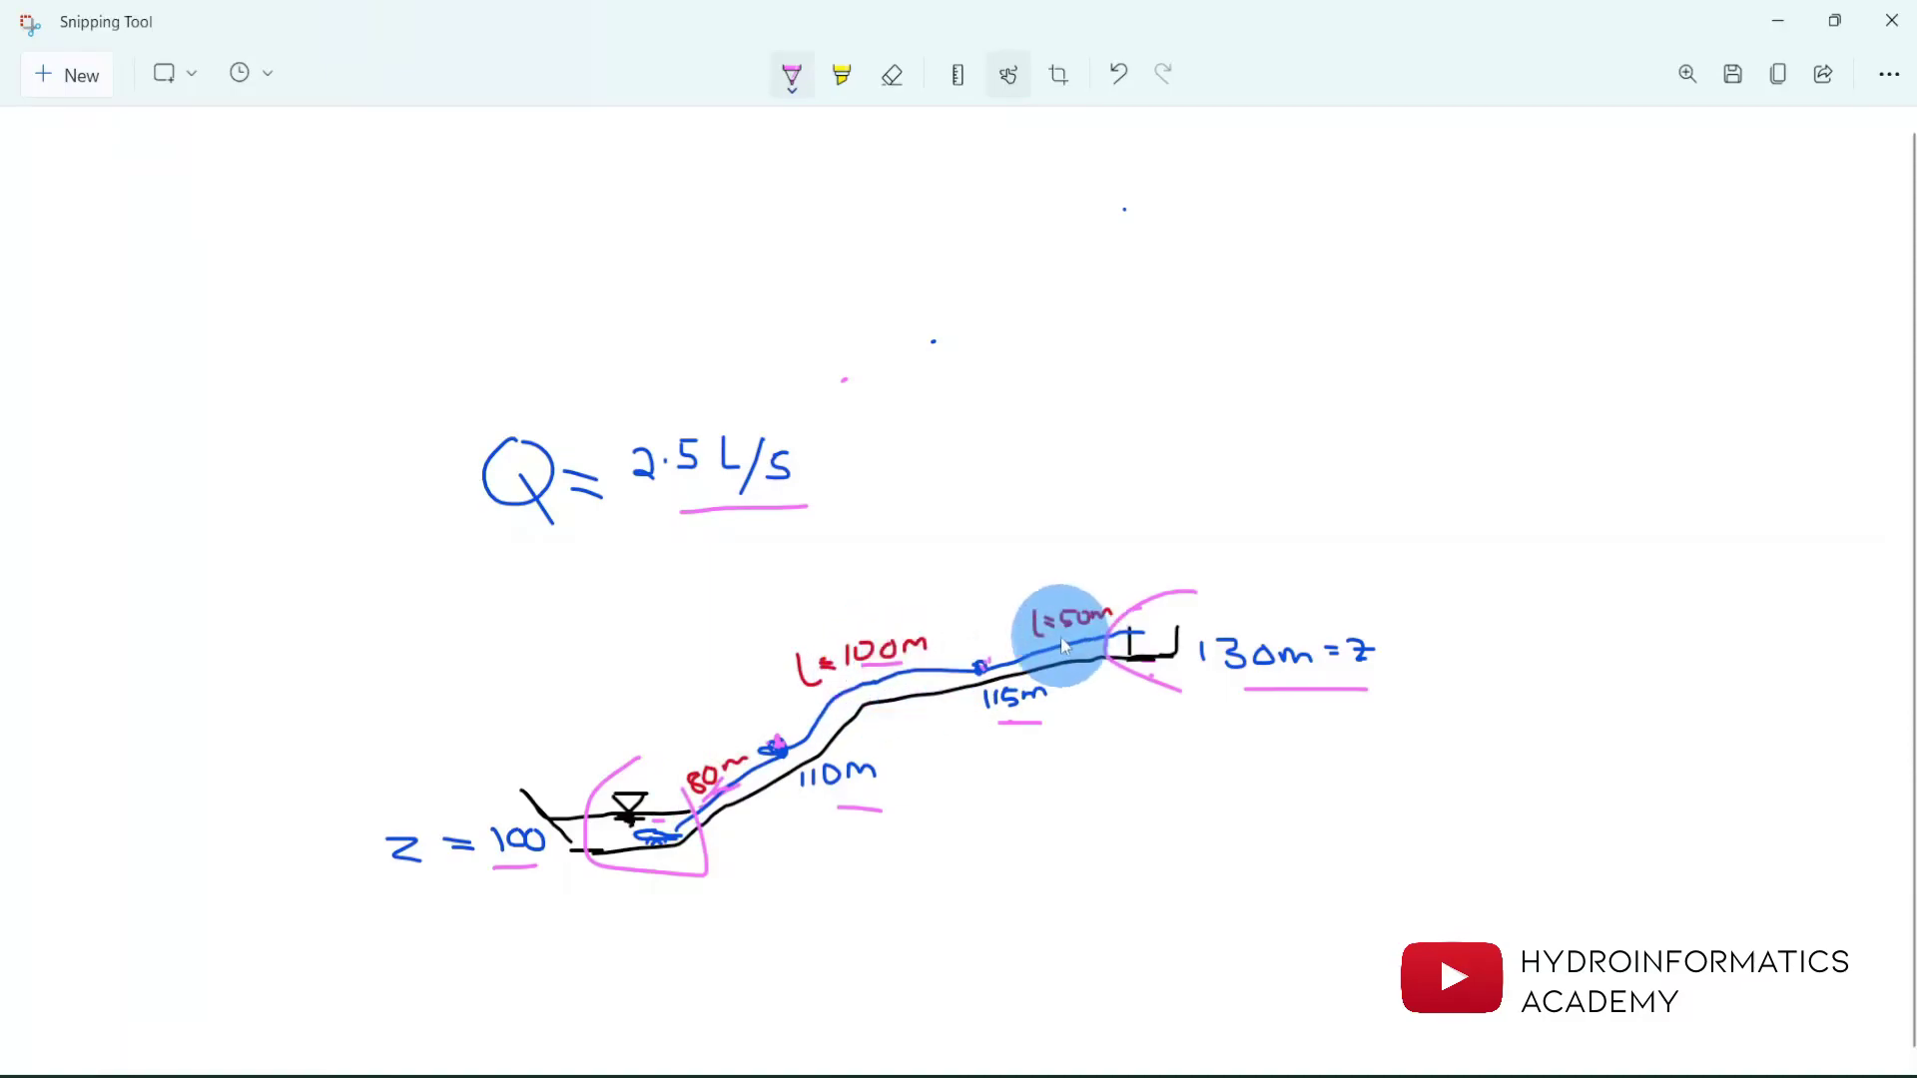
left_click_drag(1095, 644, 1097, 645)
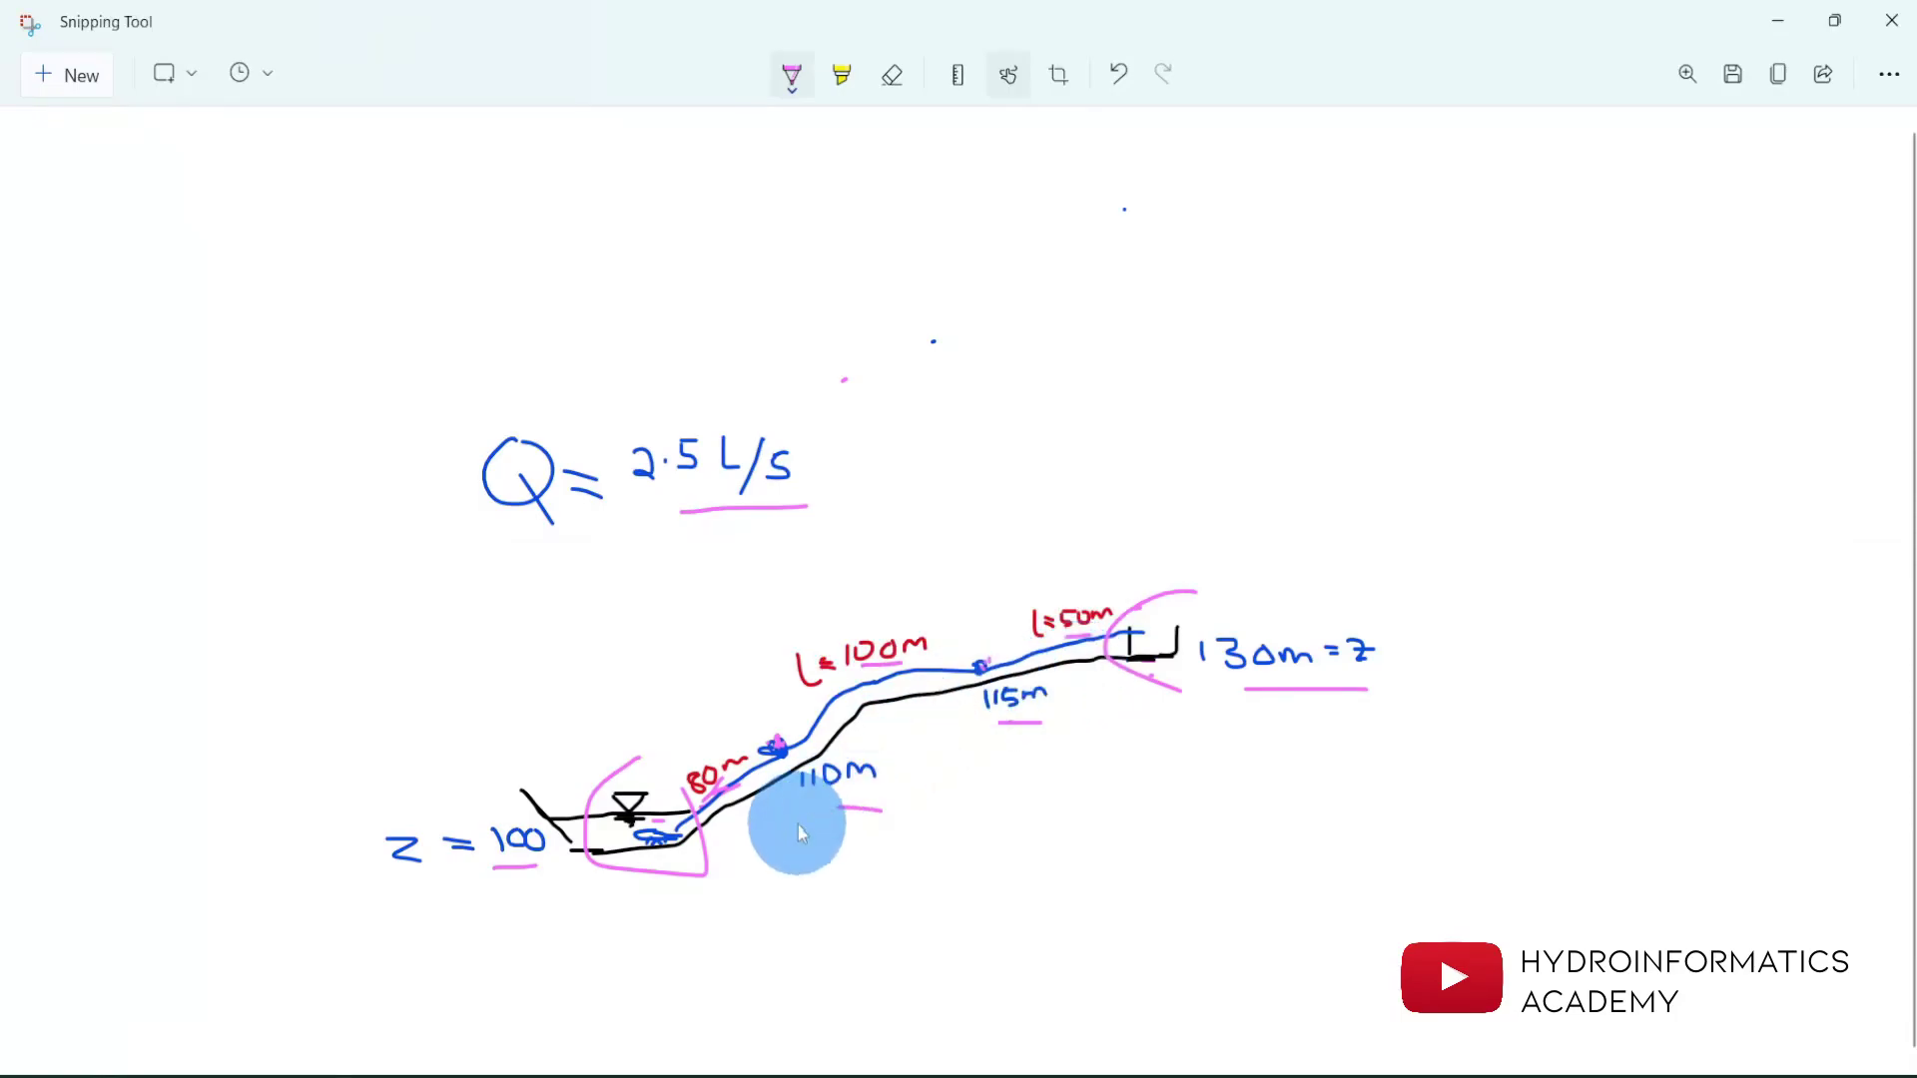
Underline the 2.5 L/s flow again, mark beneath the lower reservoir and upper tank, and encircle the 130m = Z label.
left_click_drag(683, 511, 781, 508)
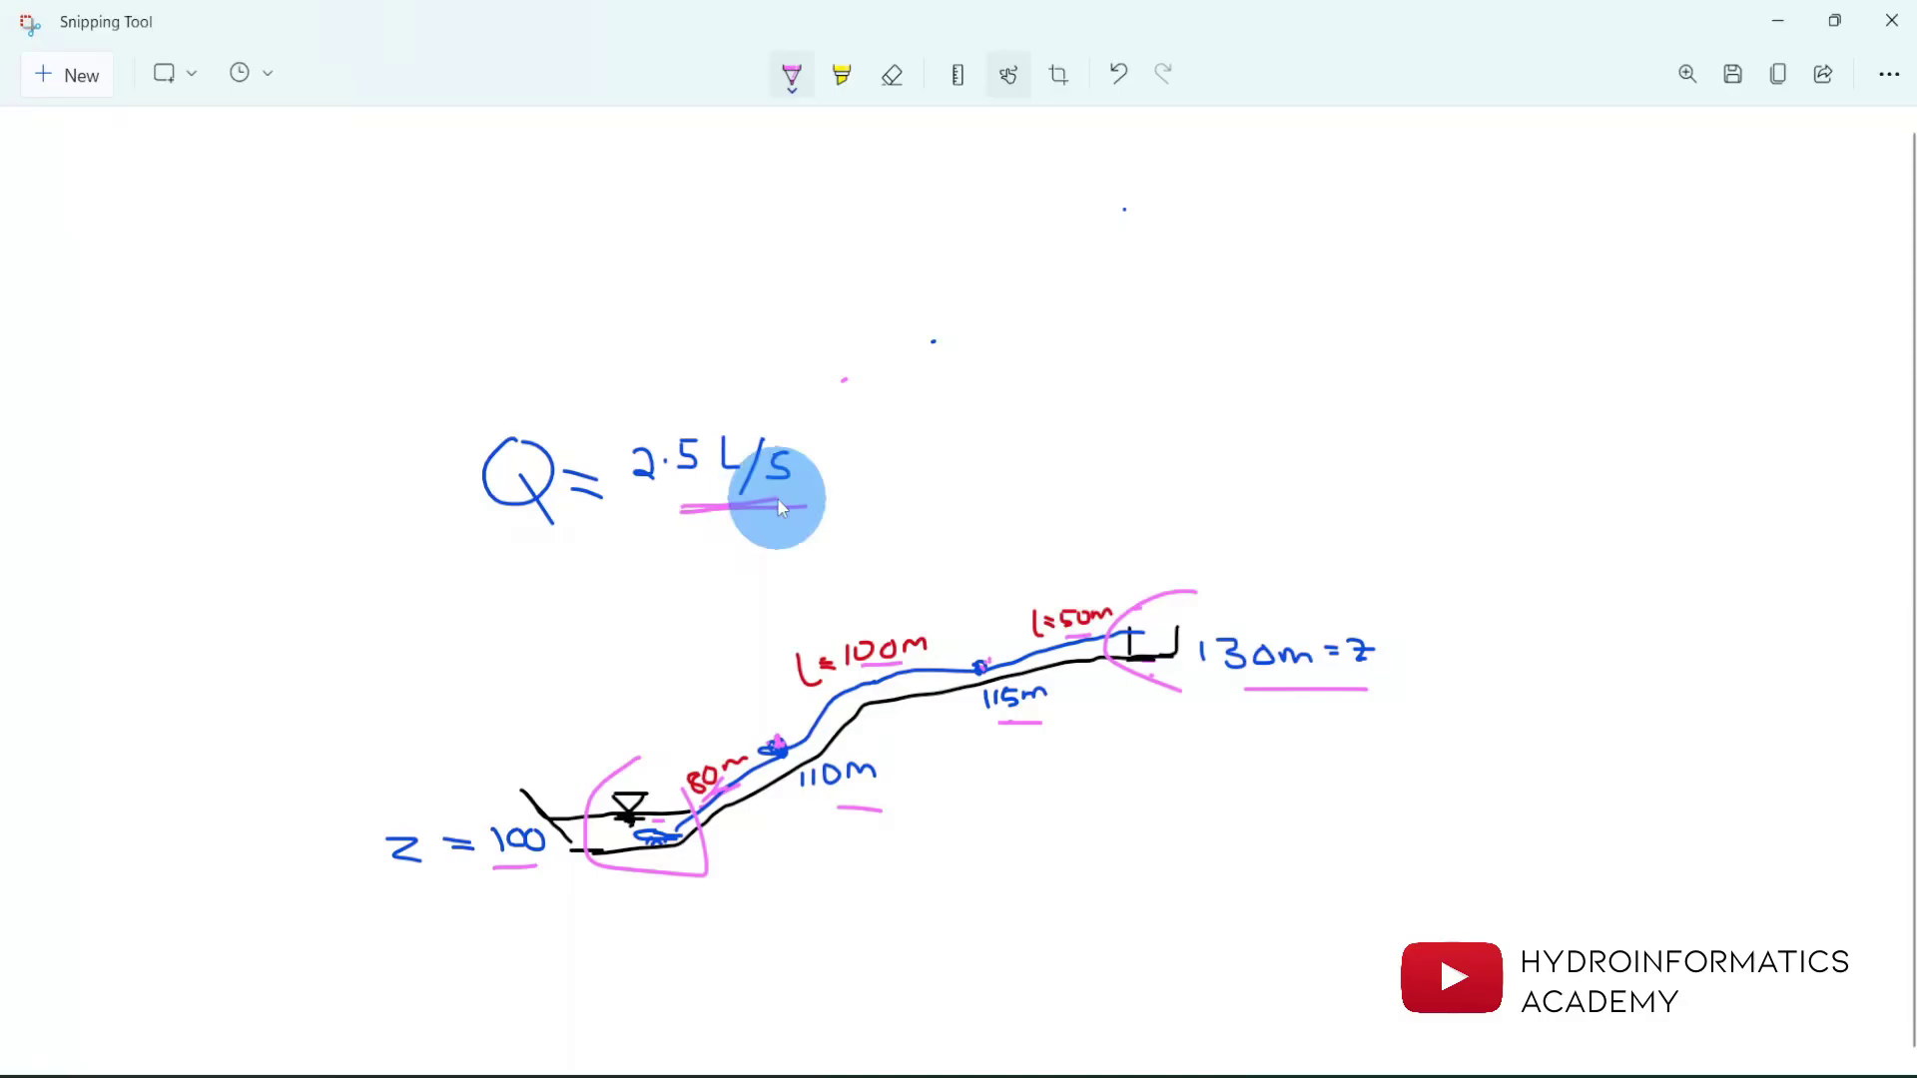
left_click_drag(599, 868, 639, 856)
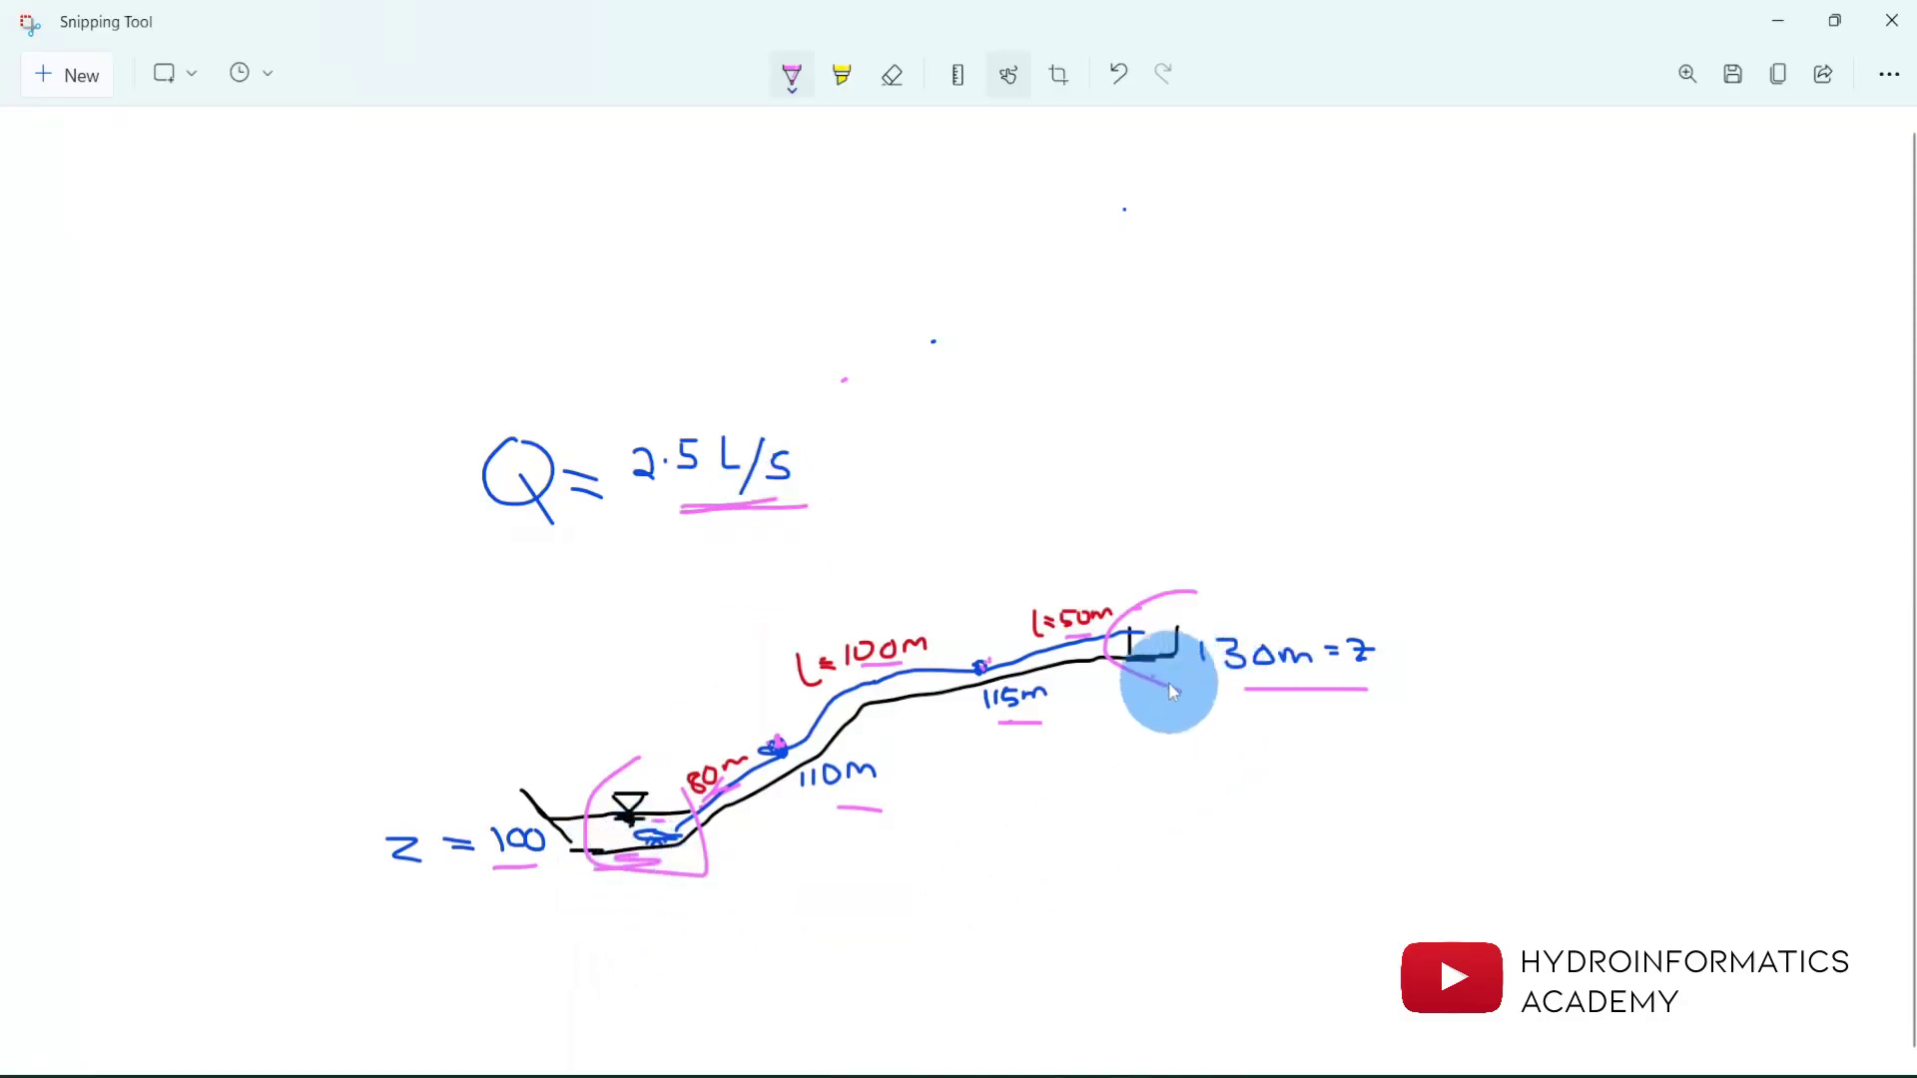
left_click_drag(1158, 675, 1180, 673)
mouse_move(1396, 629)
left_mouse_down()
mouse_move(1301, 614)
mouse_move(1185, 668)
mouse_move(1402, 707)
left_mouse_up()
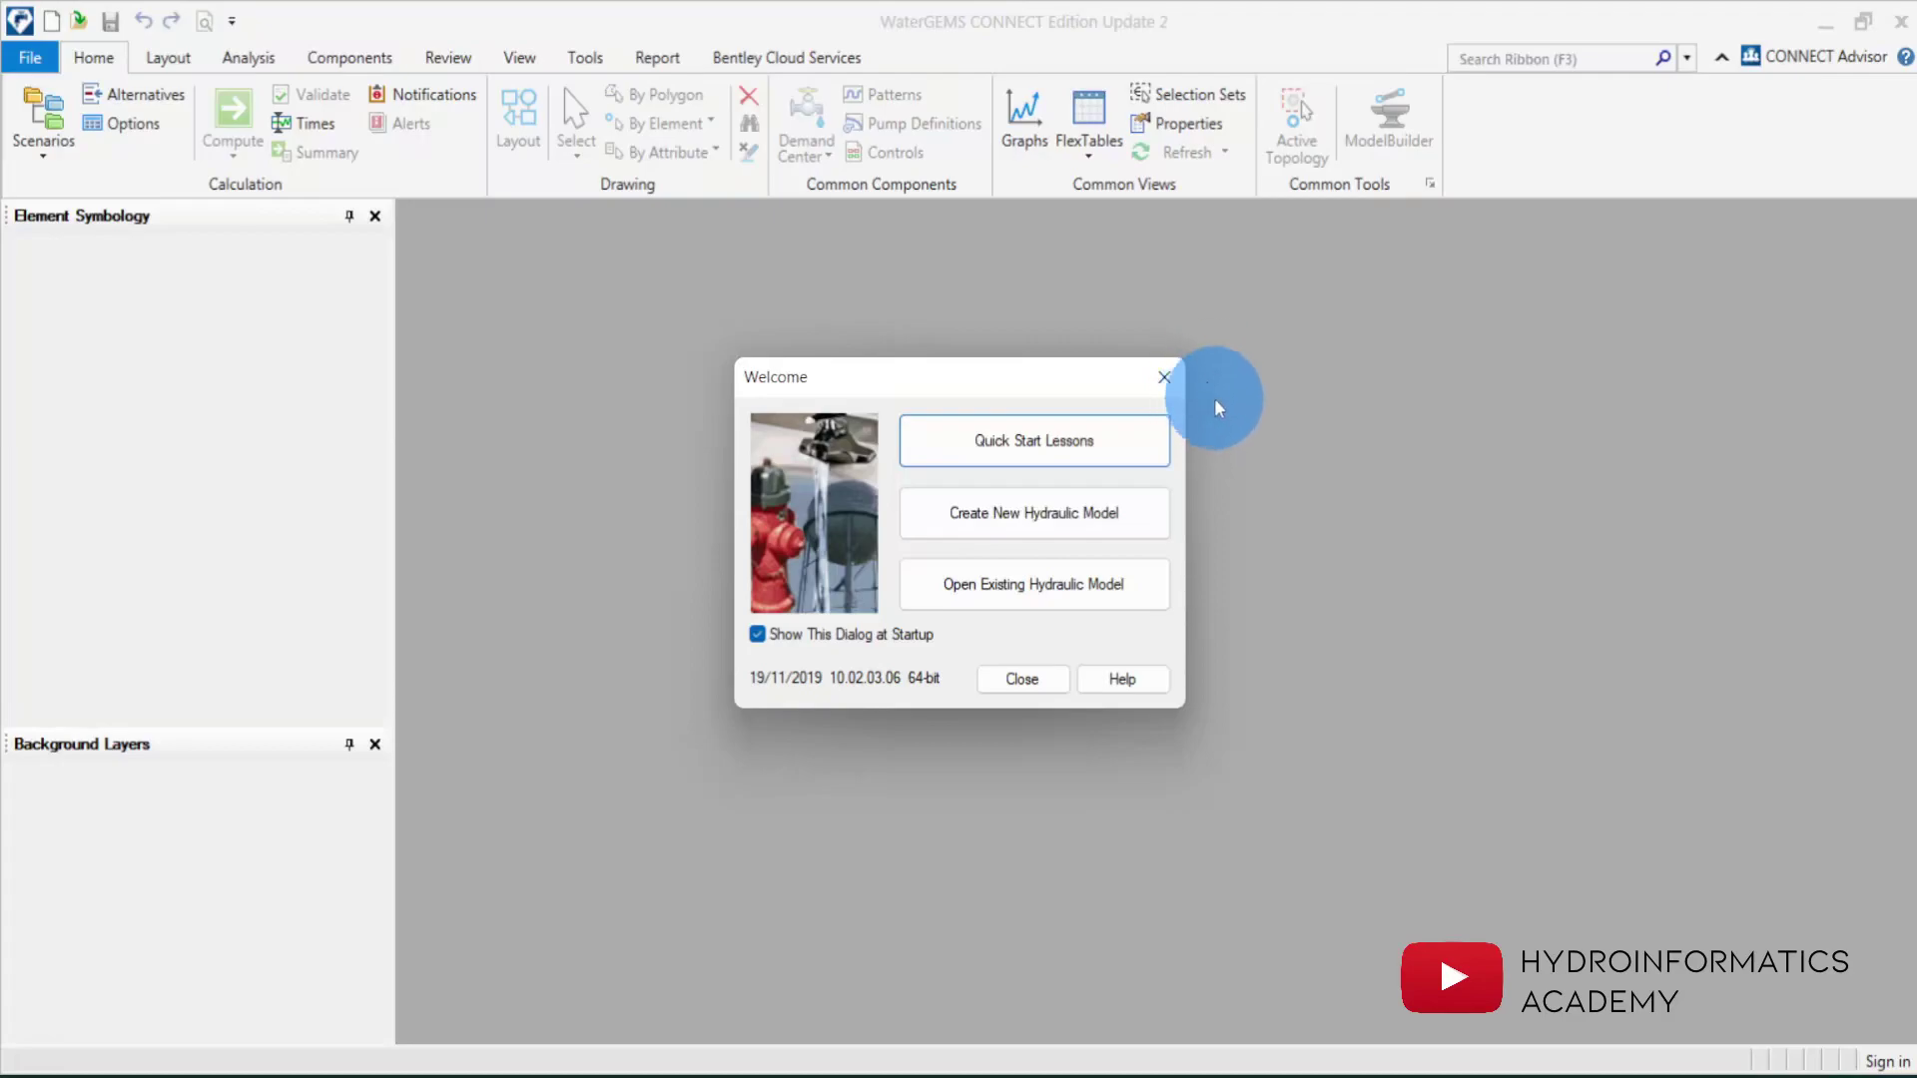
In WaterGEMS, dismiss the welcome dialog and create a new hydraulic model with change tracking enabled.
left_click(1164, 378)
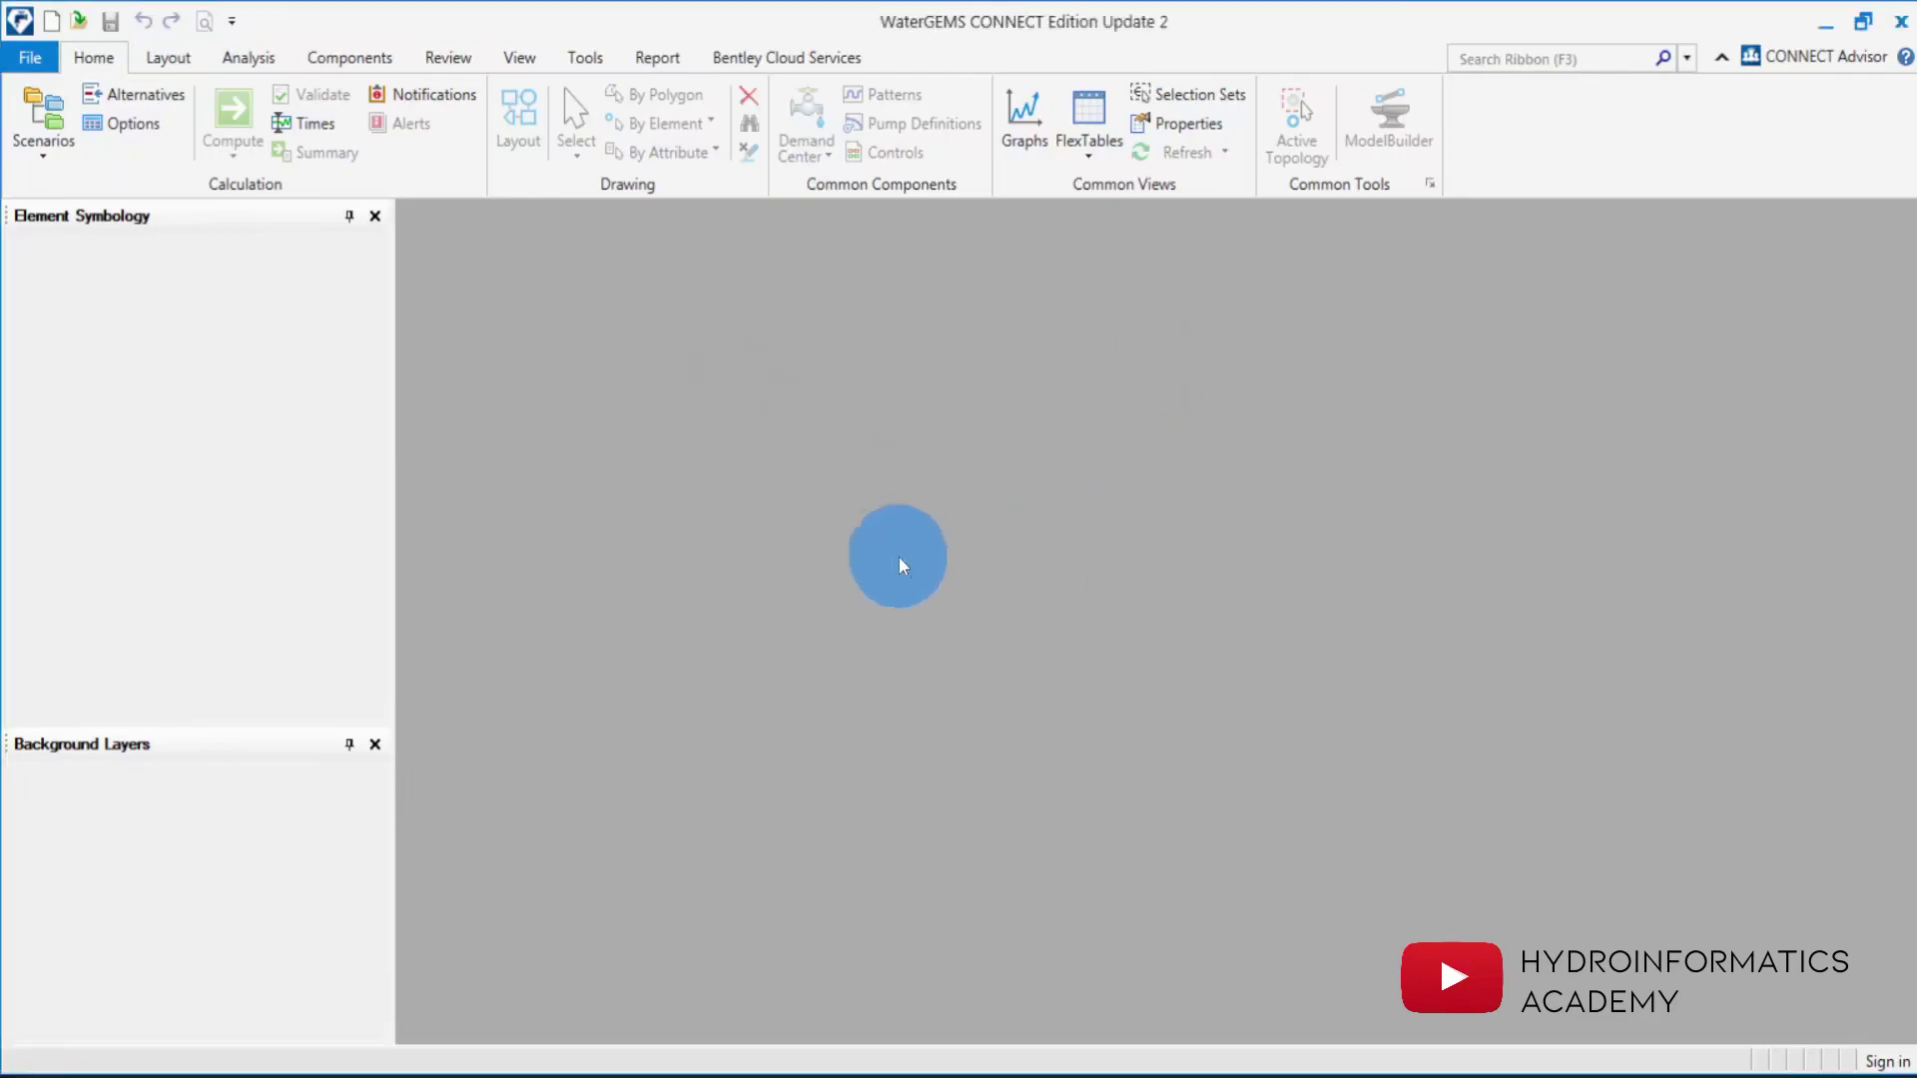
left_click(51, 20)
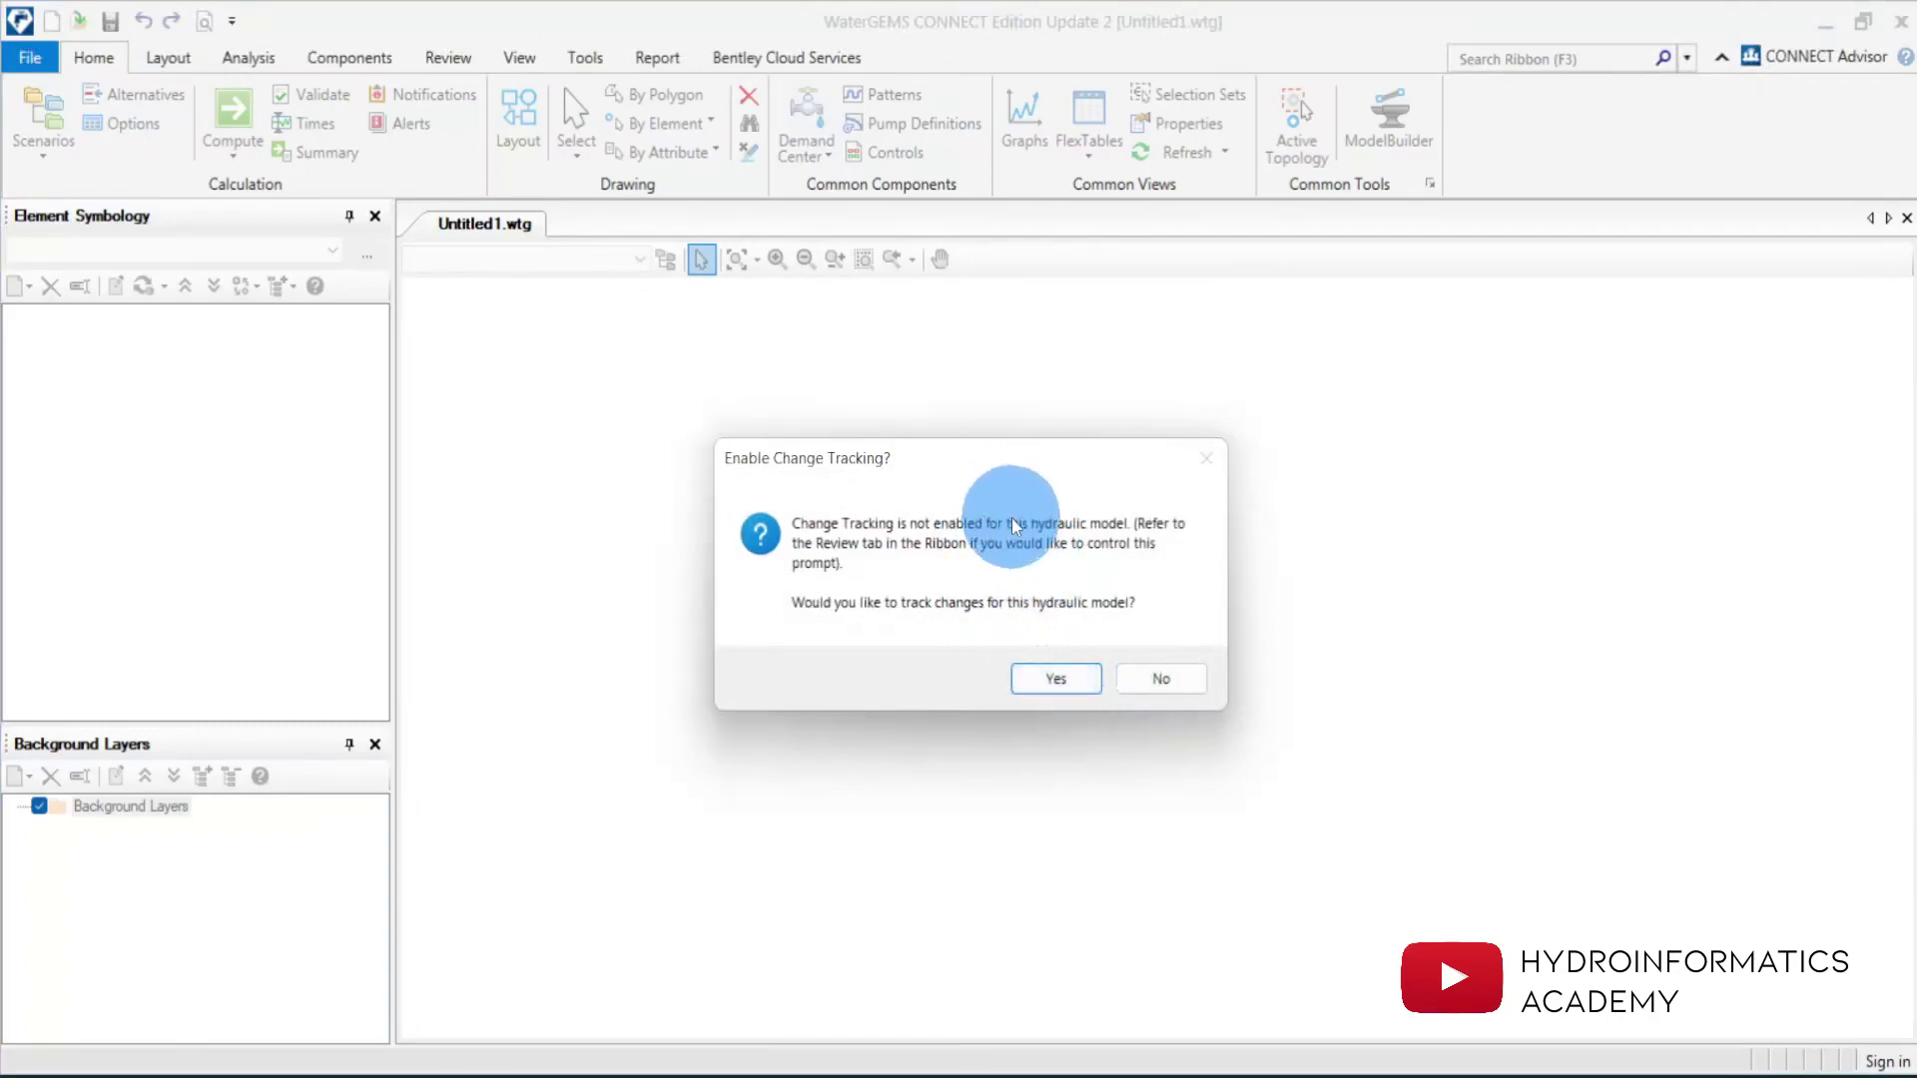
left_click(1039, 679)
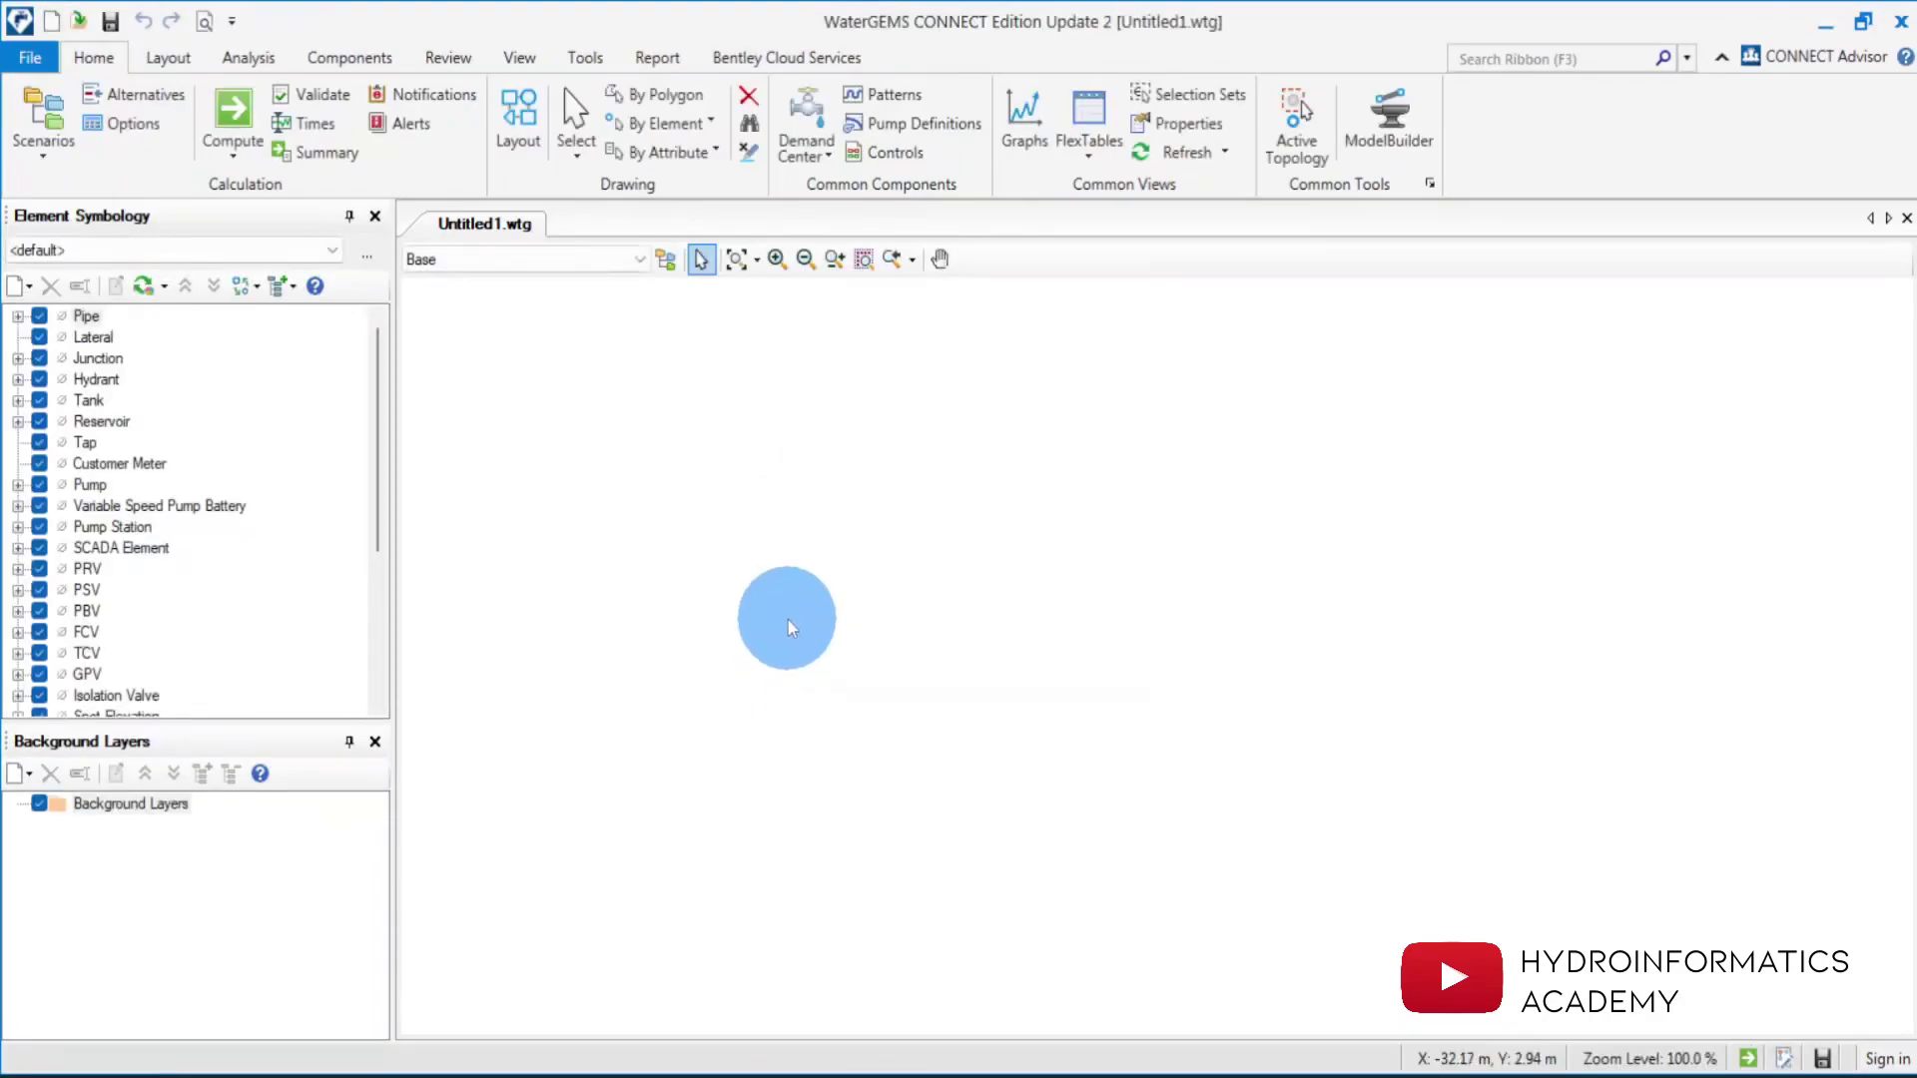
Set the friction method to Darcy-Weisbach in the Steady State/EPS Solver's Base Calculation Options.
left_click(128, 124)
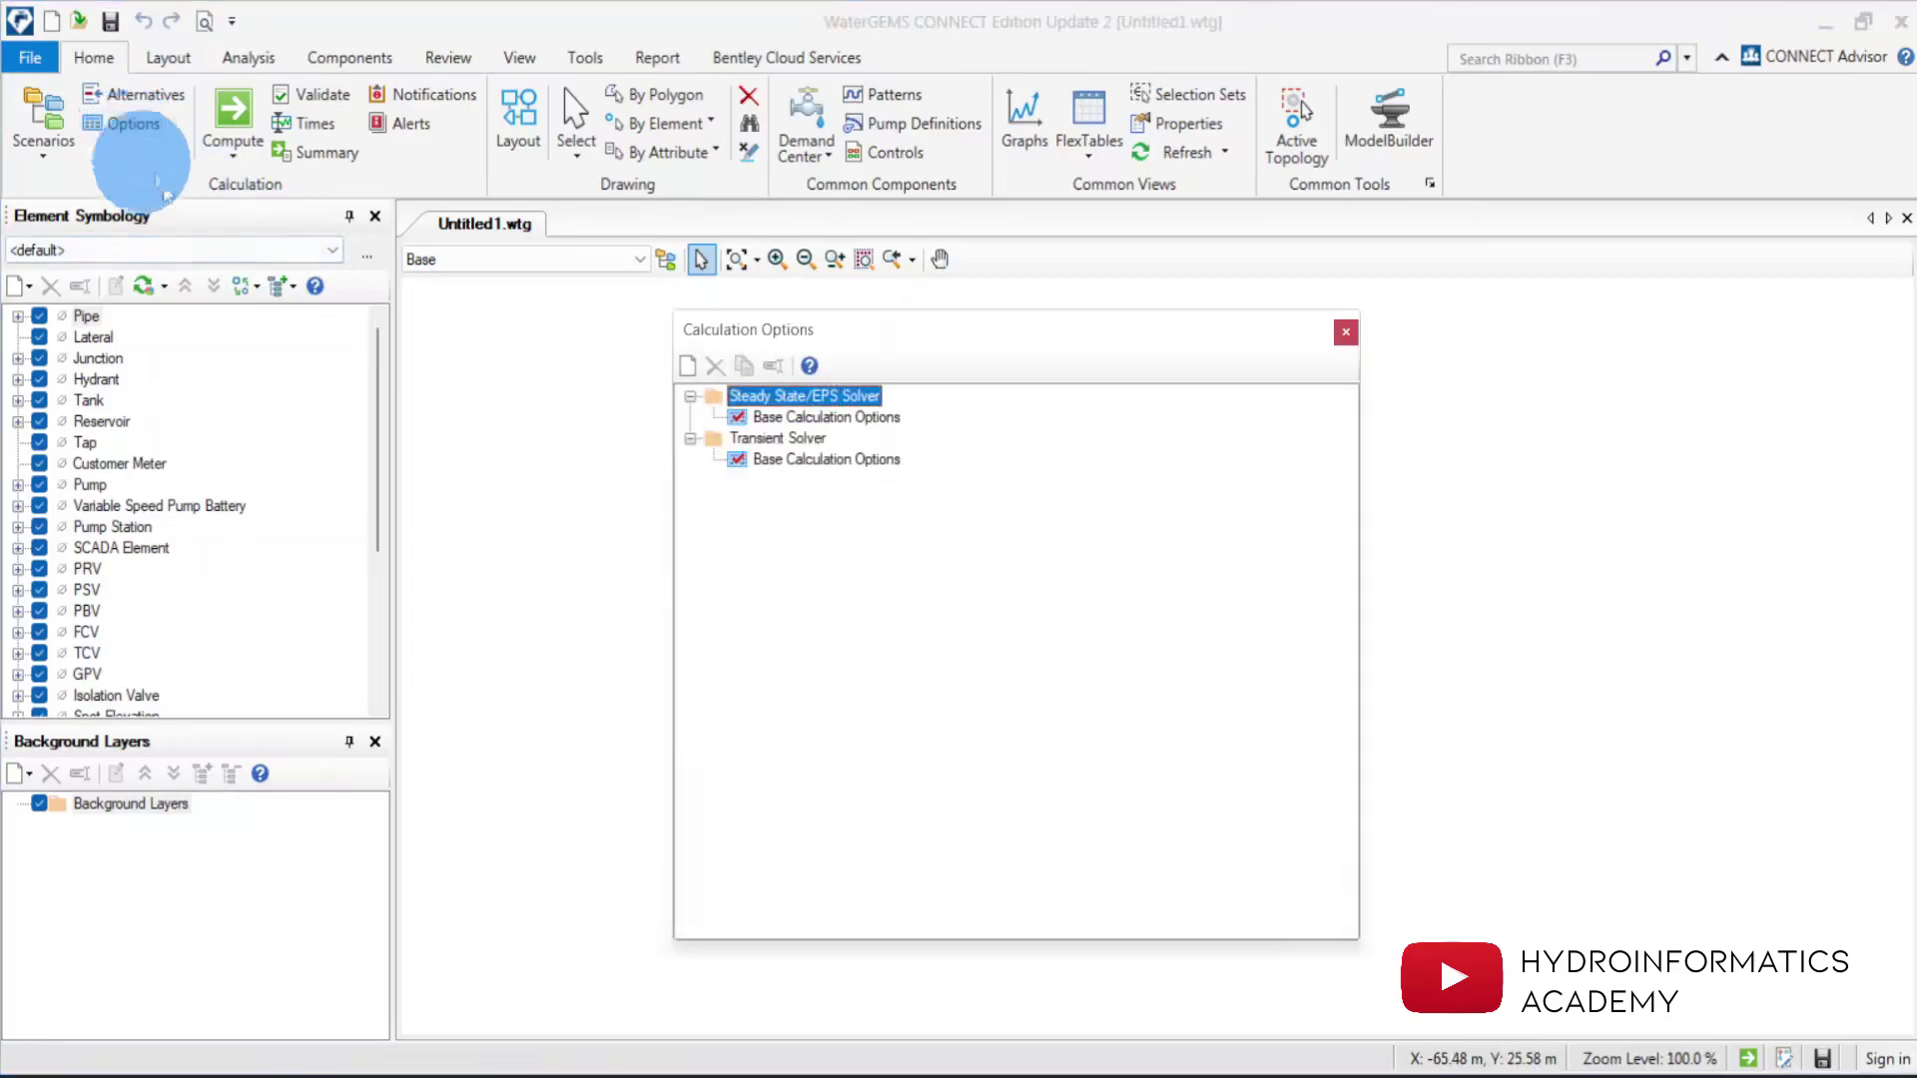
left_click(842, 418)
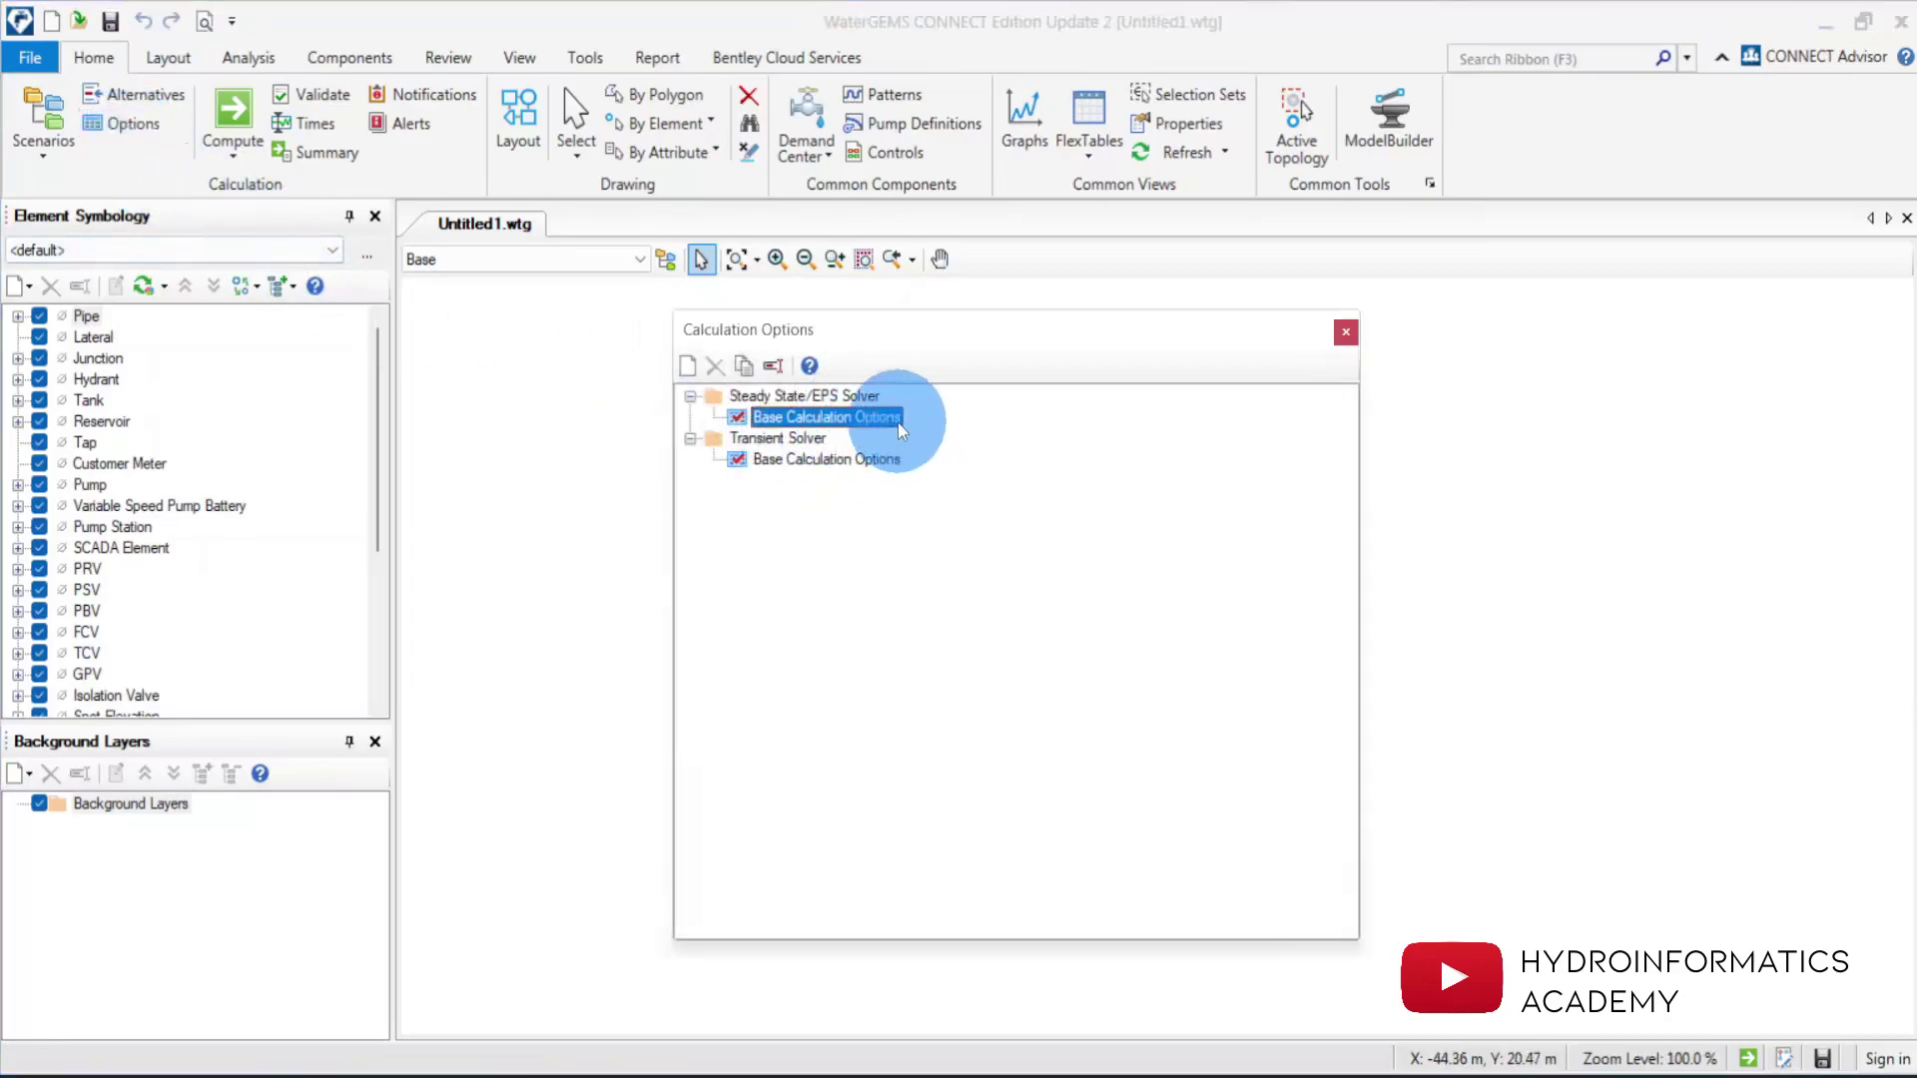
right_click(883, 427)
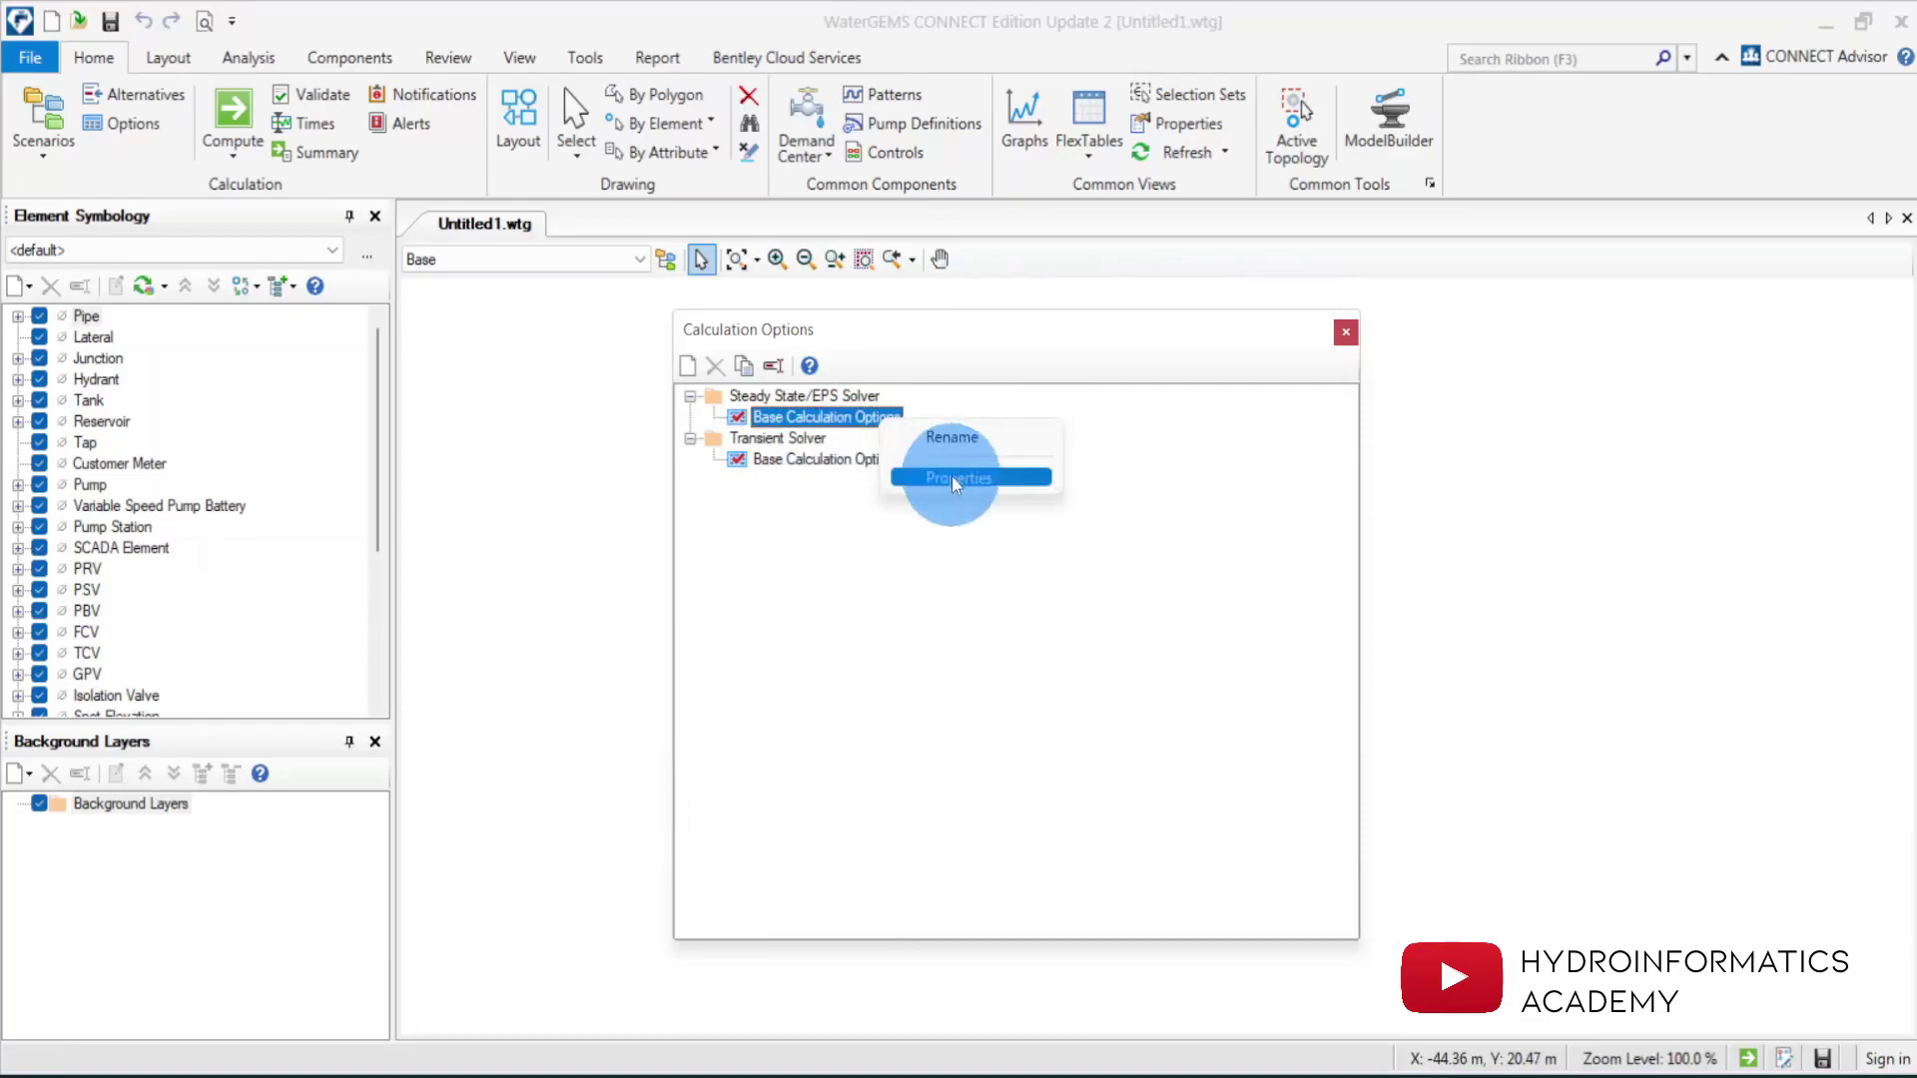
left_click(950, 476)
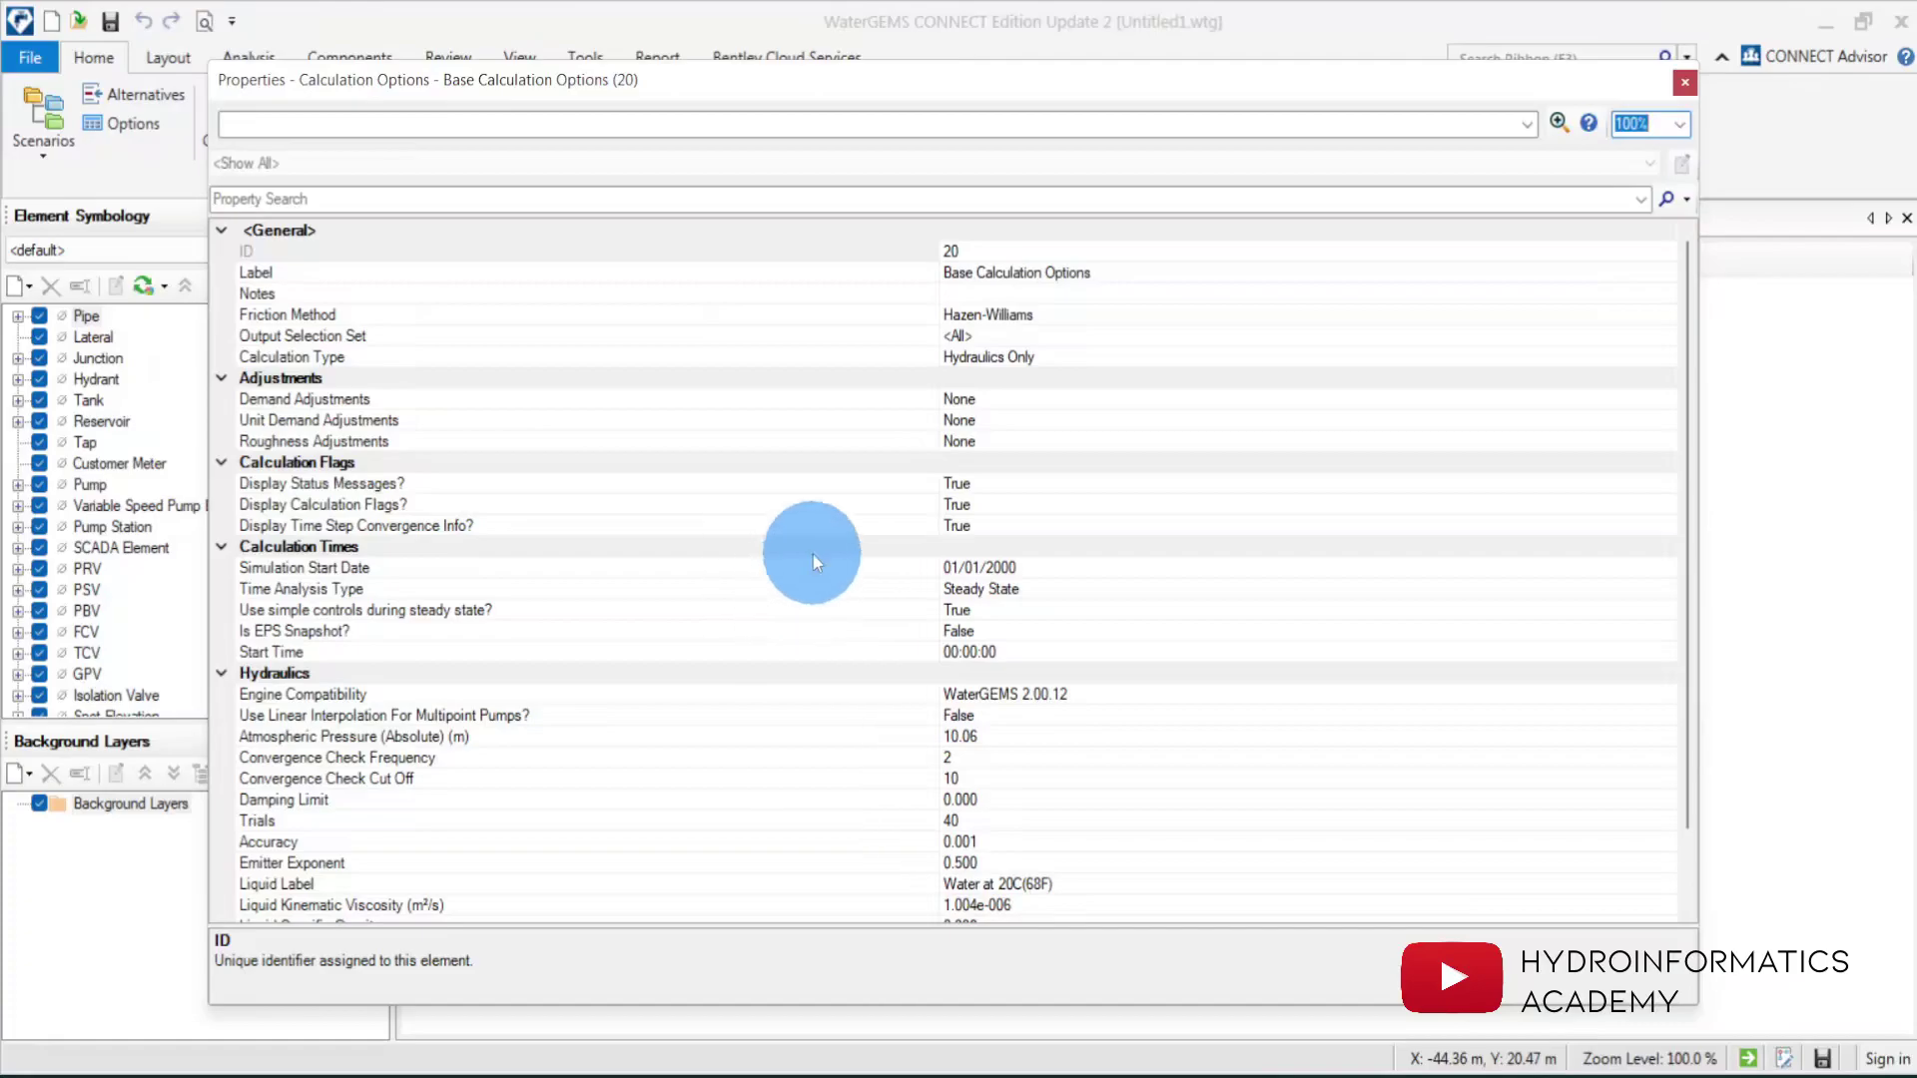
left_click(319, 318)
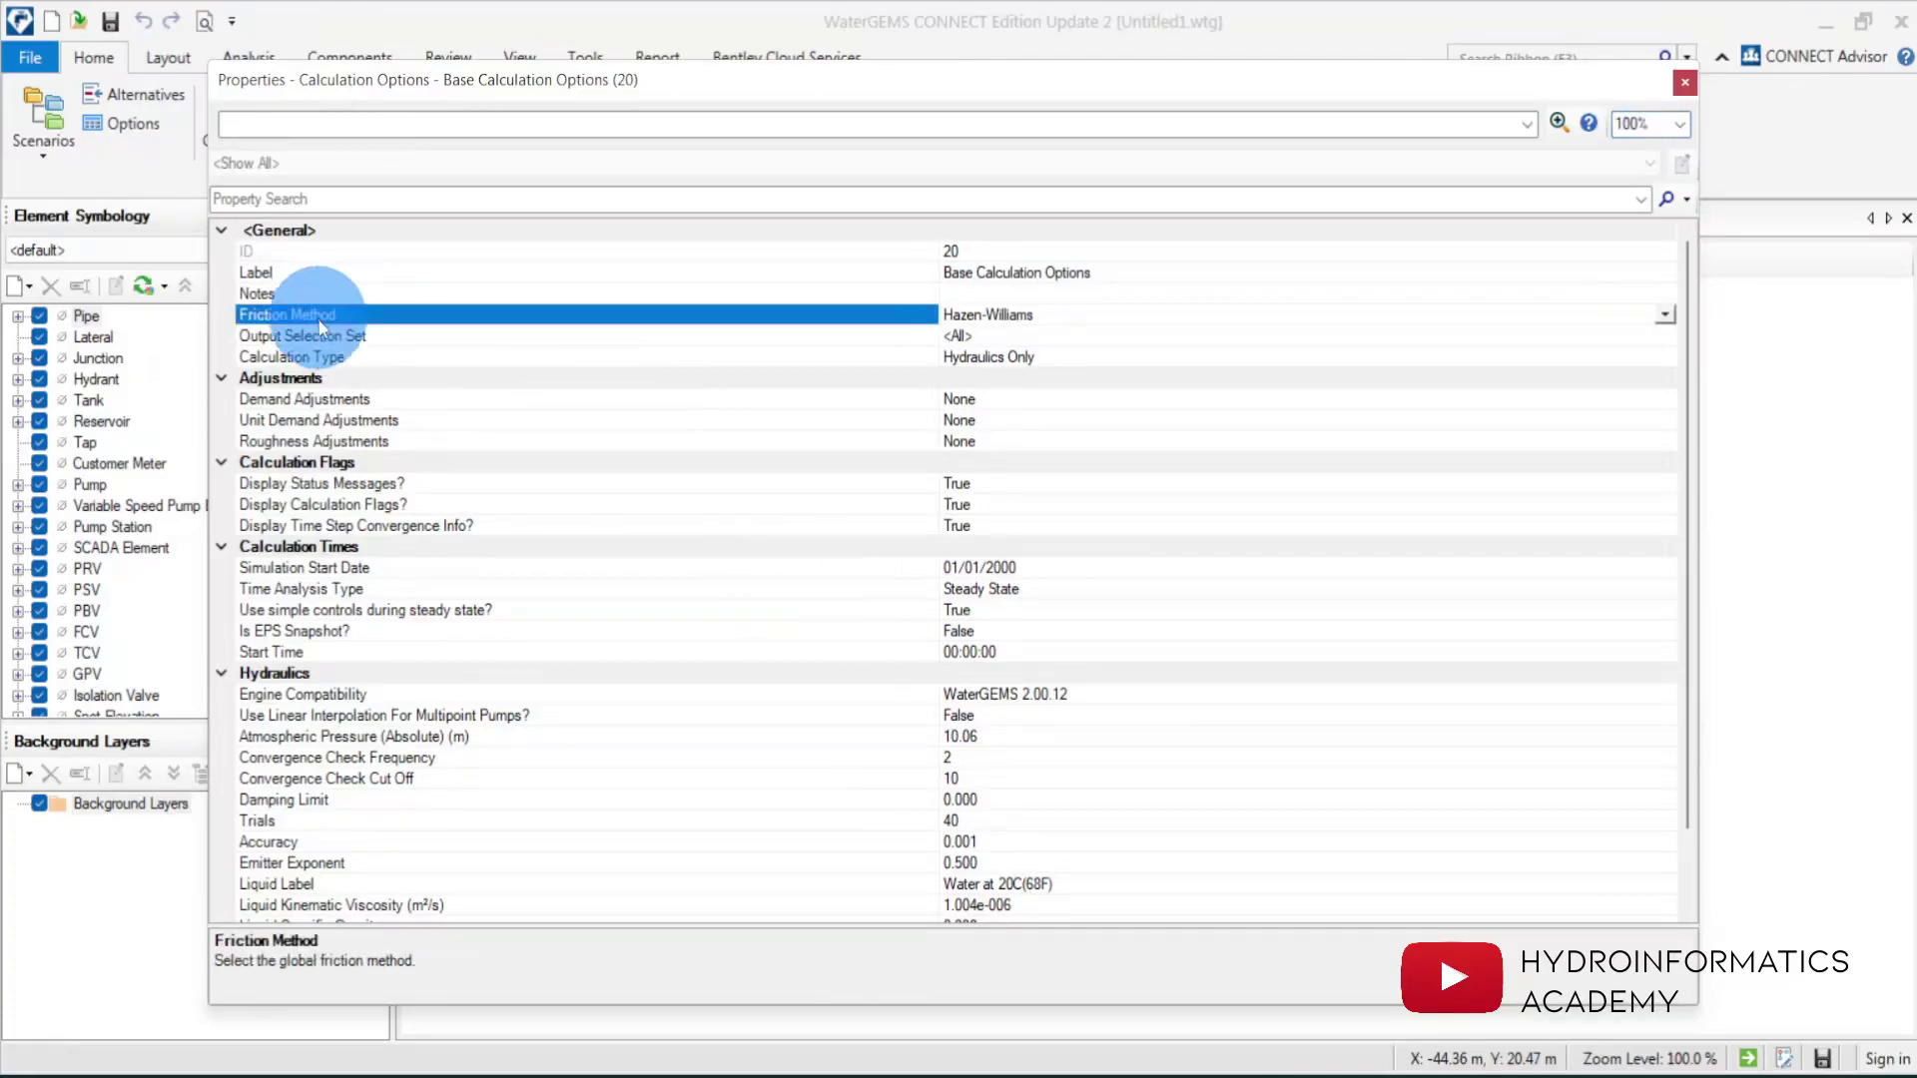
left_click(1664, 316)
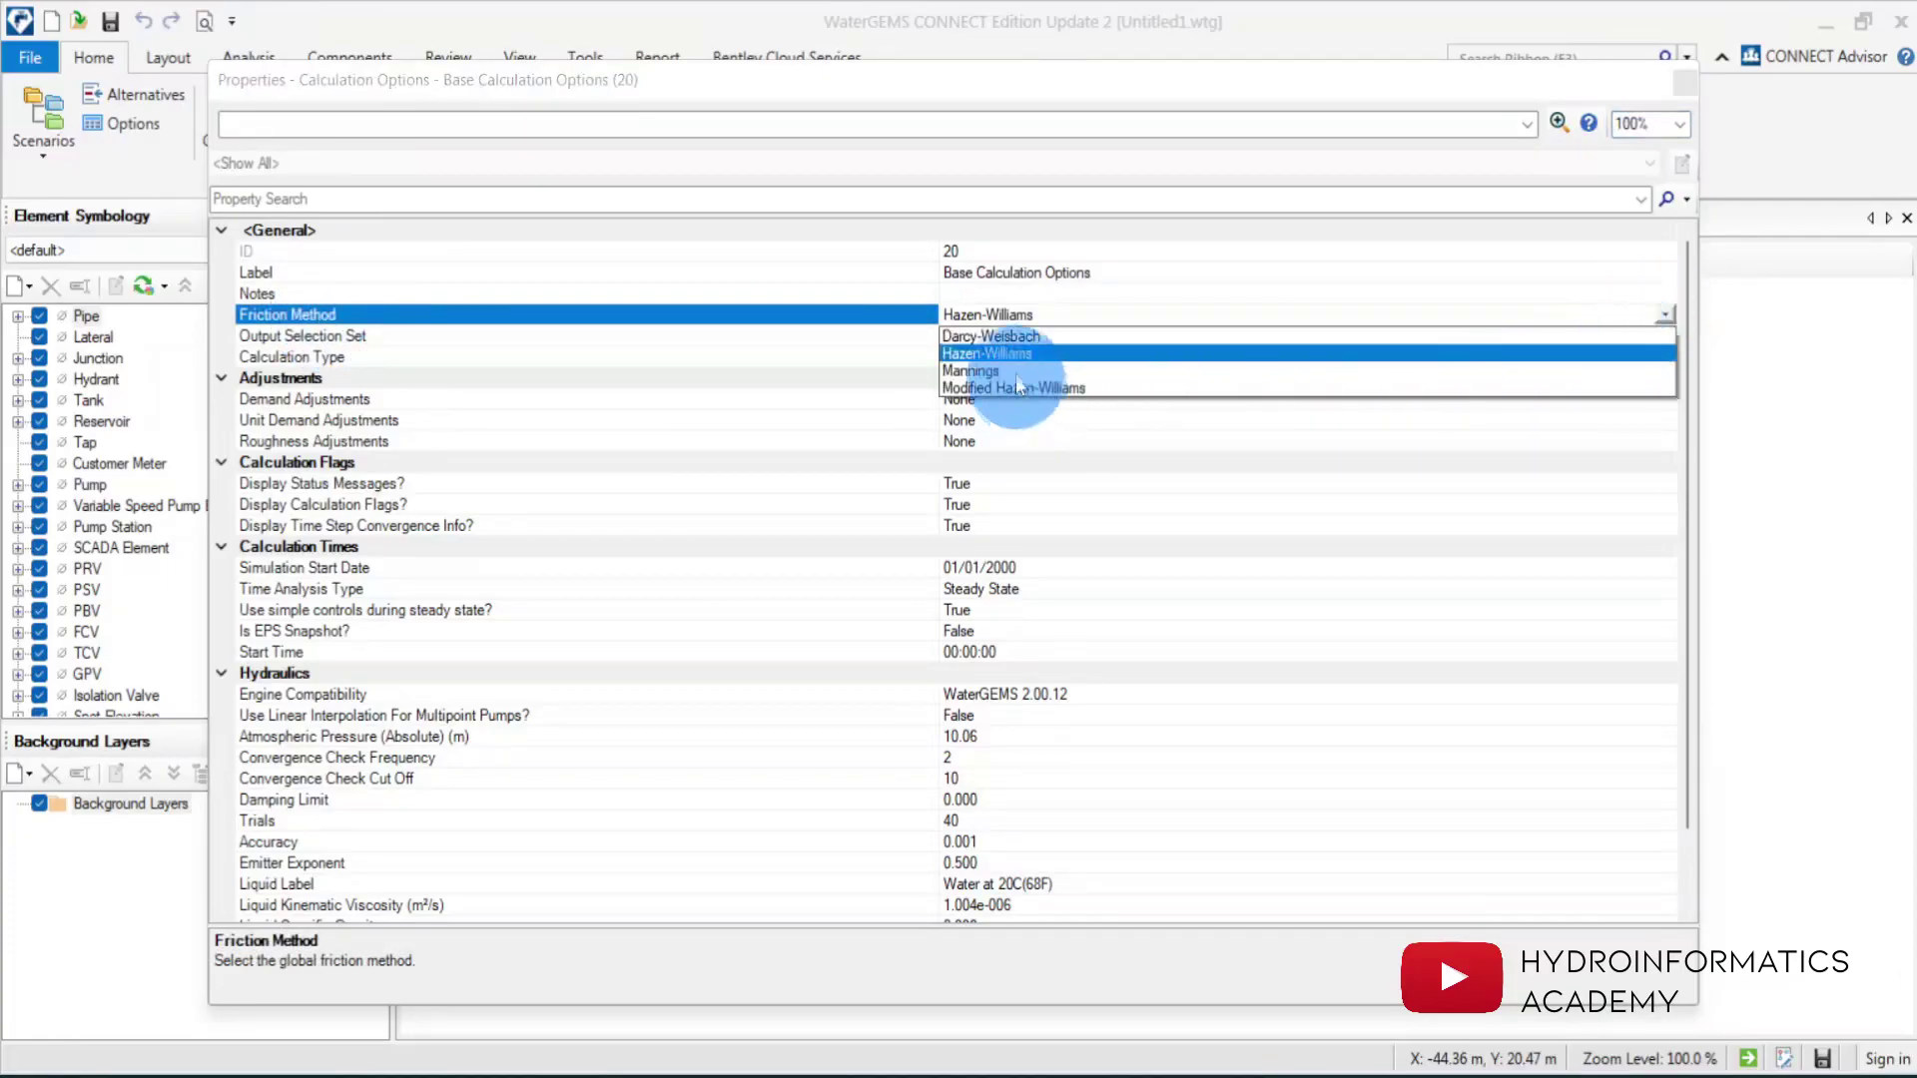
left_click(1018, 337)
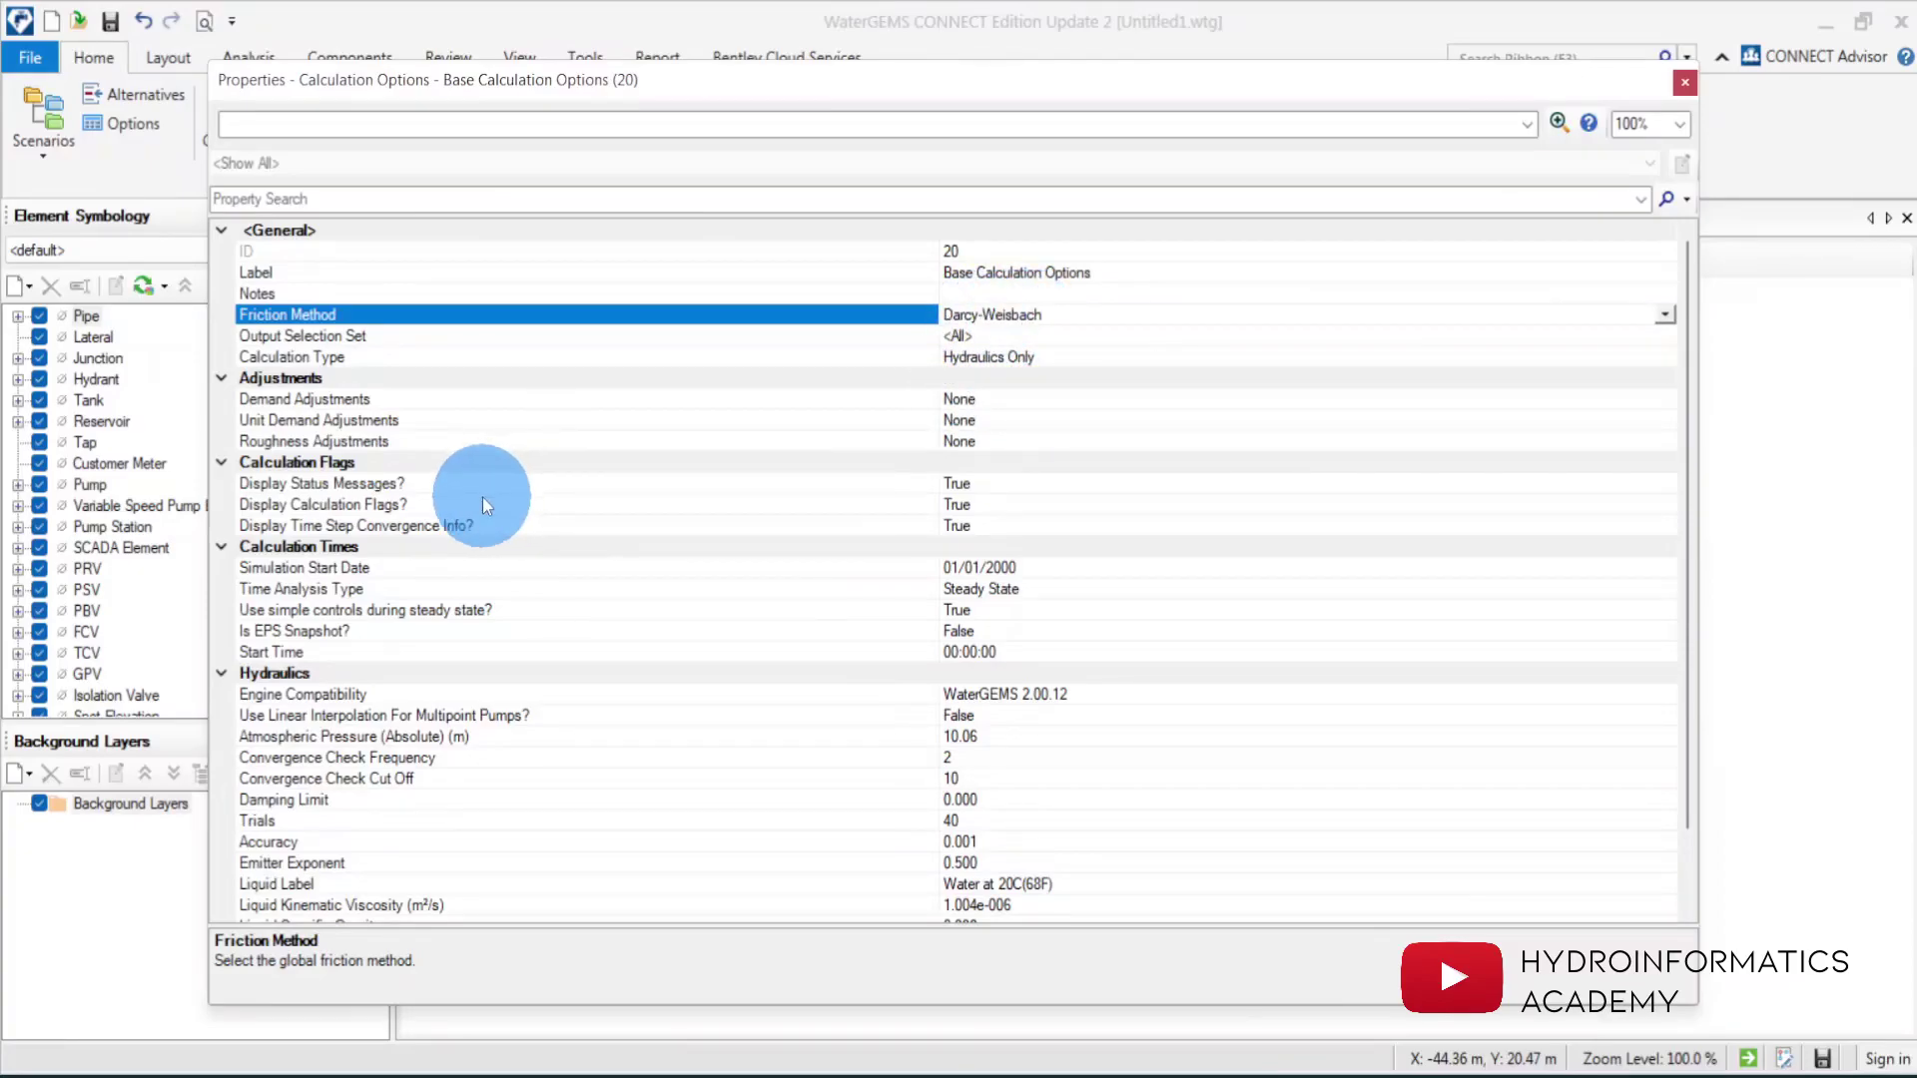
Check the simulation start date and the time analysis type options, keeping the analysis at Steady State.
left_click(359, 570)
left_click(377, 589)
left_click(915, 603)
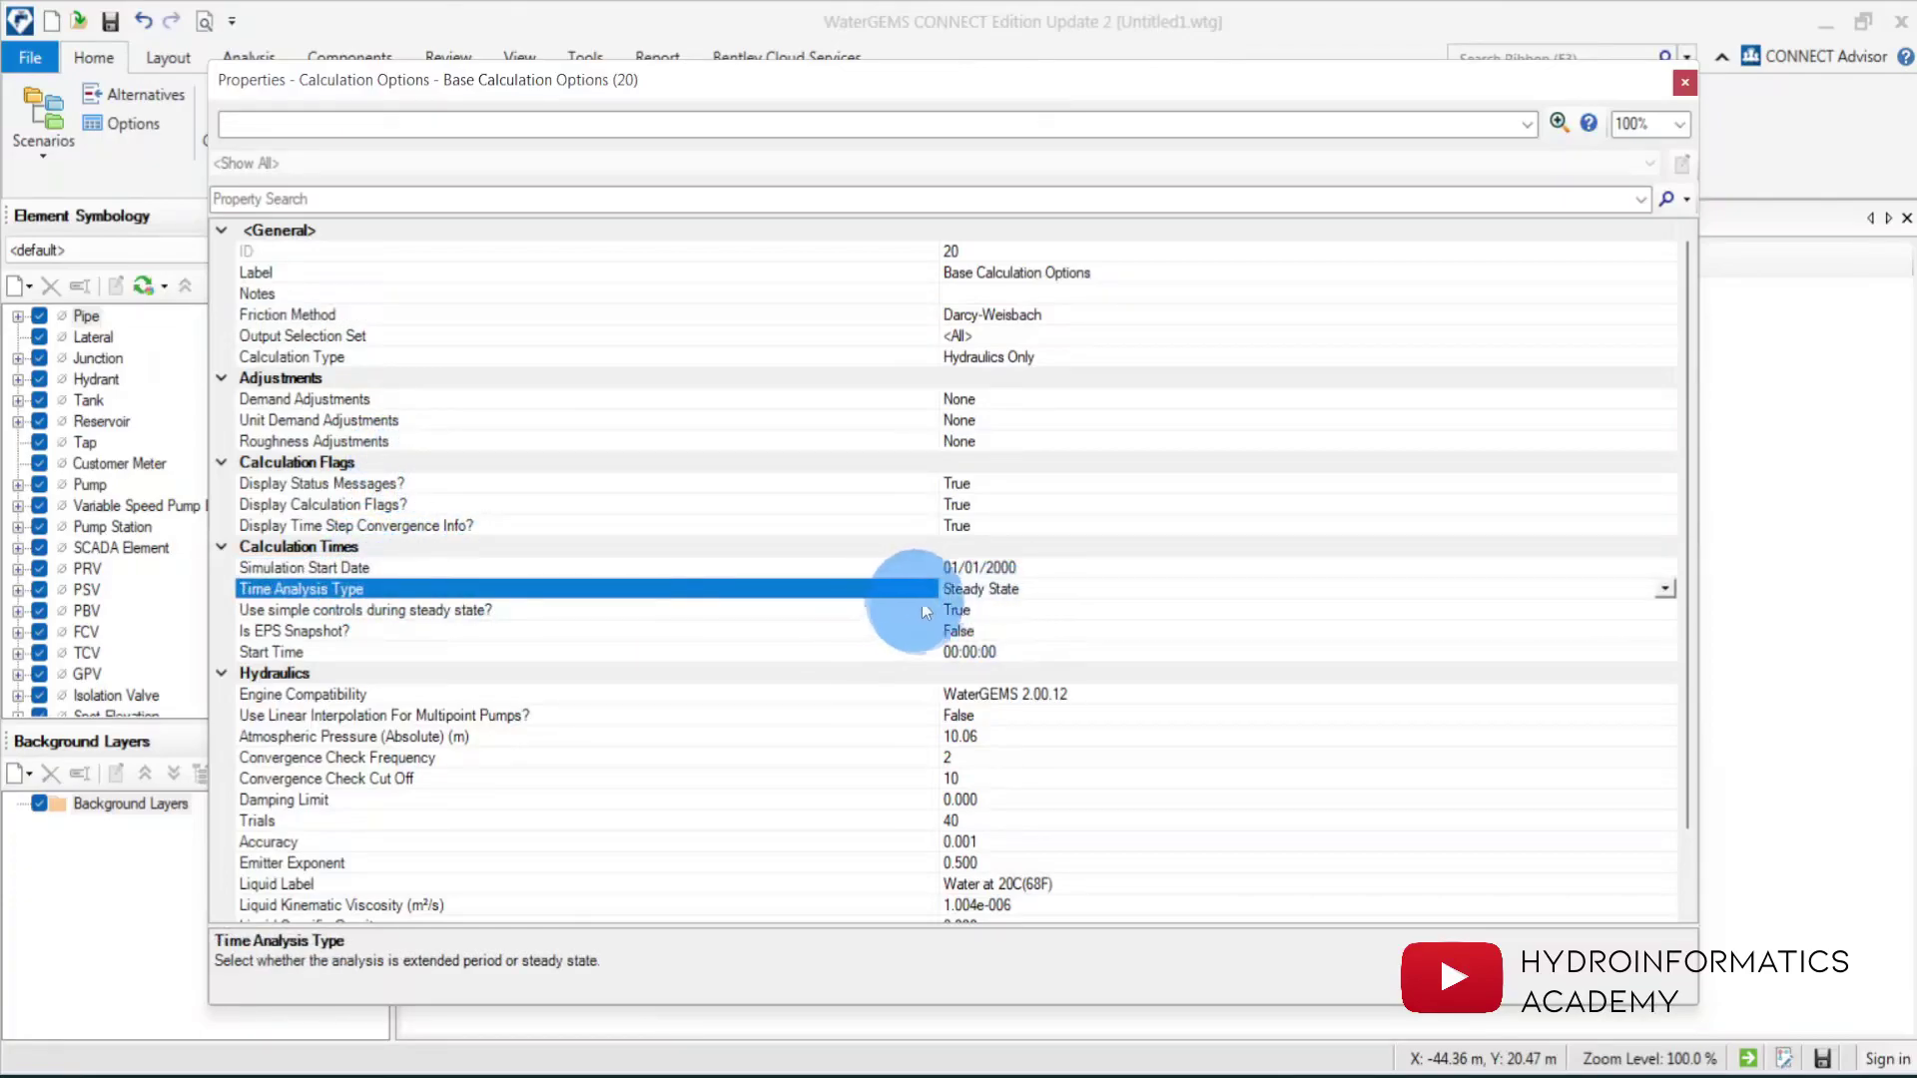
left_click(1663, 589)
left_click(623, 626)
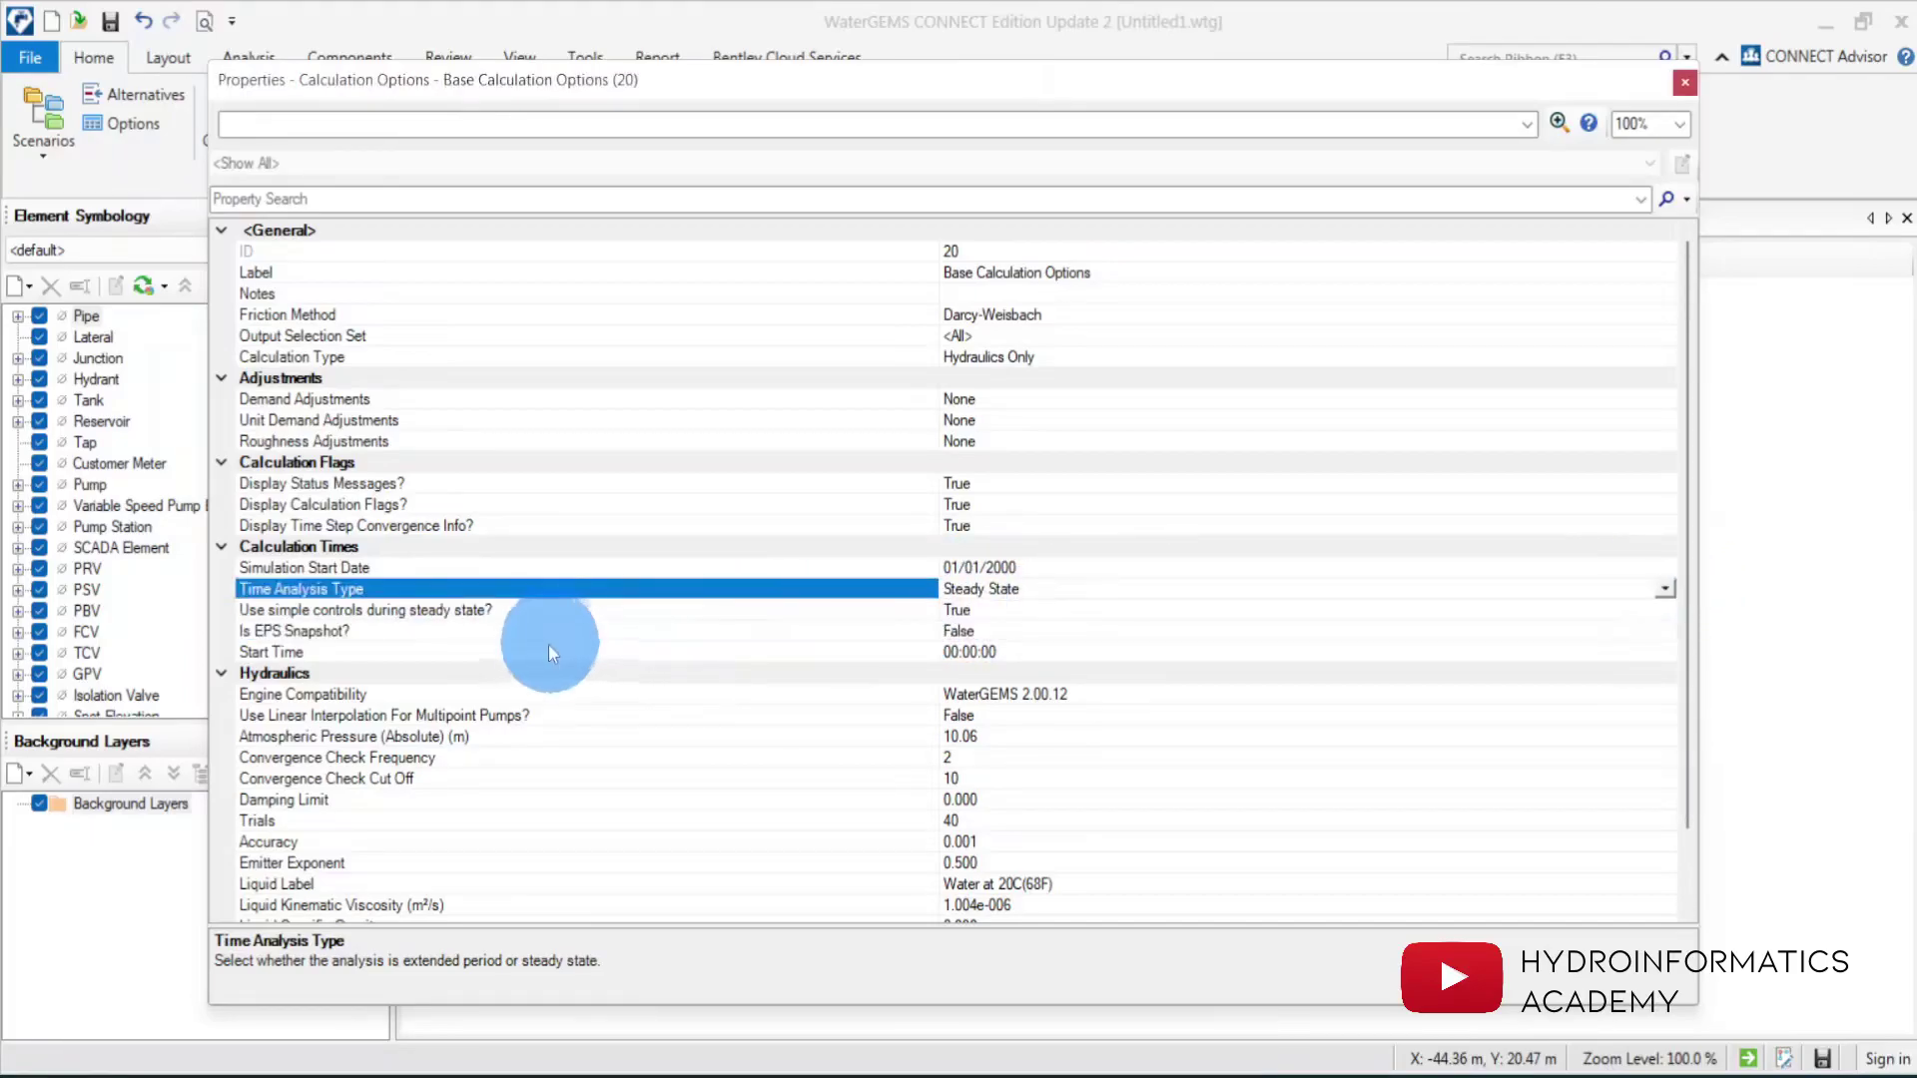
Examine the EPS snapshot, engine compatibility and other hydraulics settings, then close the calculation options.
left_click(484, 641)
scroll(517, 655, "down", 2)
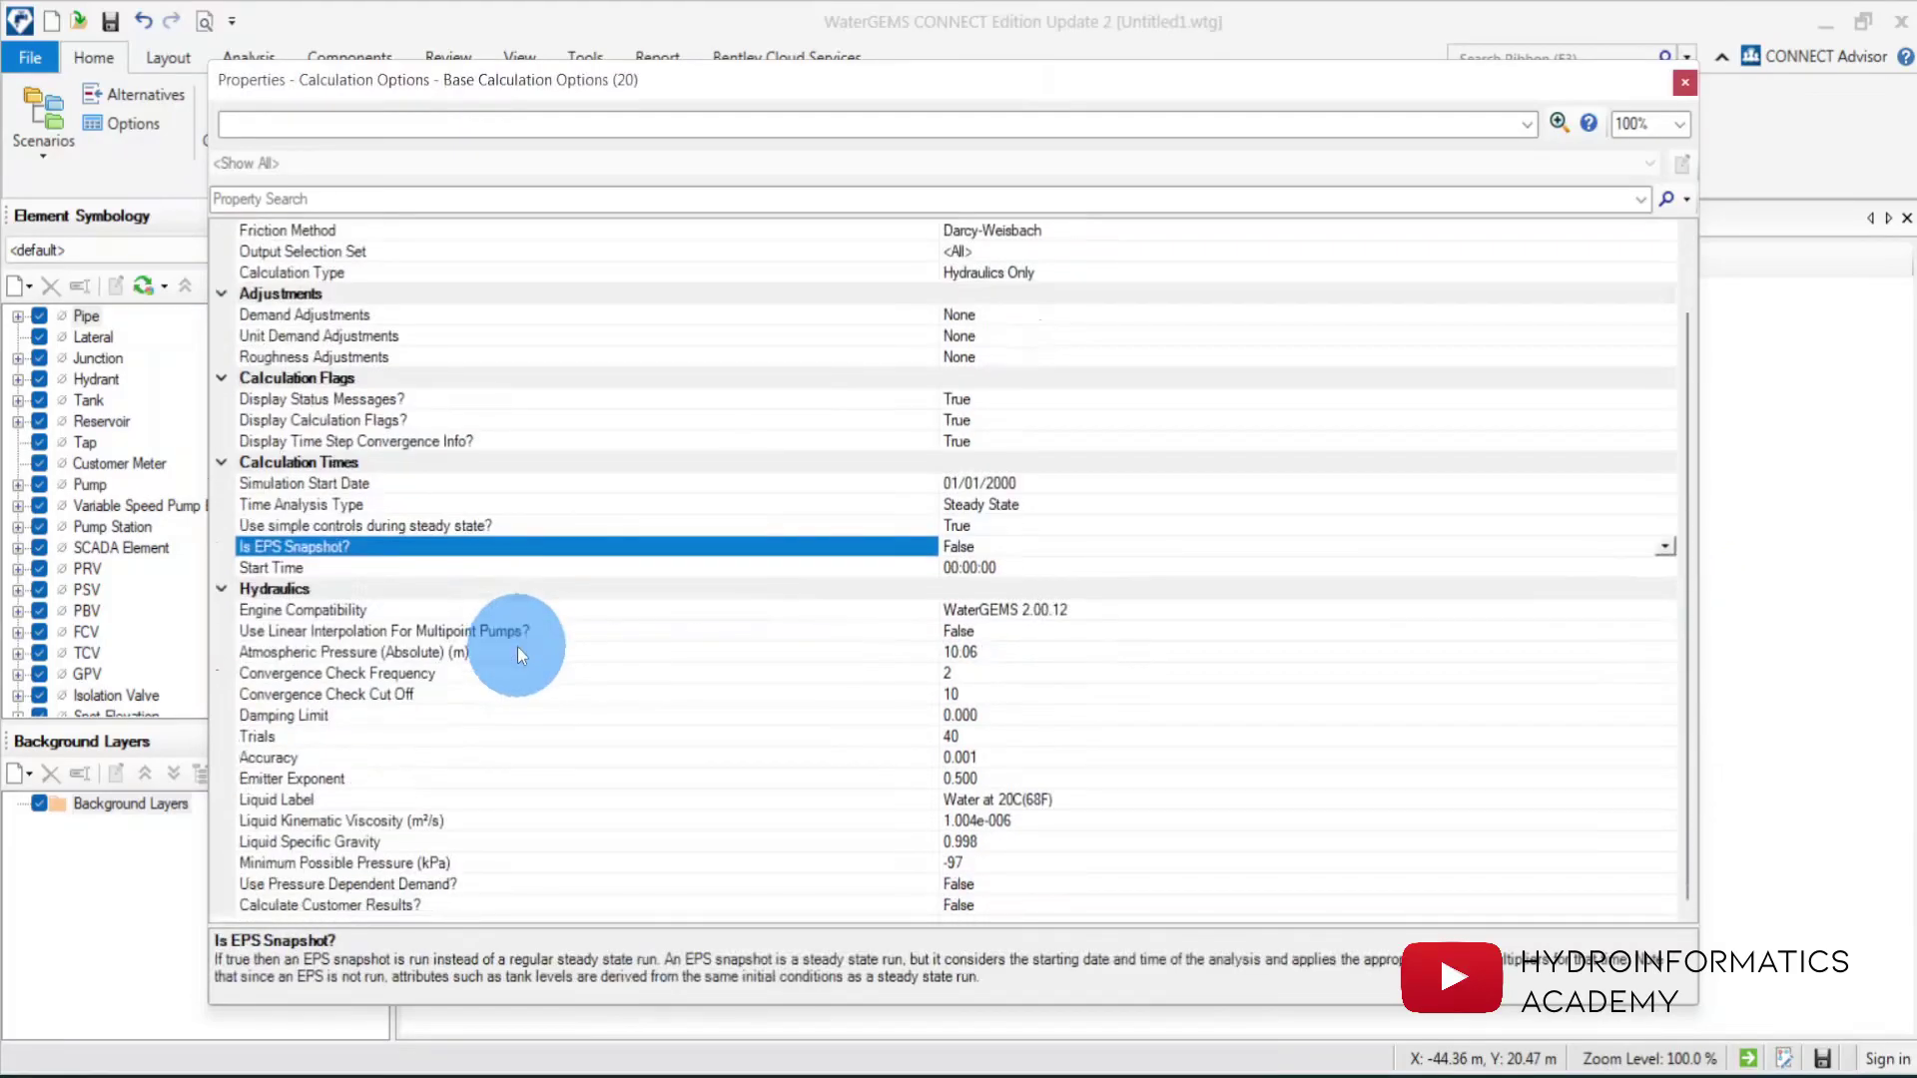
left_click(316, 612)
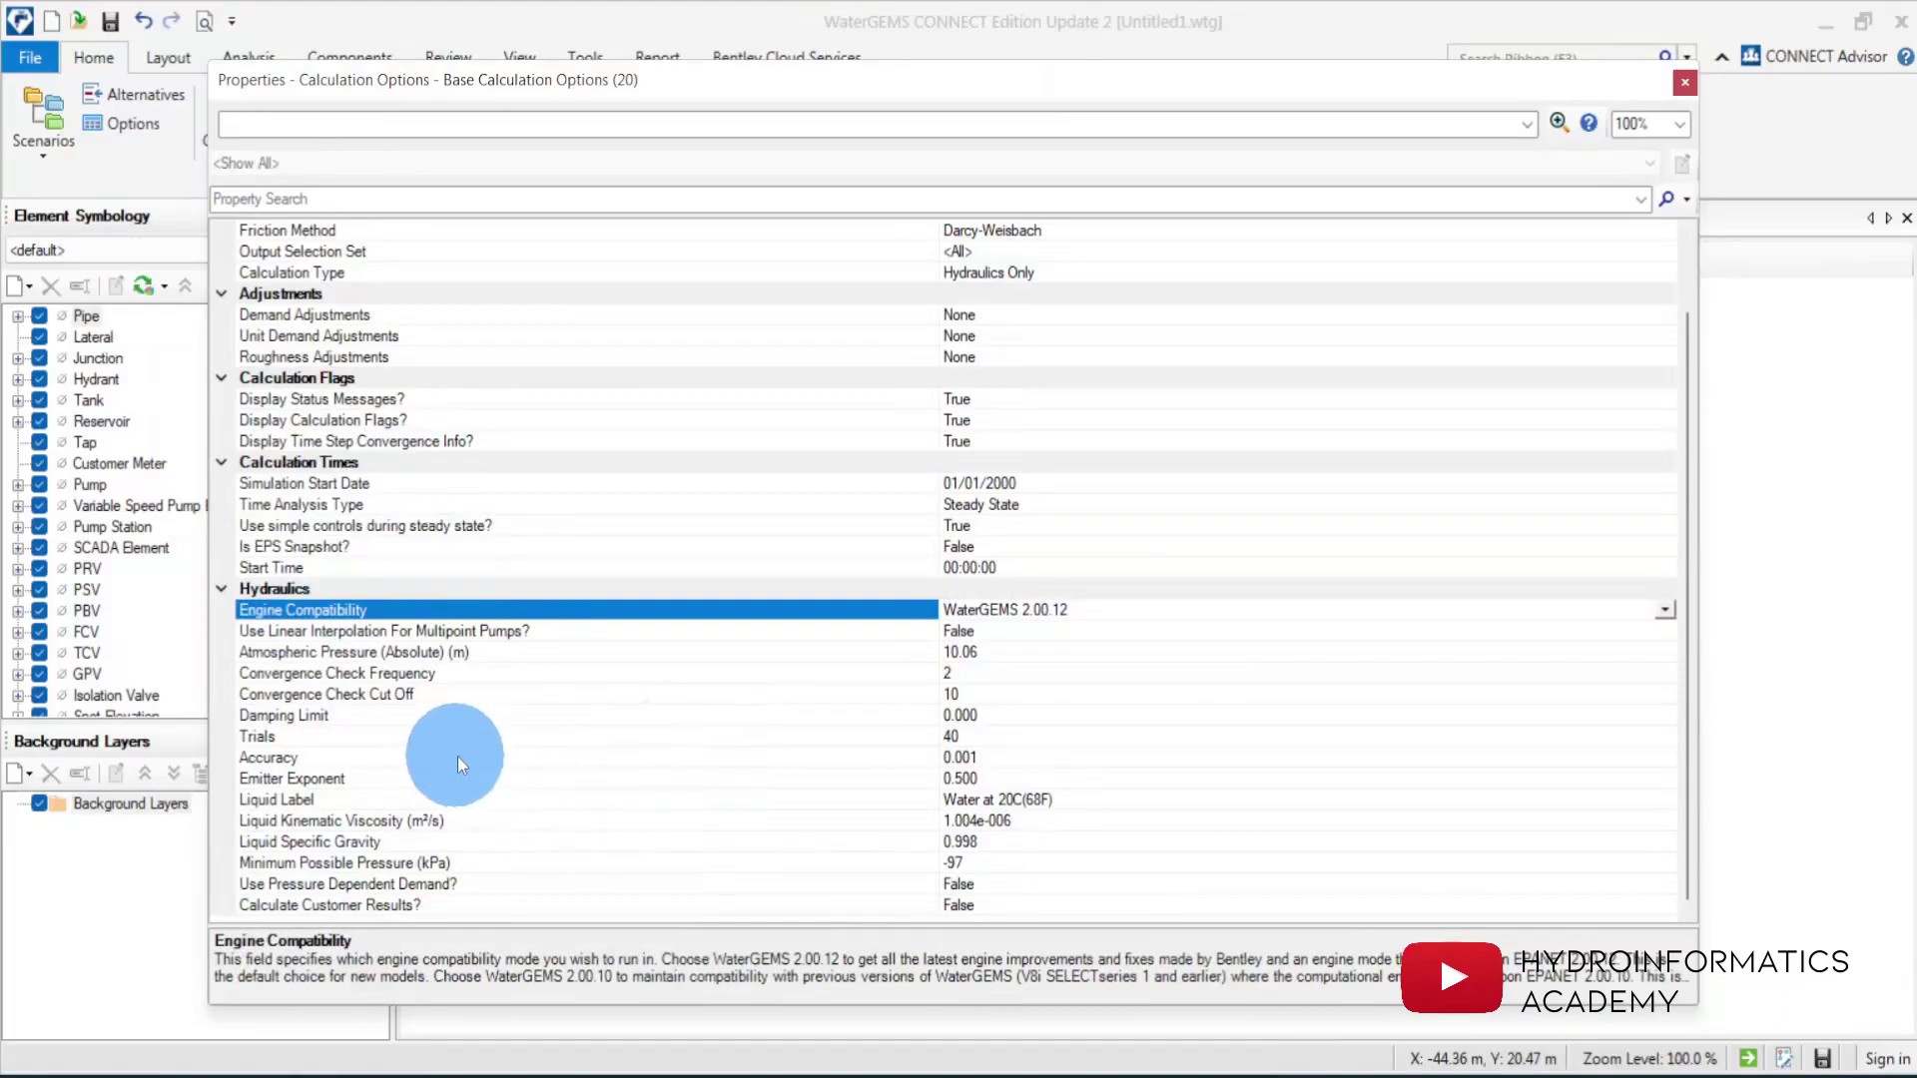
scroll(849, 876, "up", 2)
scroll(849, 877, "down", 2)
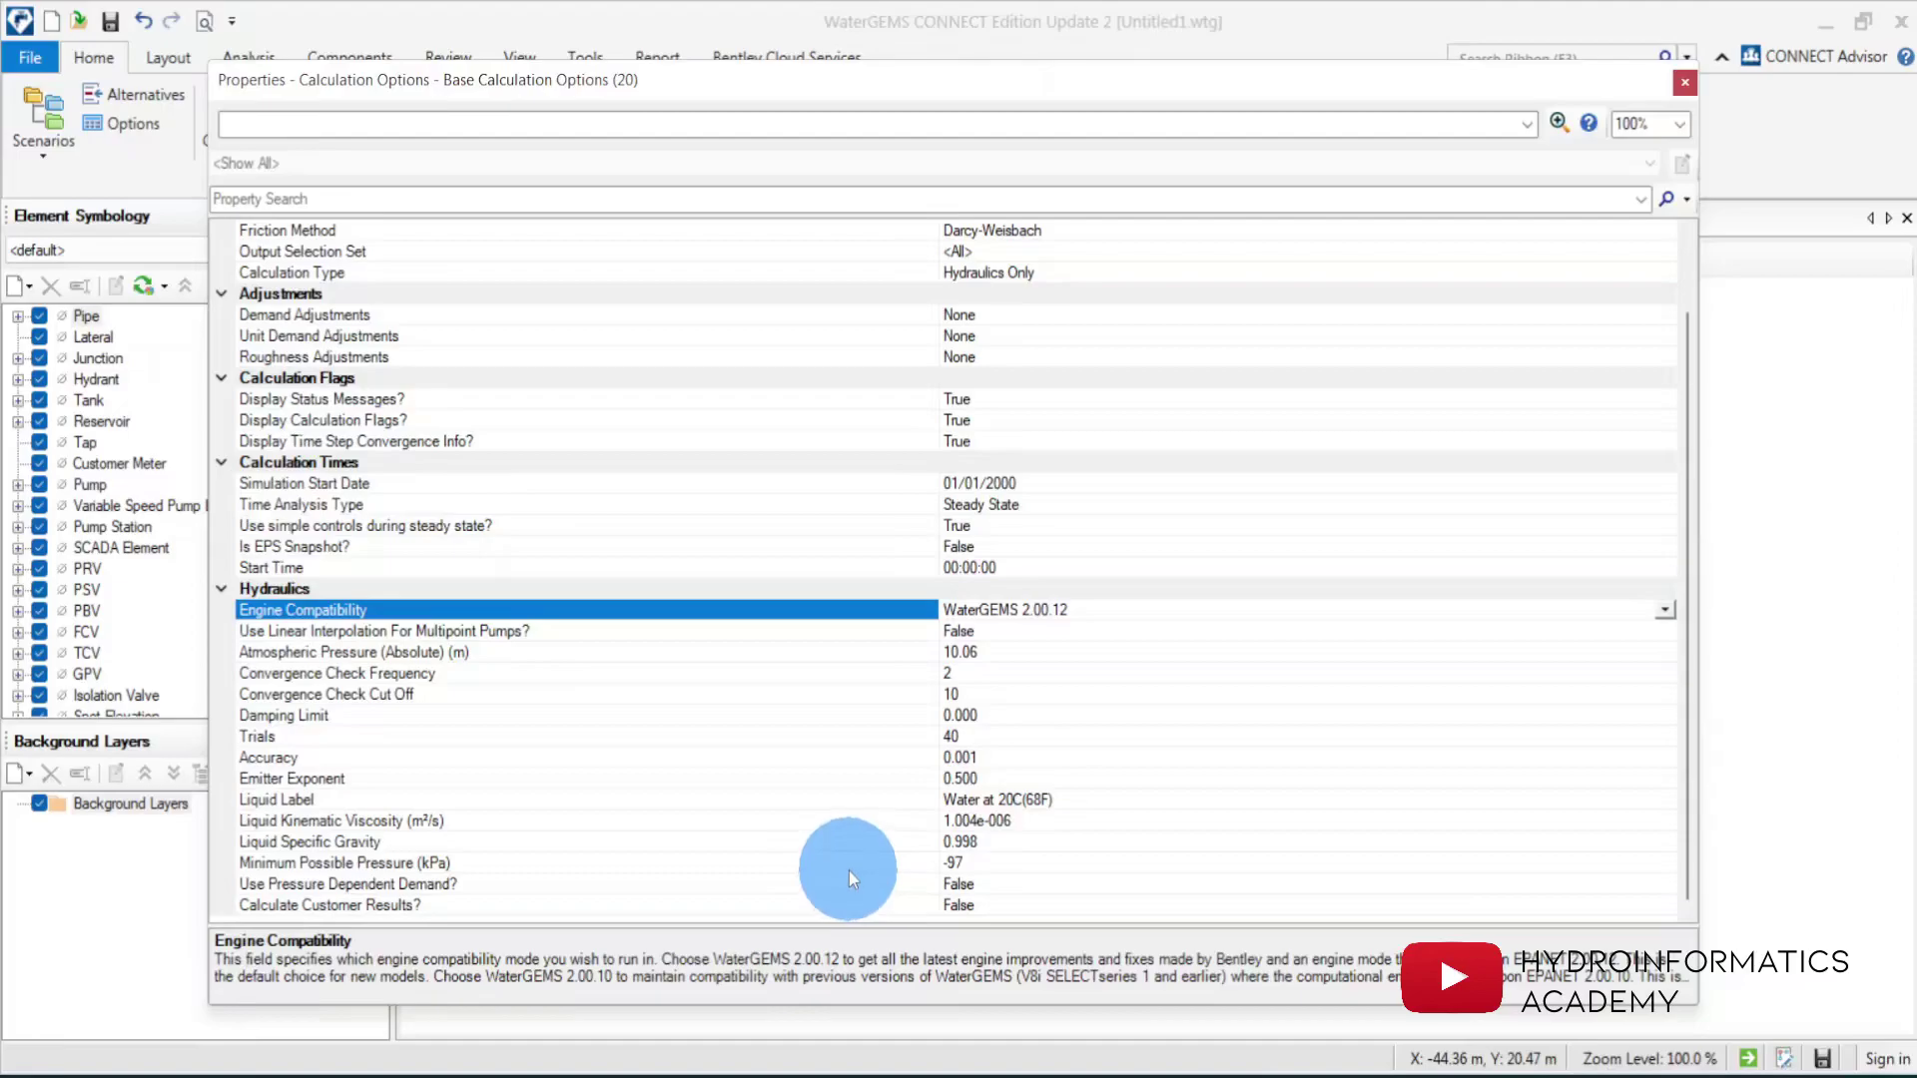
left_click(1686, 88)
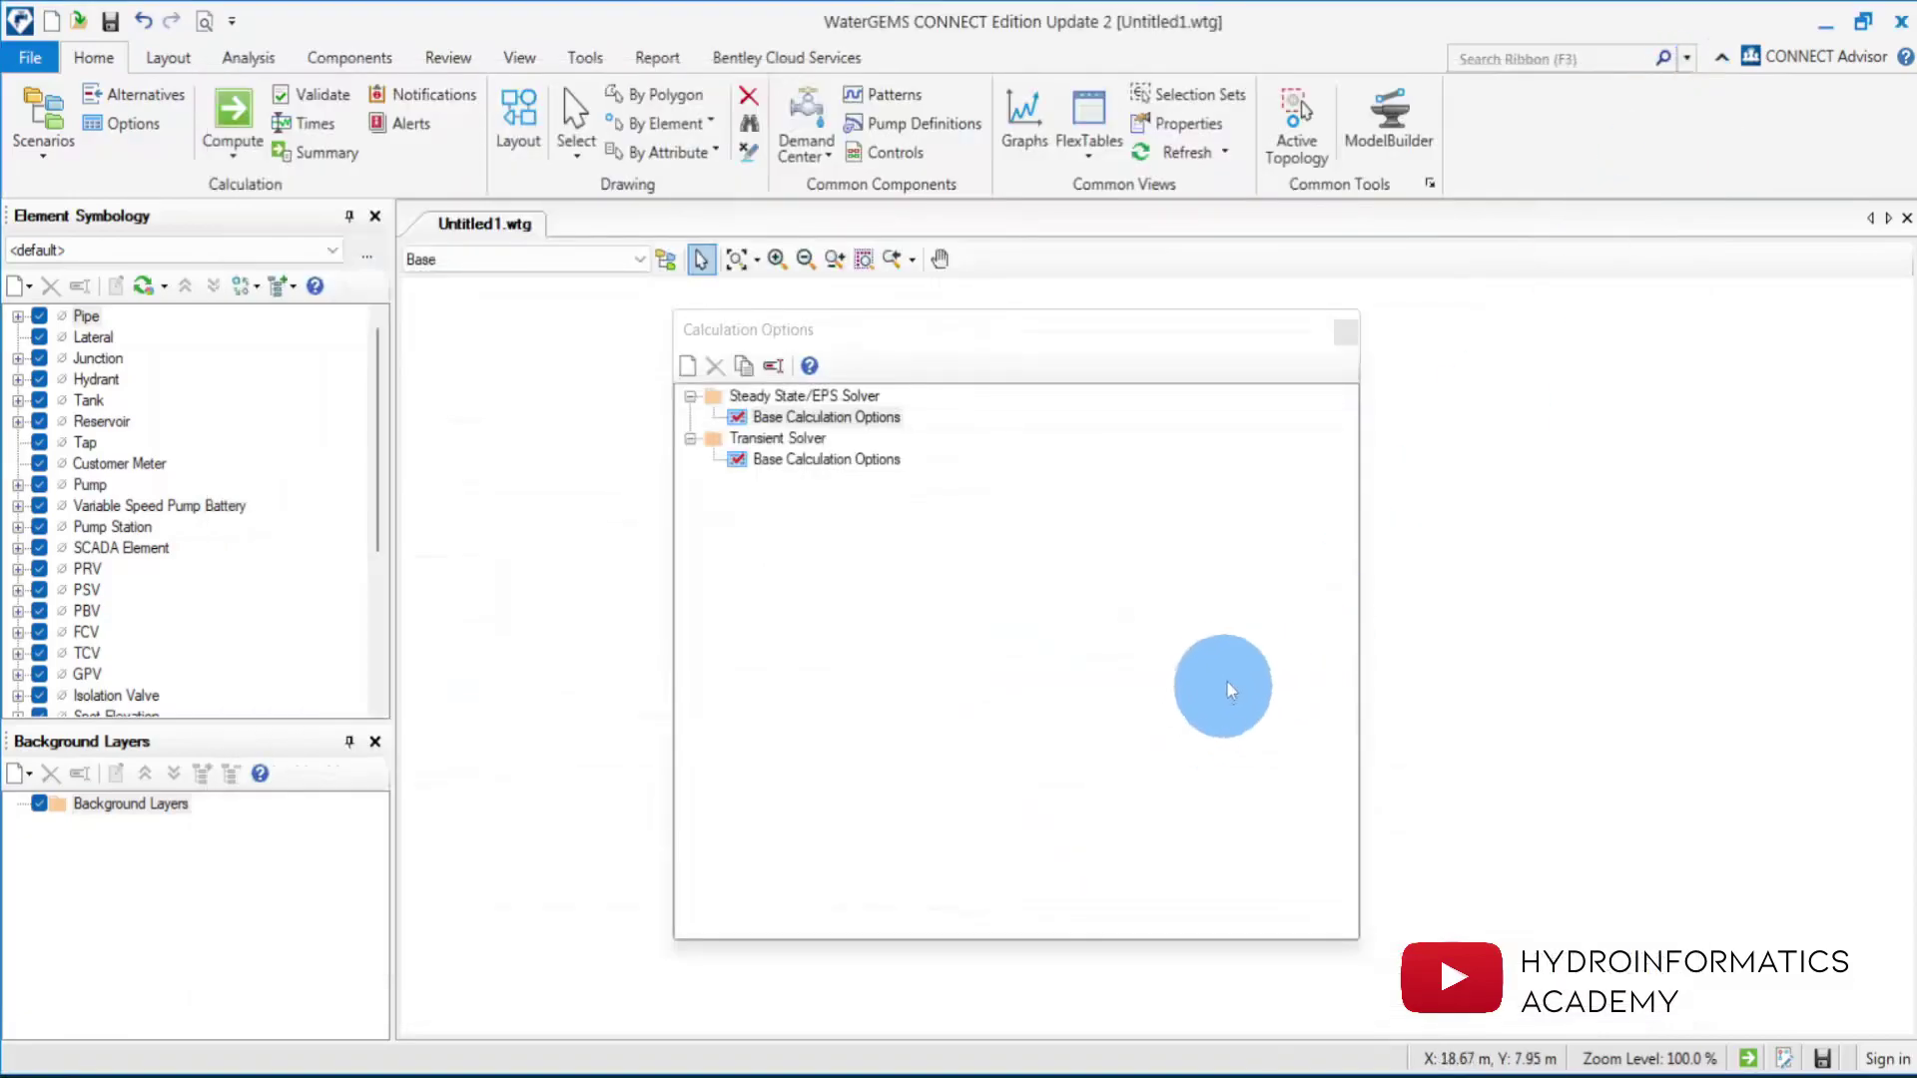
left_click(1353, 335)
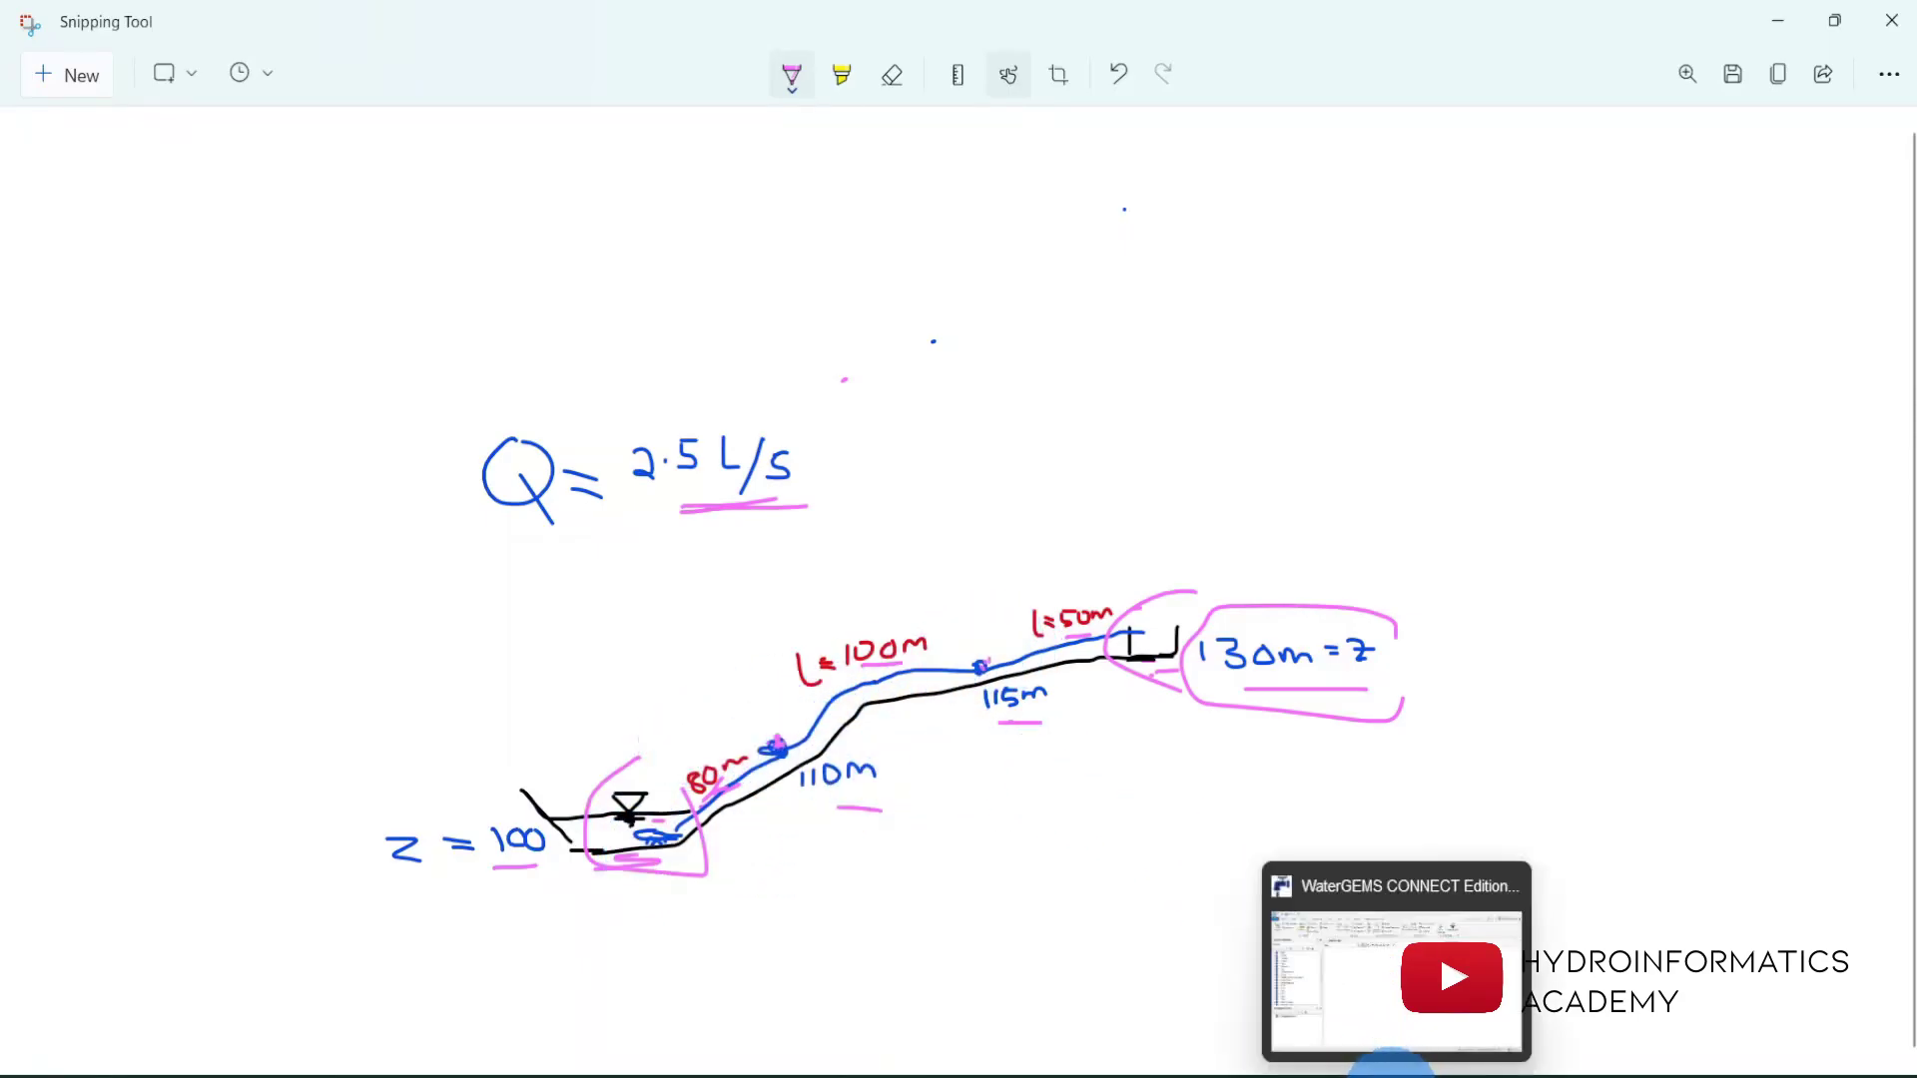
Switch to WaterGEMS and lay out three junctions in a rising line joined by two pipes, following the Snipping Tool sketch.
left_click(1393, 1060)
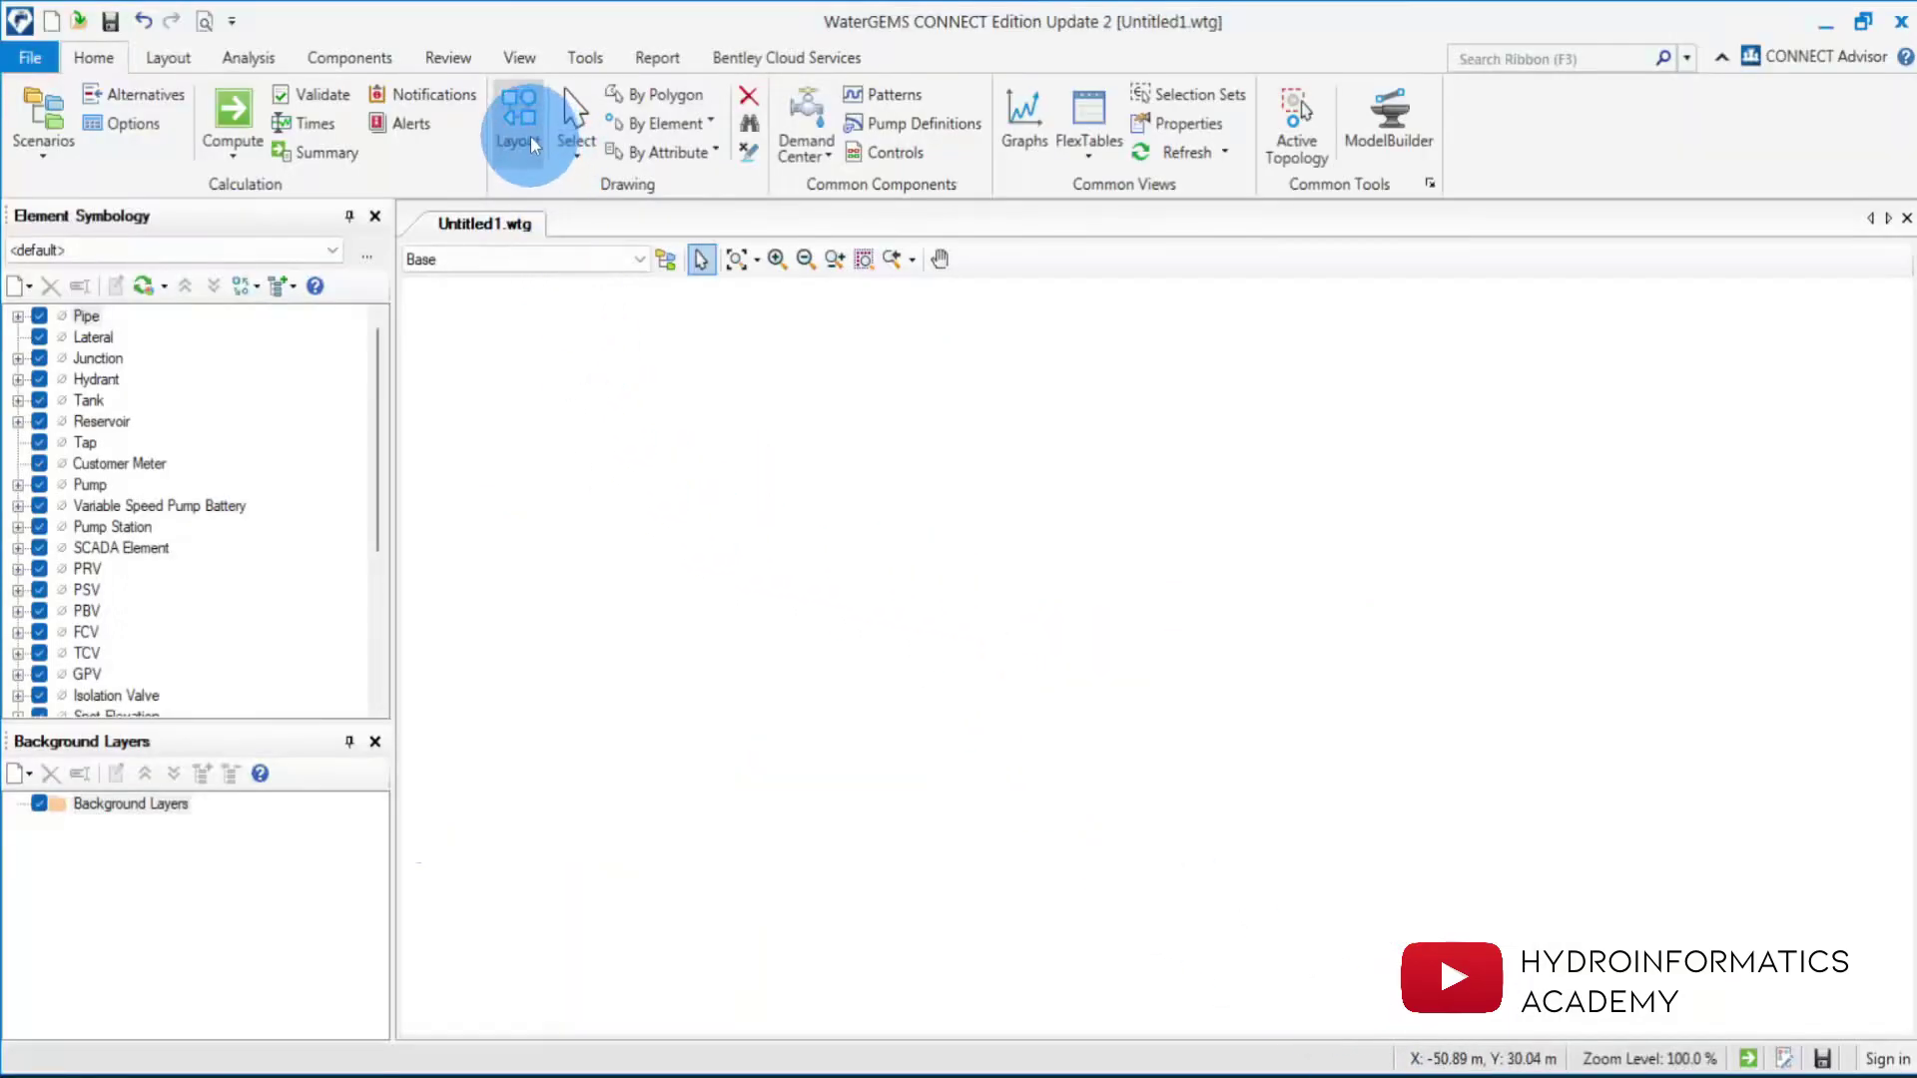
left_click(525, 108)
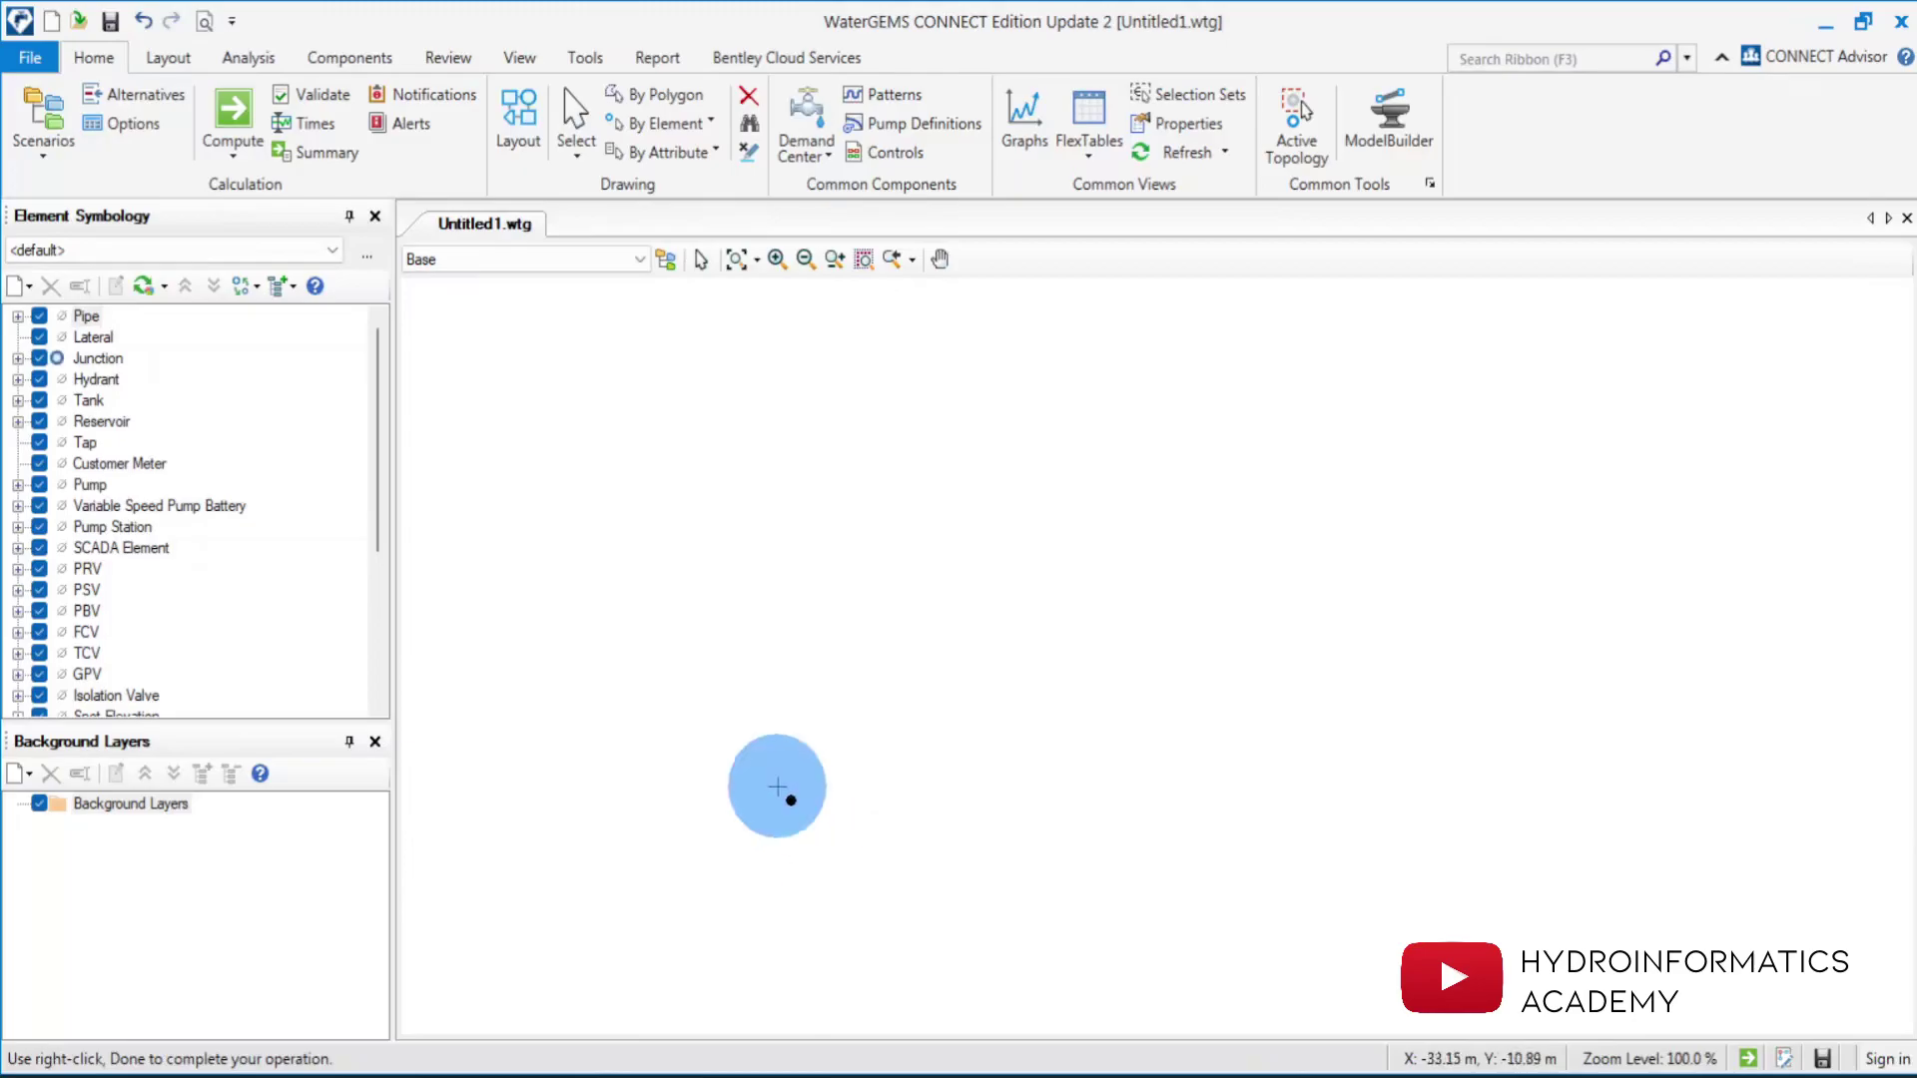
left_click(776, 788)
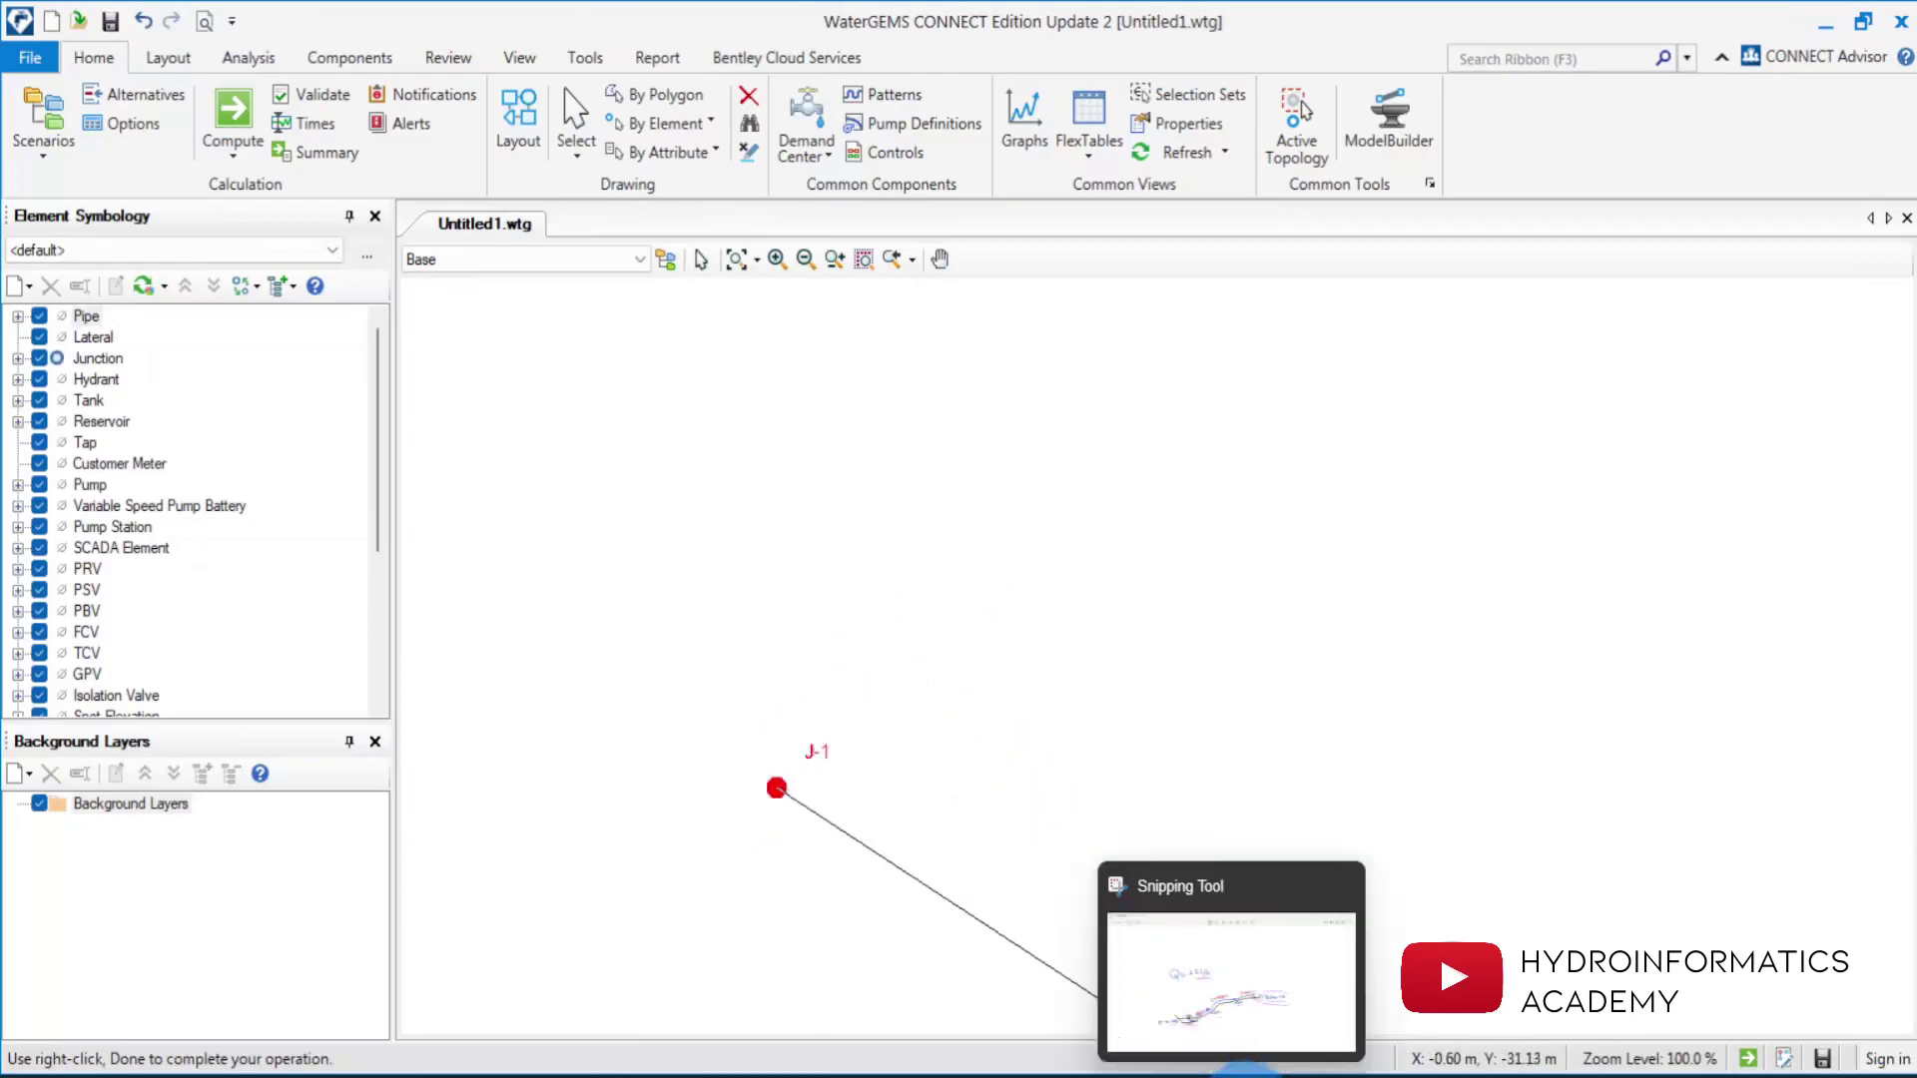
left_click(1243, 1072)
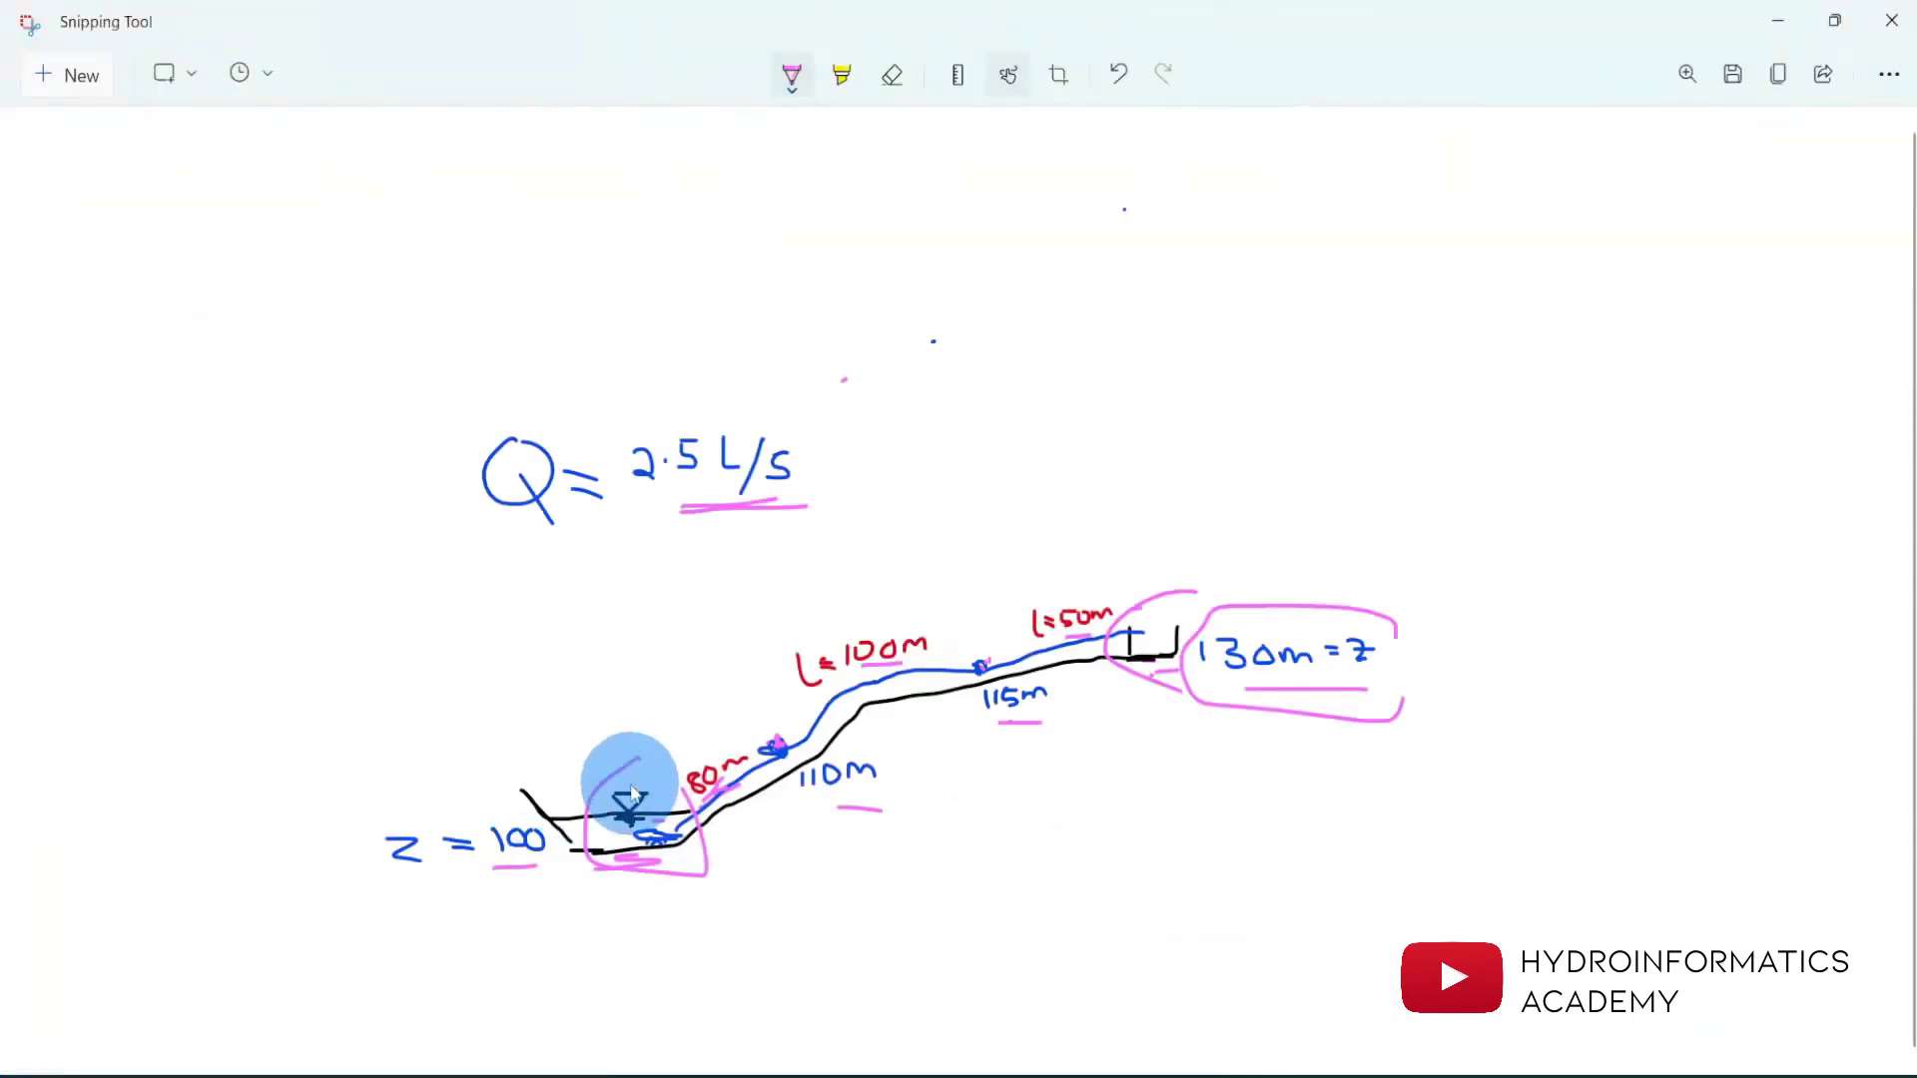
left_click(1760, 33)
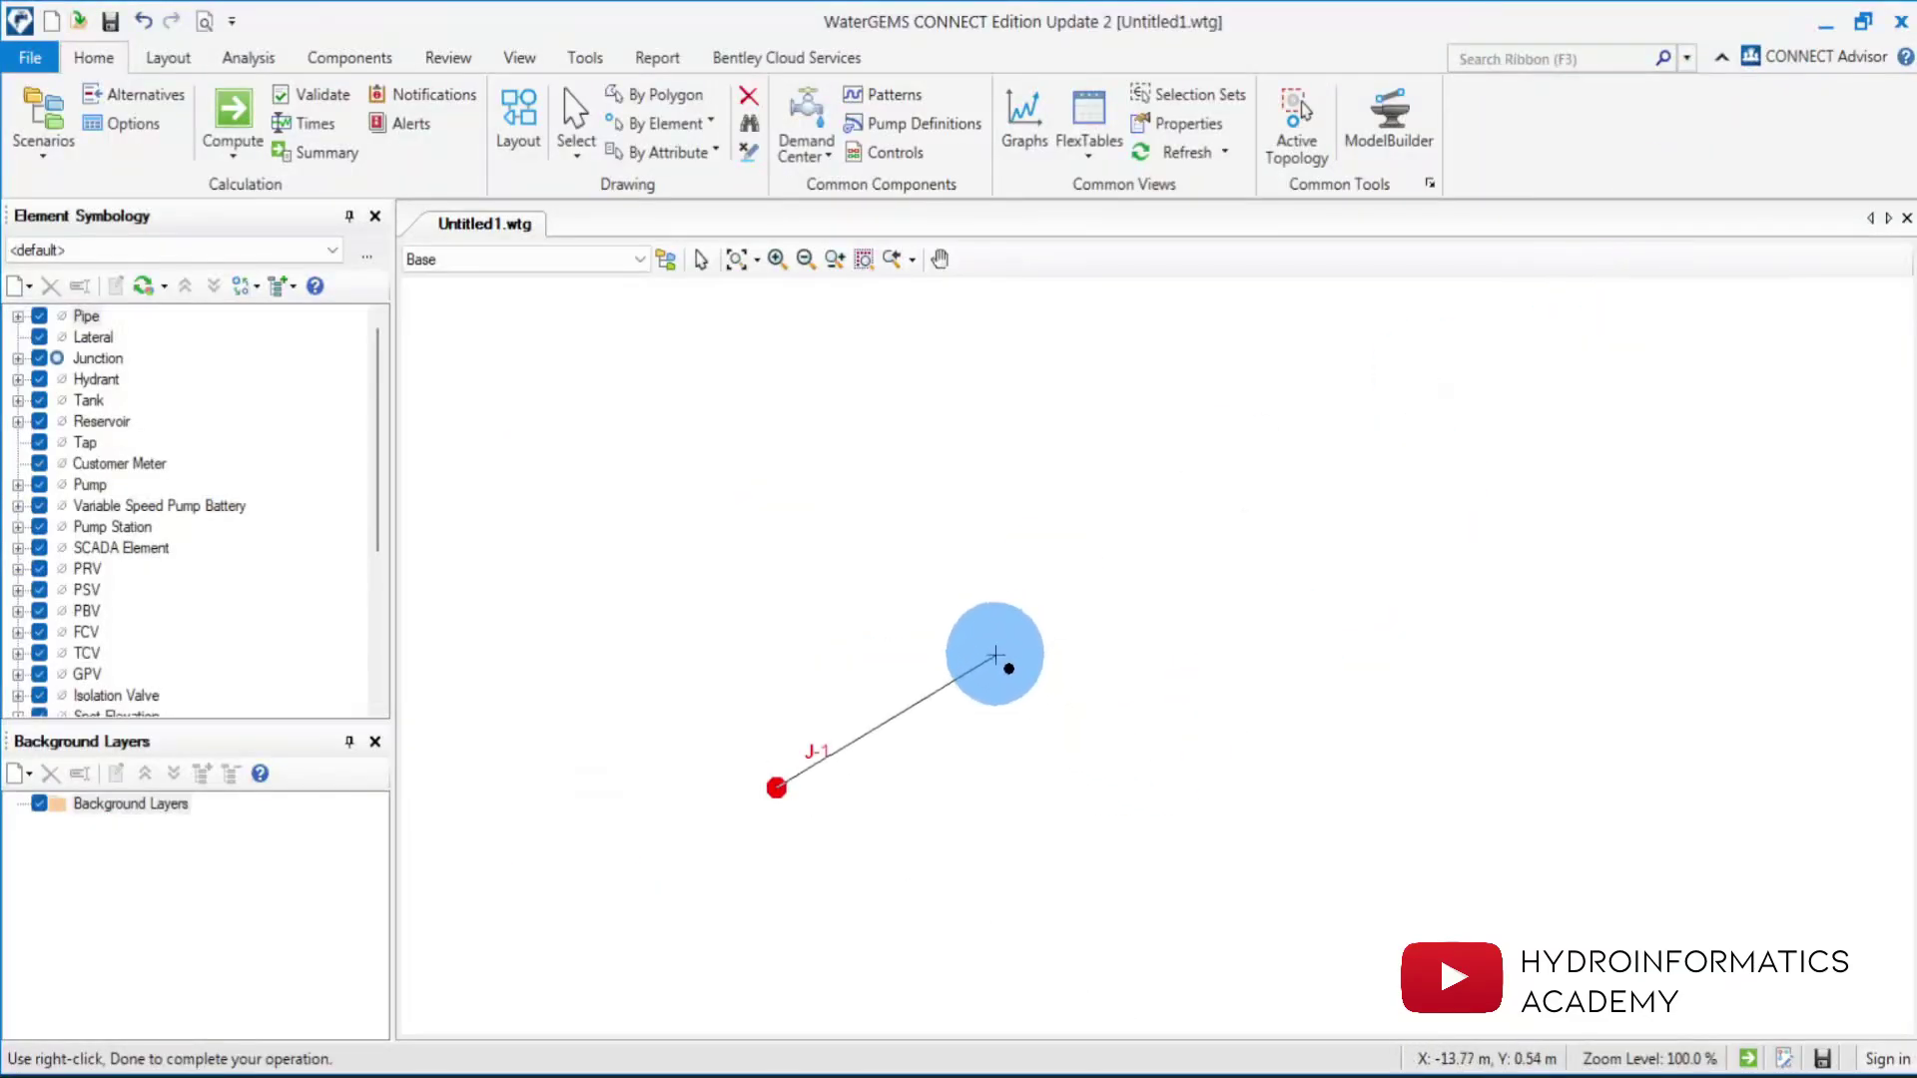
left_click(1032, 627)
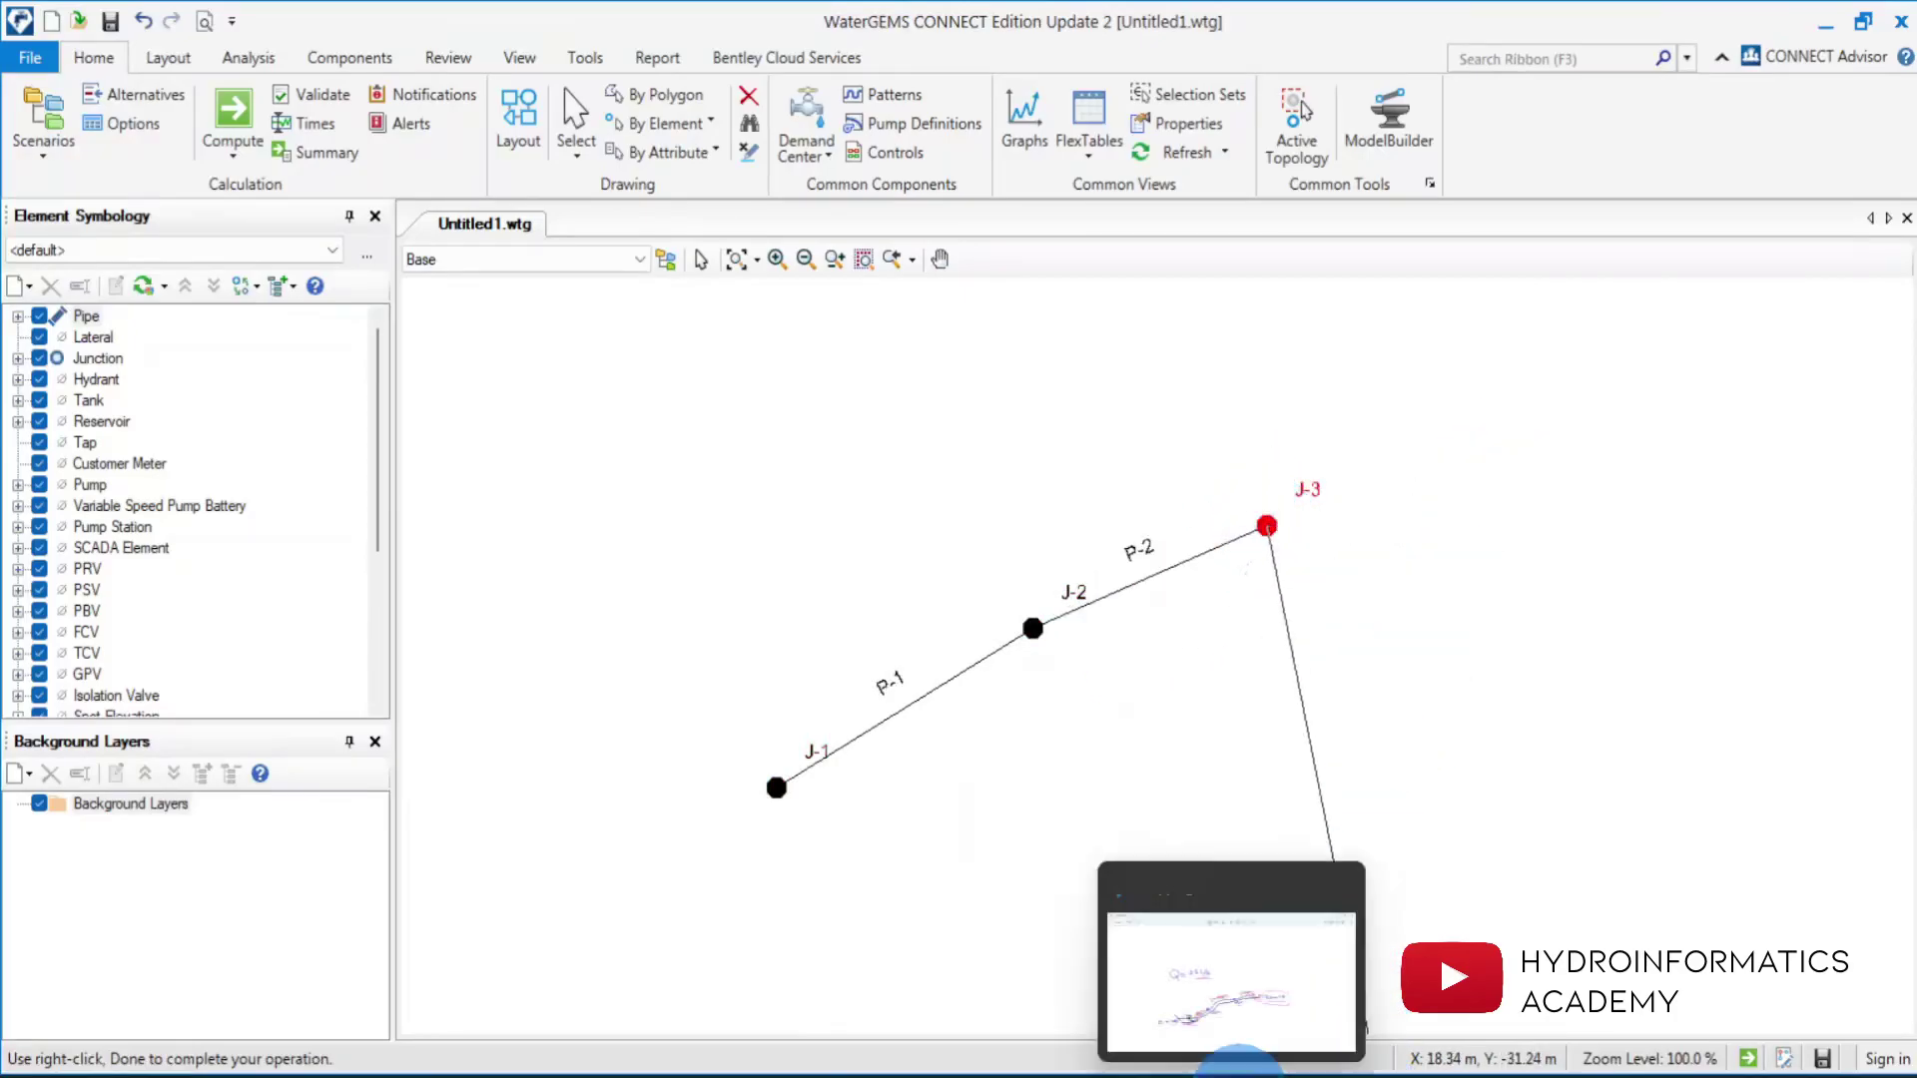
Check the sketch's upper end, add a tank connected by a pipe to junction J-3, and finish the layout.
left_click(1238, 1070)
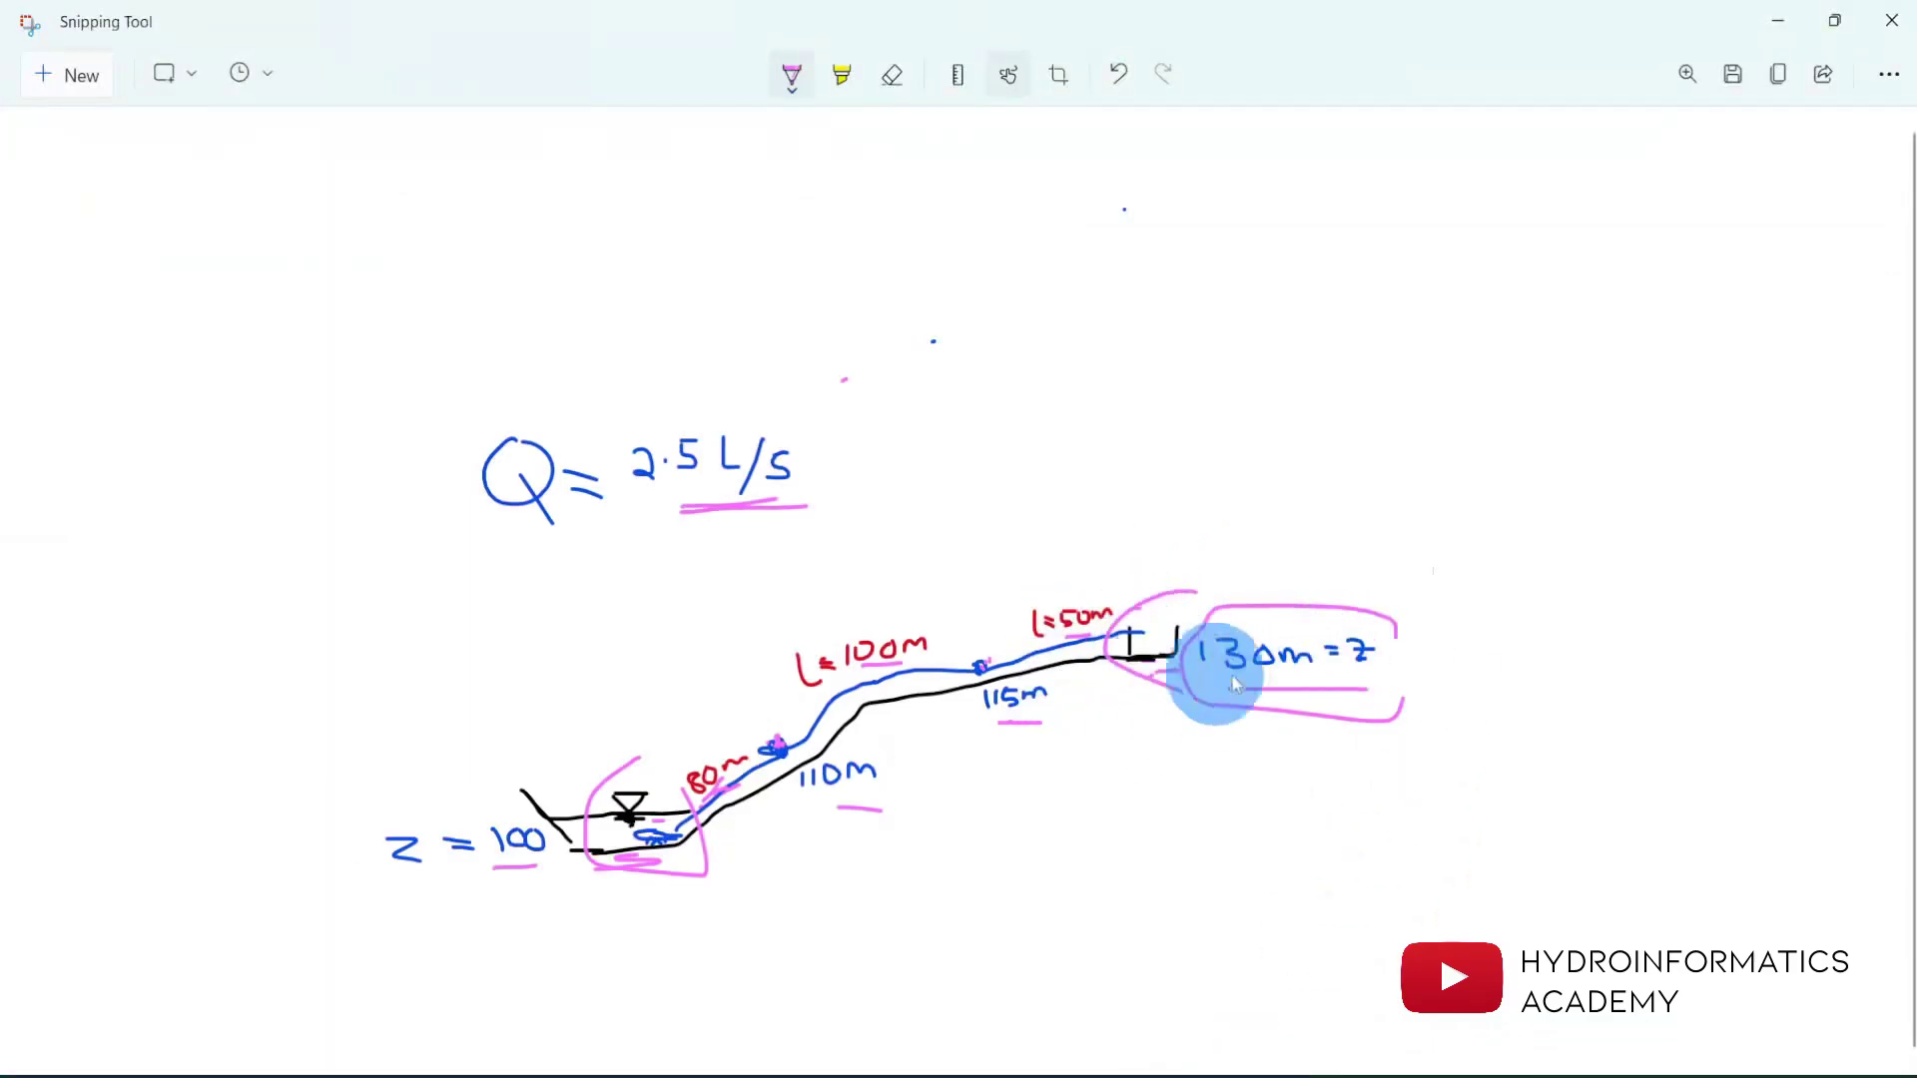
right_click(1732, 39)
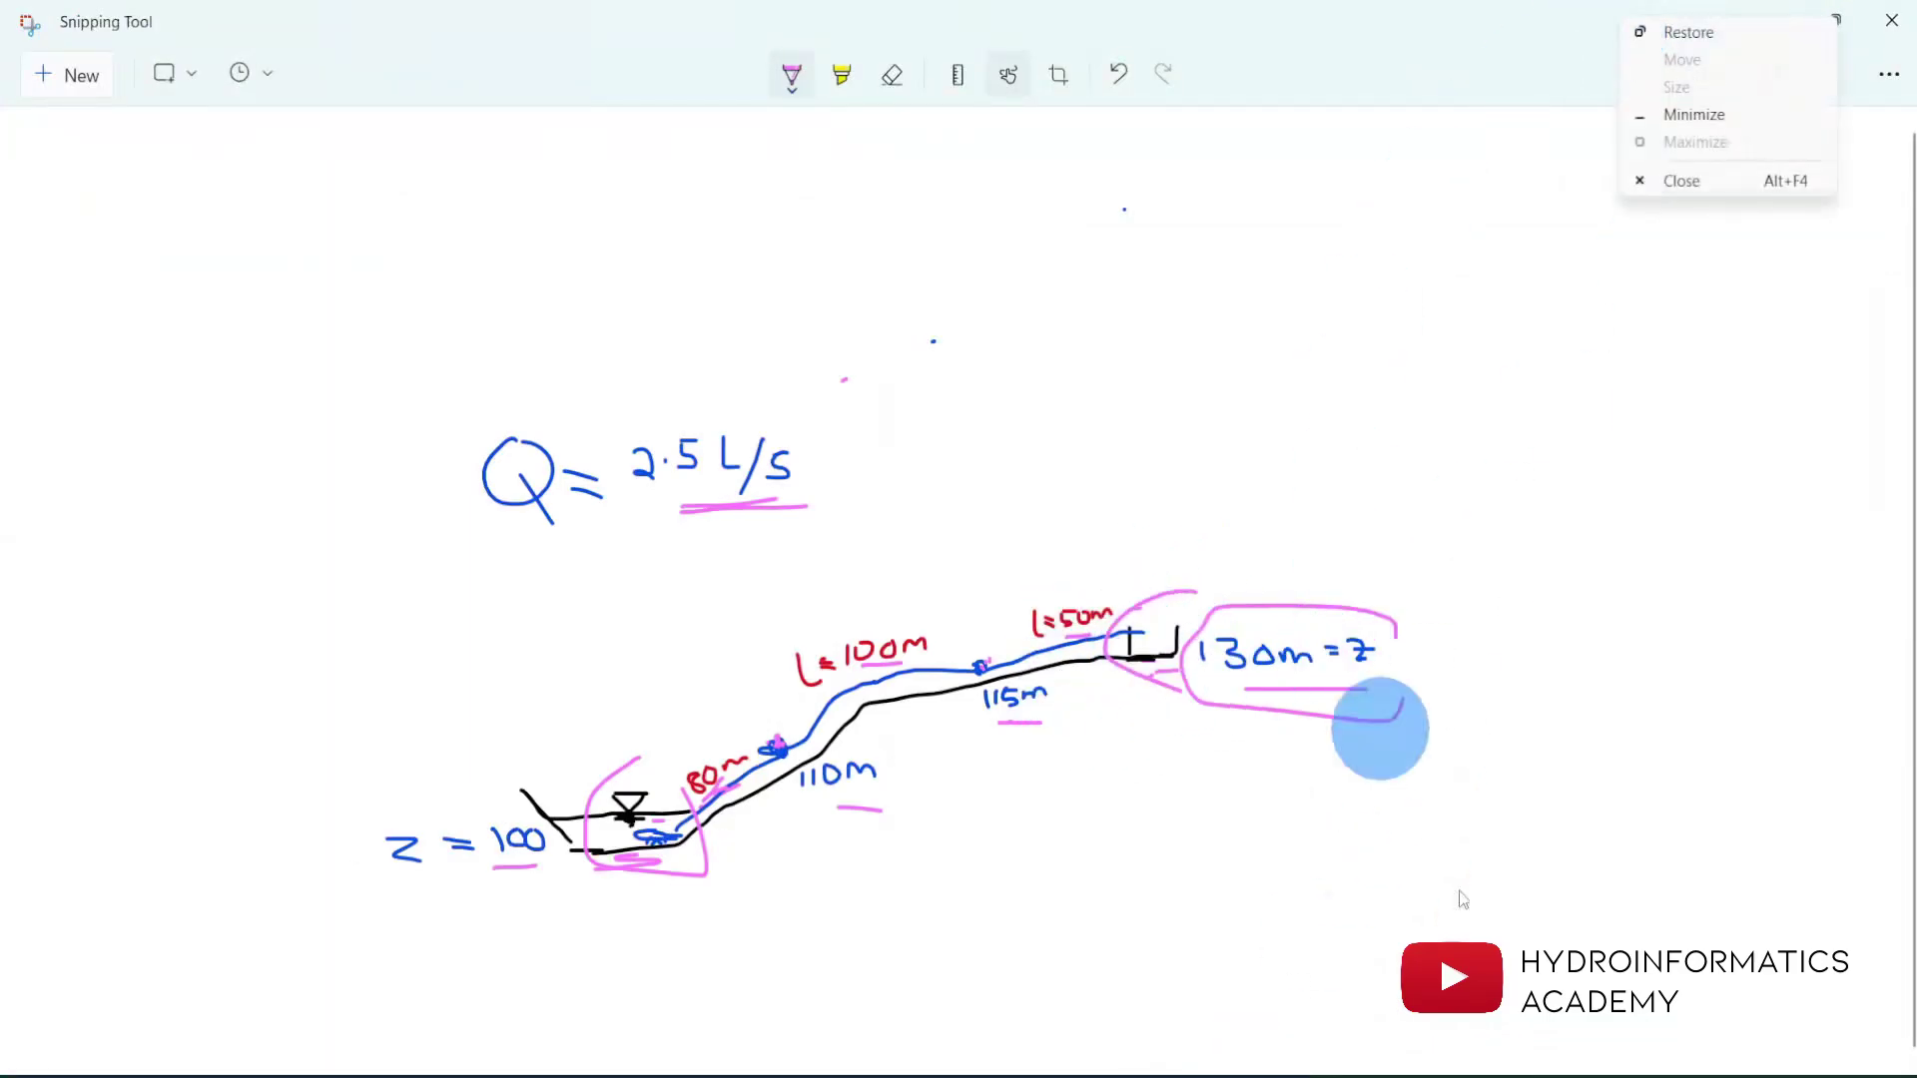
left_click(1245, 1073)
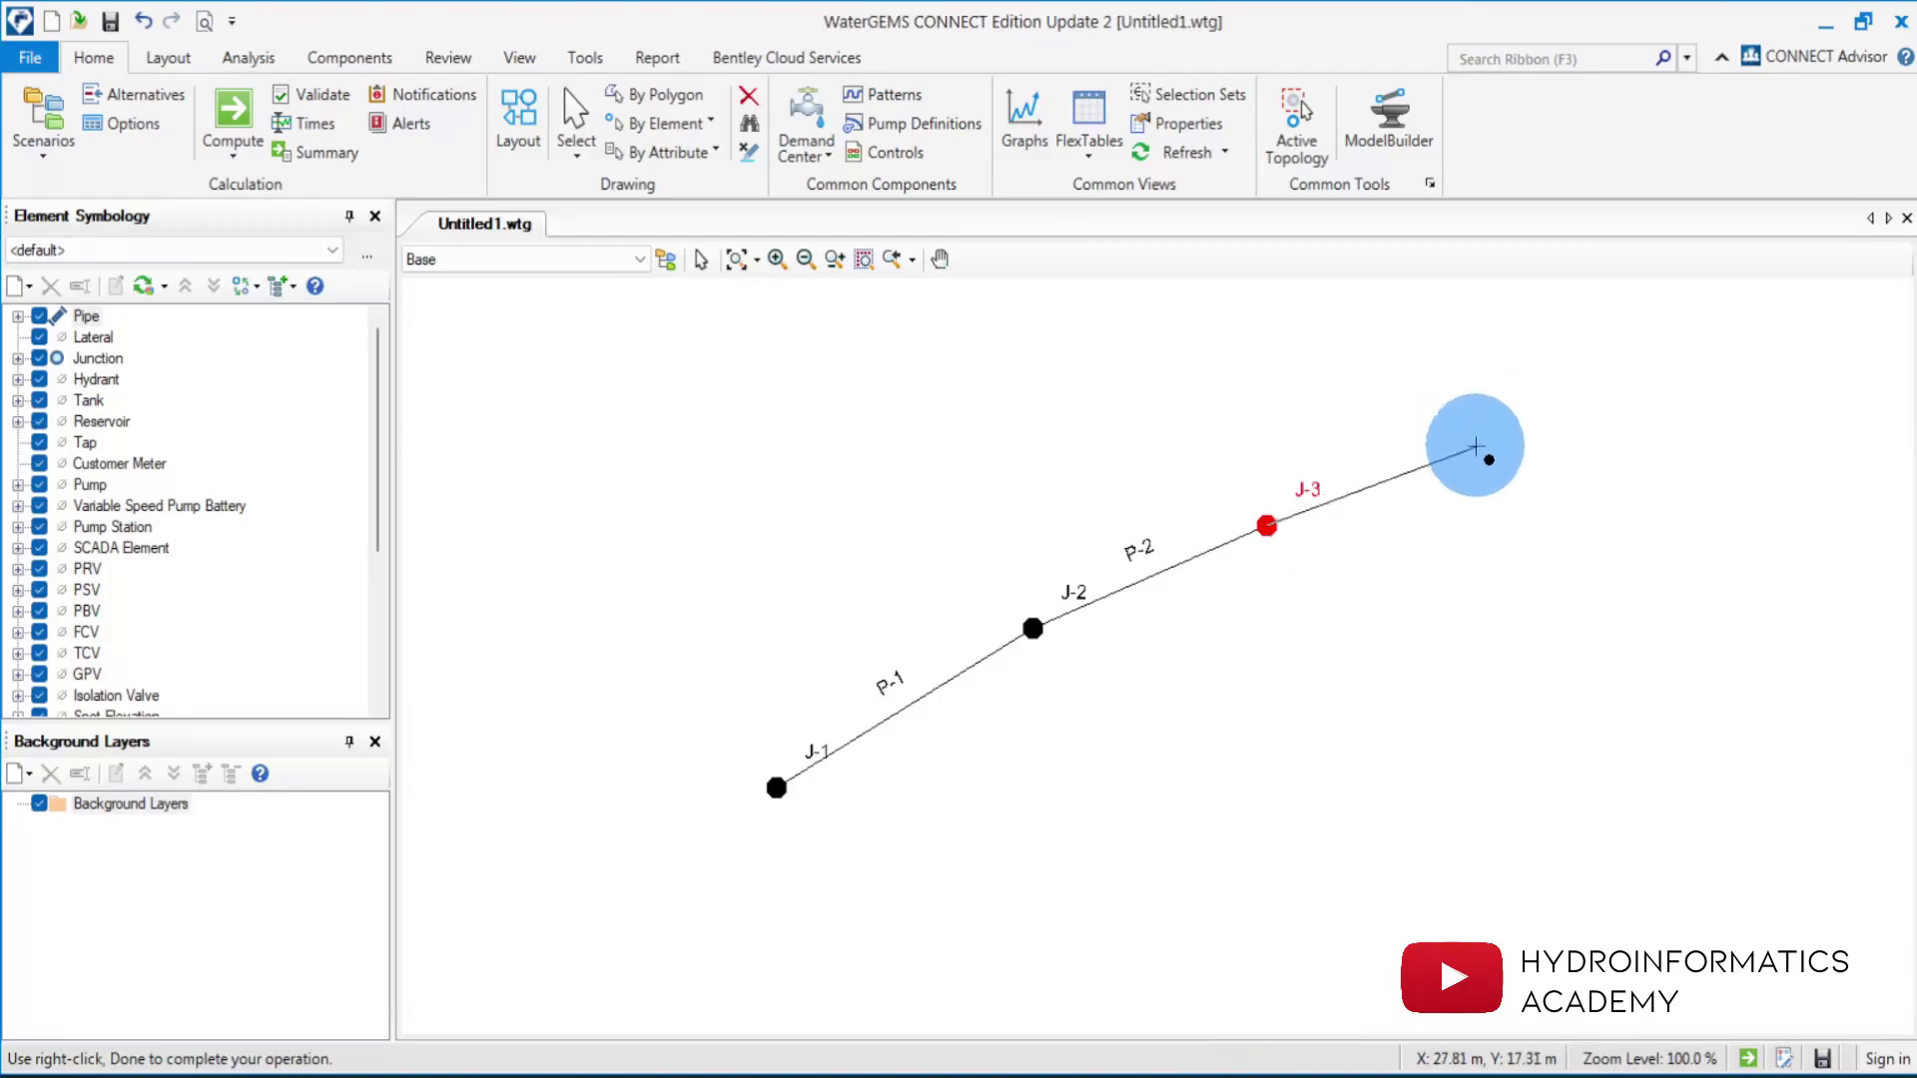
right_click(1472, 440)
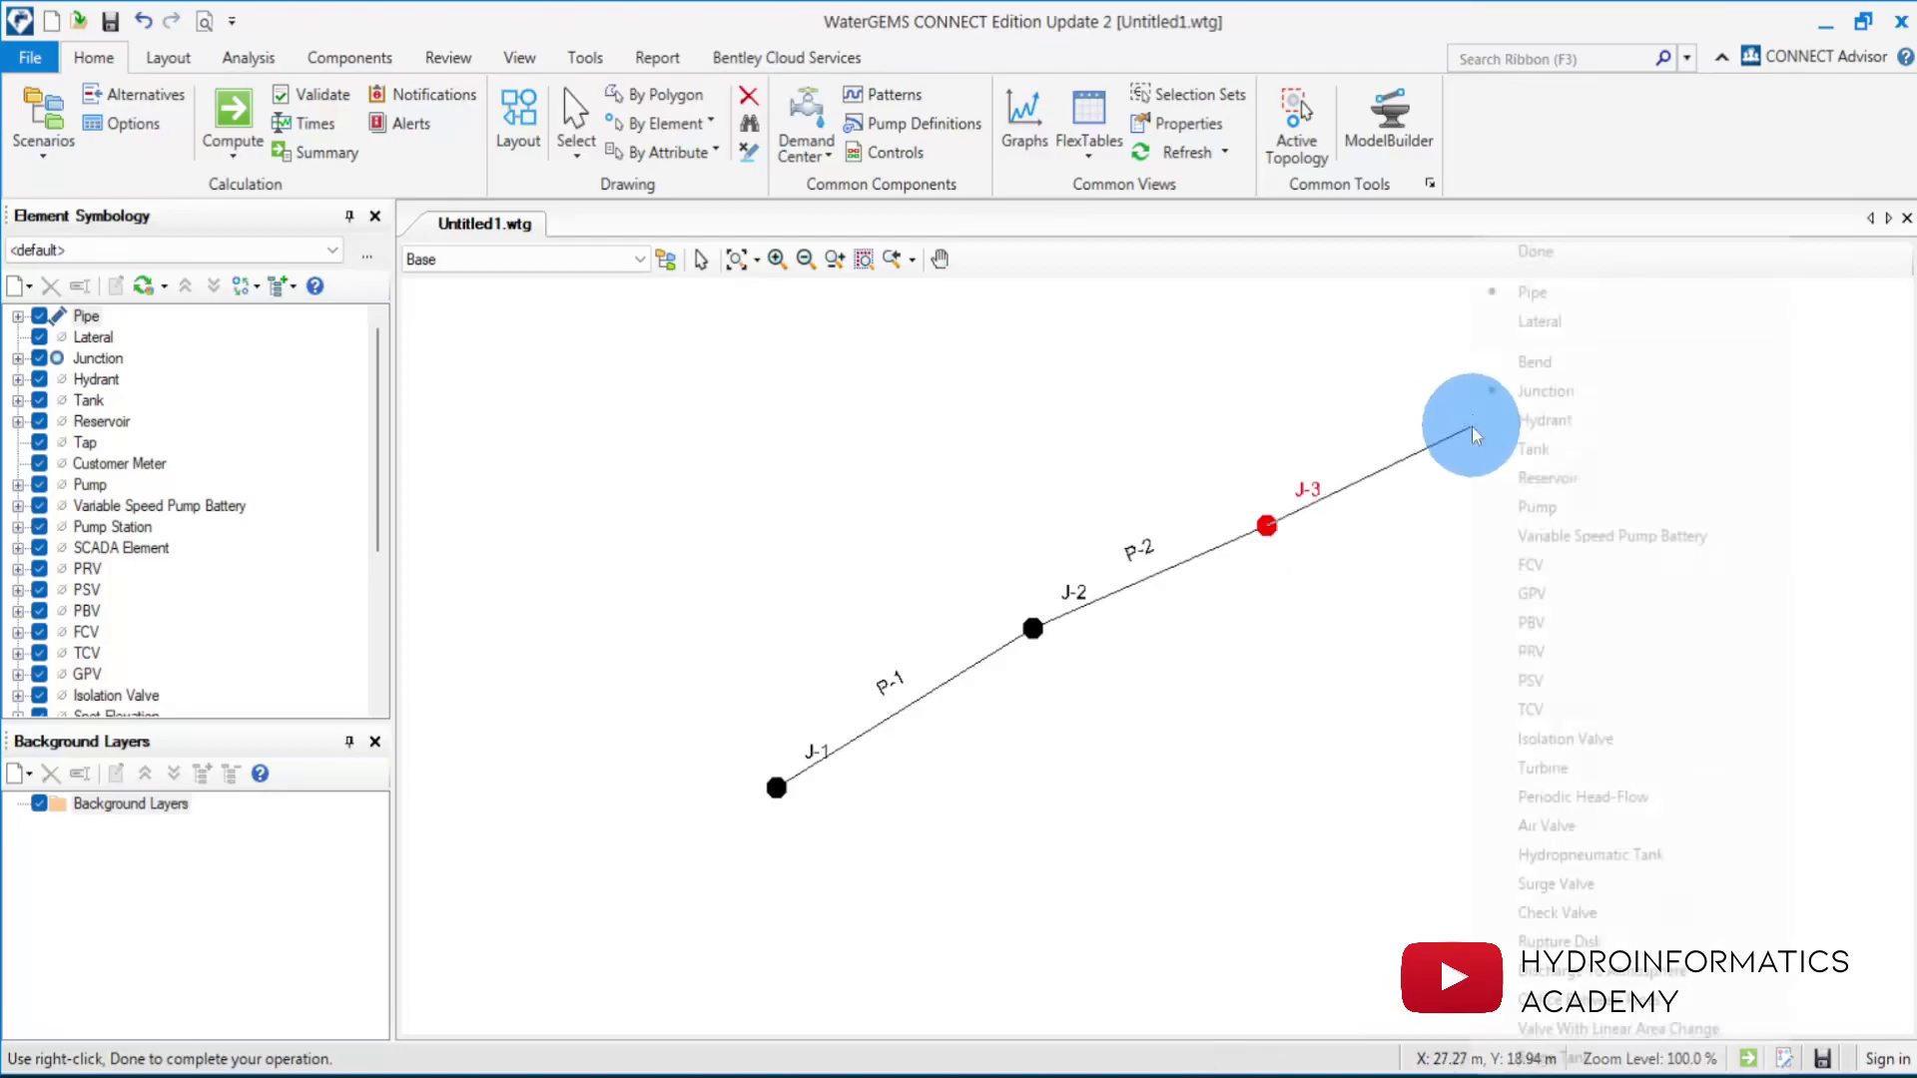
left_click(1604, 480)
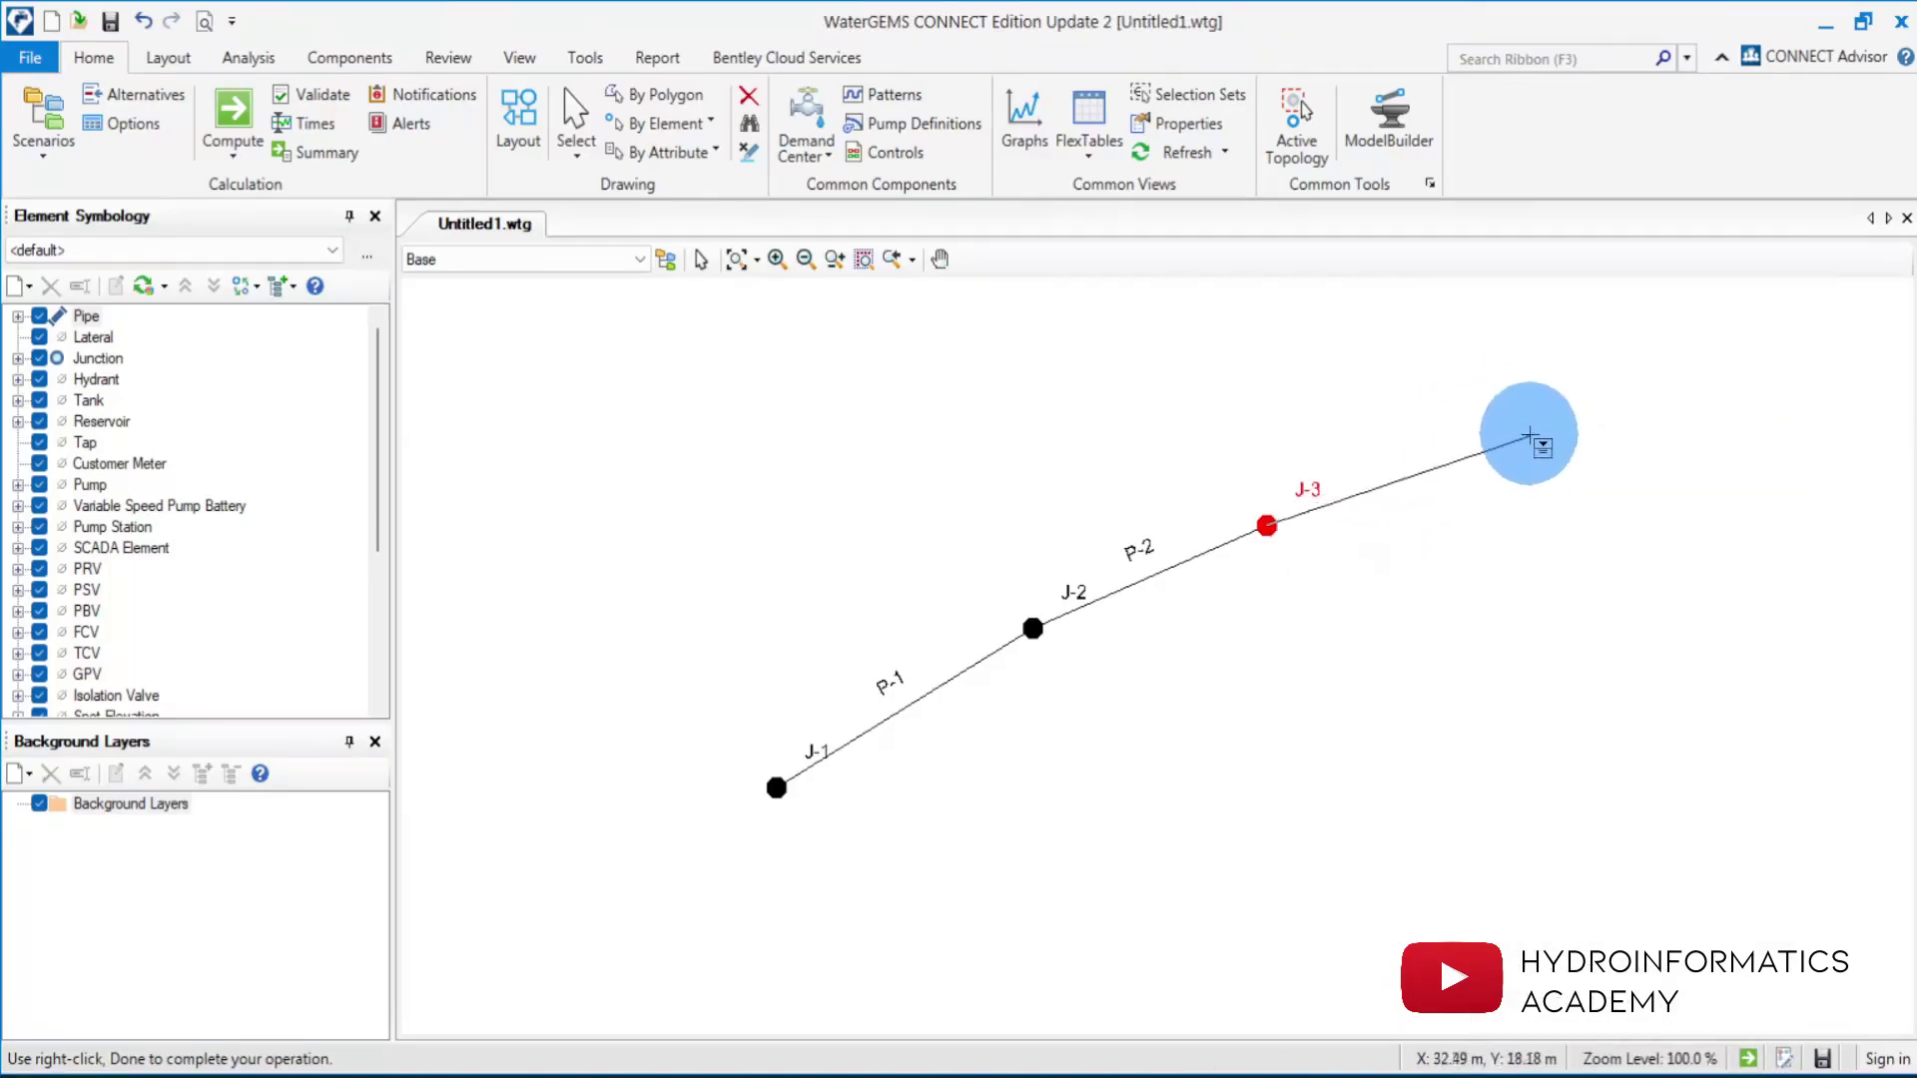
right_click(1588, 530)
left_click(1657, 253)
right_click(1659, 368)
left_click(1647, 308)
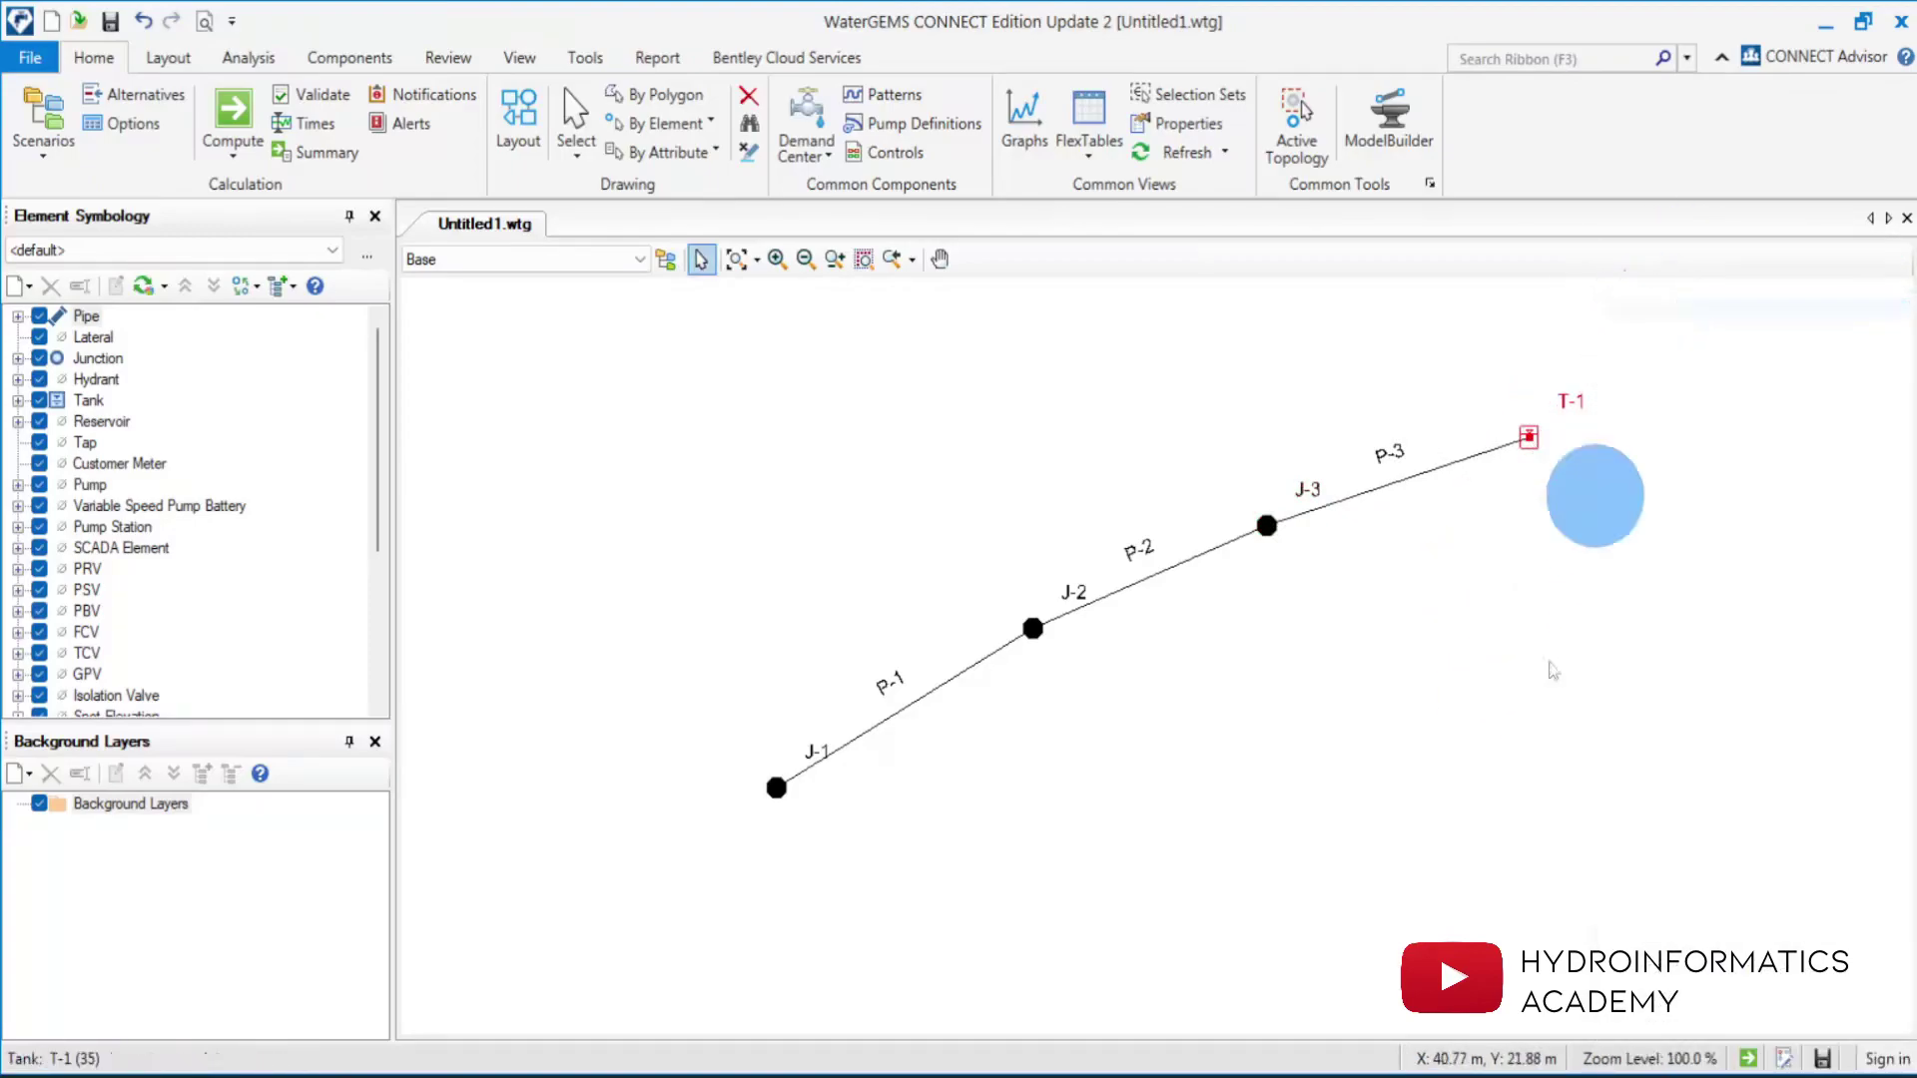
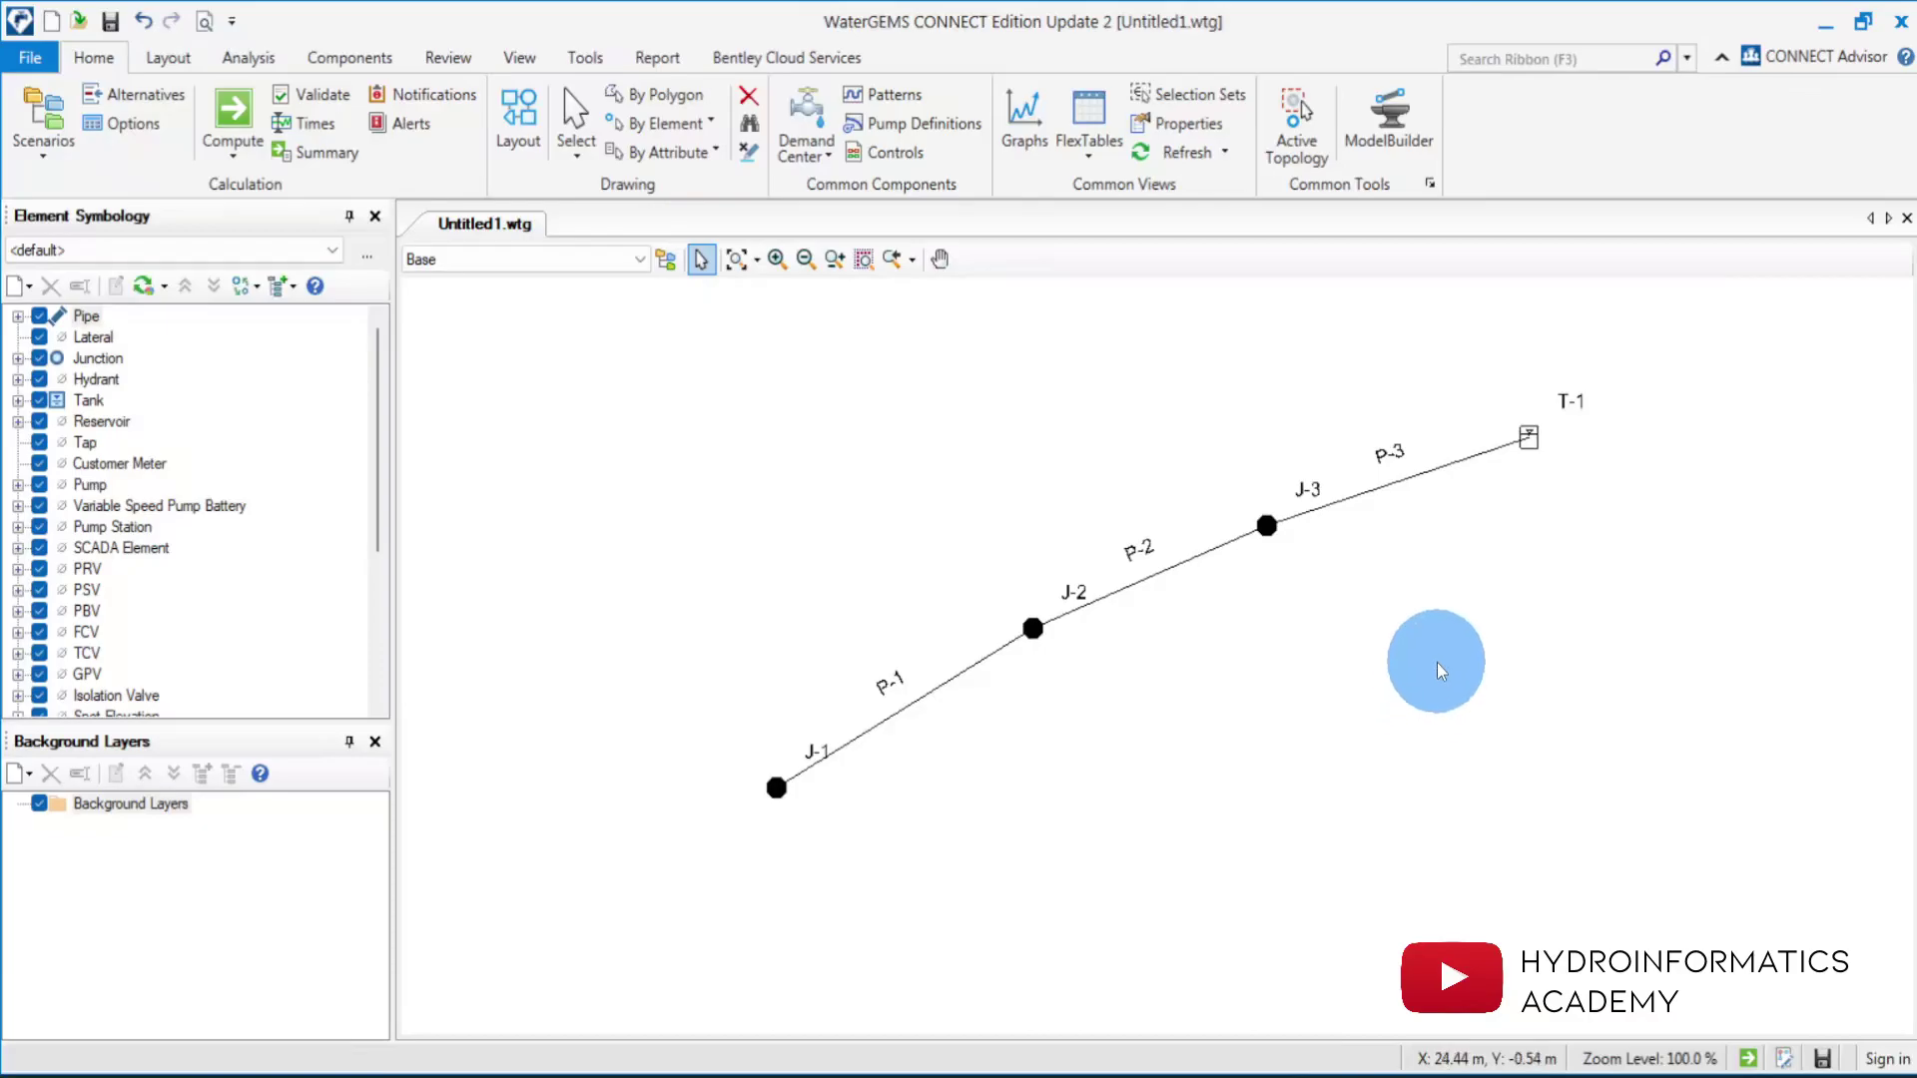
Enable user-defined lengths for pipes P-1, P-2 and P-3 in the pipe FlexTable.
double_click(1419, 477)
left_click(1687, 84)
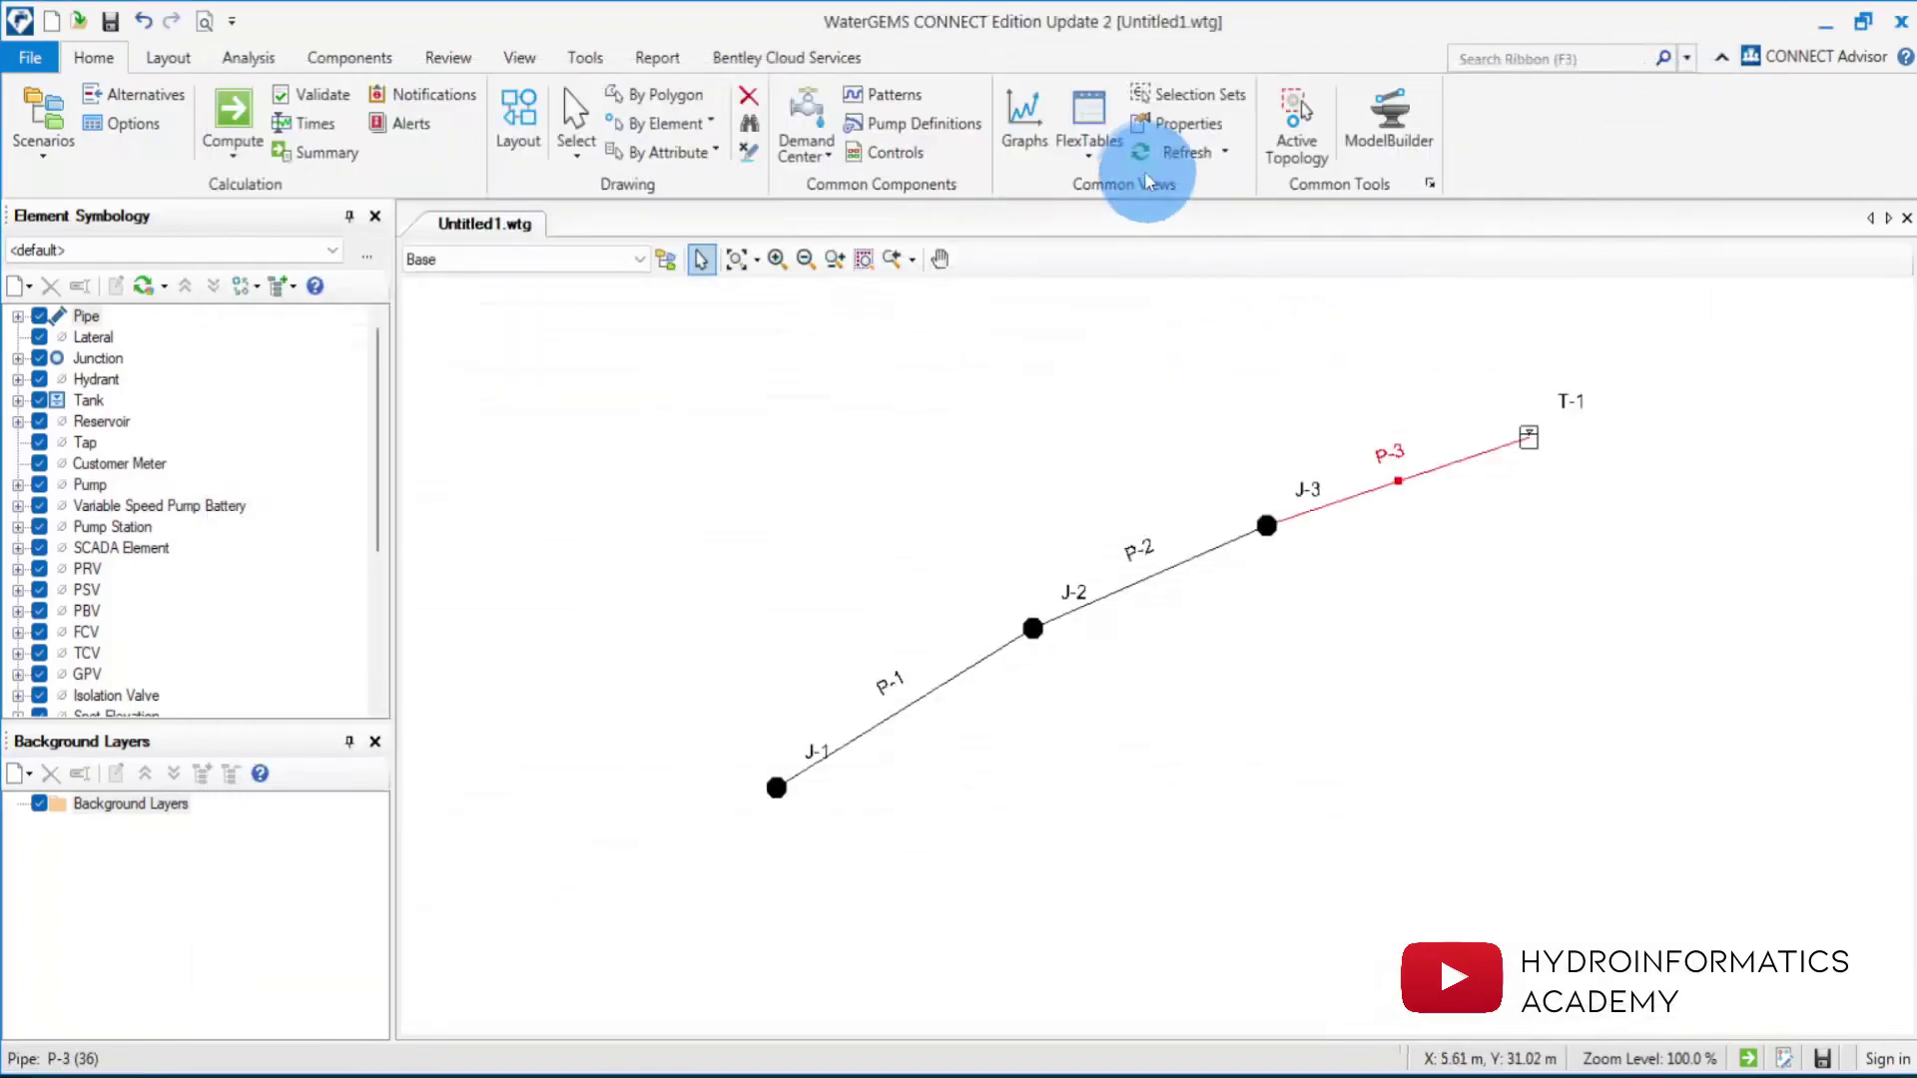
left_click(1098, 158)
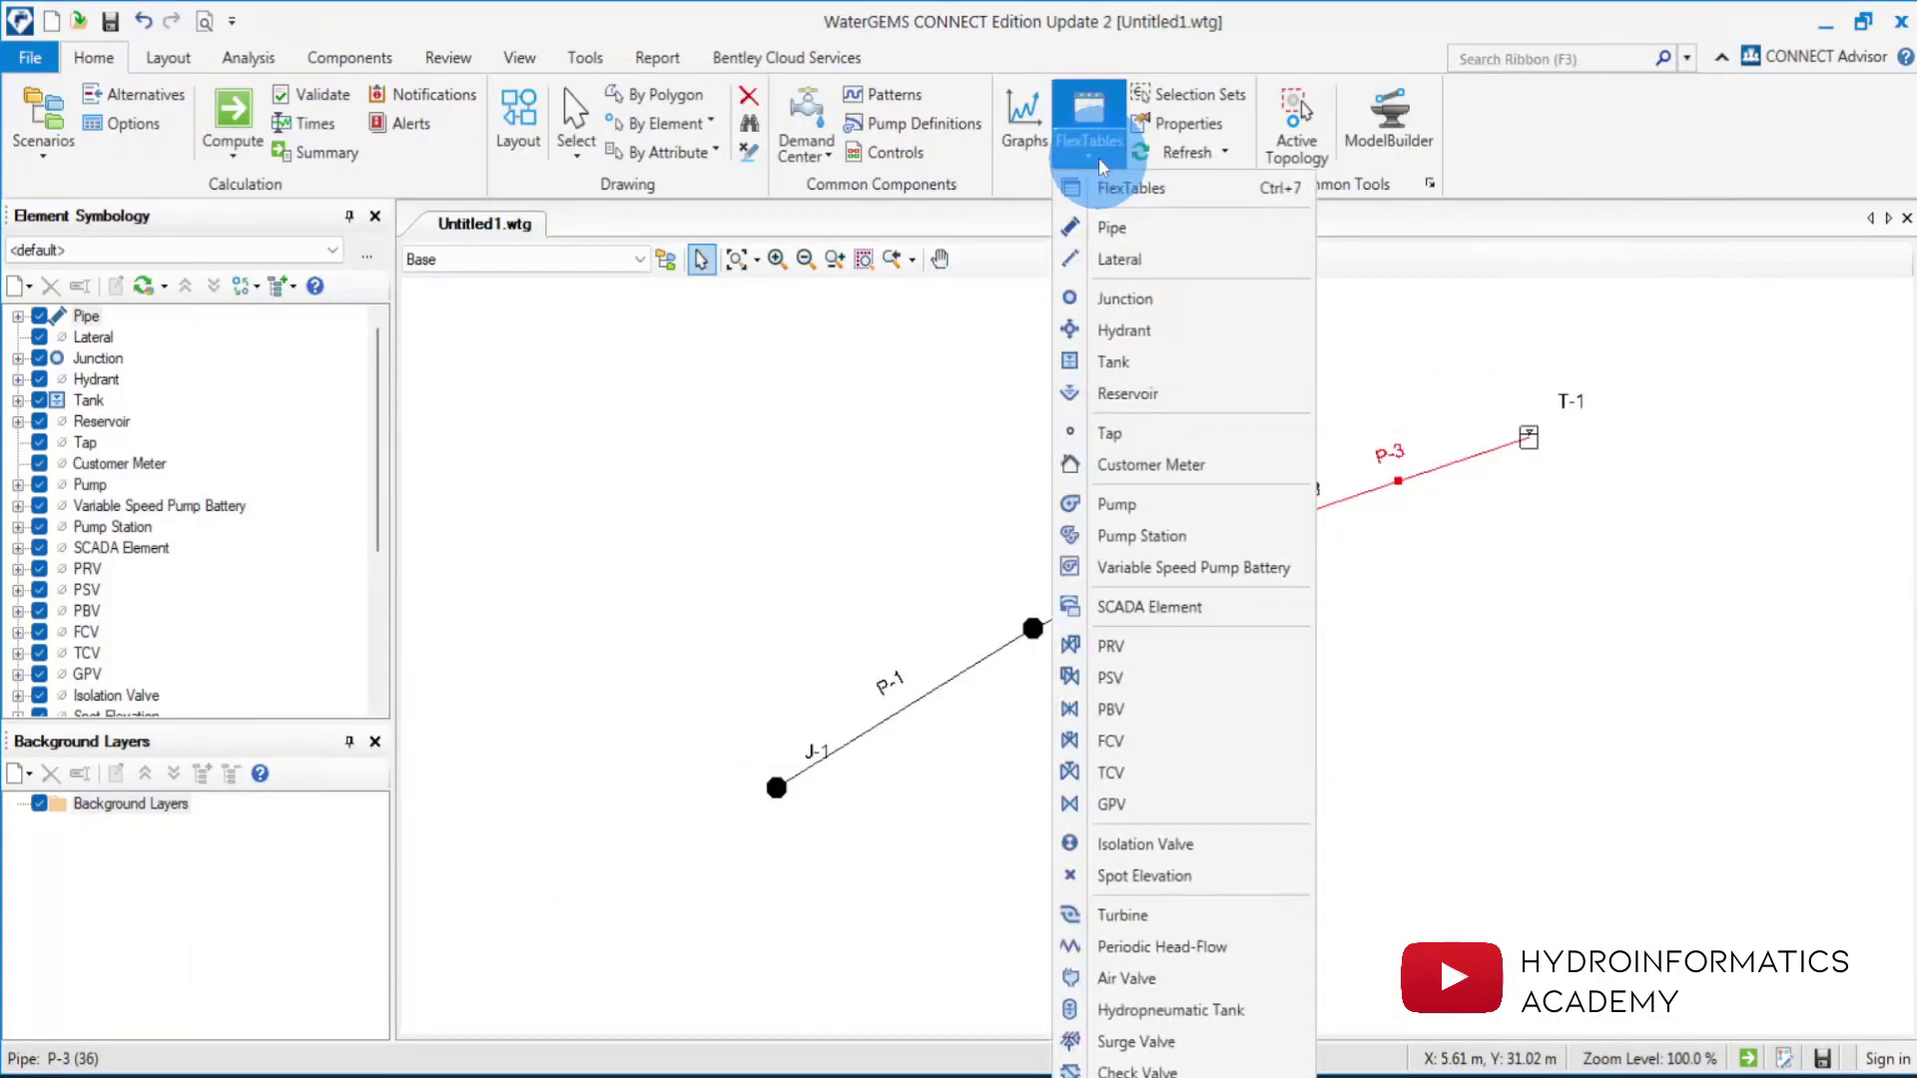
left_click(1143, 222)
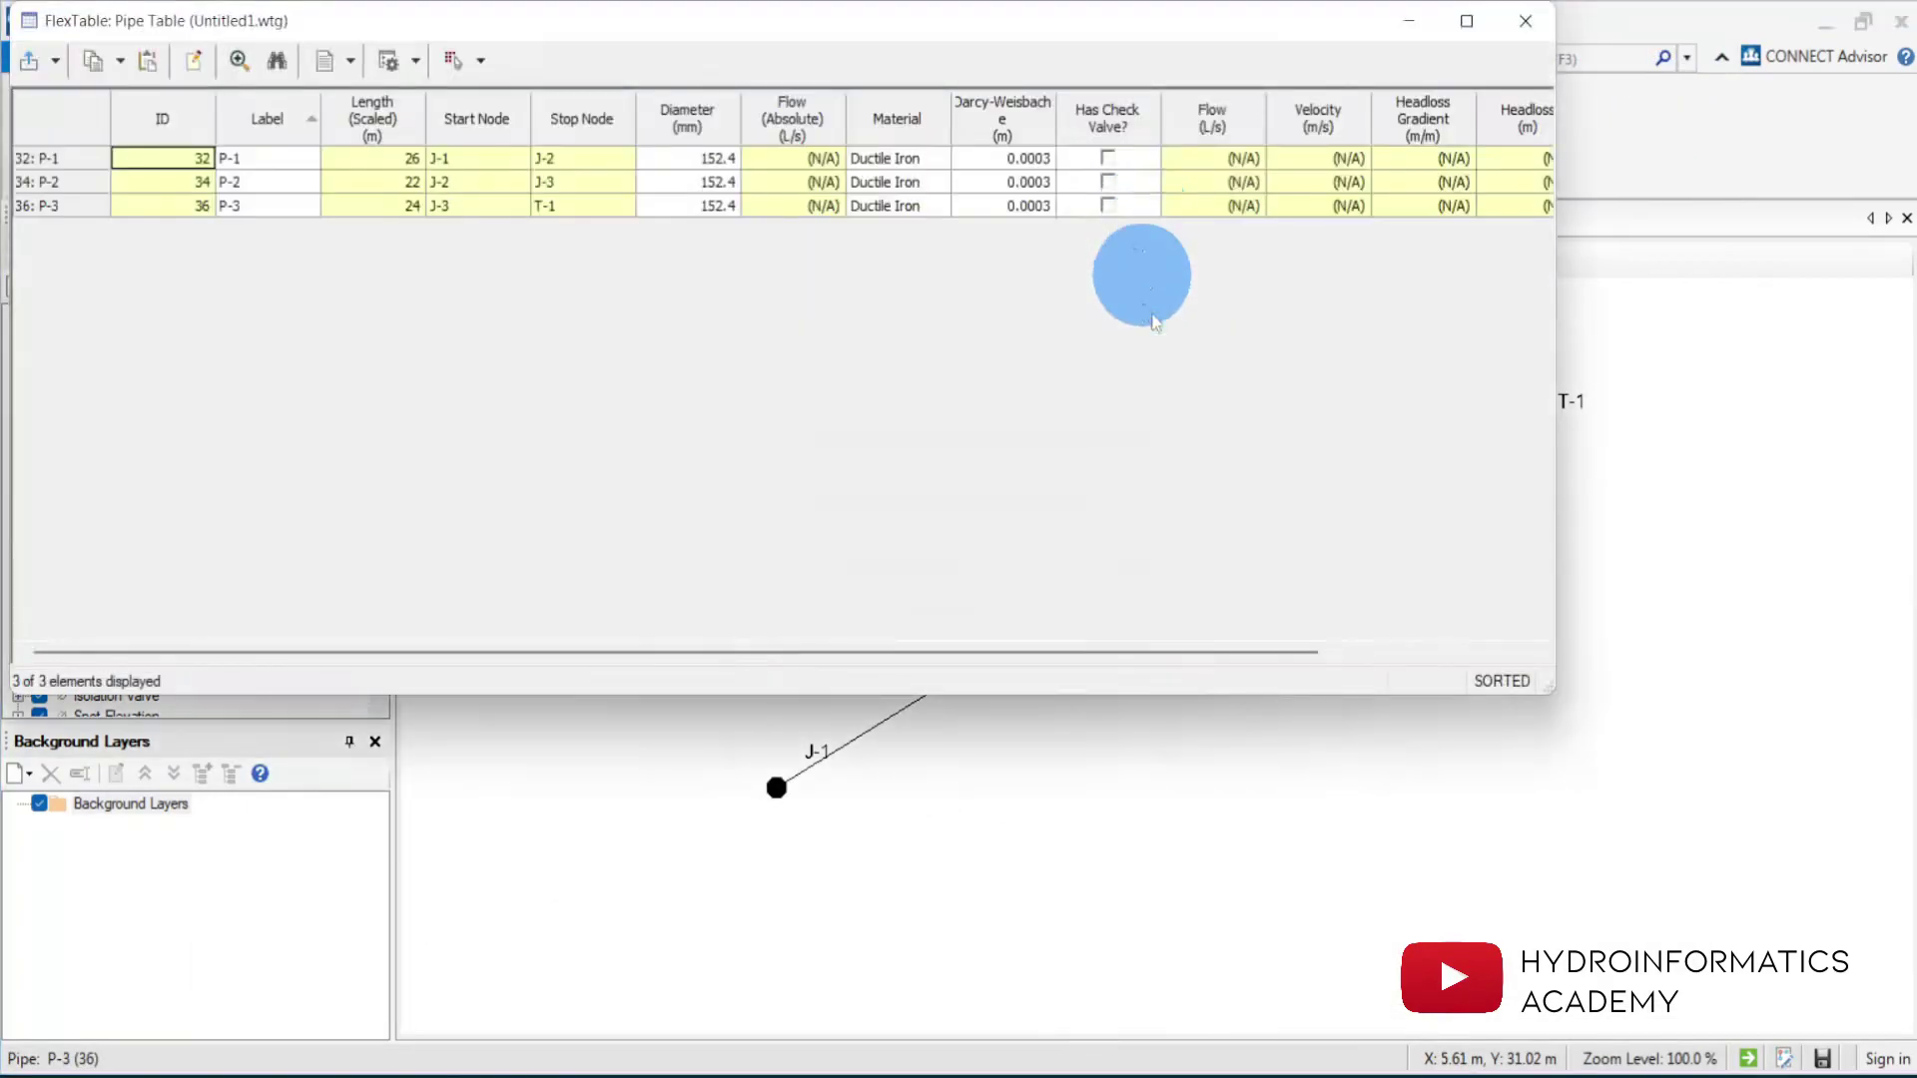
left_click_drag(1177, 655, 1423, 659)
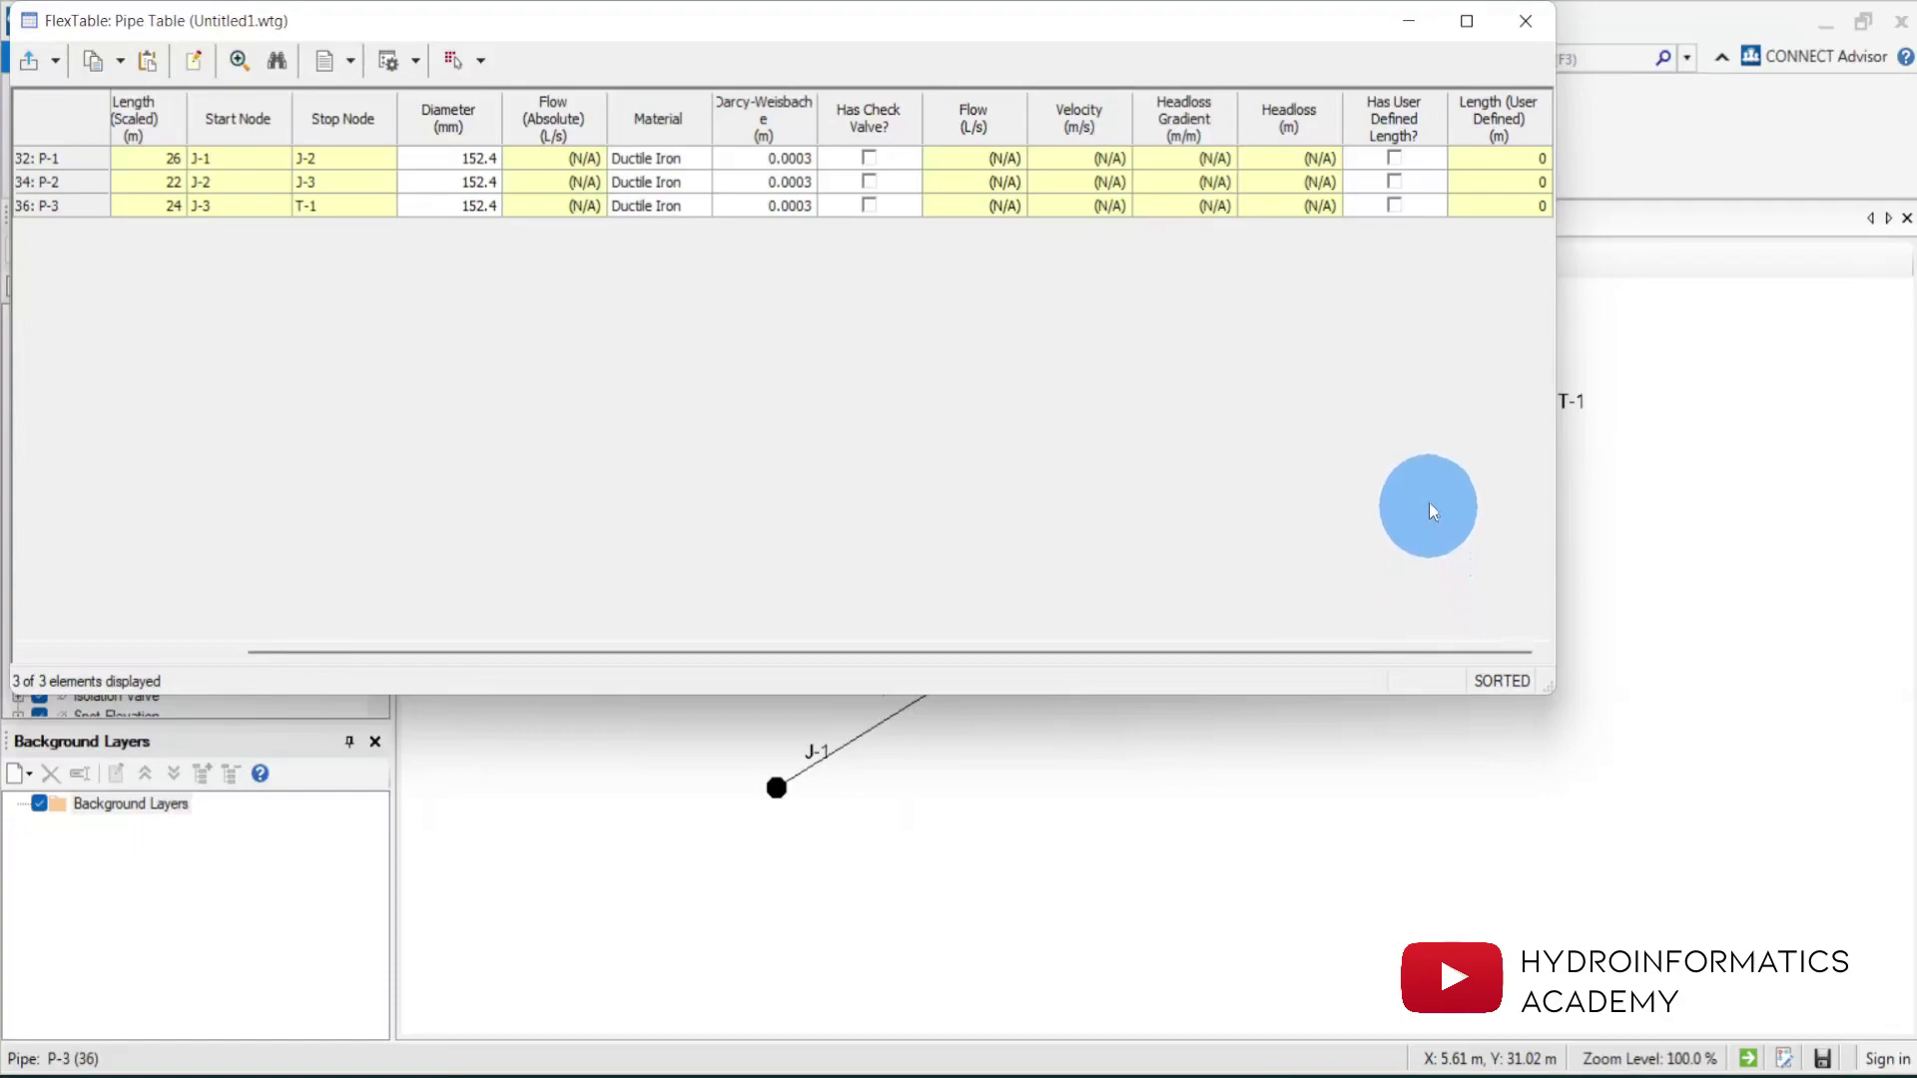
left_click(1393, 180)
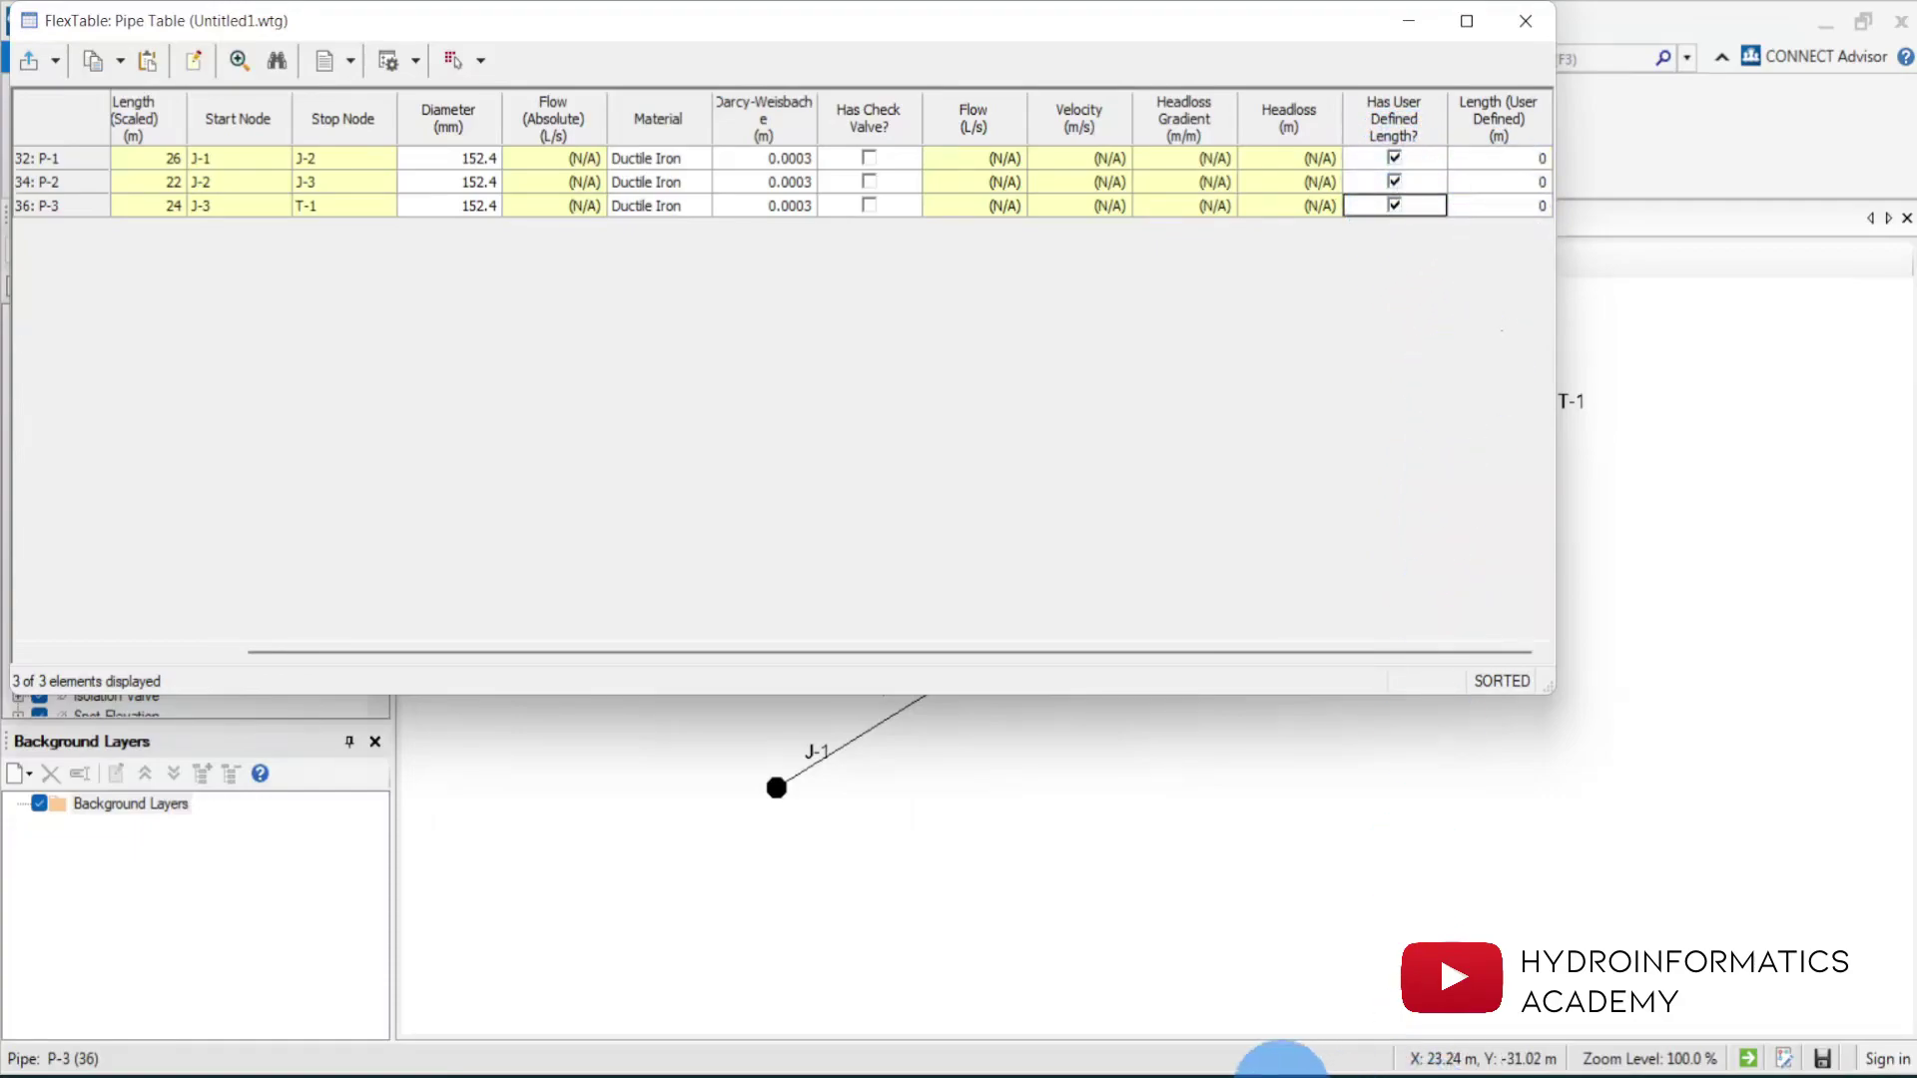
Set the user-defined lengths from the sketch to 80 m for P-1, 100 m for P-2 and 50 m for P-3, then close the table.
left_click(1230, 1066)
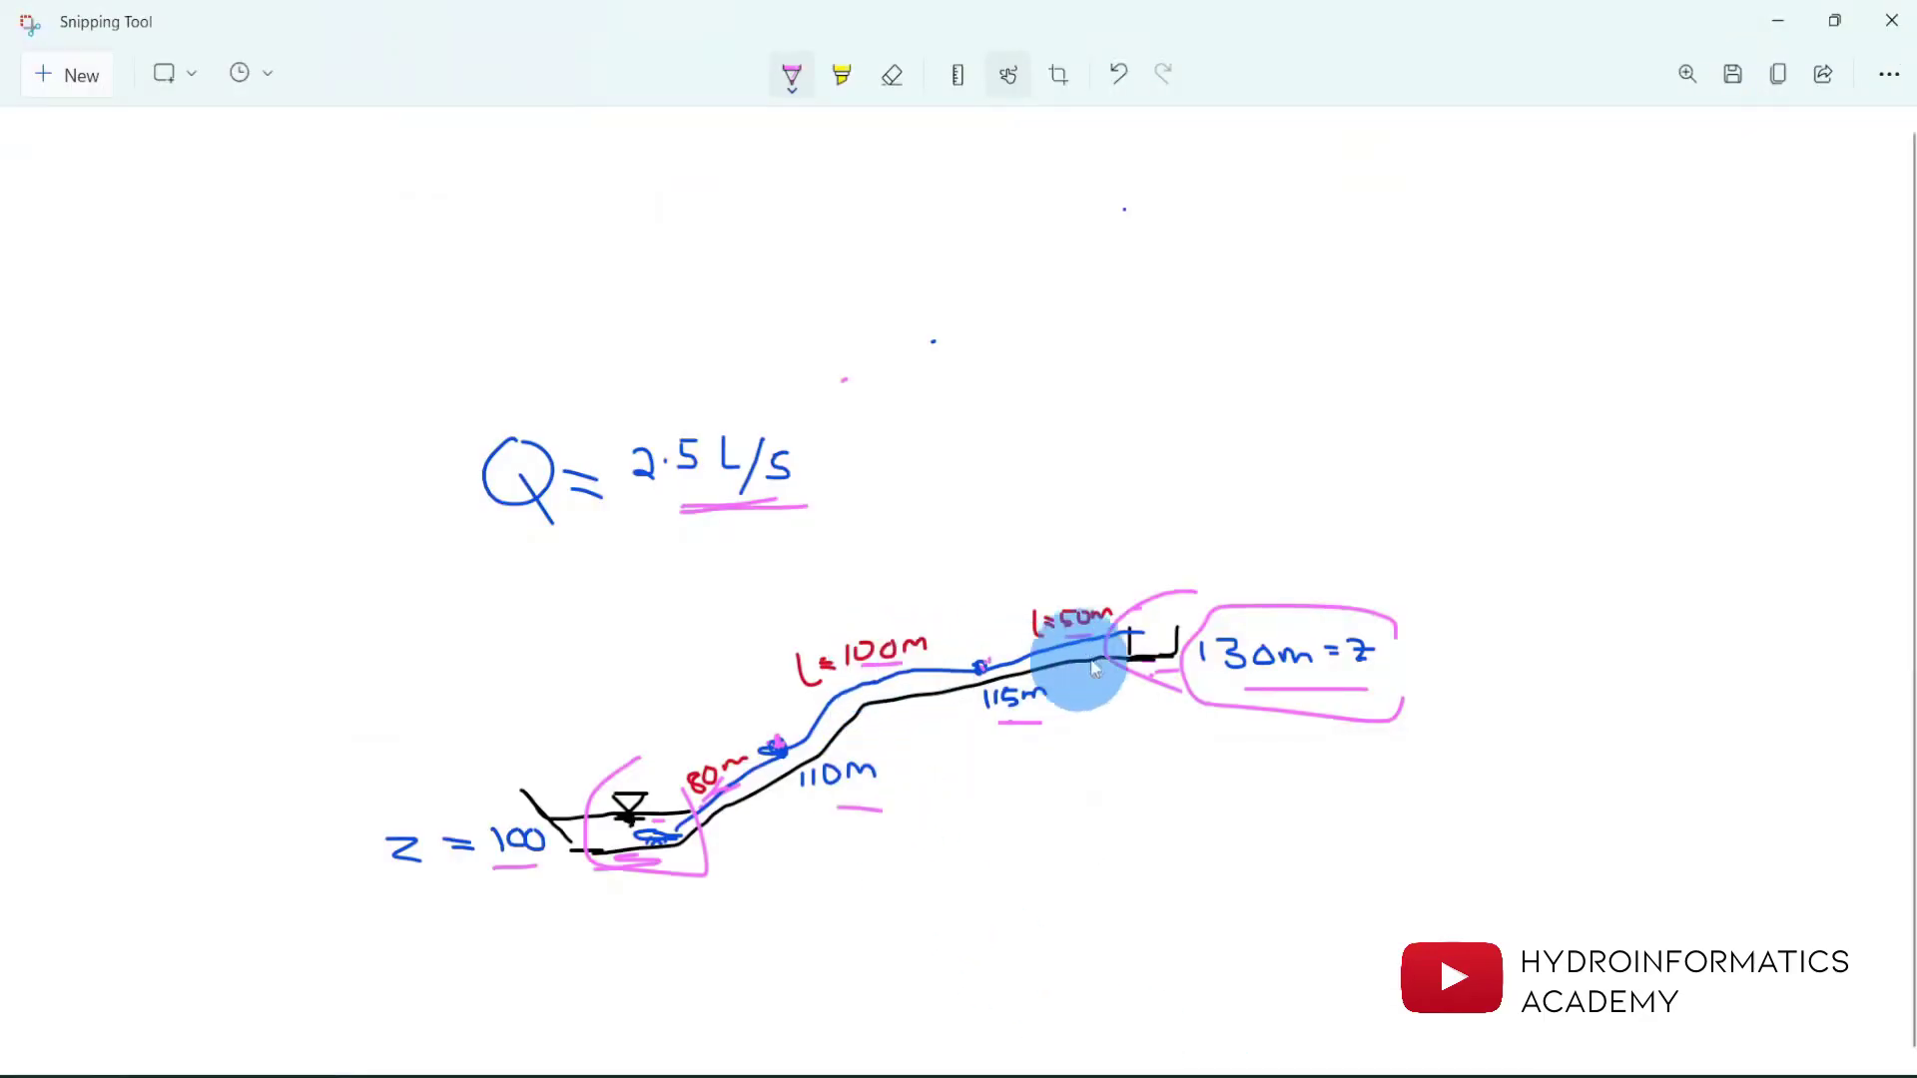
left_click(1778, 20)
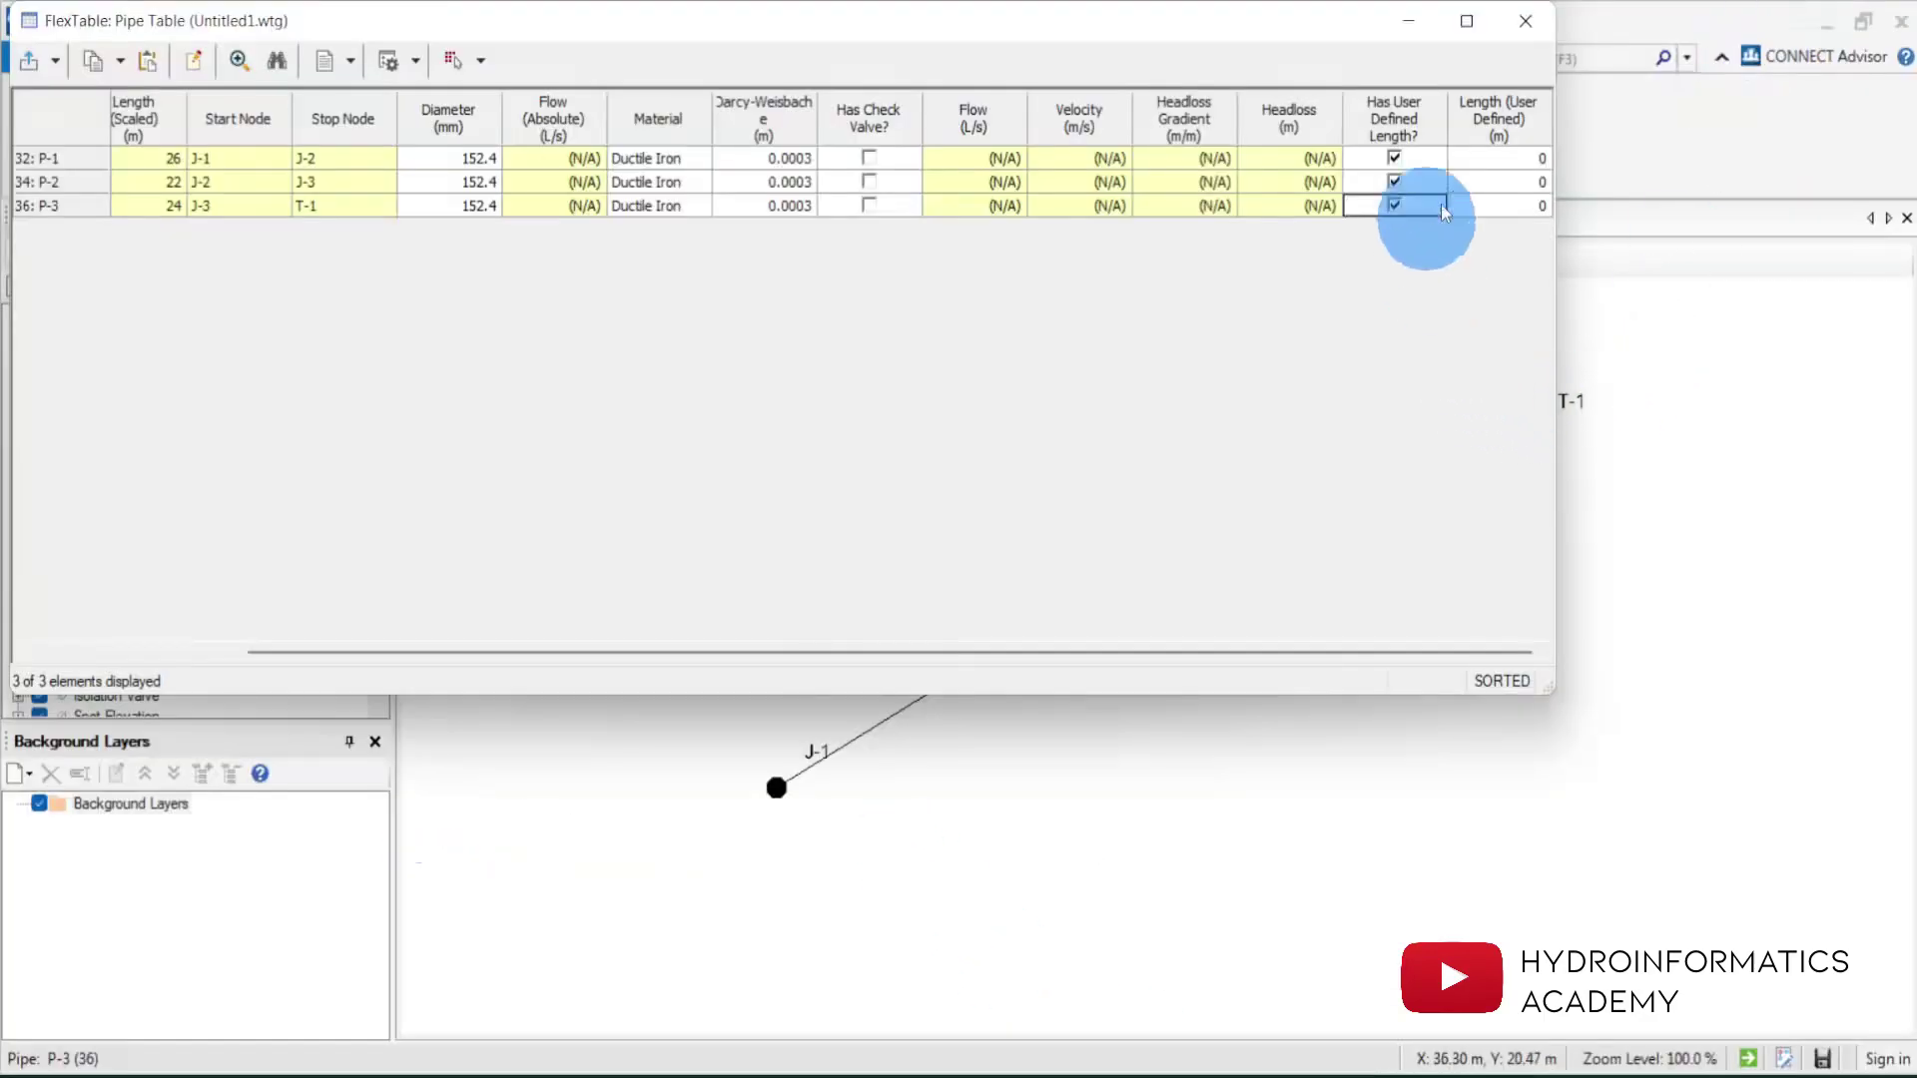
left_click(1498, 161)
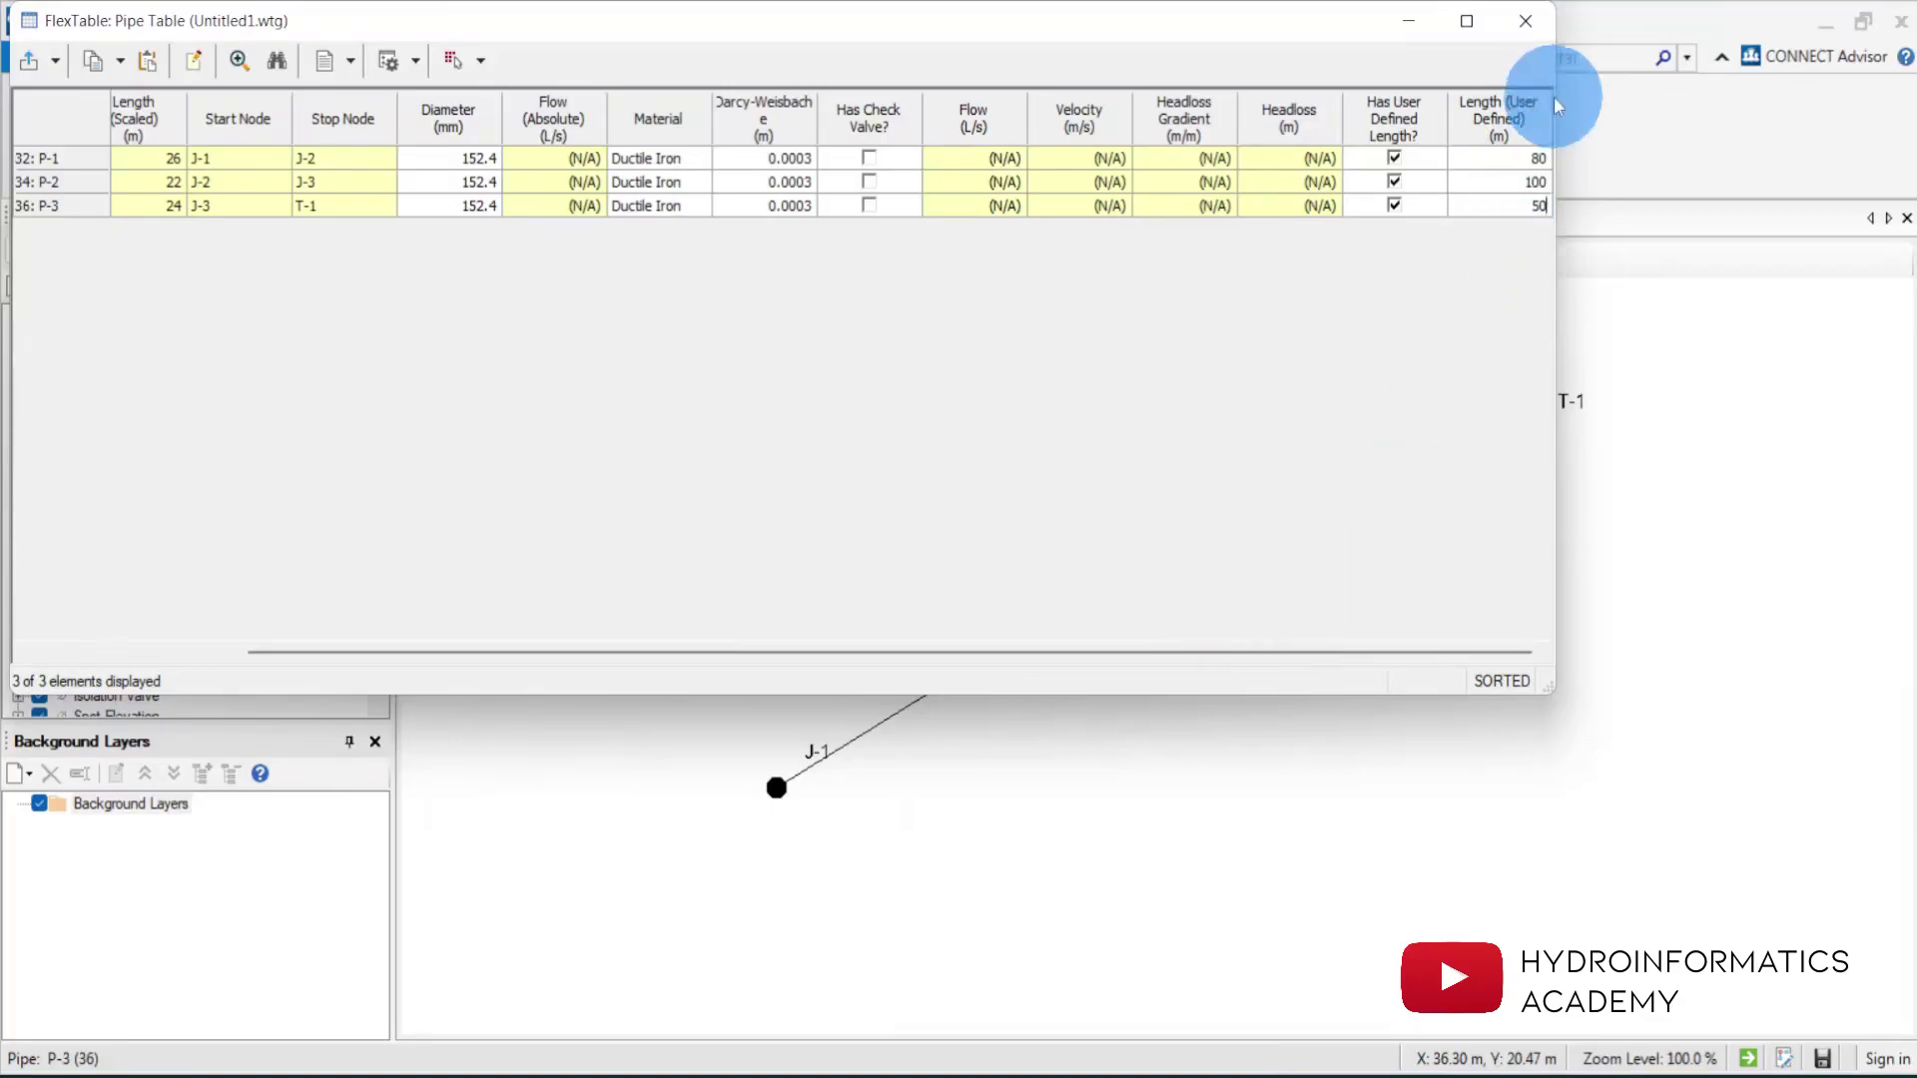
left_click(1525, 21)
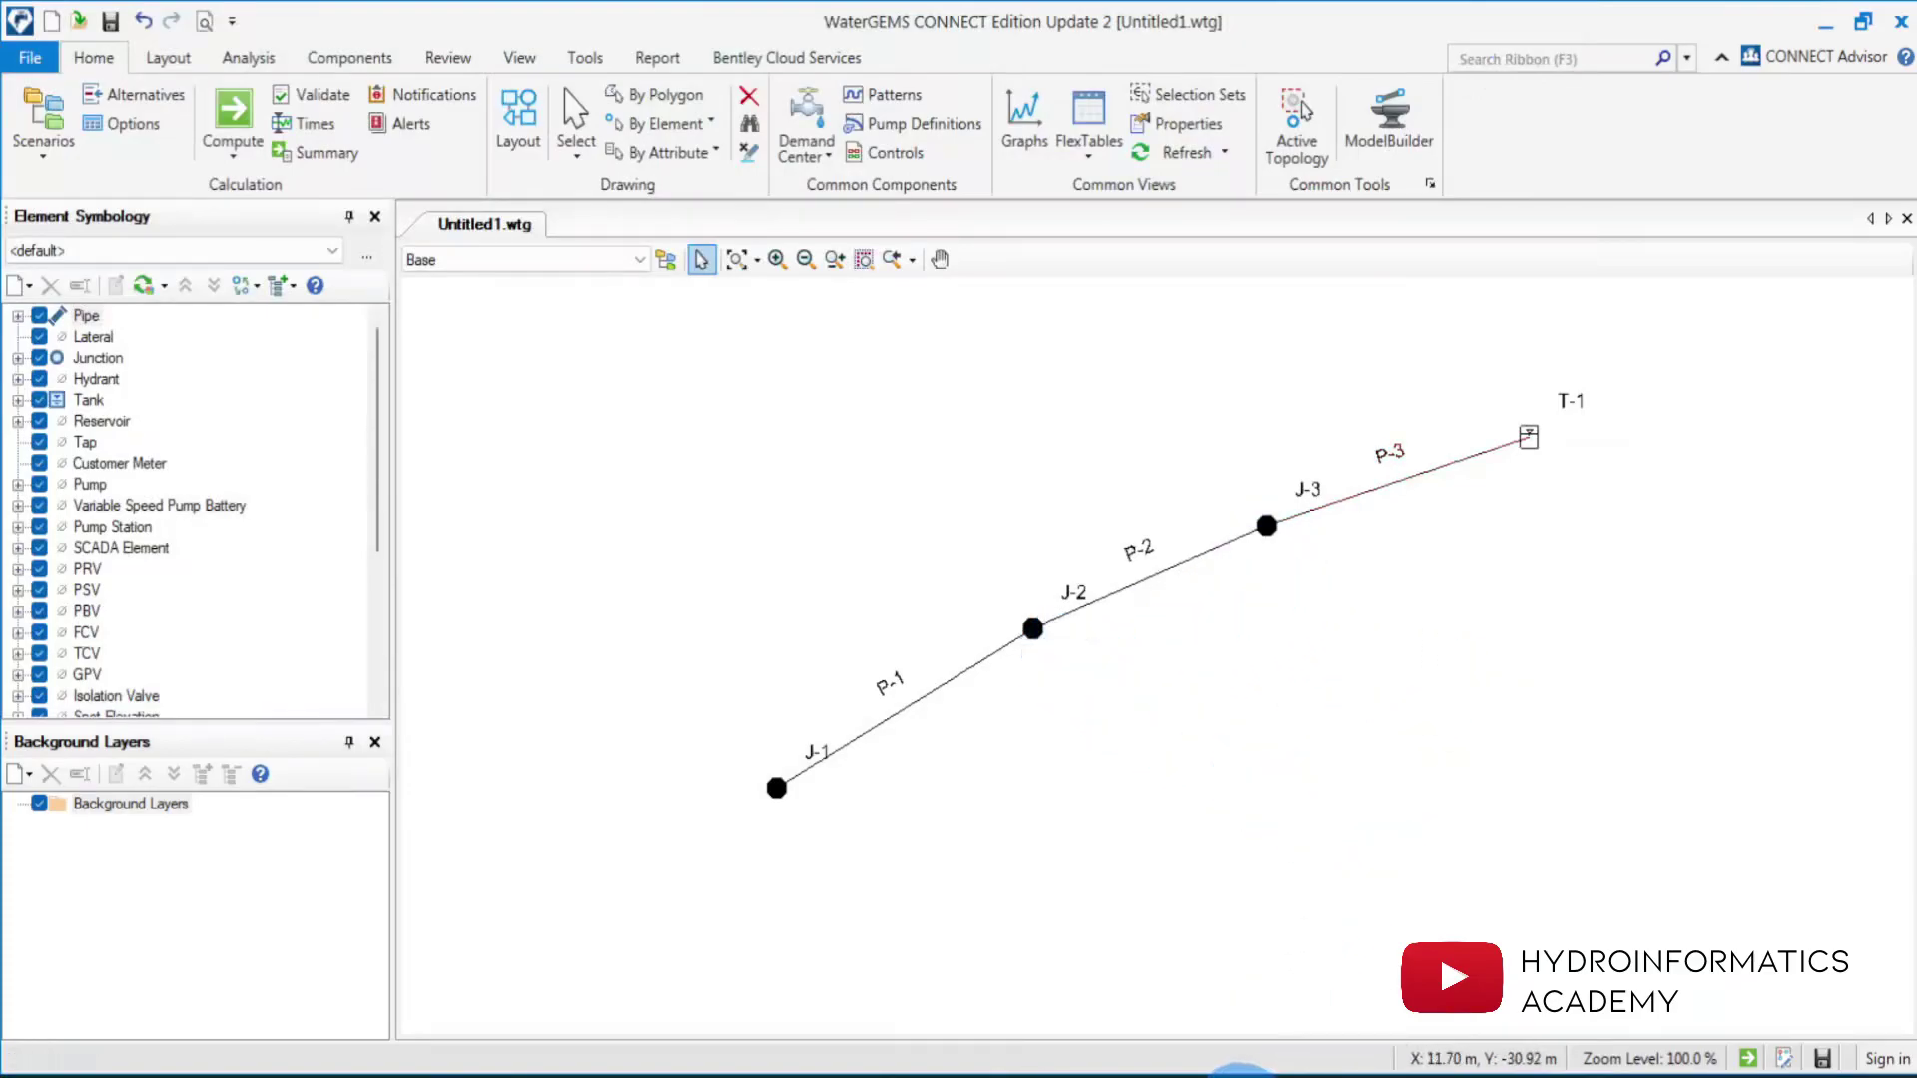
In the Snipping Tool sketch, mark the two intermediate junctions and underline the 110 m elevation, then return to WaterGEMS.
left_click(1241, 1073)
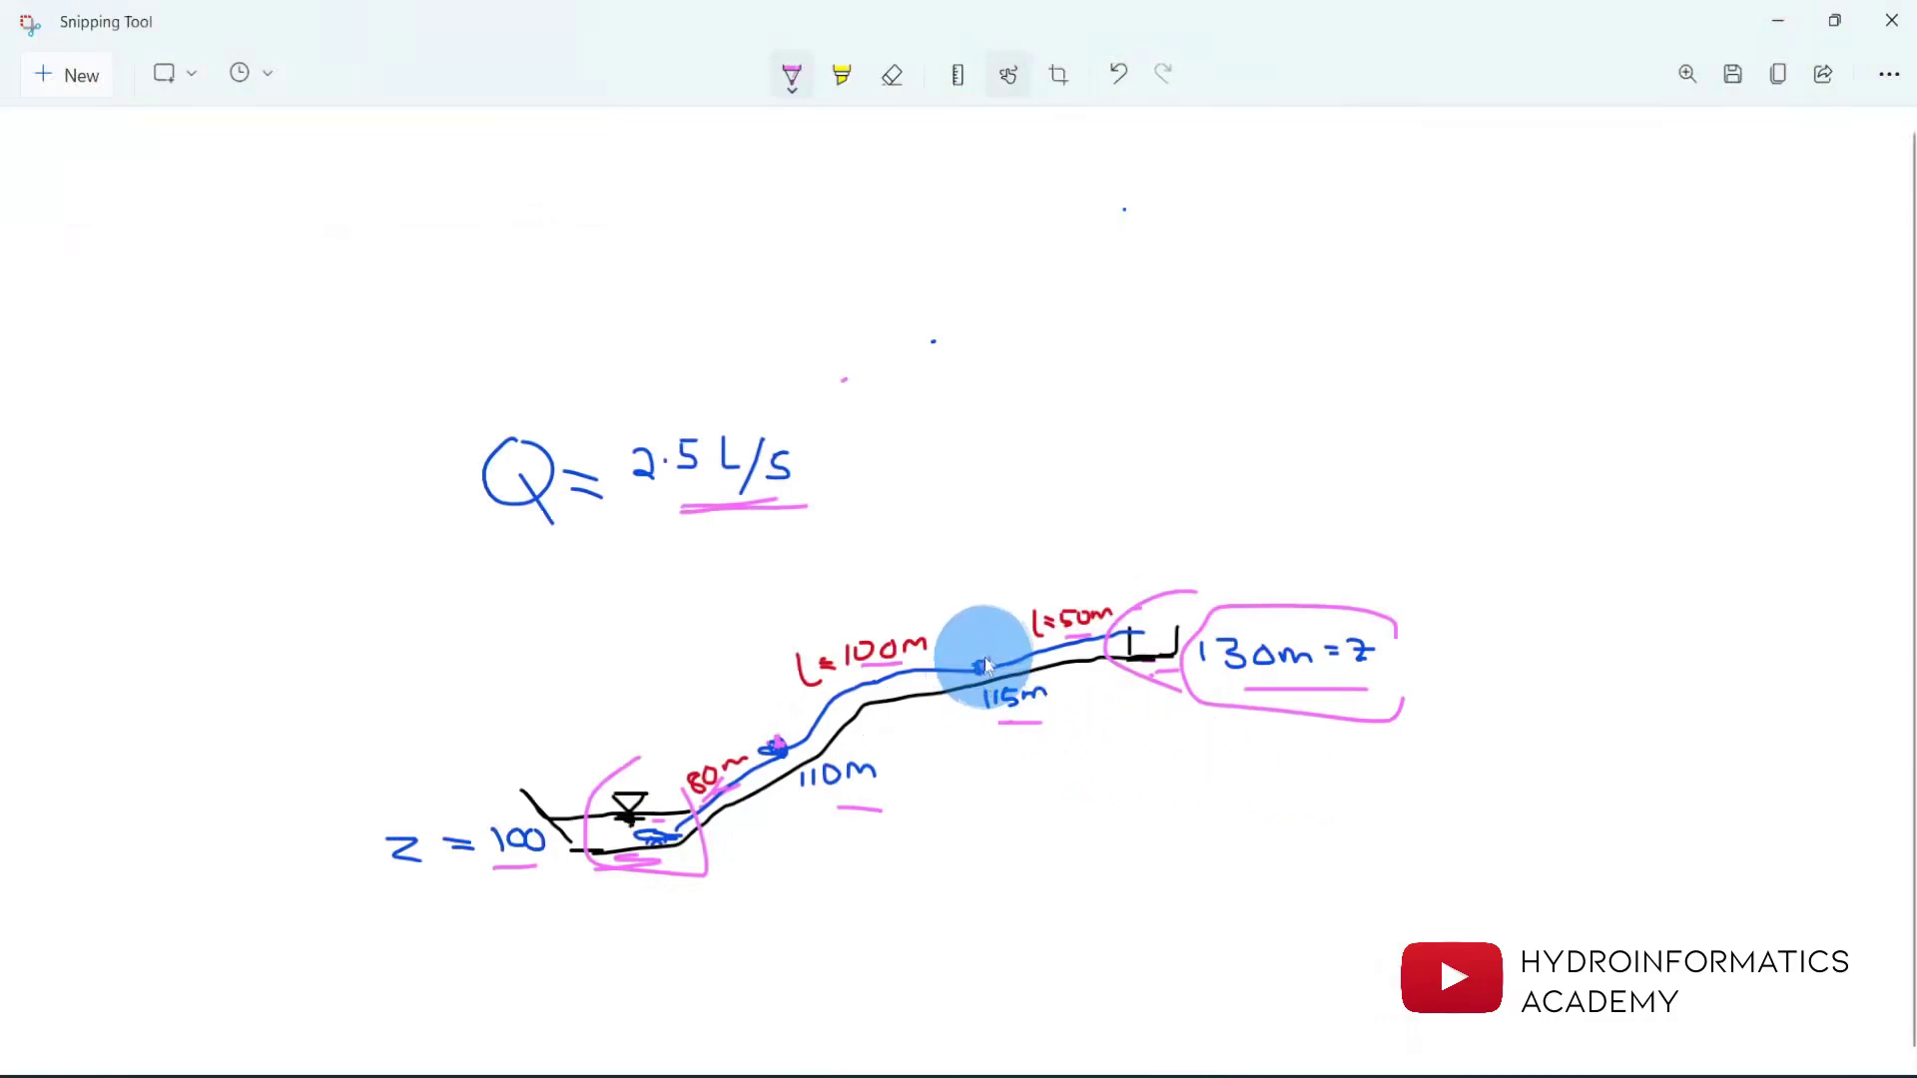
mouse_move(977, 651)
left_mouse_down()
mouse_move(964, 639)
mouse_move(985, 665)
left_mouse_up()
left_click_drag(779, 747, 800, 769)
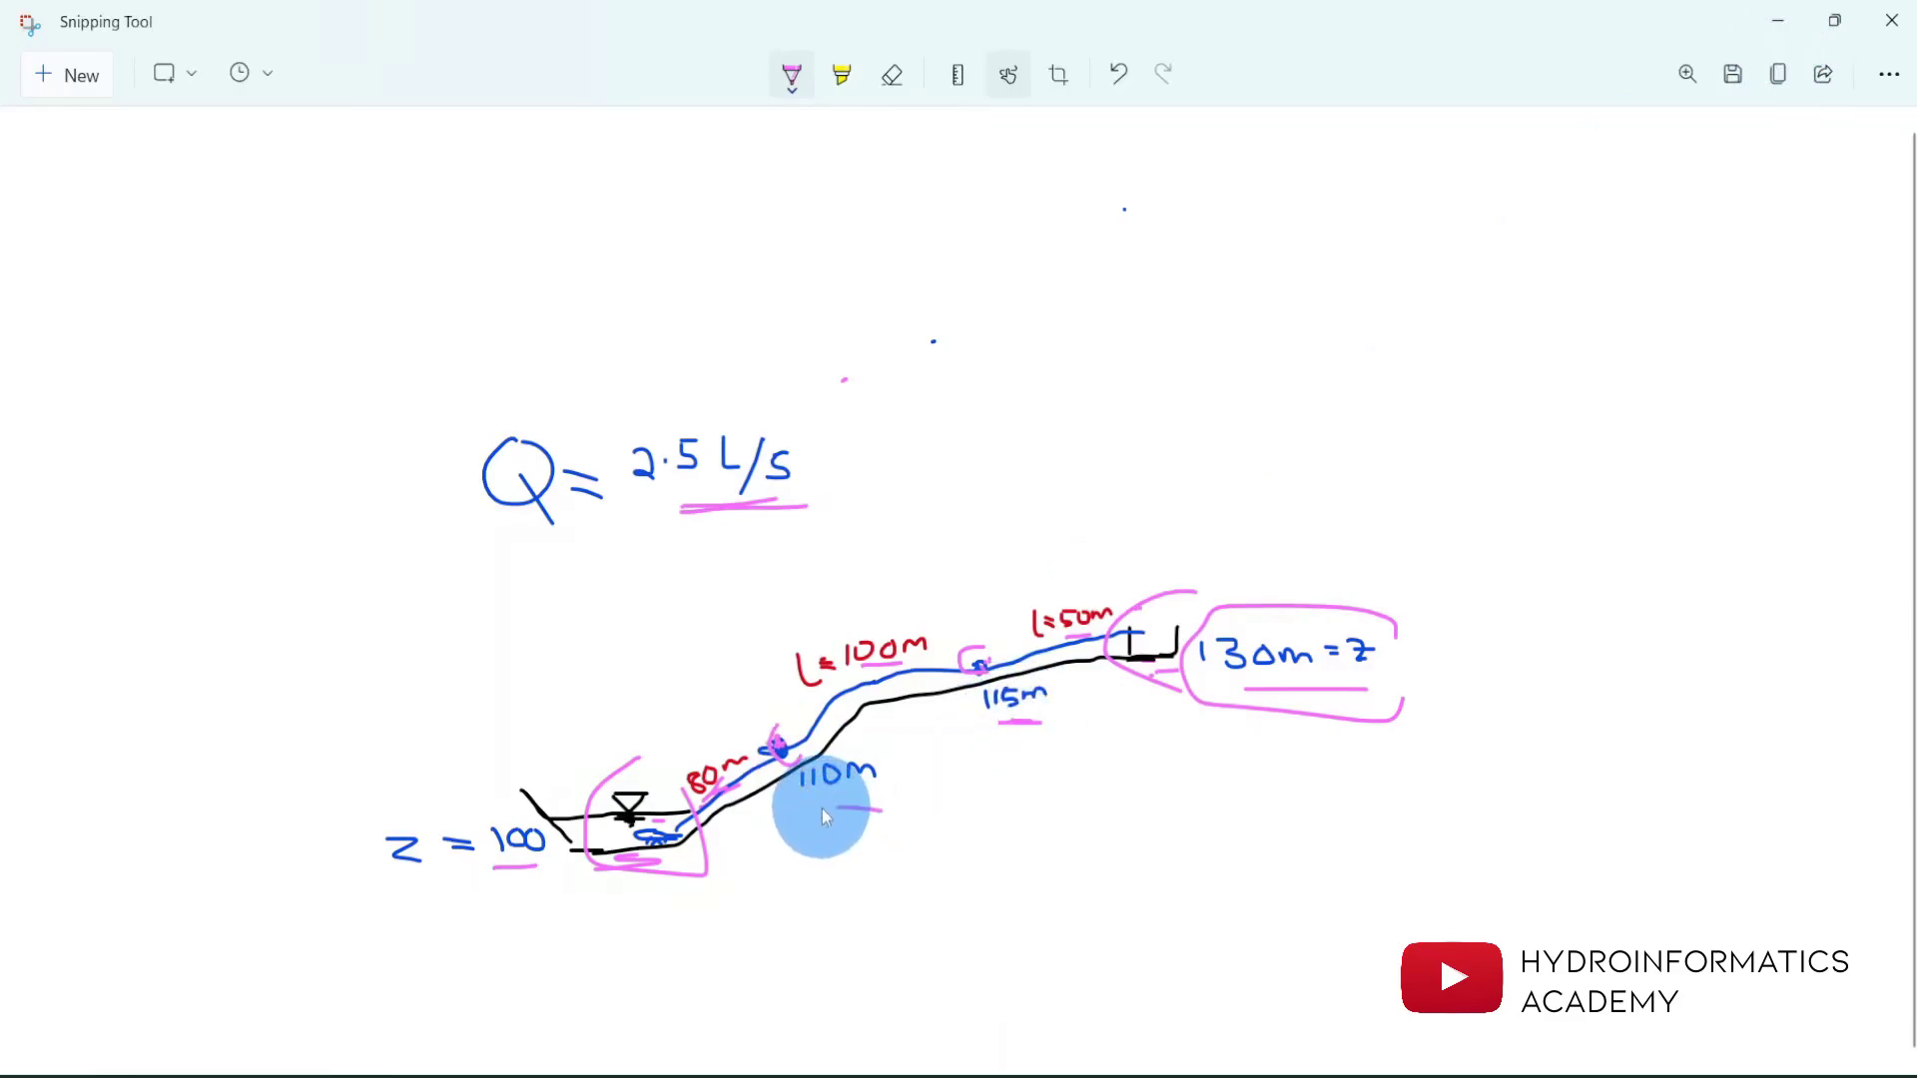
left_click_drag(856, 818, 903, 820)
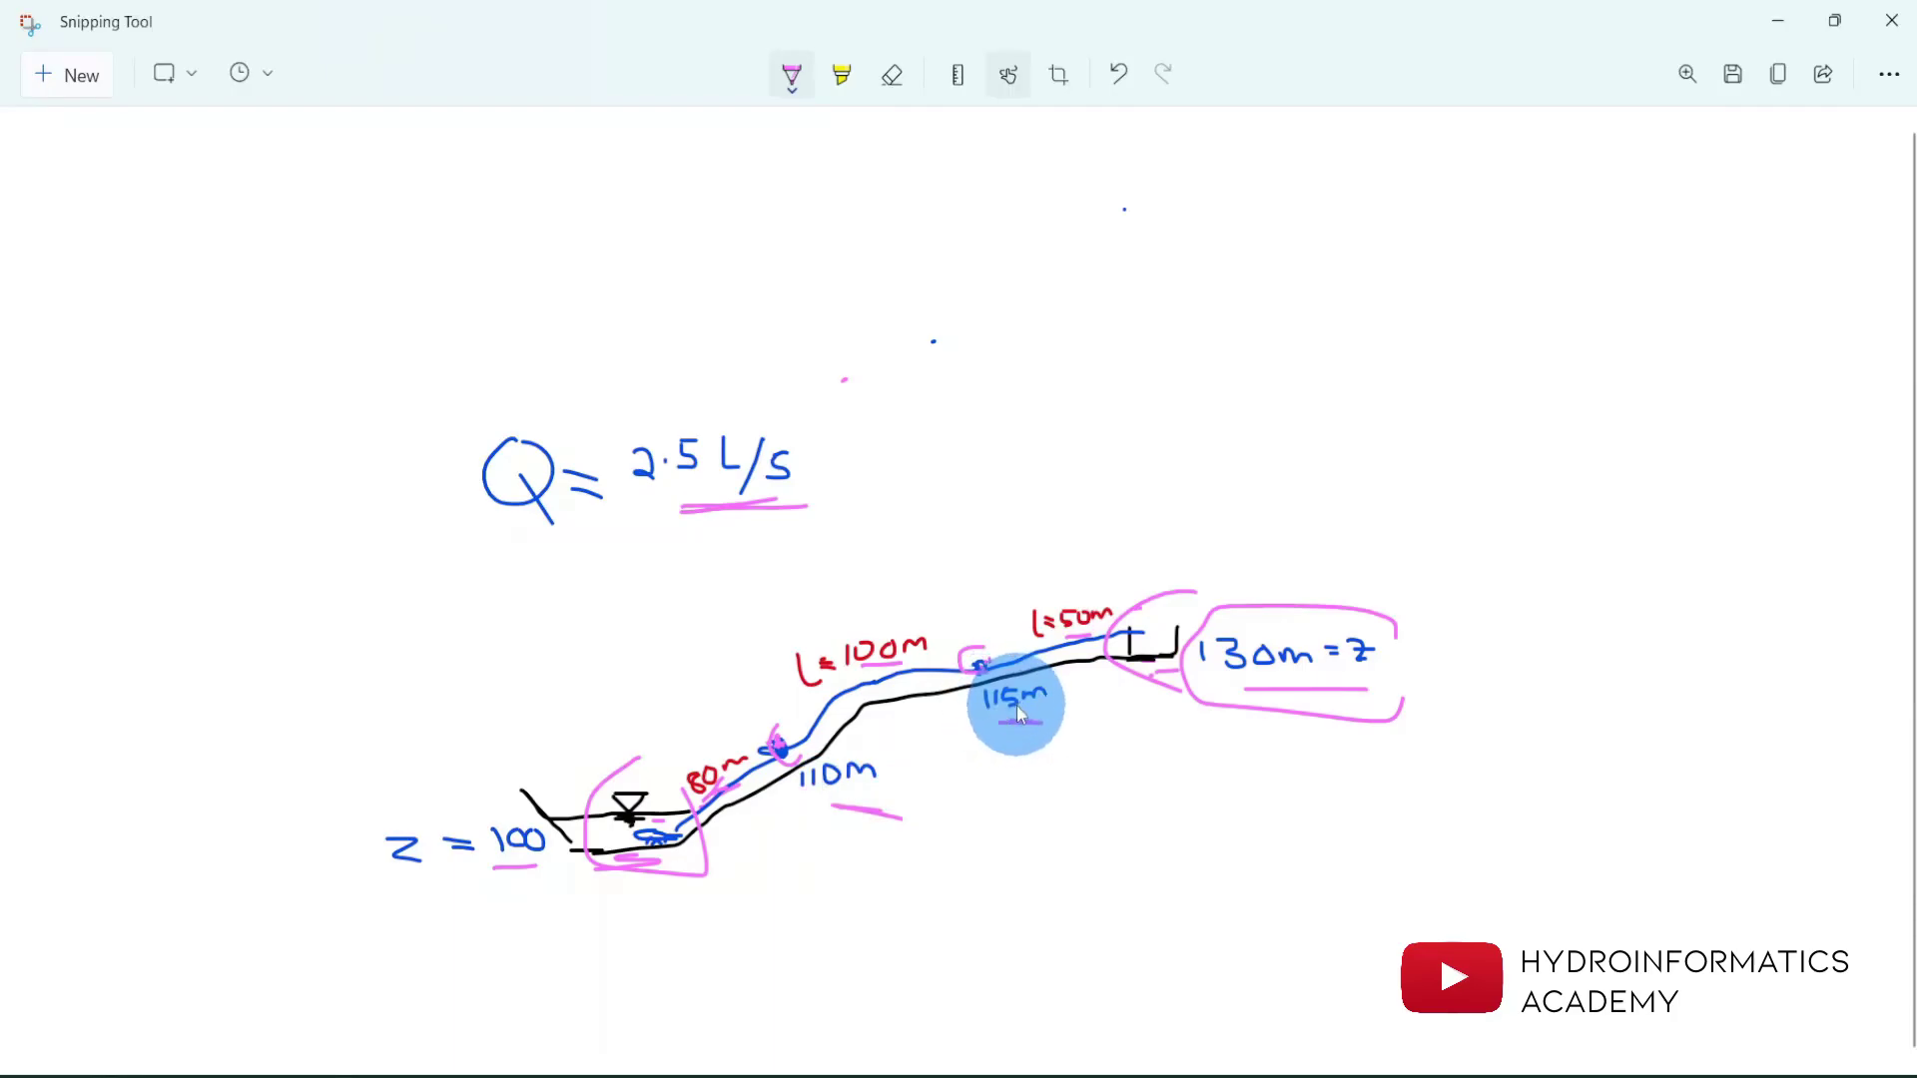
left_click(1786, 37)
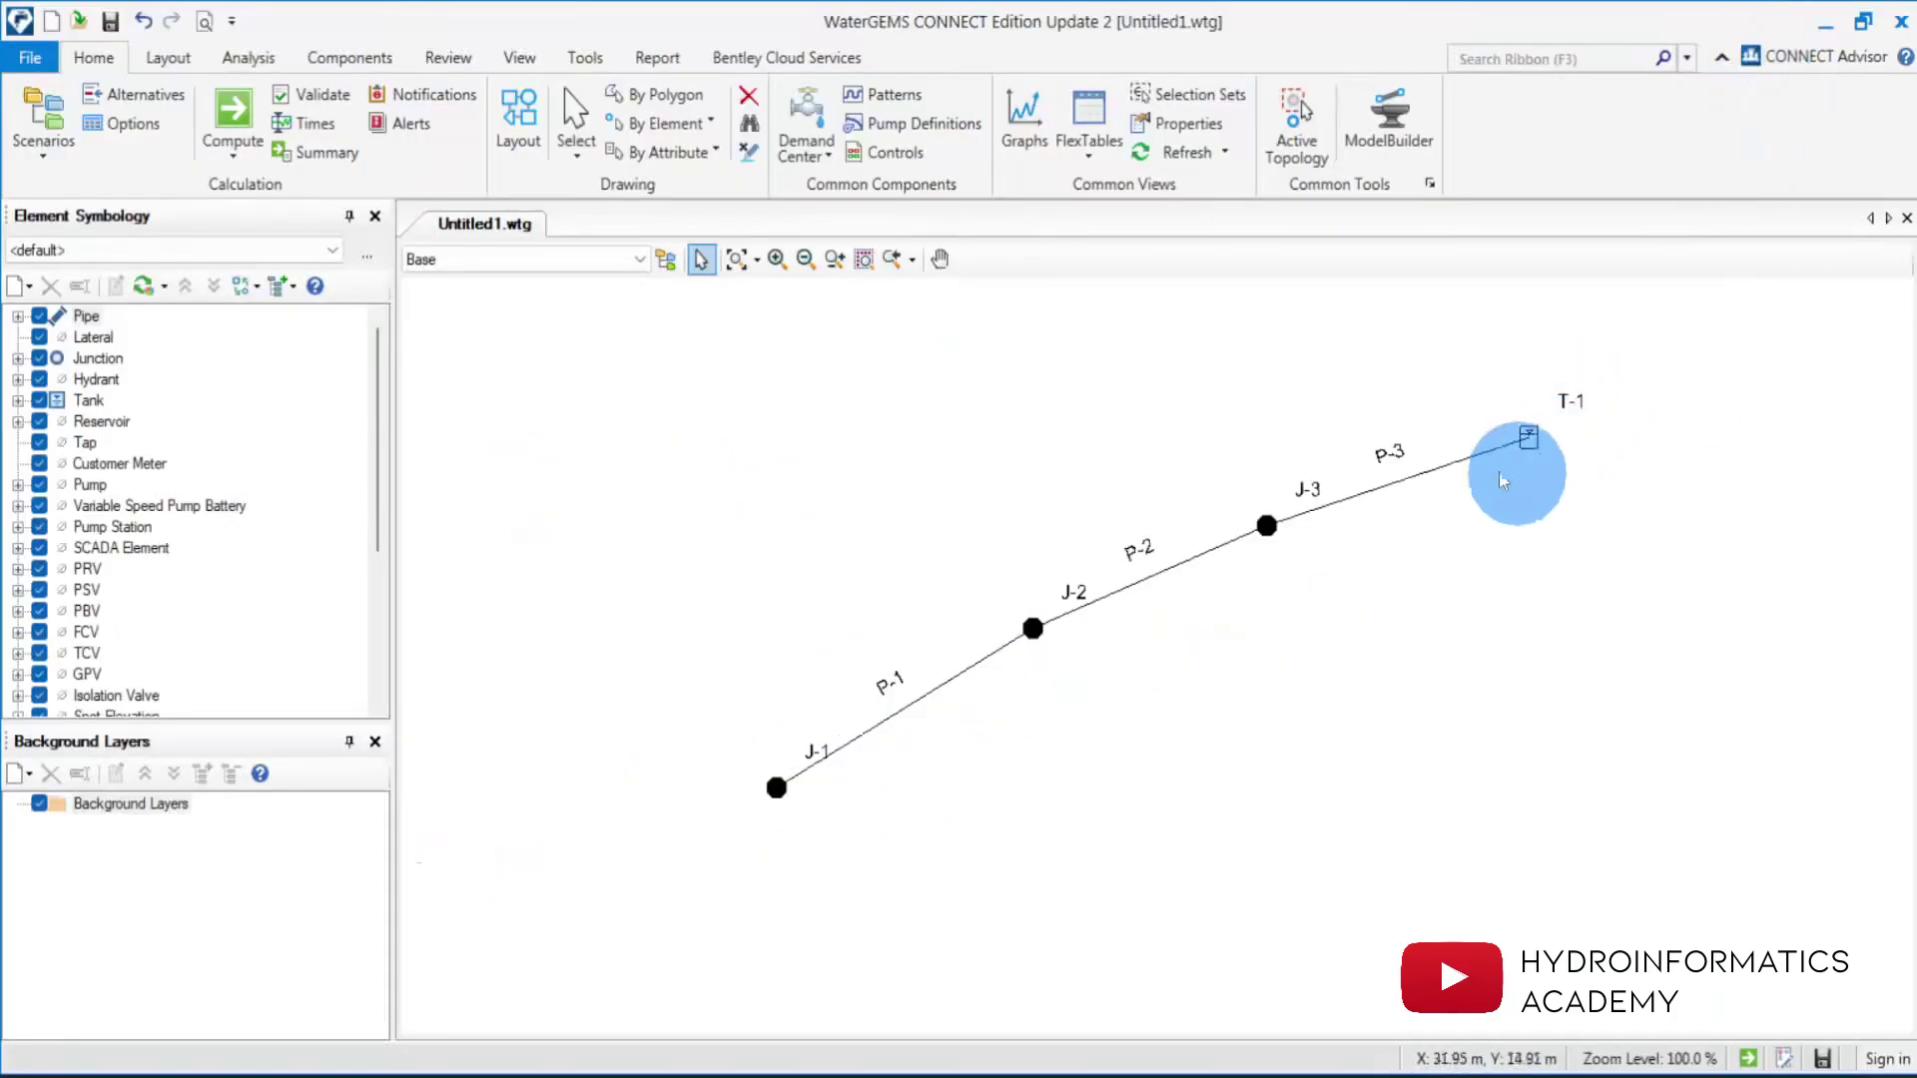
In the junction FlexTable, set the elevations to 115 m for J-3, 110 m for J-2 and 100 m for J-1, then close it.
left_click(1100, 164)
left_click(1158, 318)
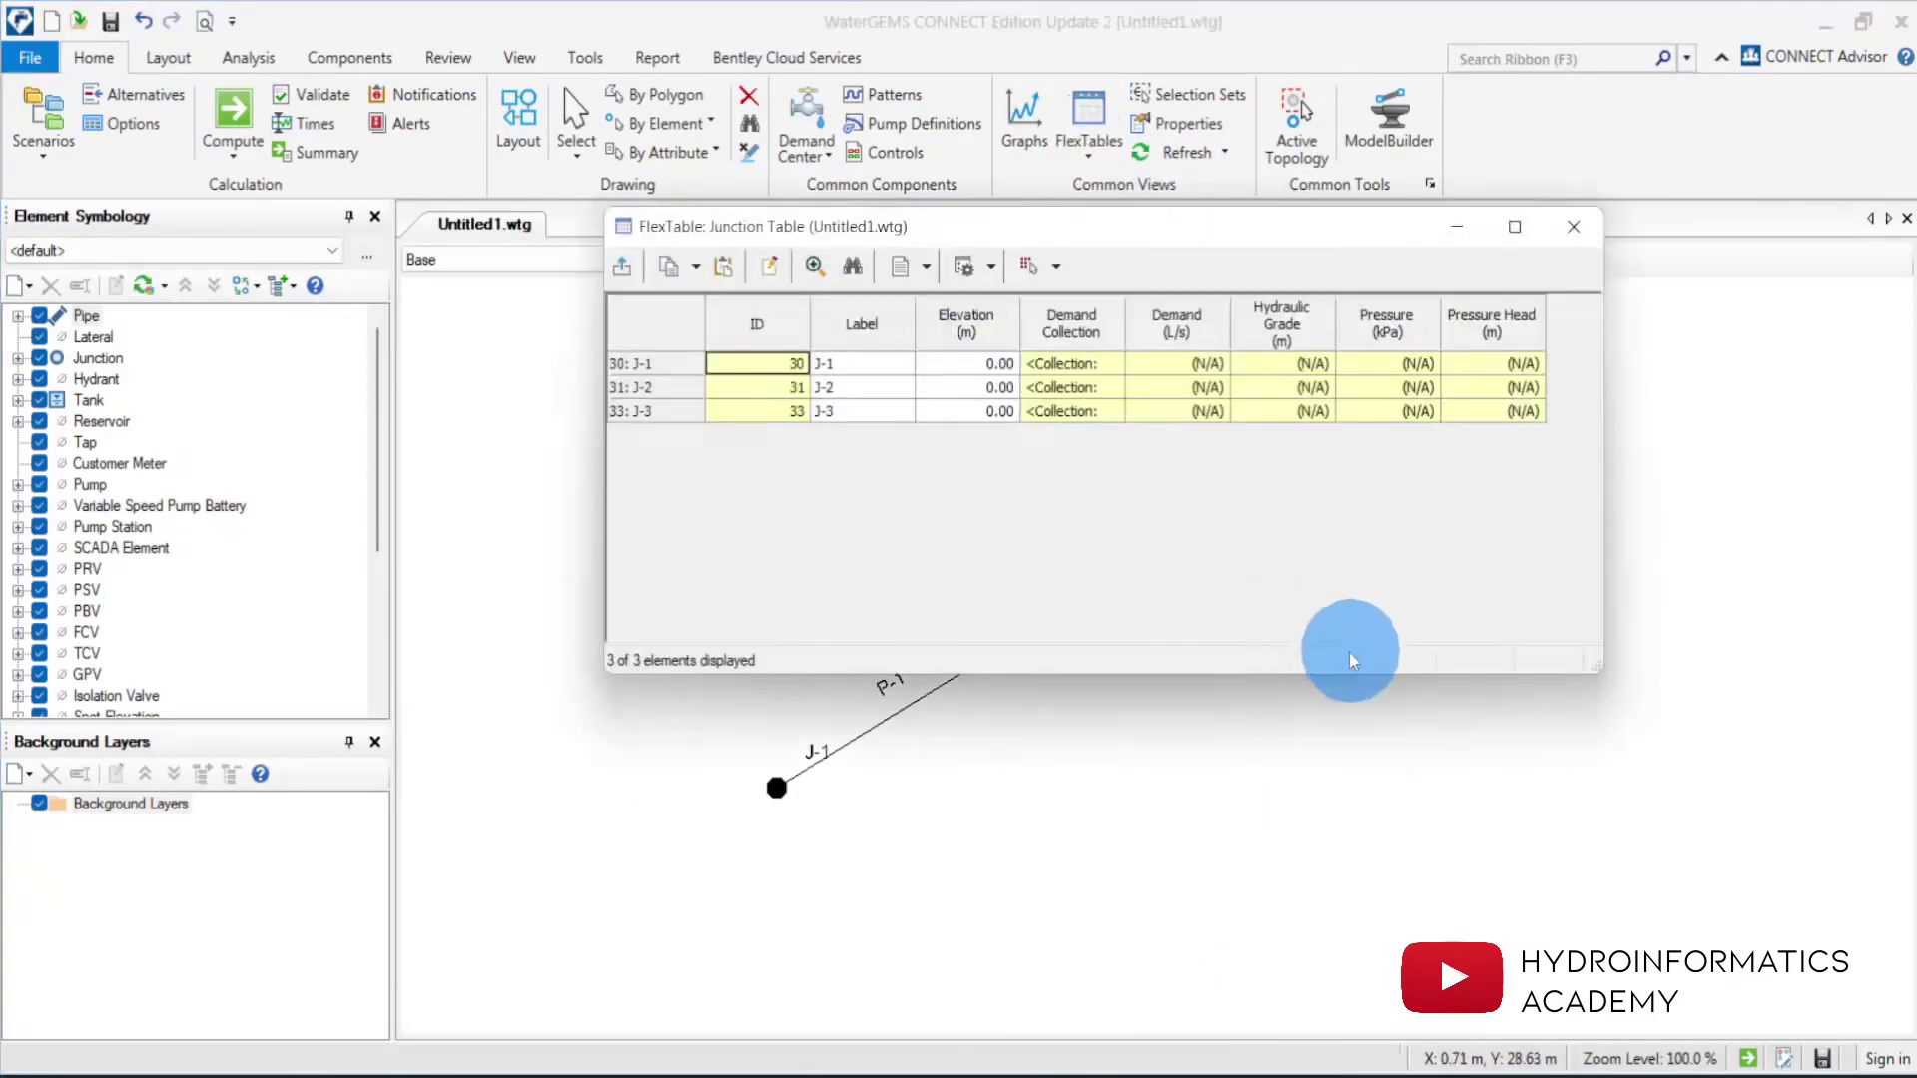
left_click(986, 415)
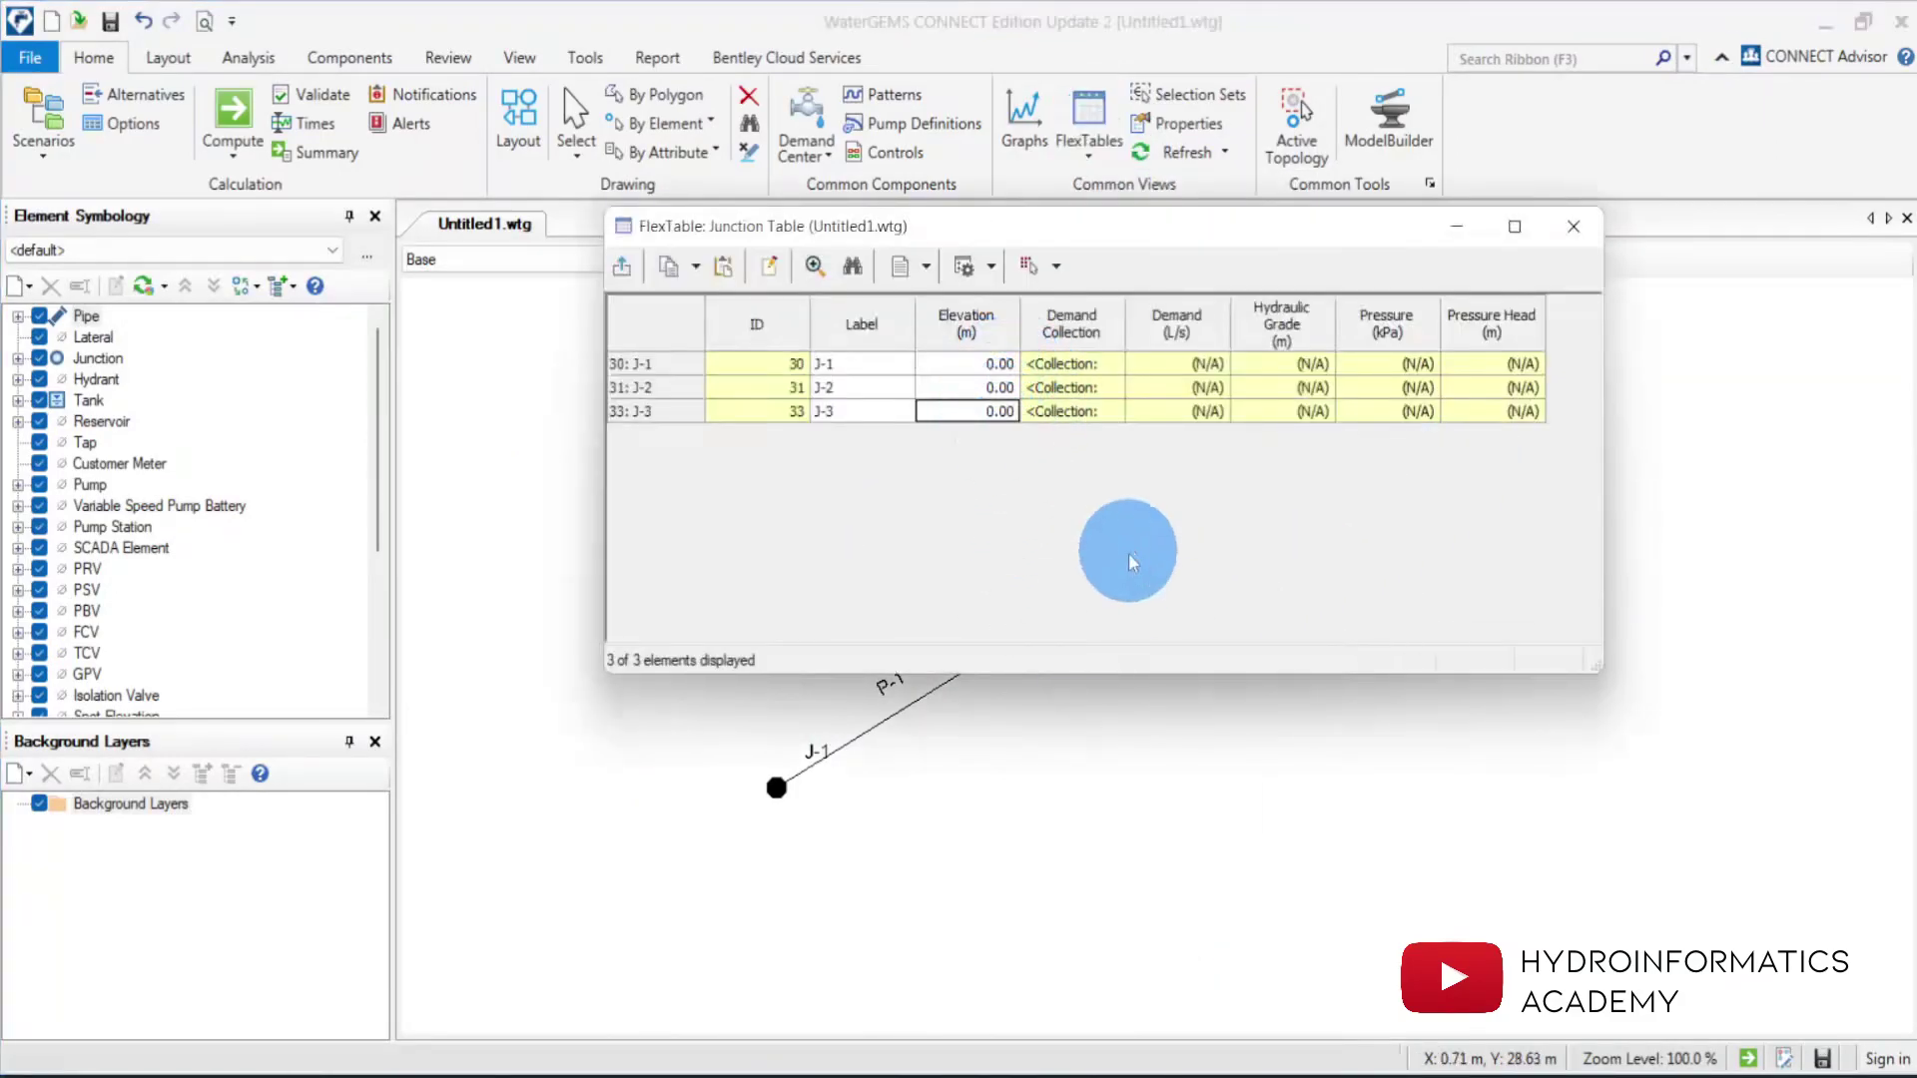
type("115")
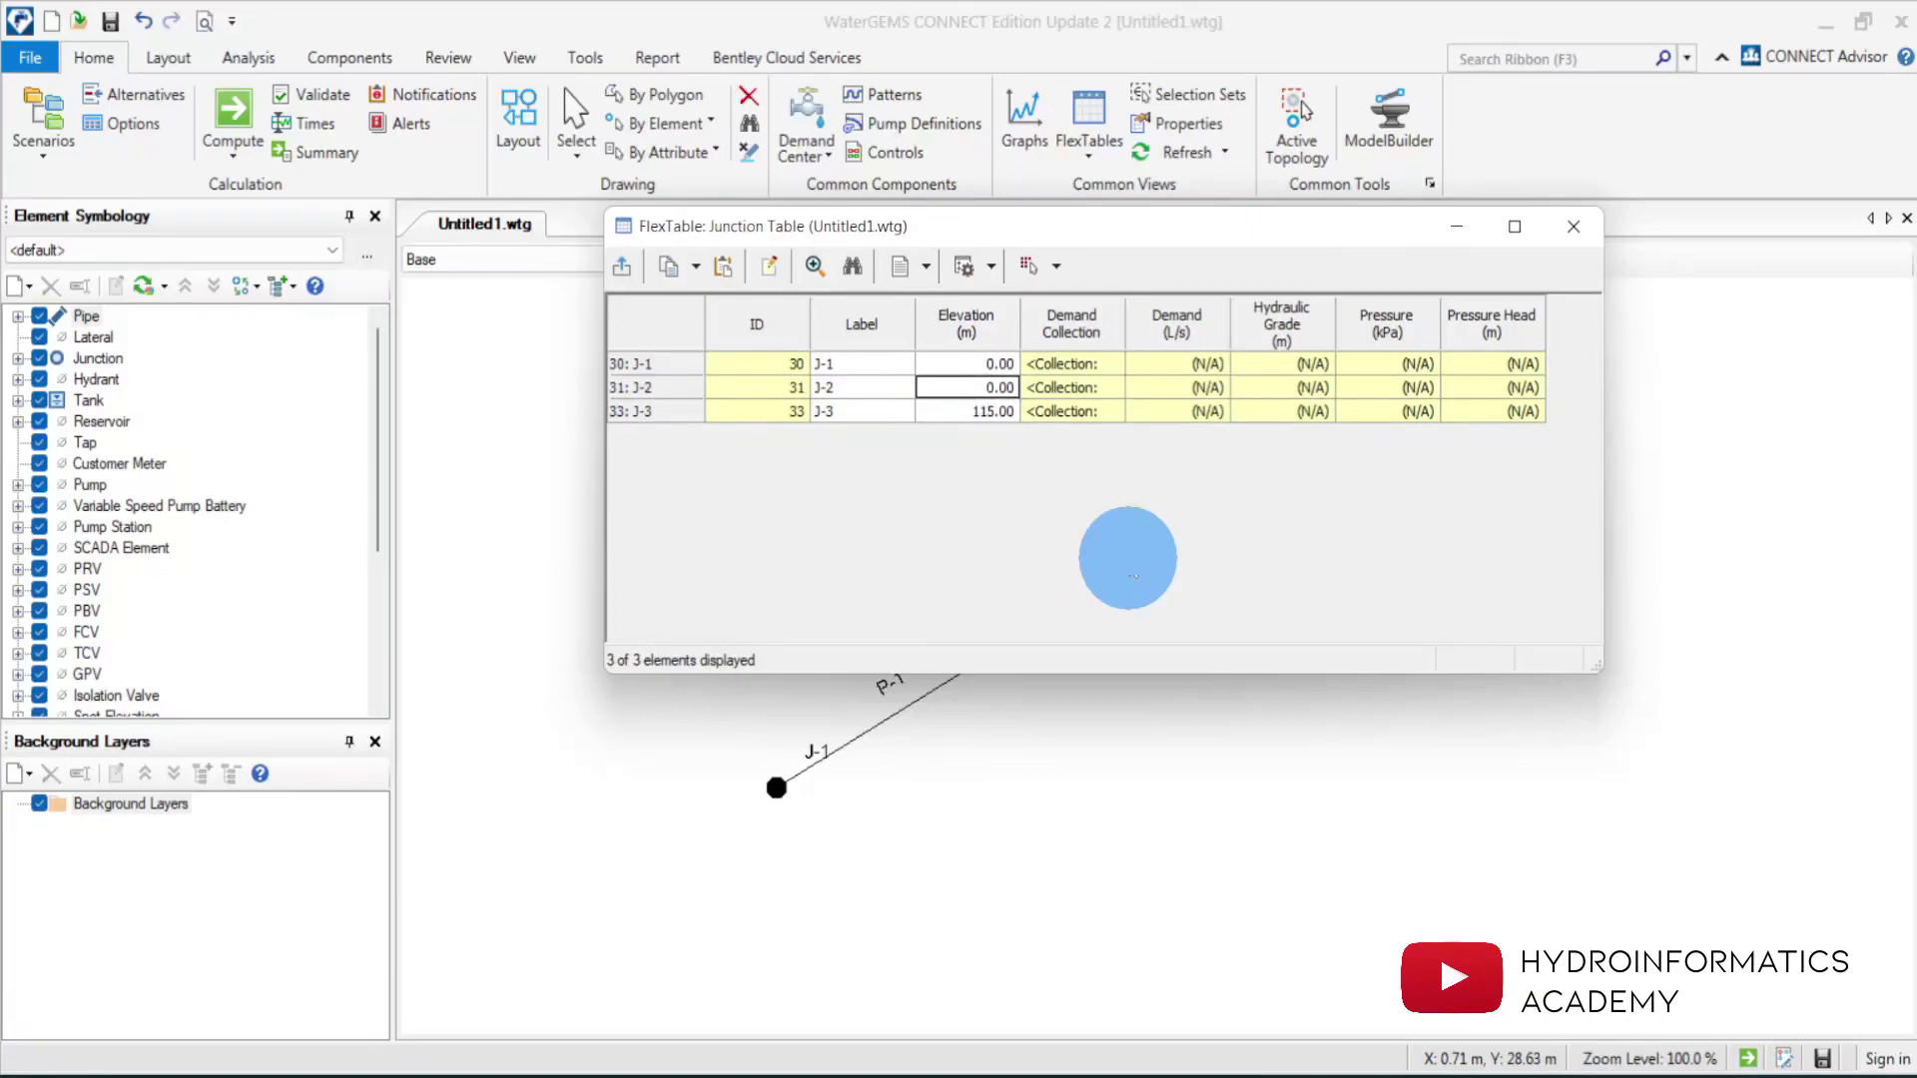
type("110")
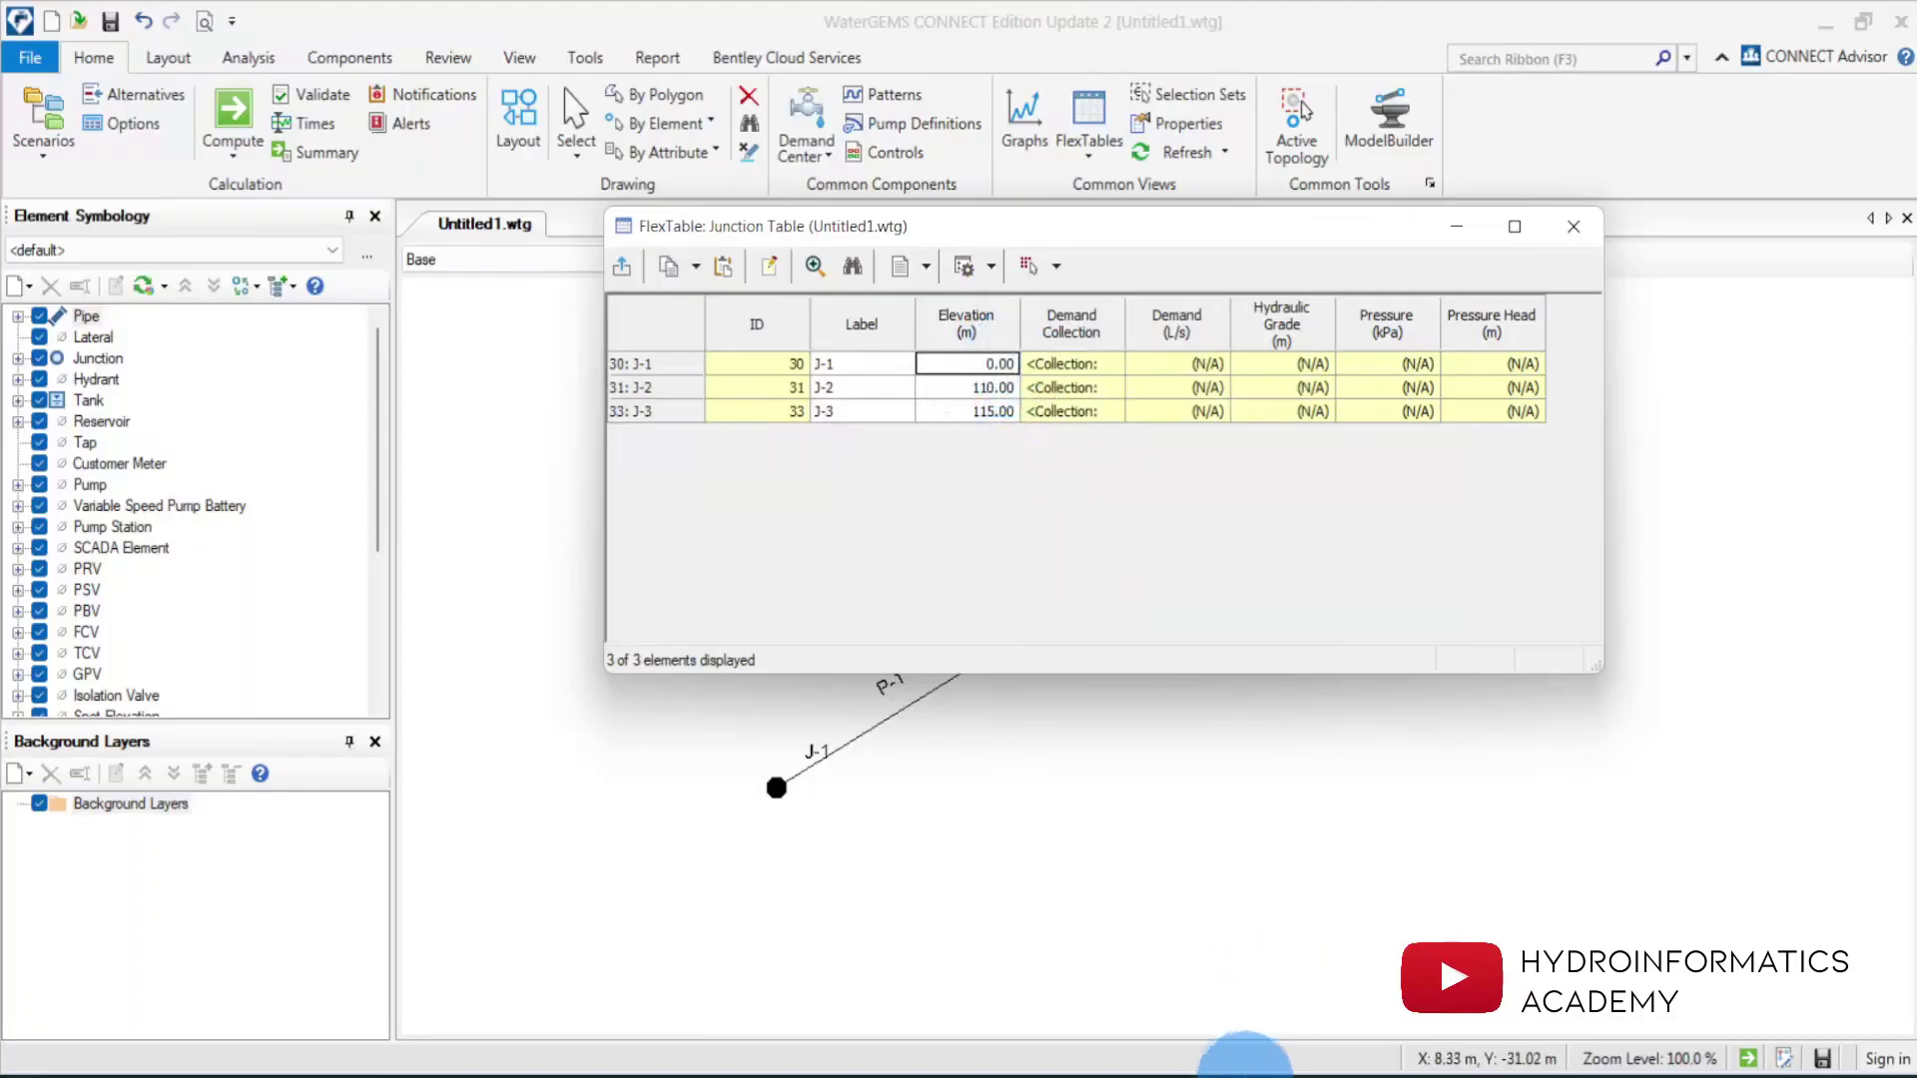
left_click(1161, 948)
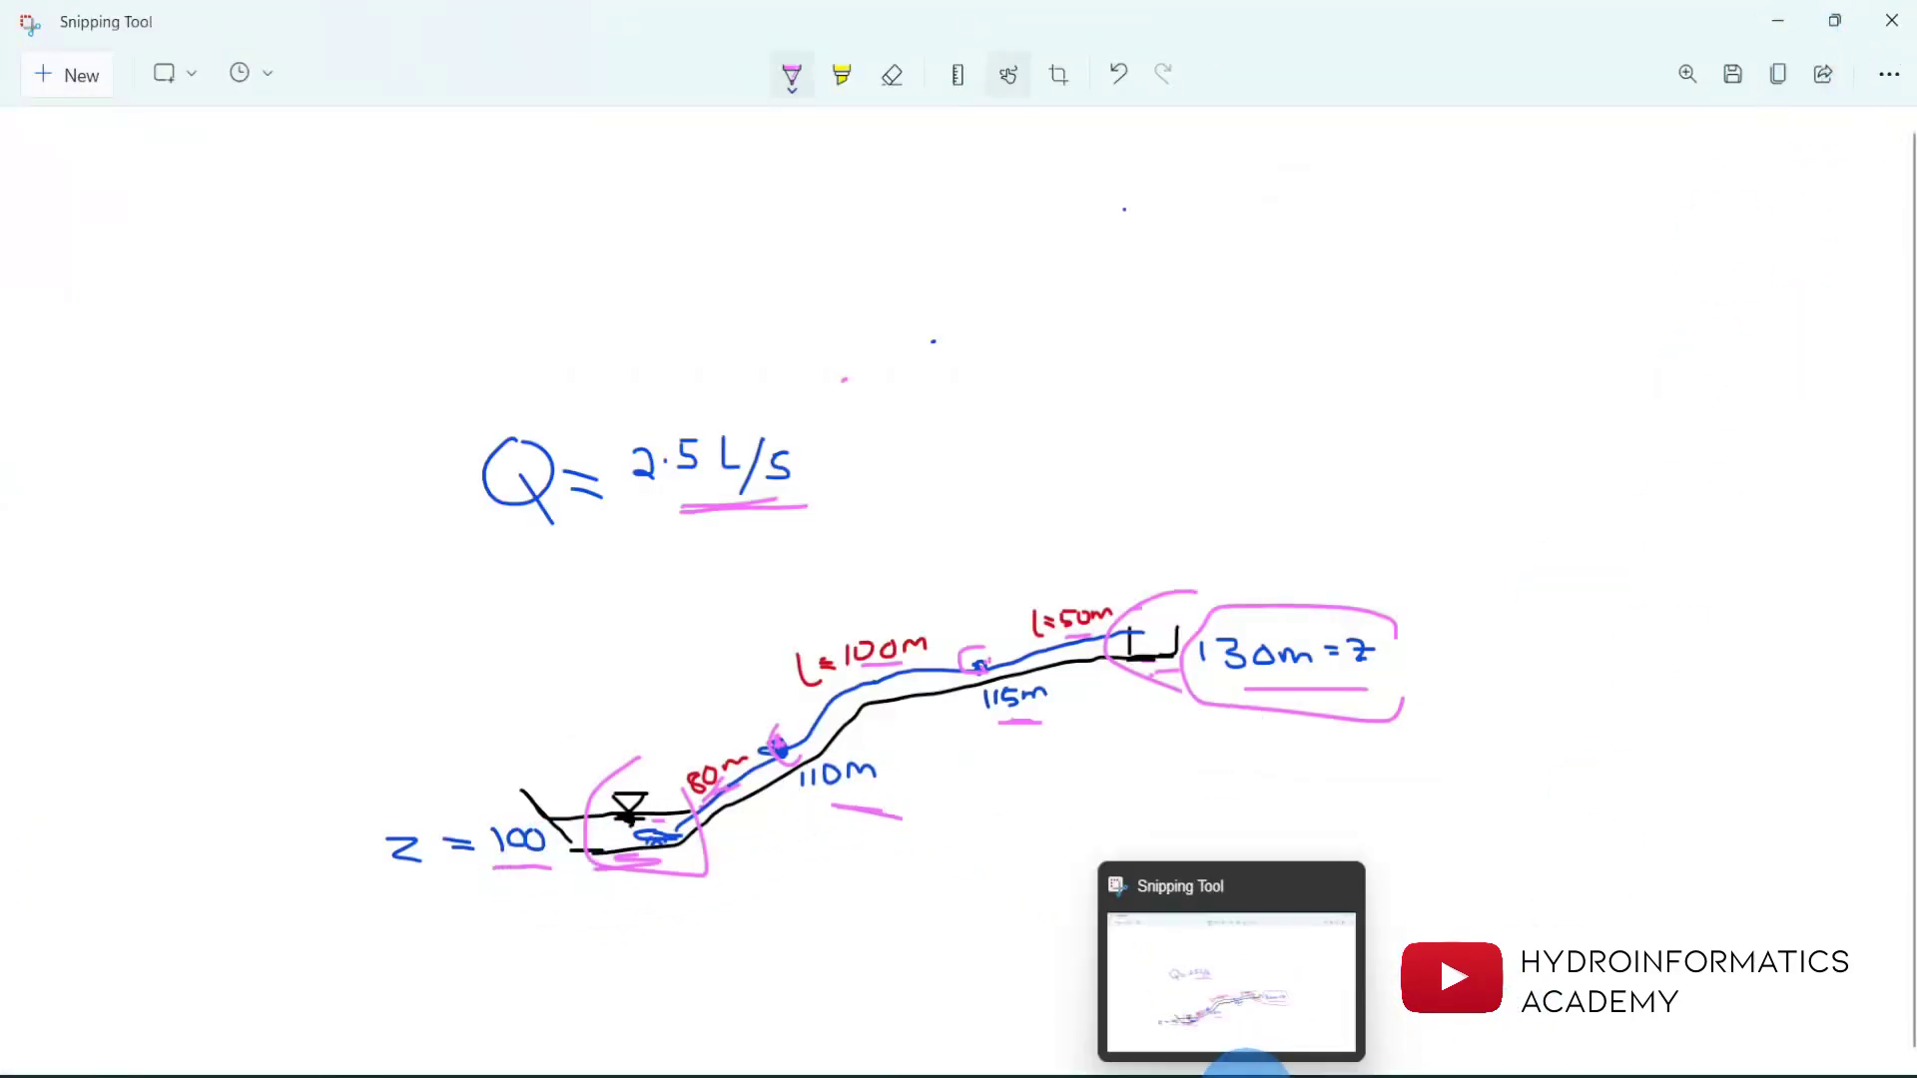
left_click(1243, 1066)
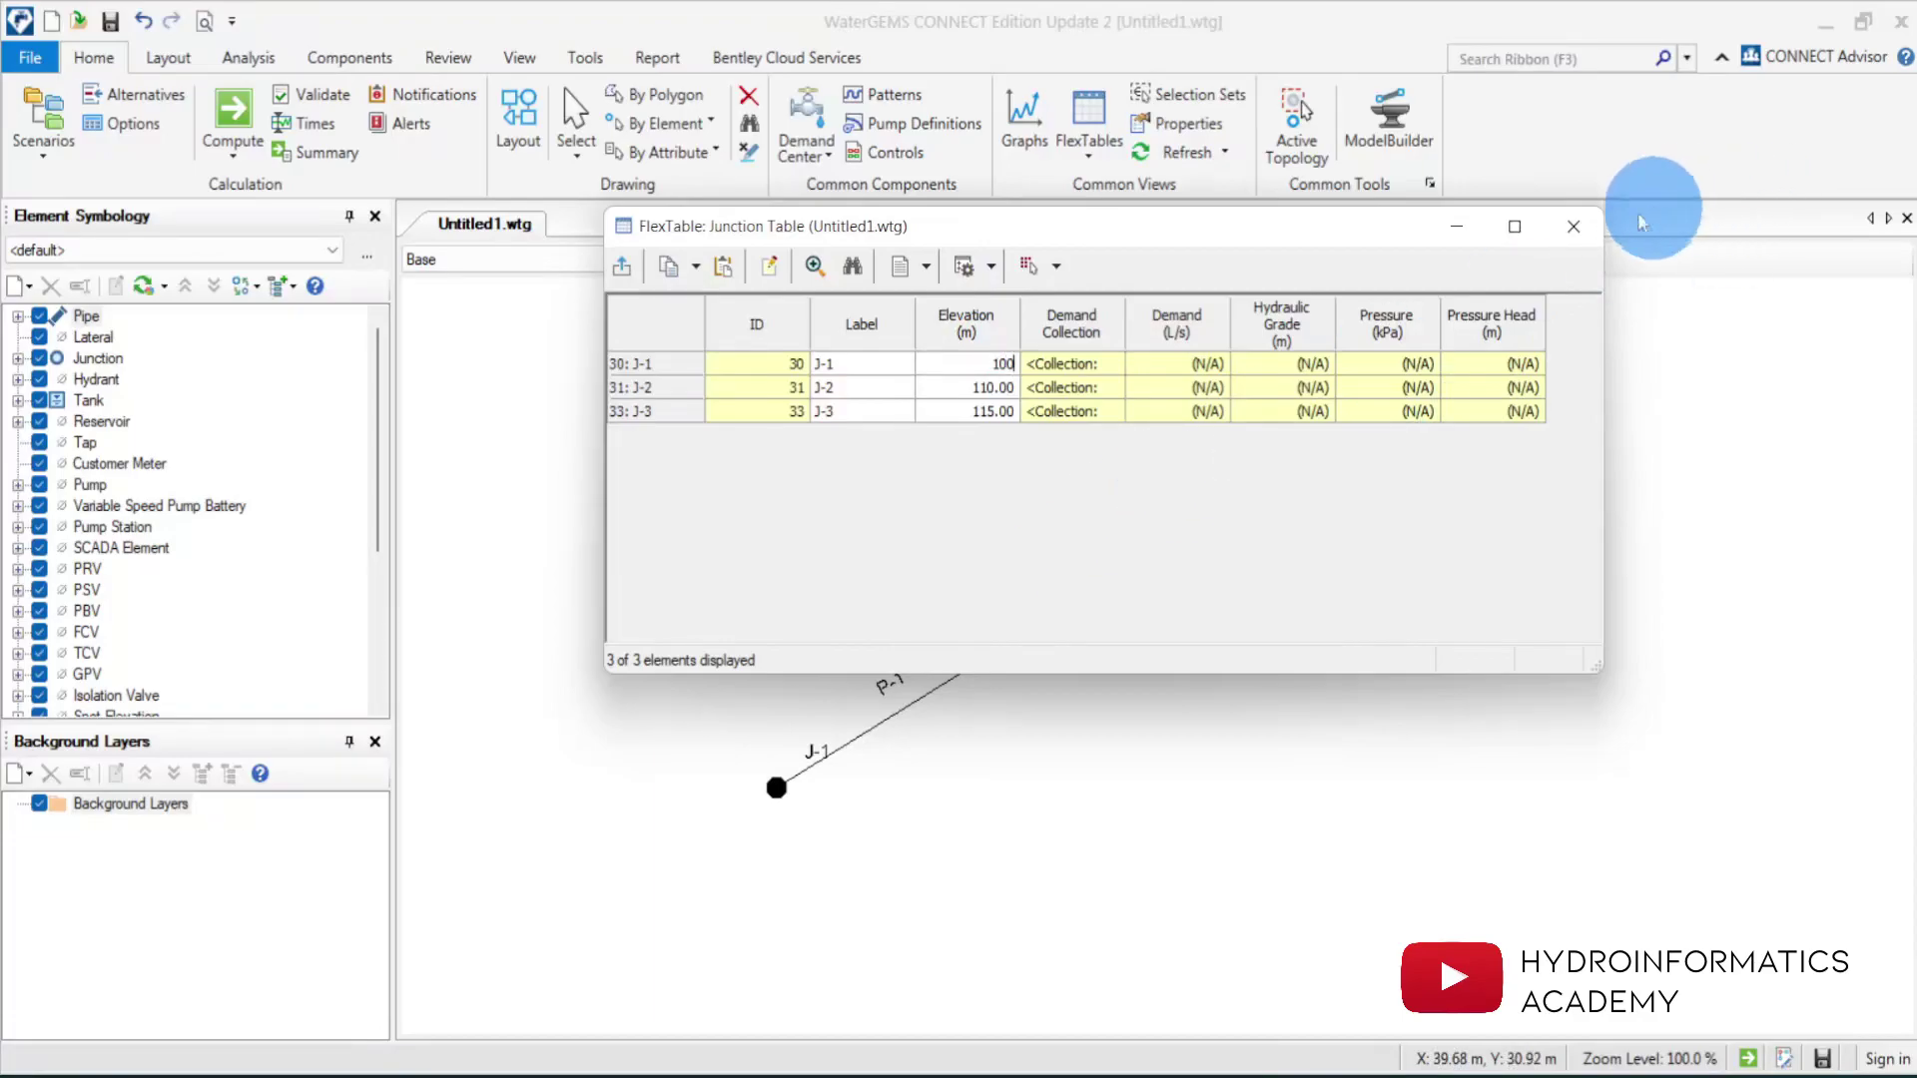
left_click(1573, 225)
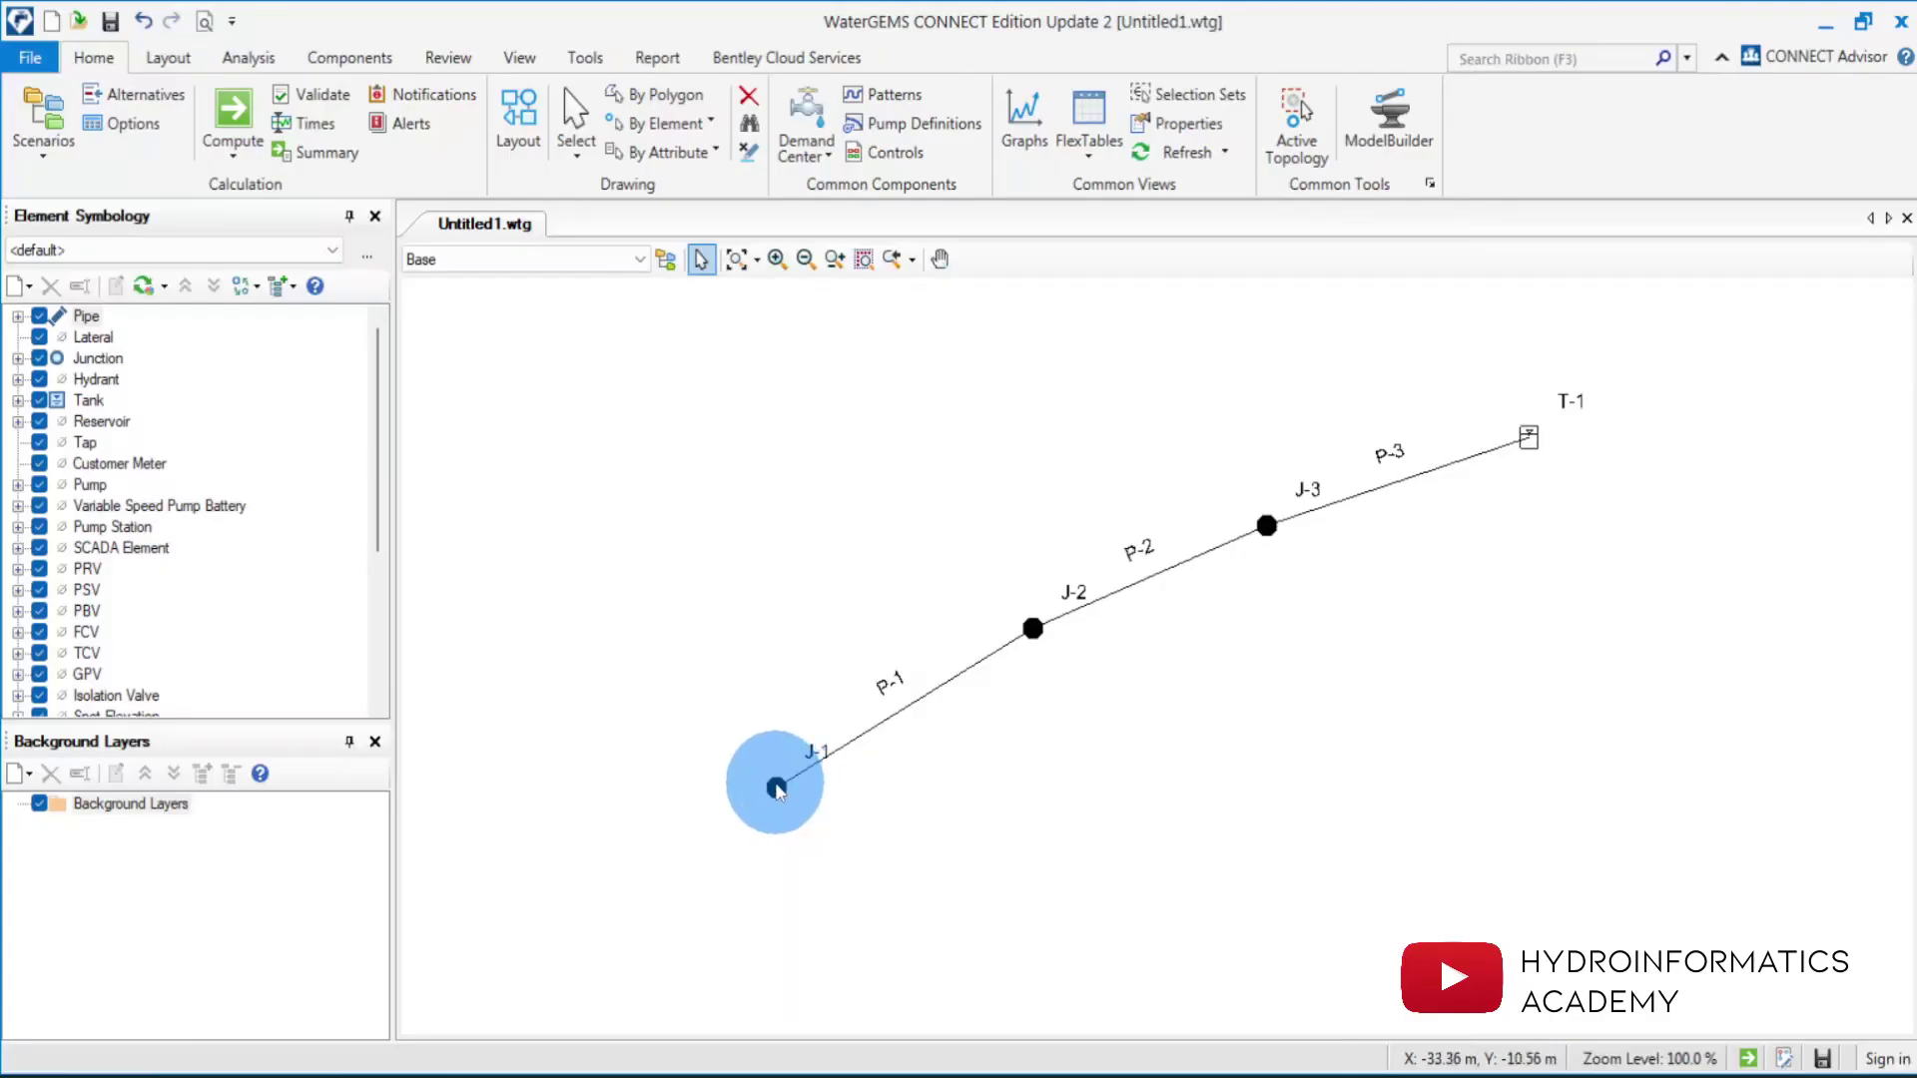
Open junction J-1's properties, underline the 2.5 L/s flow in the Snipping Tool sketch, and return to WaterGEMS.
double_click(777, 788)
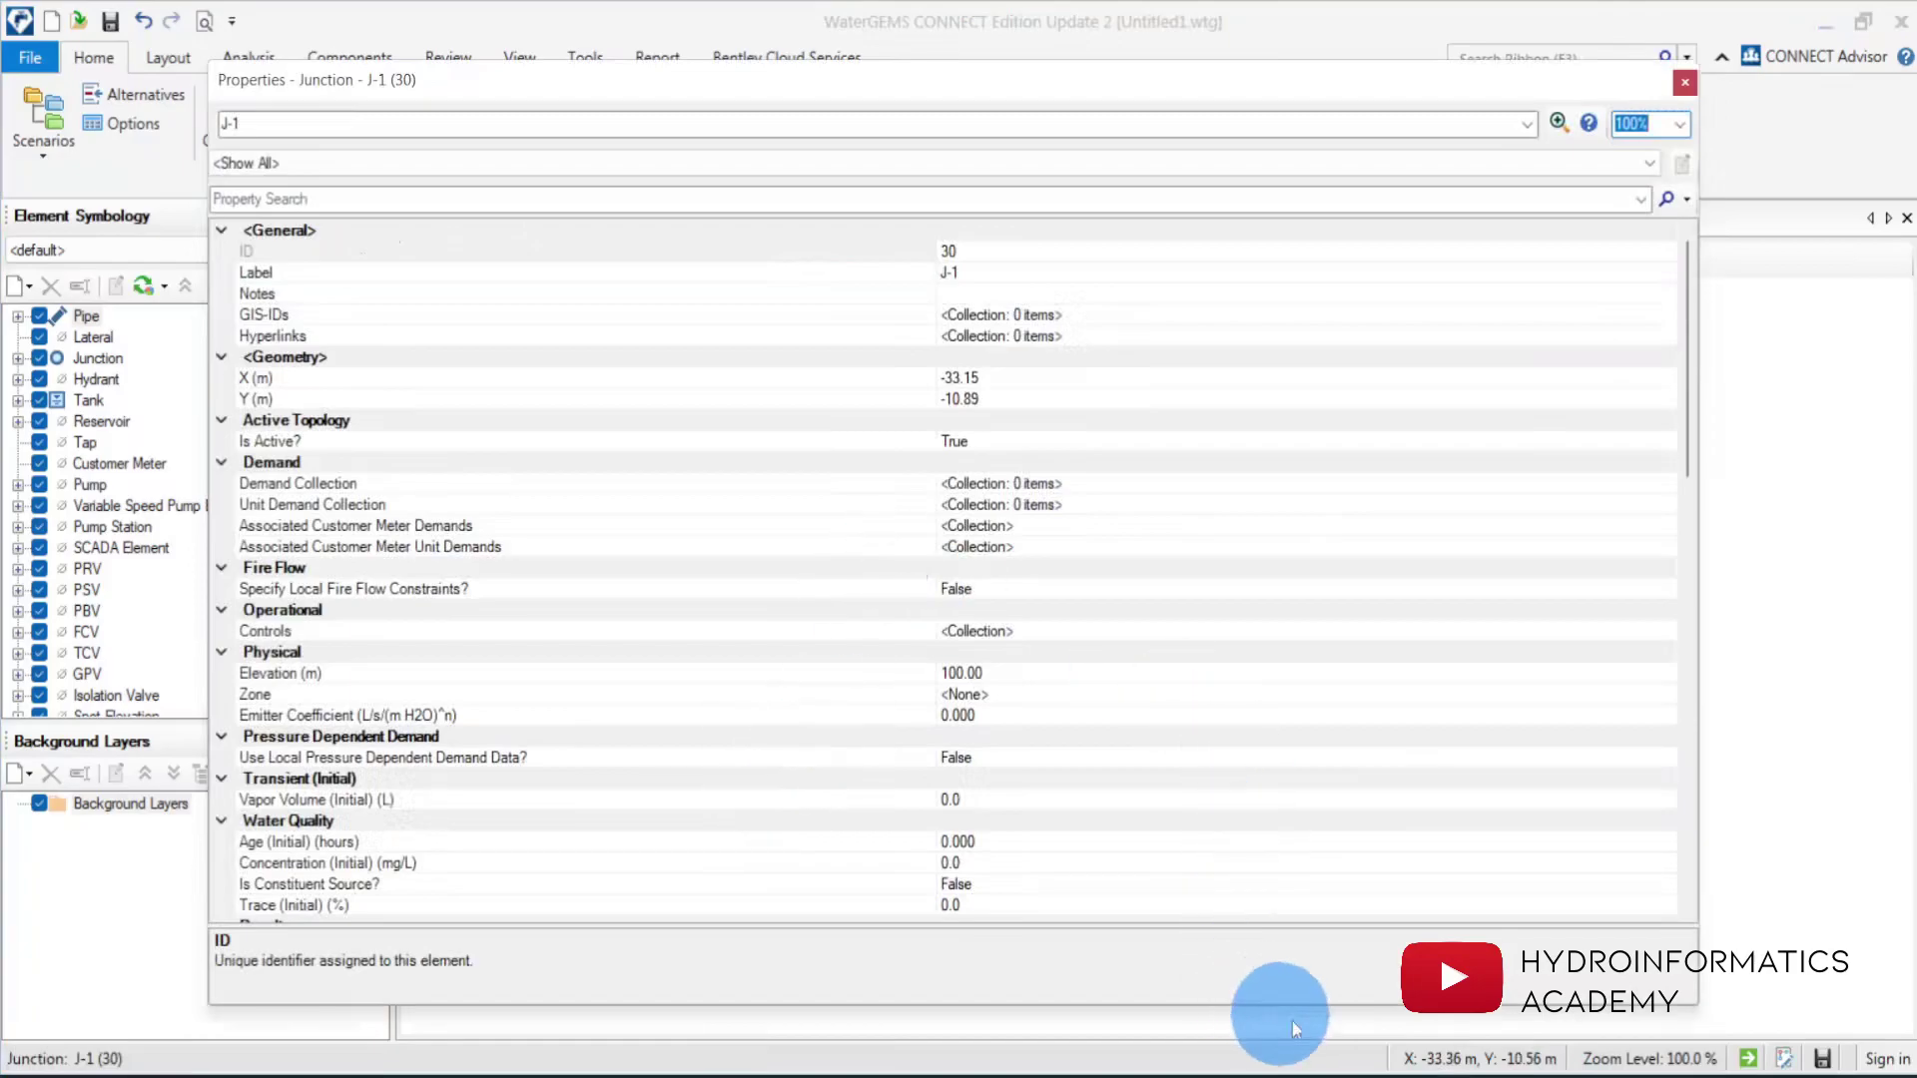
left_click(1208, 1048)
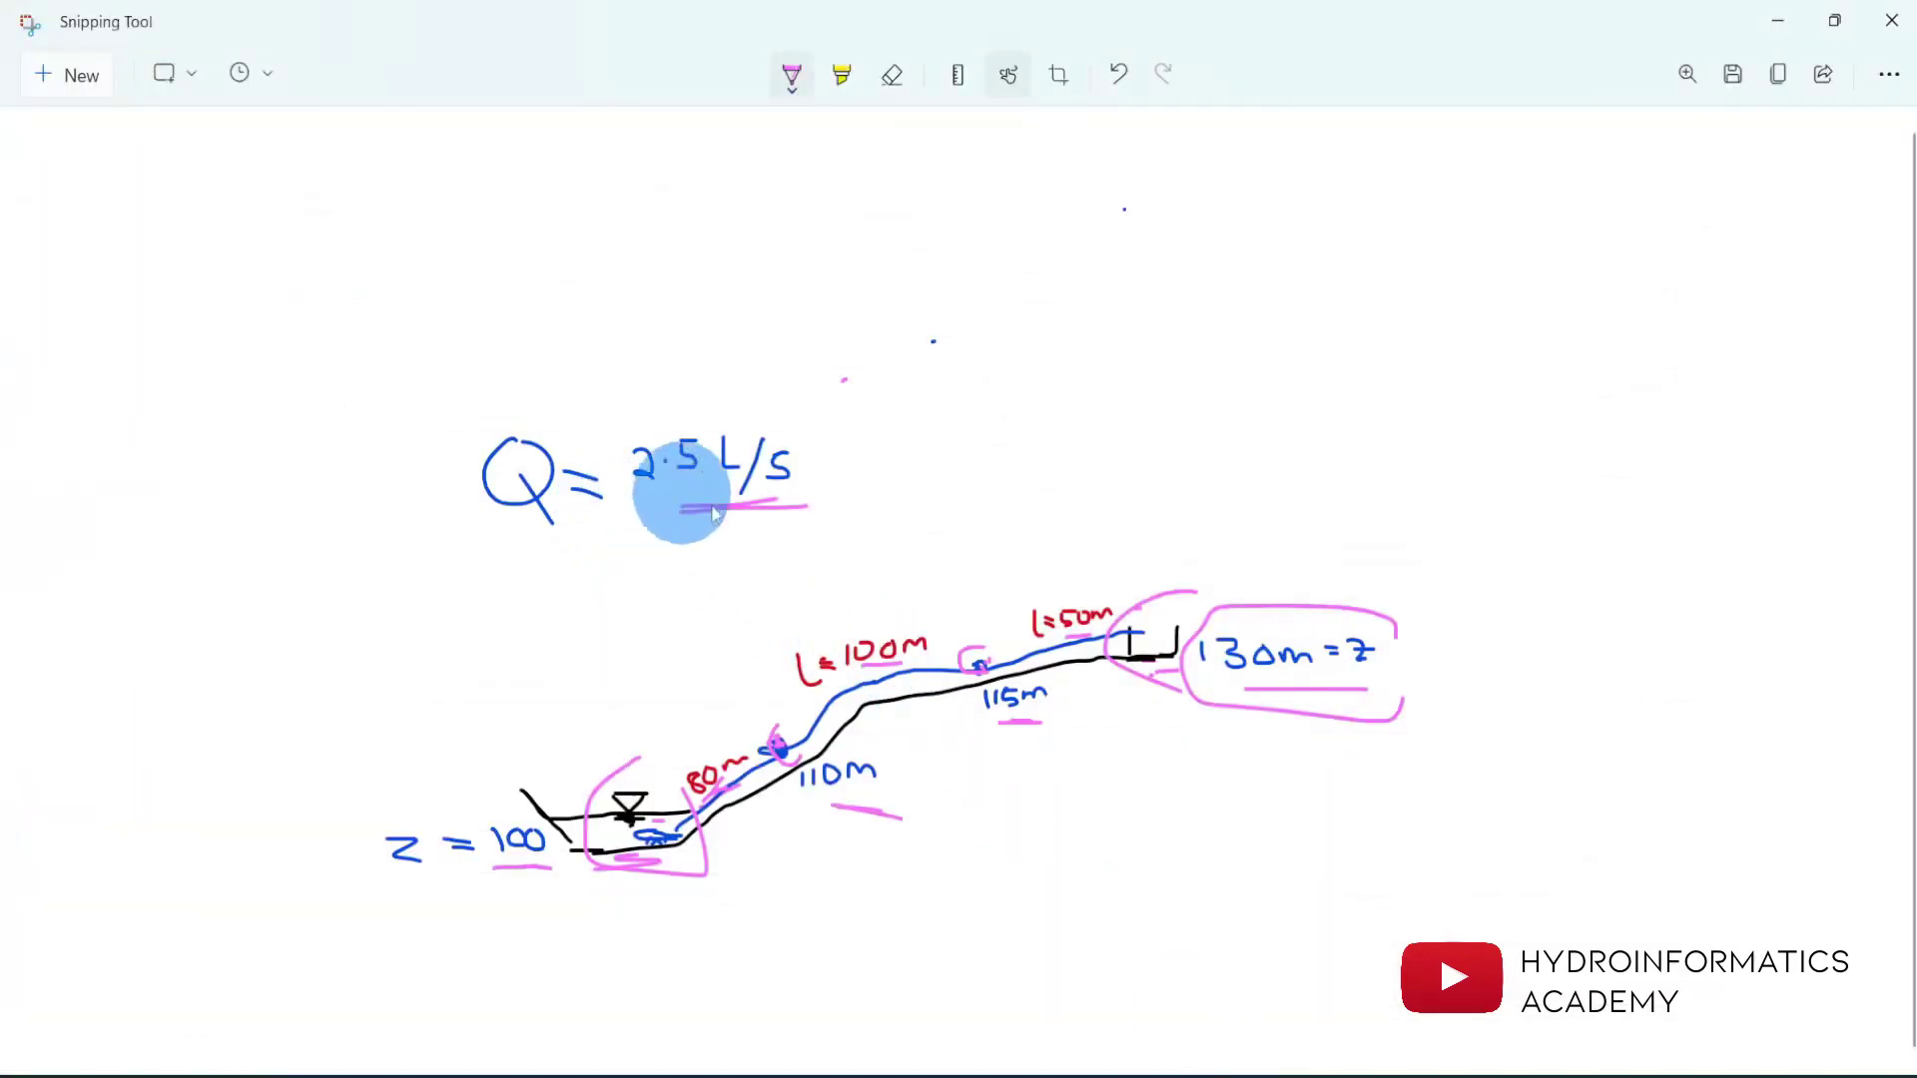
left_click_drag(681, 505, 840, 512)
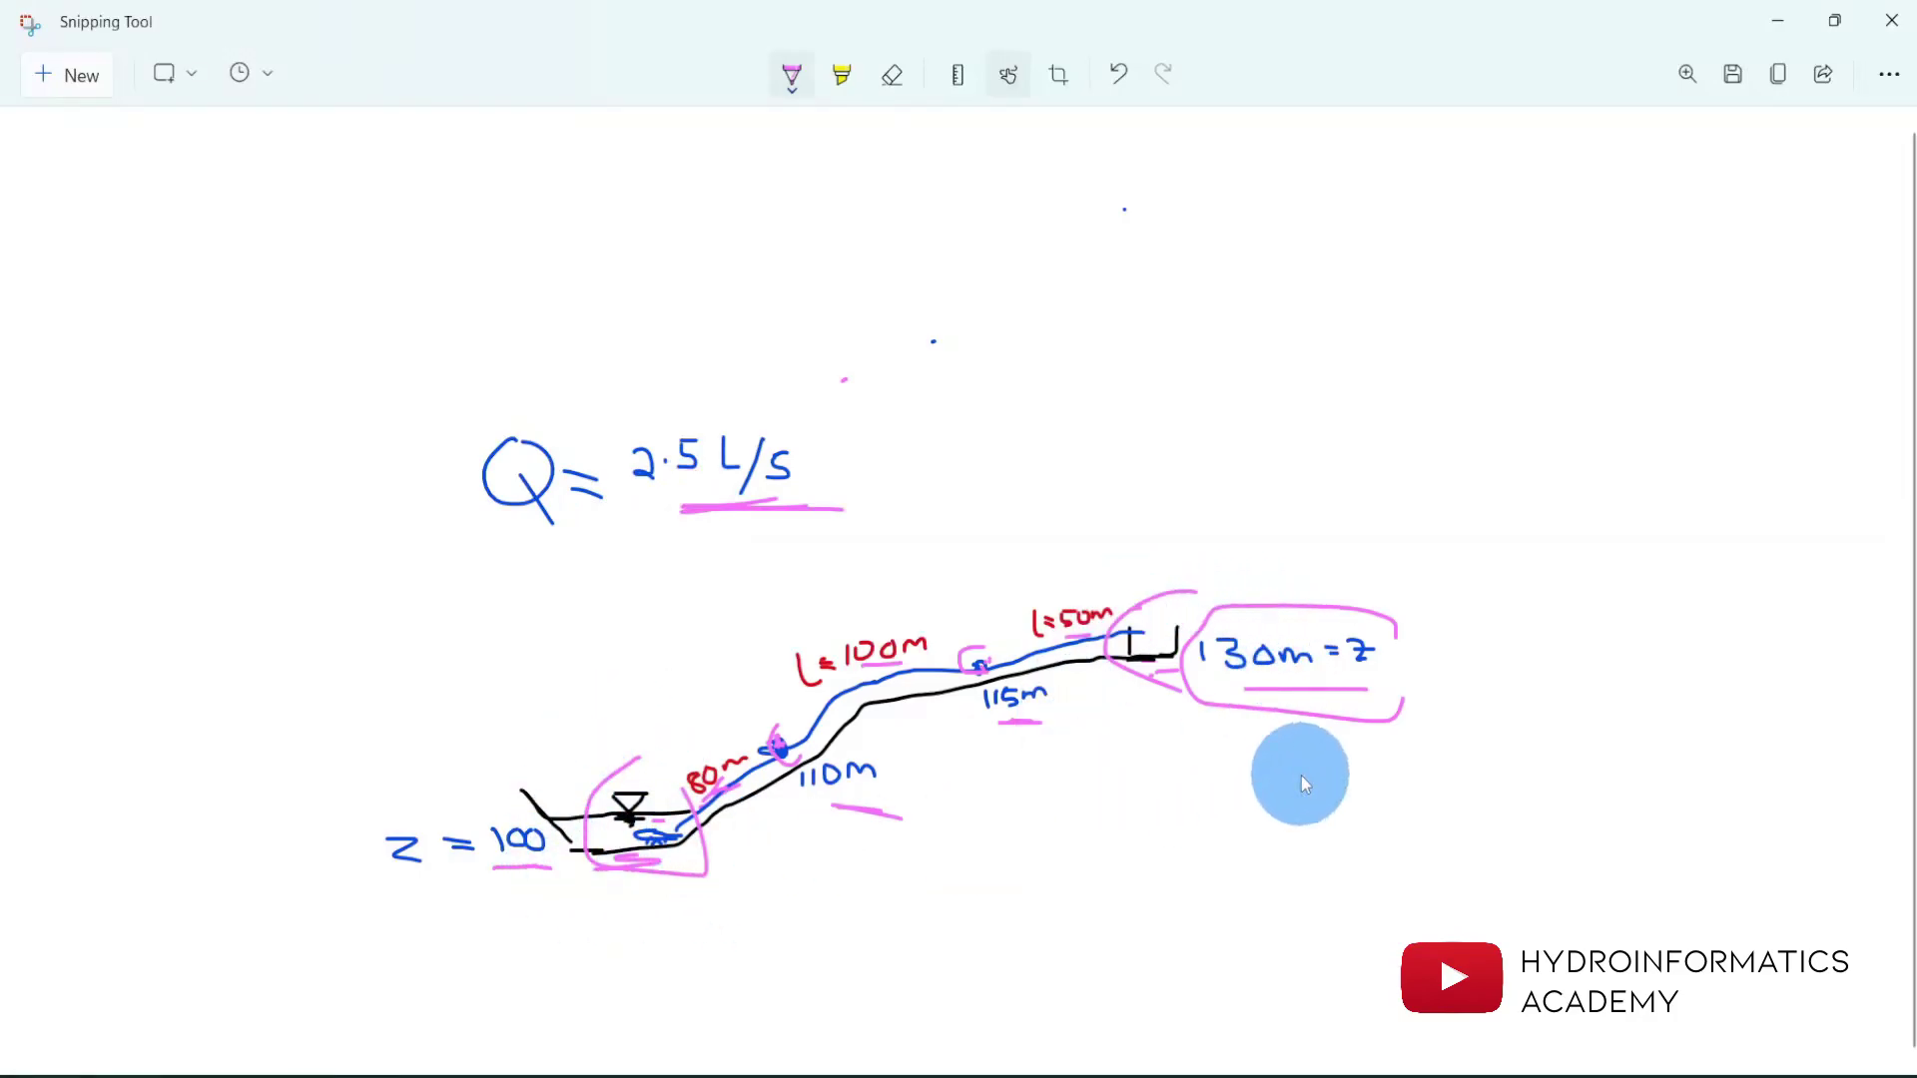
left_click(1777, 20)
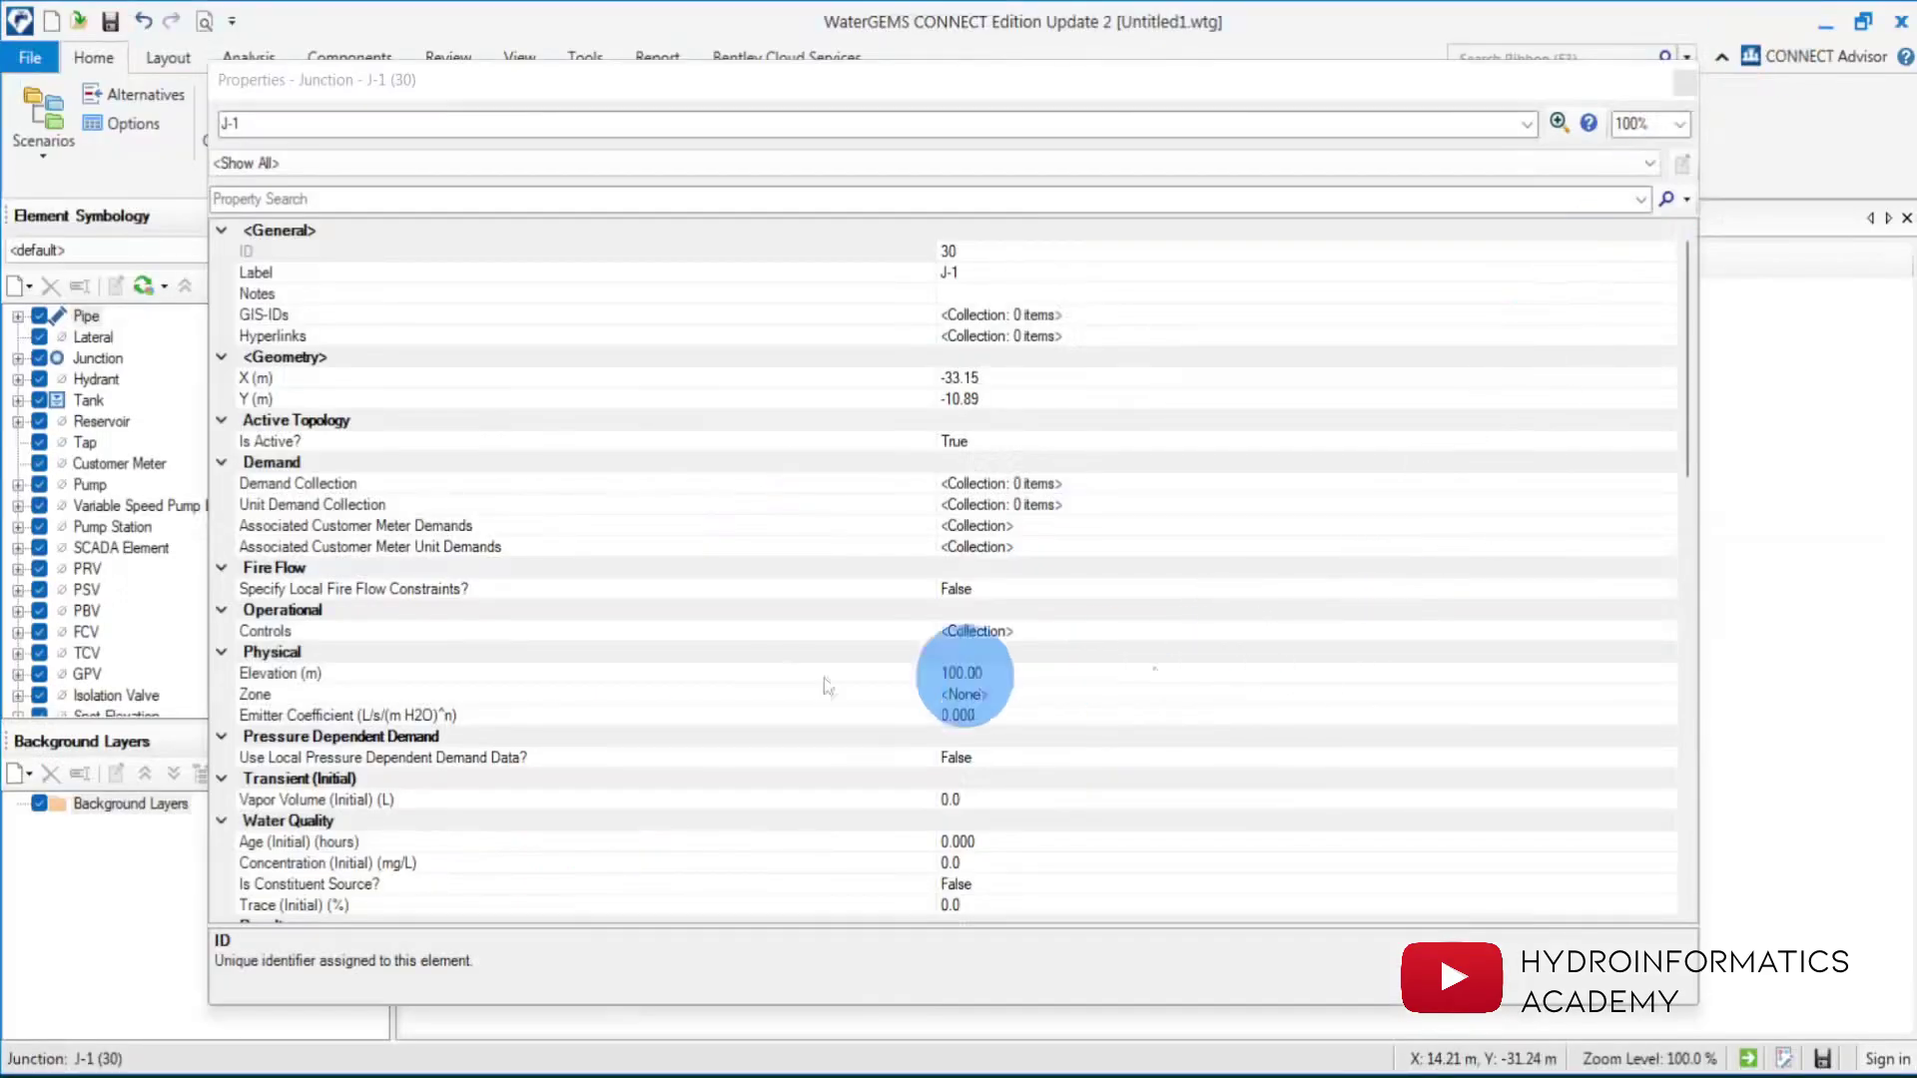
Add a base demand of -2.5 L/s with the Fixed pattern to junction J-1's demand collection, then close its properties.
left_click(349, 673)
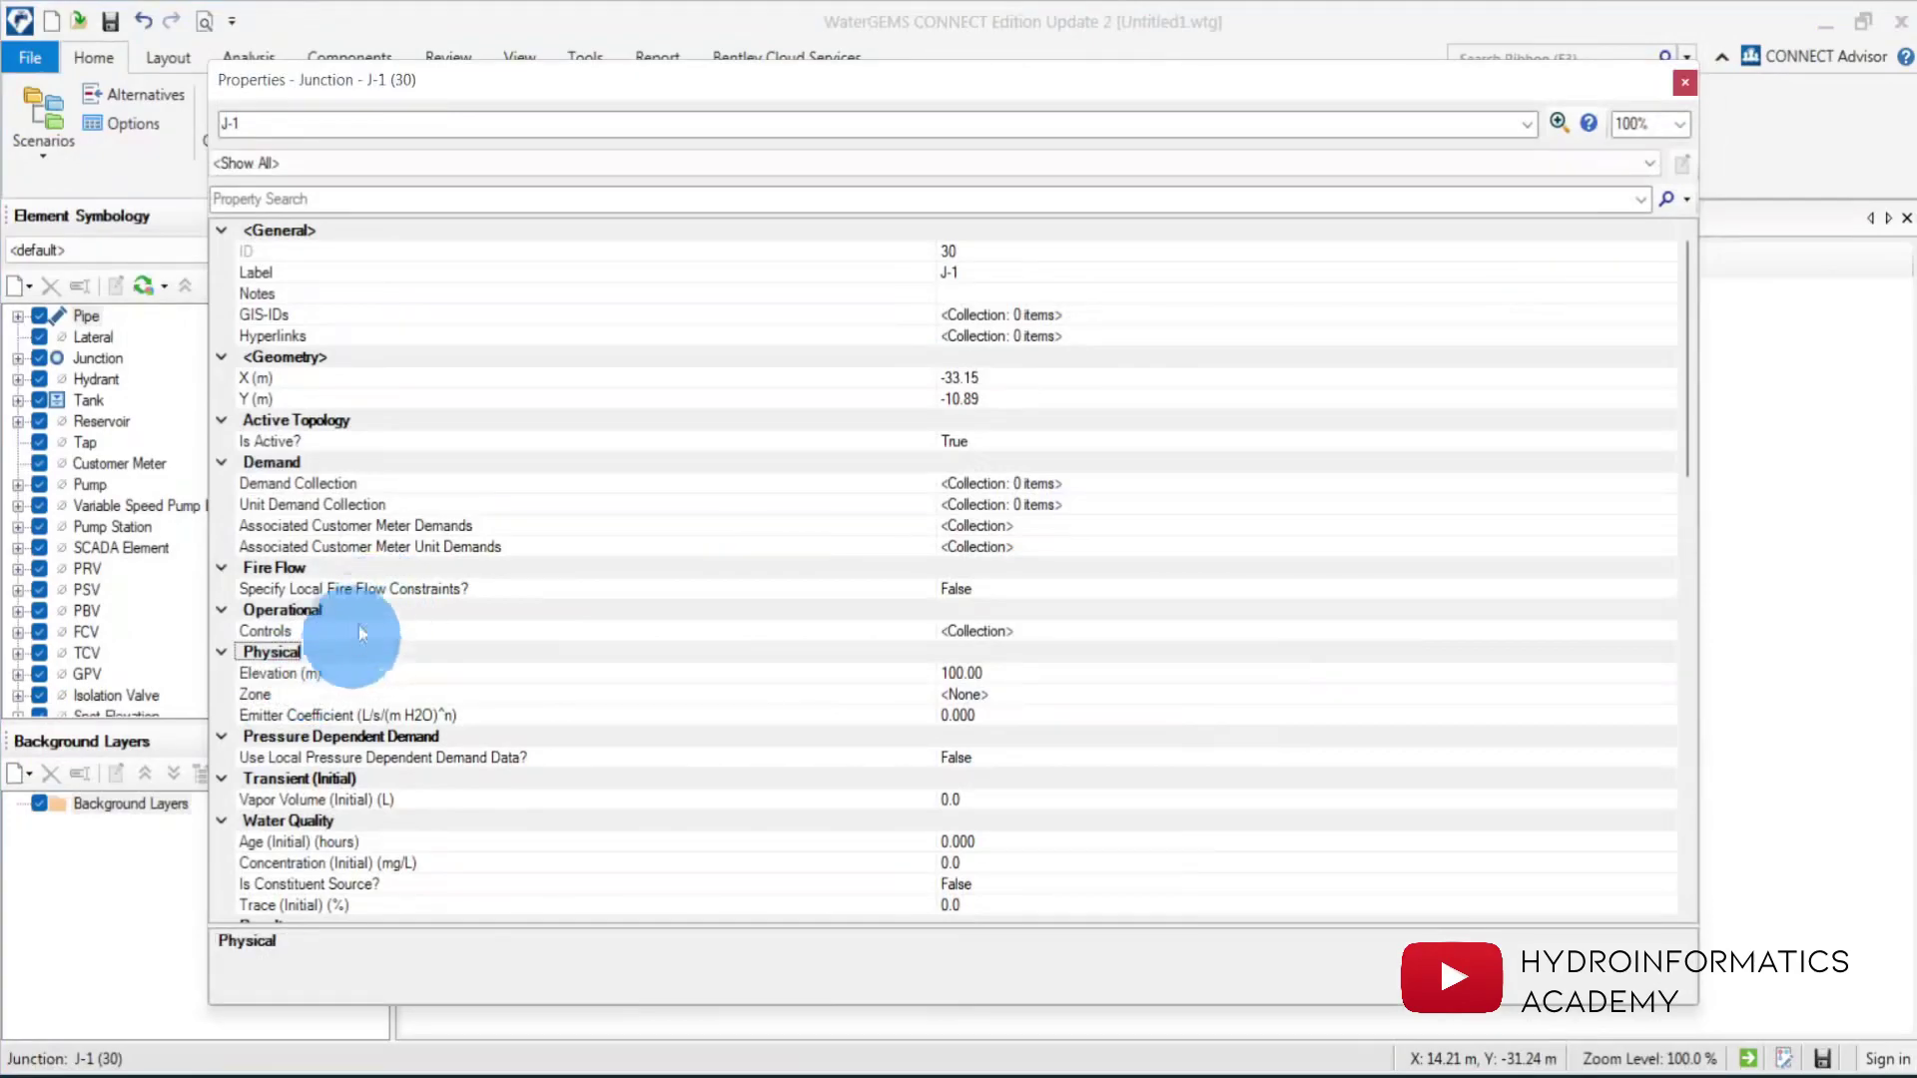
left_click(404, 504)
left_click(405, 487)
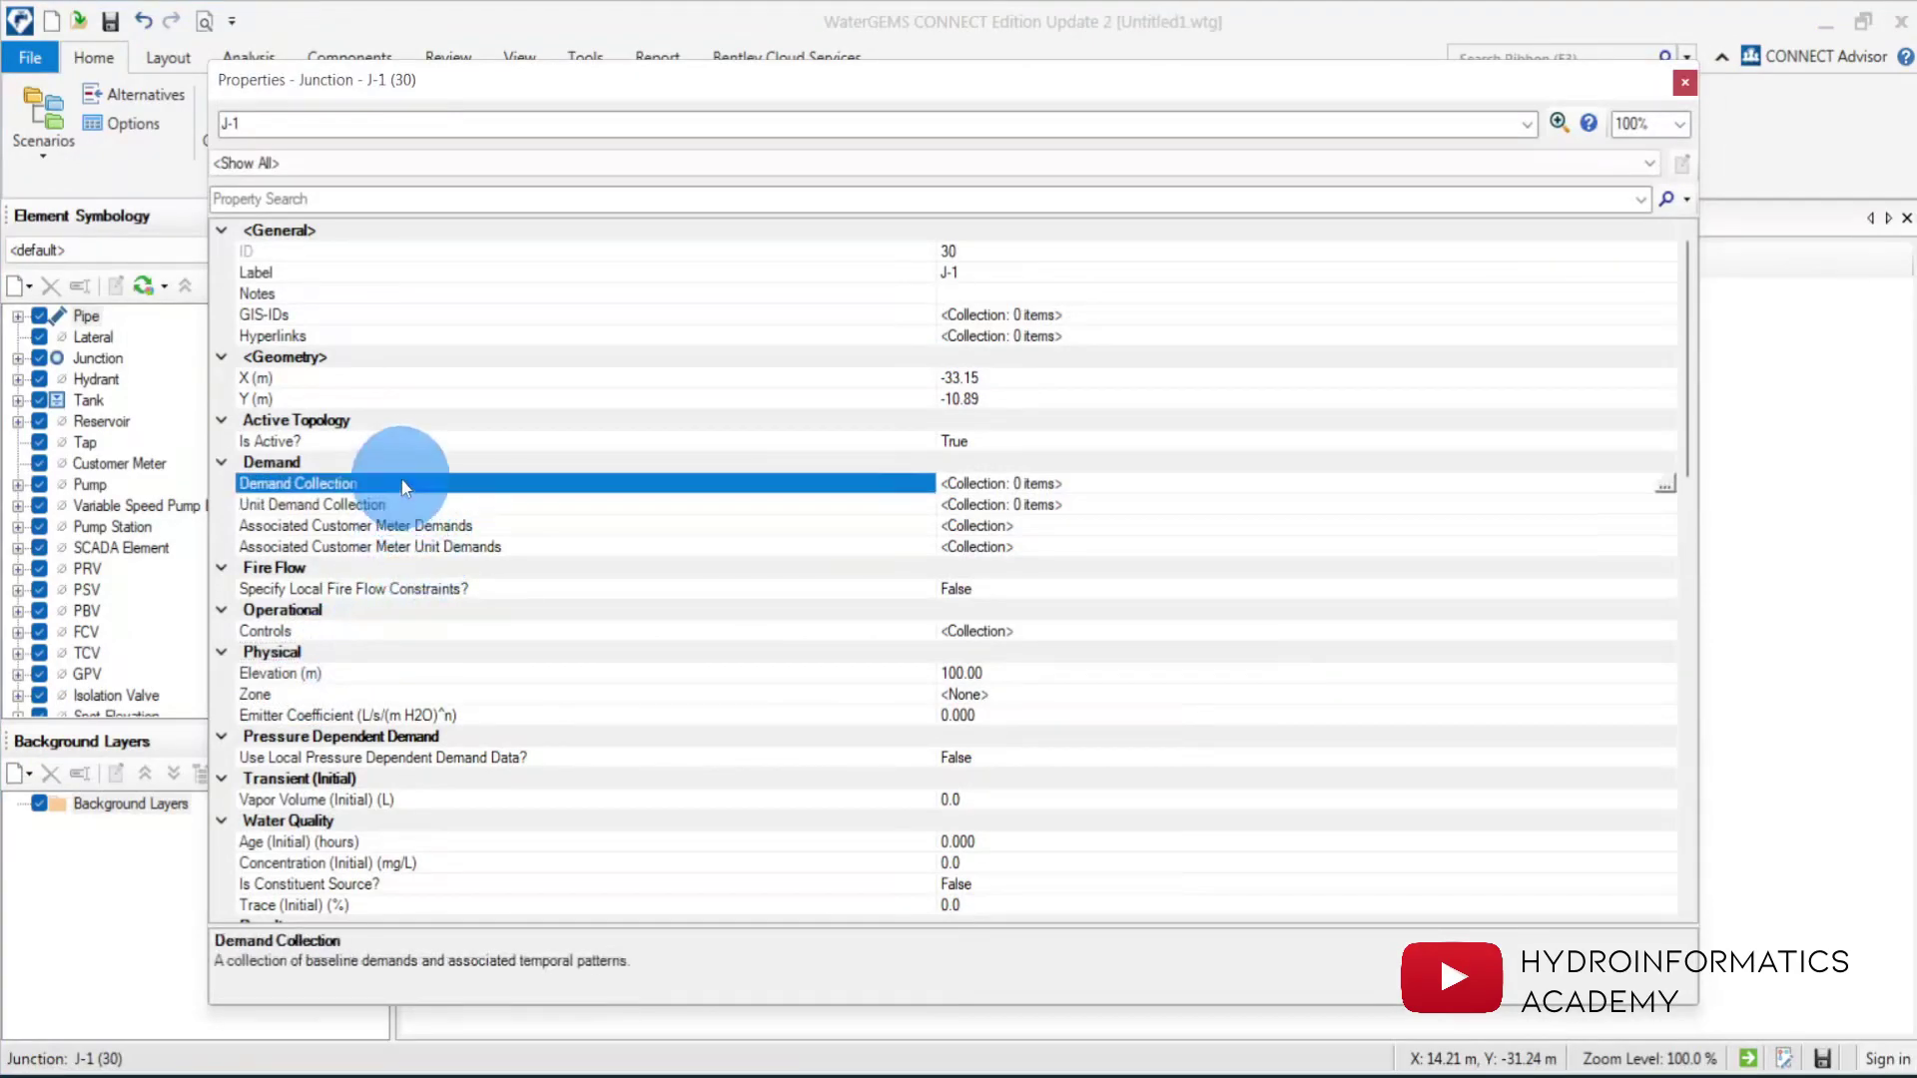
left_click(1662, 477)
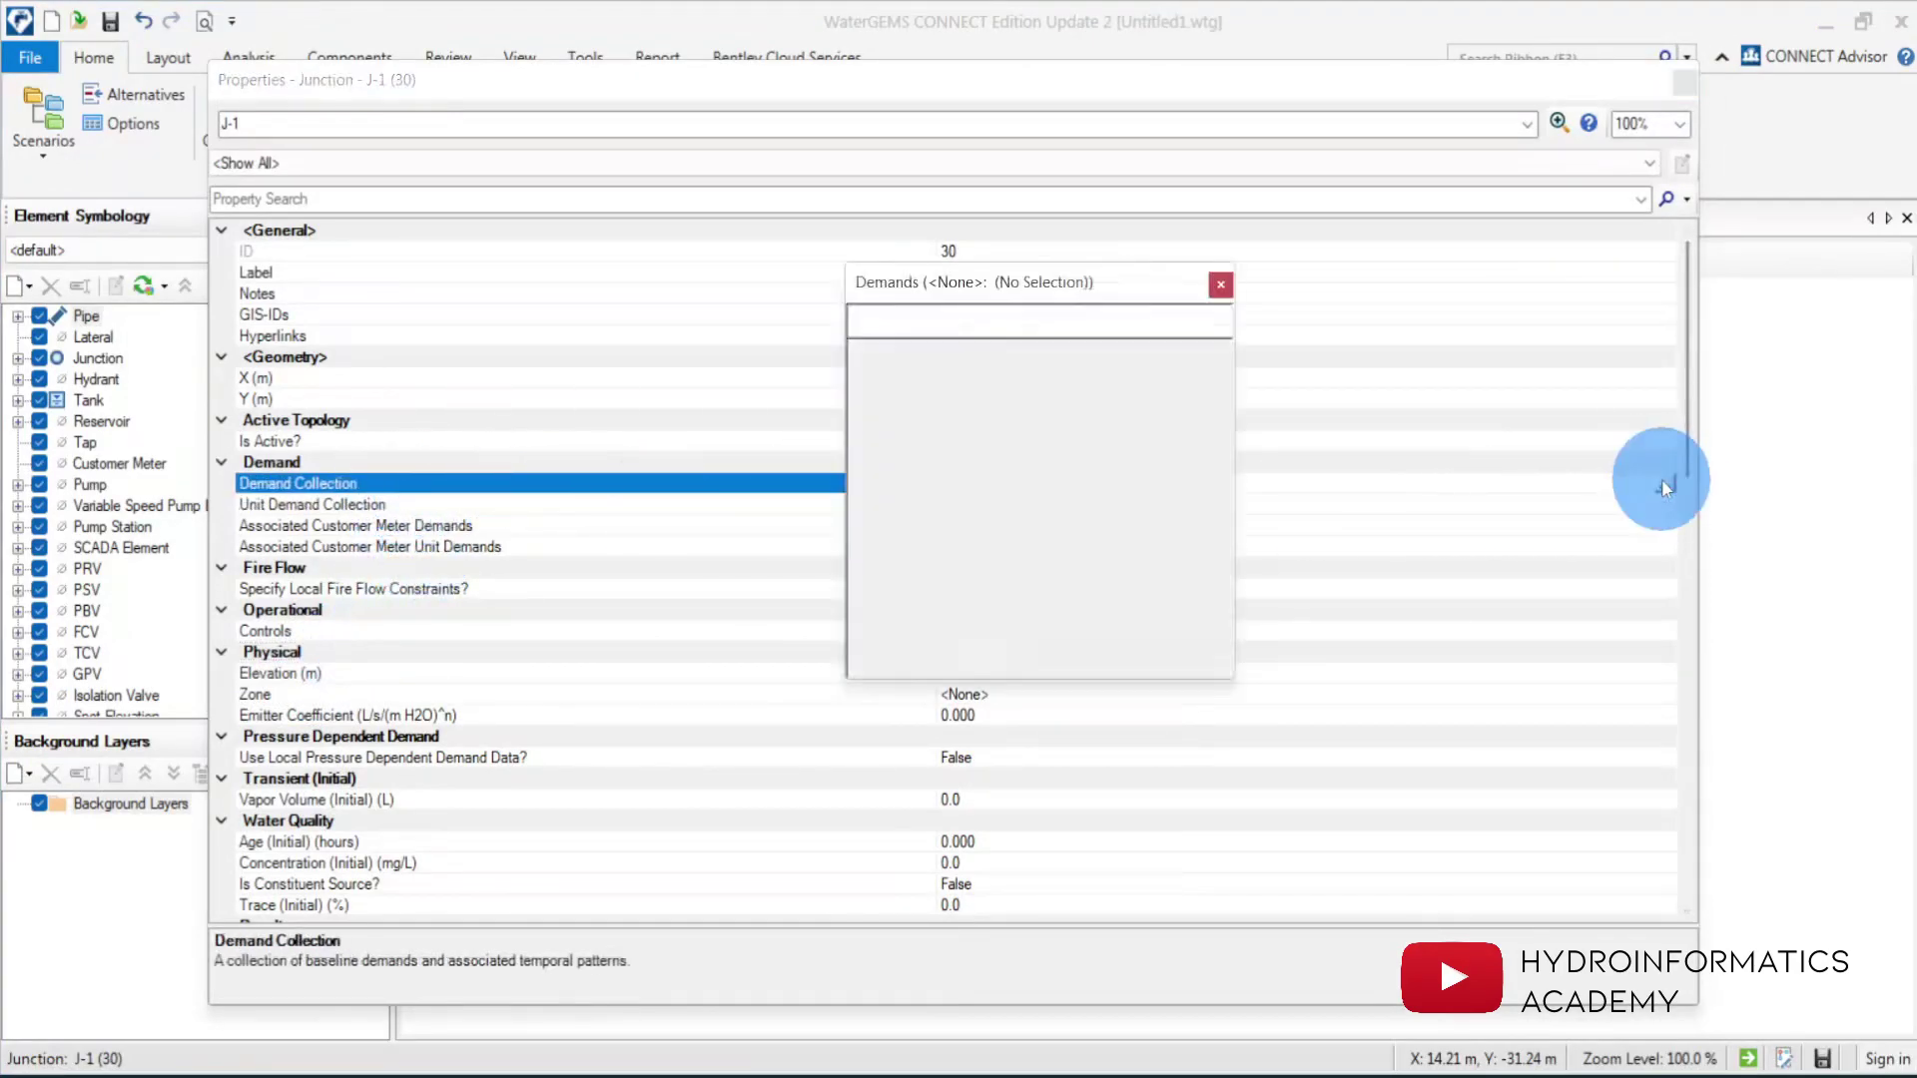
left_click(1036, 411)
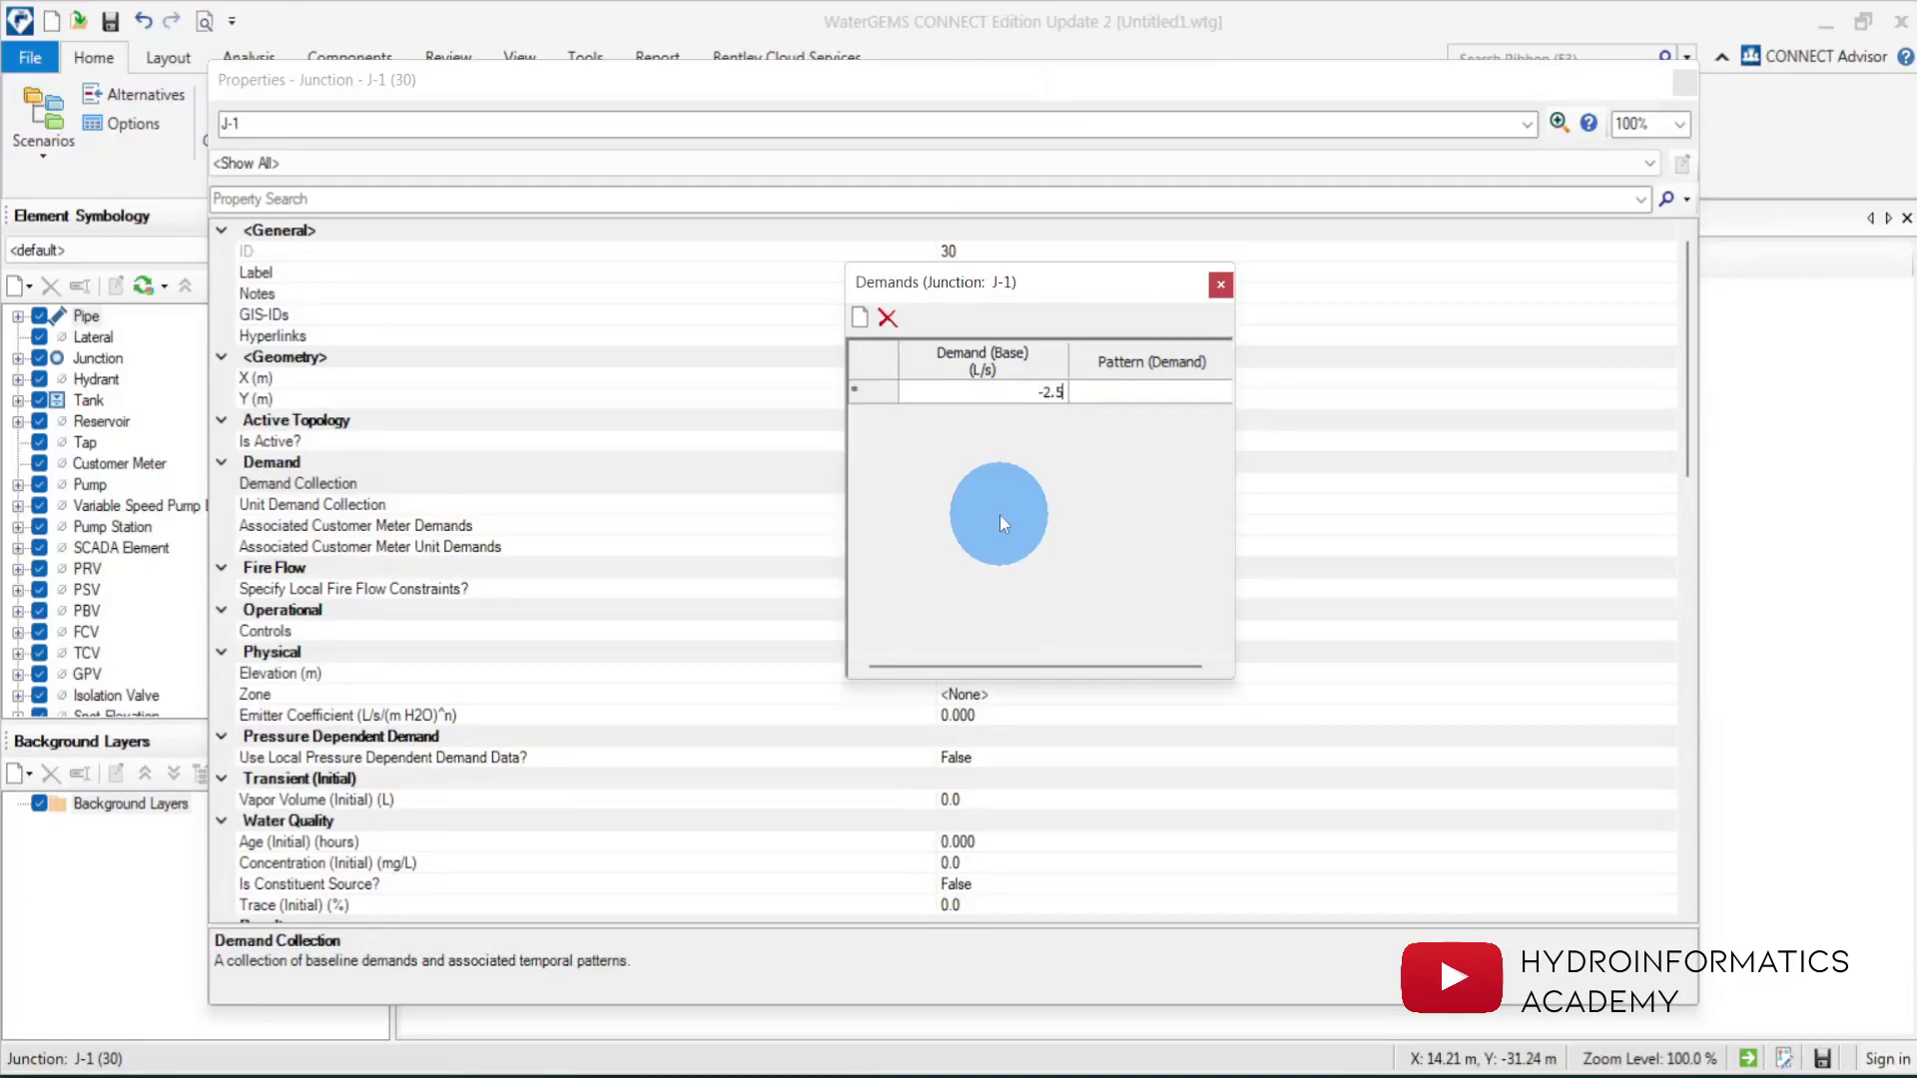
left_click(1210, 419)
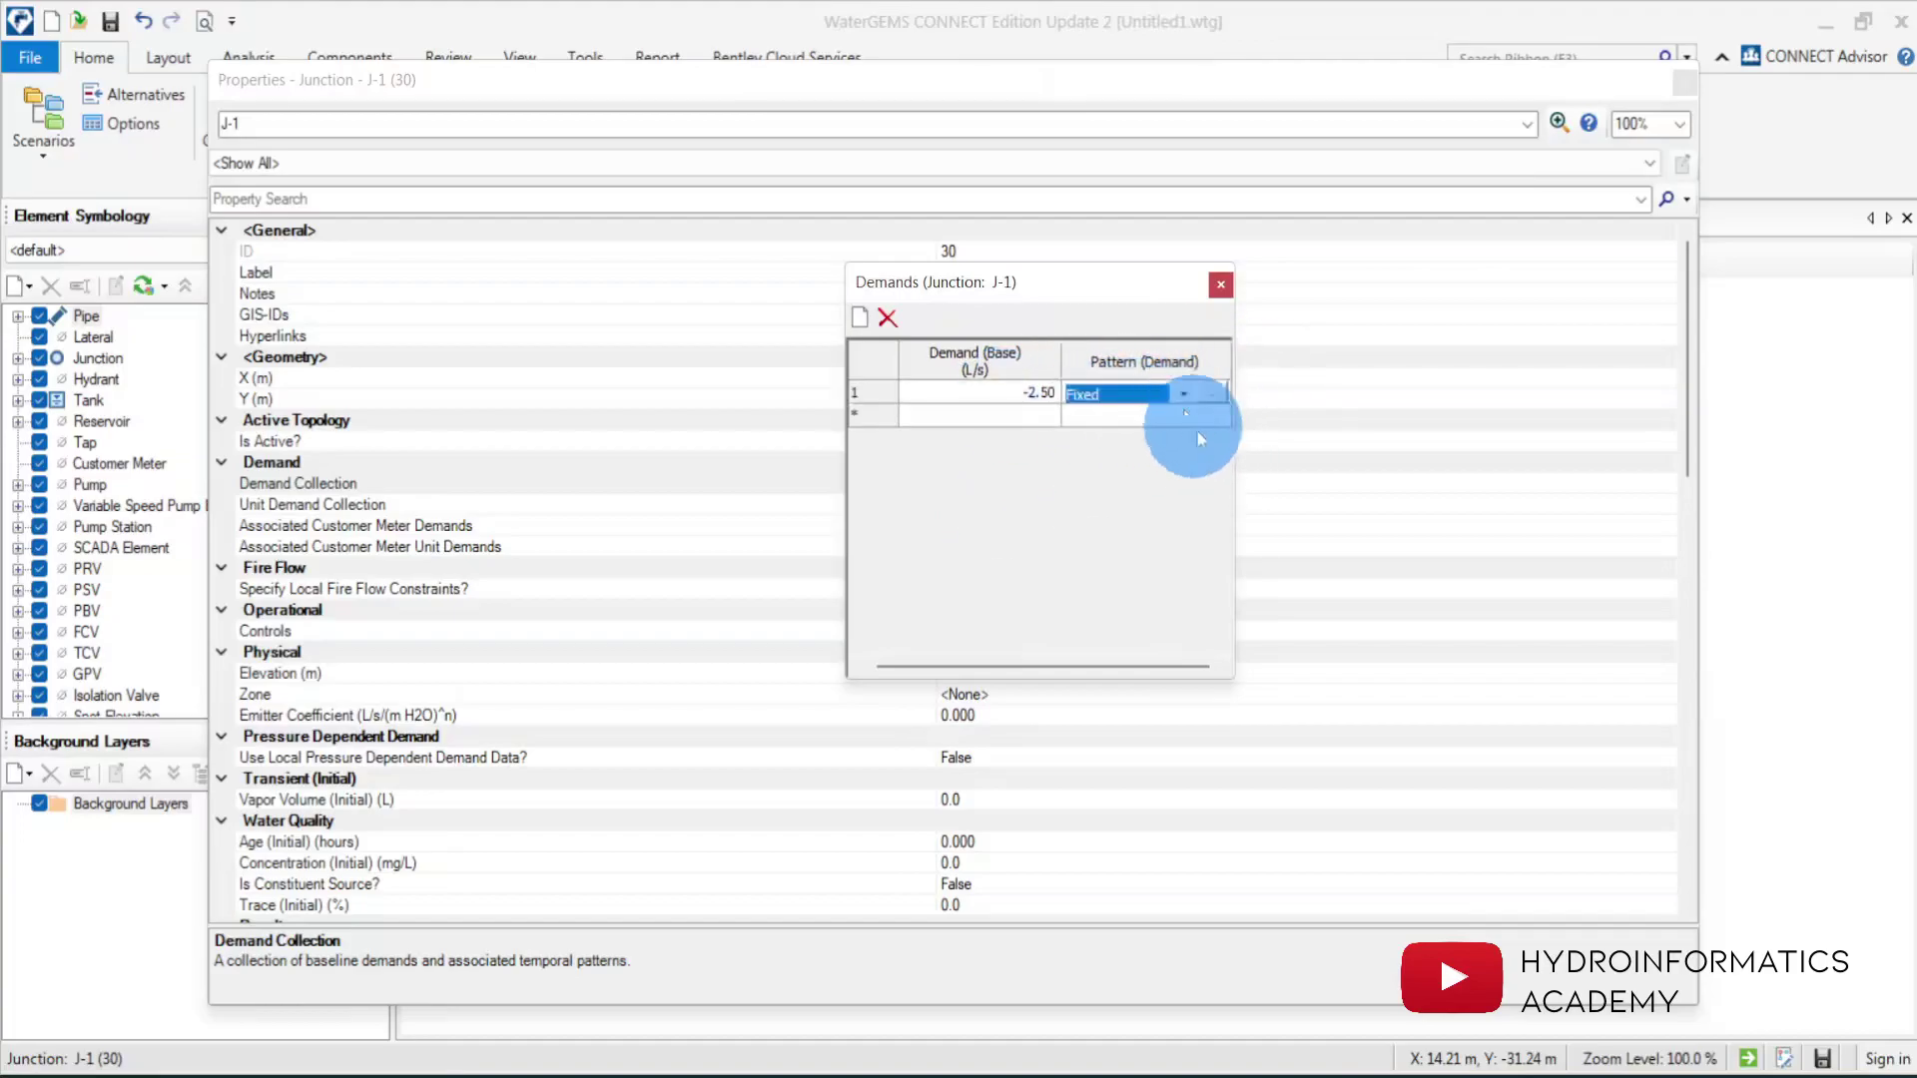
left_click(1224, 287)
left_click(1685, 80)
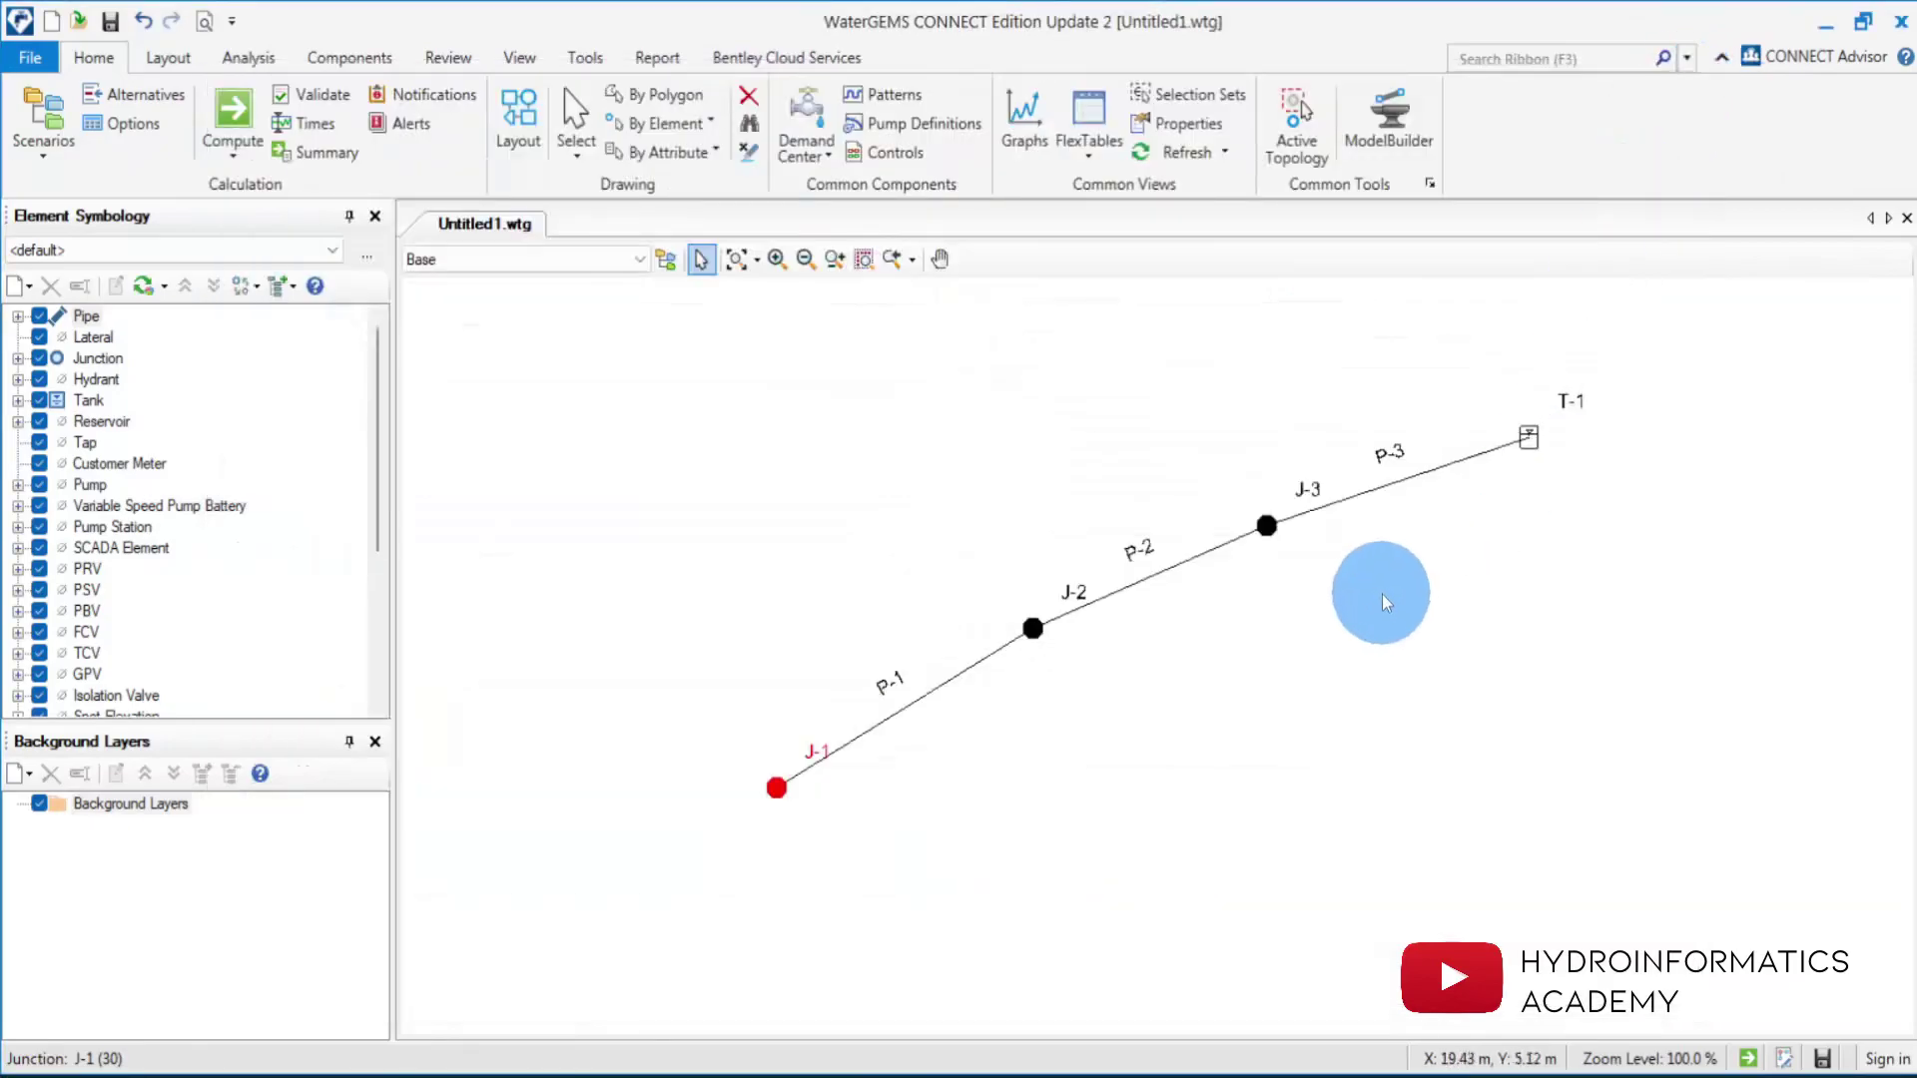
left_click(877, 797)
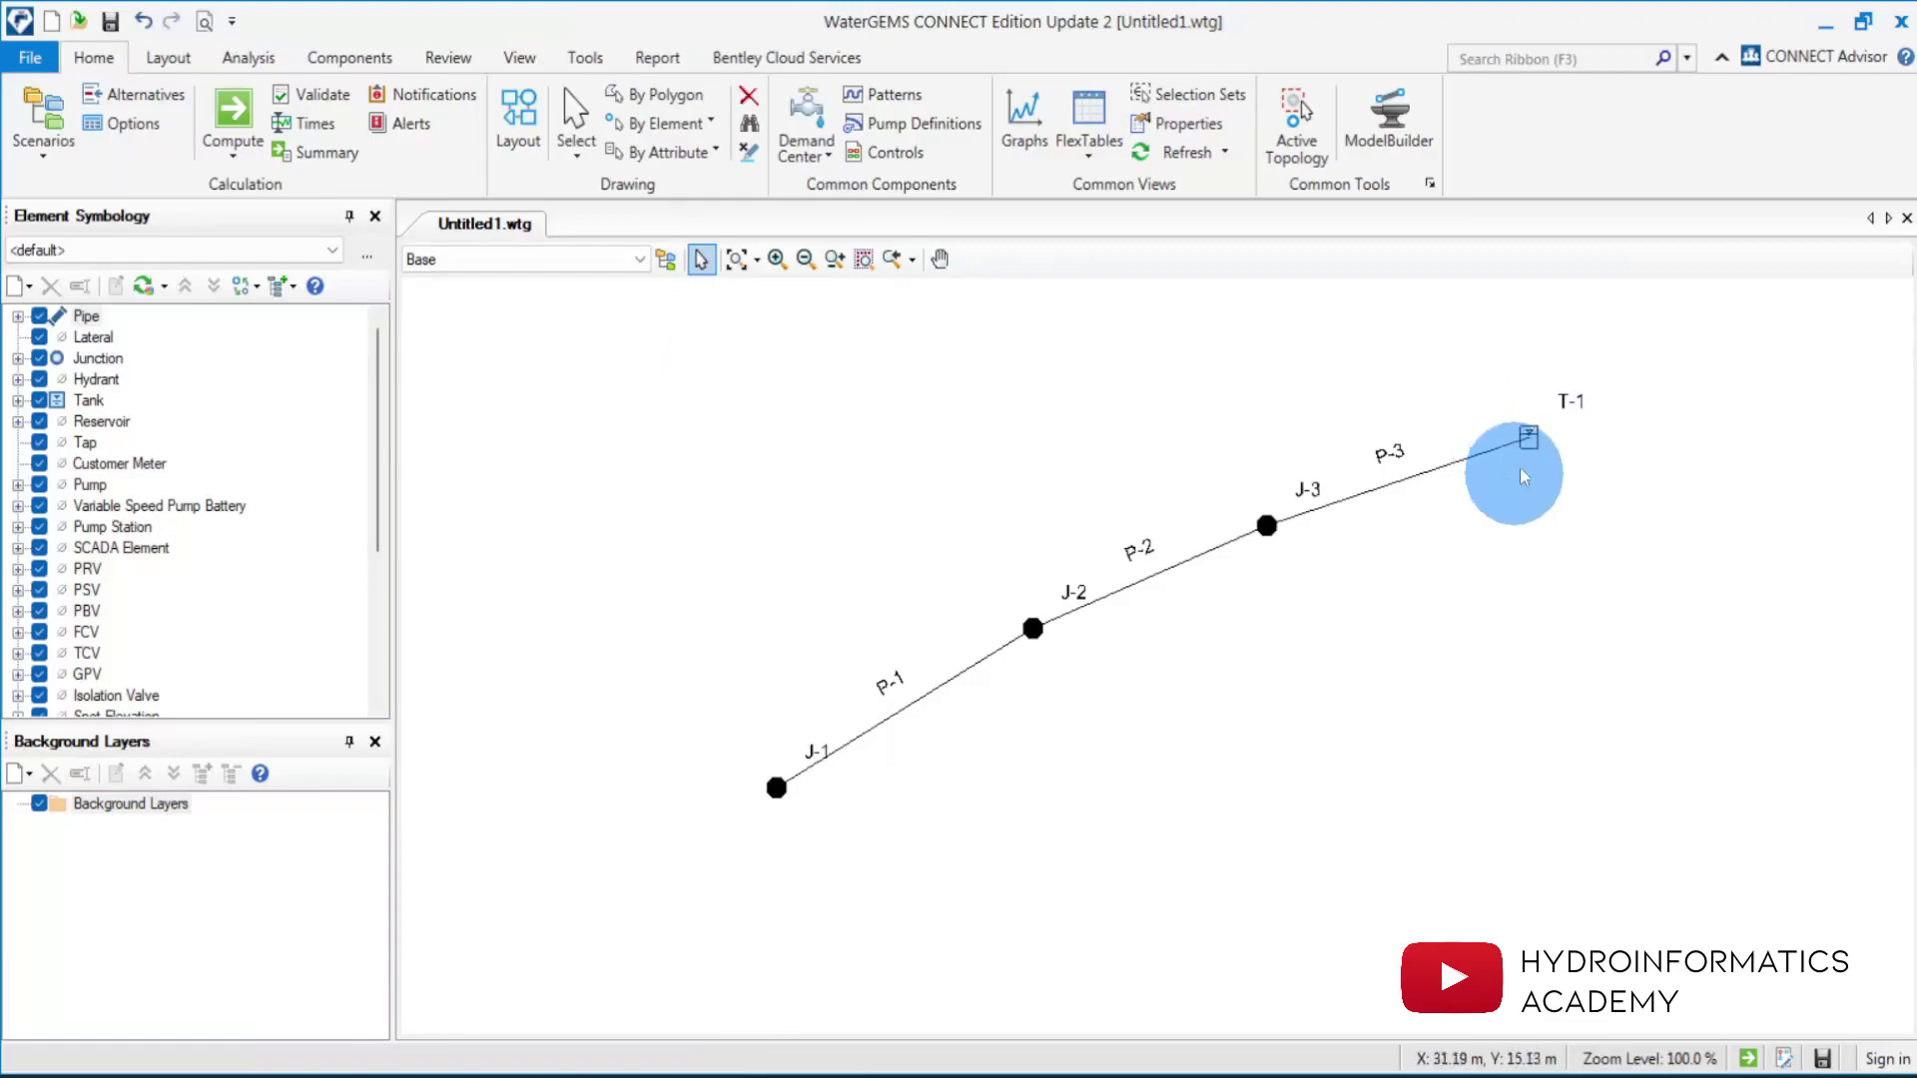
Open tank T-1's properties, check its level in the Snipping Tool sketch, and set the base elevation to 130 m in WaterGEMS.
double_click(1527, 435)
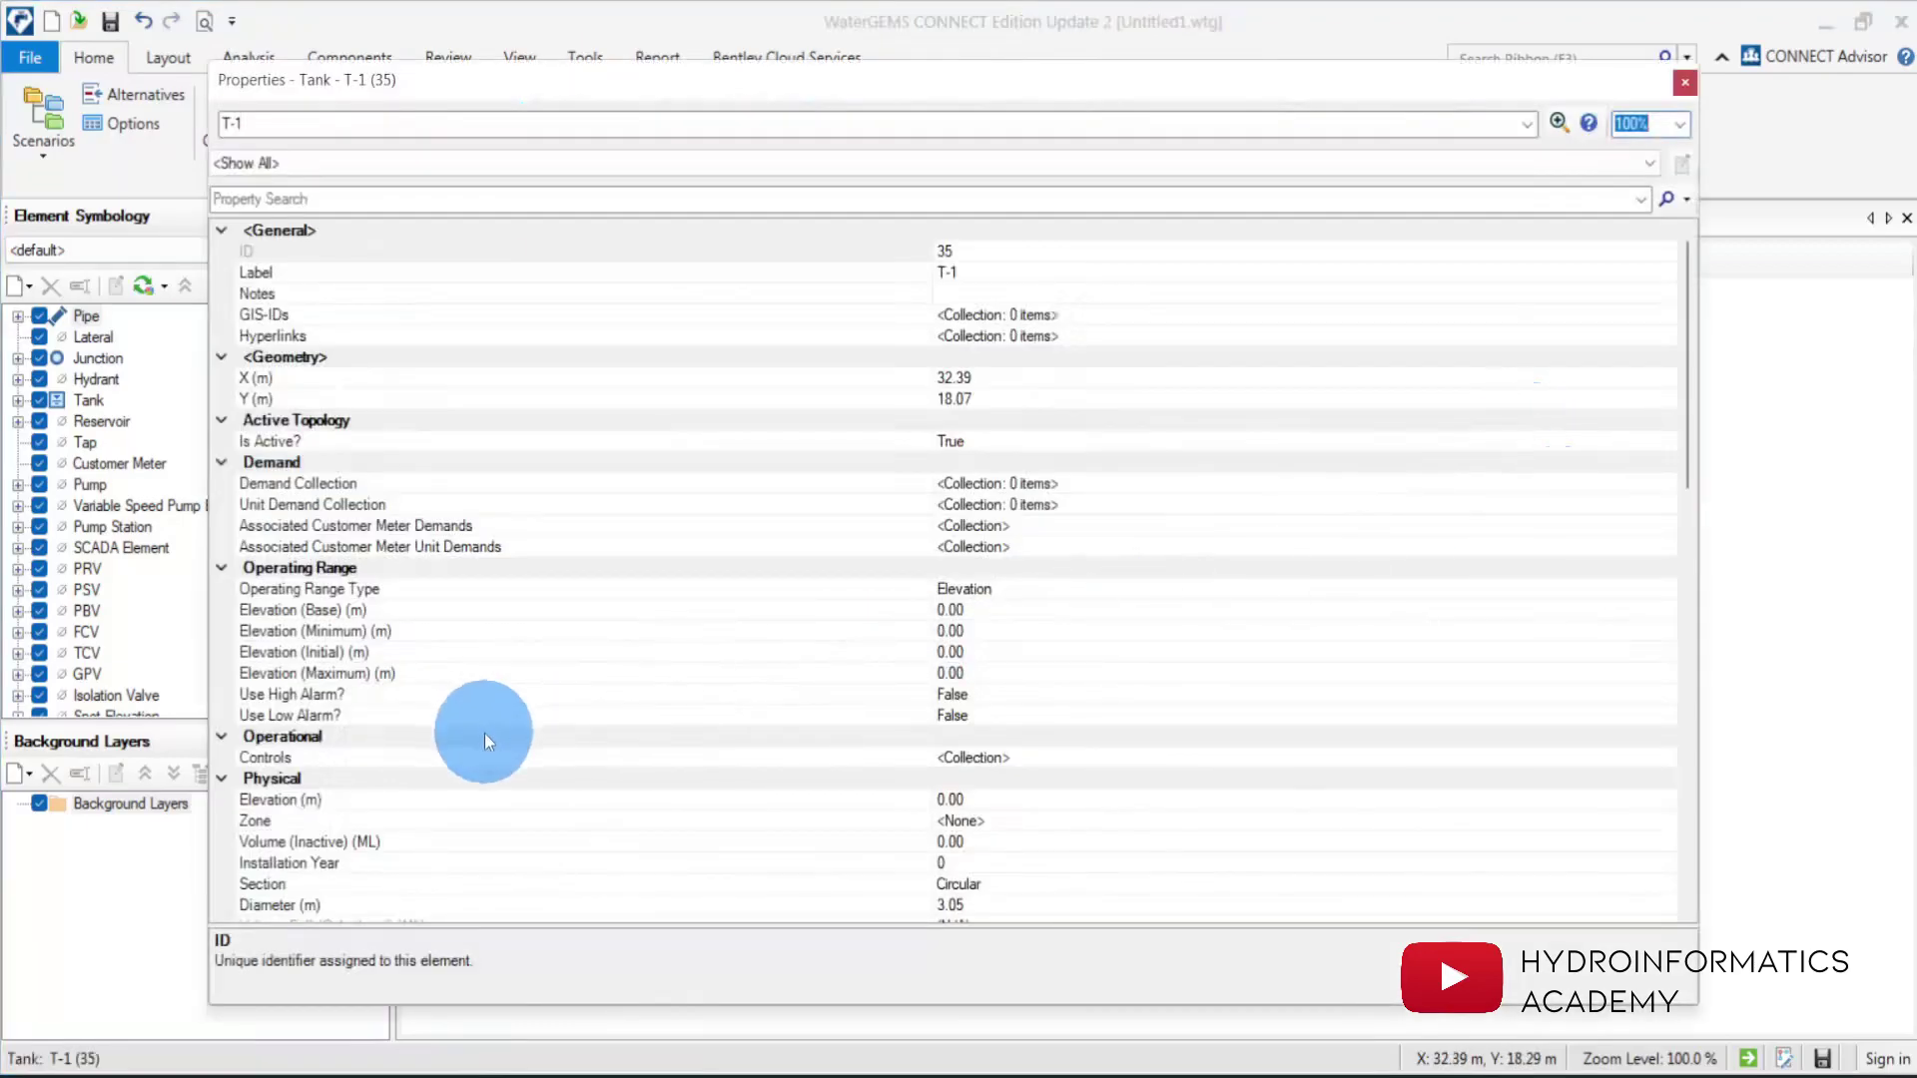
left_click(1236, 1073)
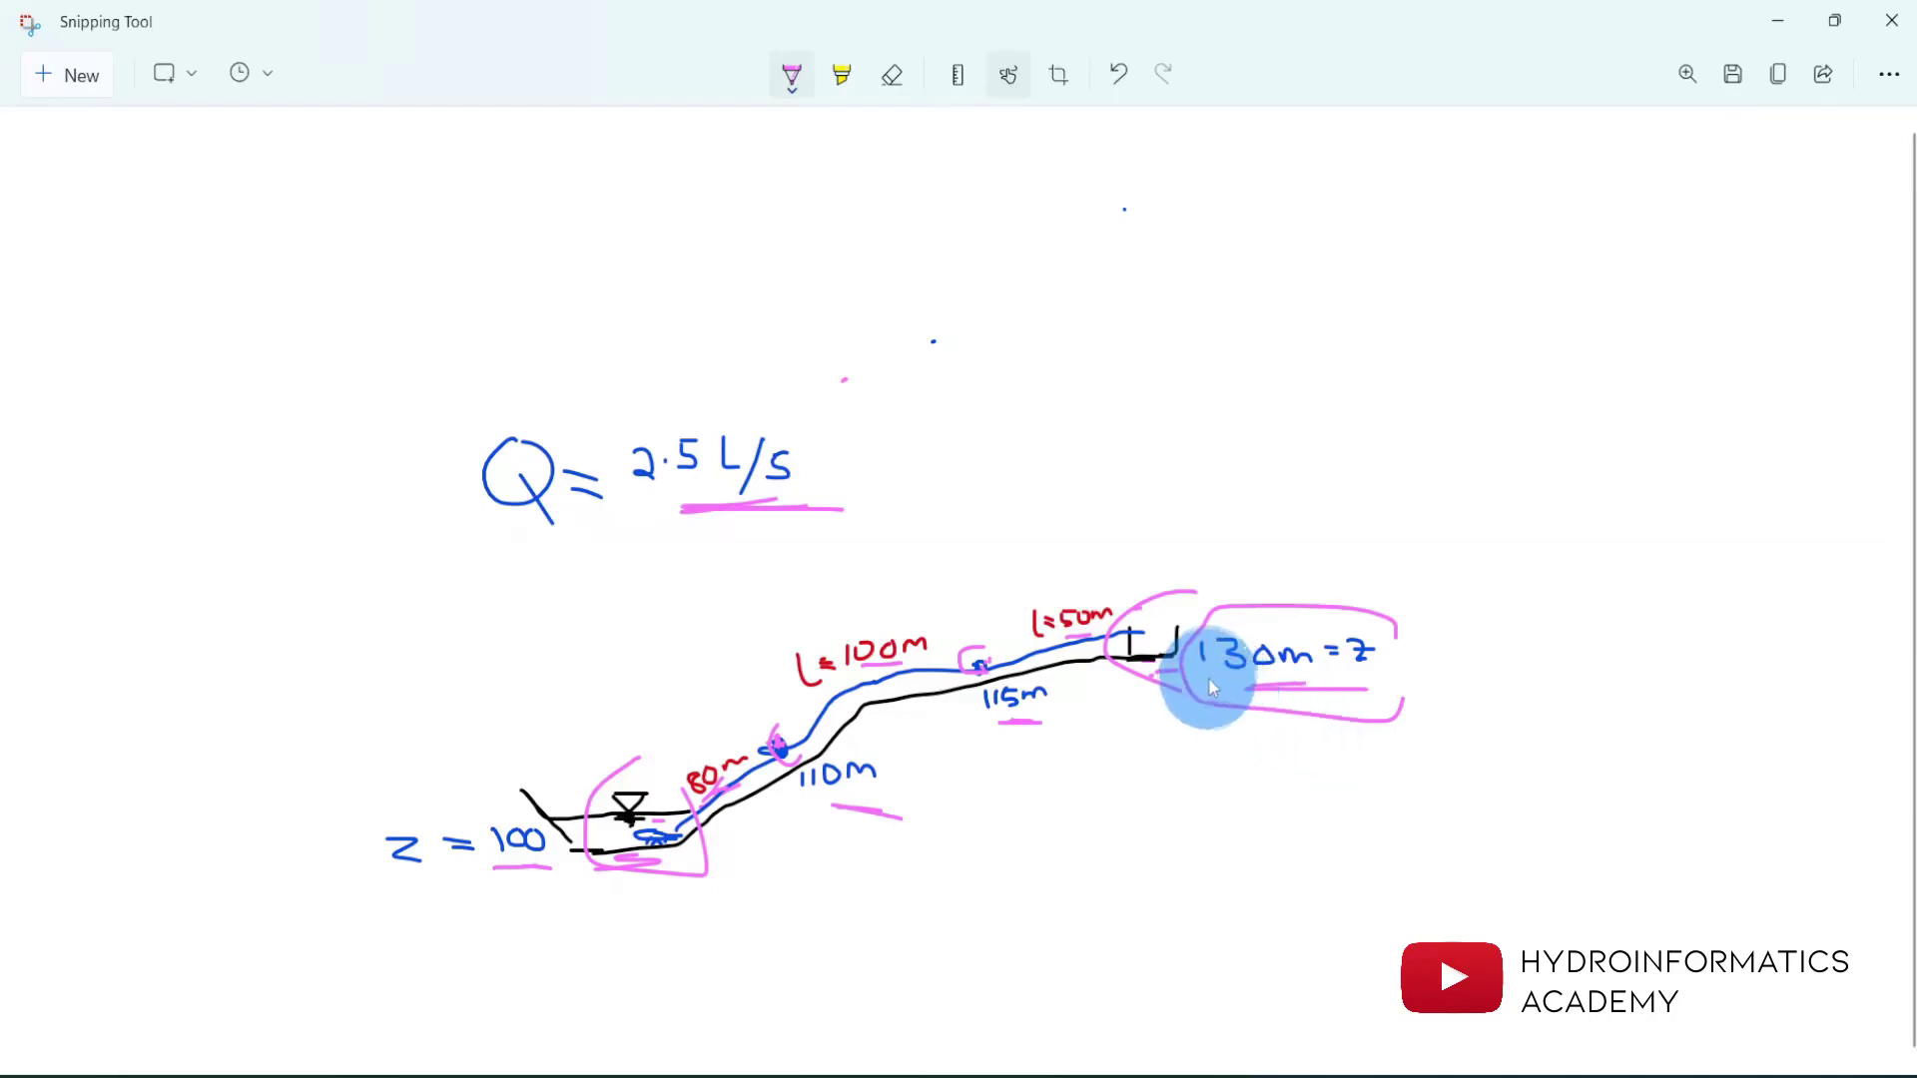
left_click(1777, 20)
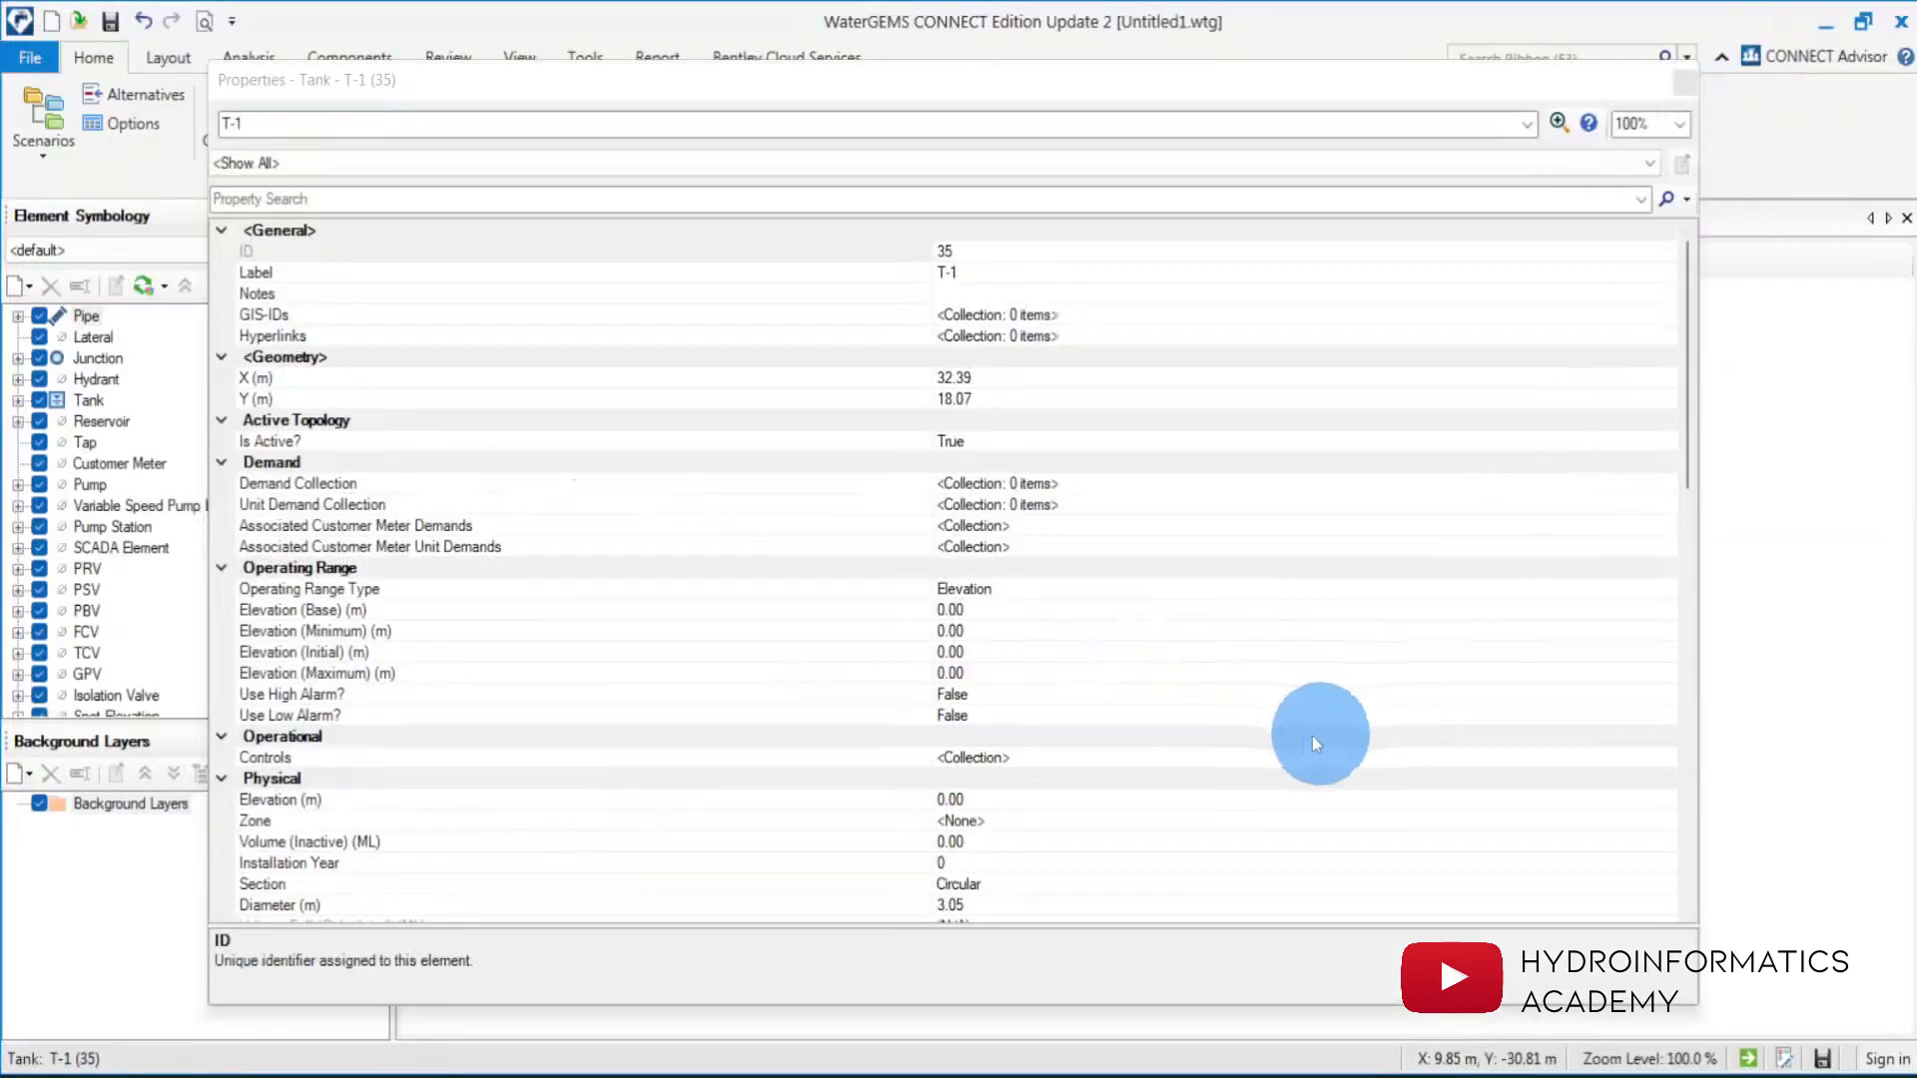
left_click(361, 588)
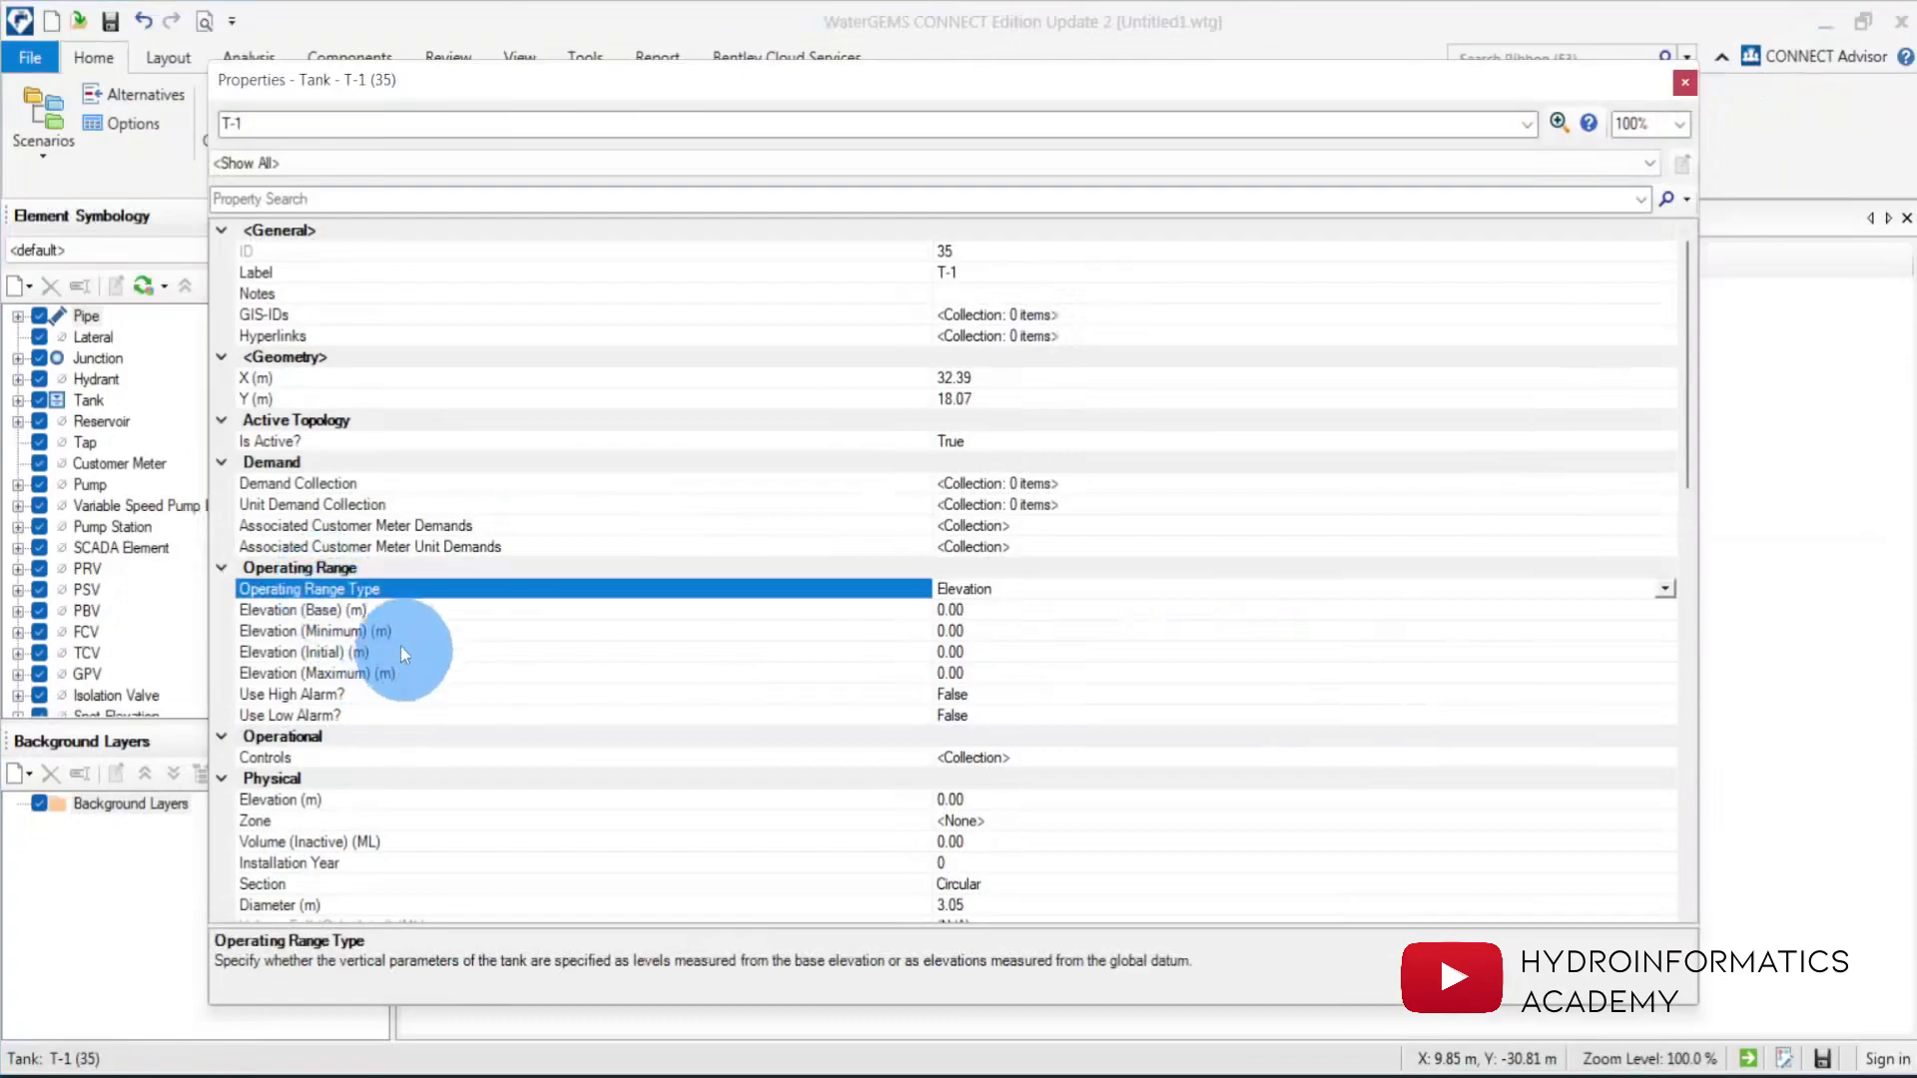
left_click(369, 611)
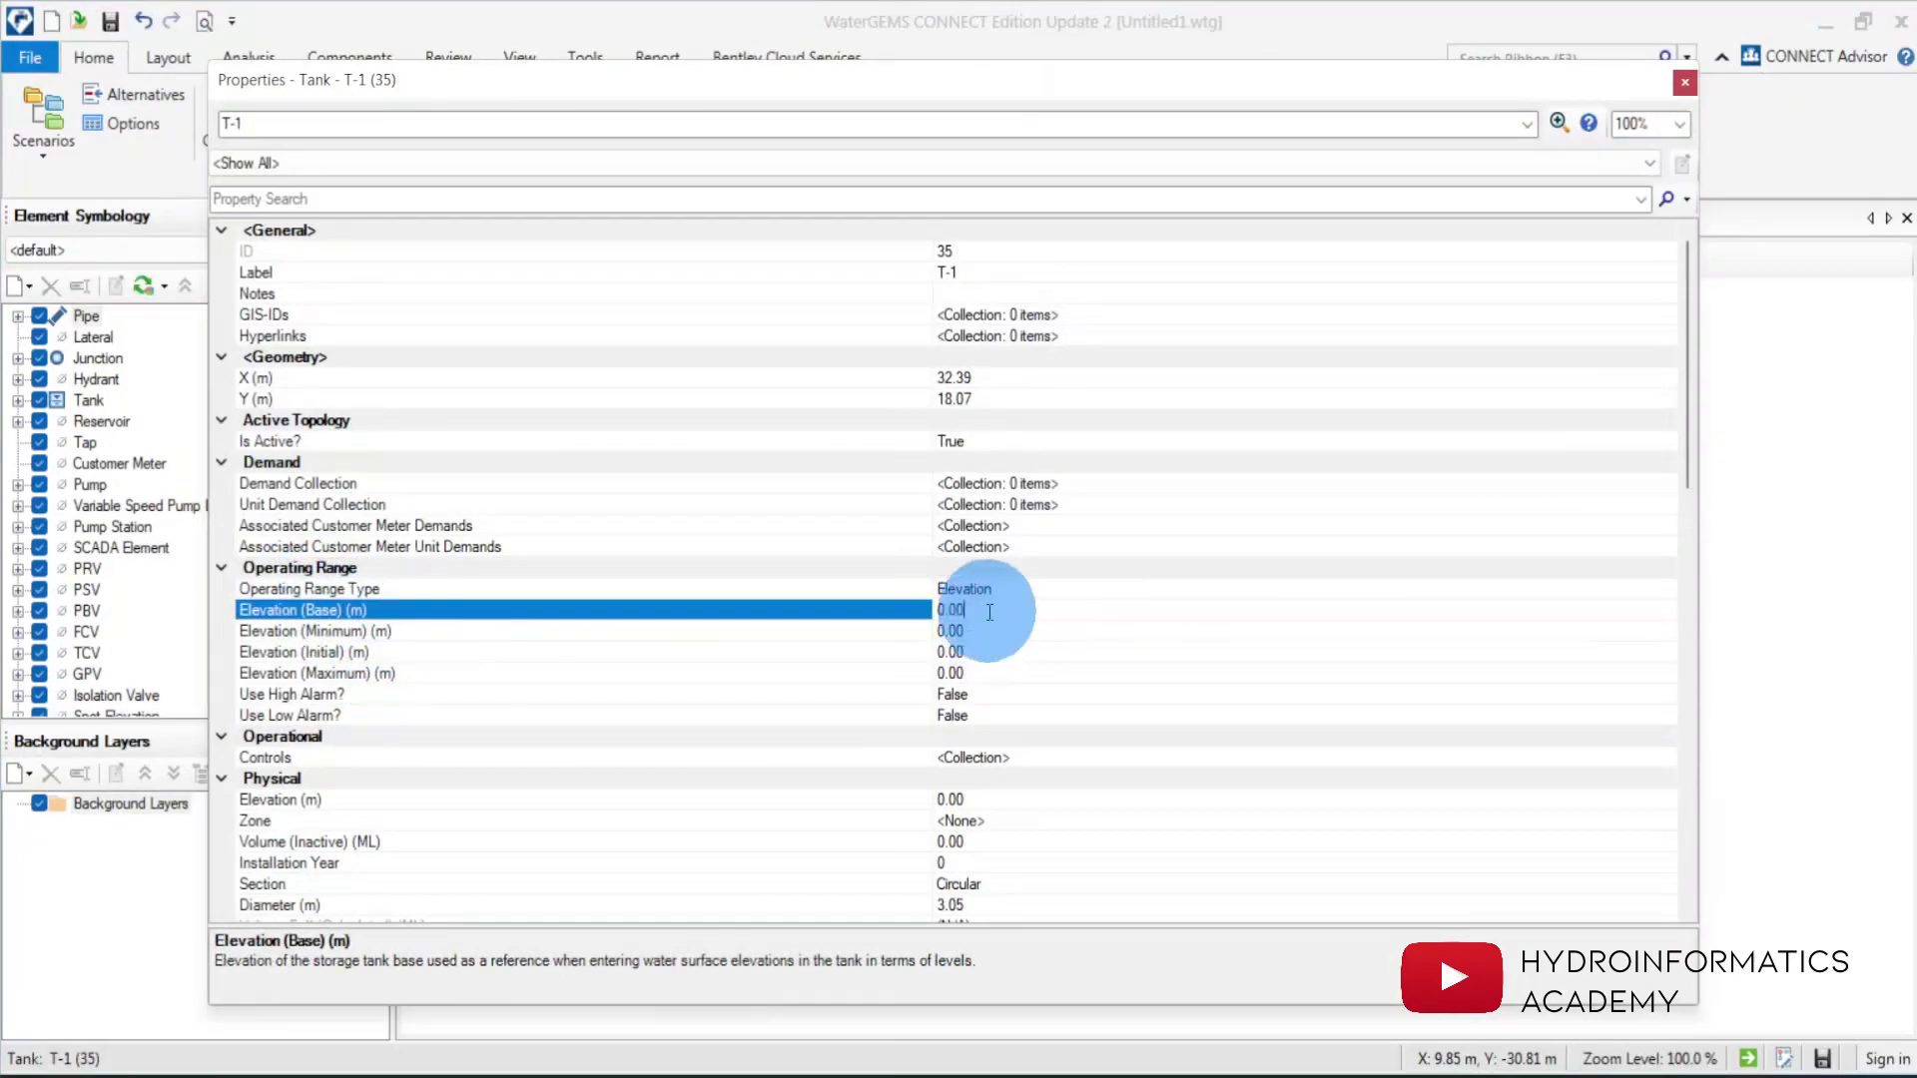
left_click_drag(951, 609, 867, 619)
type("130")
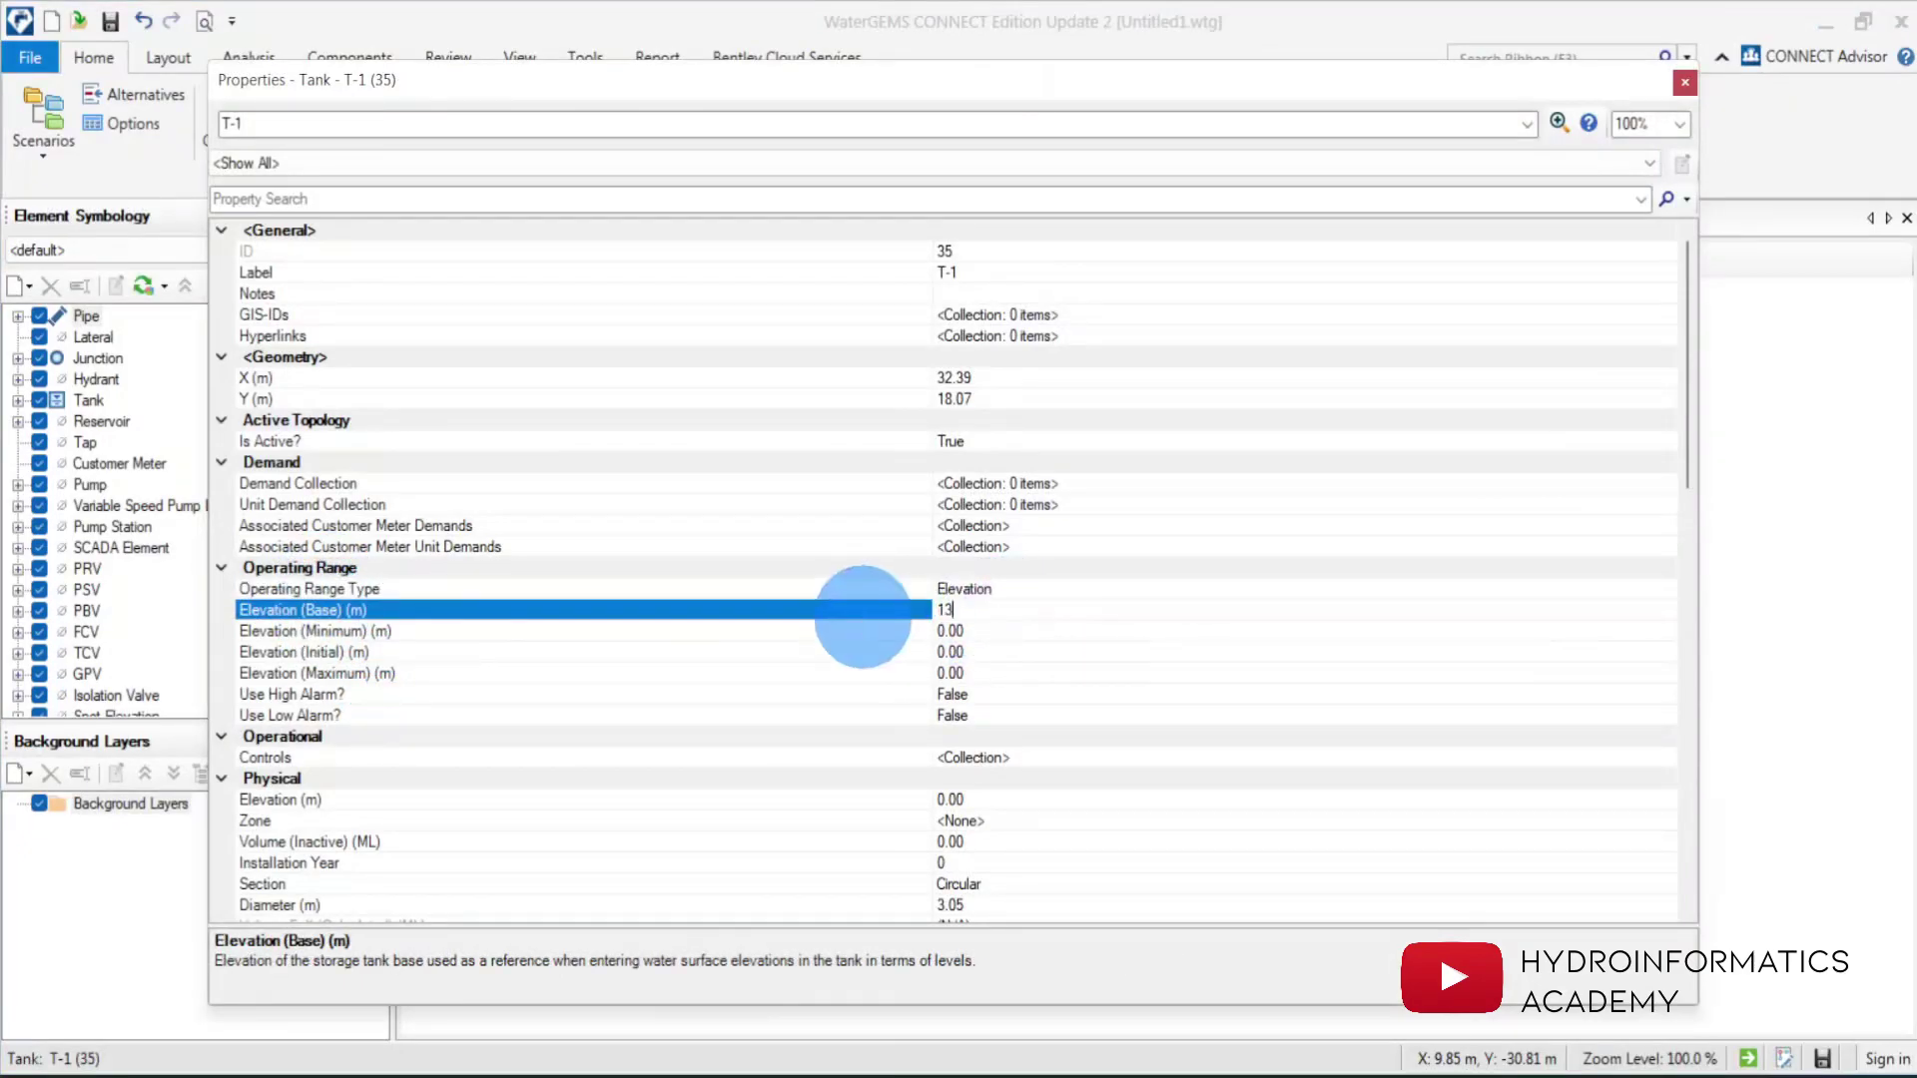
Set tank T-1's physical elevation to 130 m and close its properties.
left_click(877, 799)
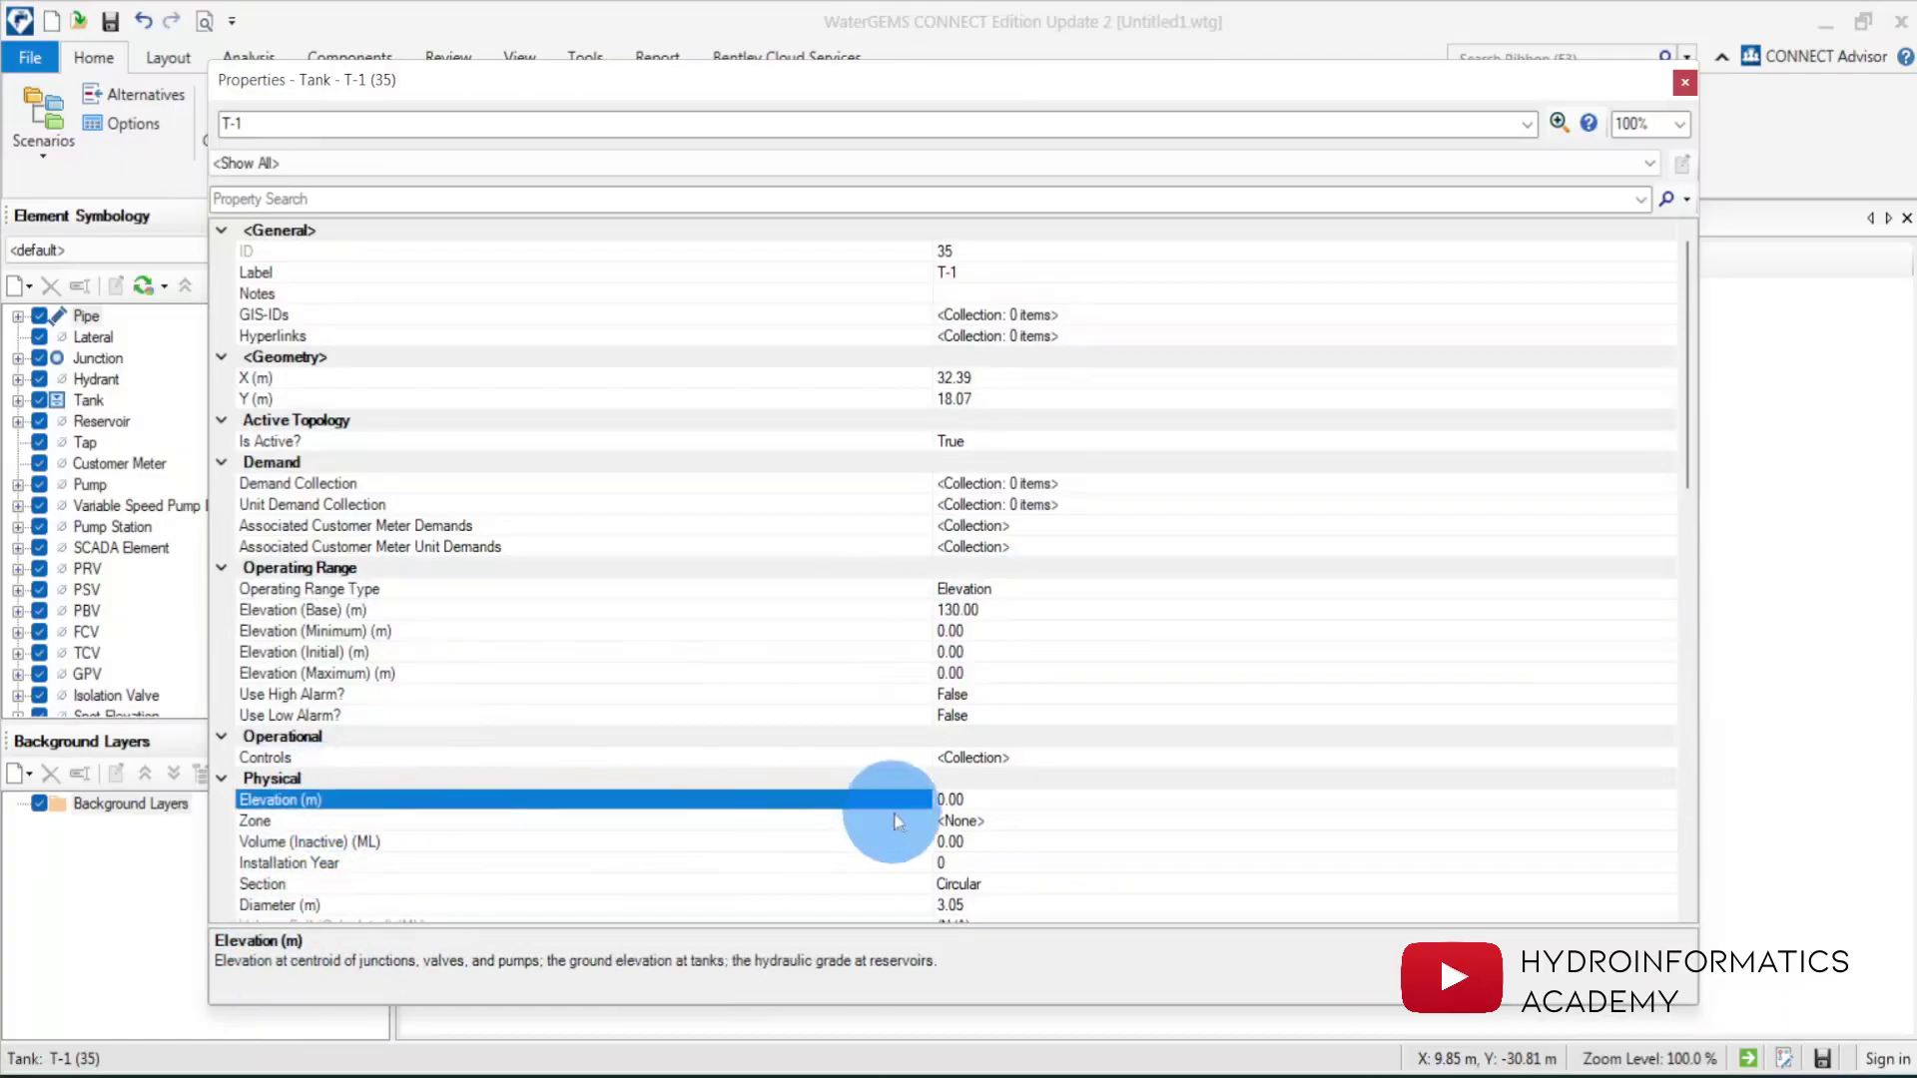
left_click_drag(981, 800, 888, 811)
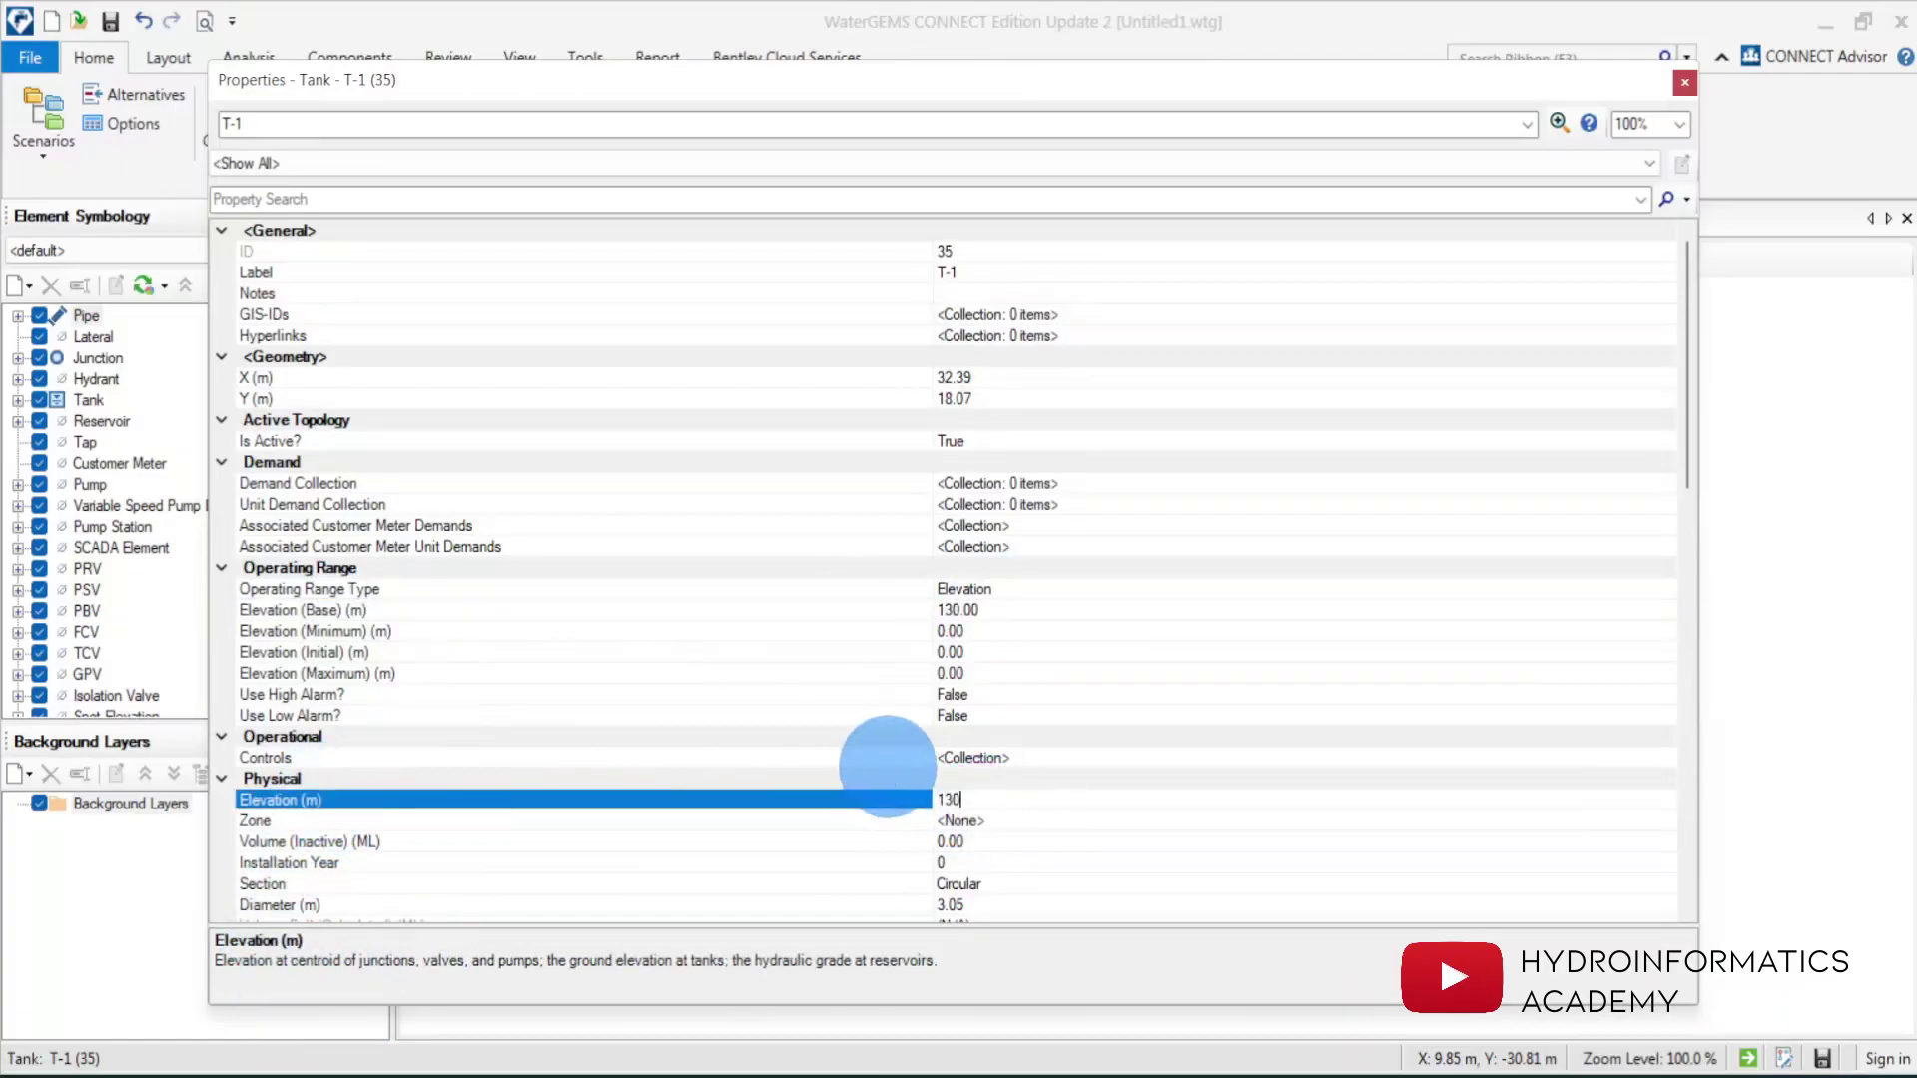
left_click(837, 637)
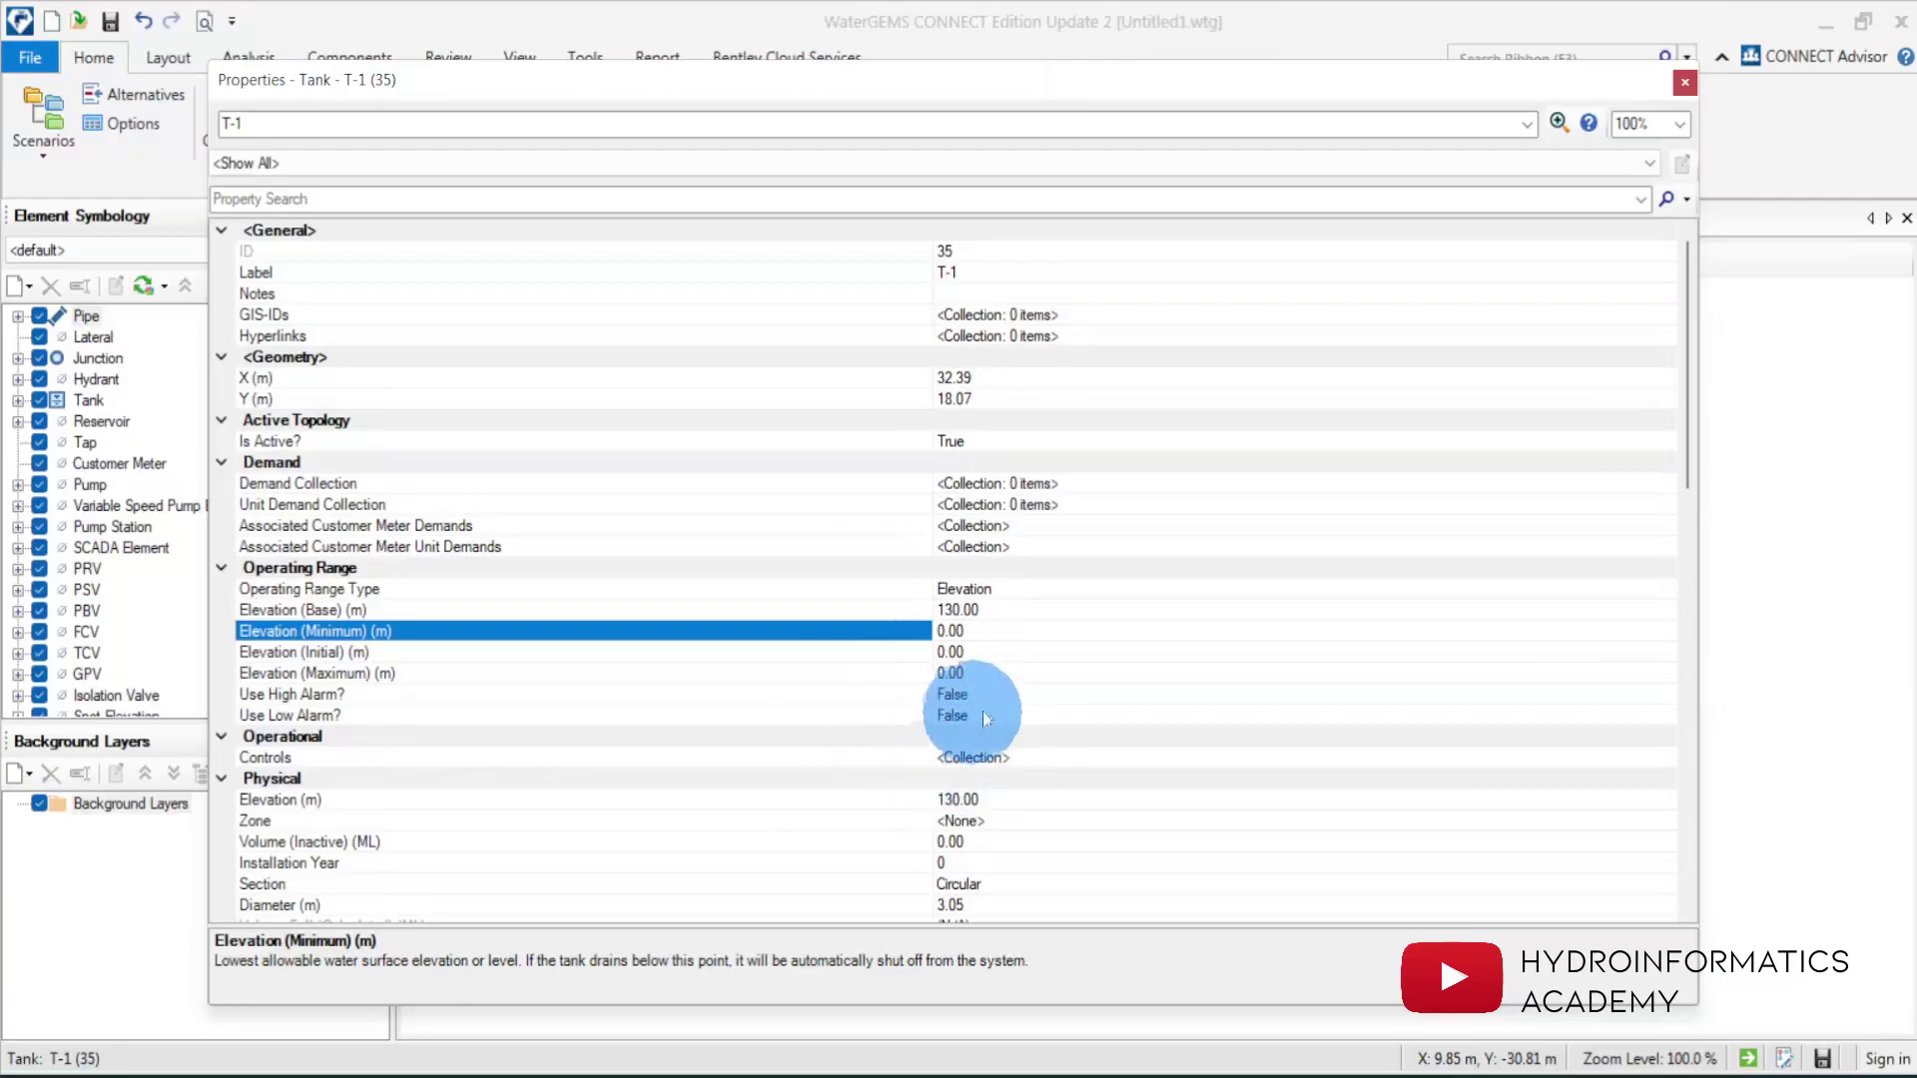
scroll(987, 717, "down", 4)
scroll(1001, 693, "up", 2)
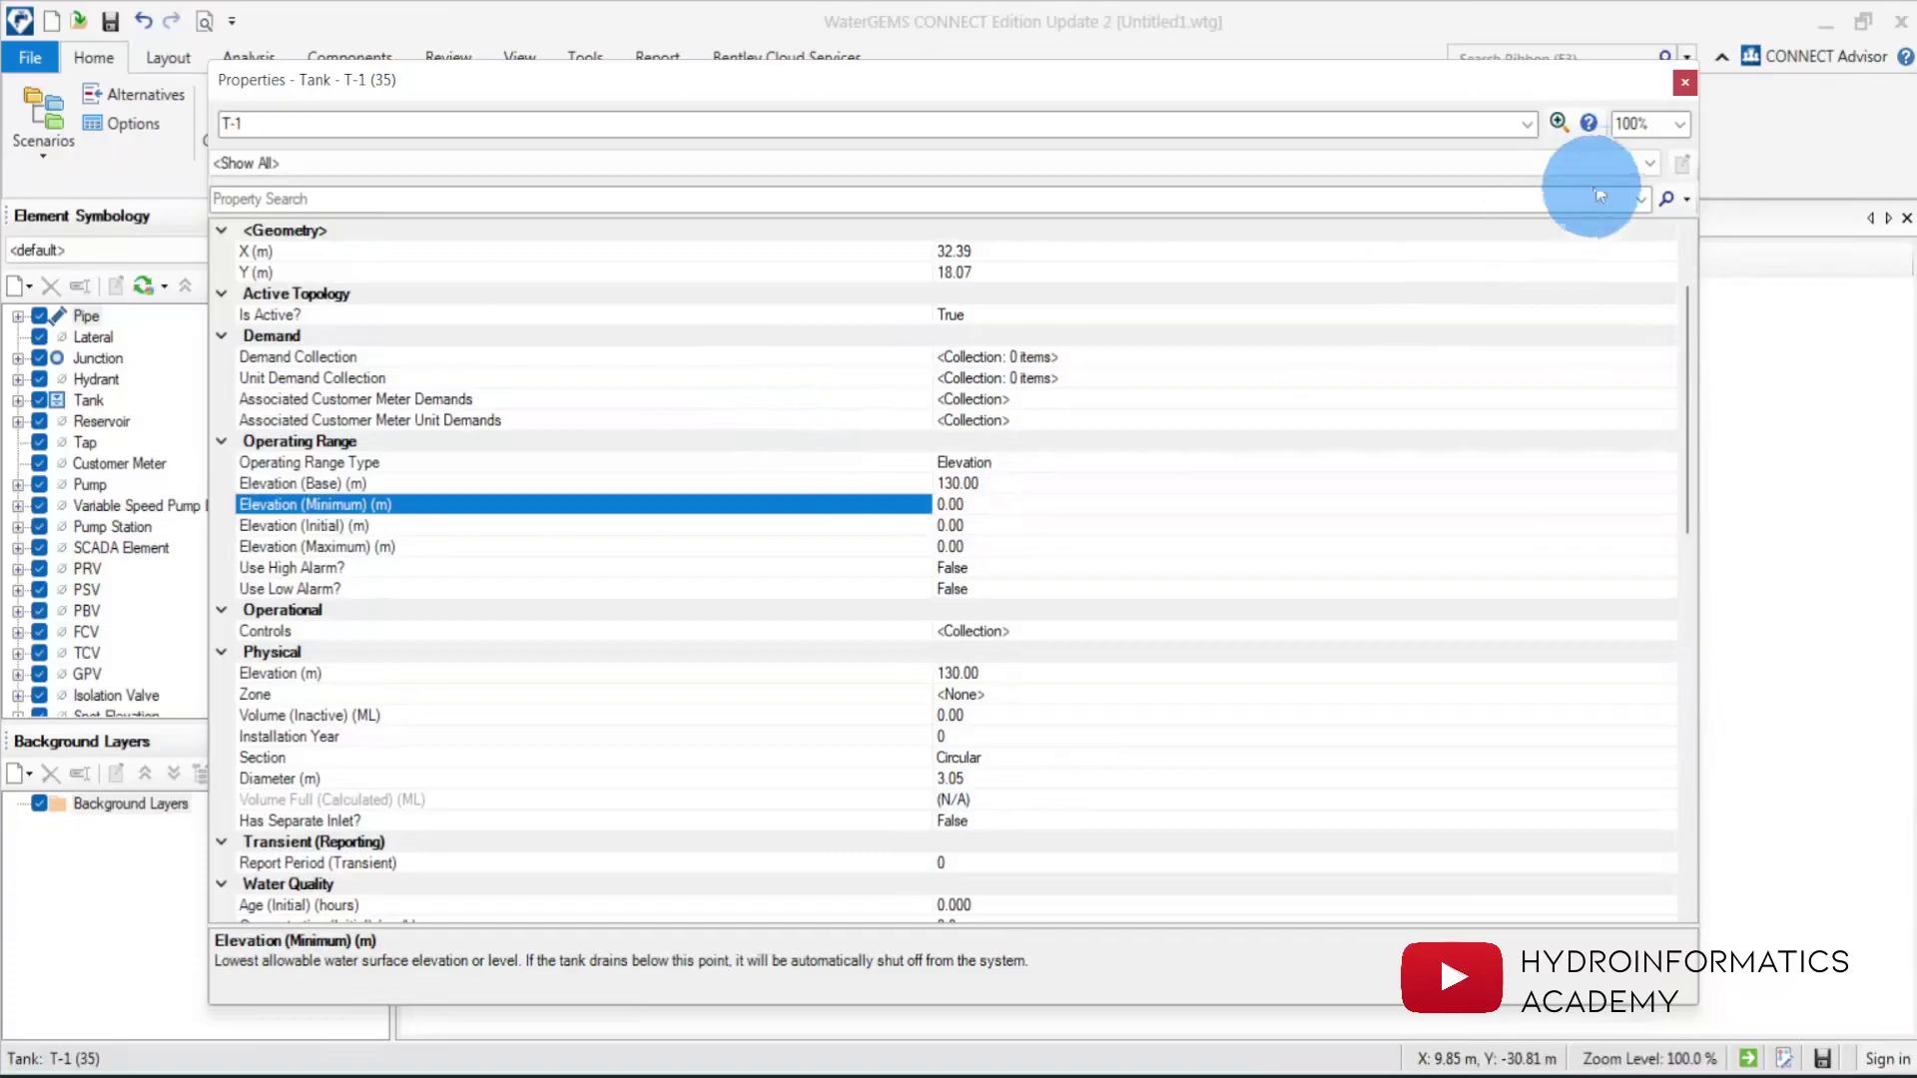
left_click(1684, 82)
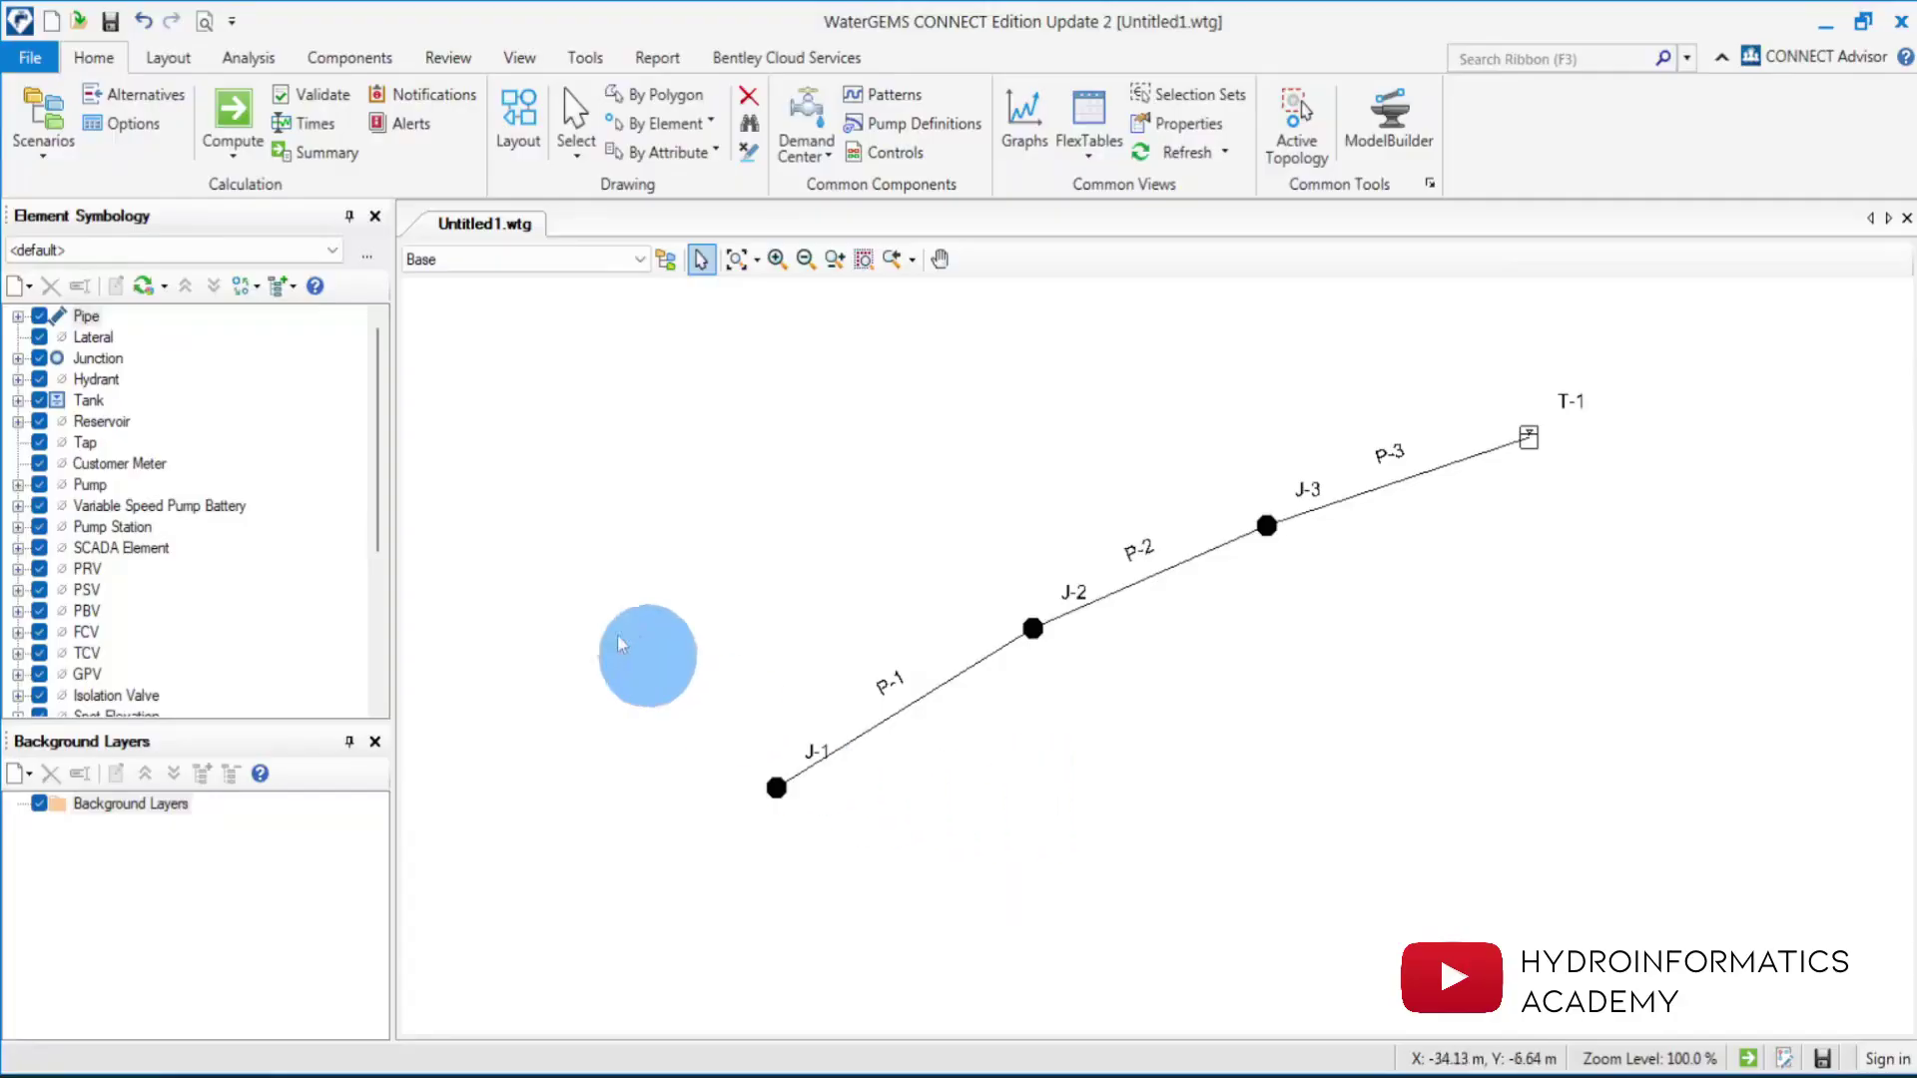
Validate the model and review the resulting user notifications.
left_click(328, 95)
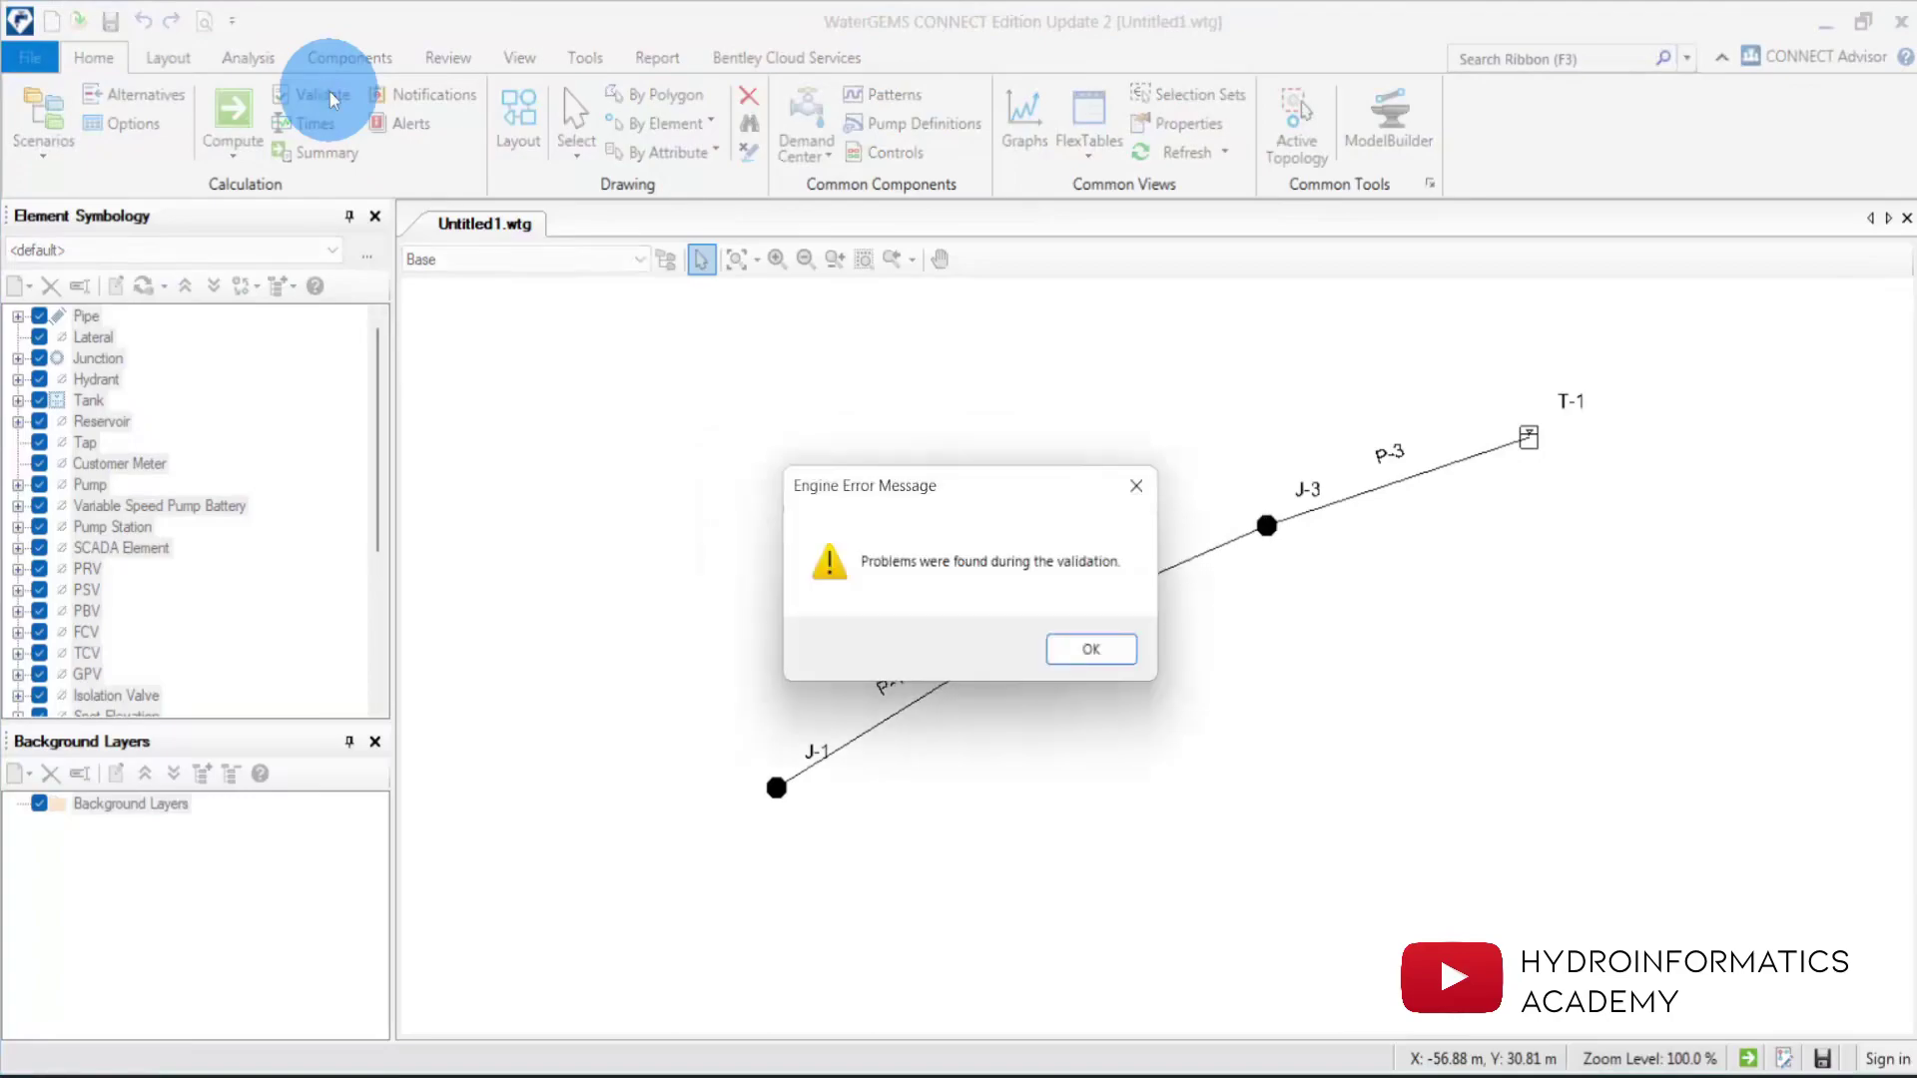
left_click(1108, 649)
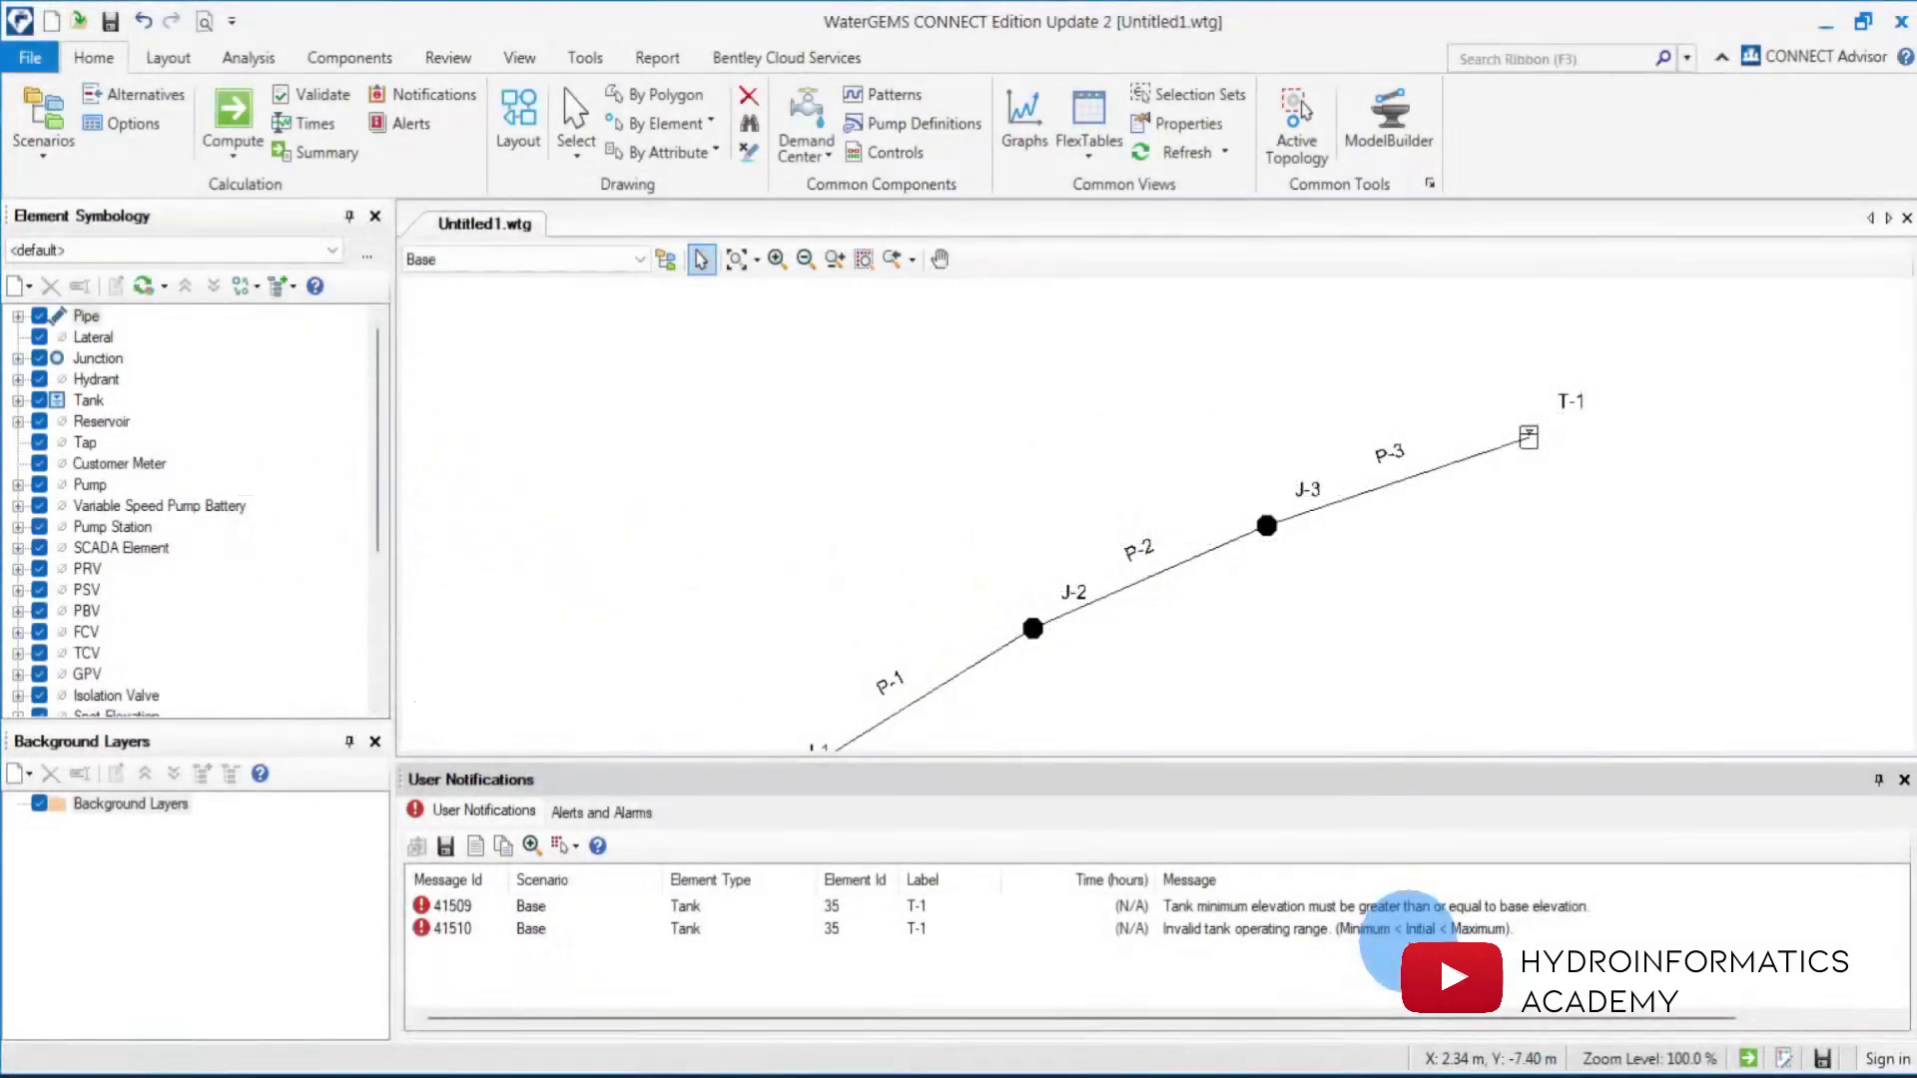
left_click(1426, 931)
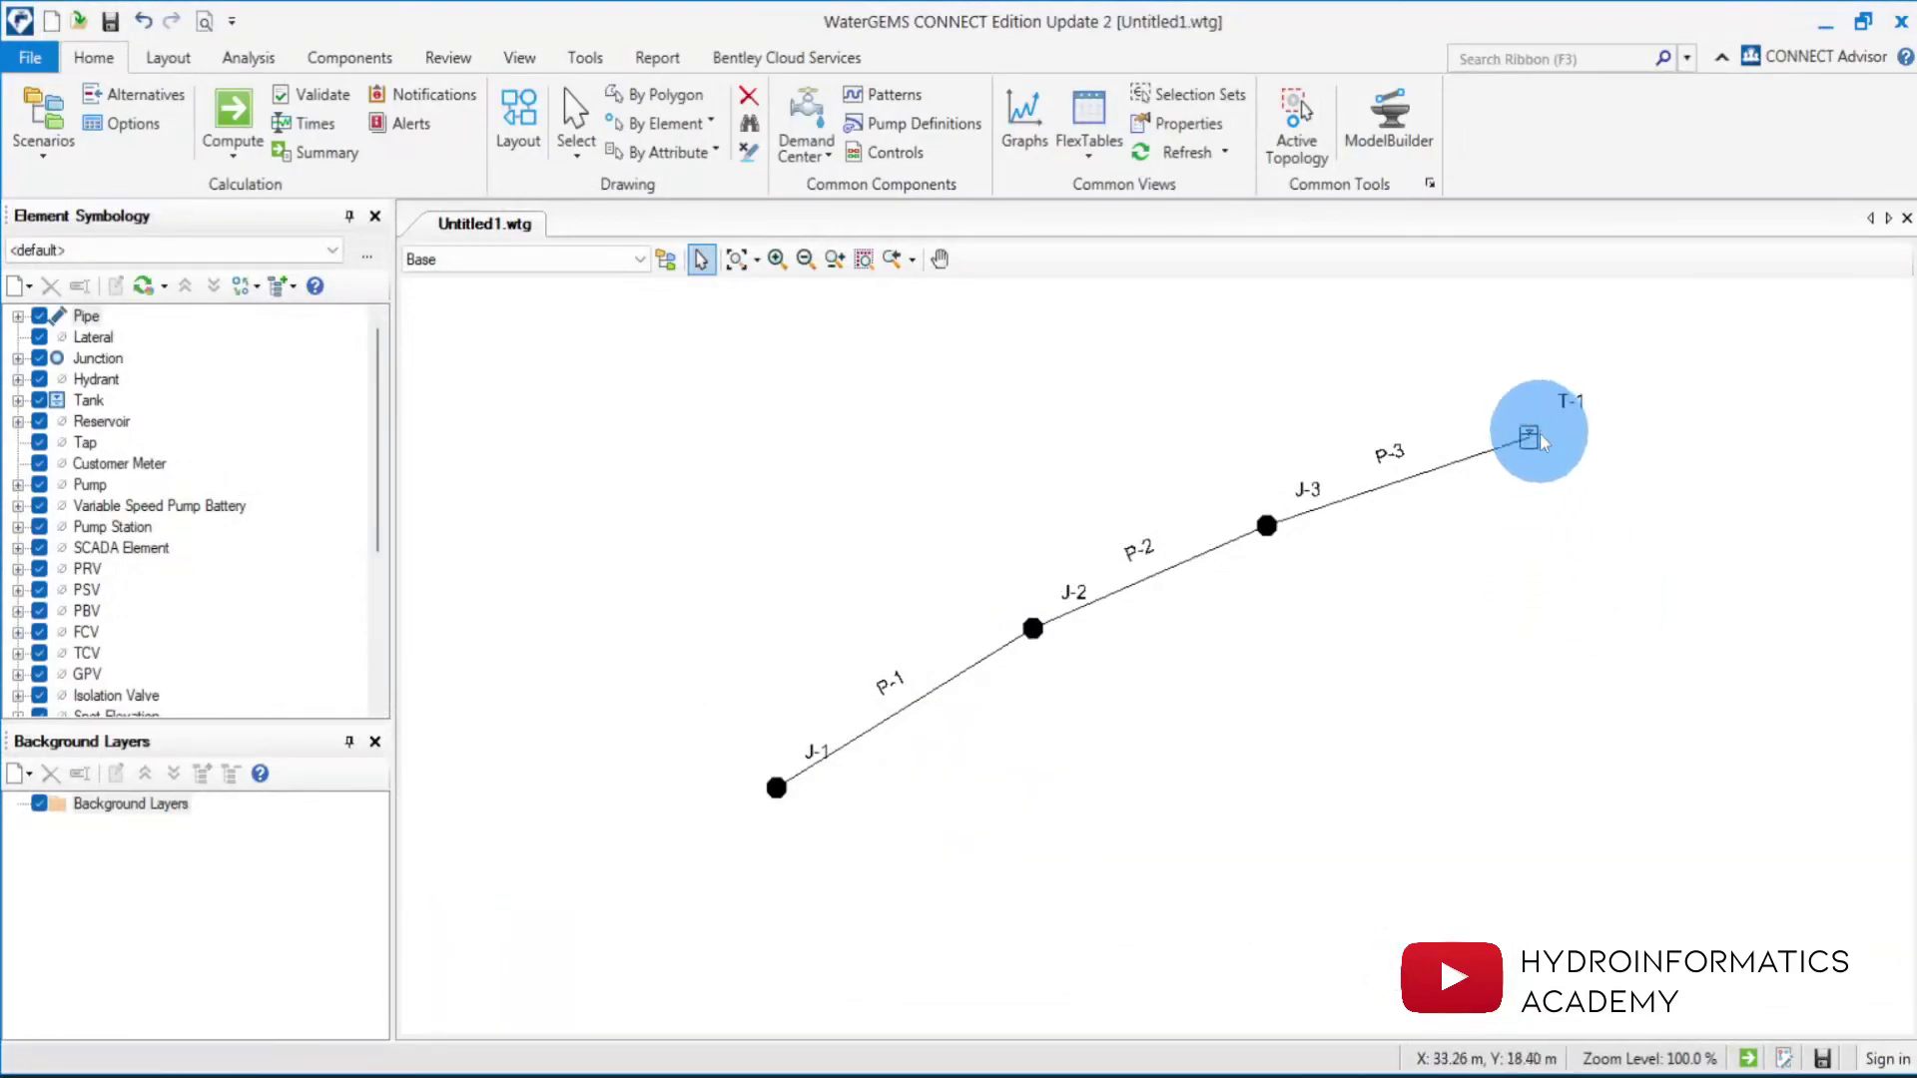
Reopen tank T-1's properties and set its operating-range minimum elevation to 0.3 m.
double_click(1529, 439)
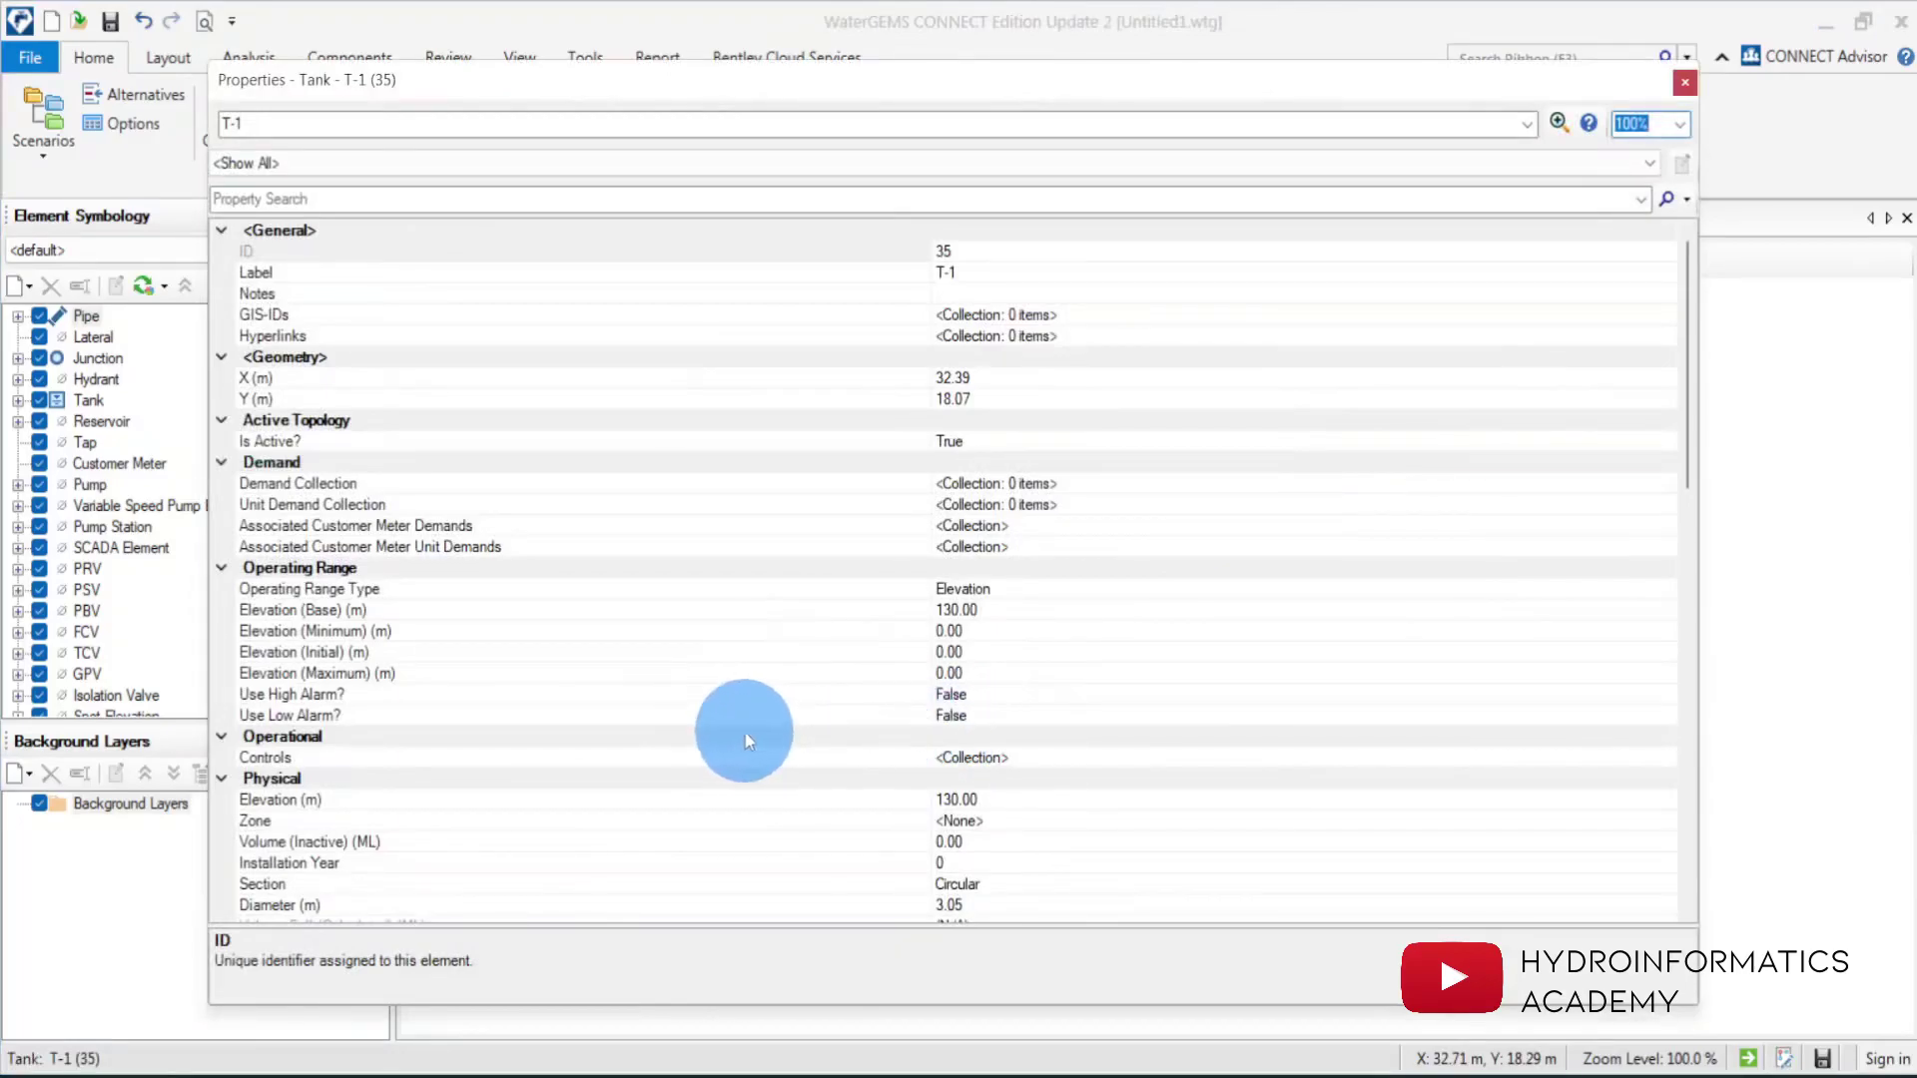
left_click(343, 607)
left_click(422, 587)
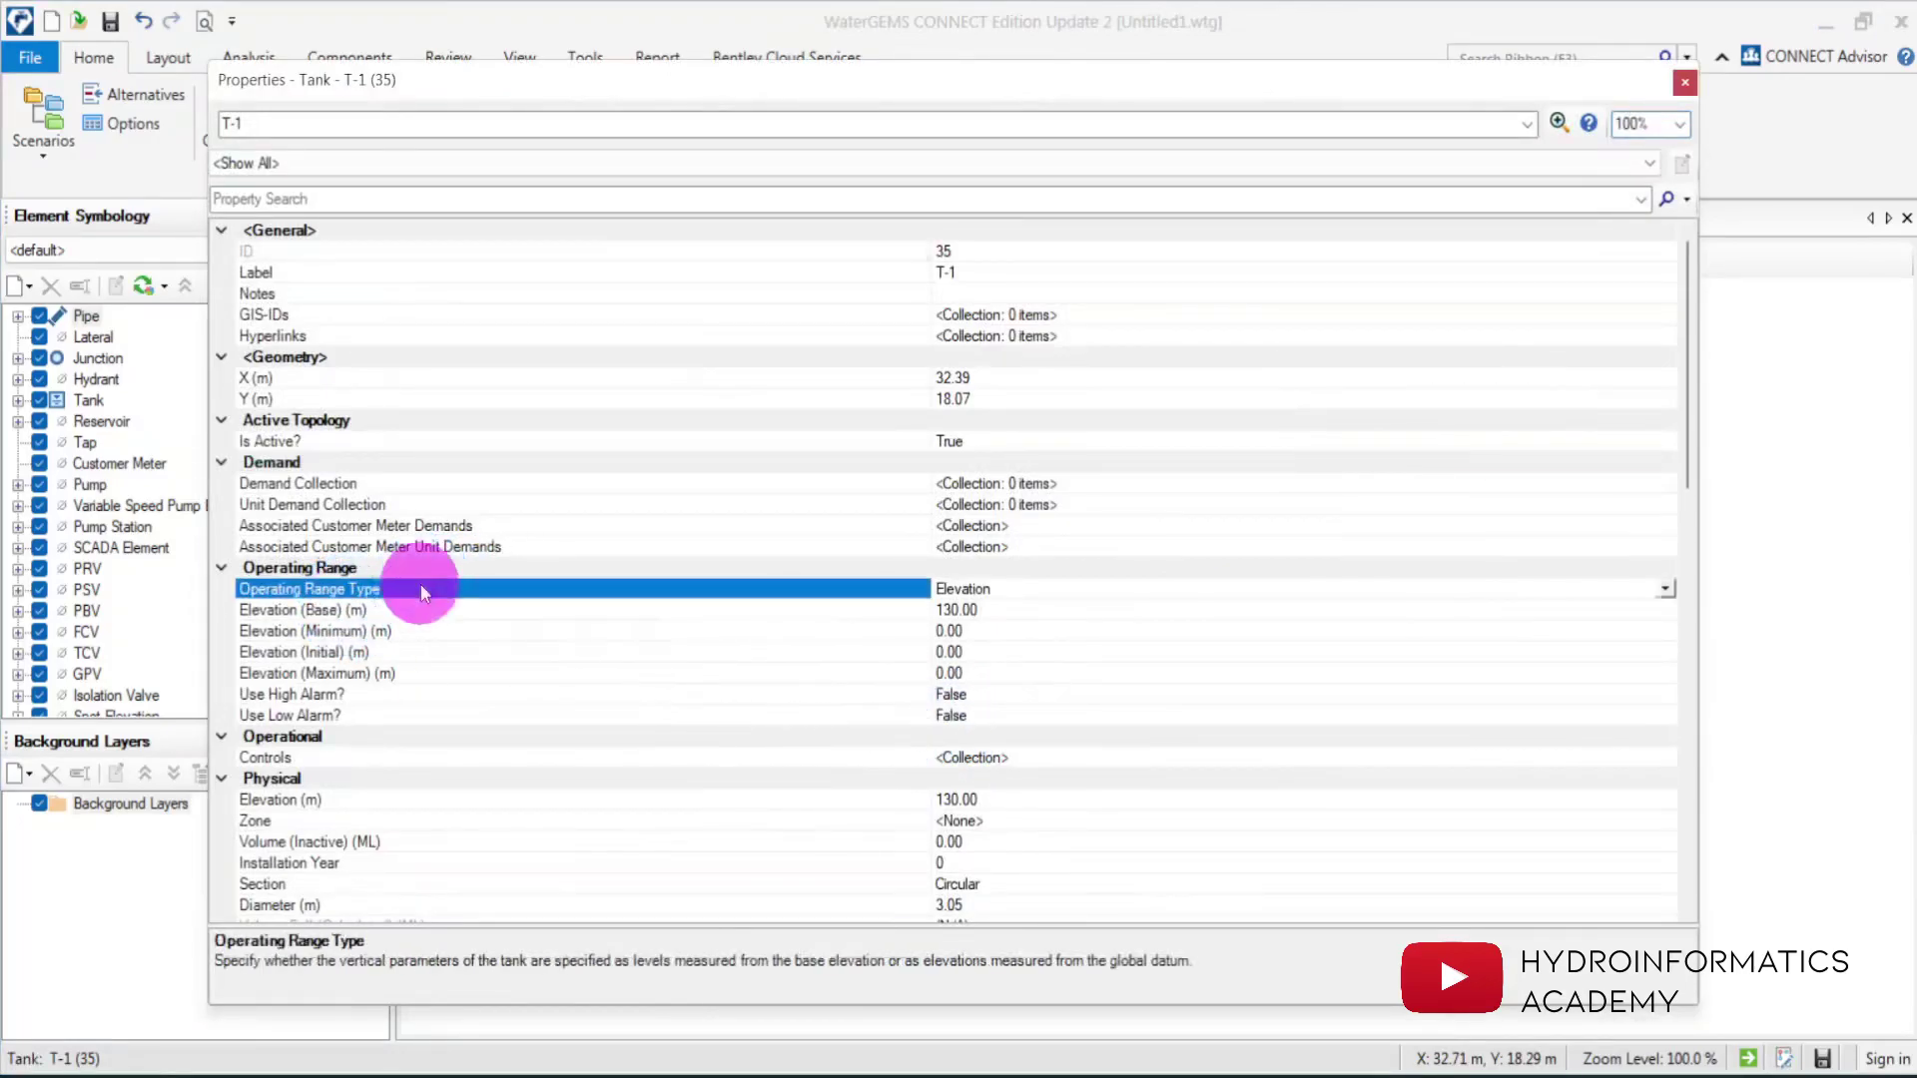
left_click(375, 613)
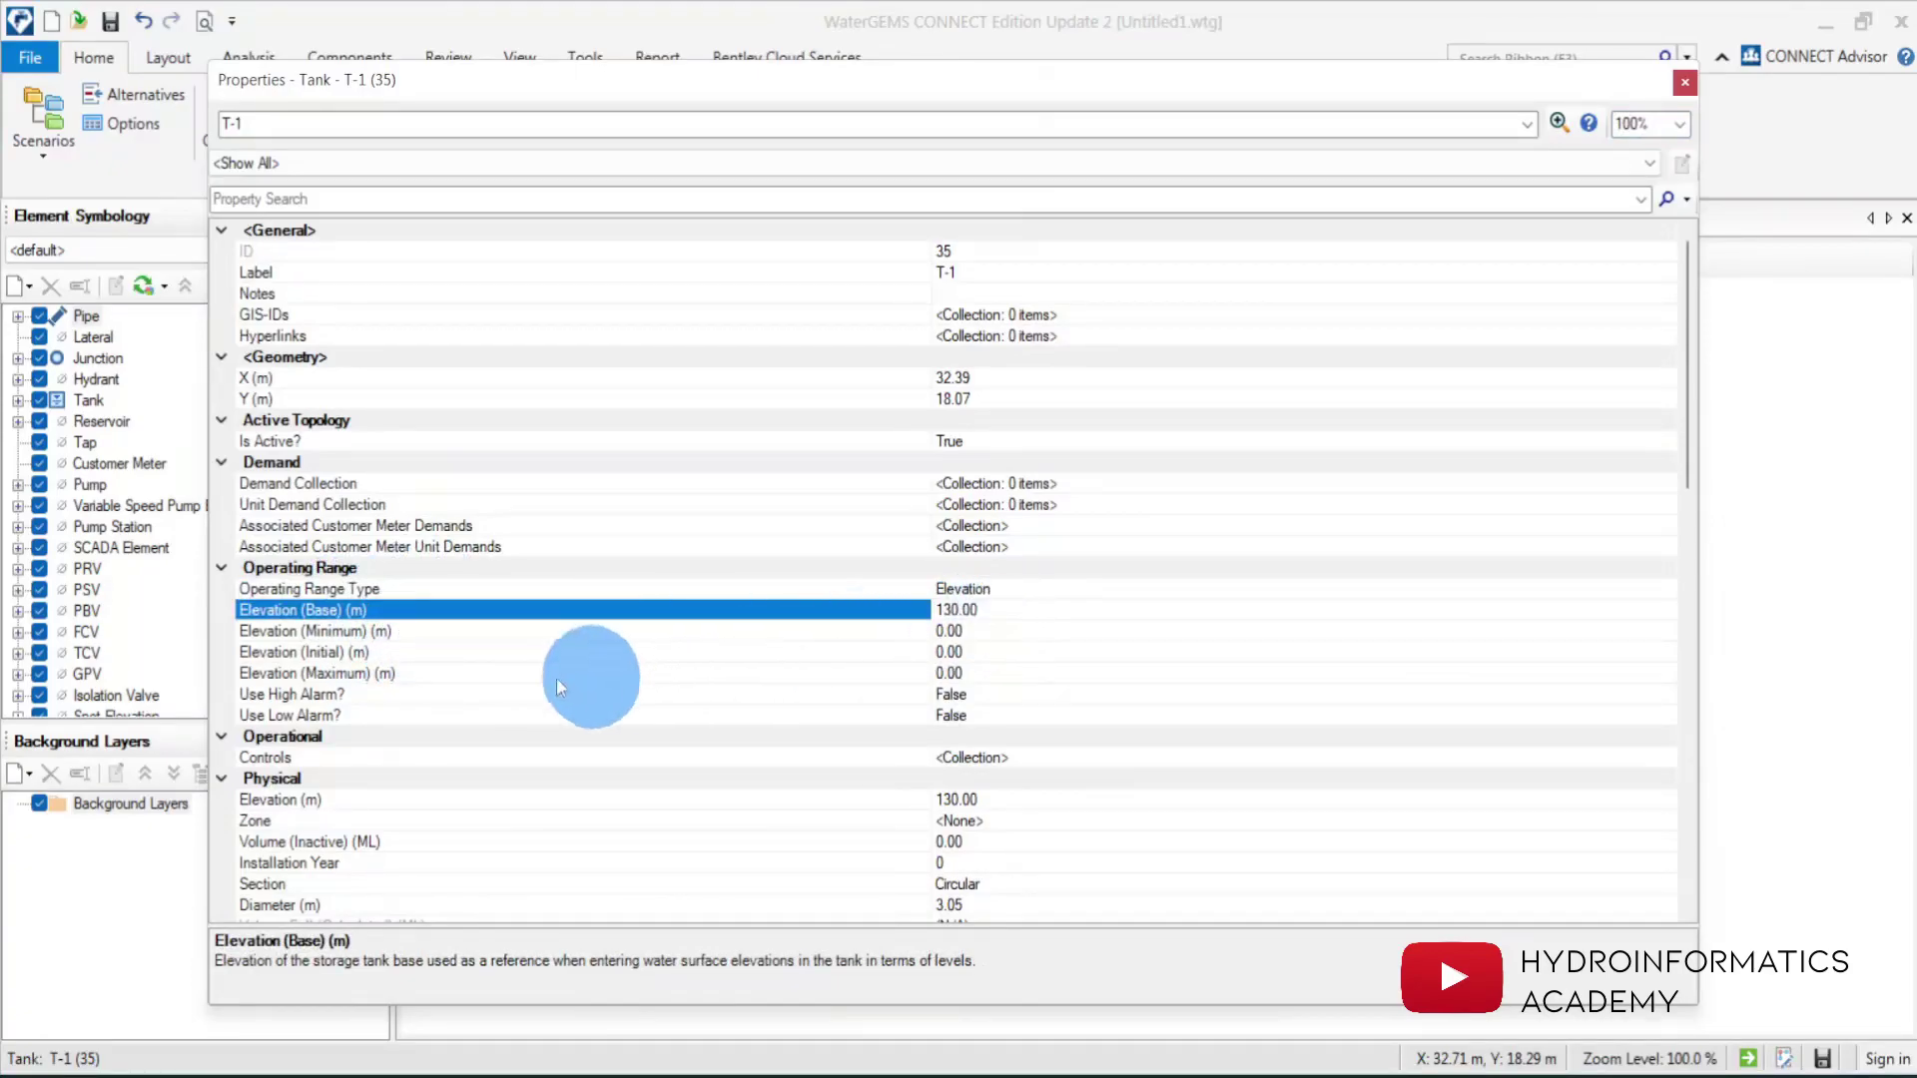
left_click(367, 633)
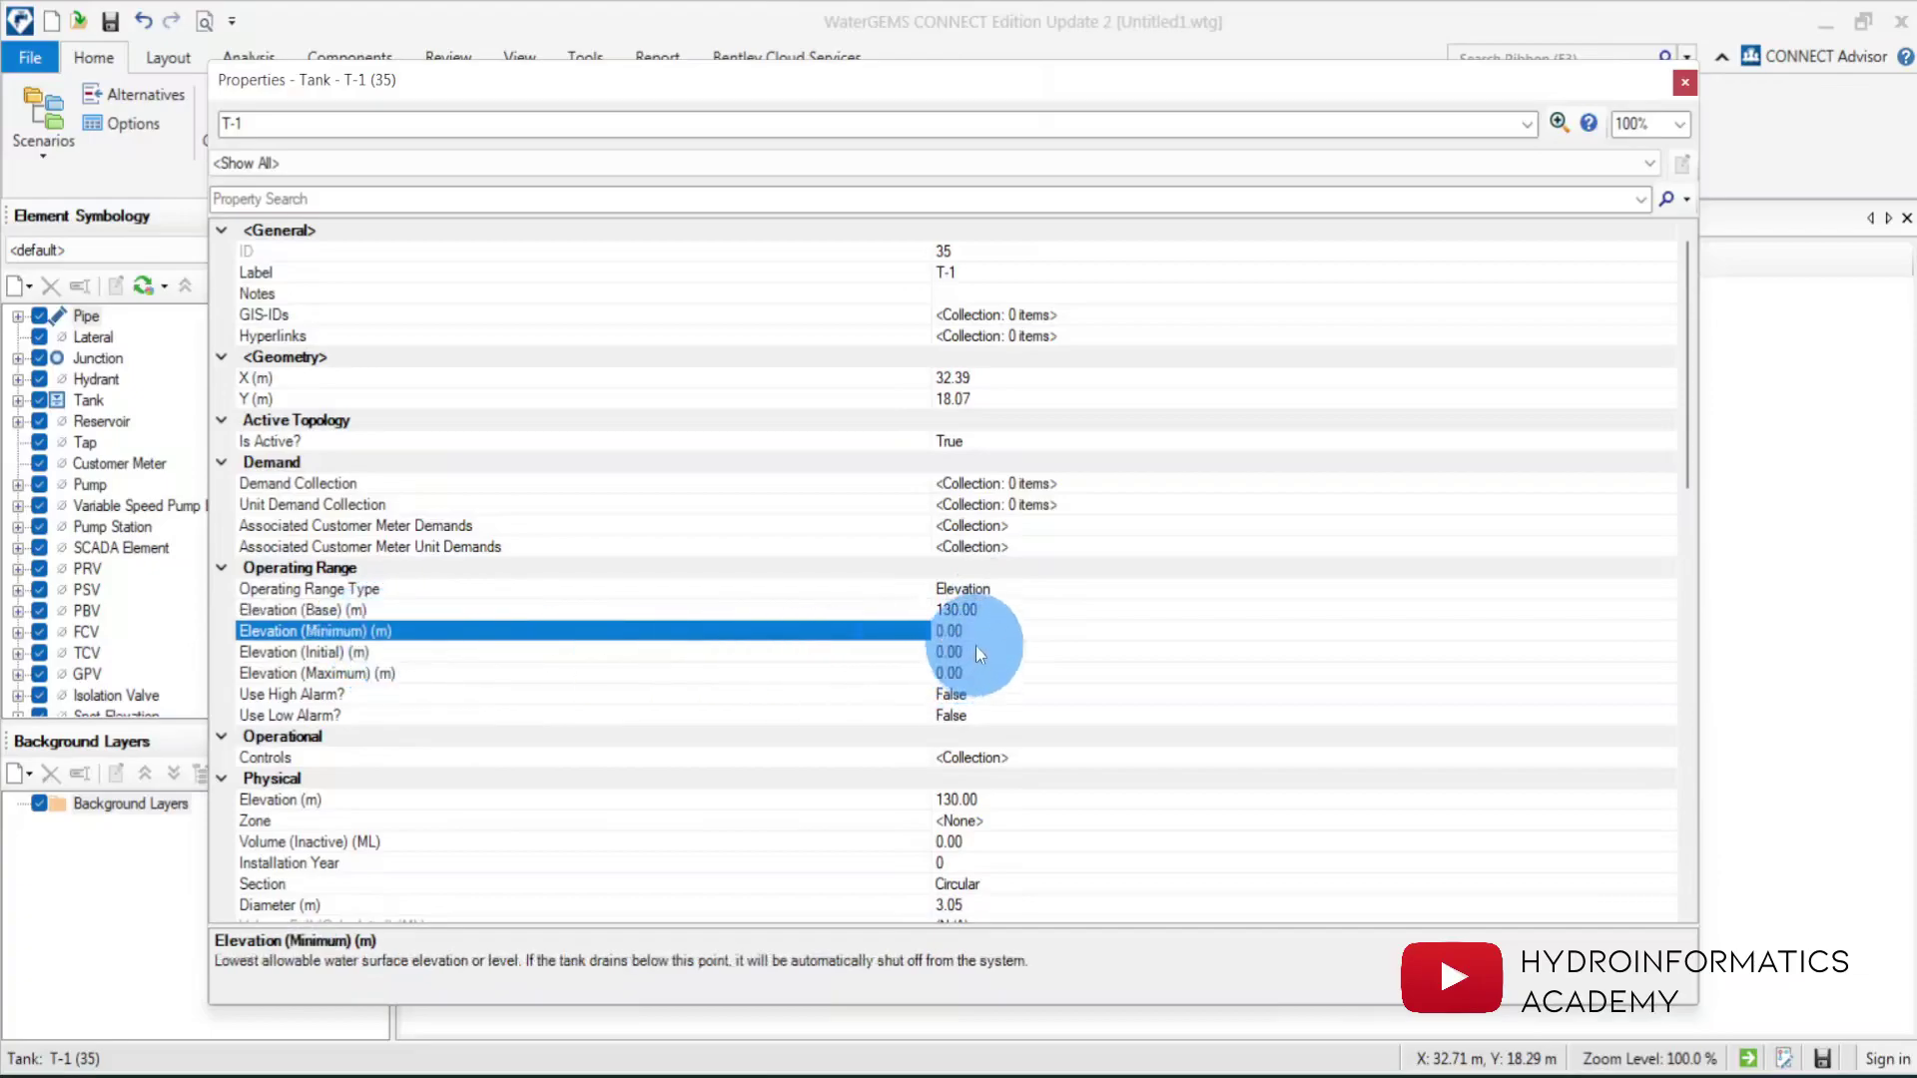
right_click(884, 633)
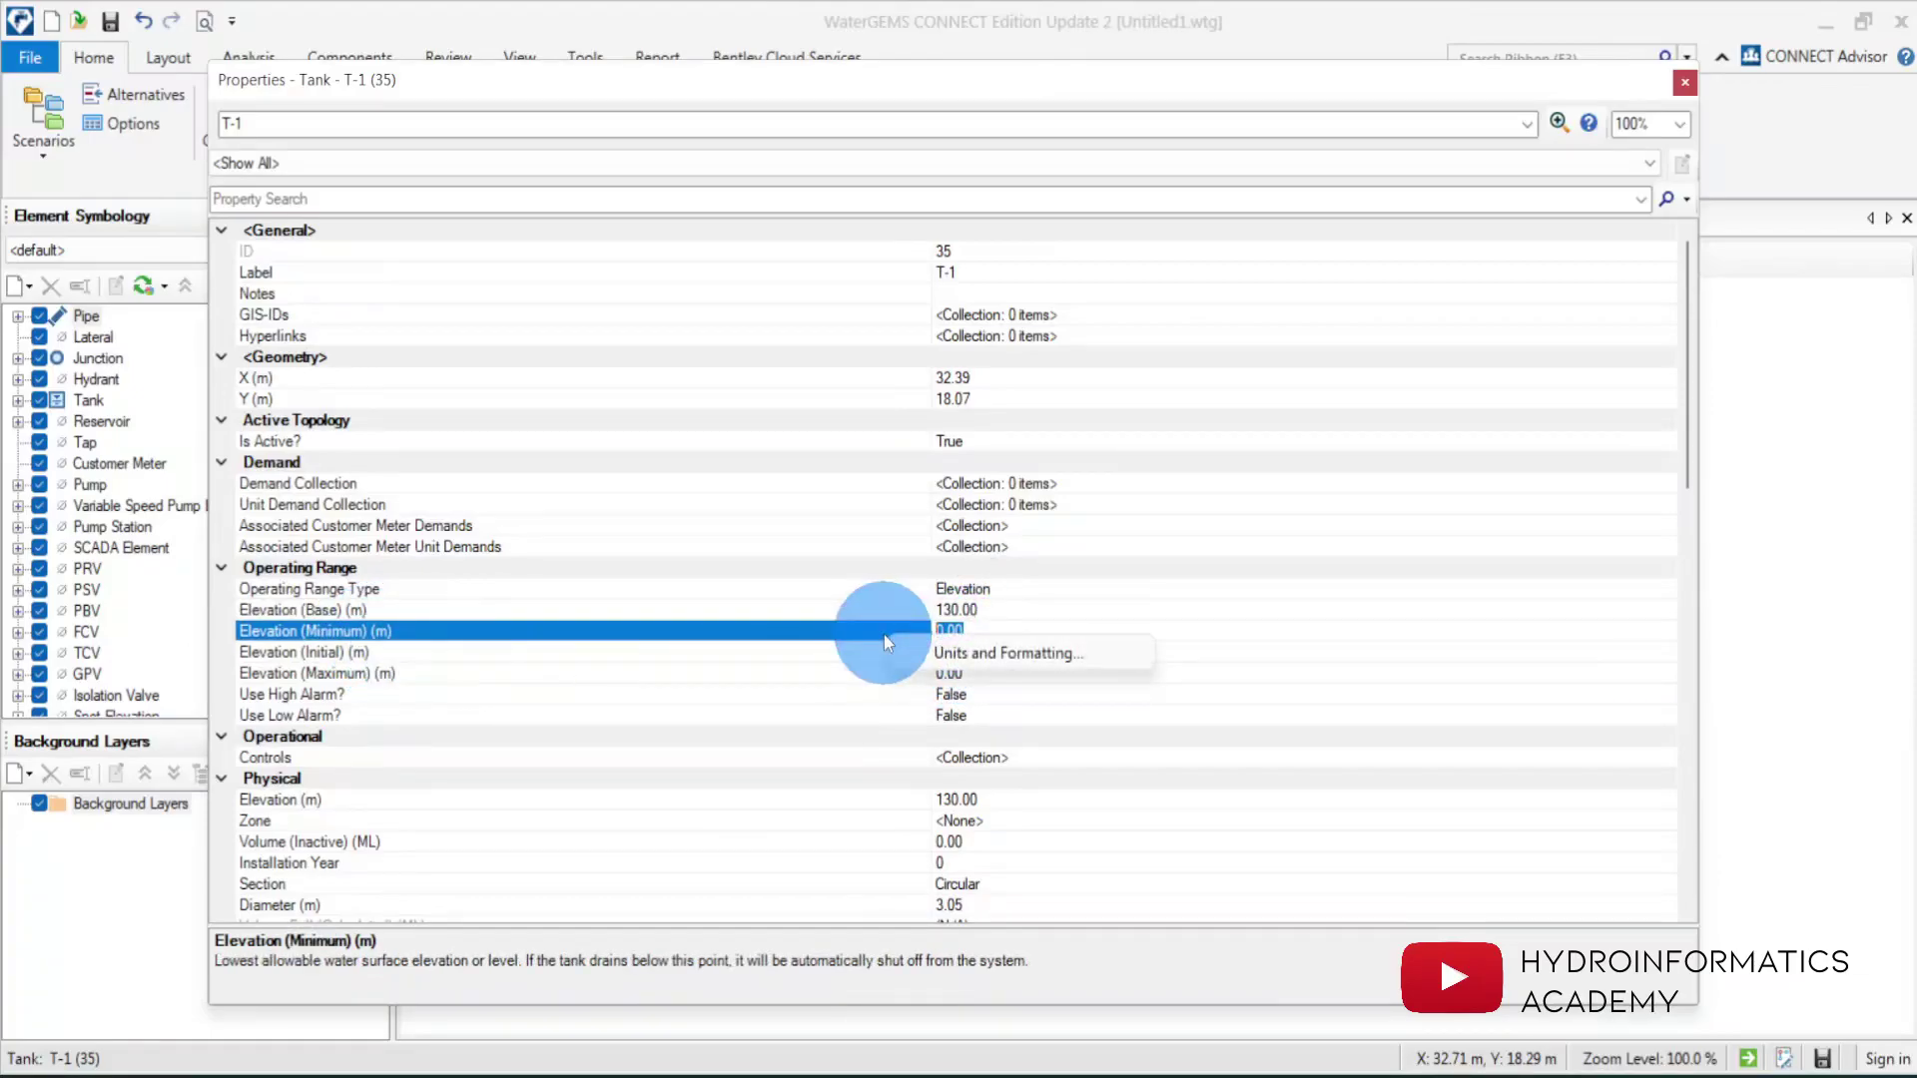
left_click(786, 642)
left_click(948, 631)
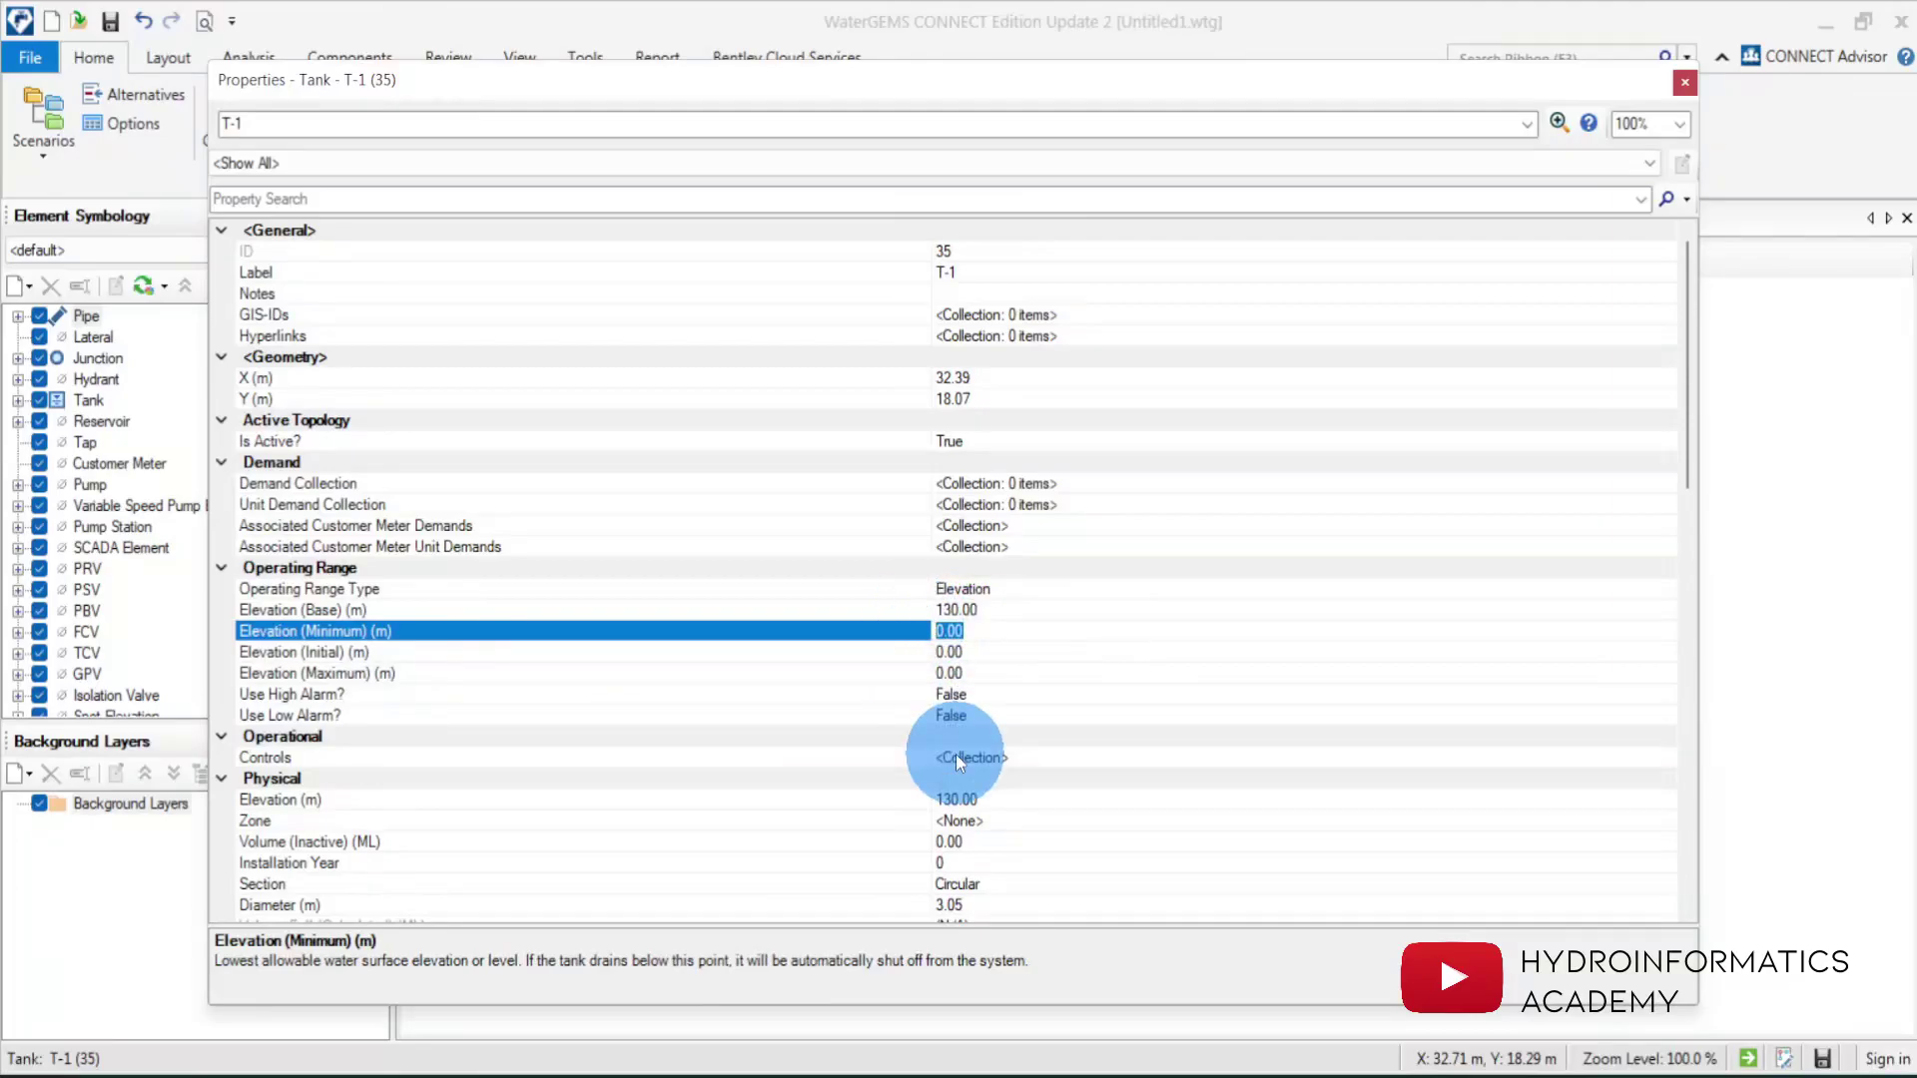
type("0.3")
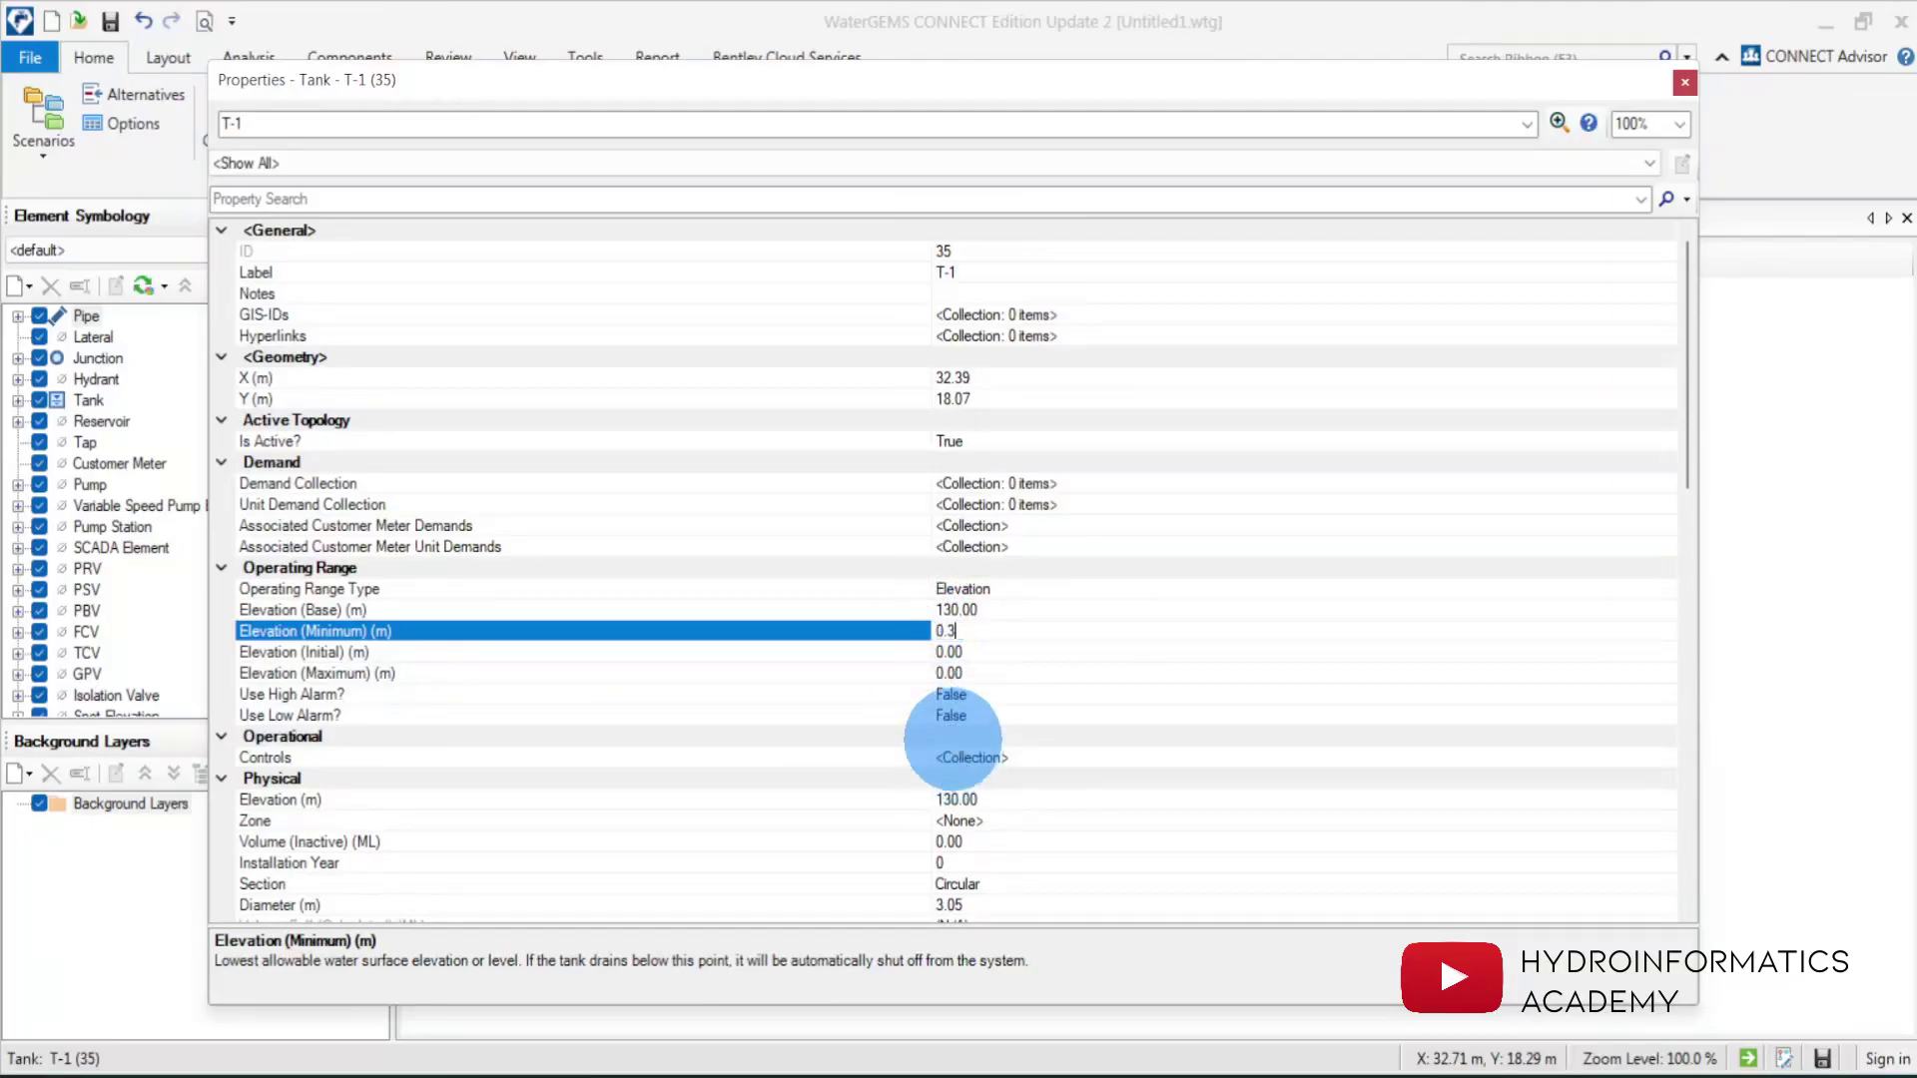
Set tank T-1's initial elevation to 3 m.
left_click(339, 652)
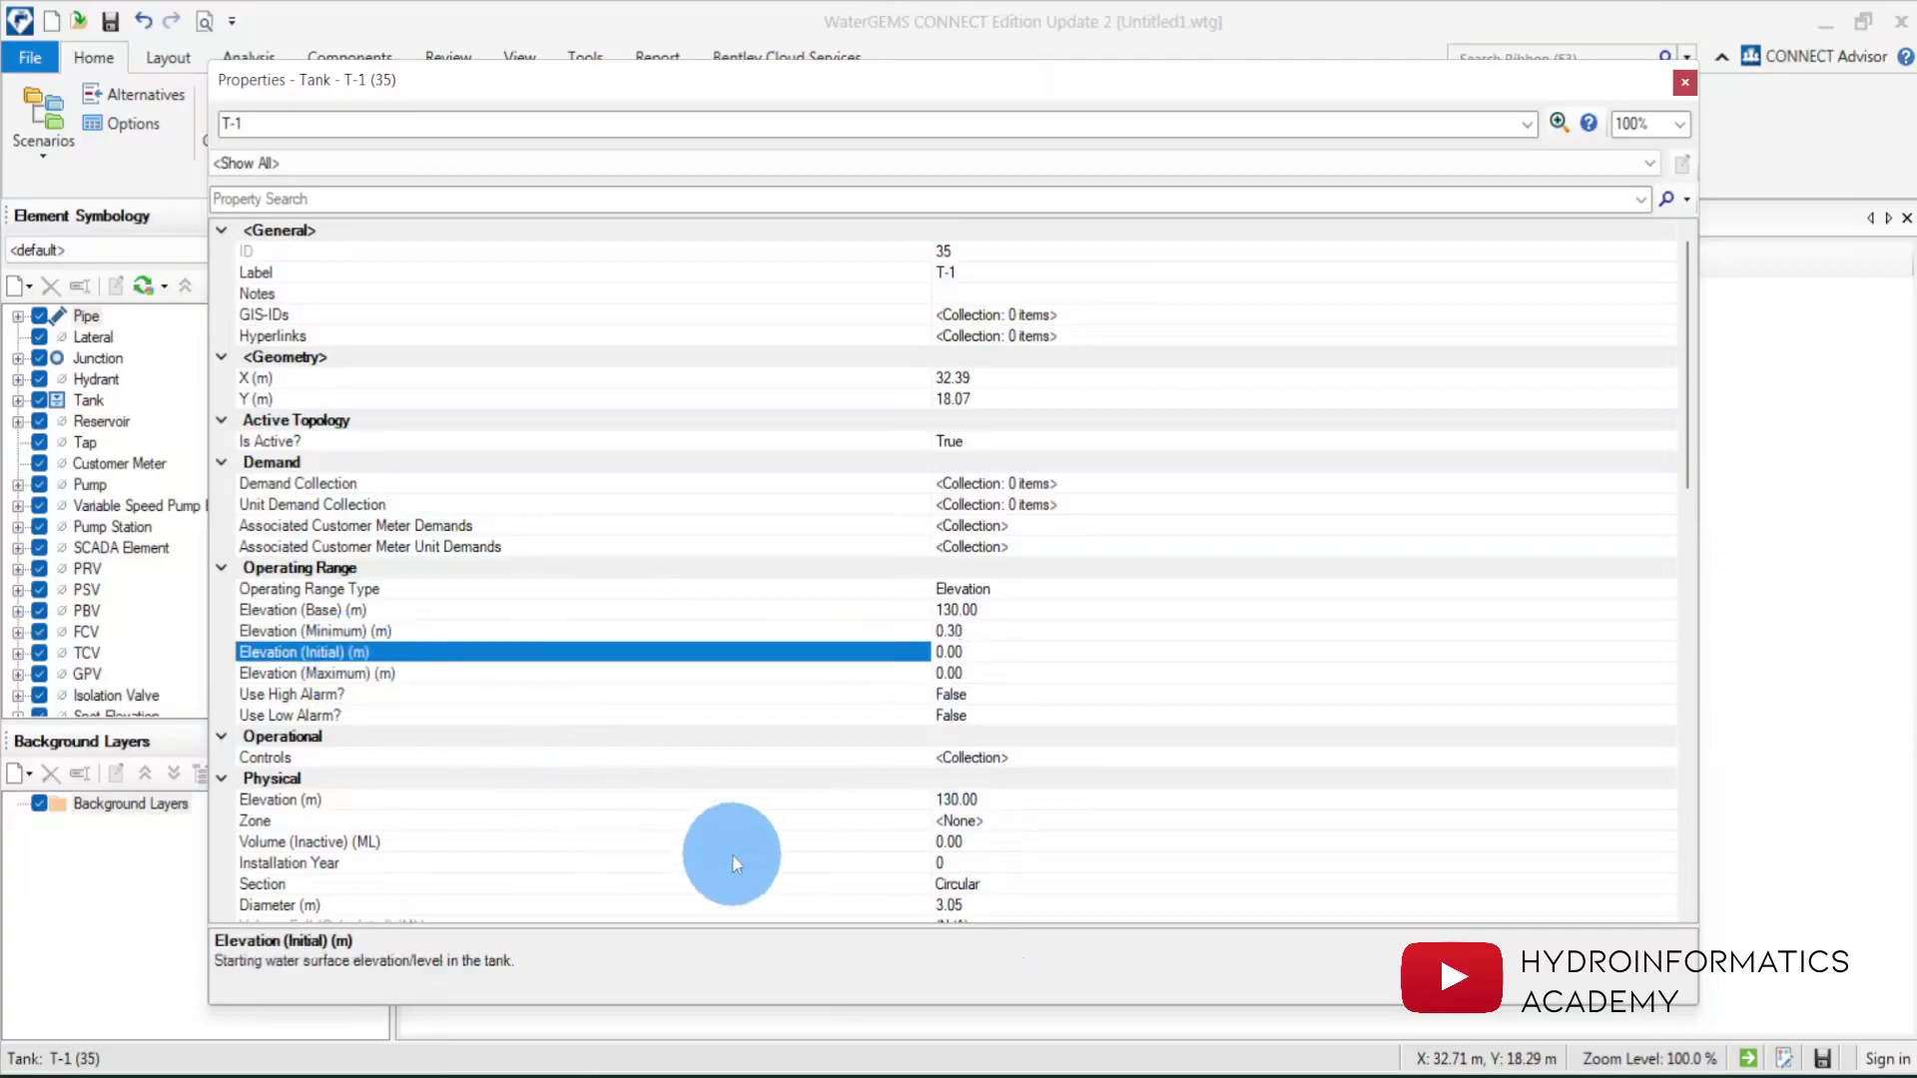
left_click(1003, 652)
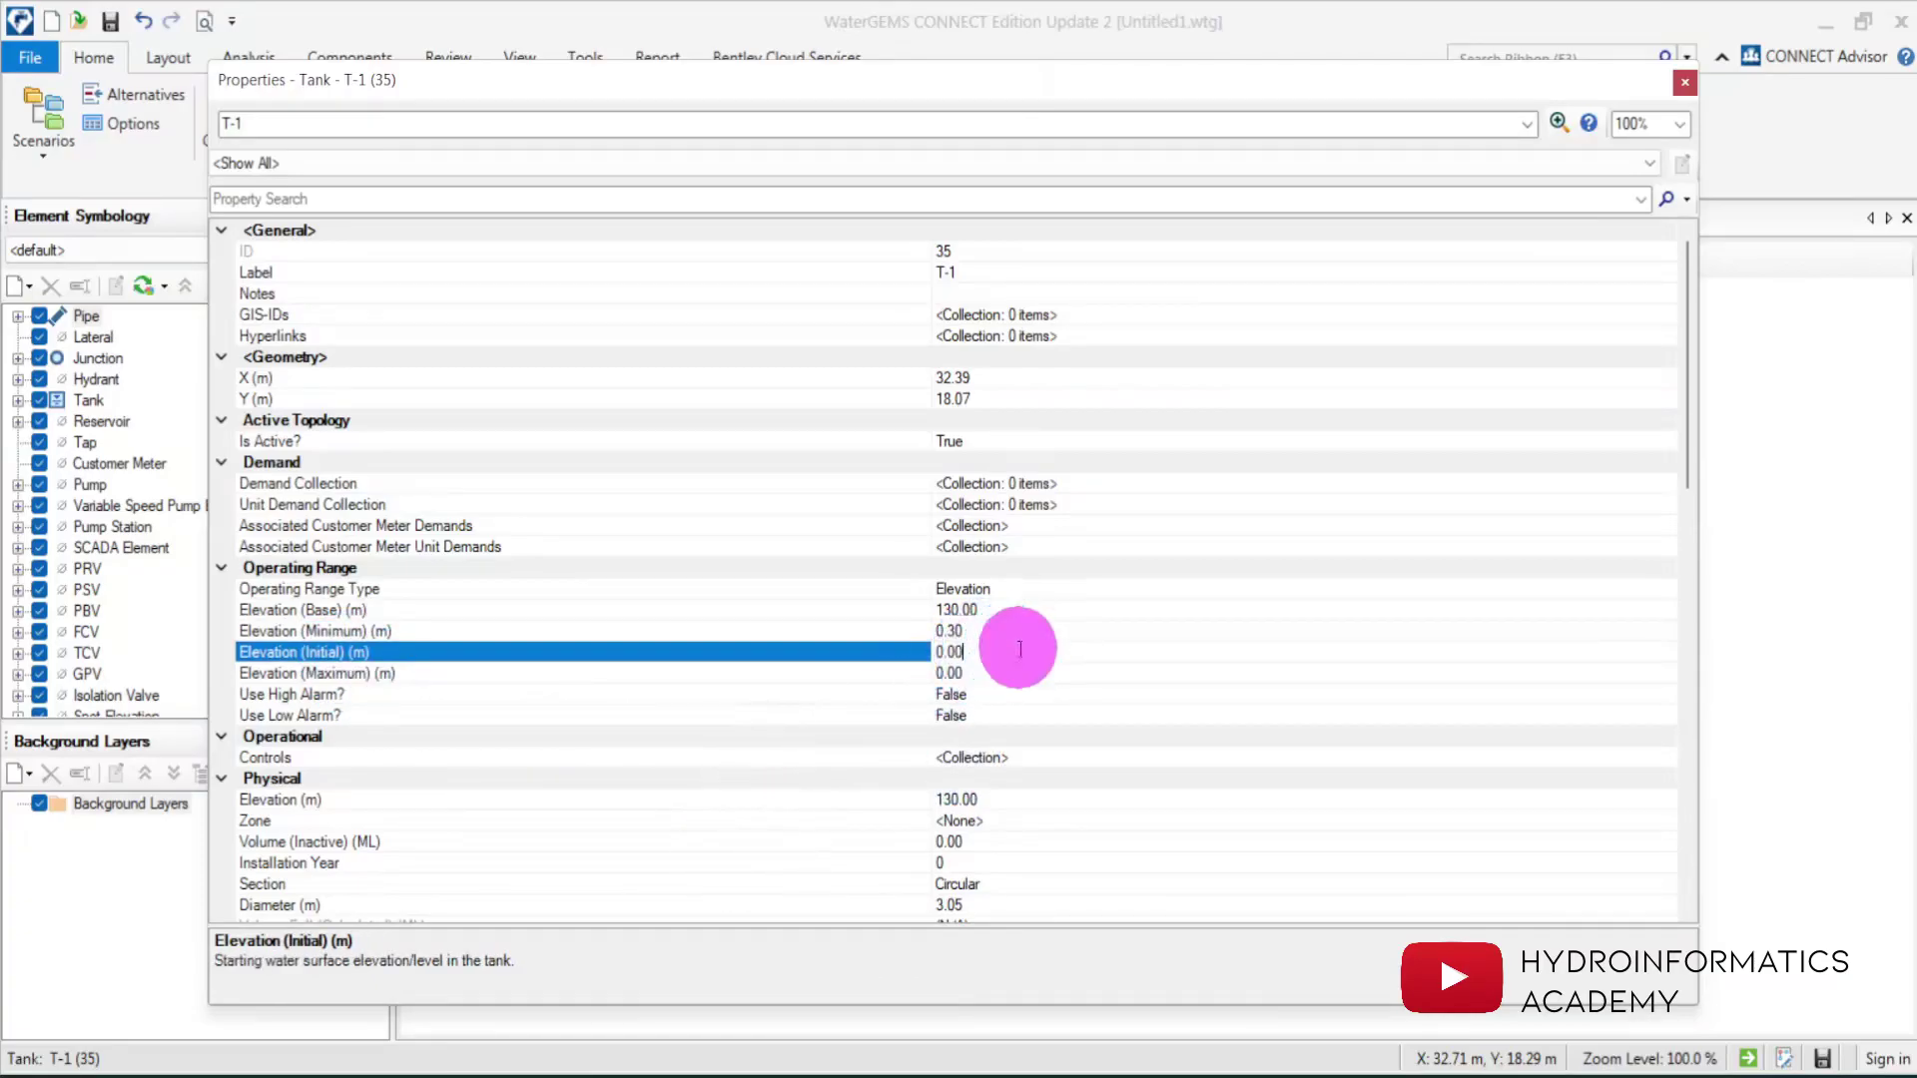
type("3")
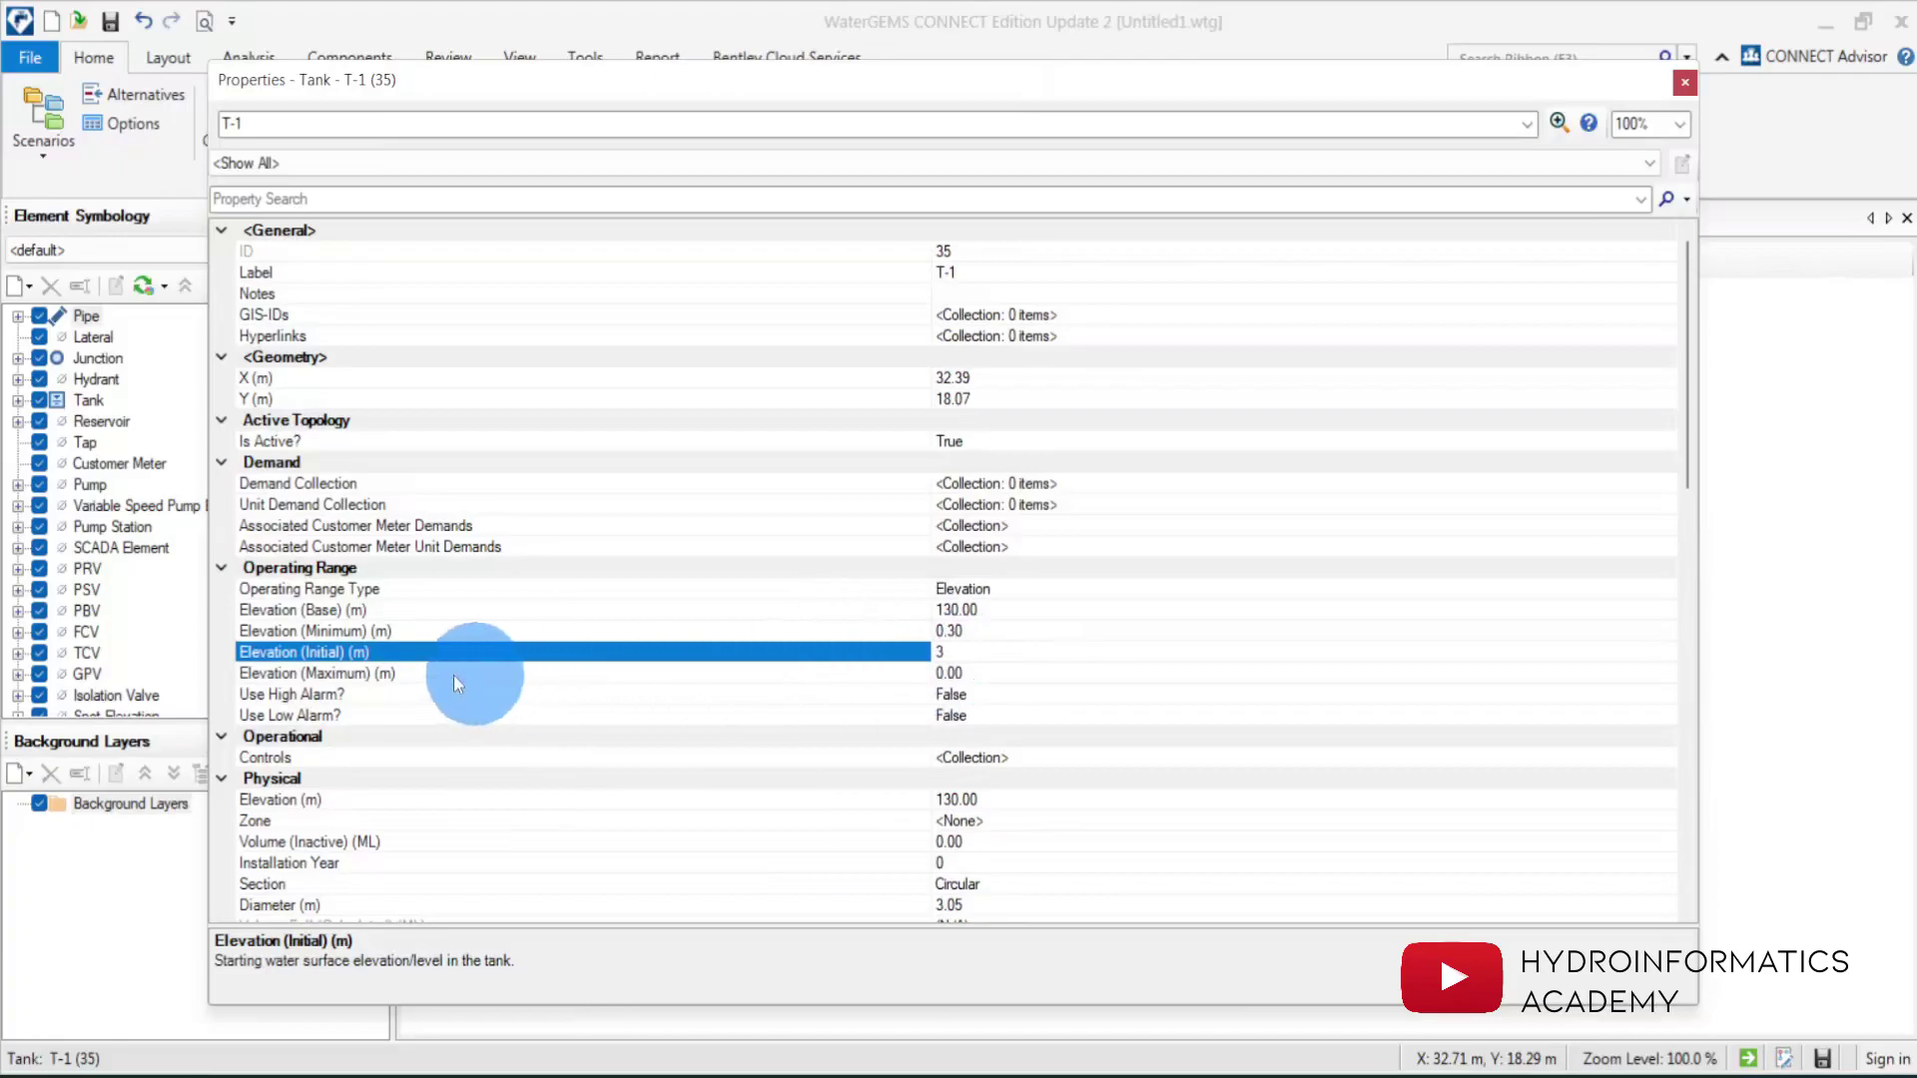
Set tank T-1's operating-range maximum elevation to 3.2 m and close its properties.
left_click(404, 674)
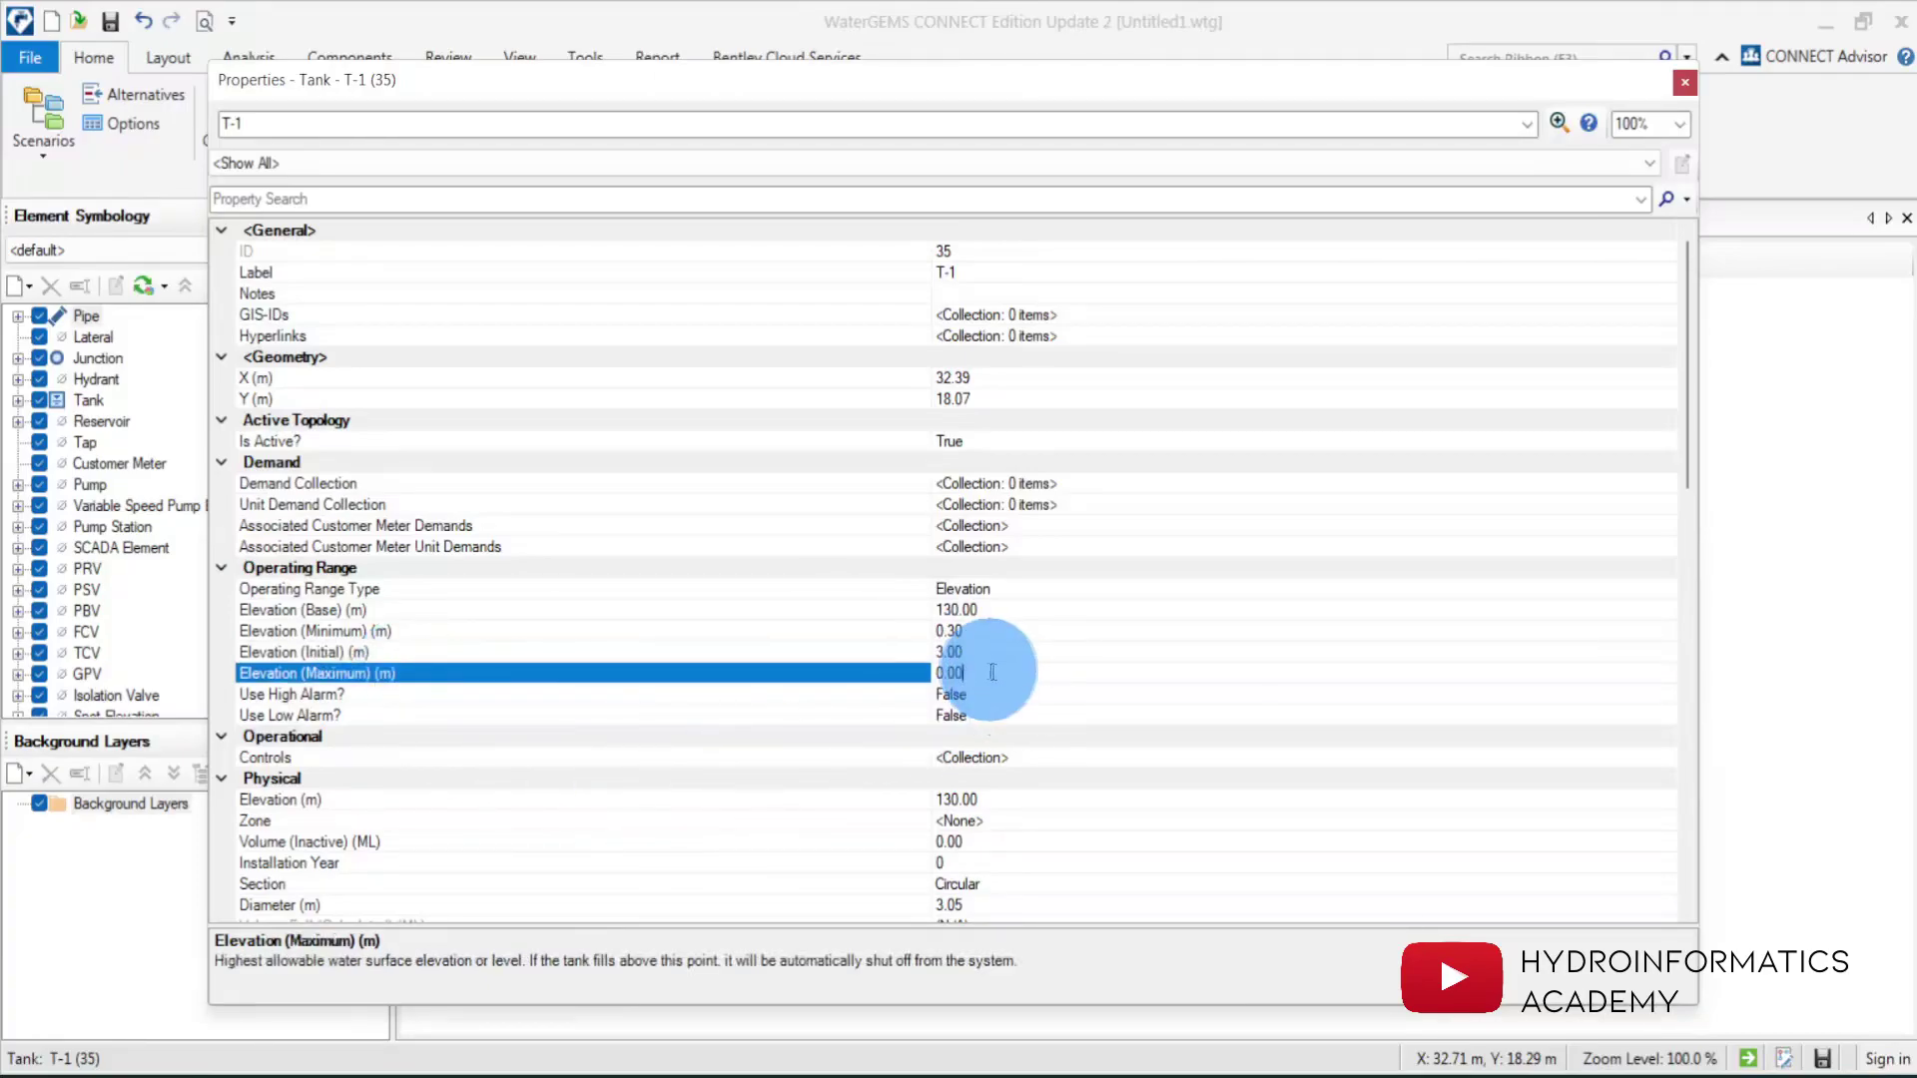
left_click_drag(992, 672, 847, 686)
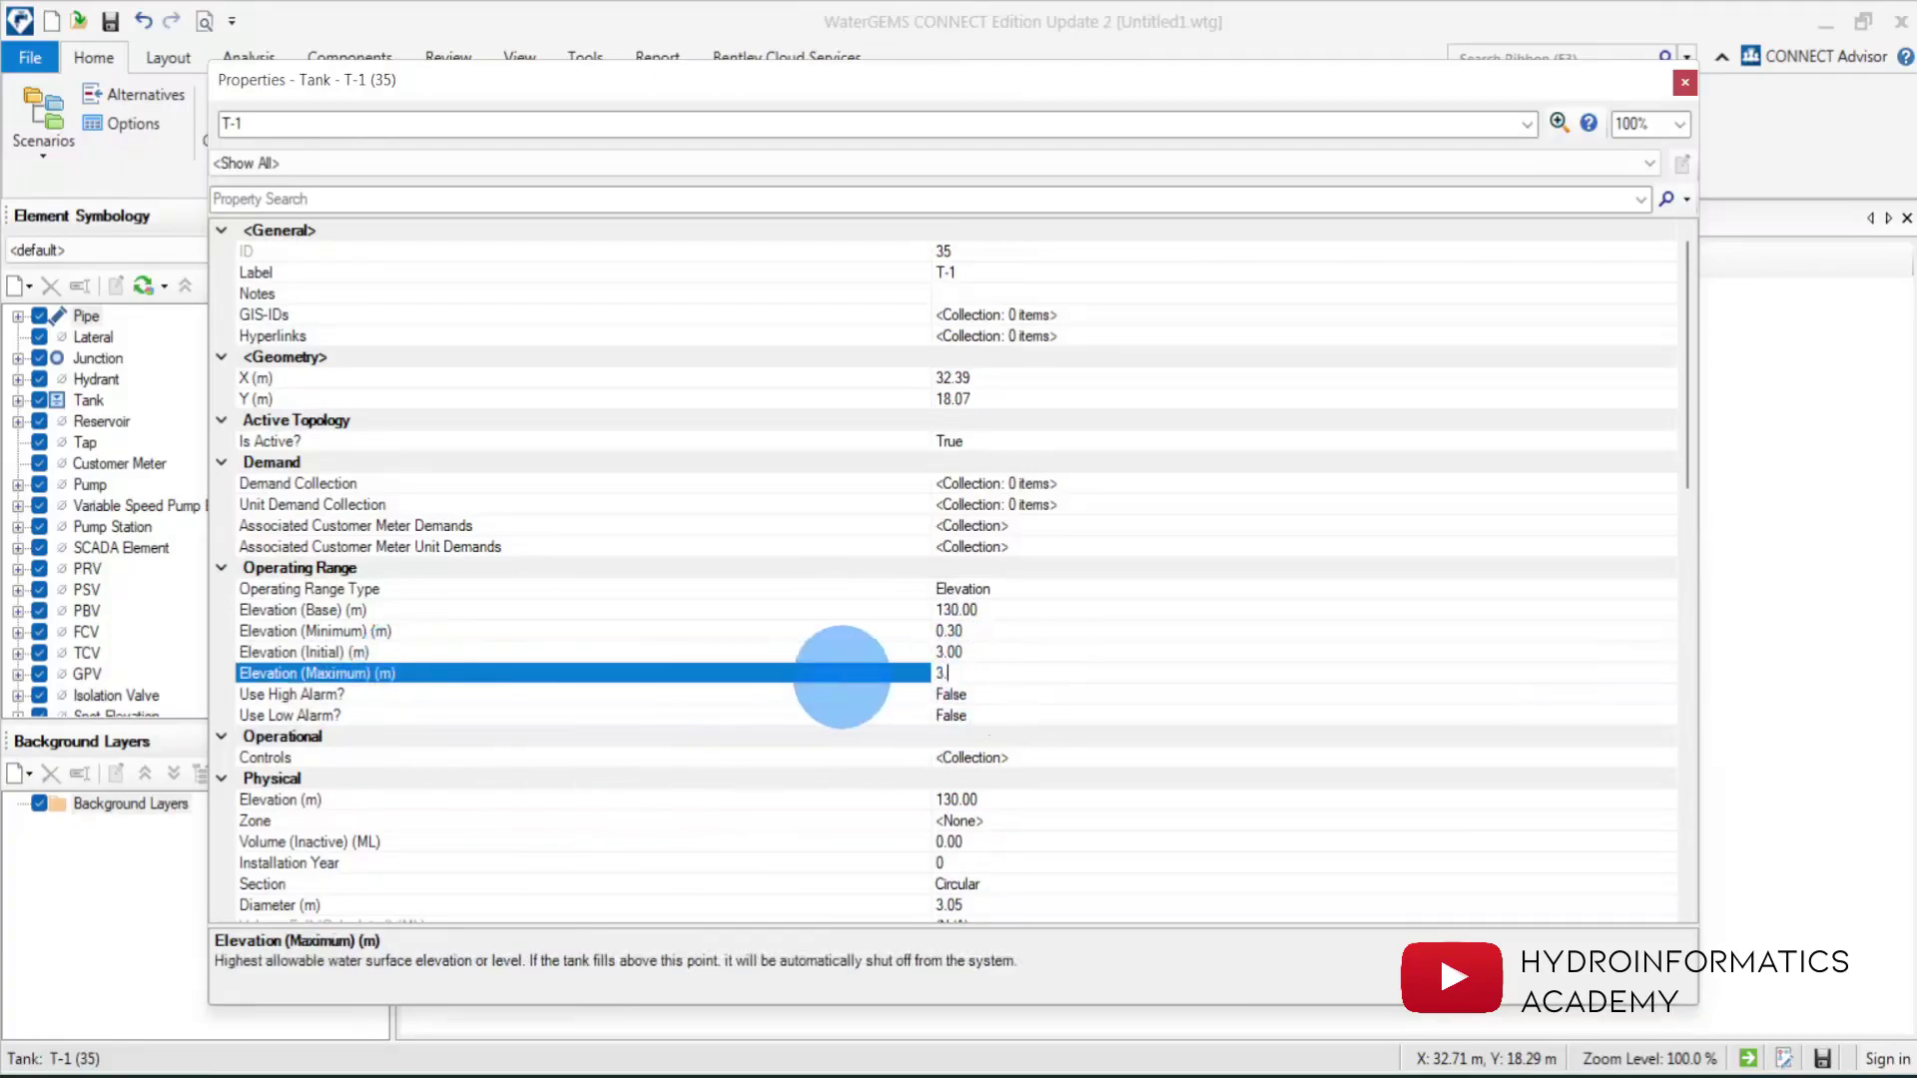
left_click(839, 611)
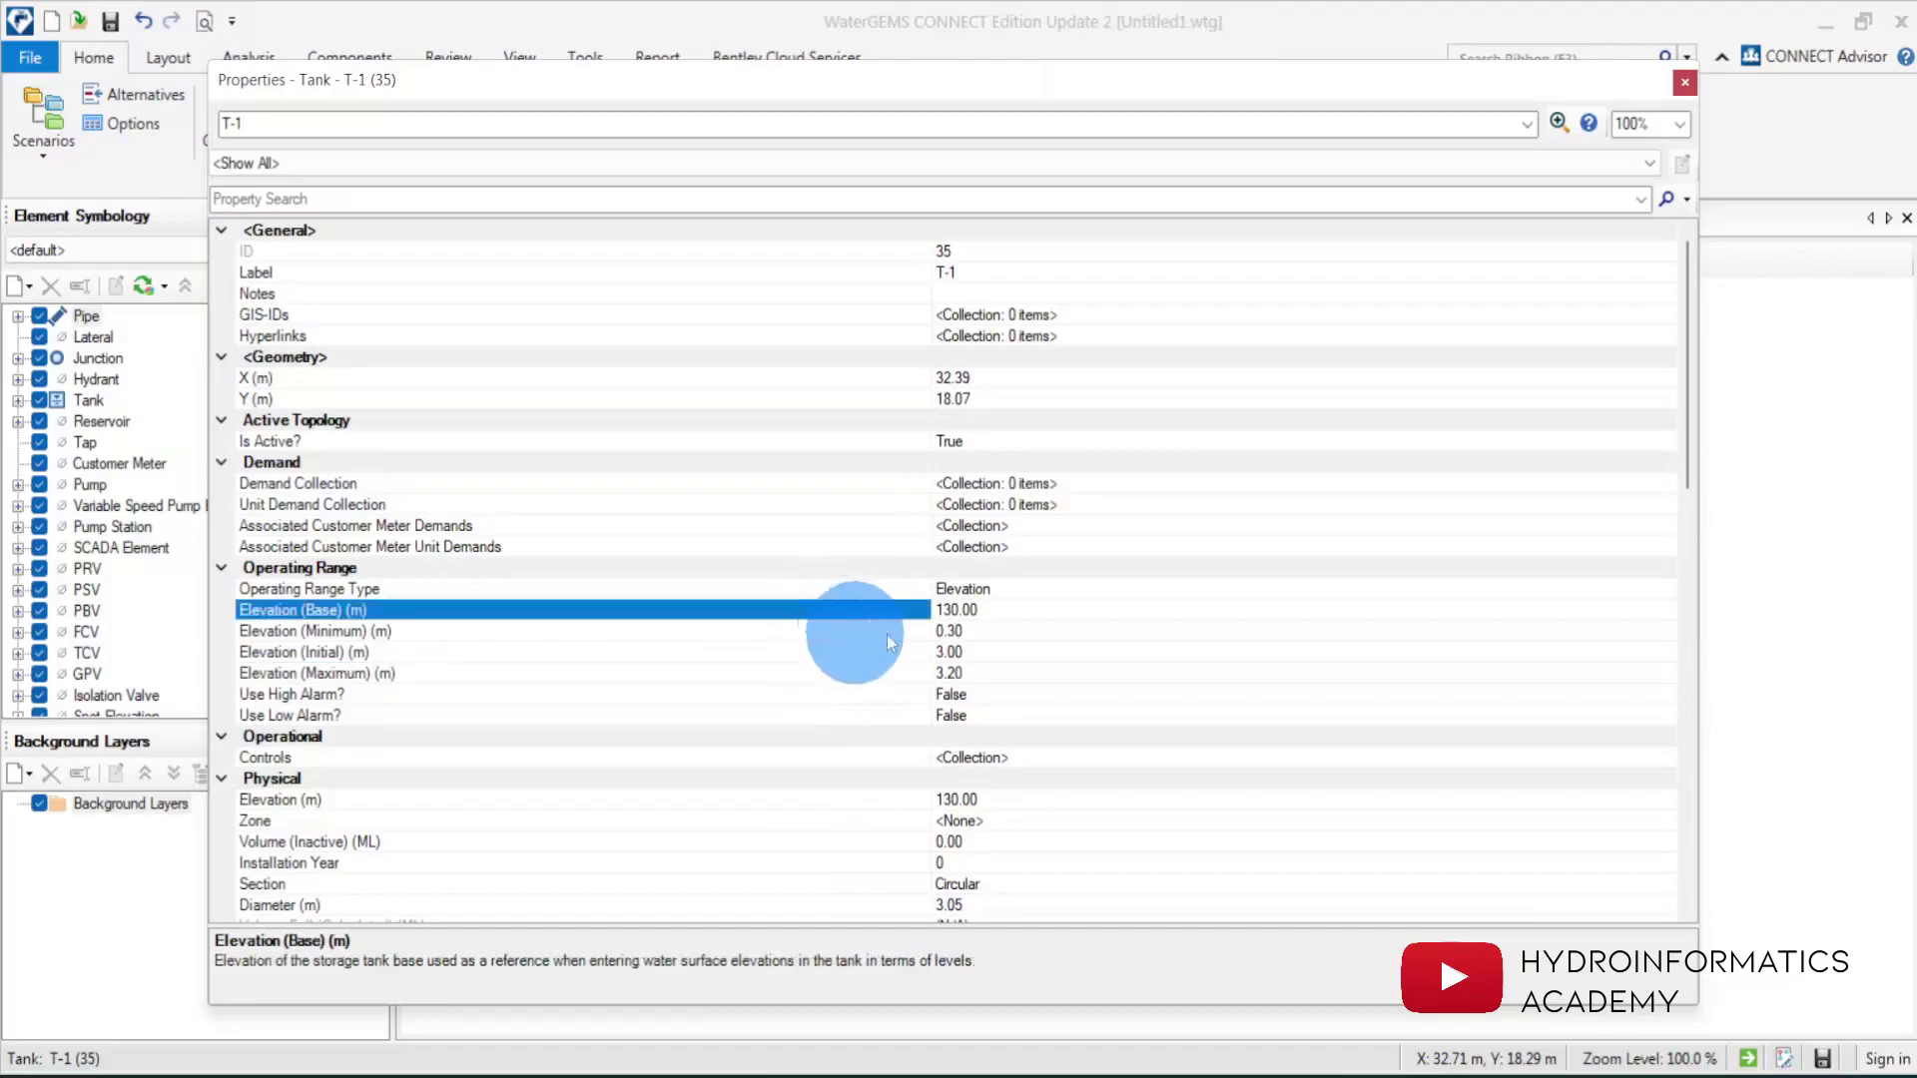
left_click(1686, 88)
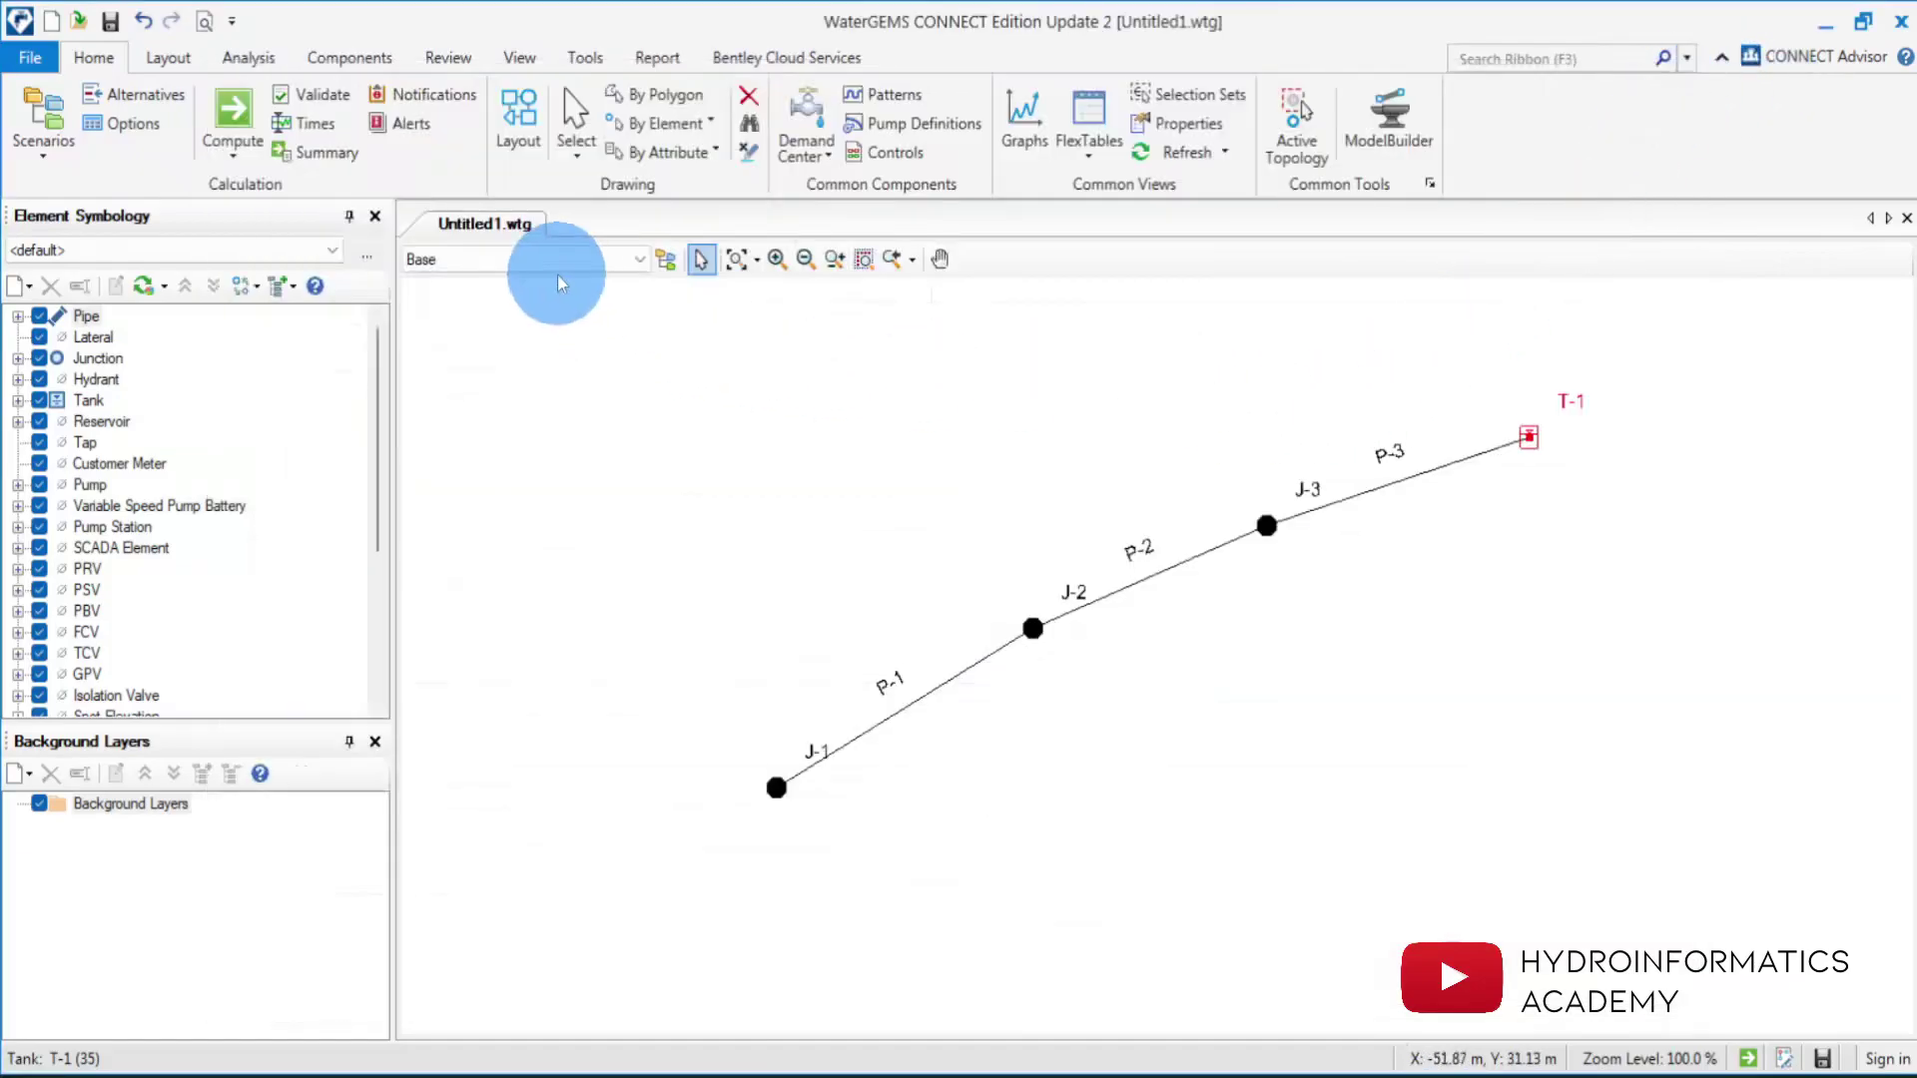
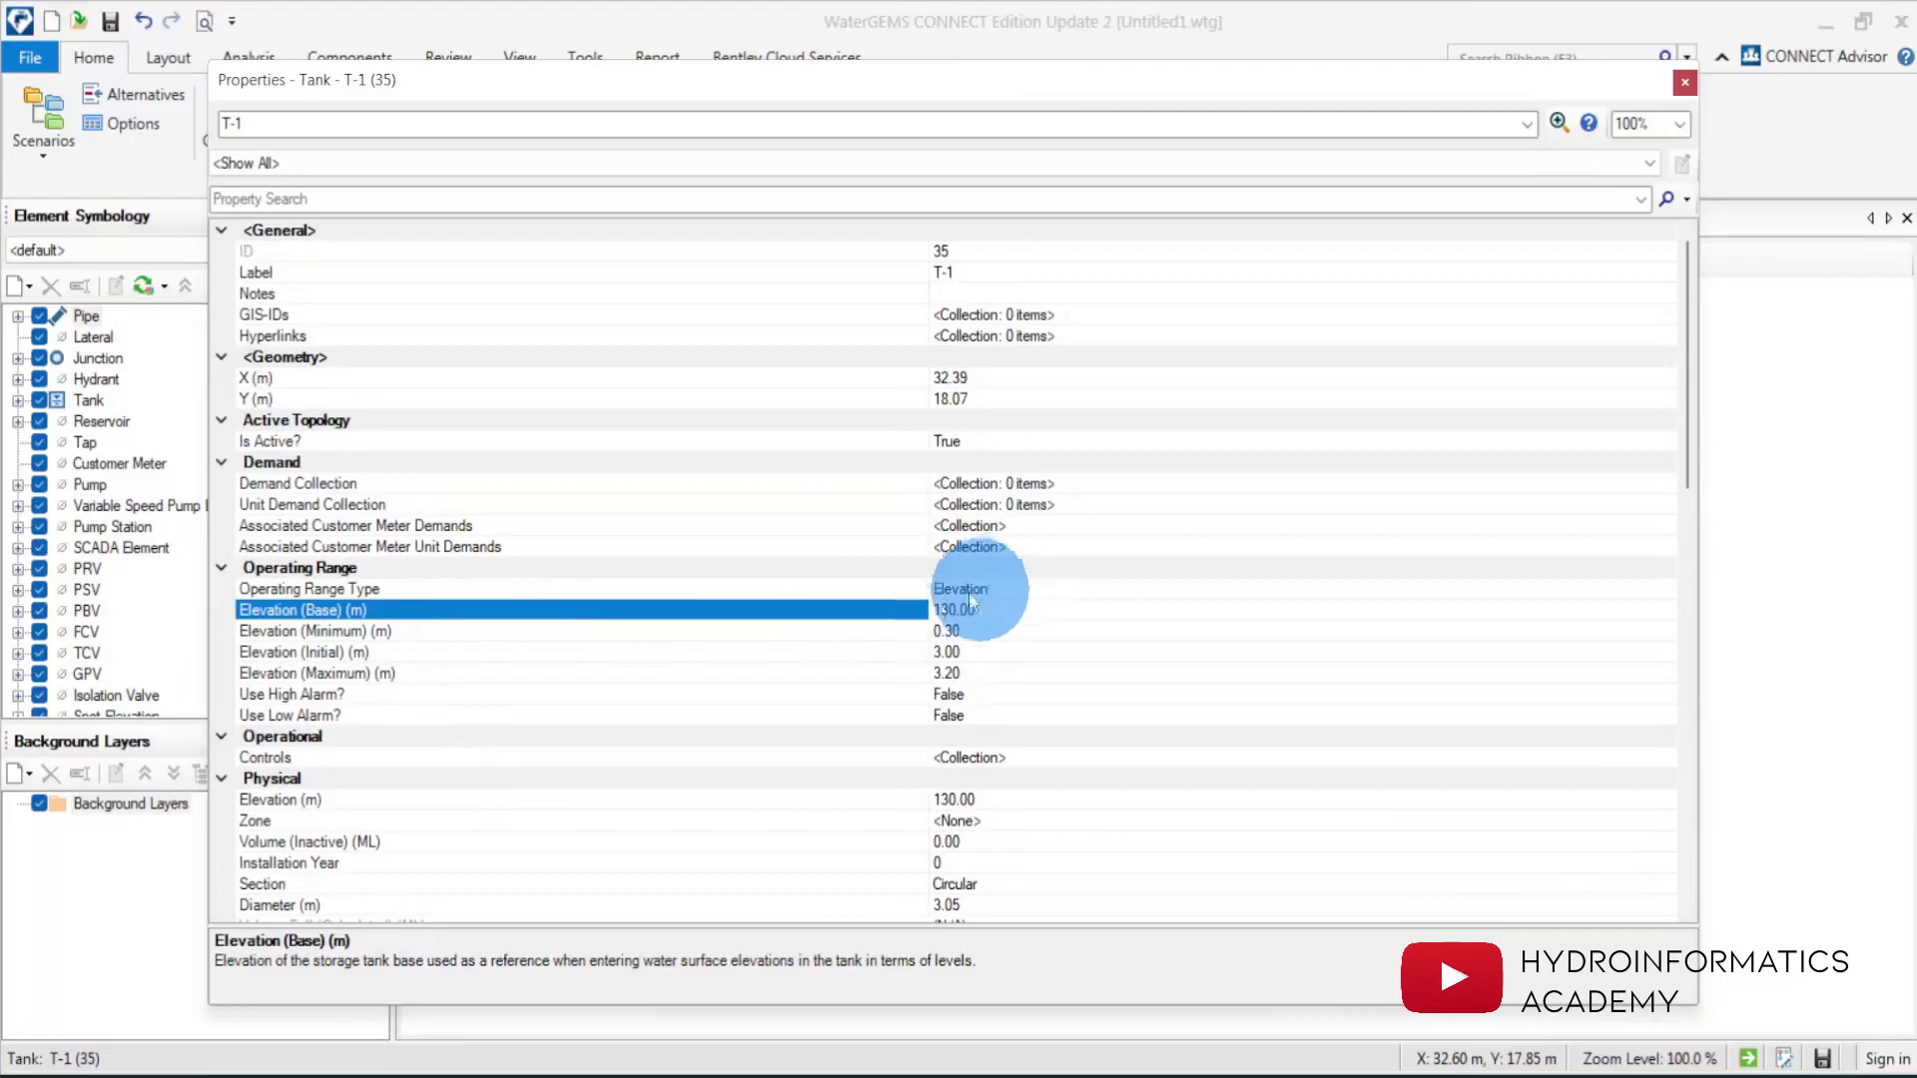
Change tank T-1's operating range type to Level and close its properties.
left_click(639, 589)
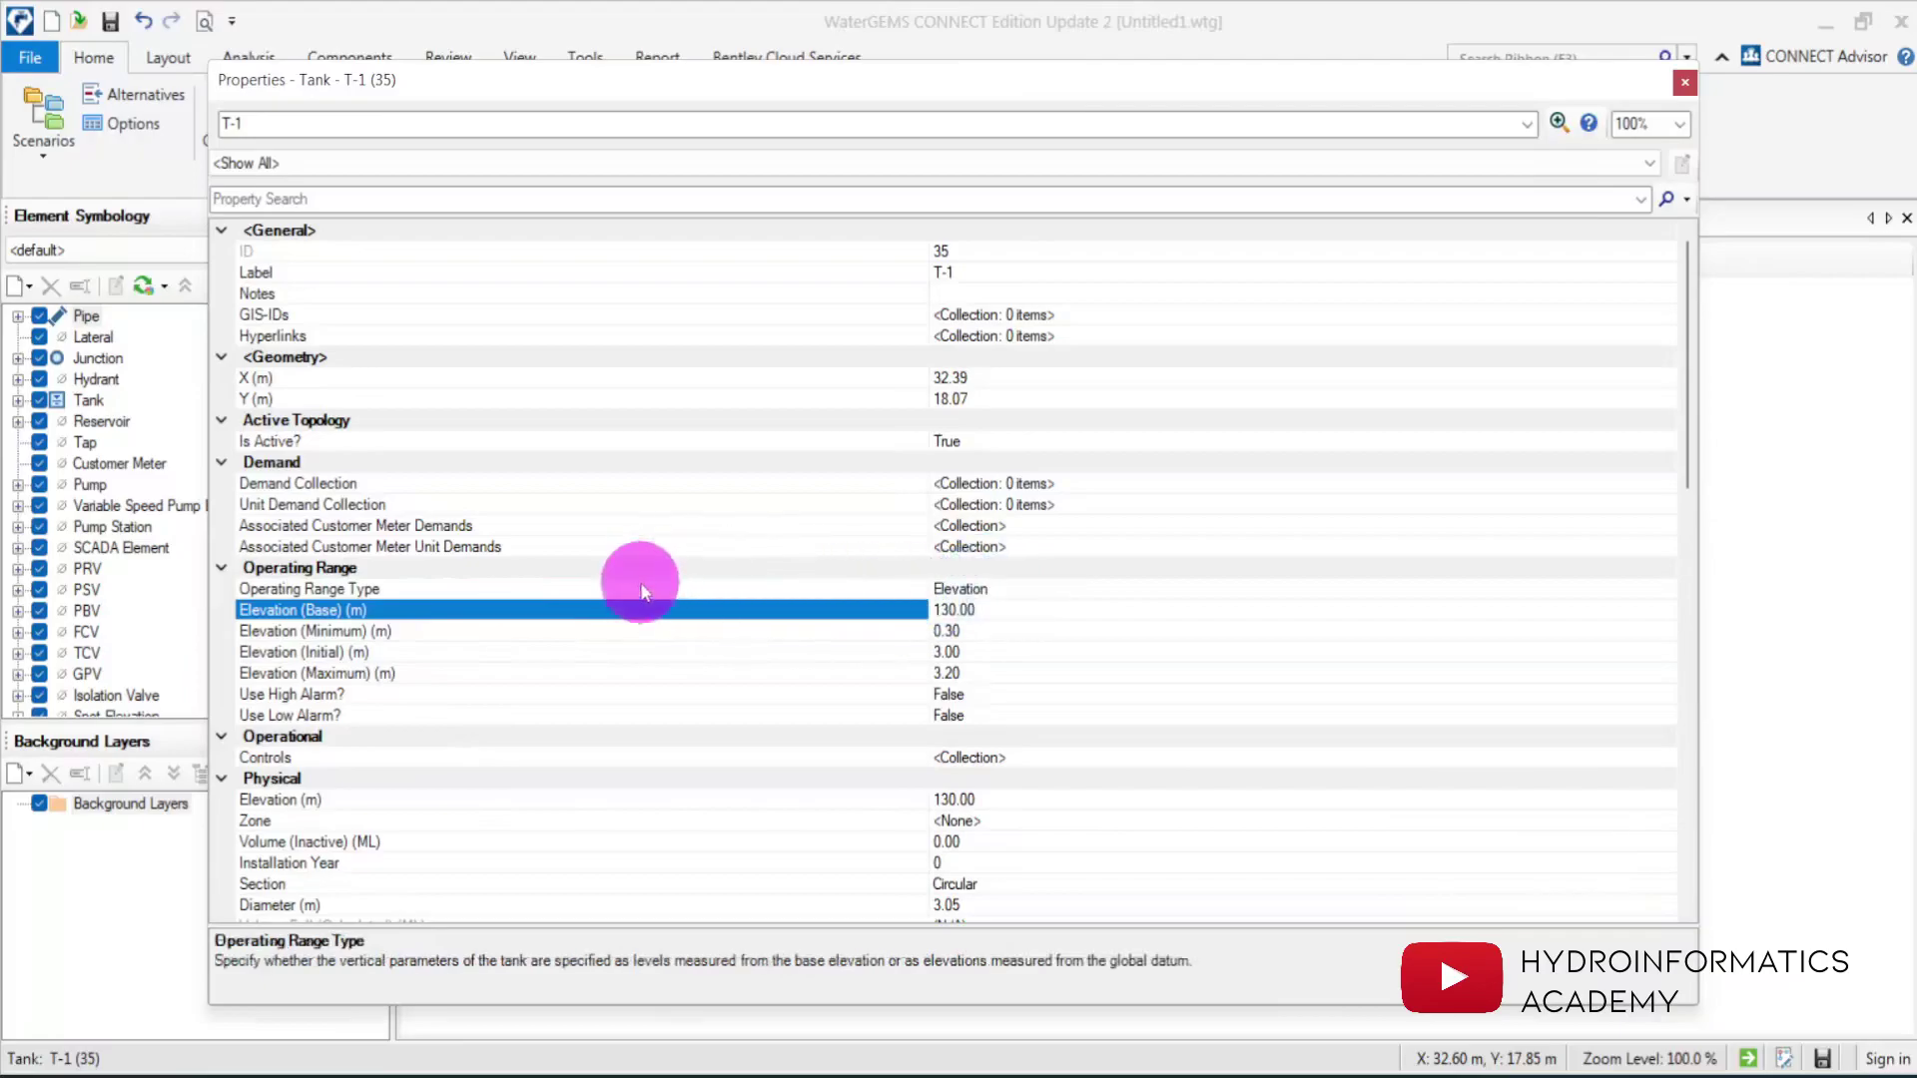
left_click(1664, 589)
left_click(960, 629)
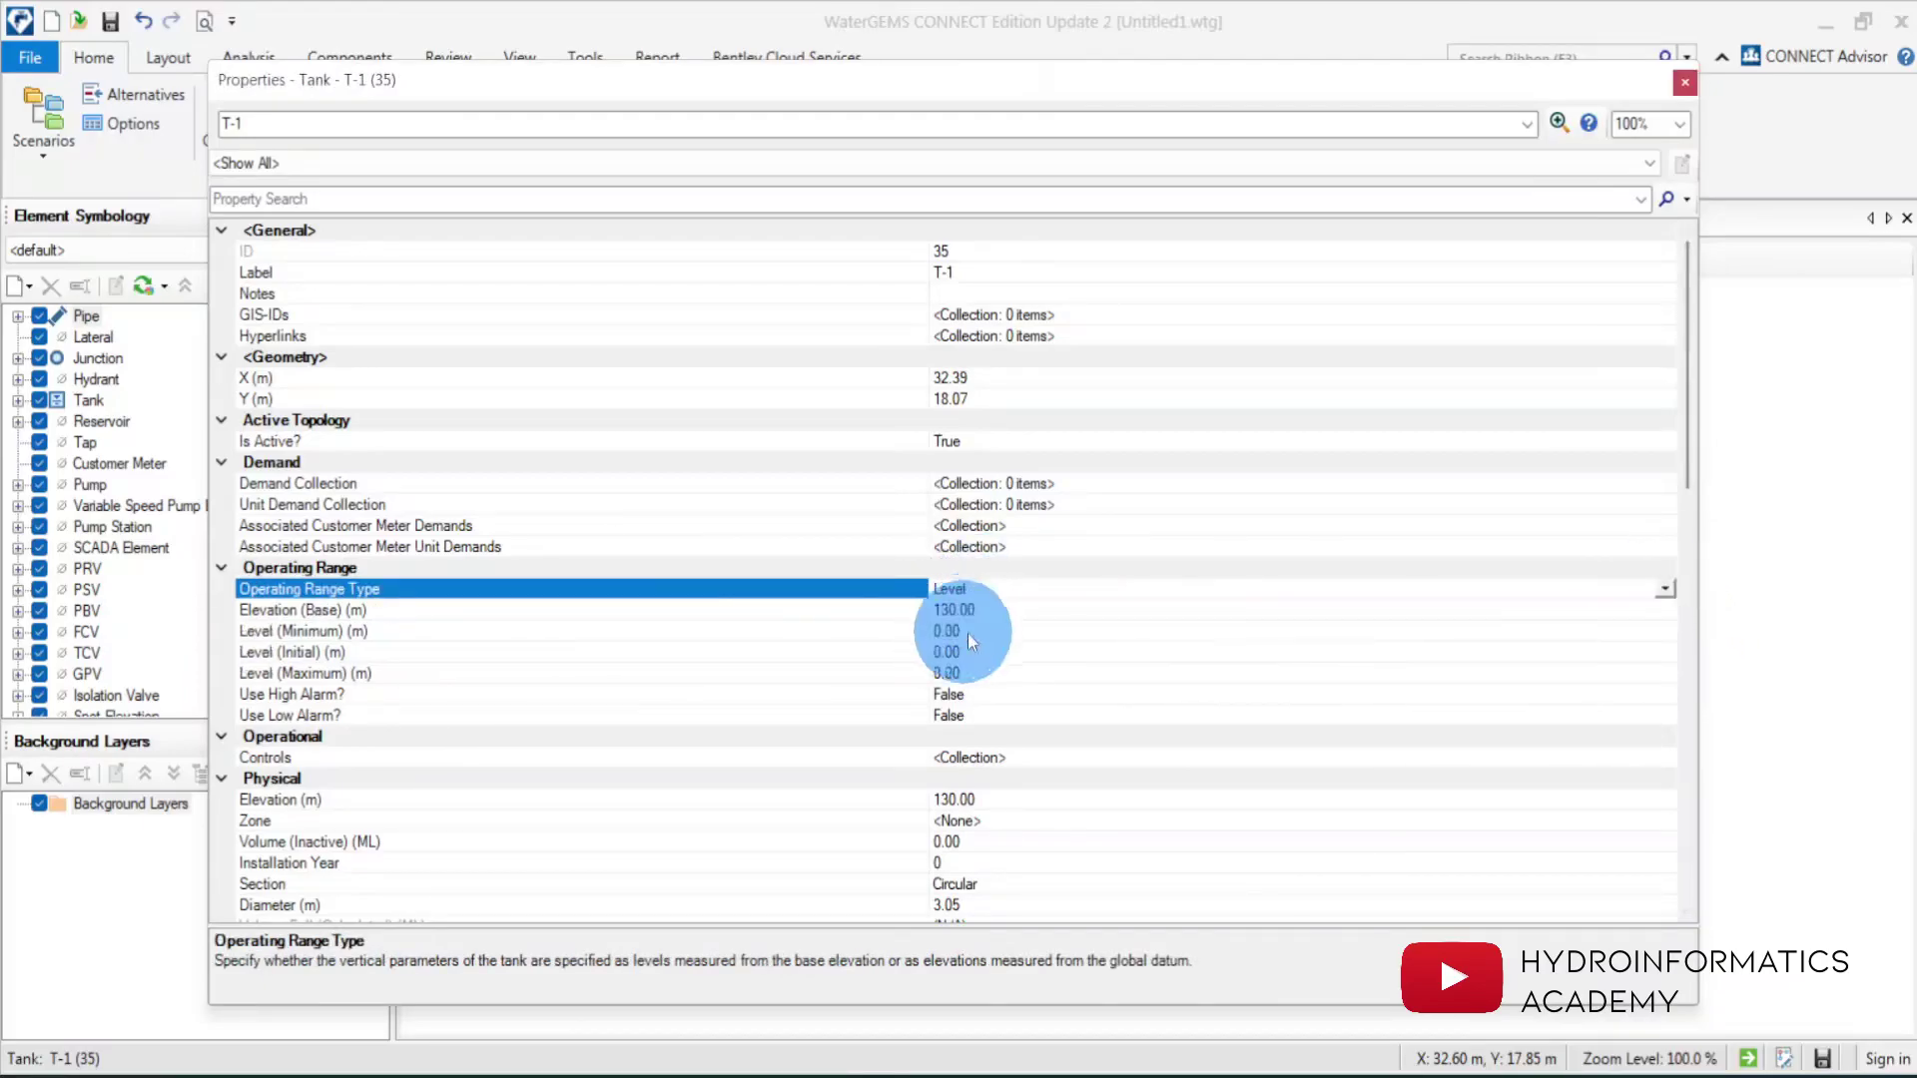
left_click(1687, 88)
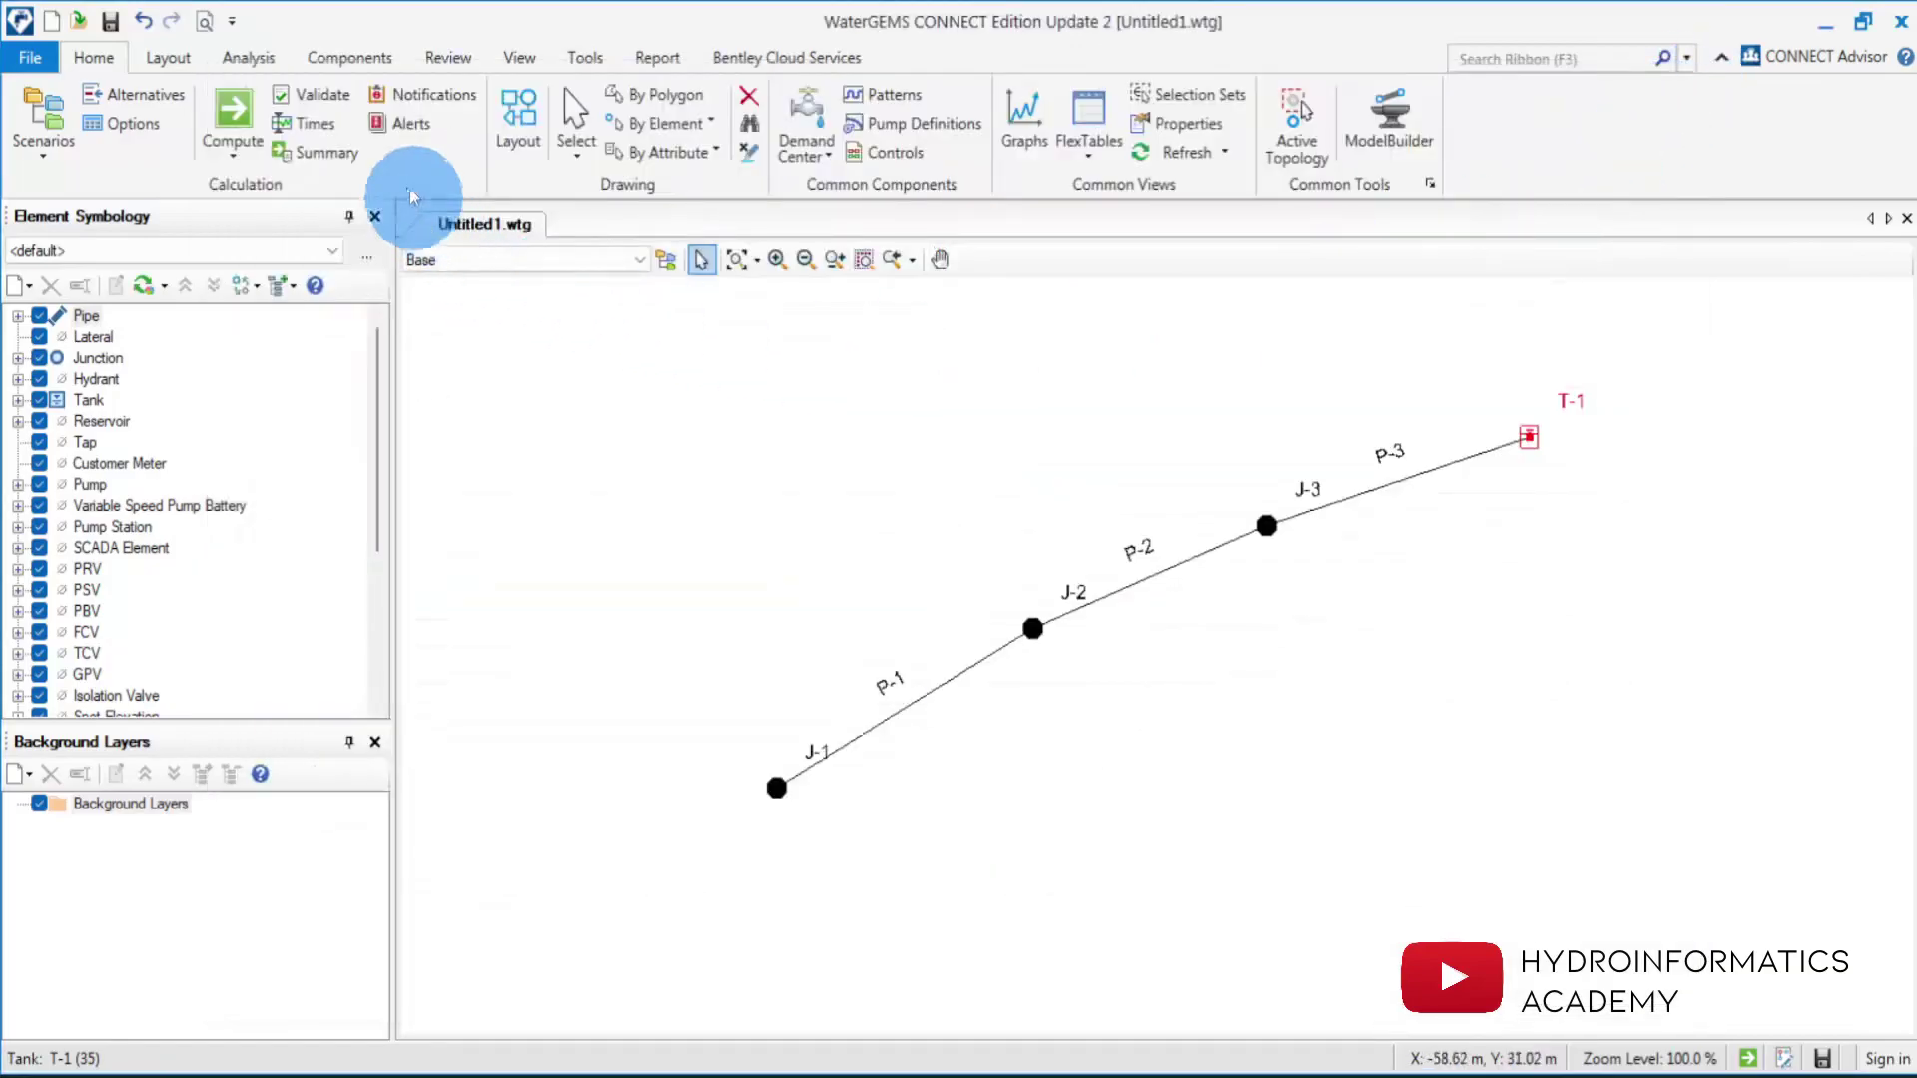
Validate the model again, review the user notifications and close them.
left_click(322, 97)
left_click(1103, 651)
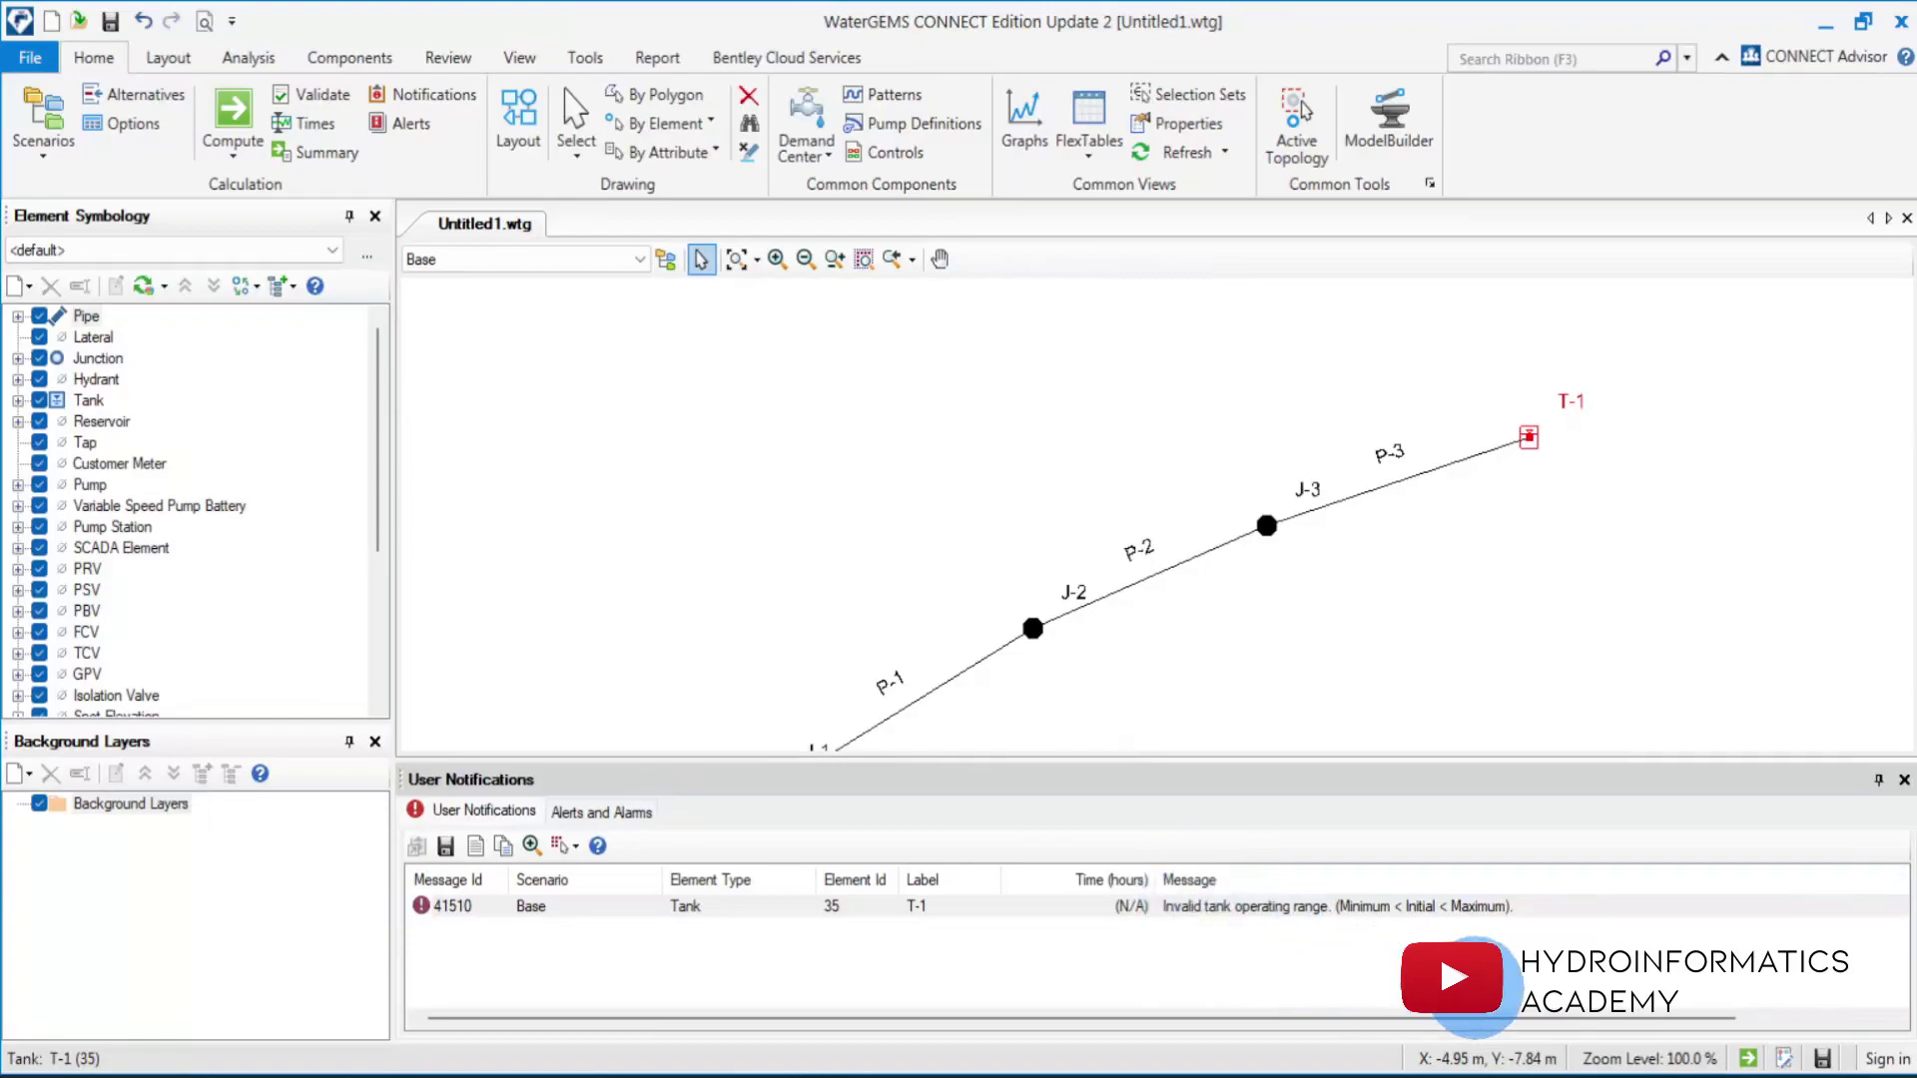
left_click(1902, 779)
Set tank T-1's operating levels to 0.3 m minimum, 3 m initial and 3.2 m maximum in its reopened properties.
double_click(1527, 437)
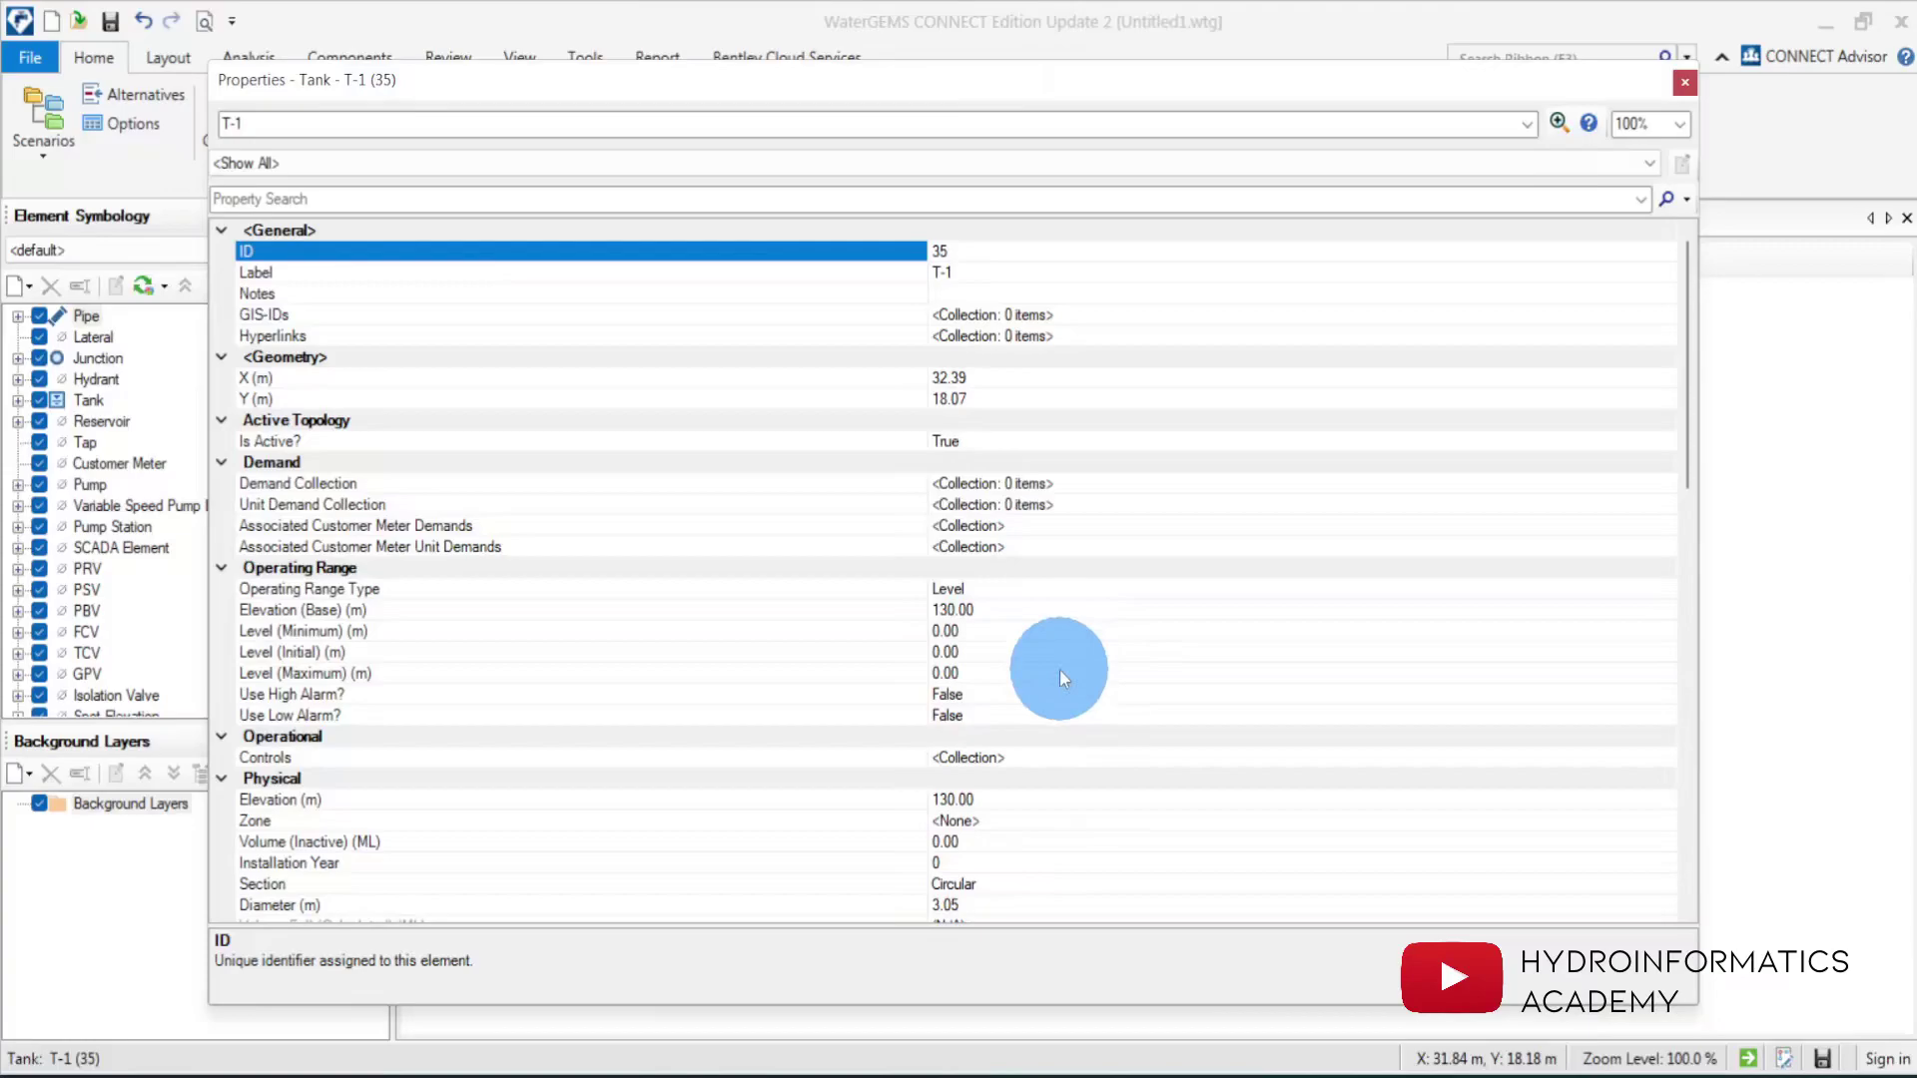
left_click(320, 611)
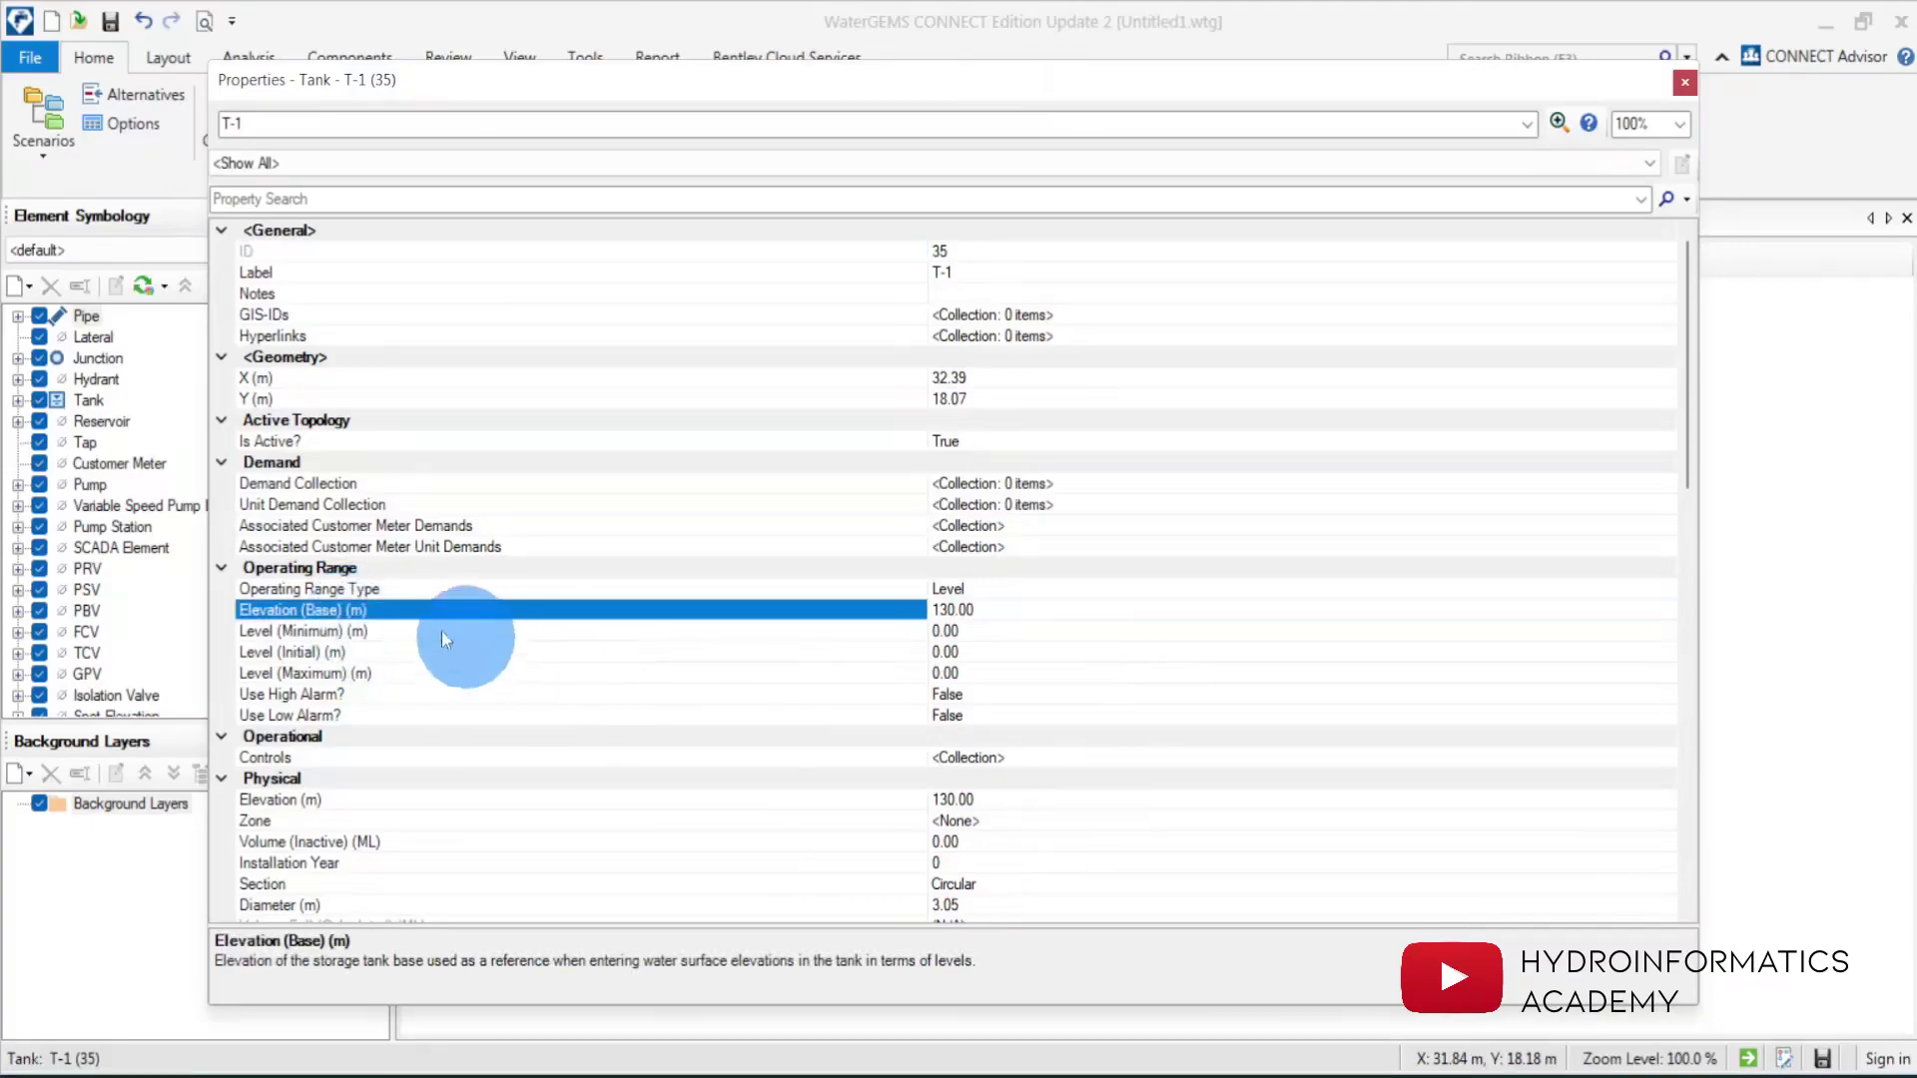
left_click(363, 633)
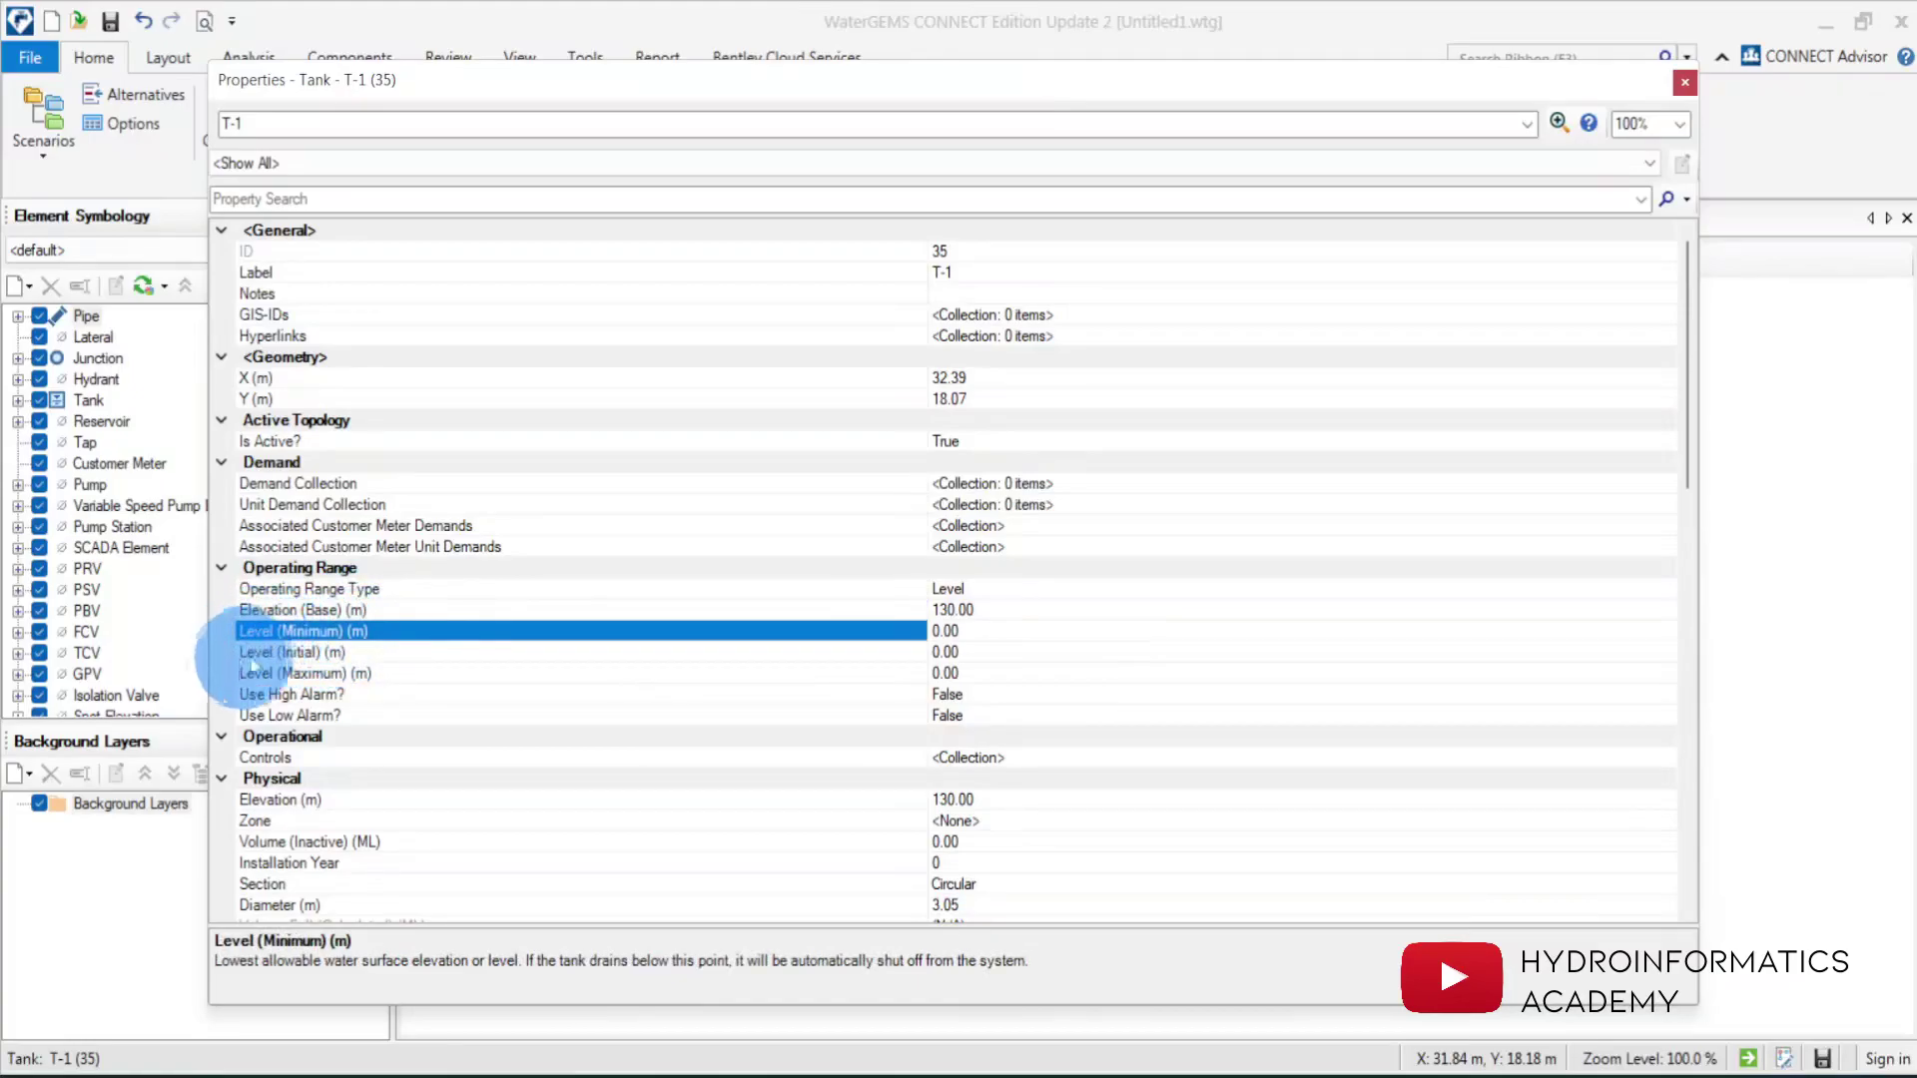
left_click(948, 633)
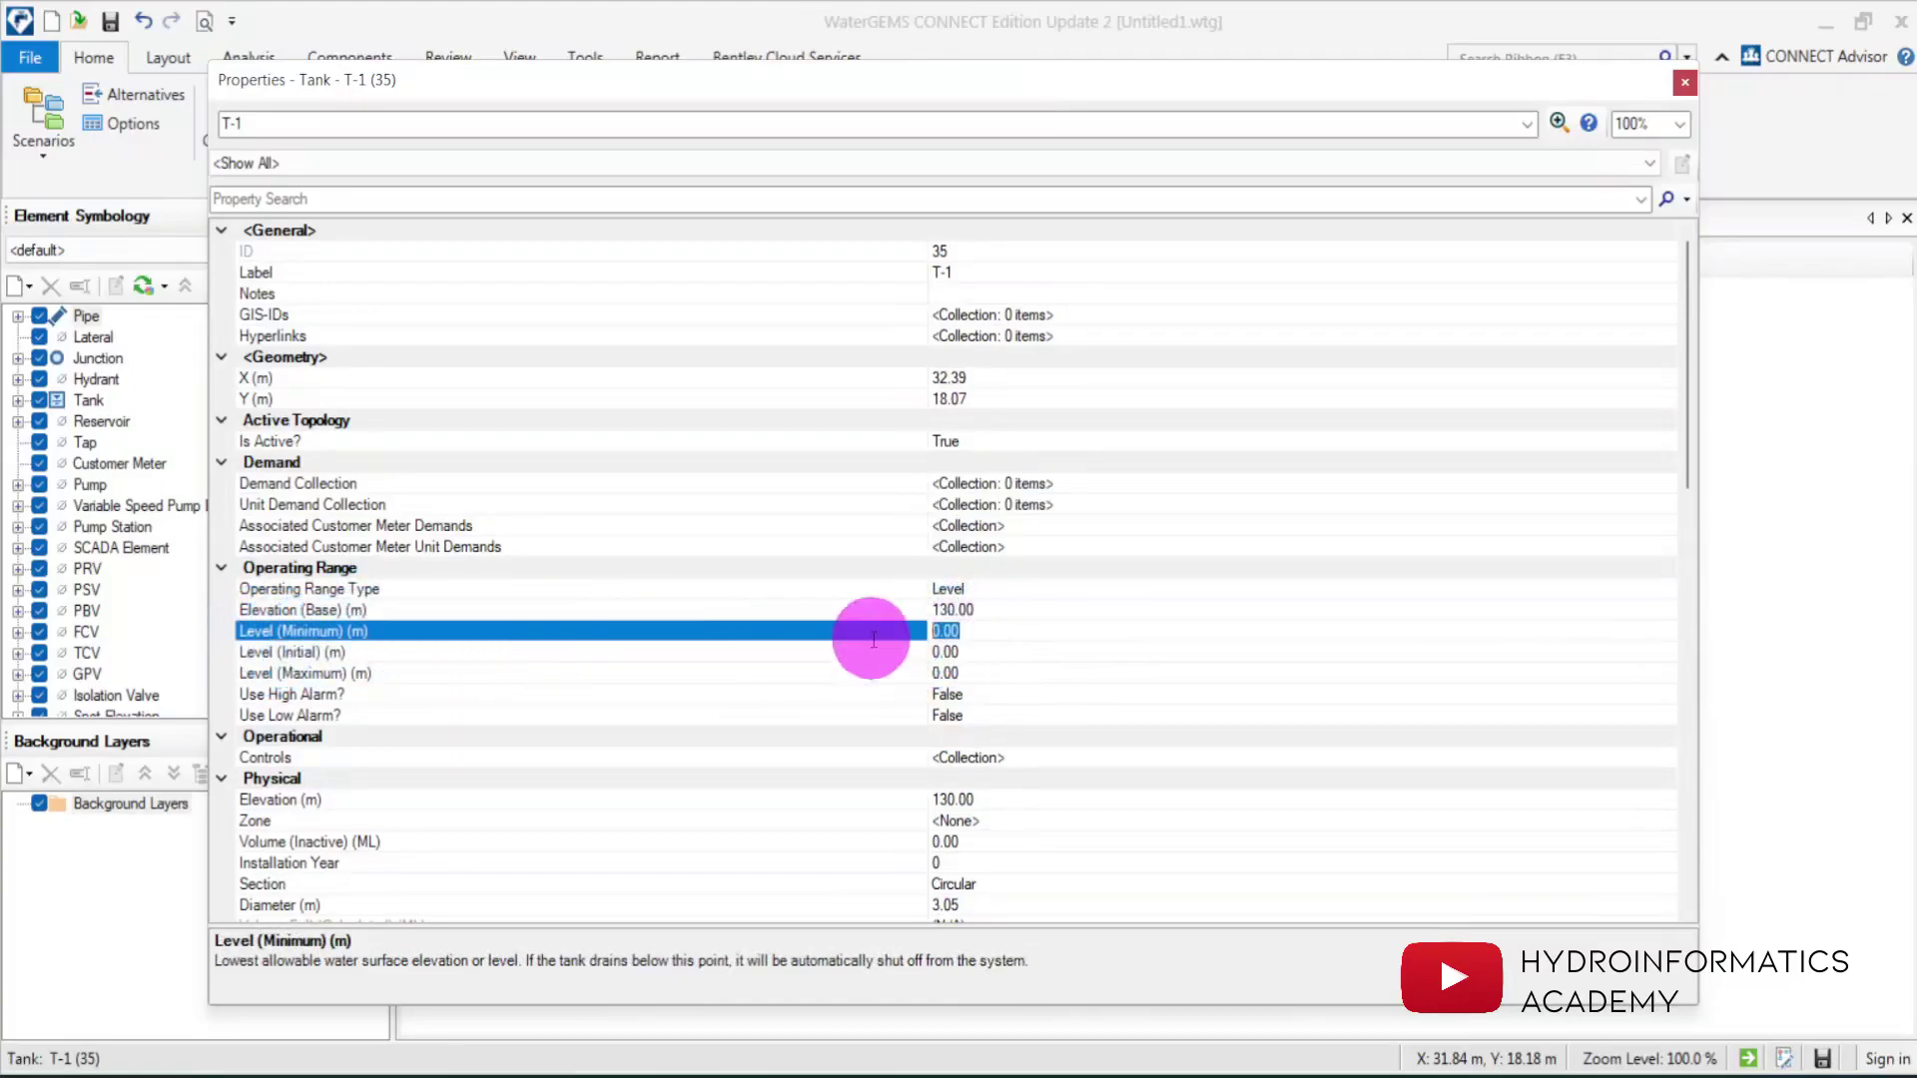
type("0.3")
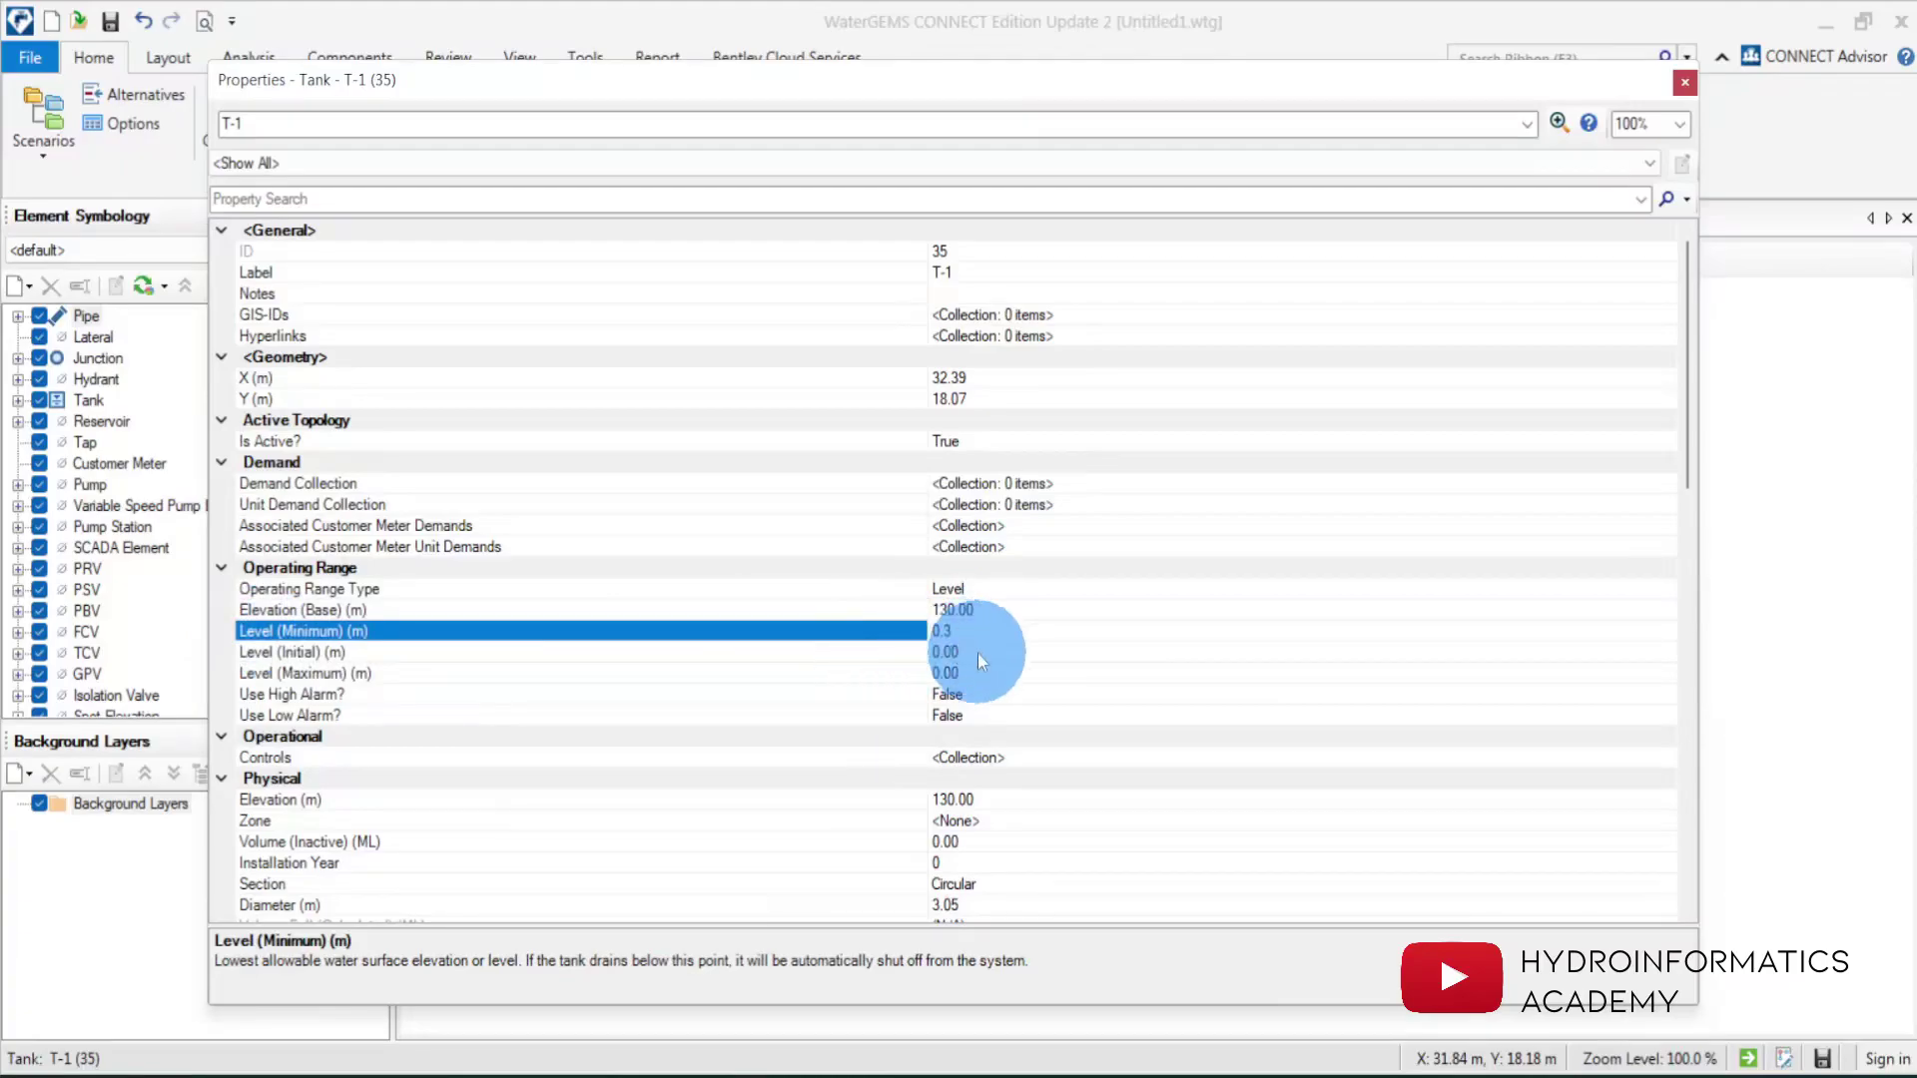
left_click(978, 653)
type("3")
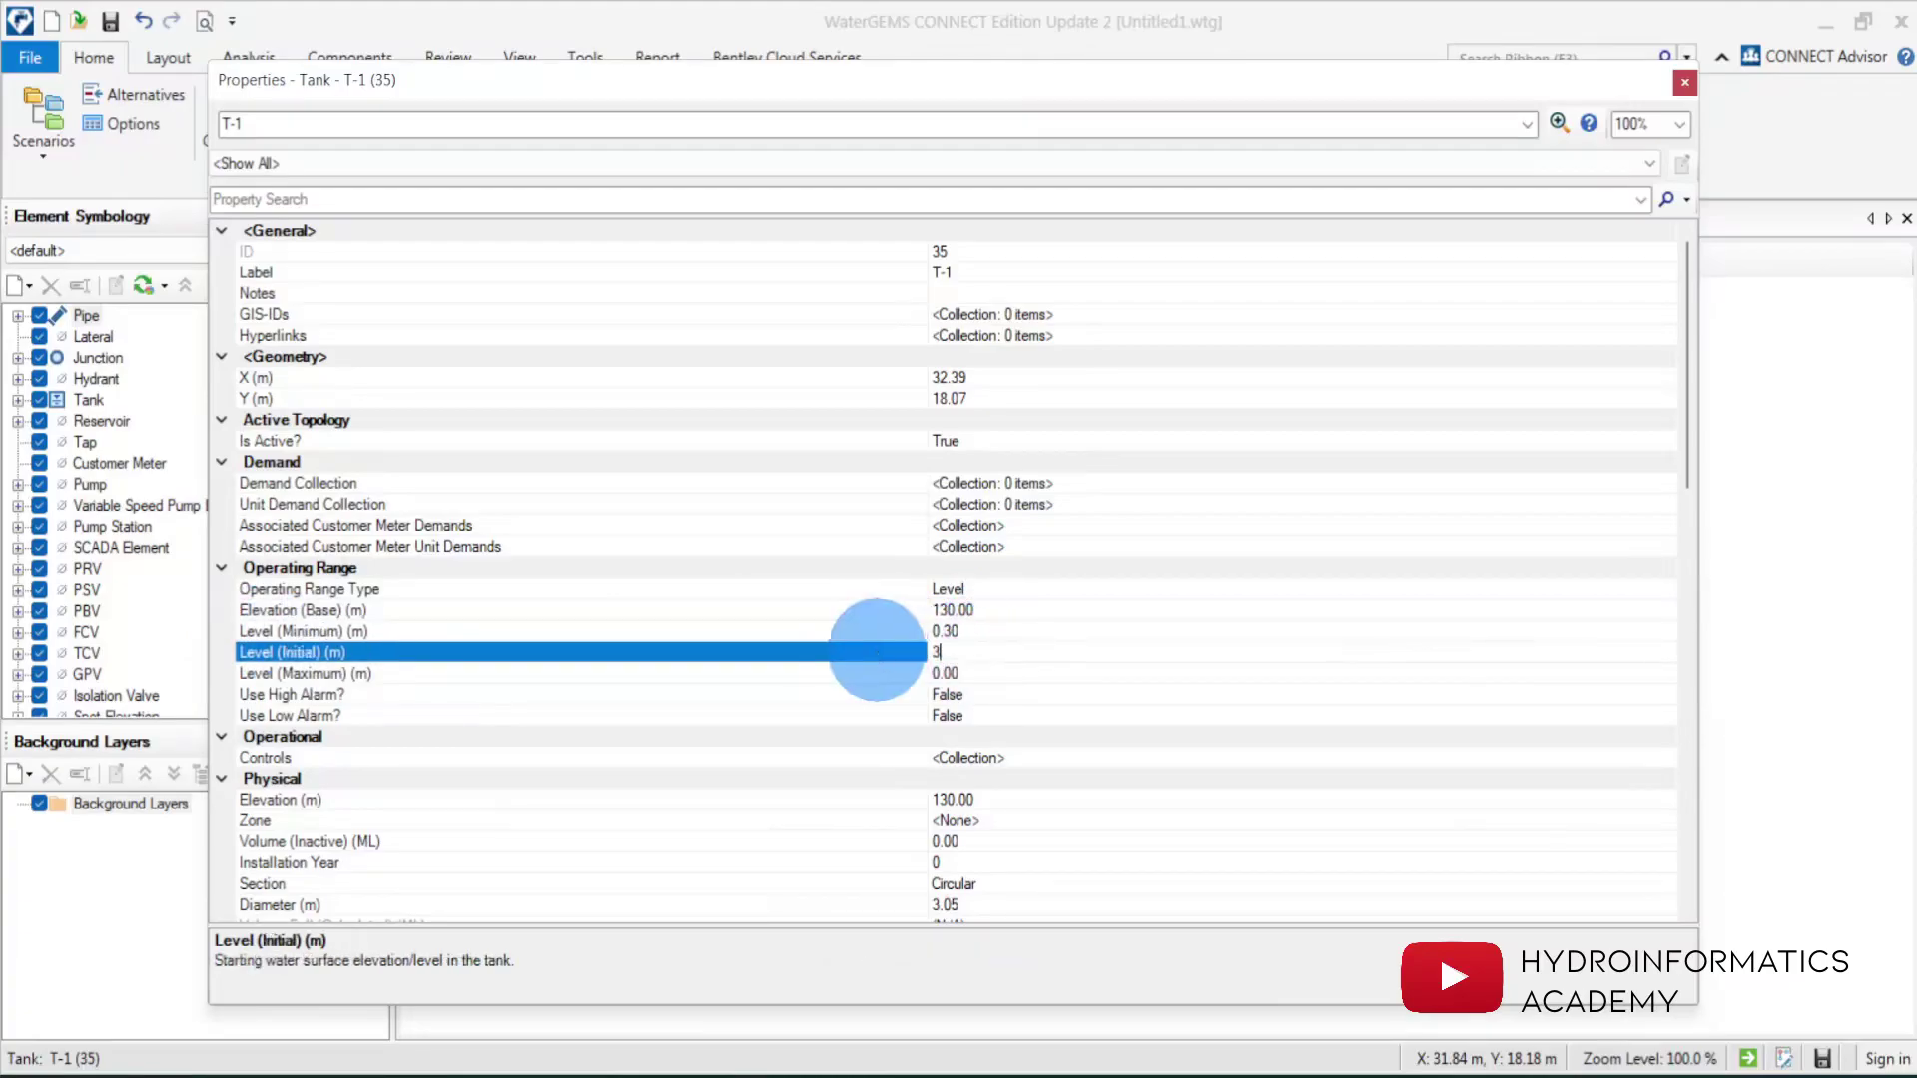
left_click(979, 673)
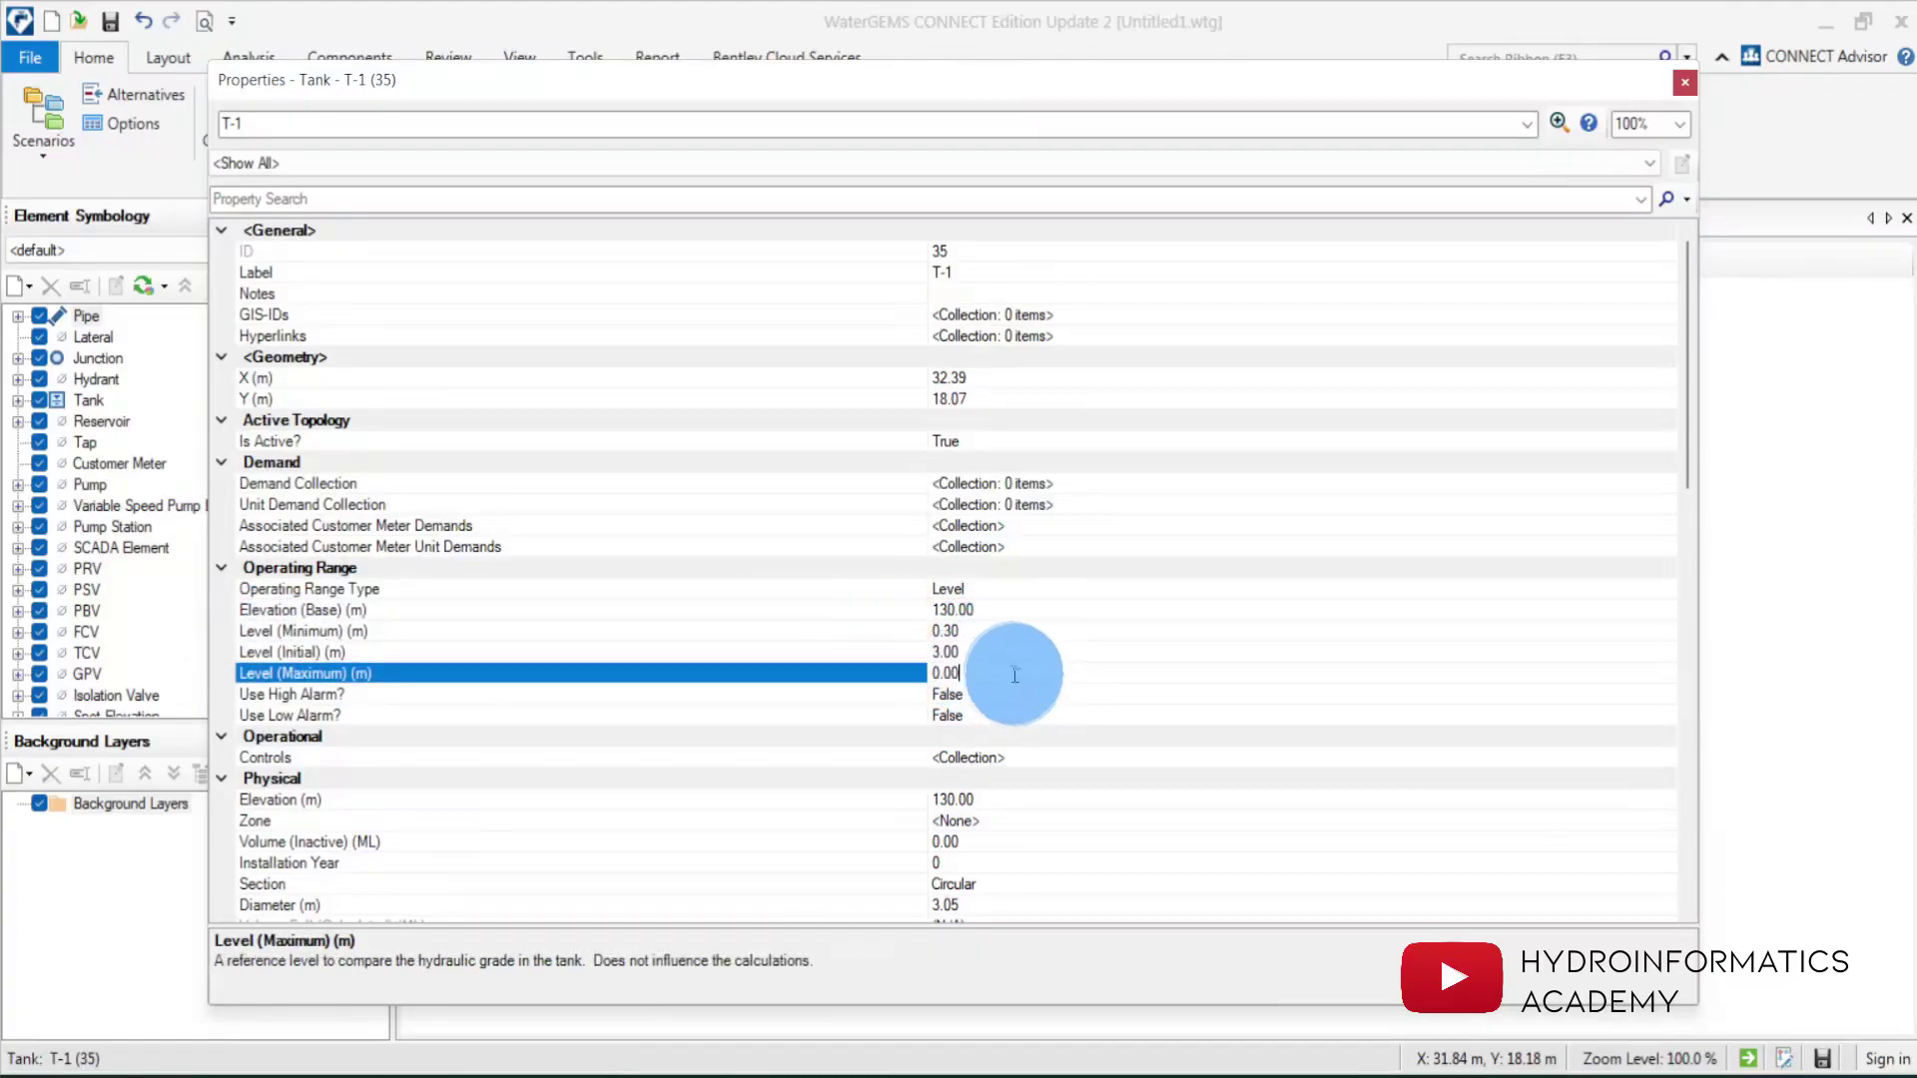
type("3.2")
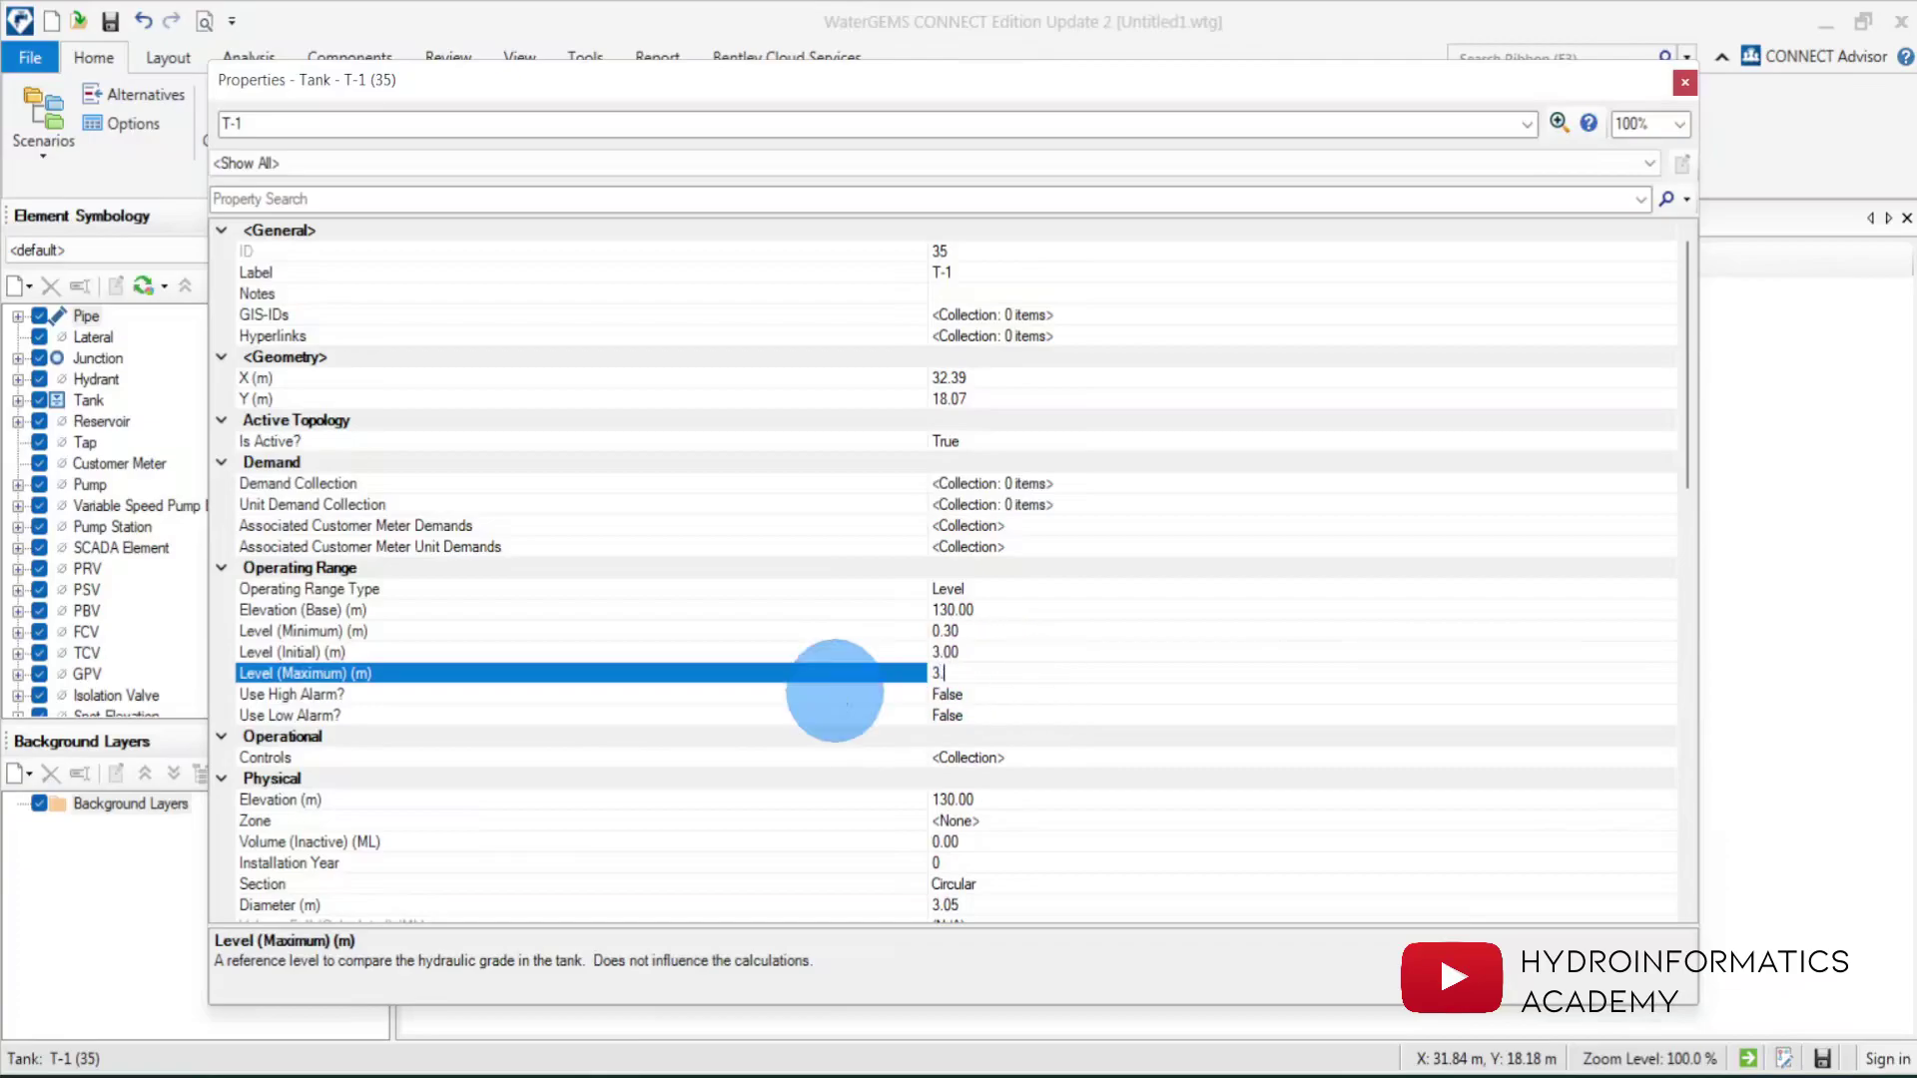
left_click(1684, 82)
Revalidate the model and compute the Base scenario.
left_click(317, 95)
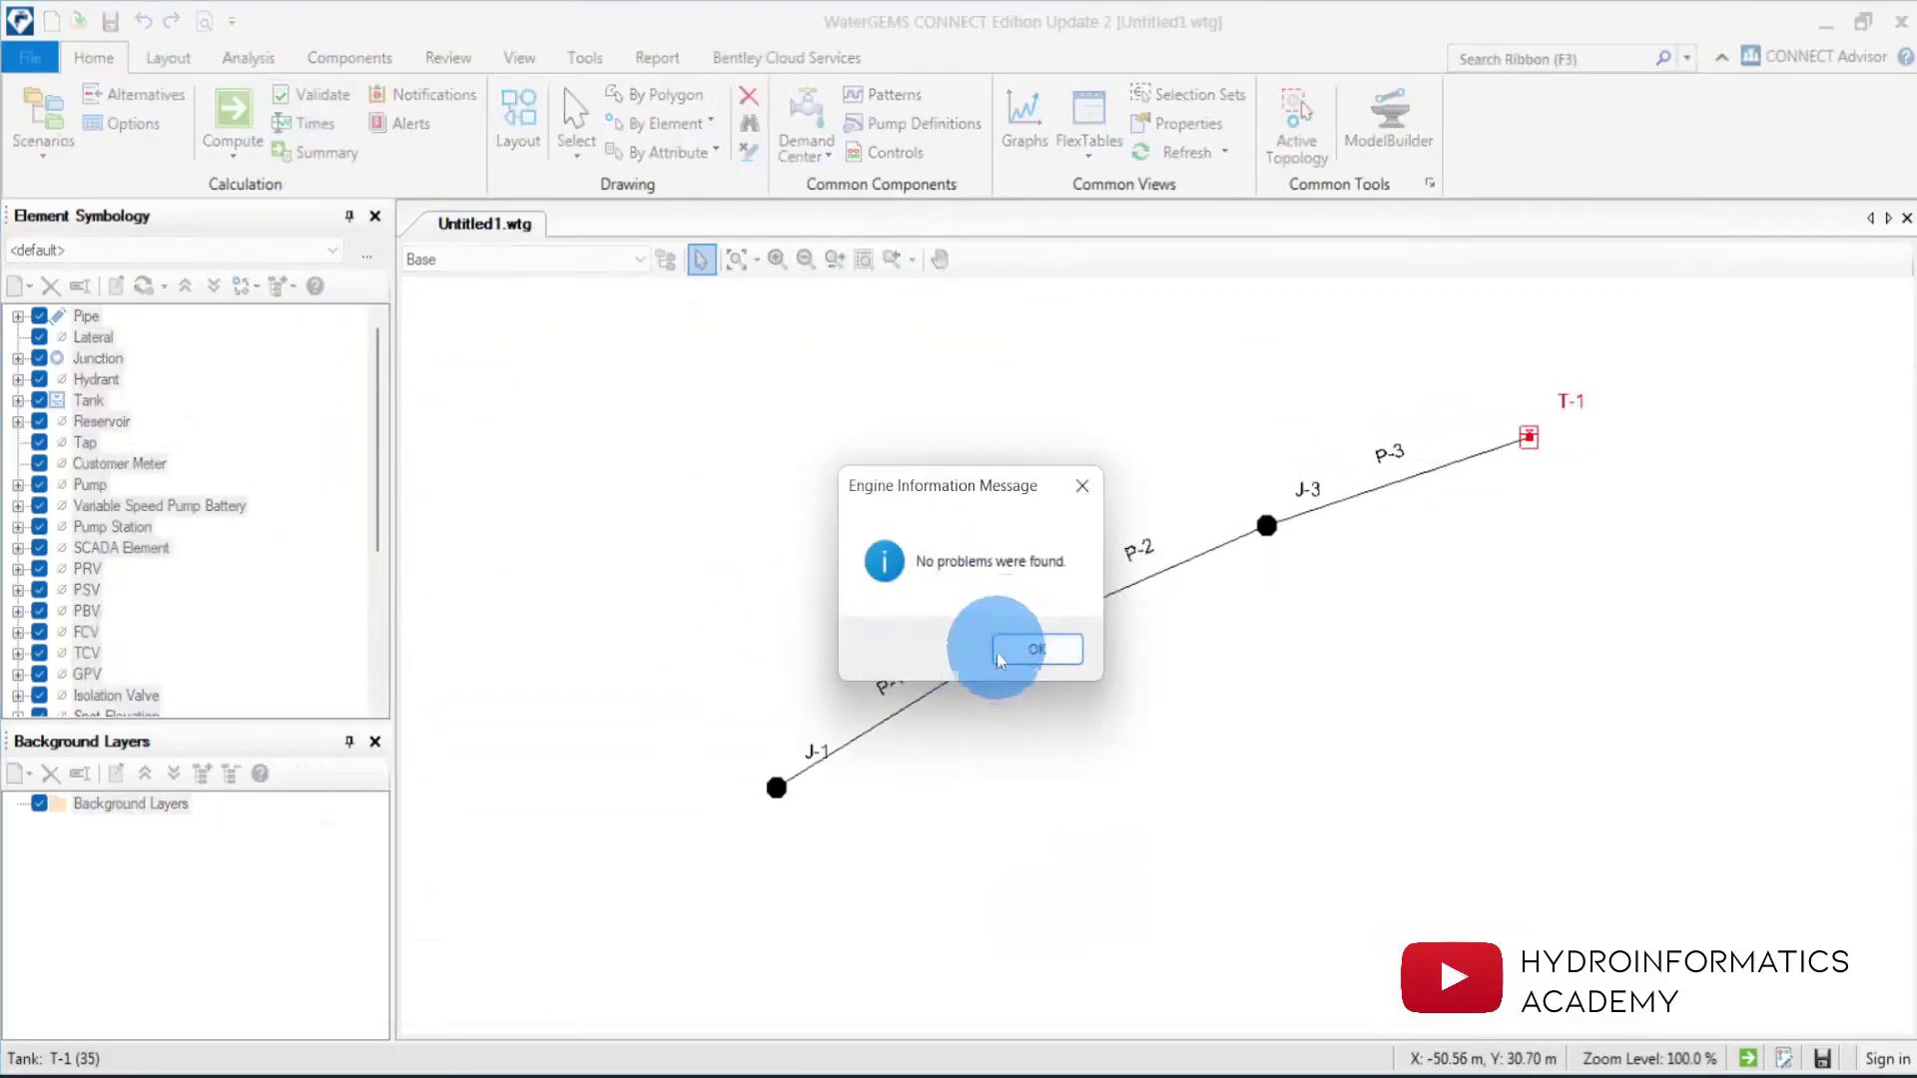
left_click(1036, 651)
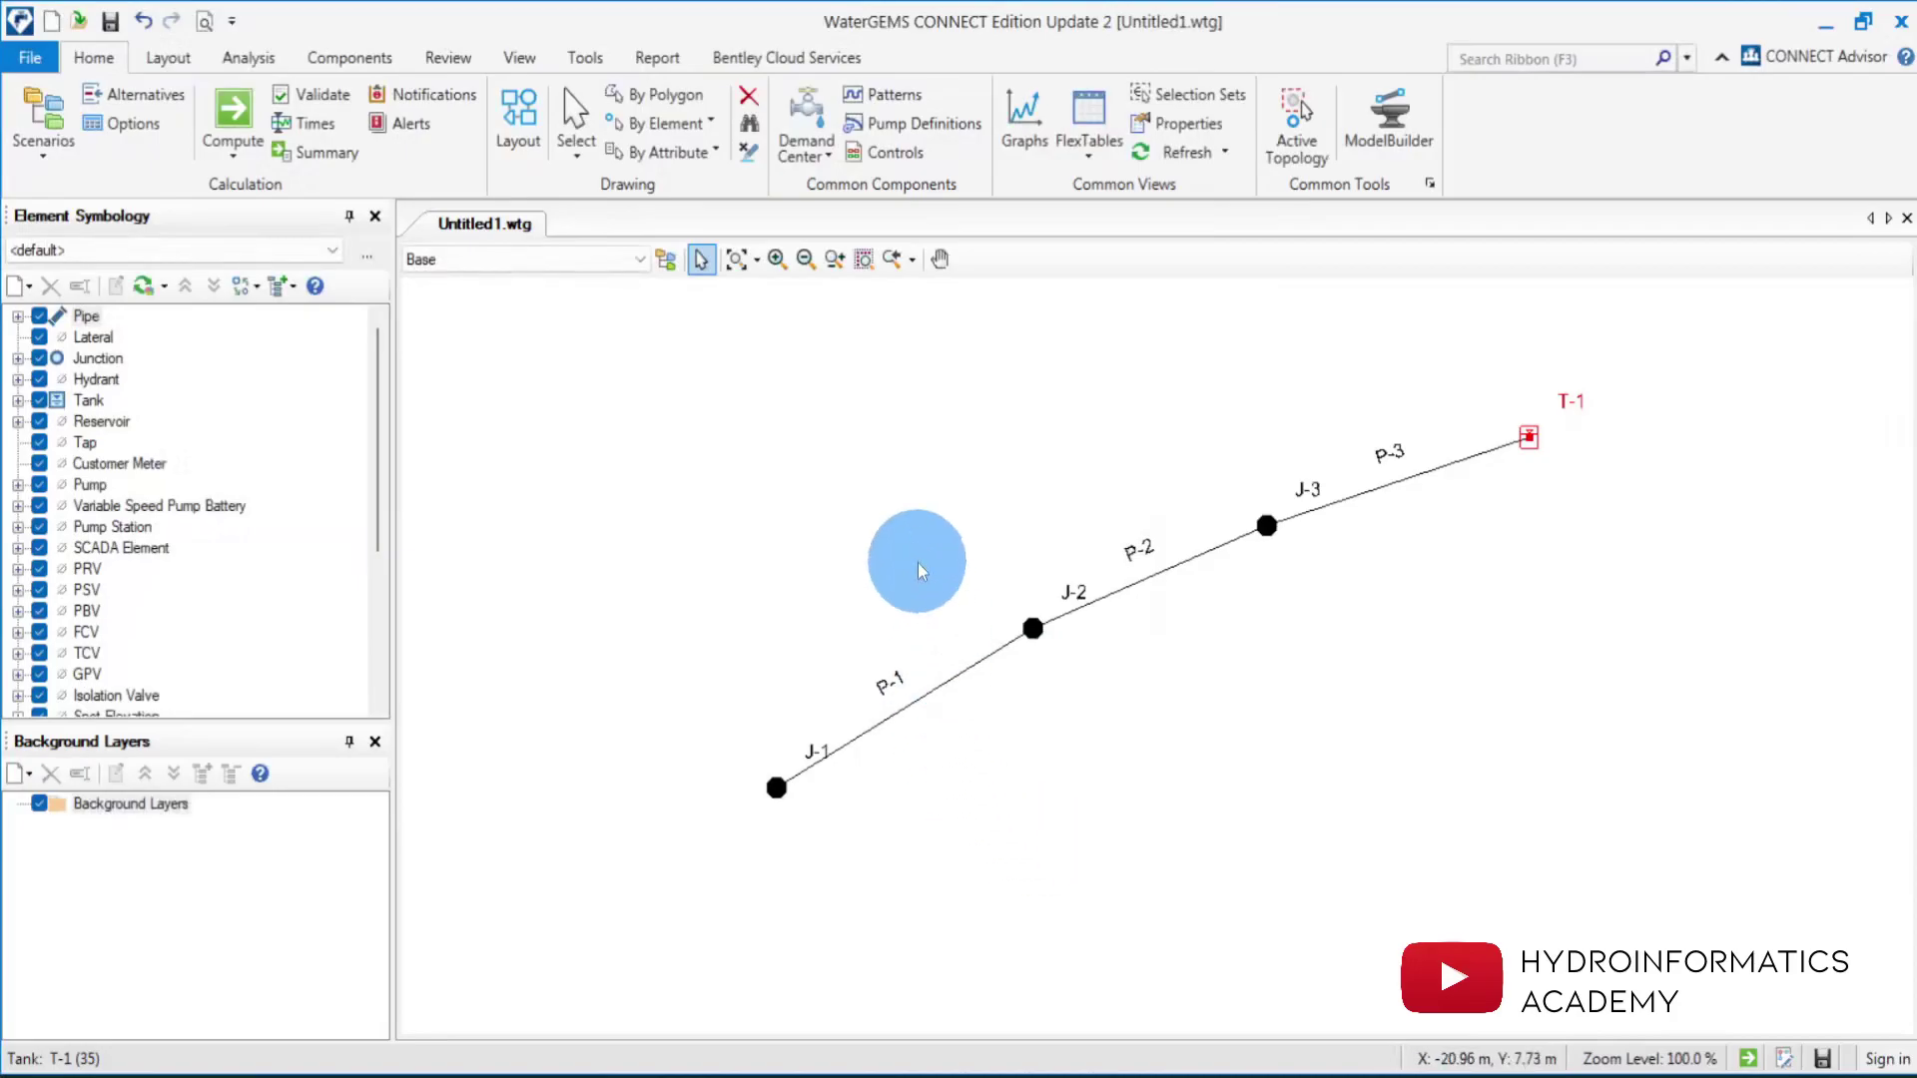
left_click(254, 114)
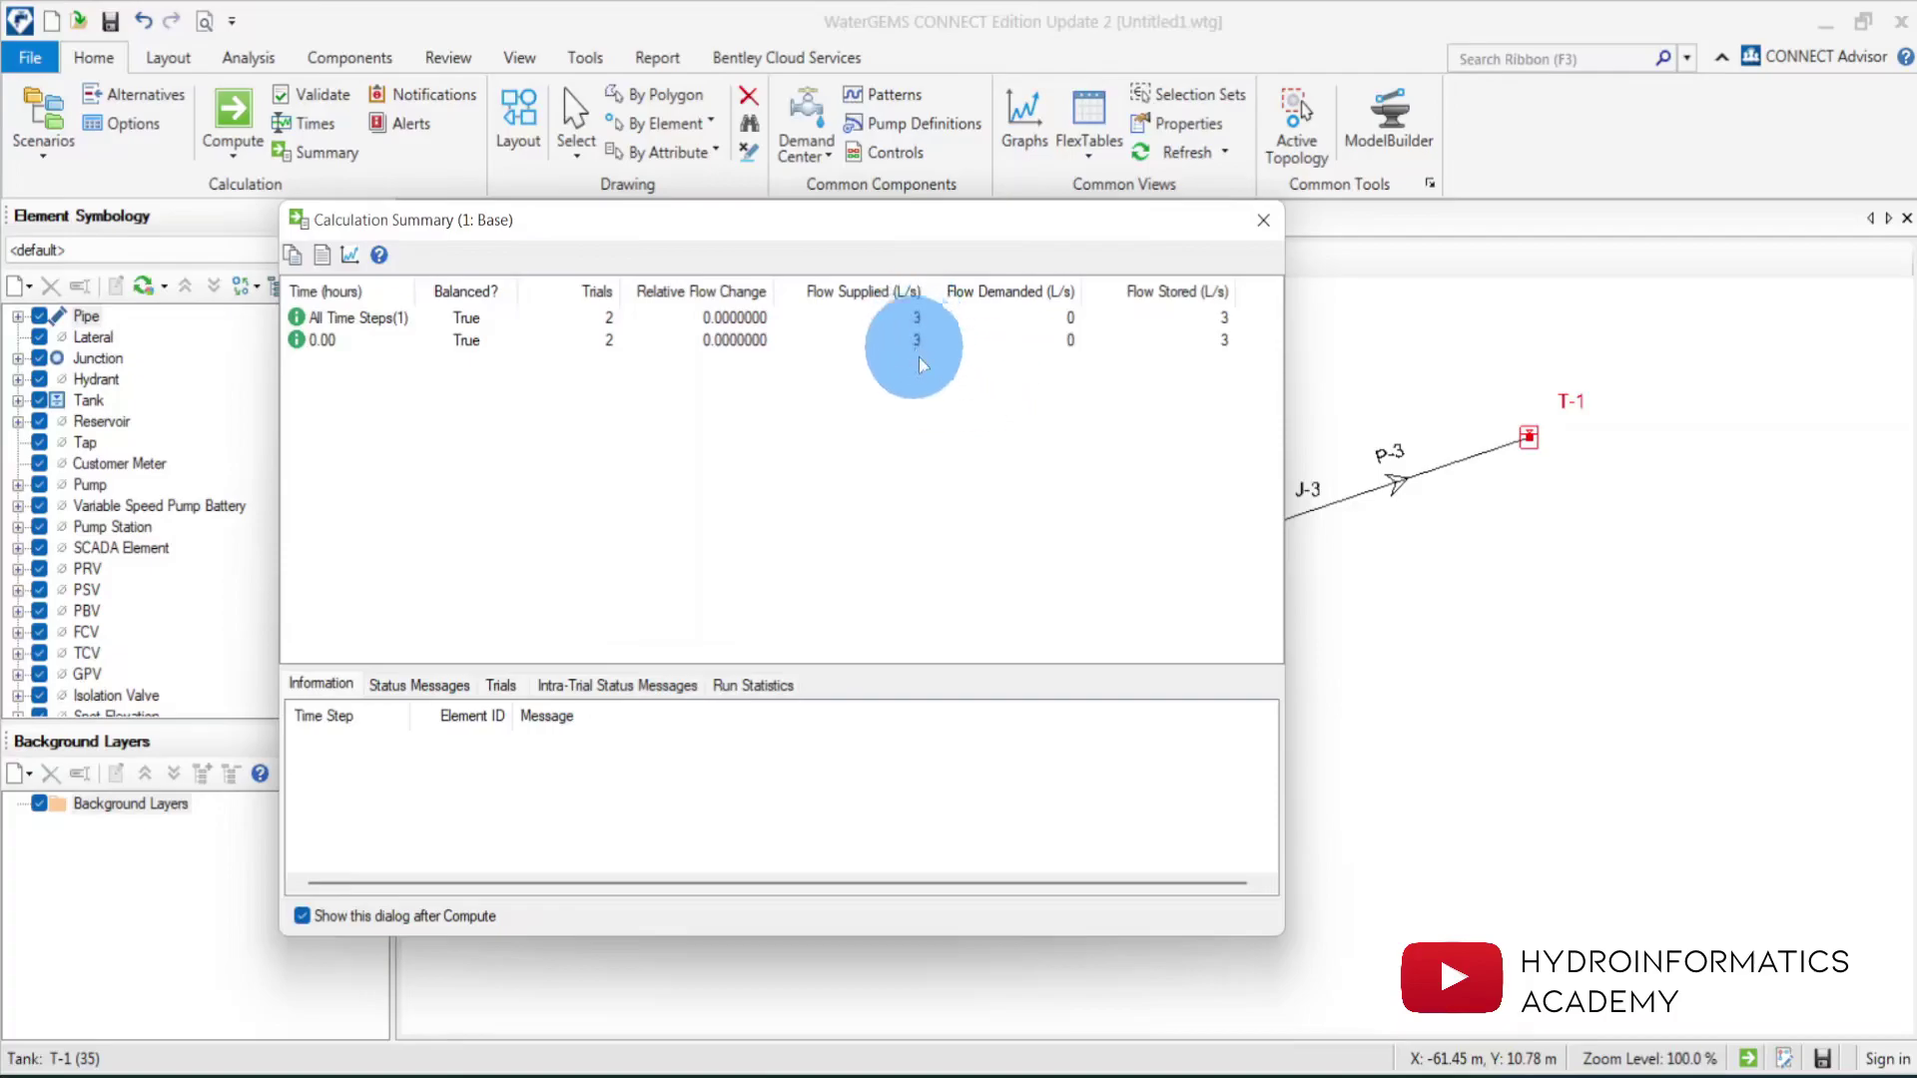
Compare the calculation summary's flows with the design flow on the Snipping Tool sketch, then close the summary.
key("alt+Tab")
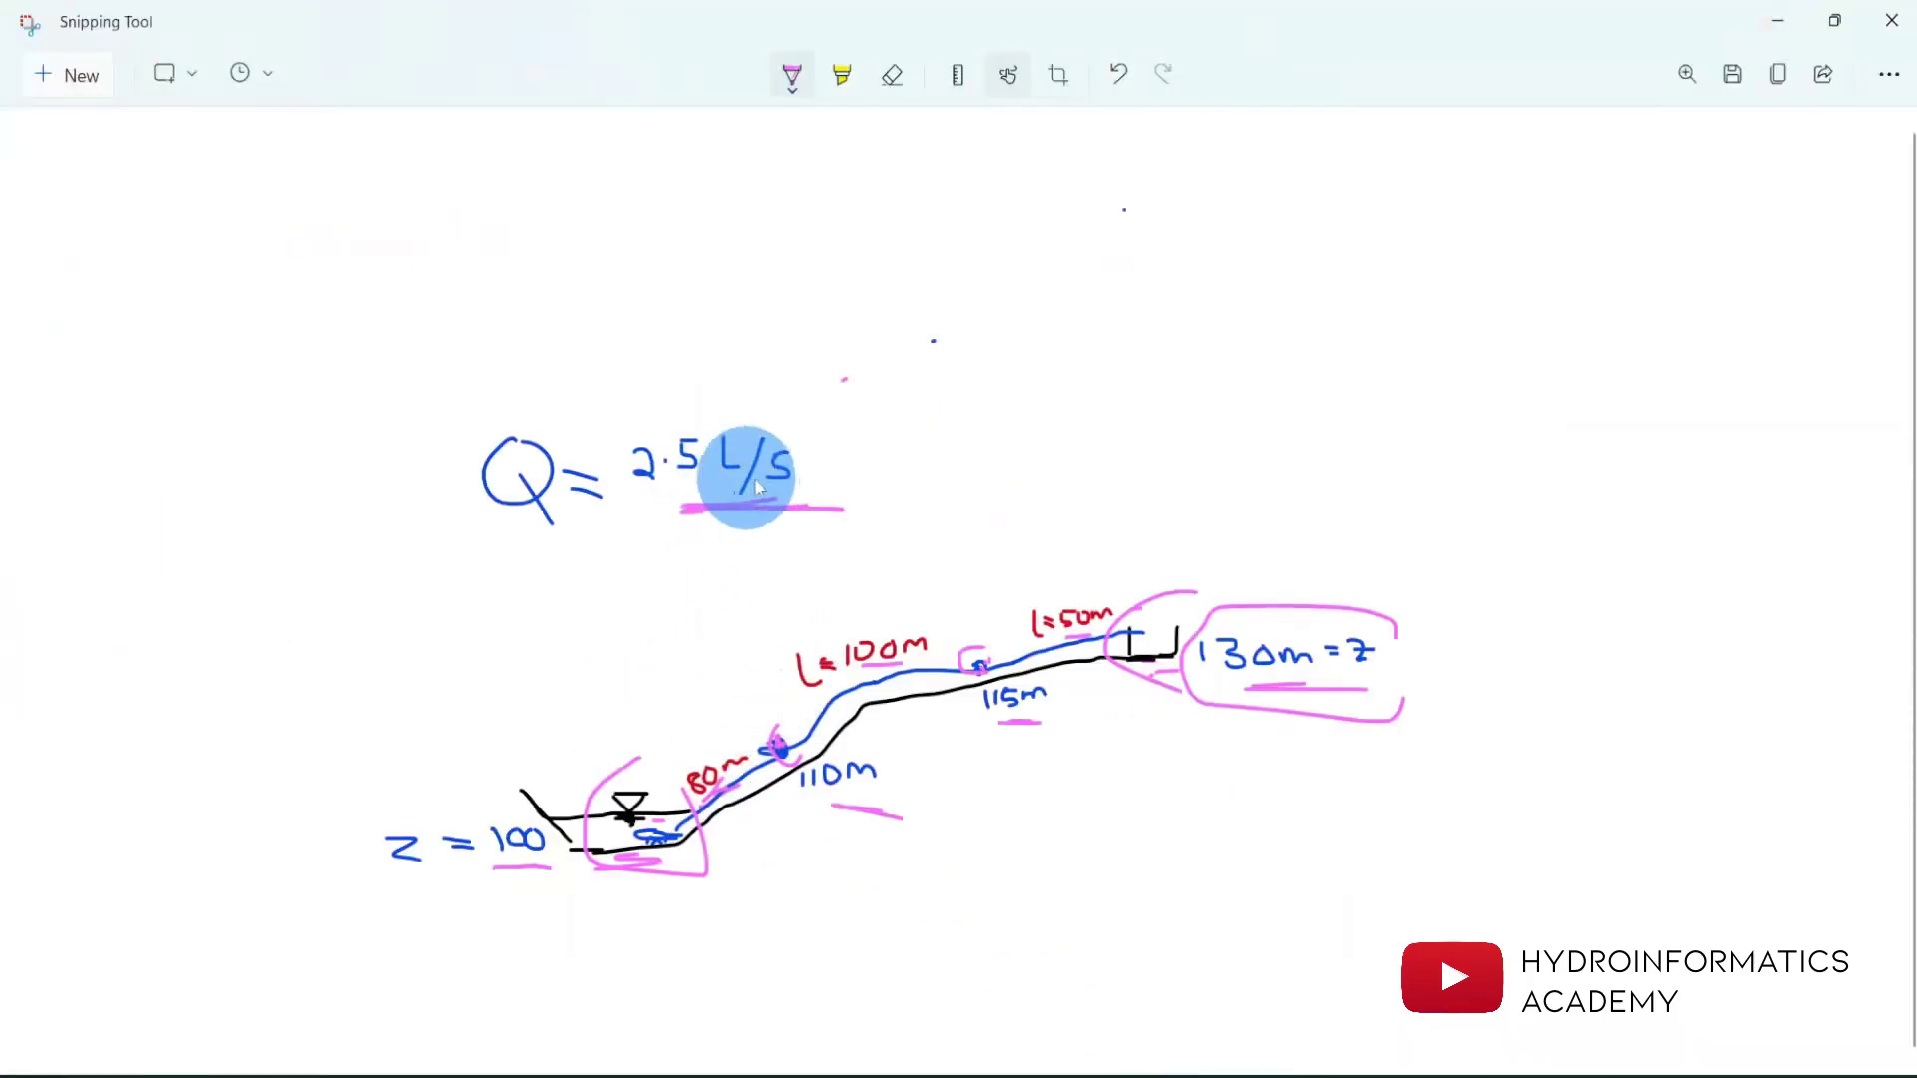
left_click(1780, 20)
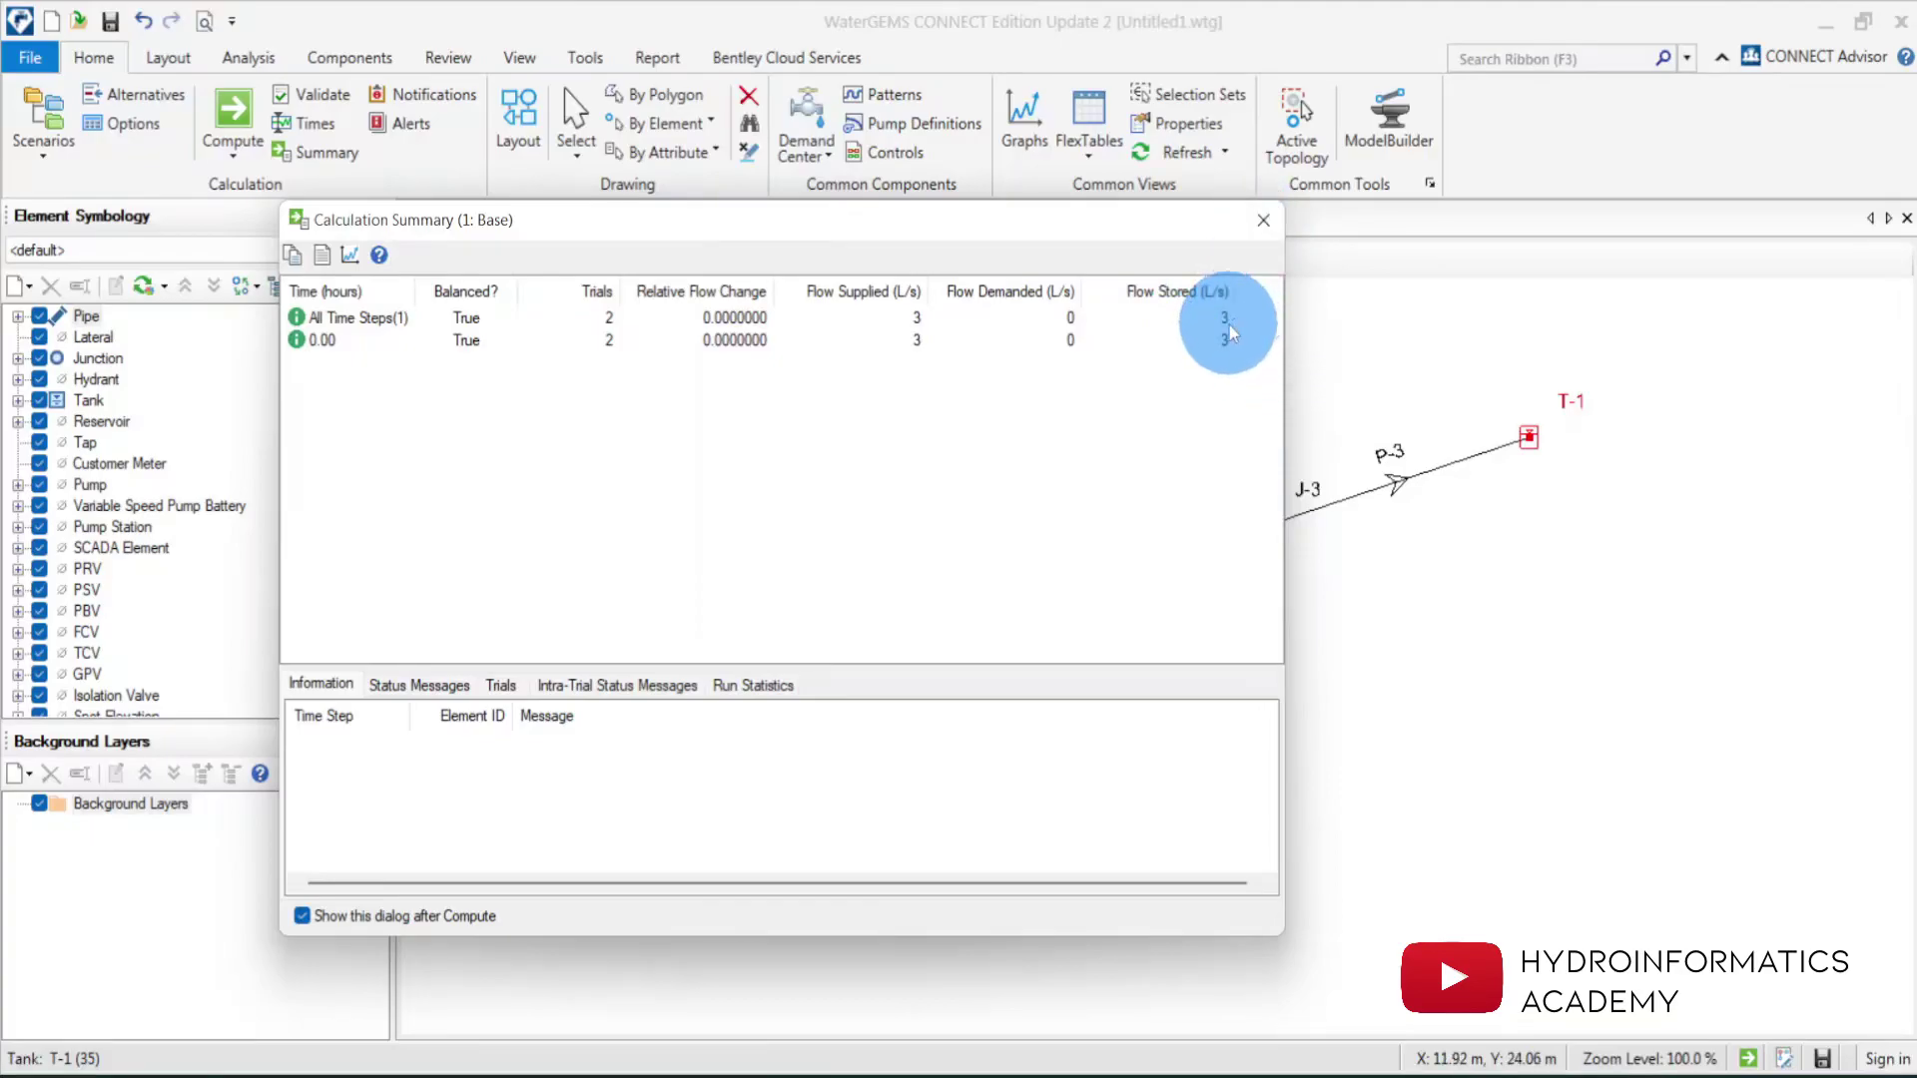
left_click(1263, 219)
Inspect junction J-1's calculated results and check the base demand in its demand collection.
double_click(776, 788)
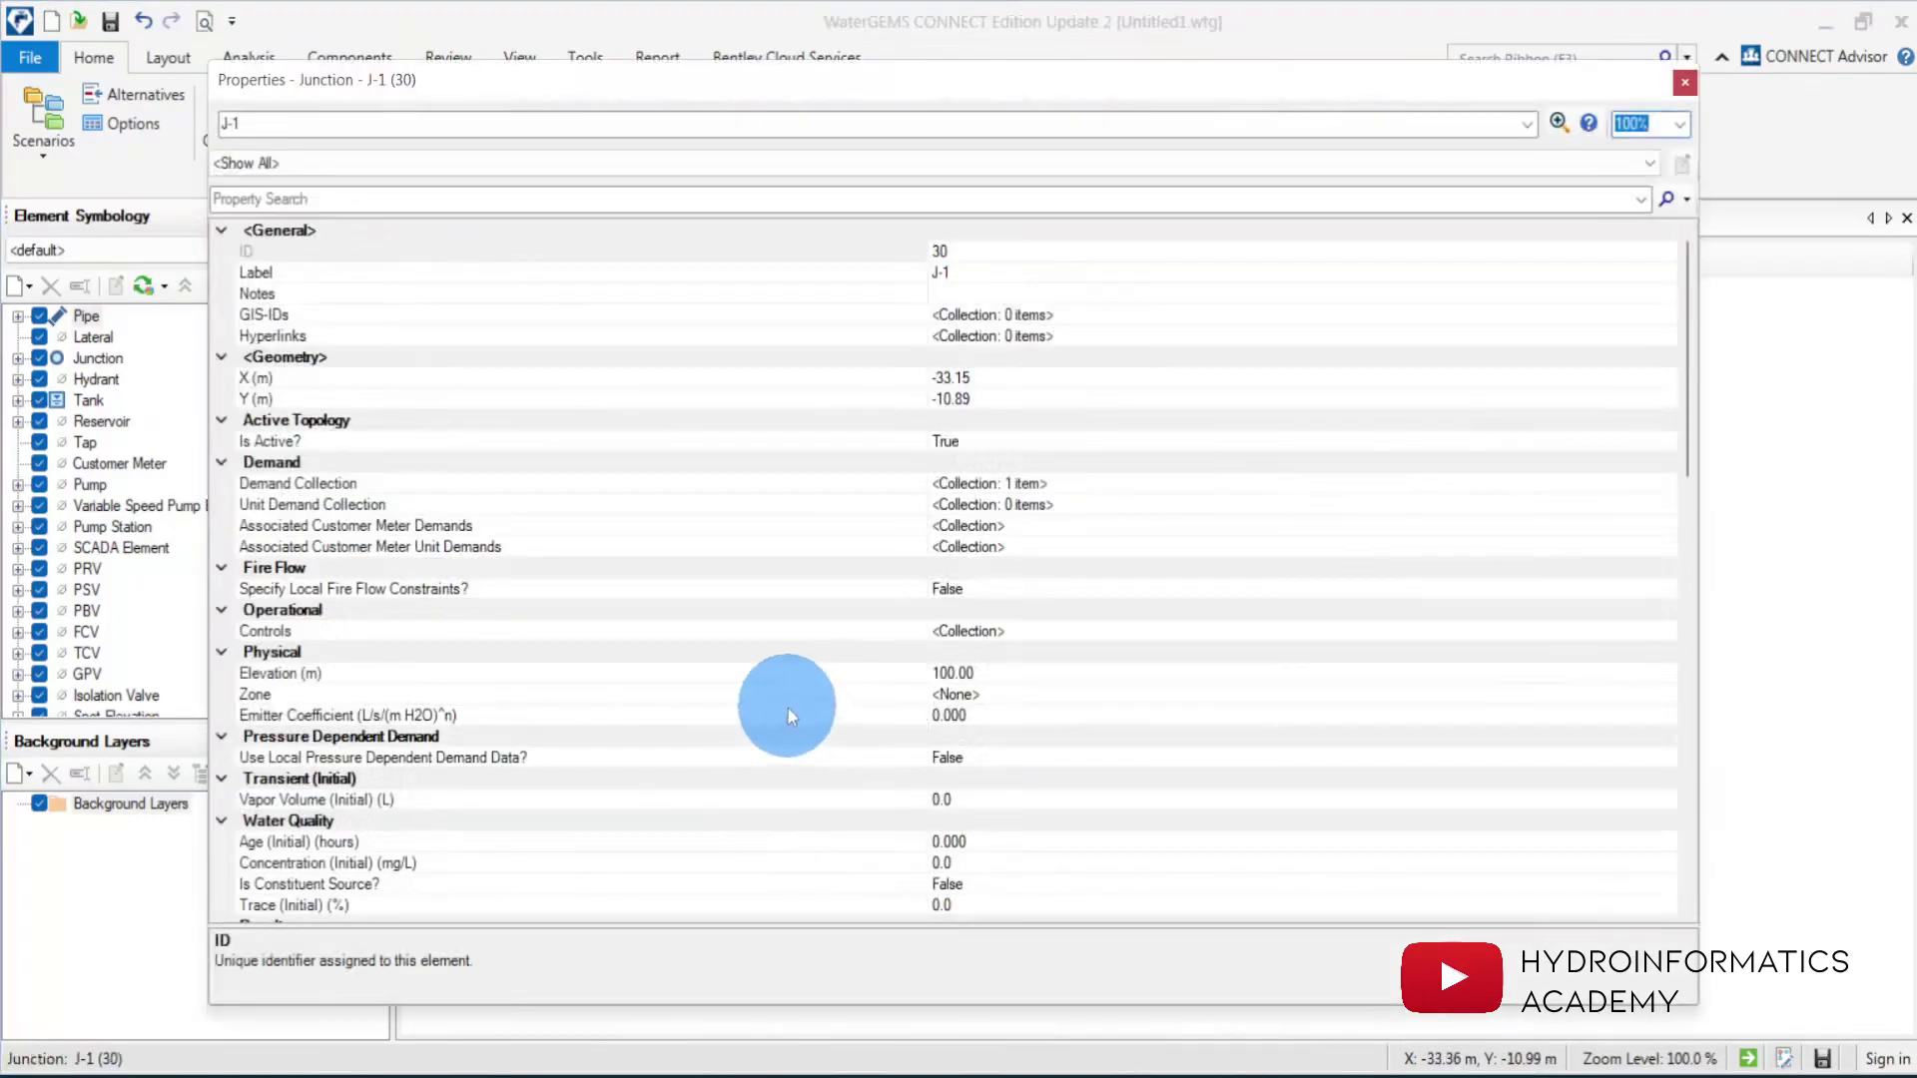
scroll(787, 709, "down", 5)
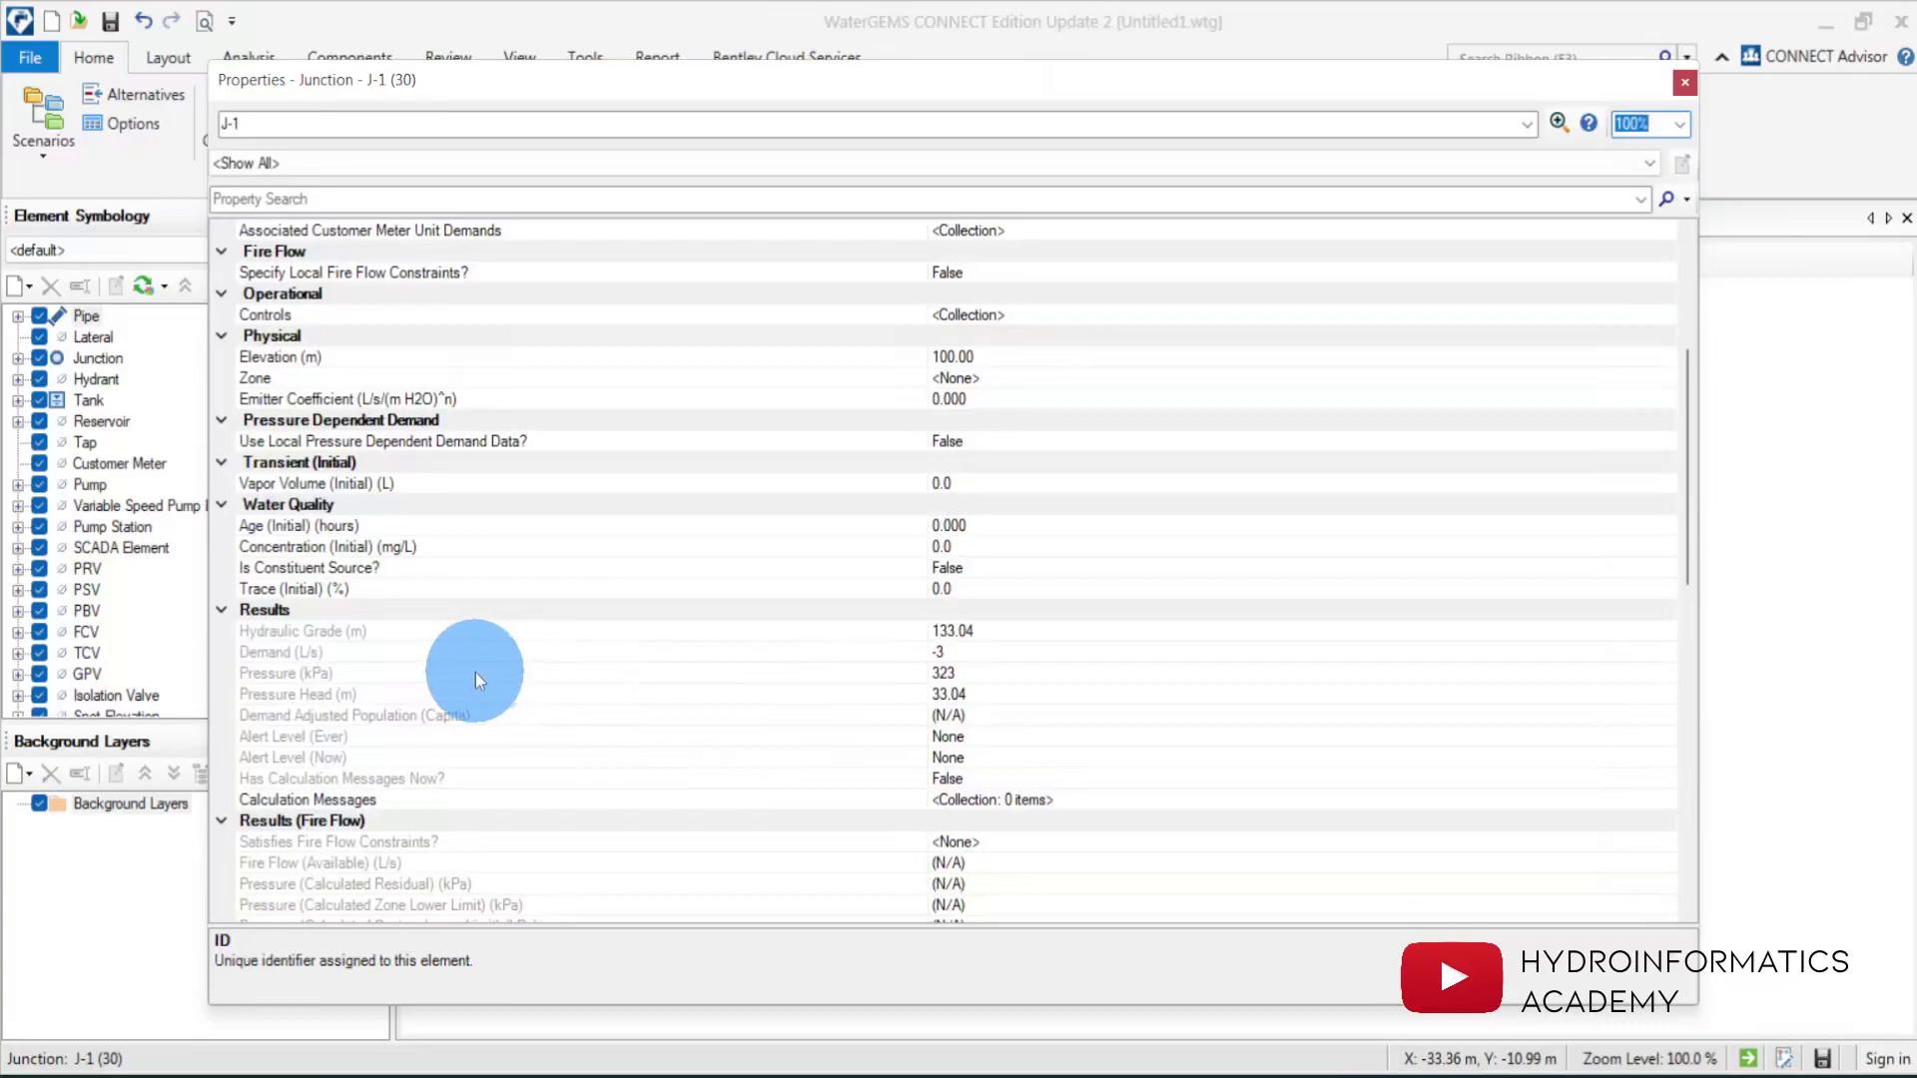
scroll(406, 477, "up", 3)
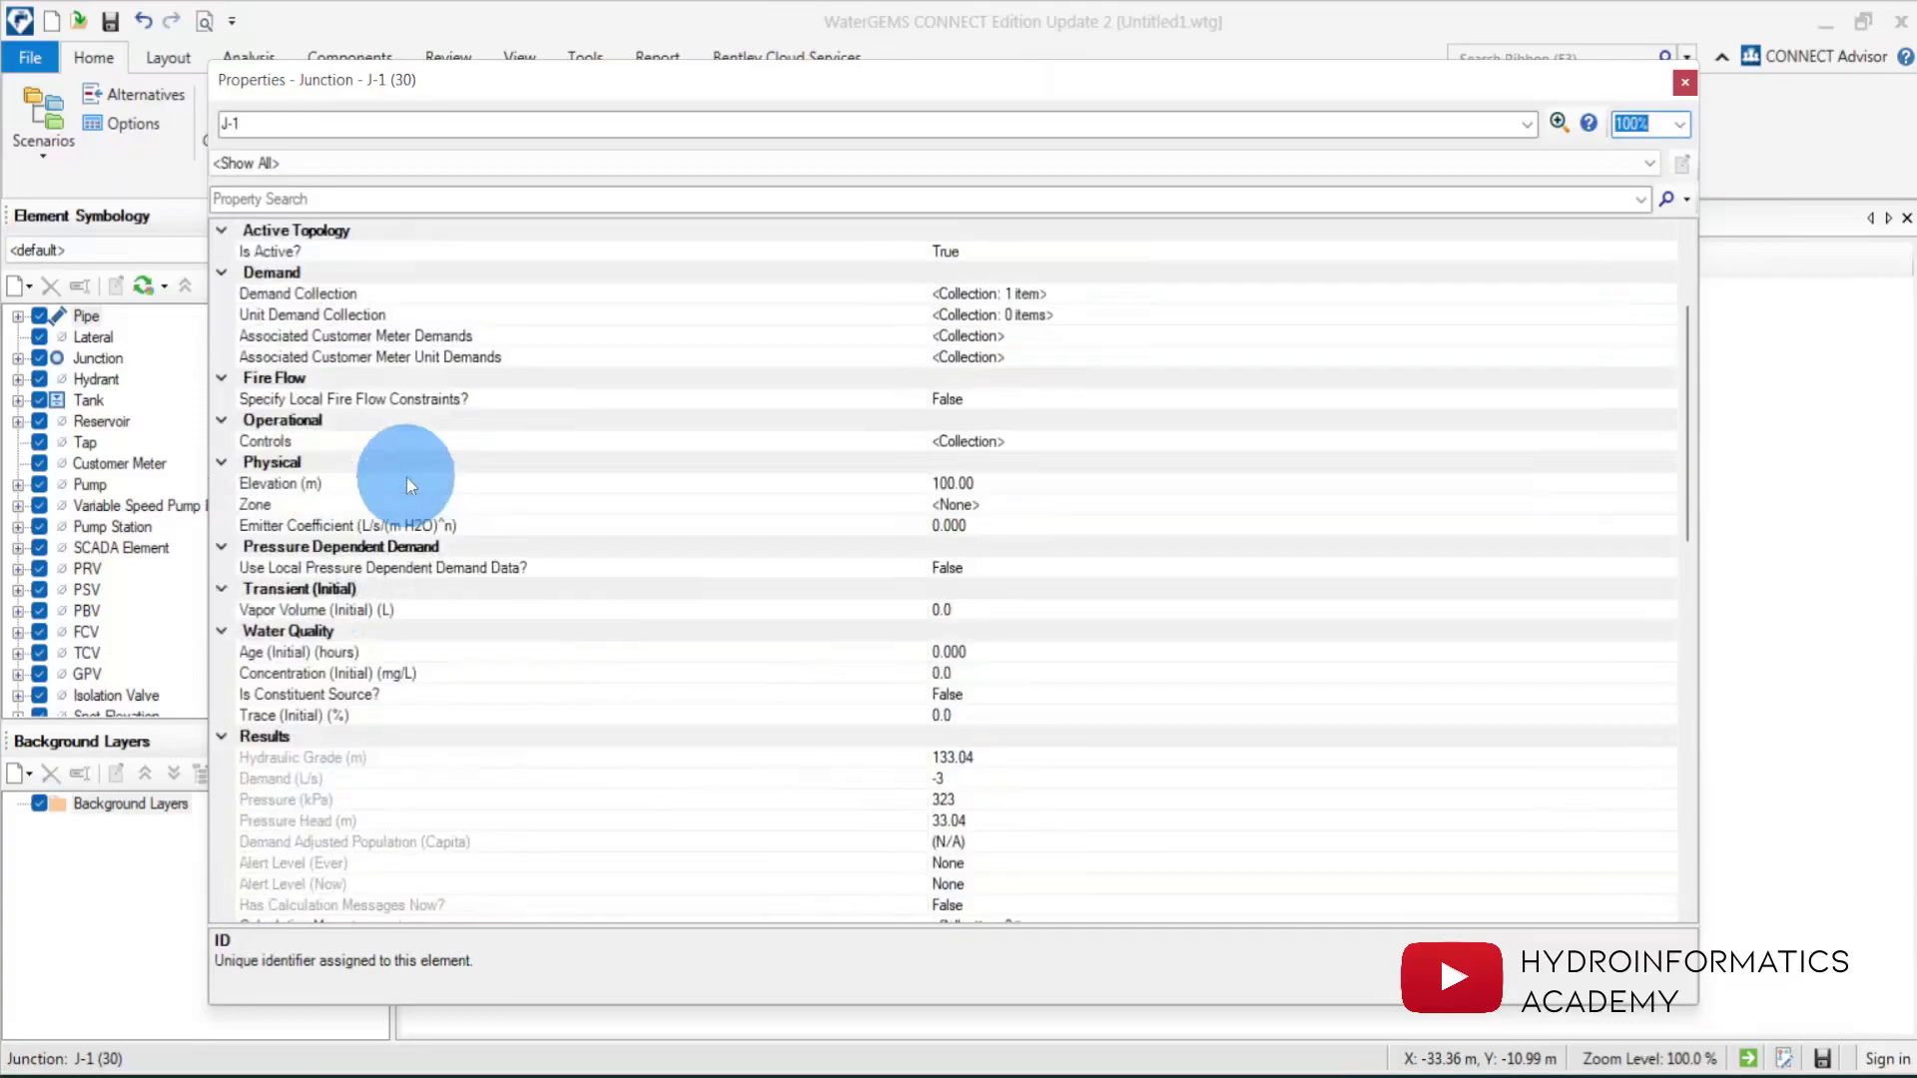
left_click(373, 378)
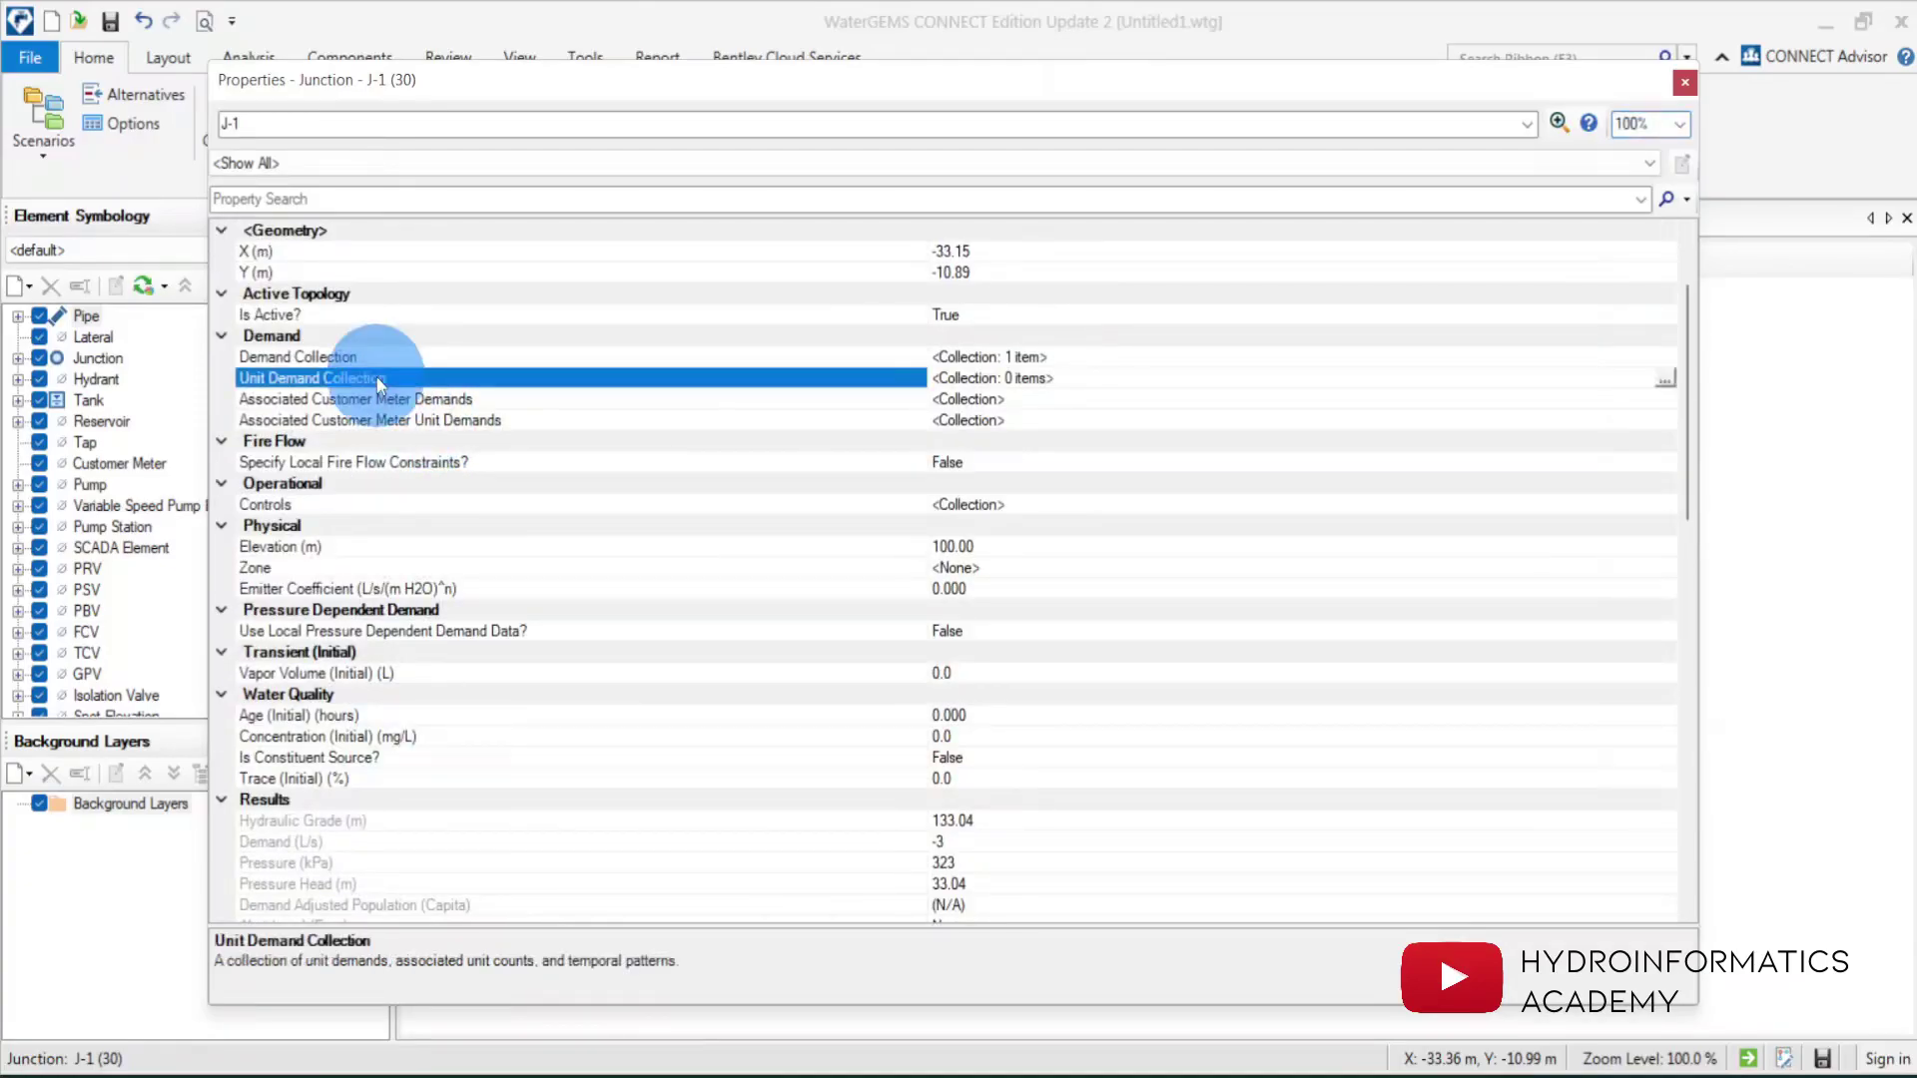
left_click(372, 357)
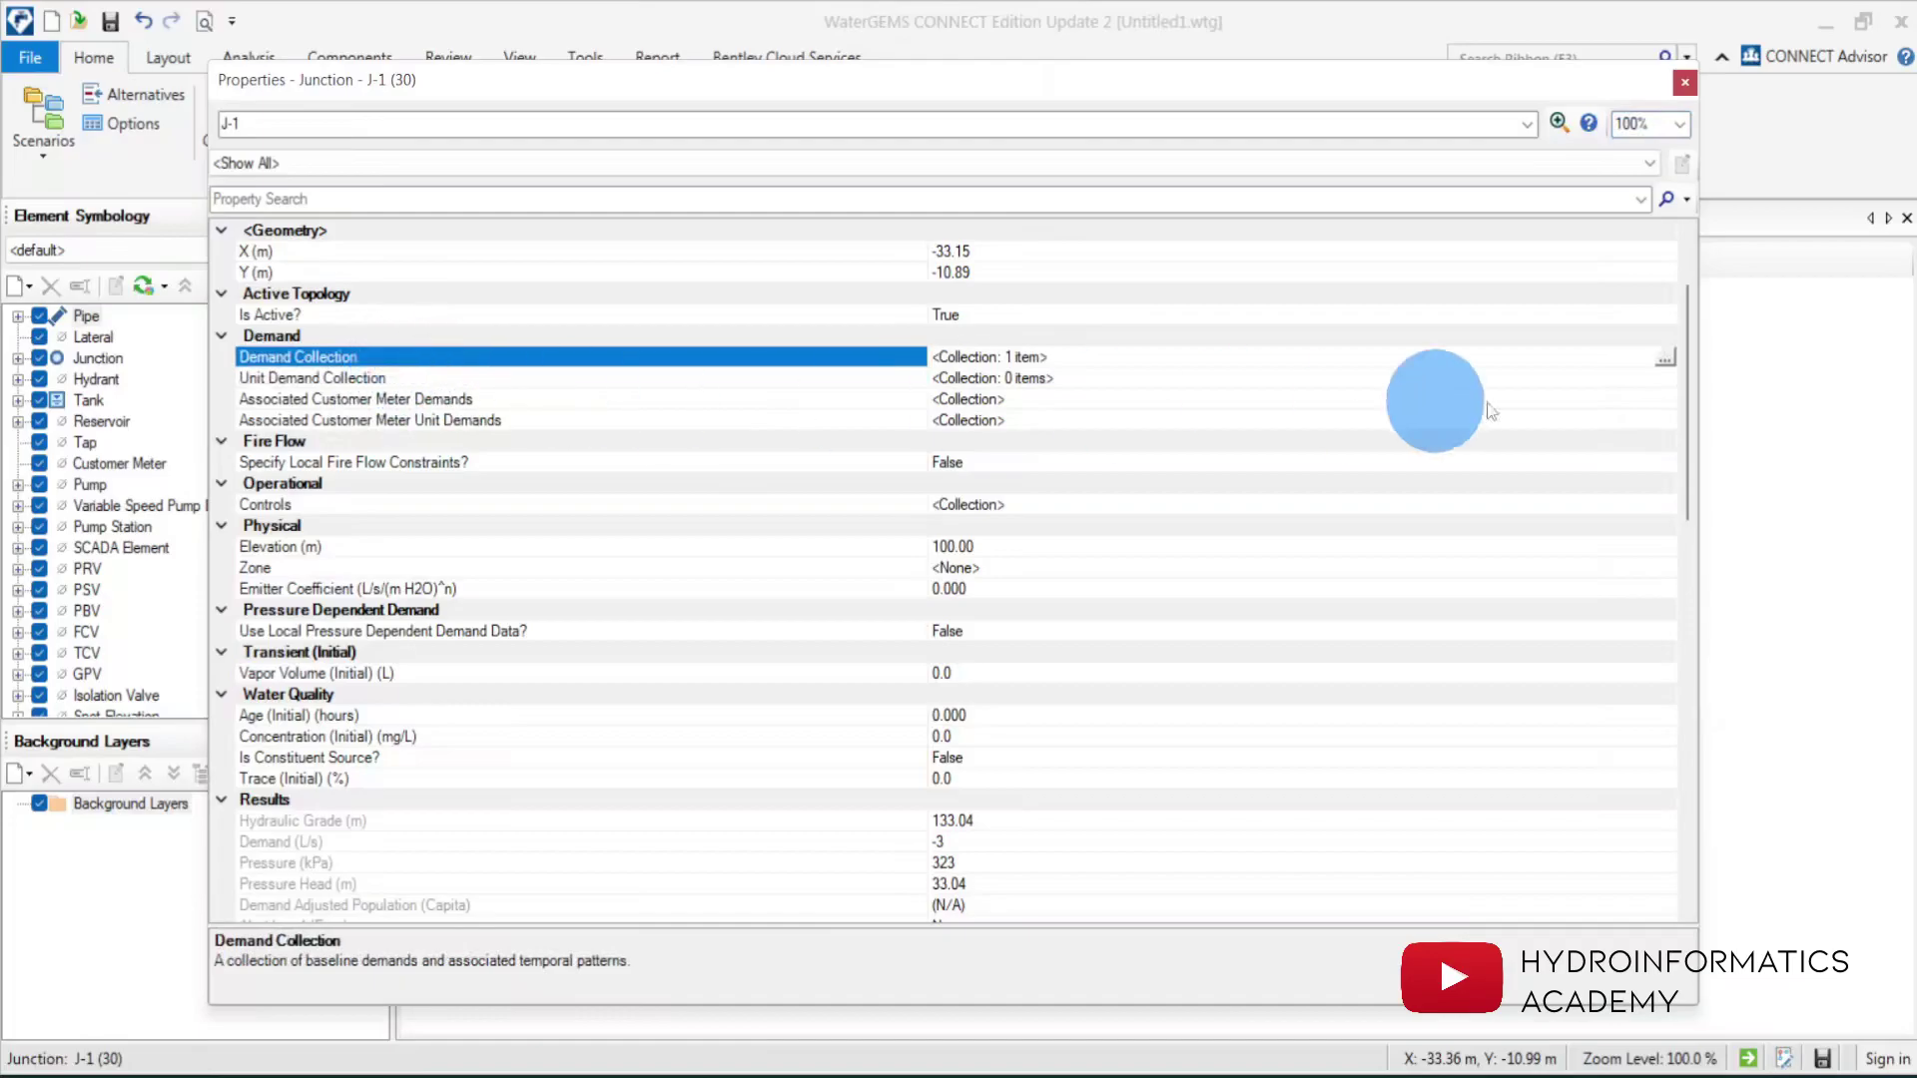
left_click(1664, 357)
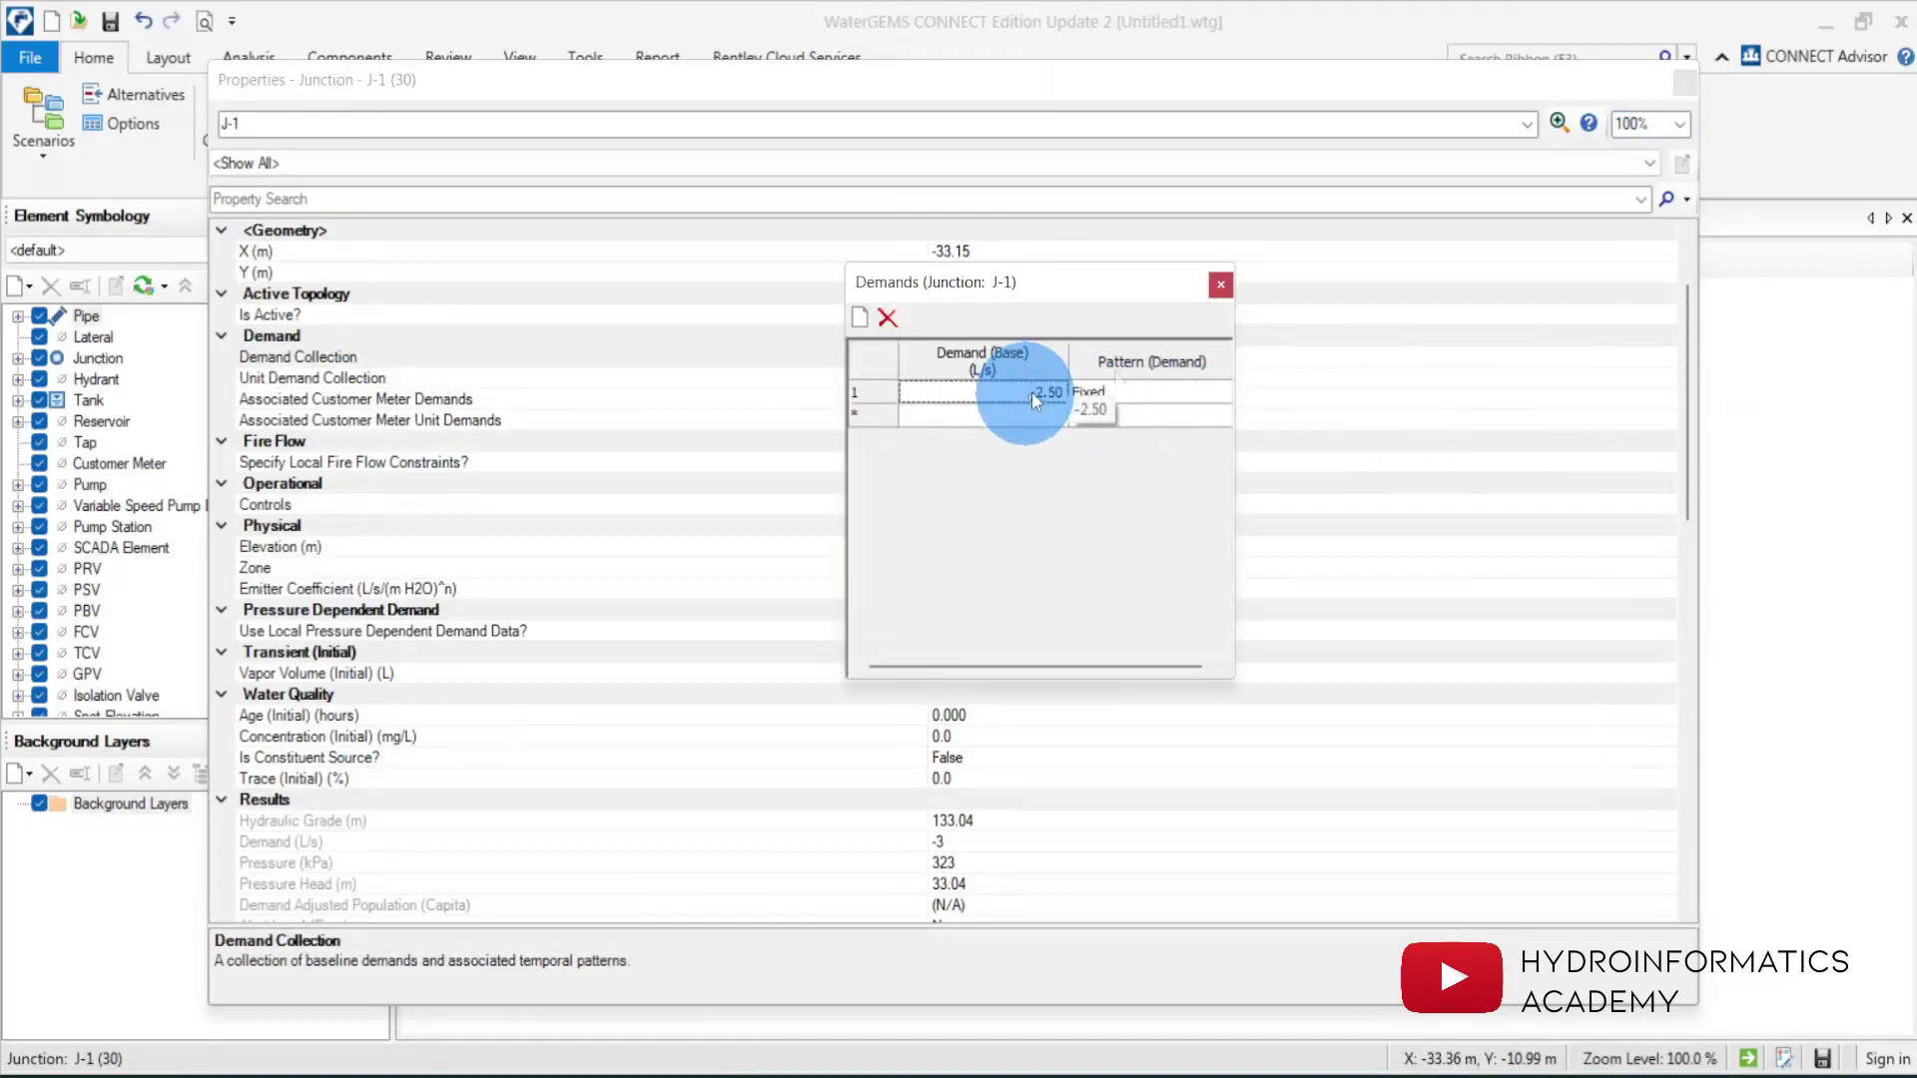
left_click(1220, 285)
Set the flow display precision to 2 decimals through junction J-1's calculated demand field and recompute the Base scenario.
scroll(565, 781, "down", 3)
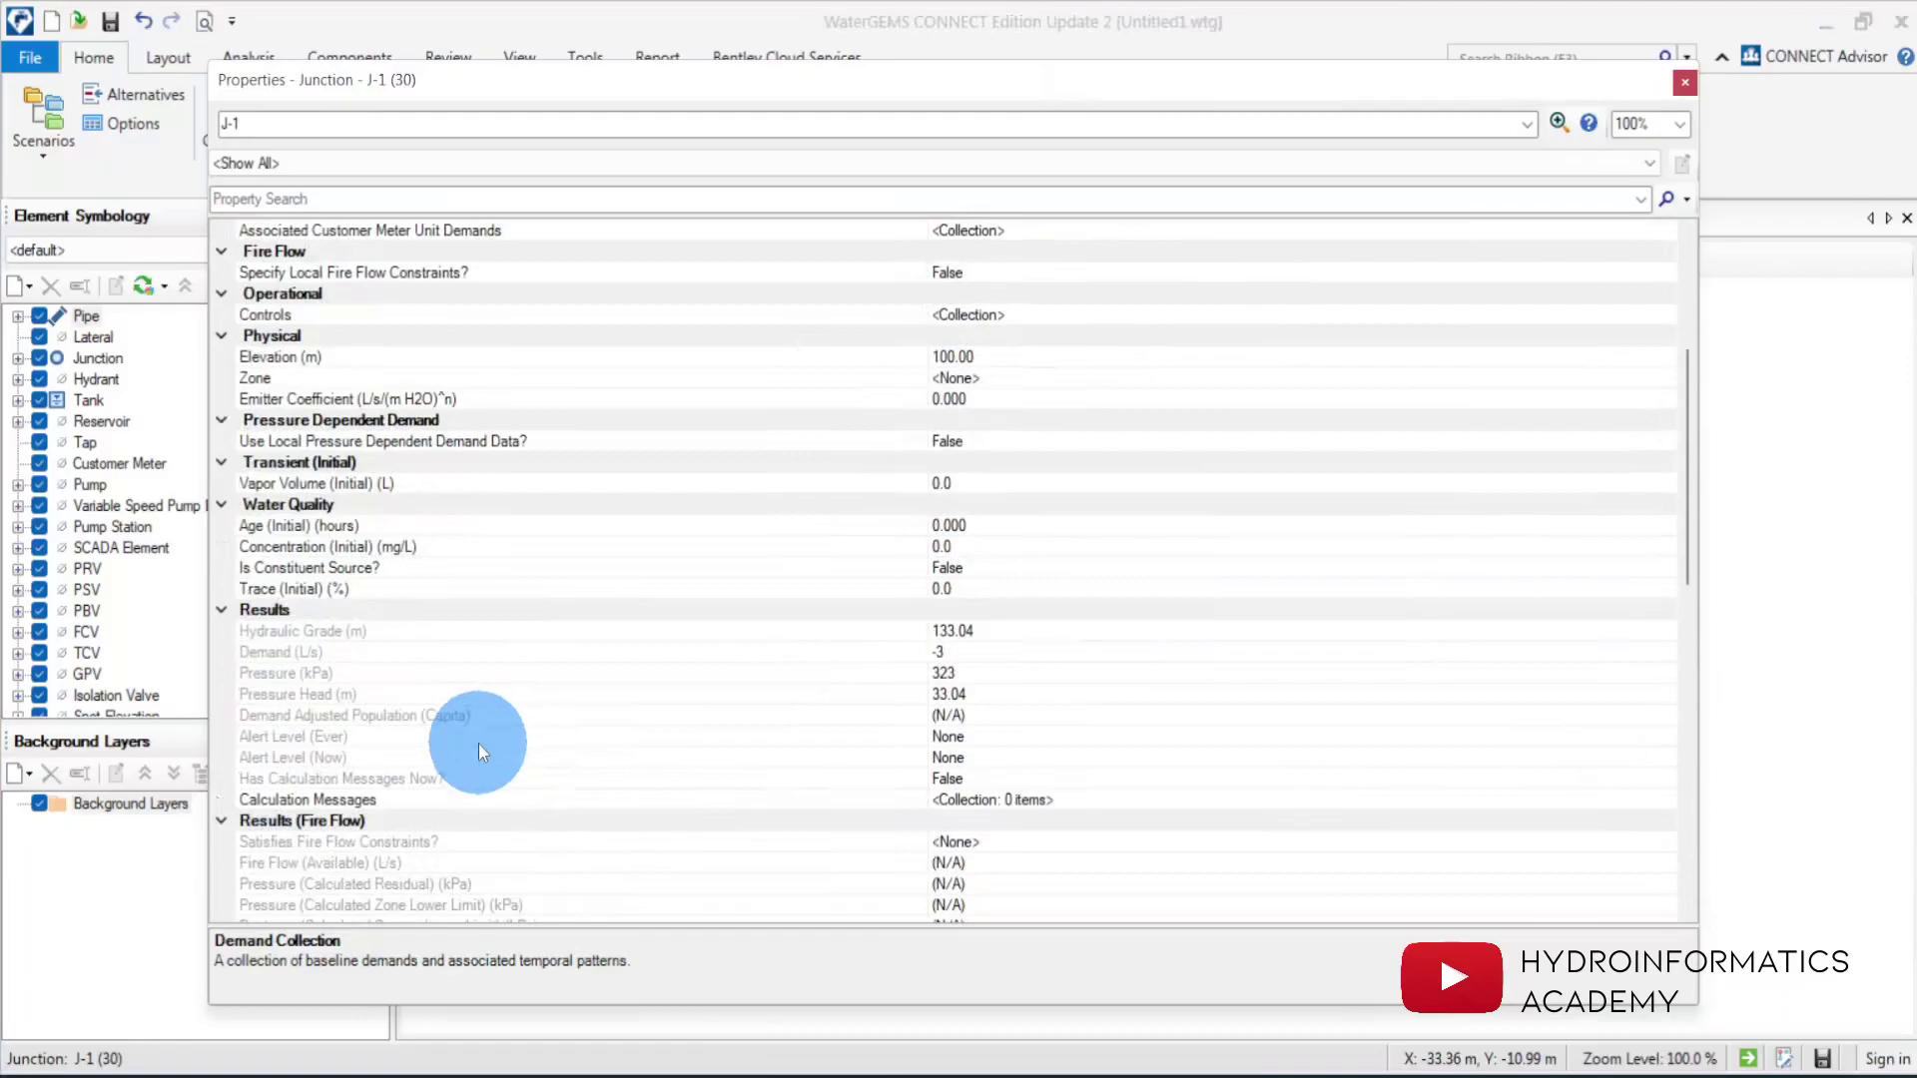
left_click(328, 655)
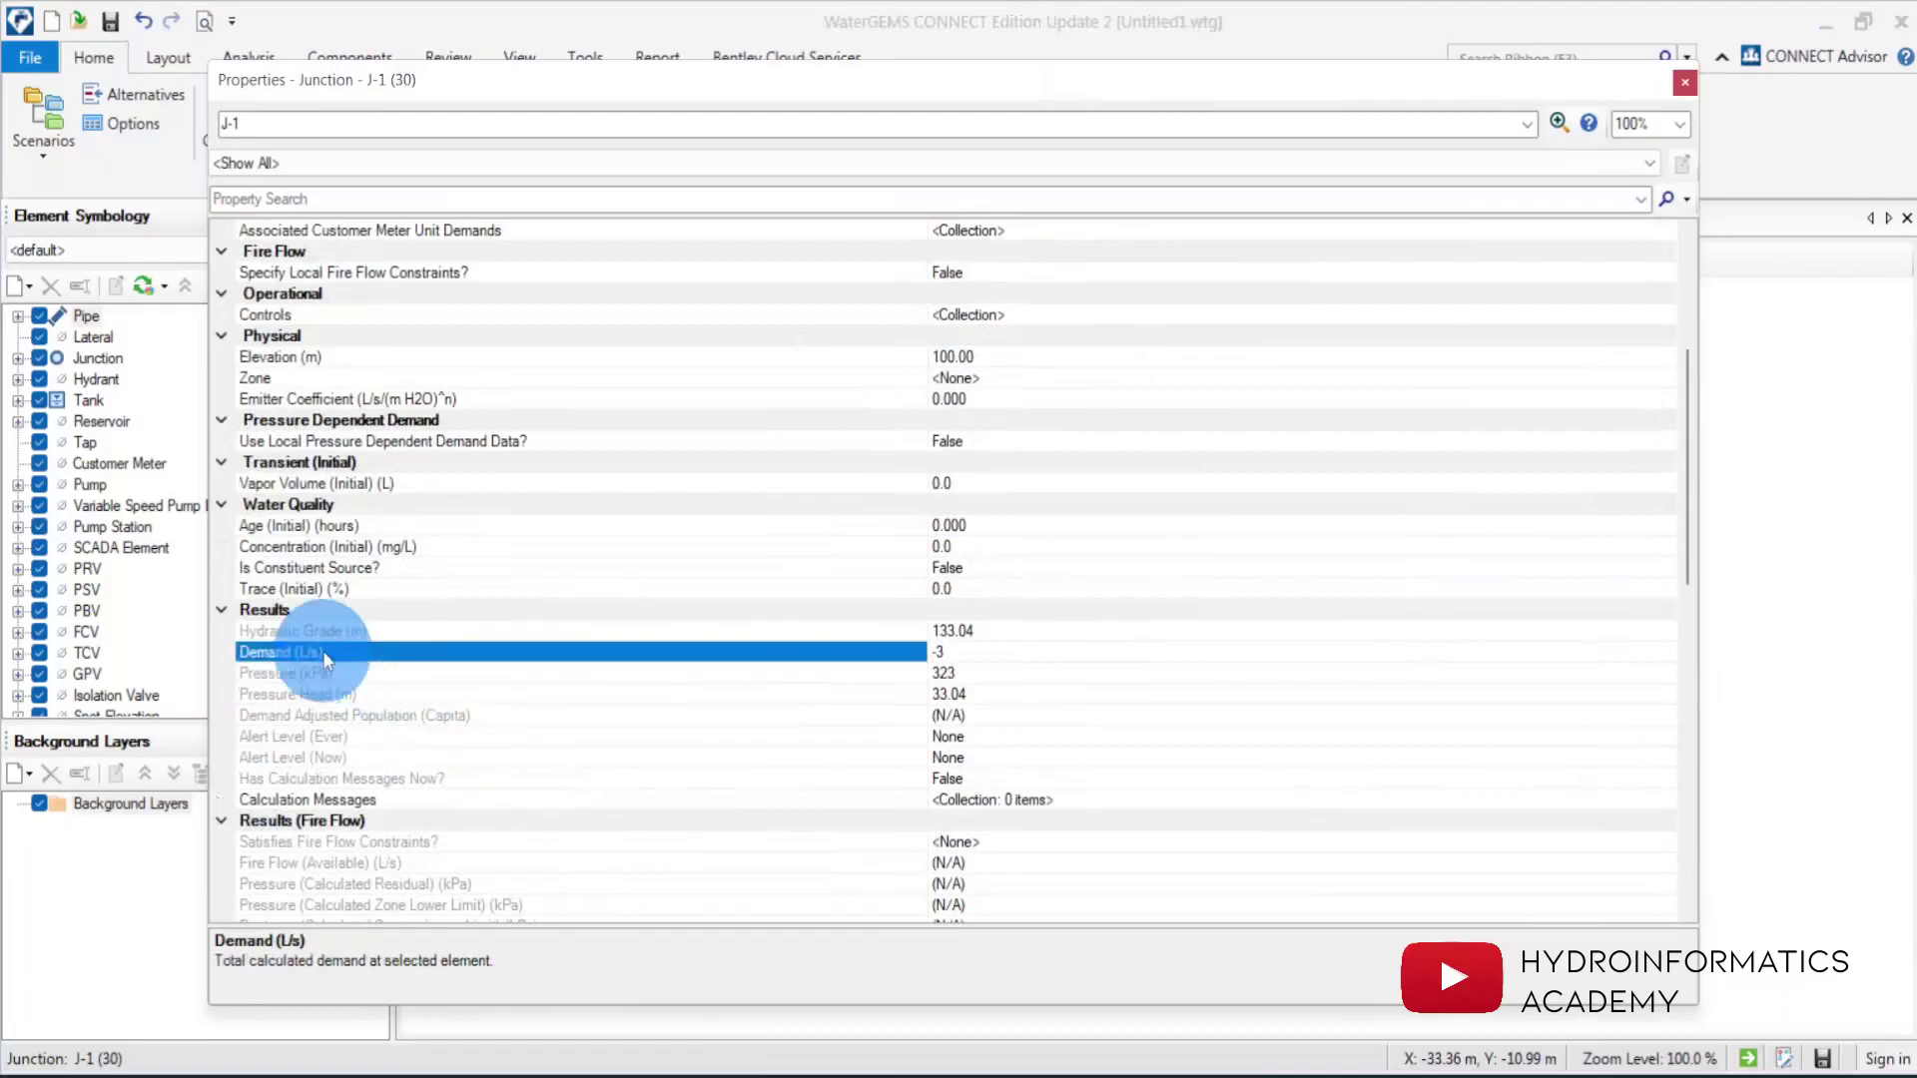
right_click(422, 655)
left_click(465, 667)
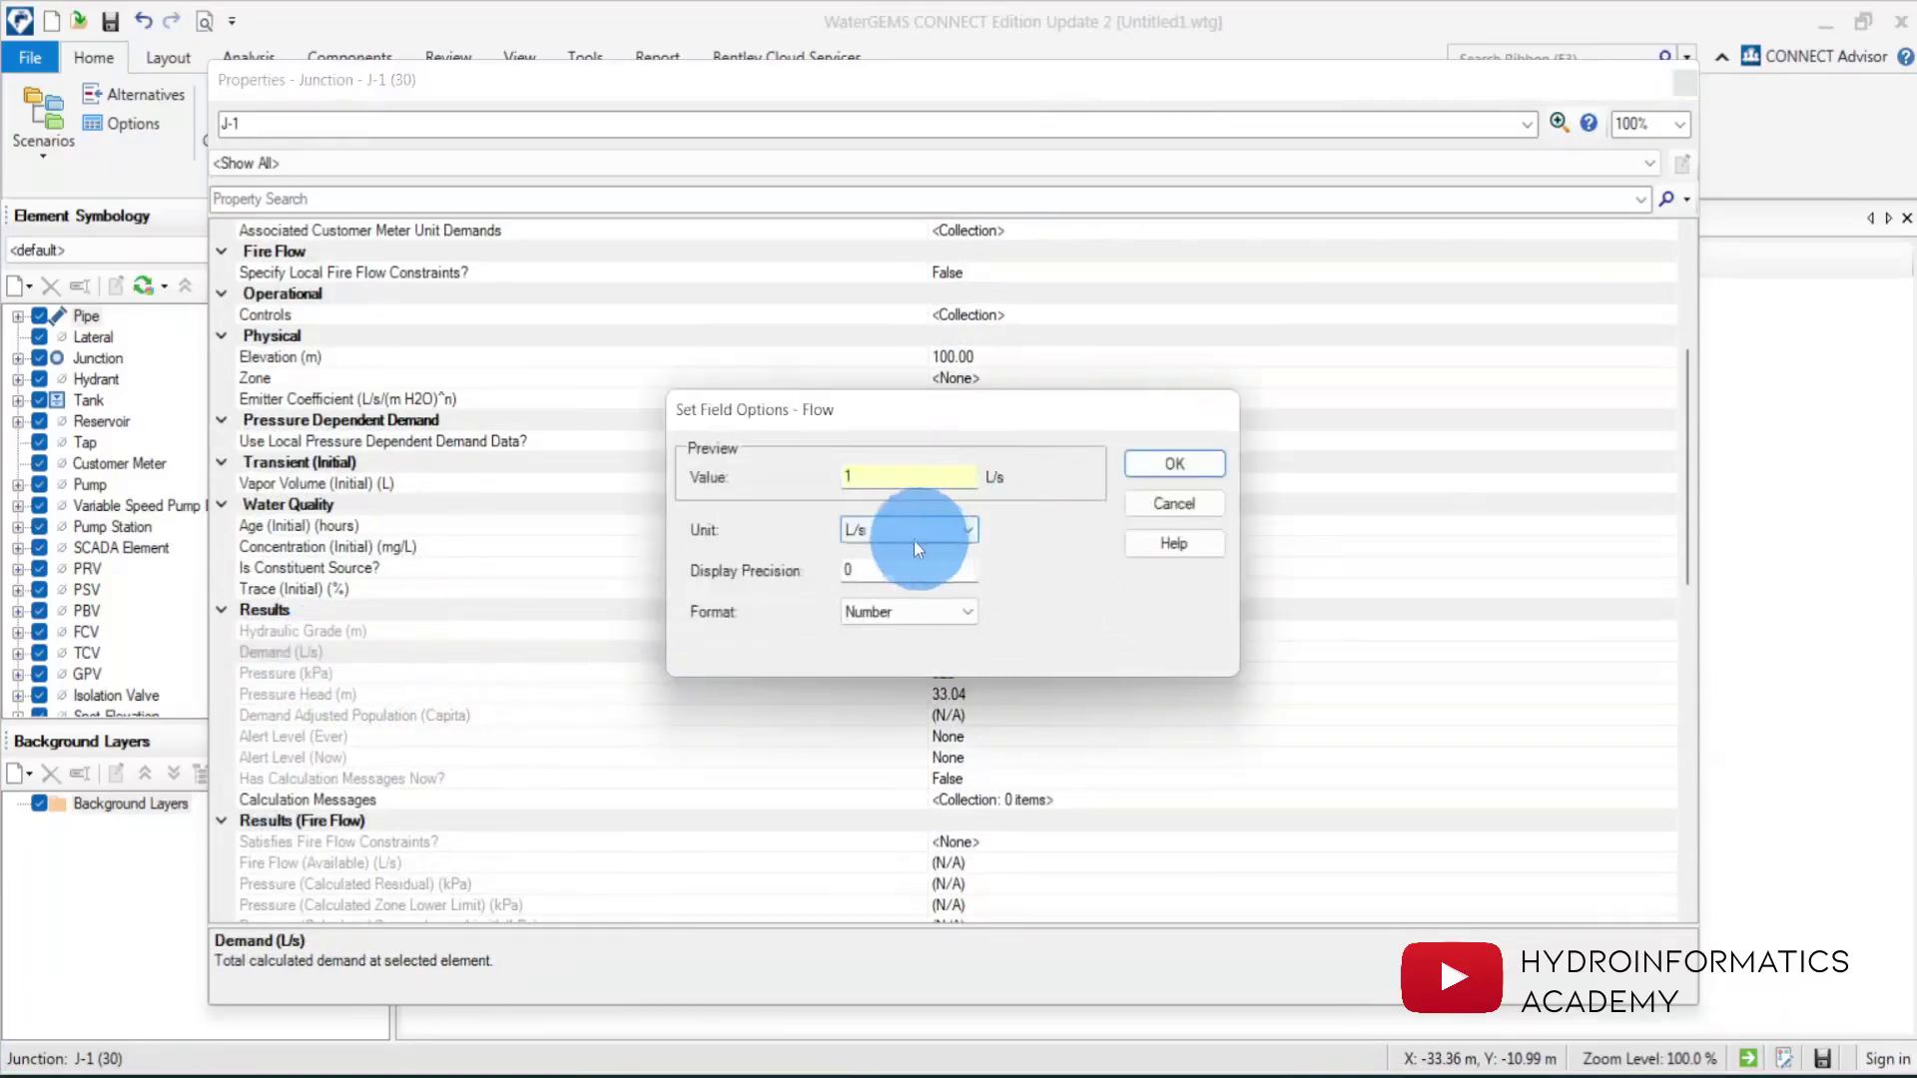
double_click(878, 564)
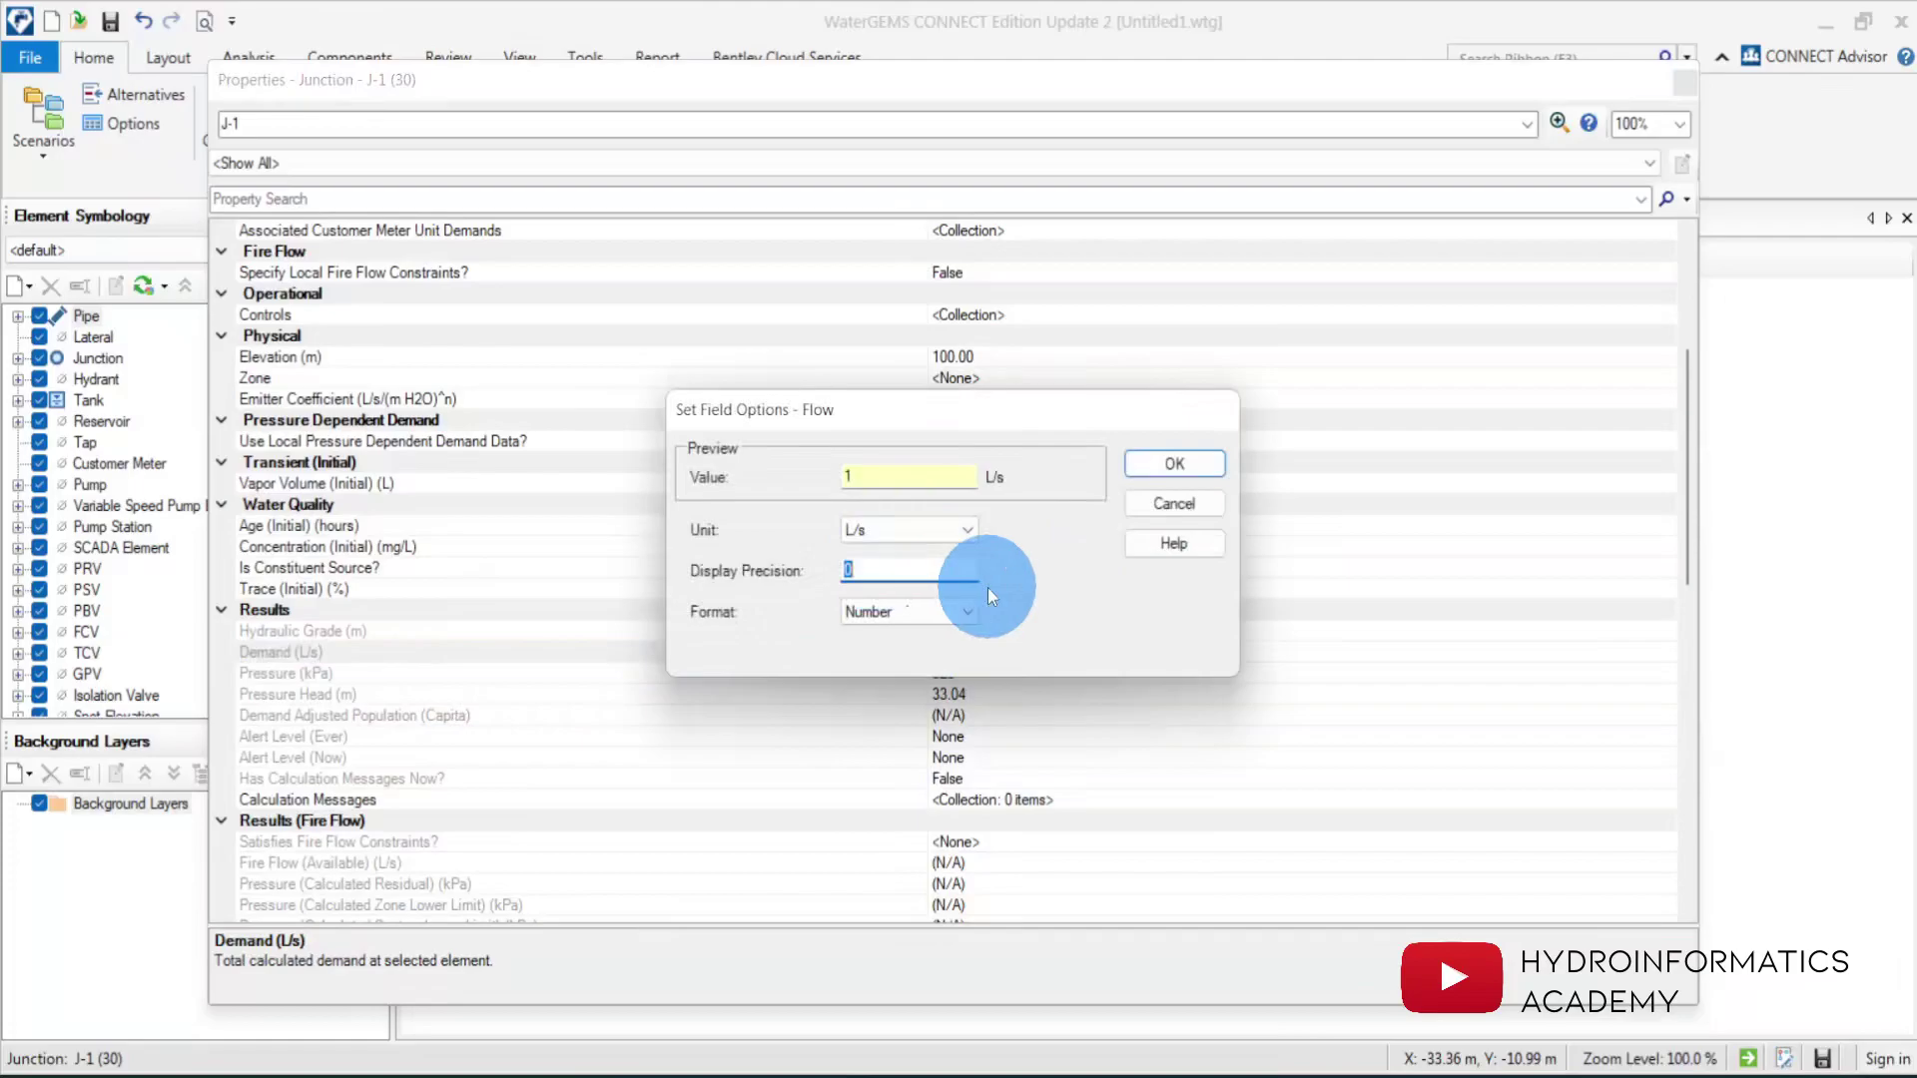
type("2")
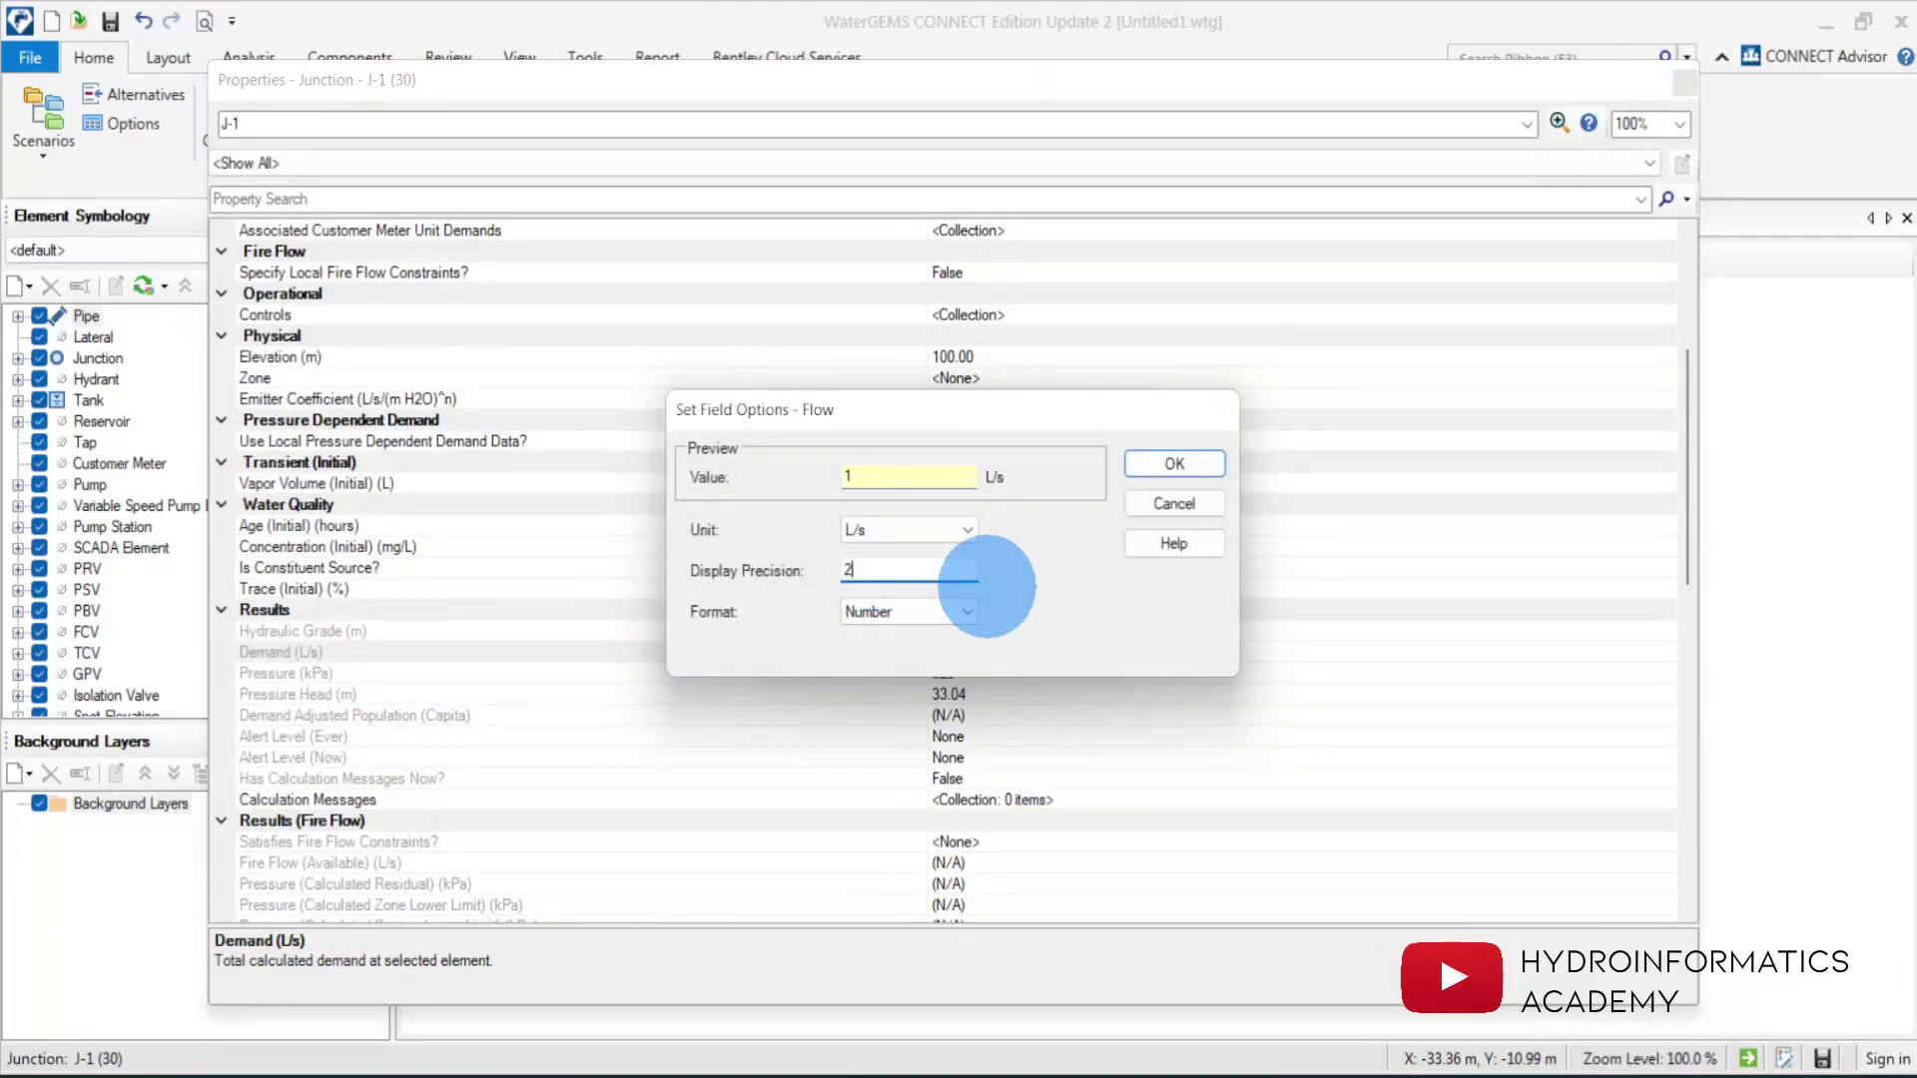
left_click(1180, 466)
left_click(1685, 82)
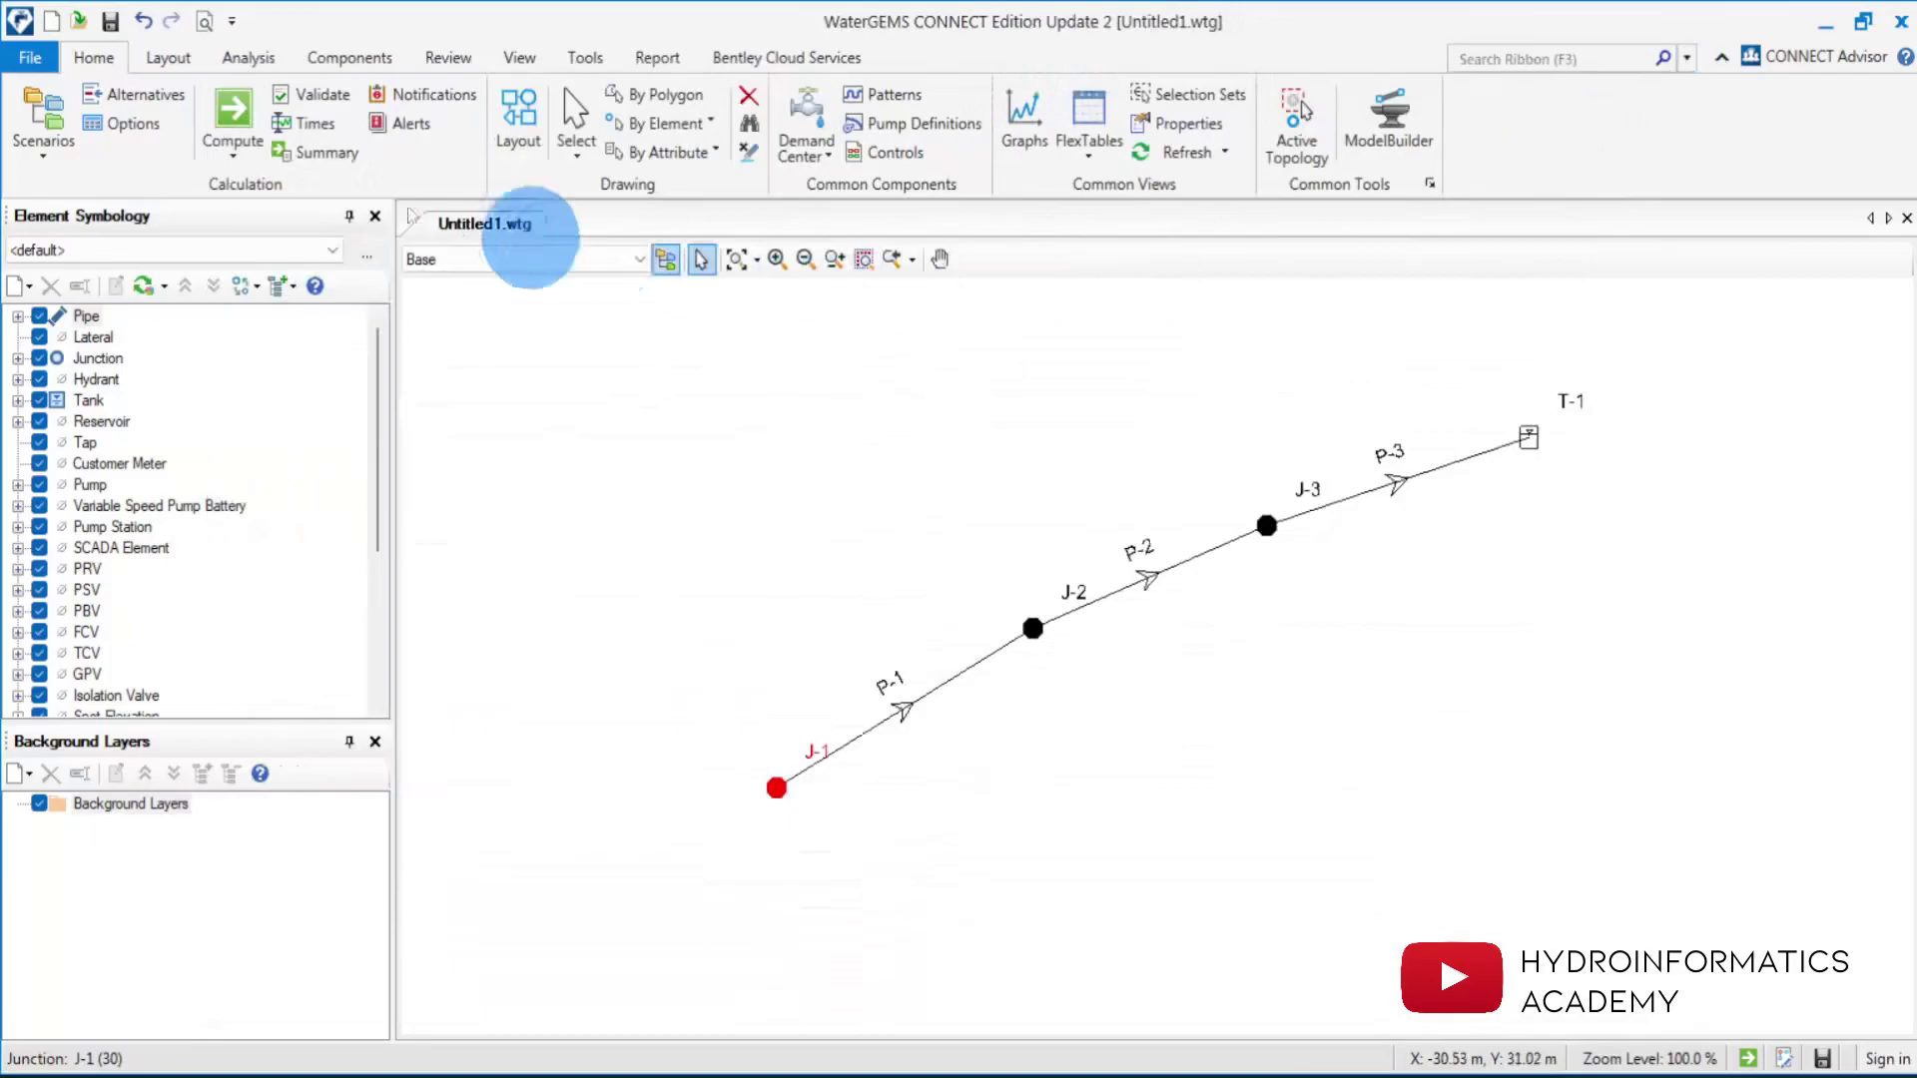
left_click(225, 117)
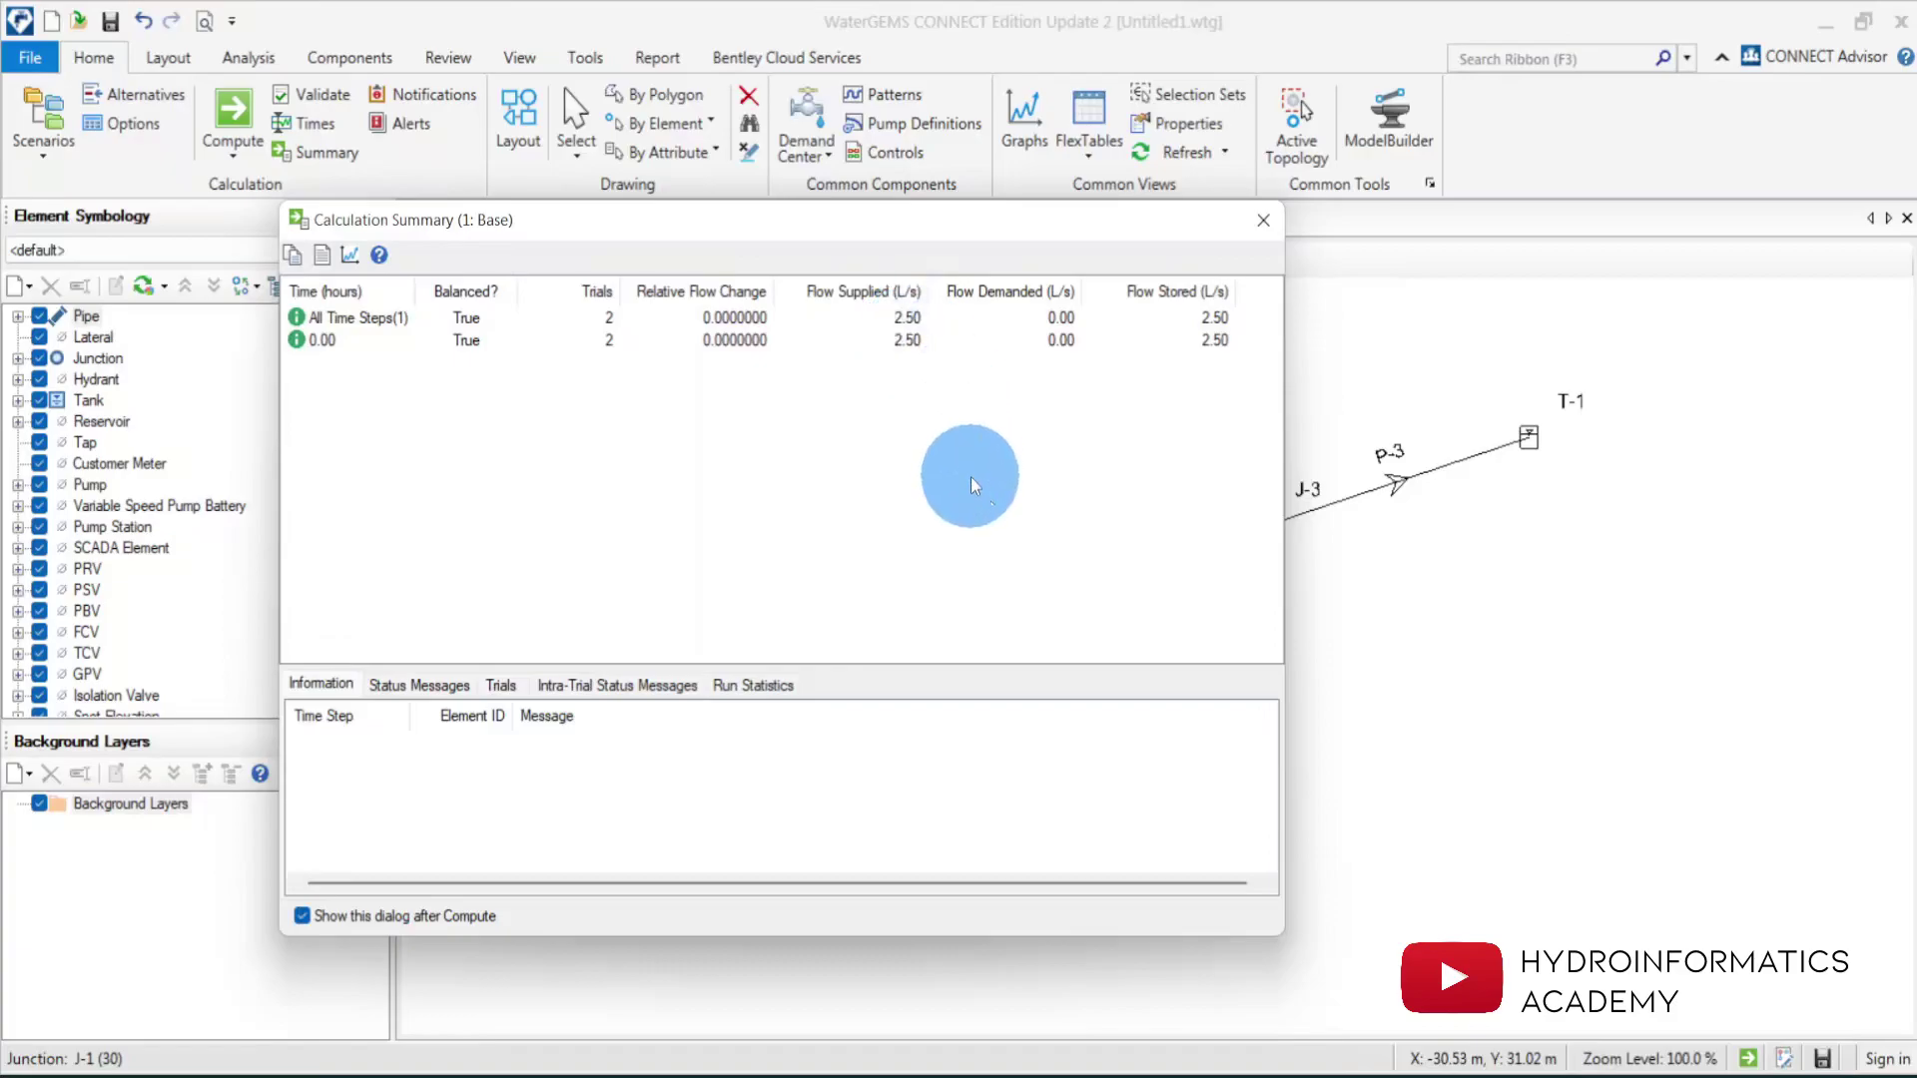
Close the calculation summary and add a pipe annotation for the Flow result on all elements.
left_click(1262, 219)
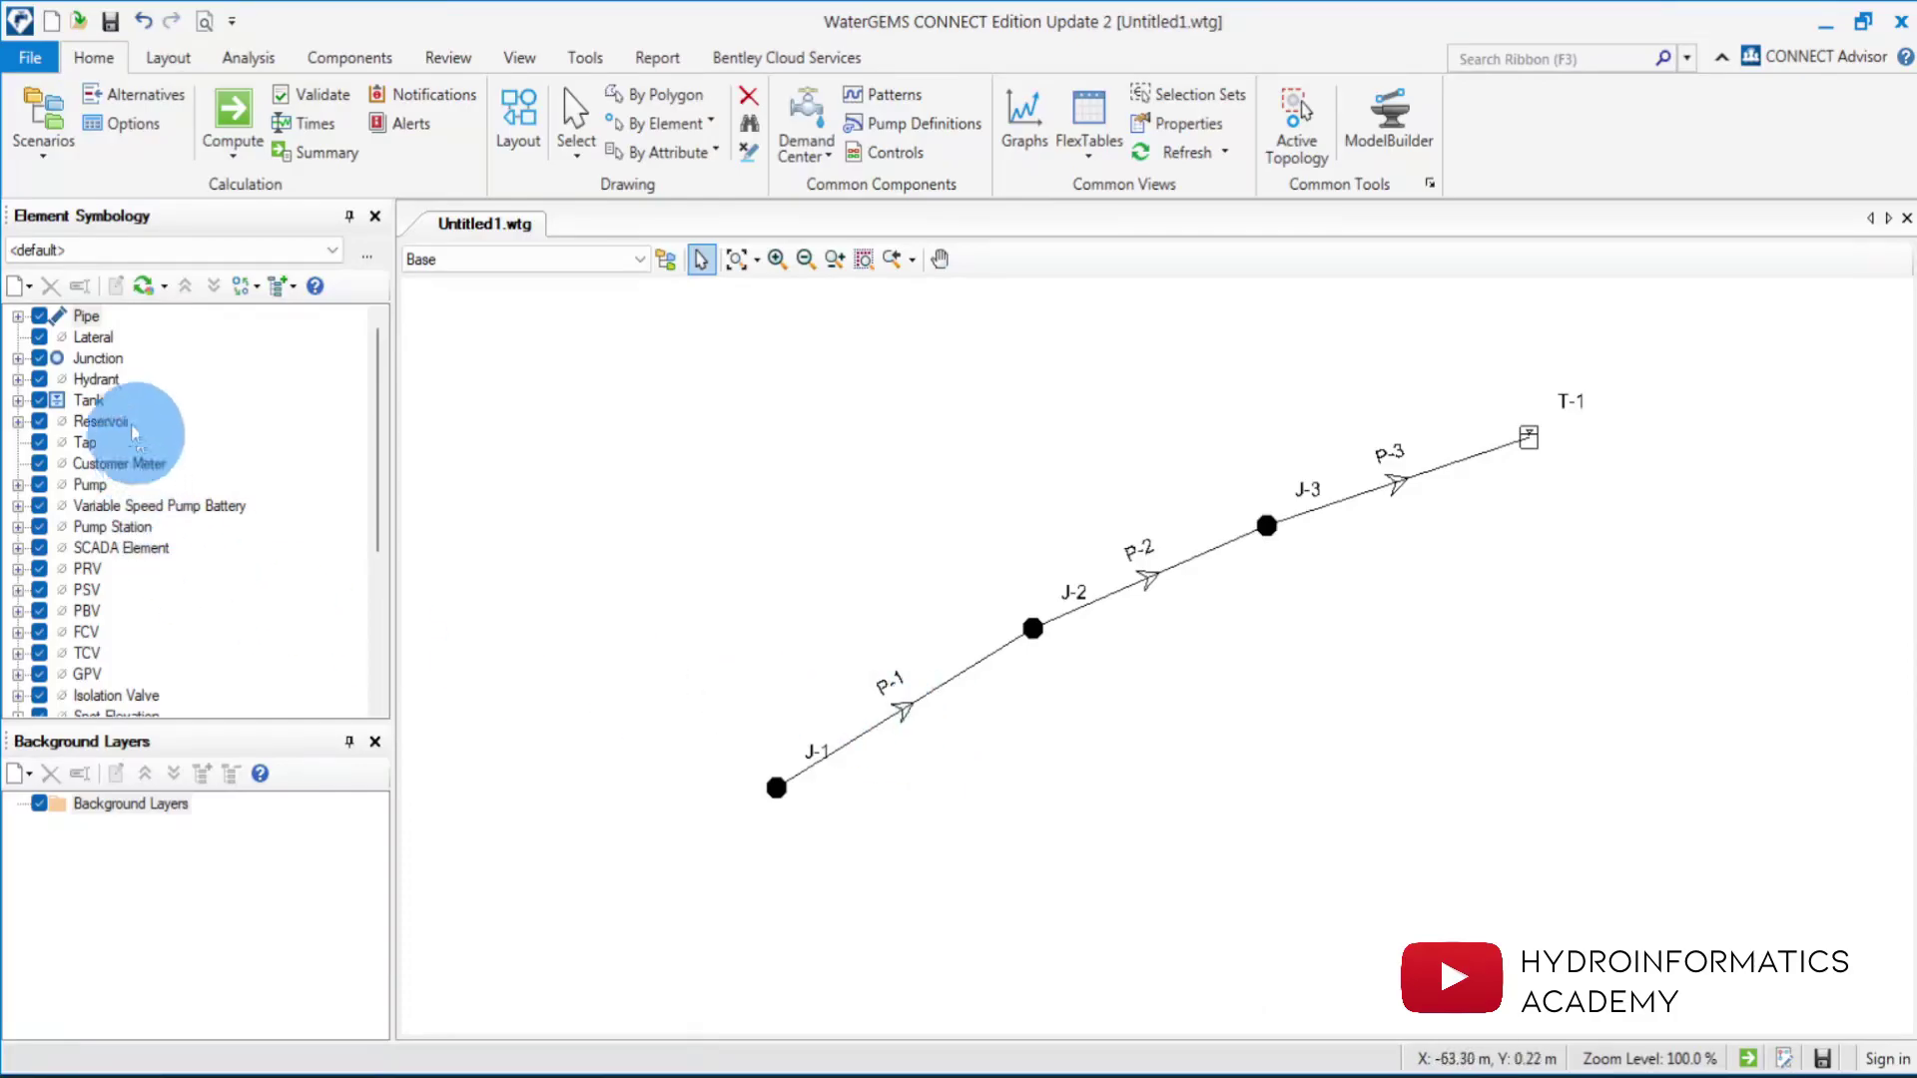
left_click(88, 317)
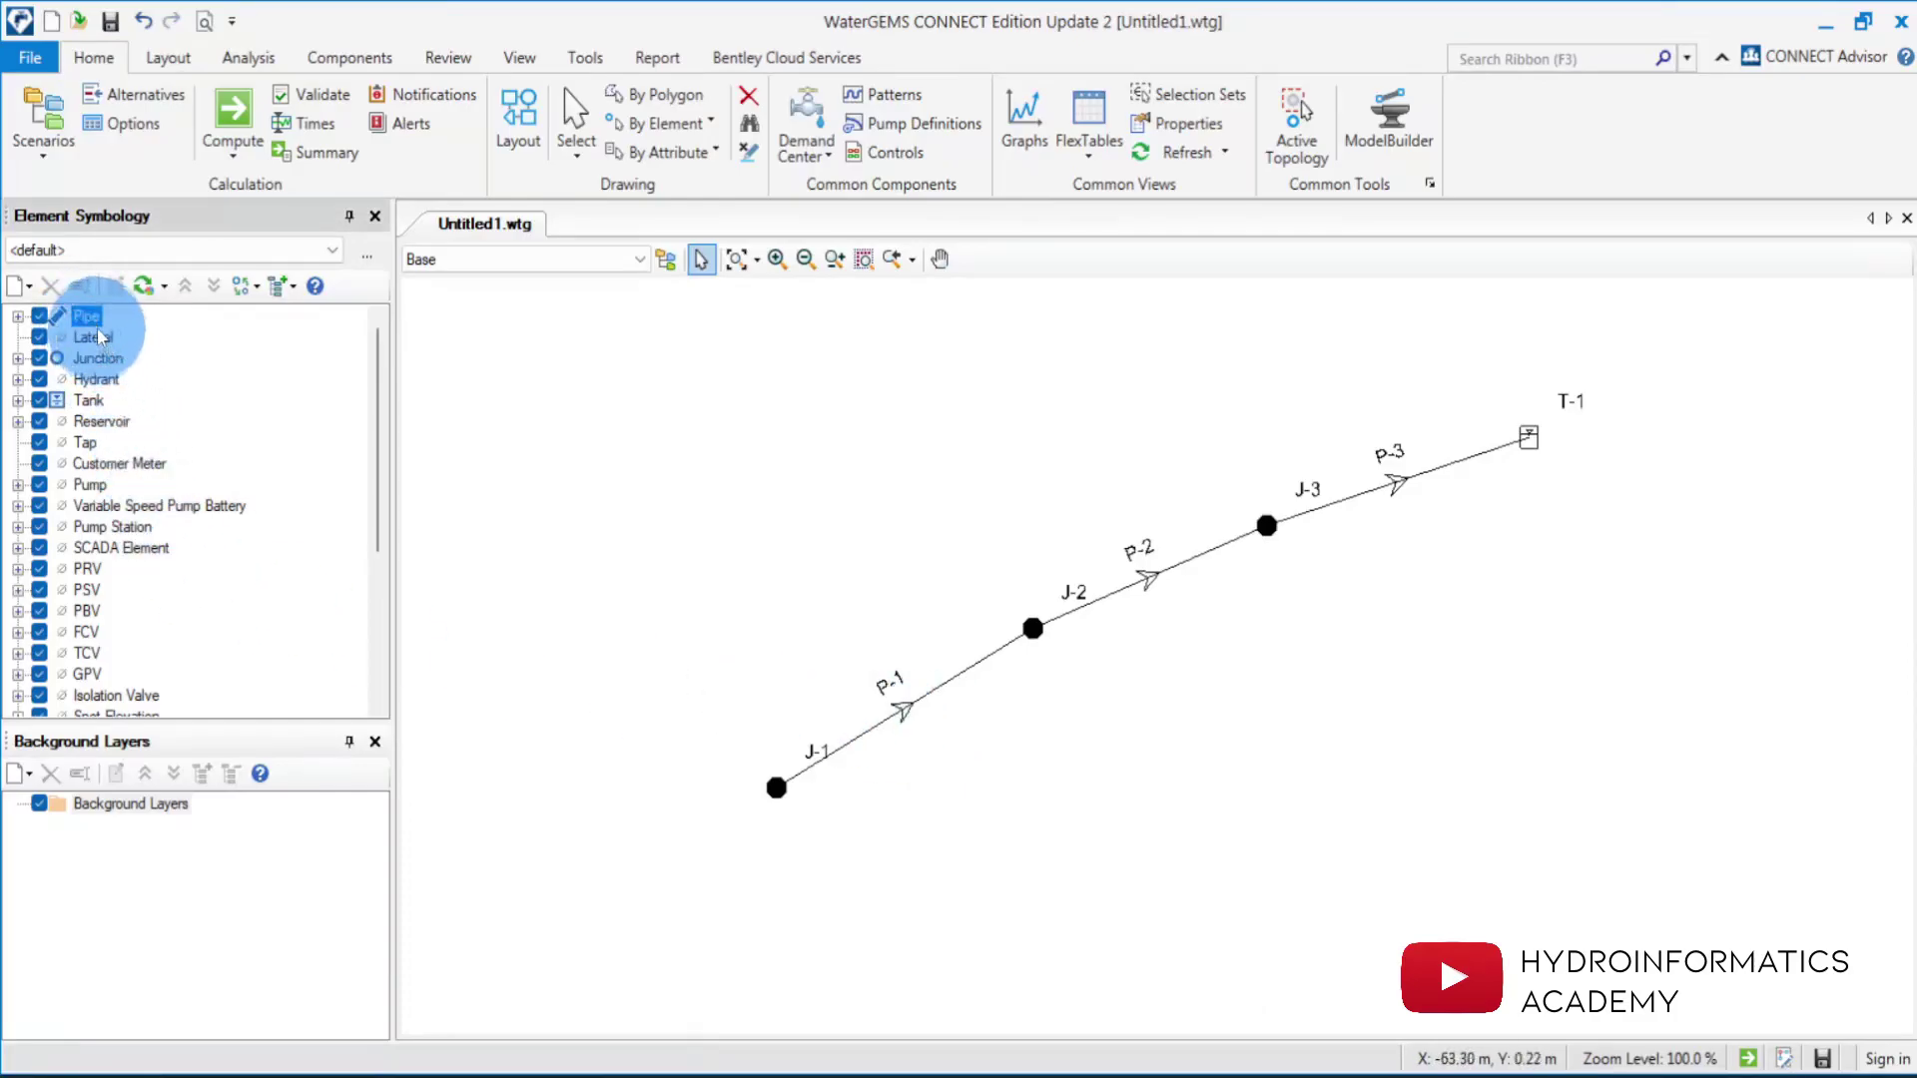
right_click(96, 317)
mouse_move(172, 332)
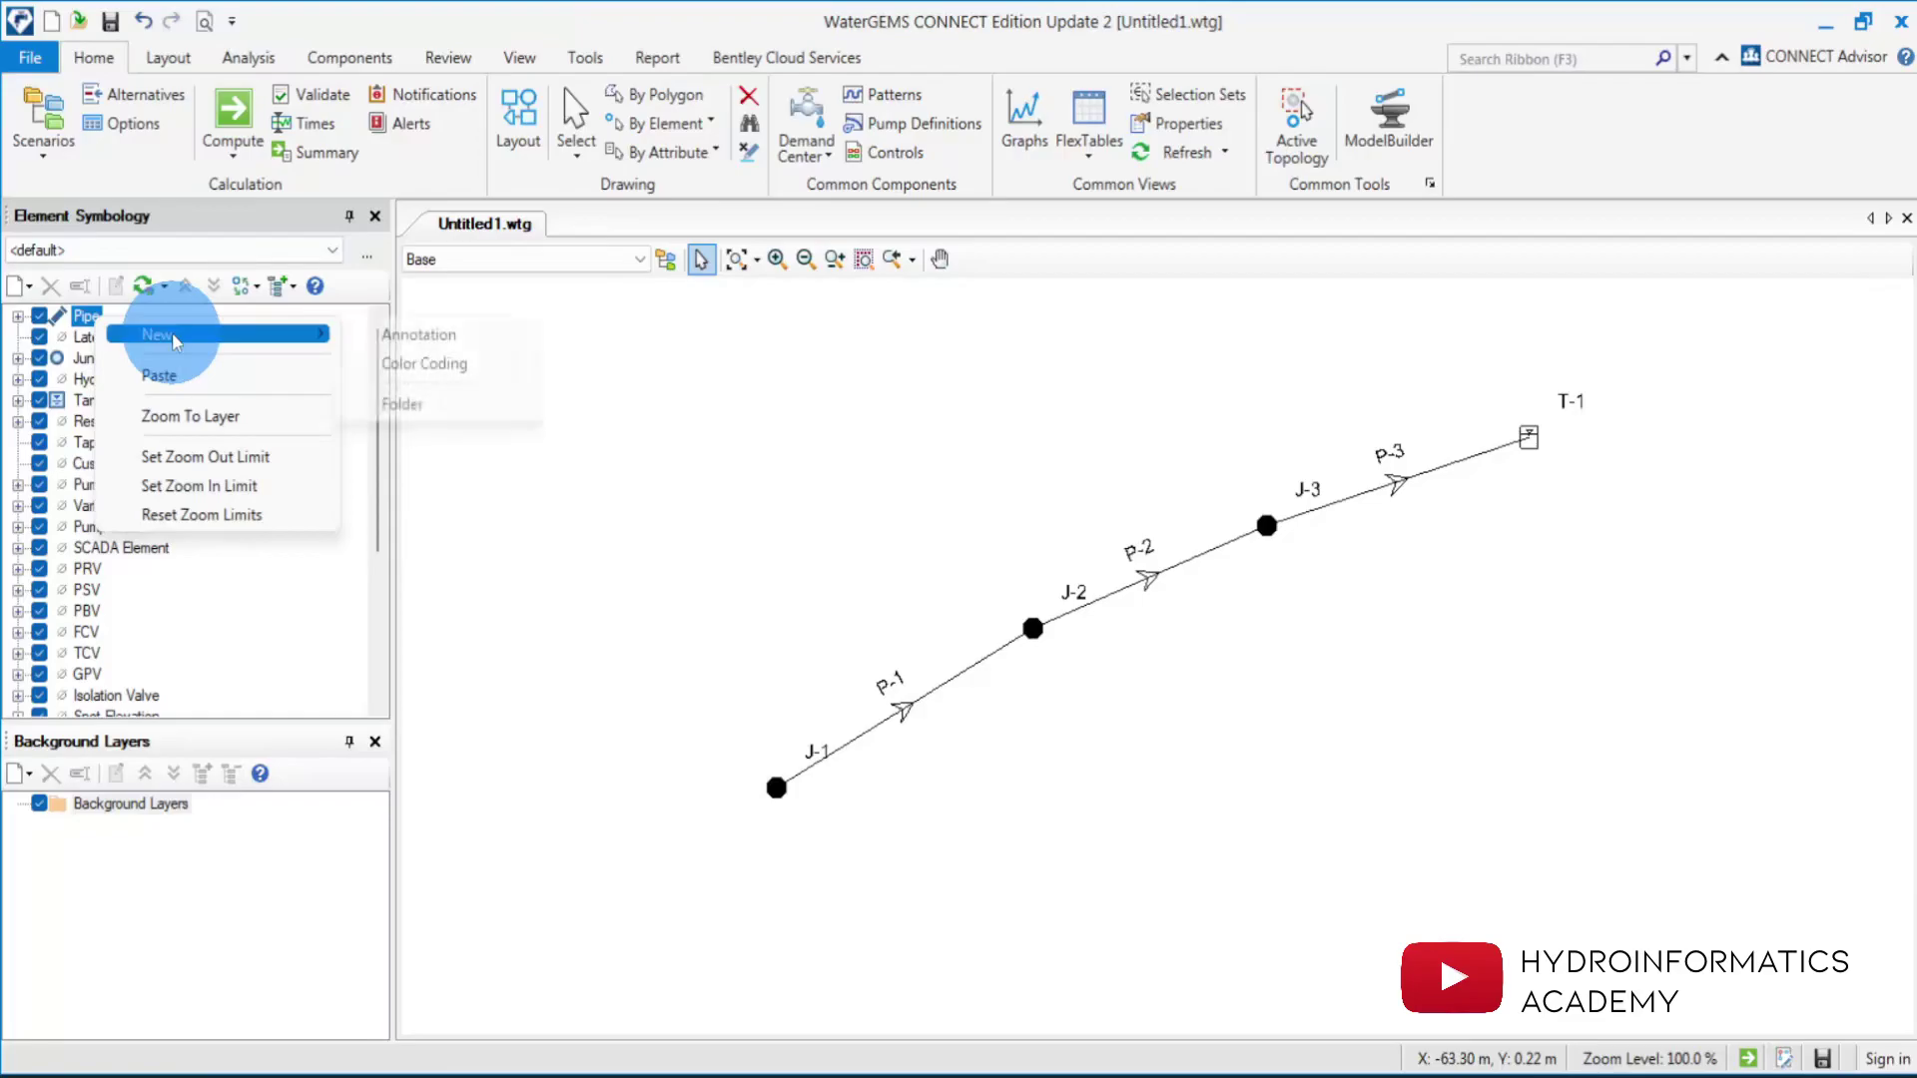
left_click(424, 334)
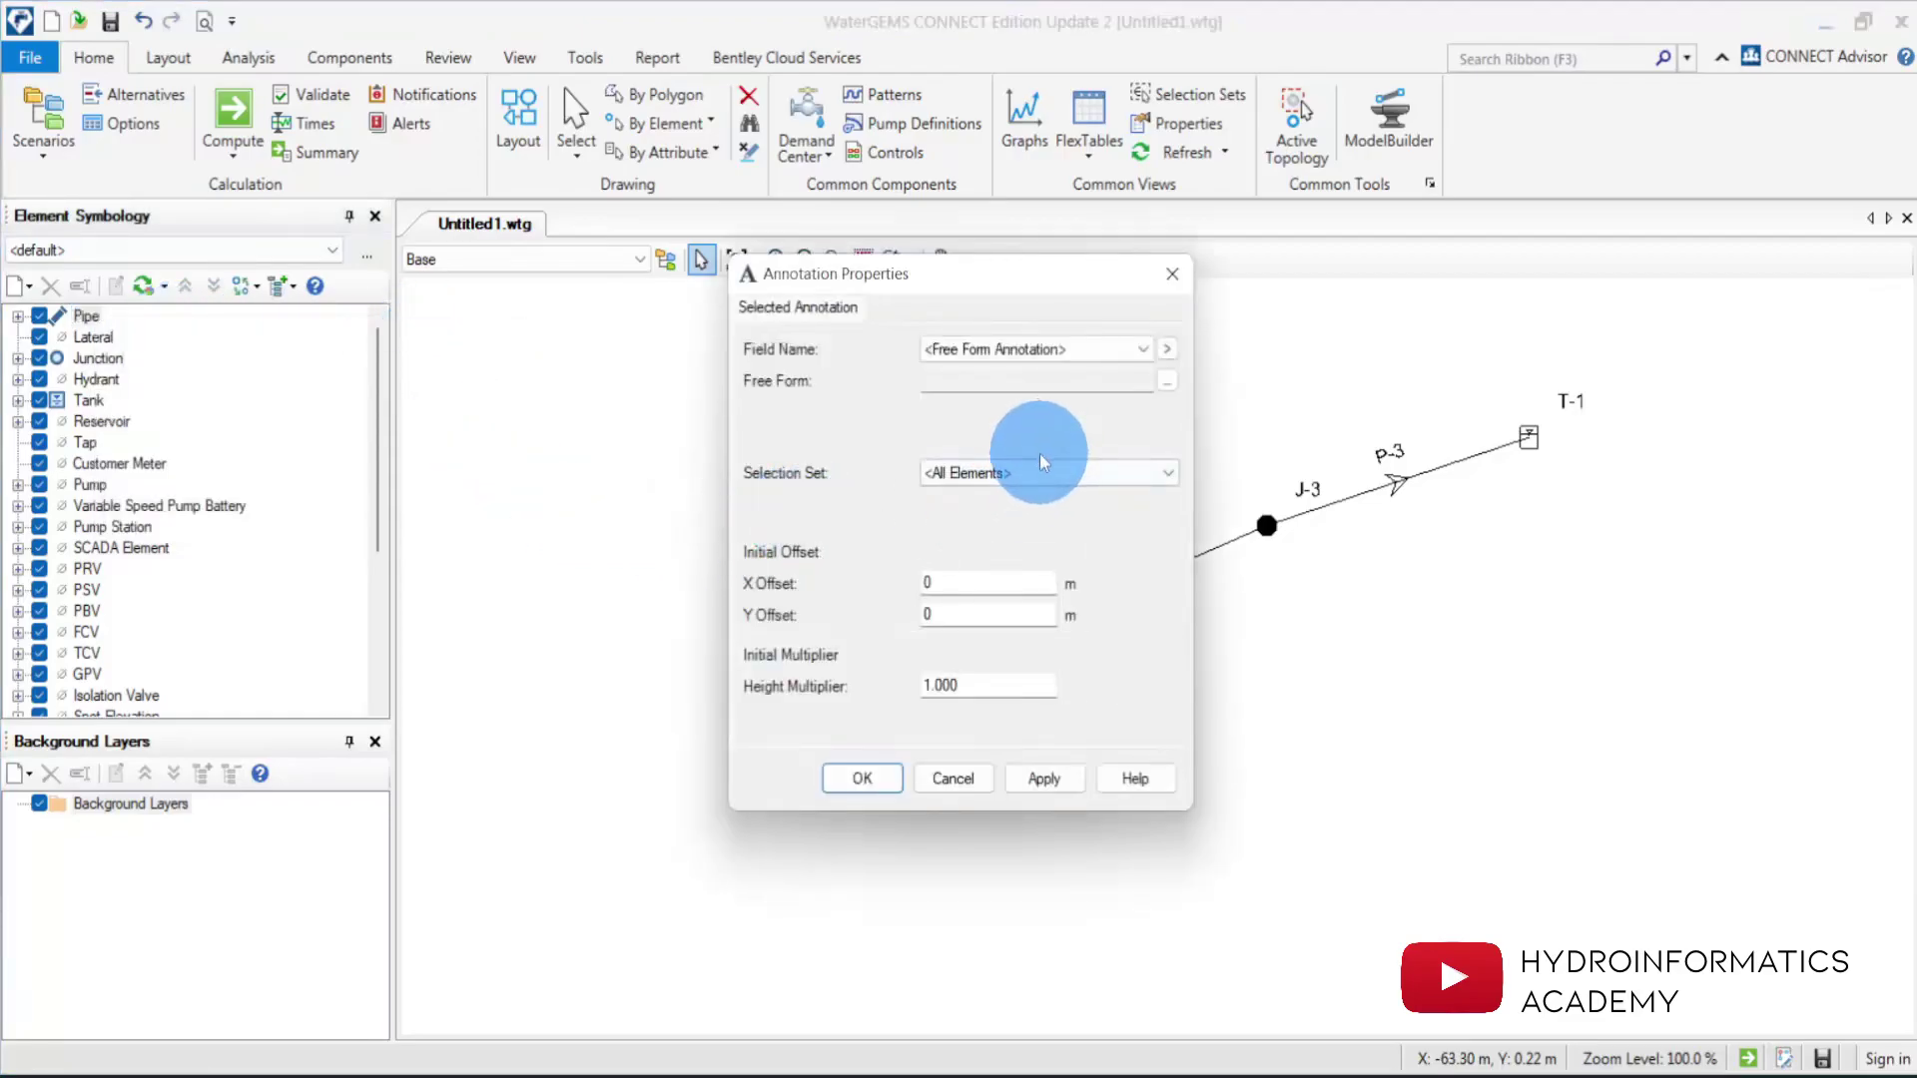
left_click(1167, 349)
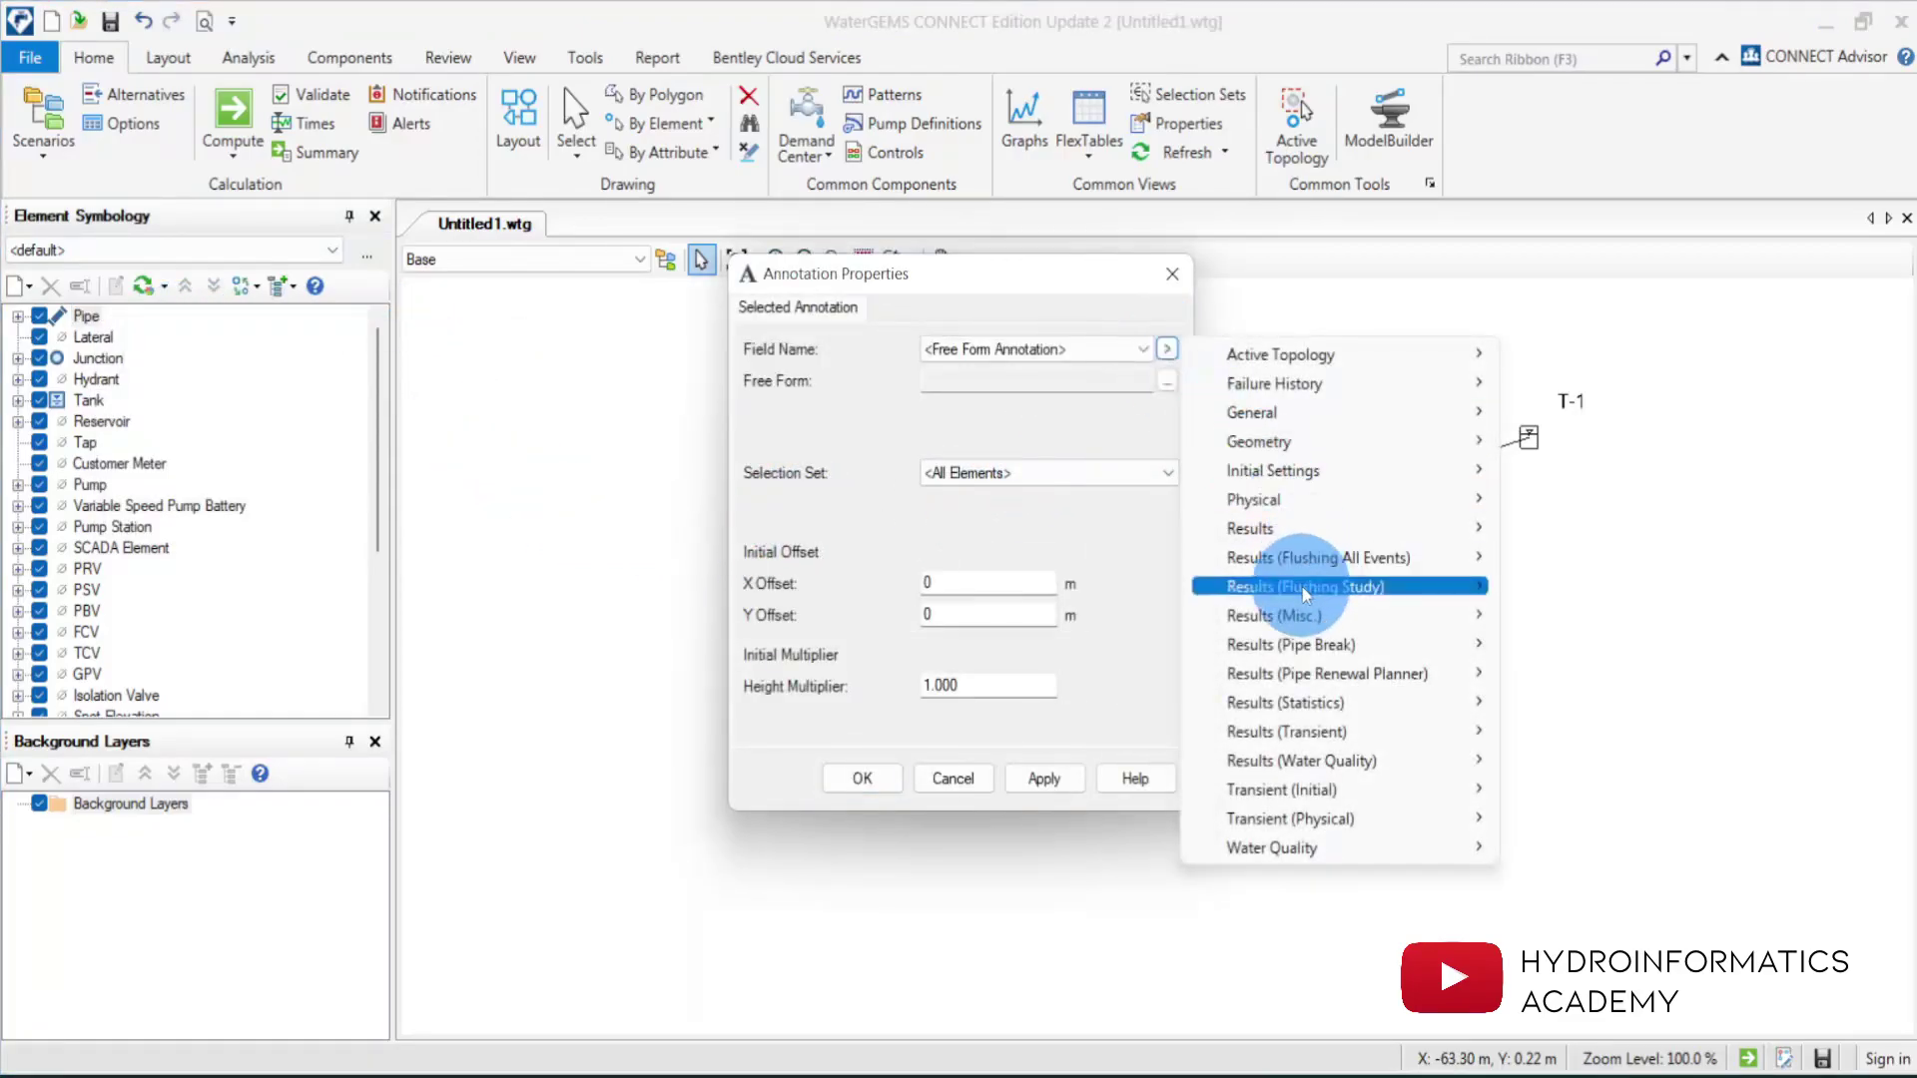
mouse_move(1309, 526)
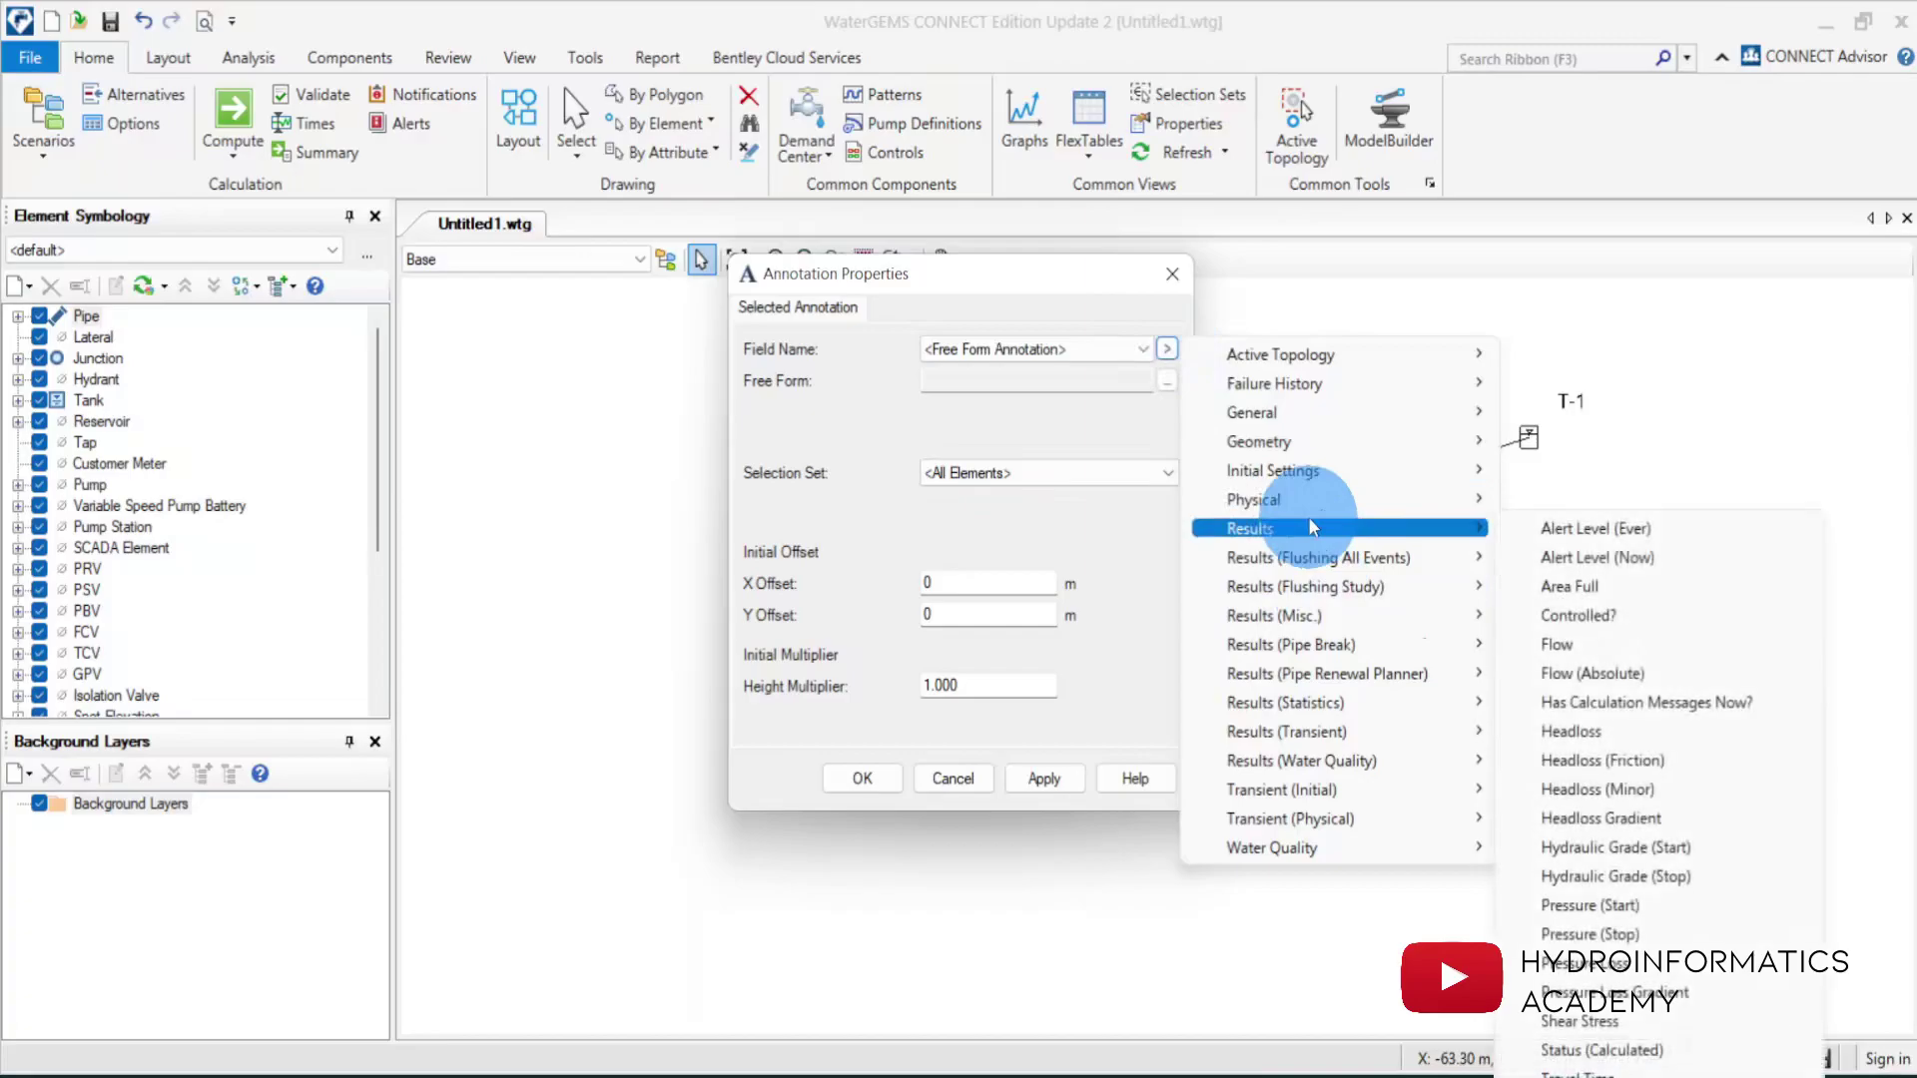
left_click(1559, 645)
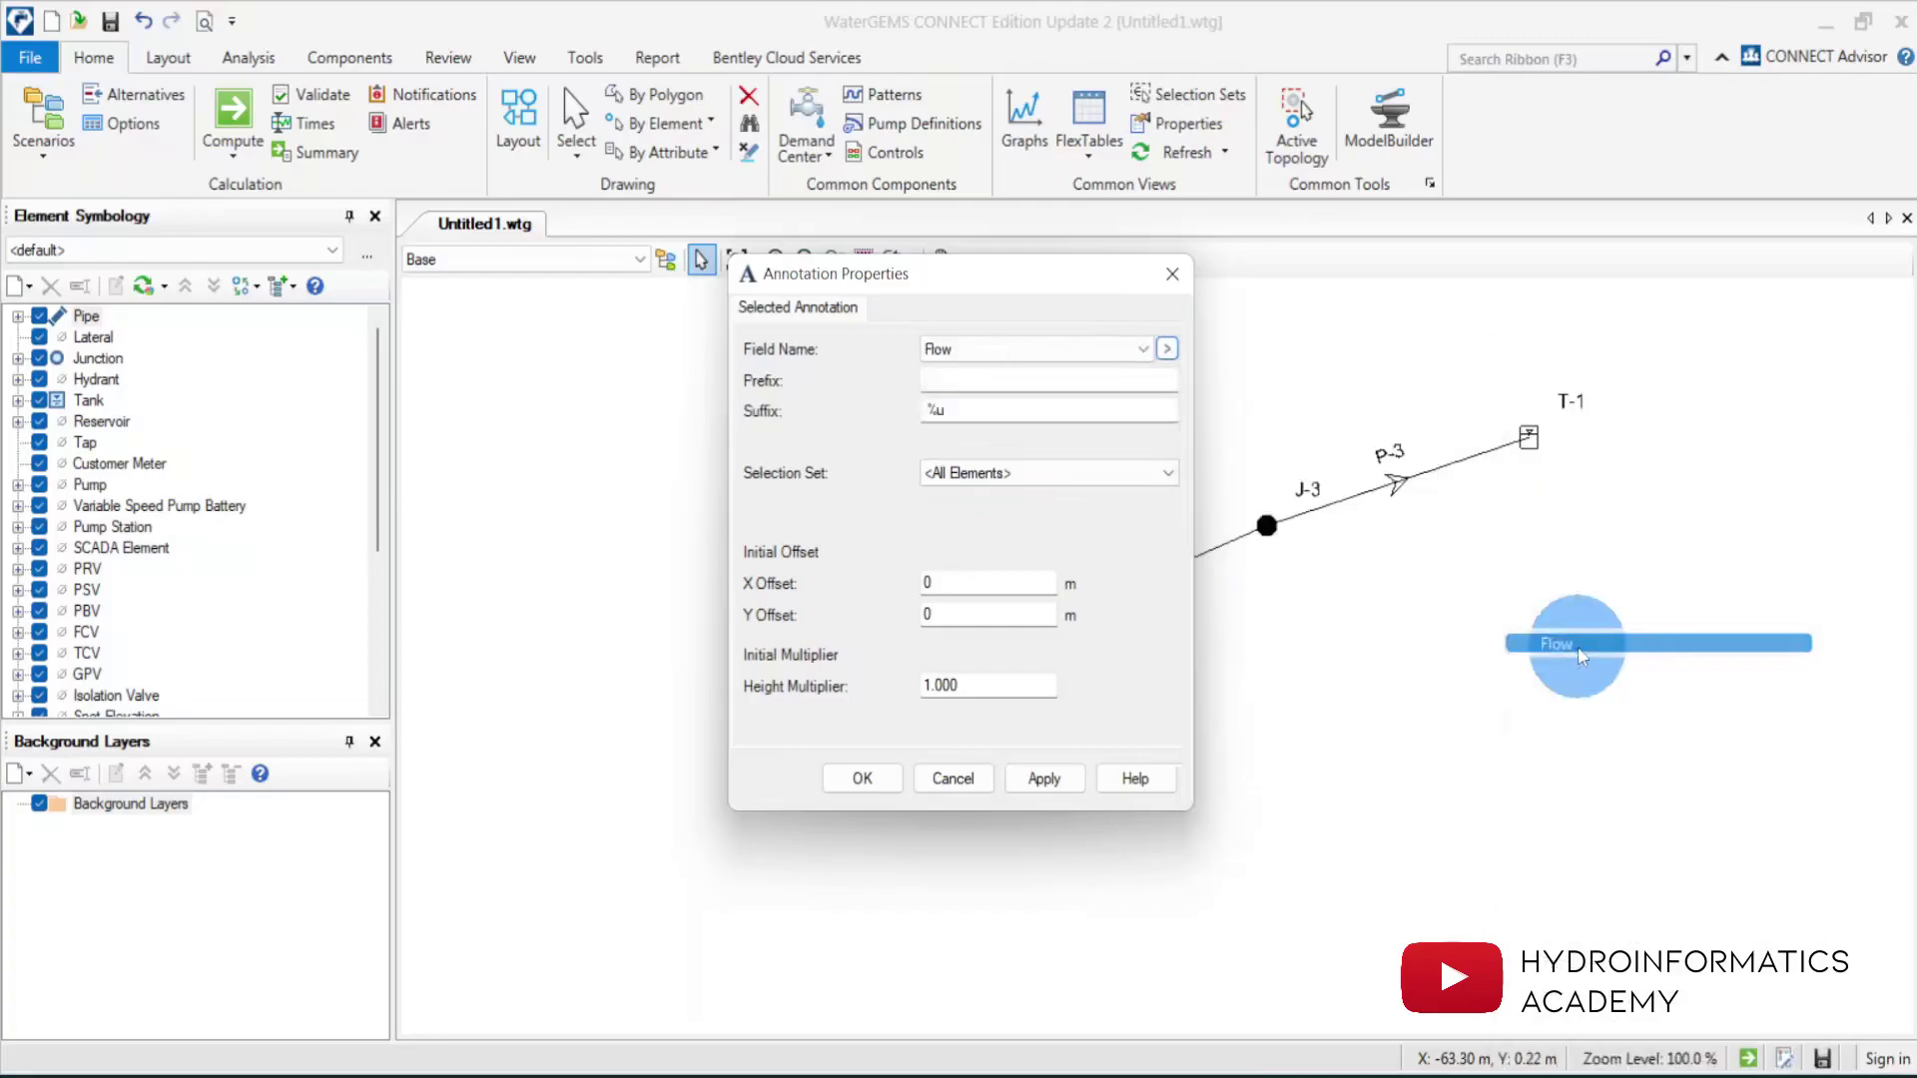
left_click(1045, 778)
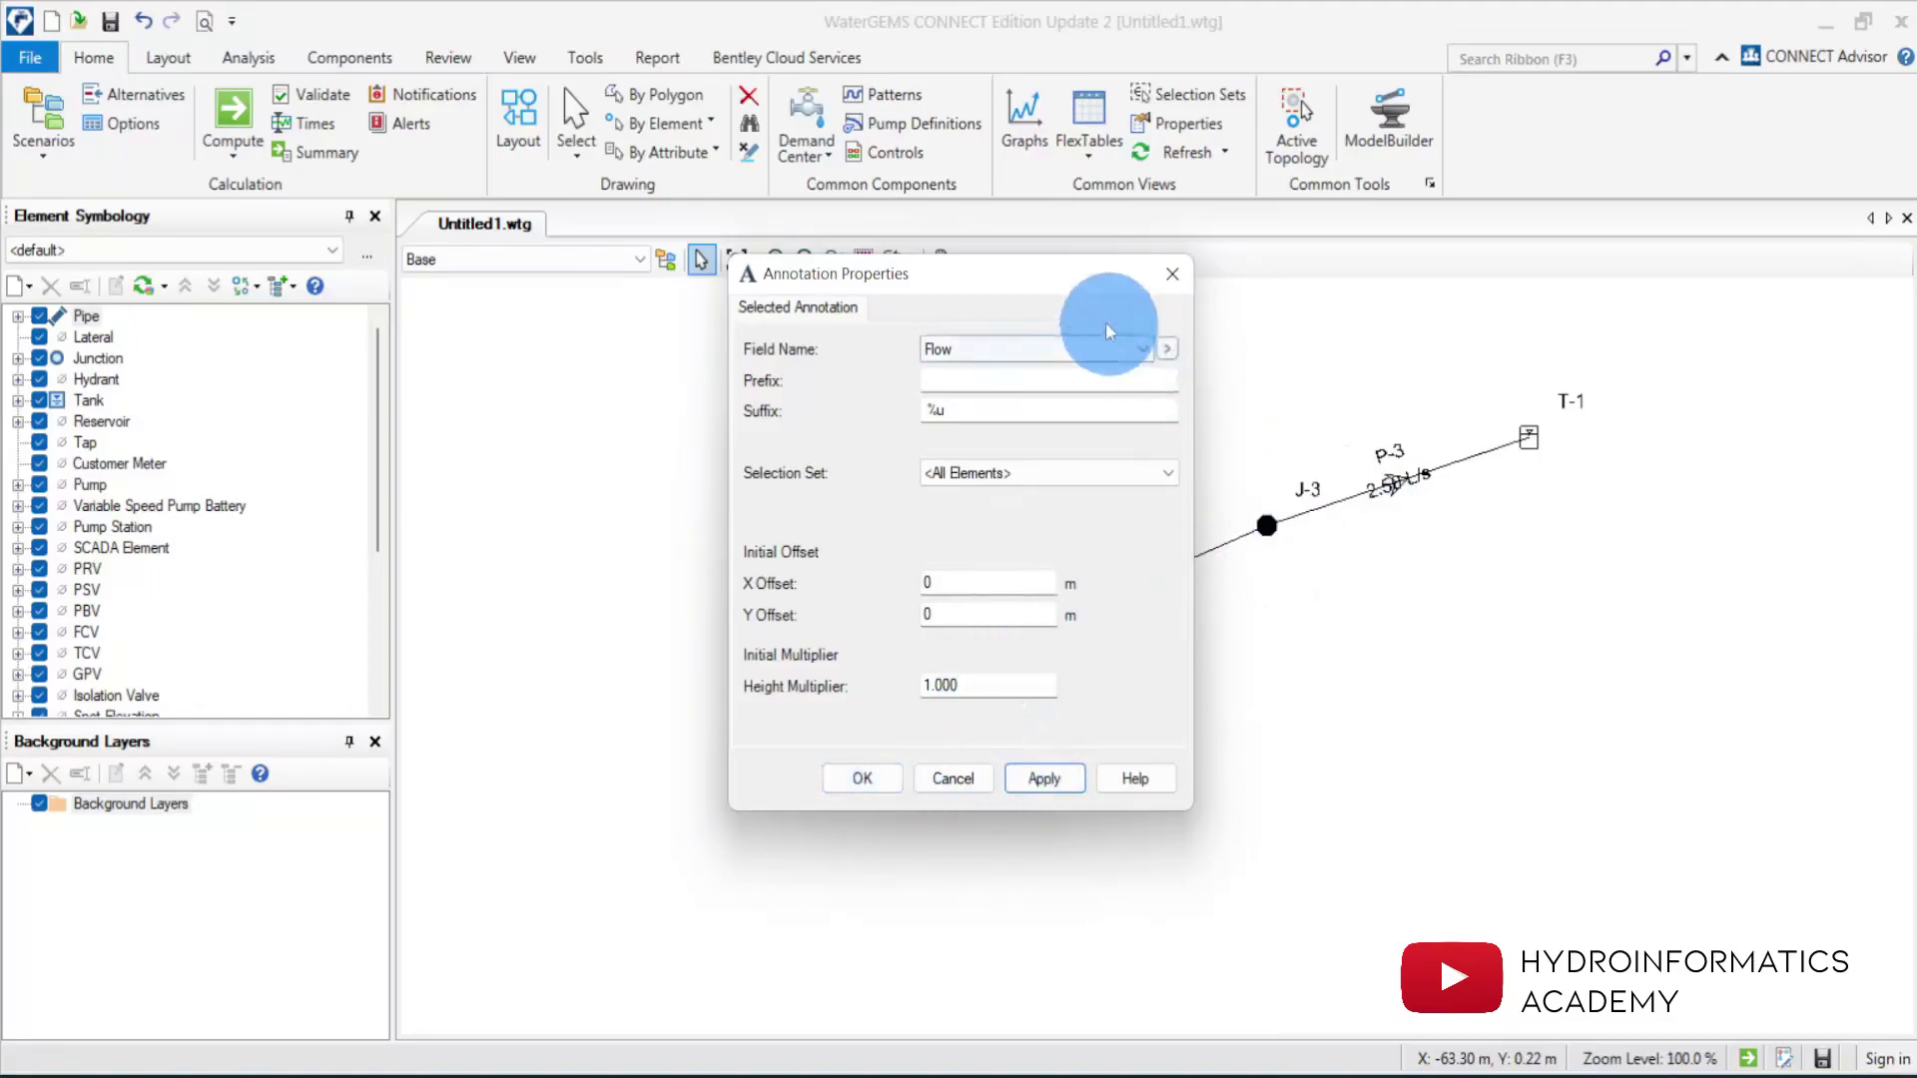
Set the Flow annotation's initial Y offset to -2 m and accept the annotation.
left_click_drag(1079, 283, 580, 299)
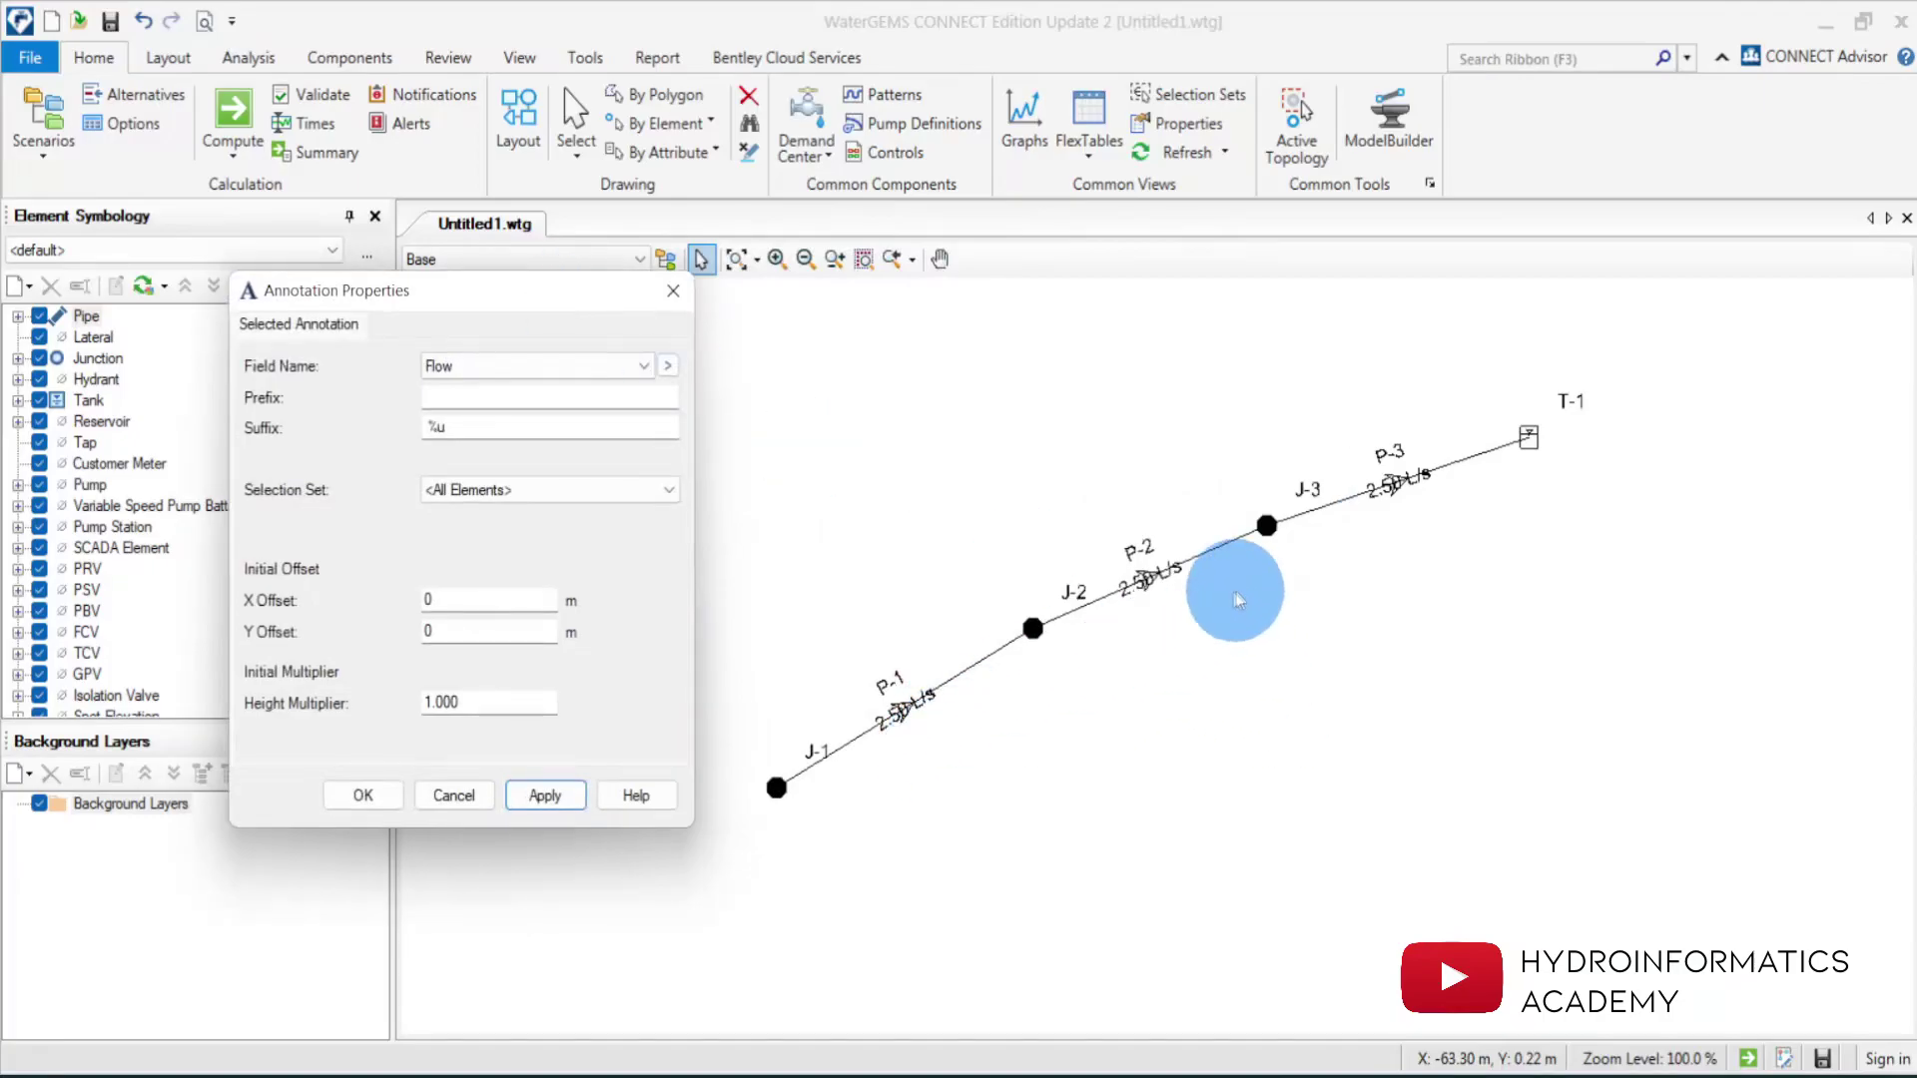
left_click(469, 633)
type("-2")
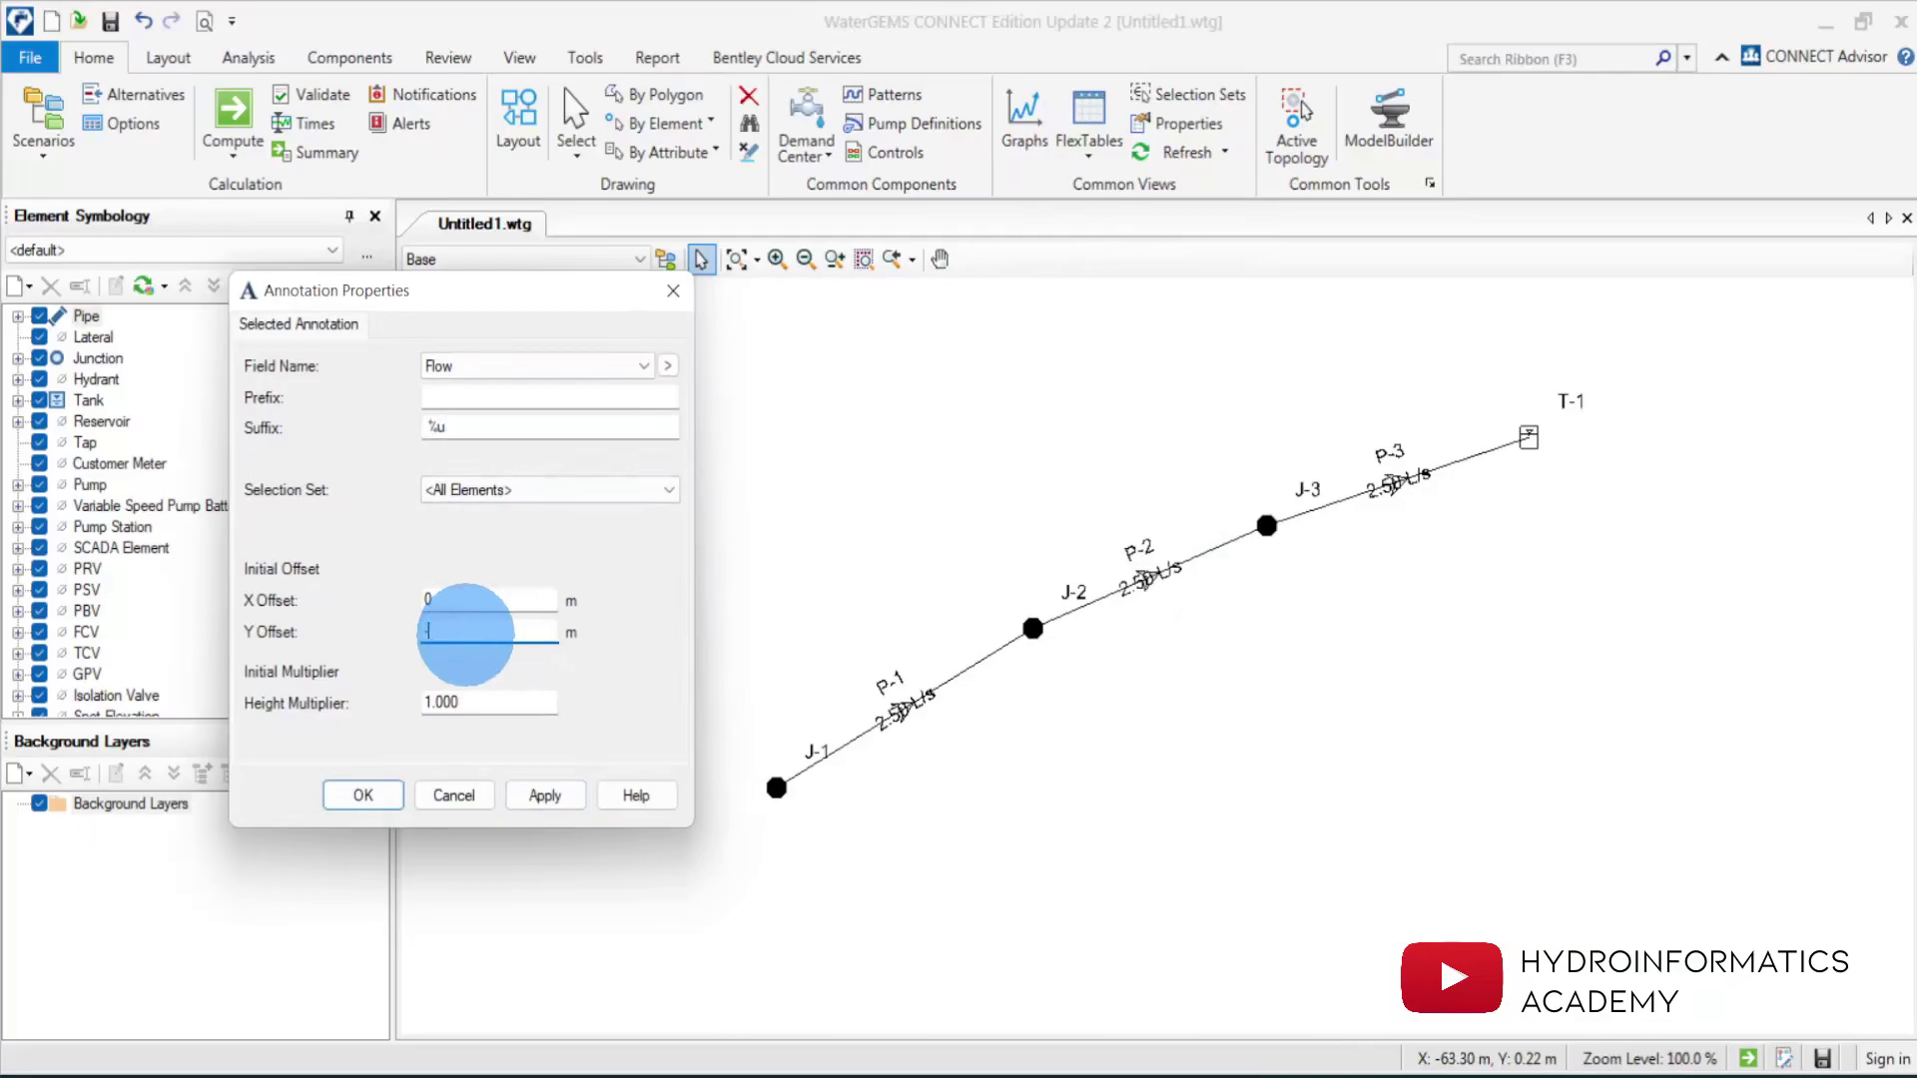
left_click(540, 794)
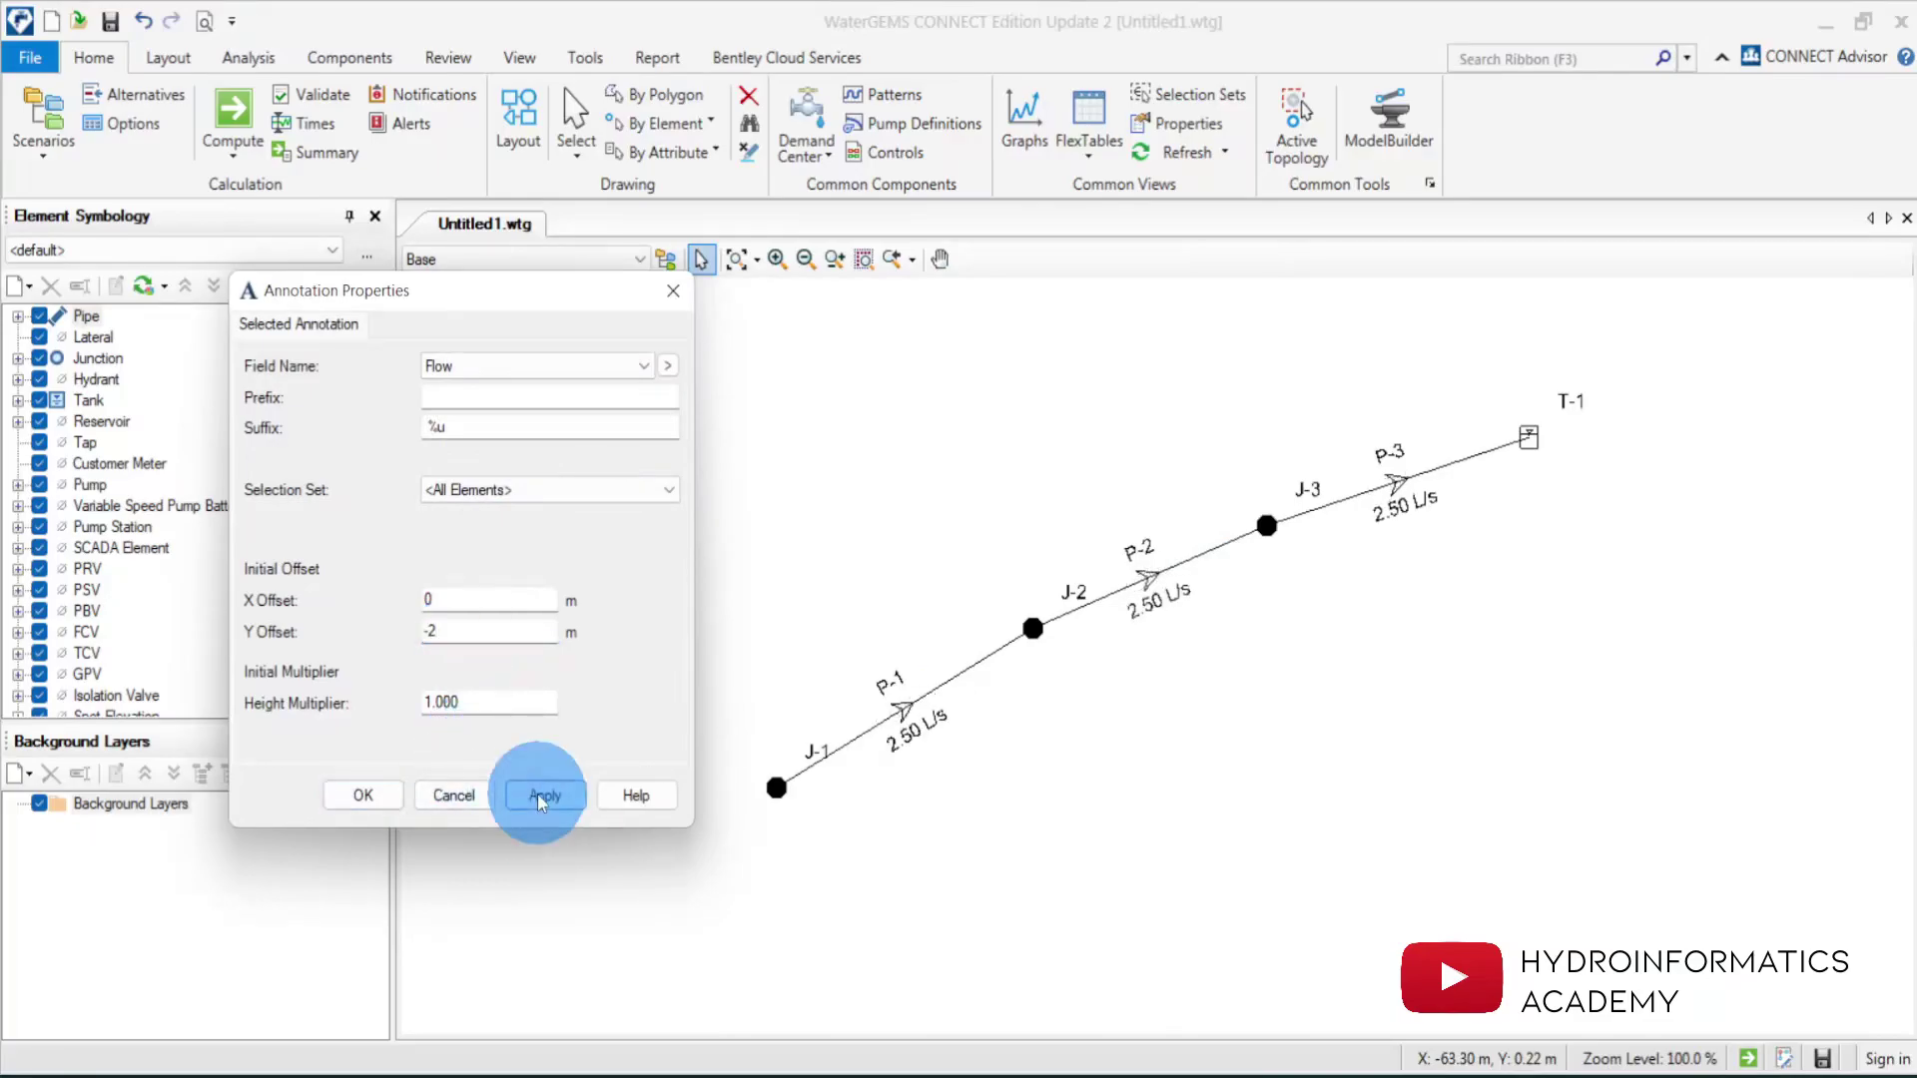
left_click(363, 796)
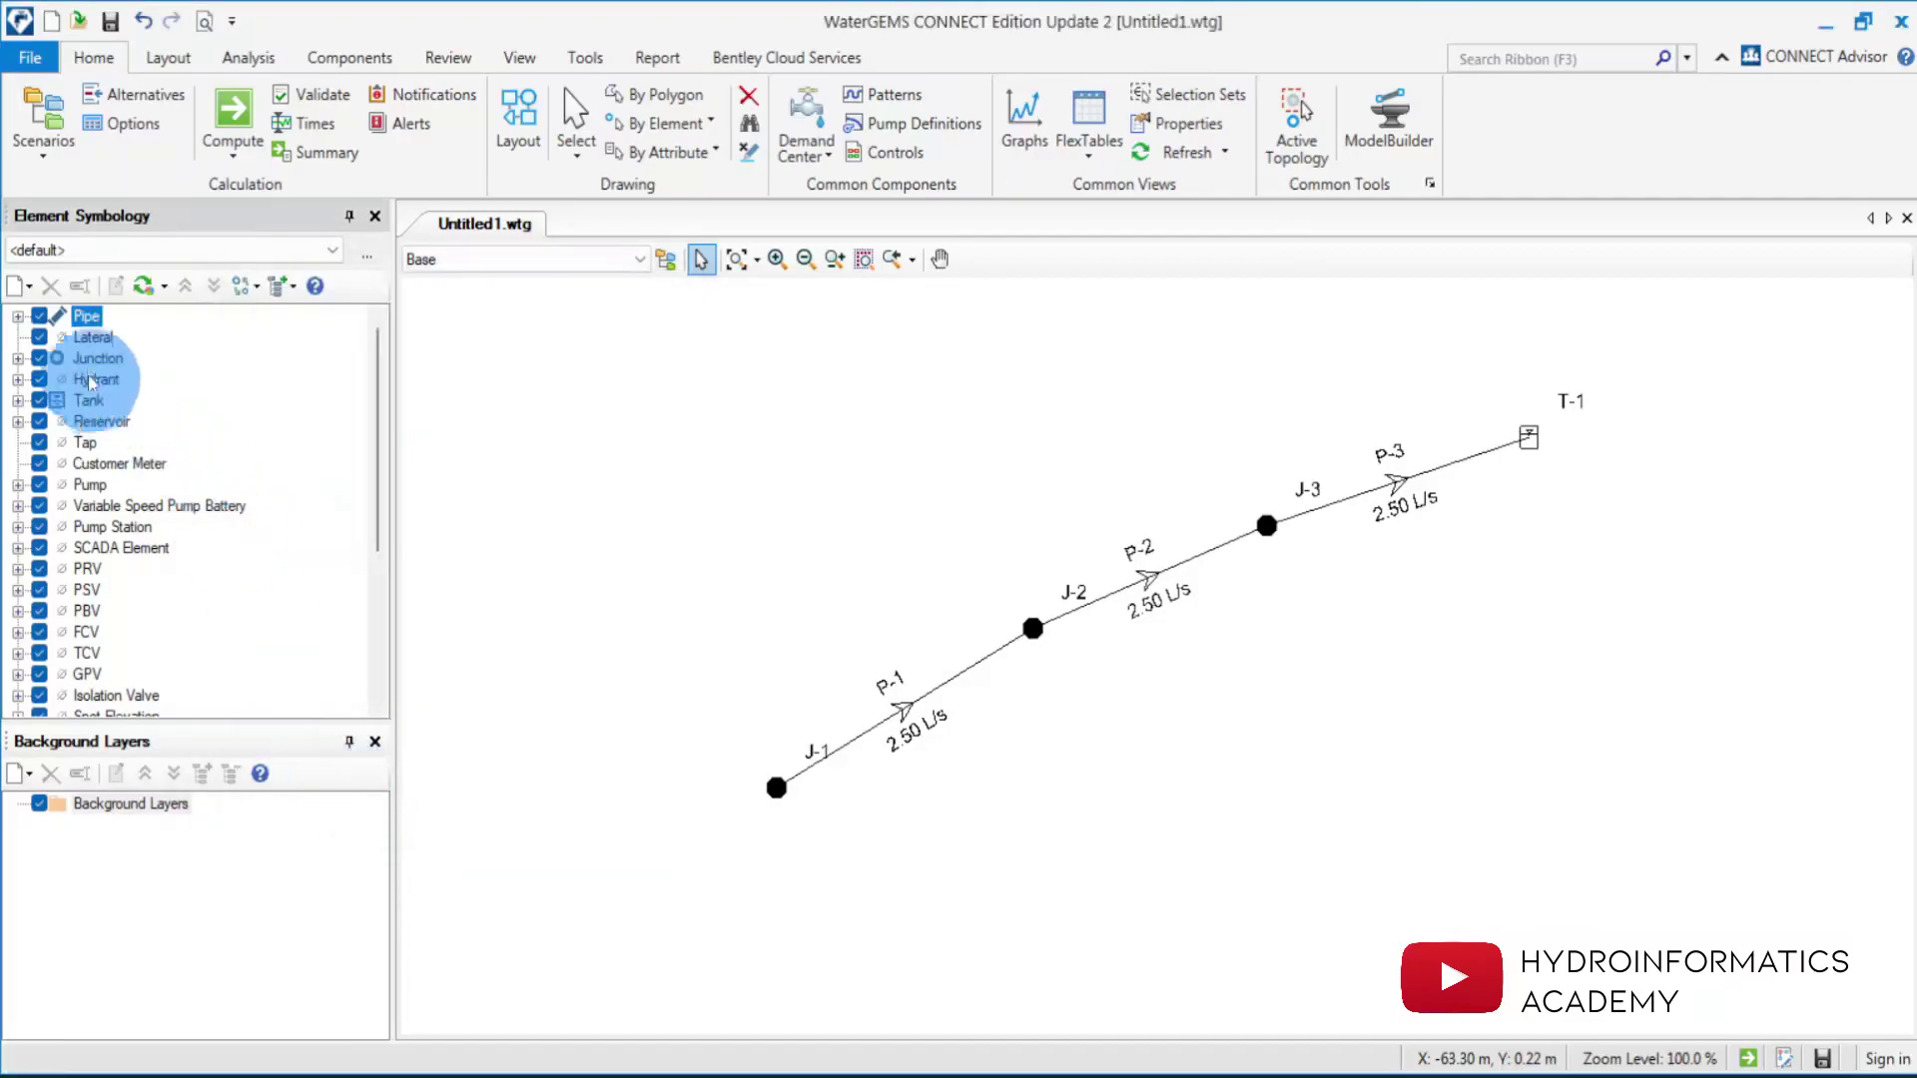
Start a second new pipe annotation and set its field to the Velocity result.
left_click(18, 316)
right_click(100, 317)
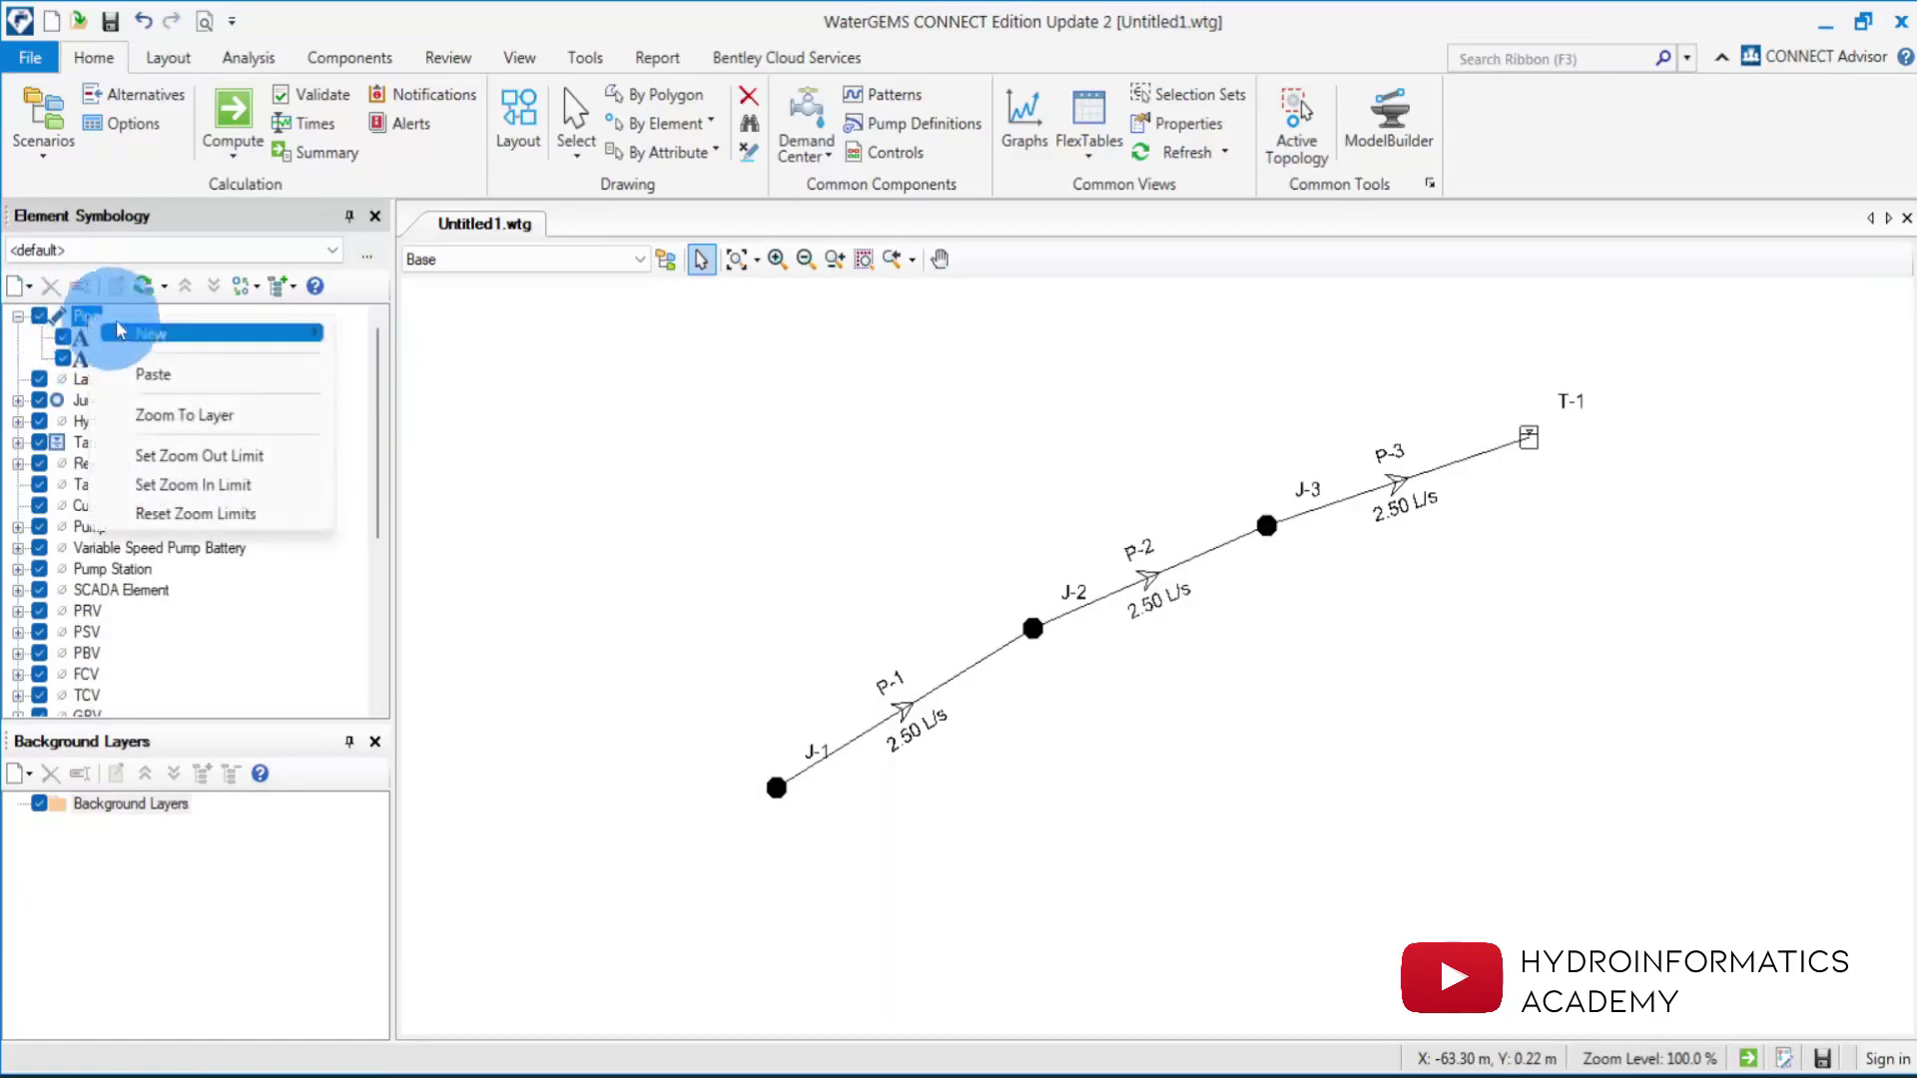
mouse_move(160, 335)
left_click(409, 333)
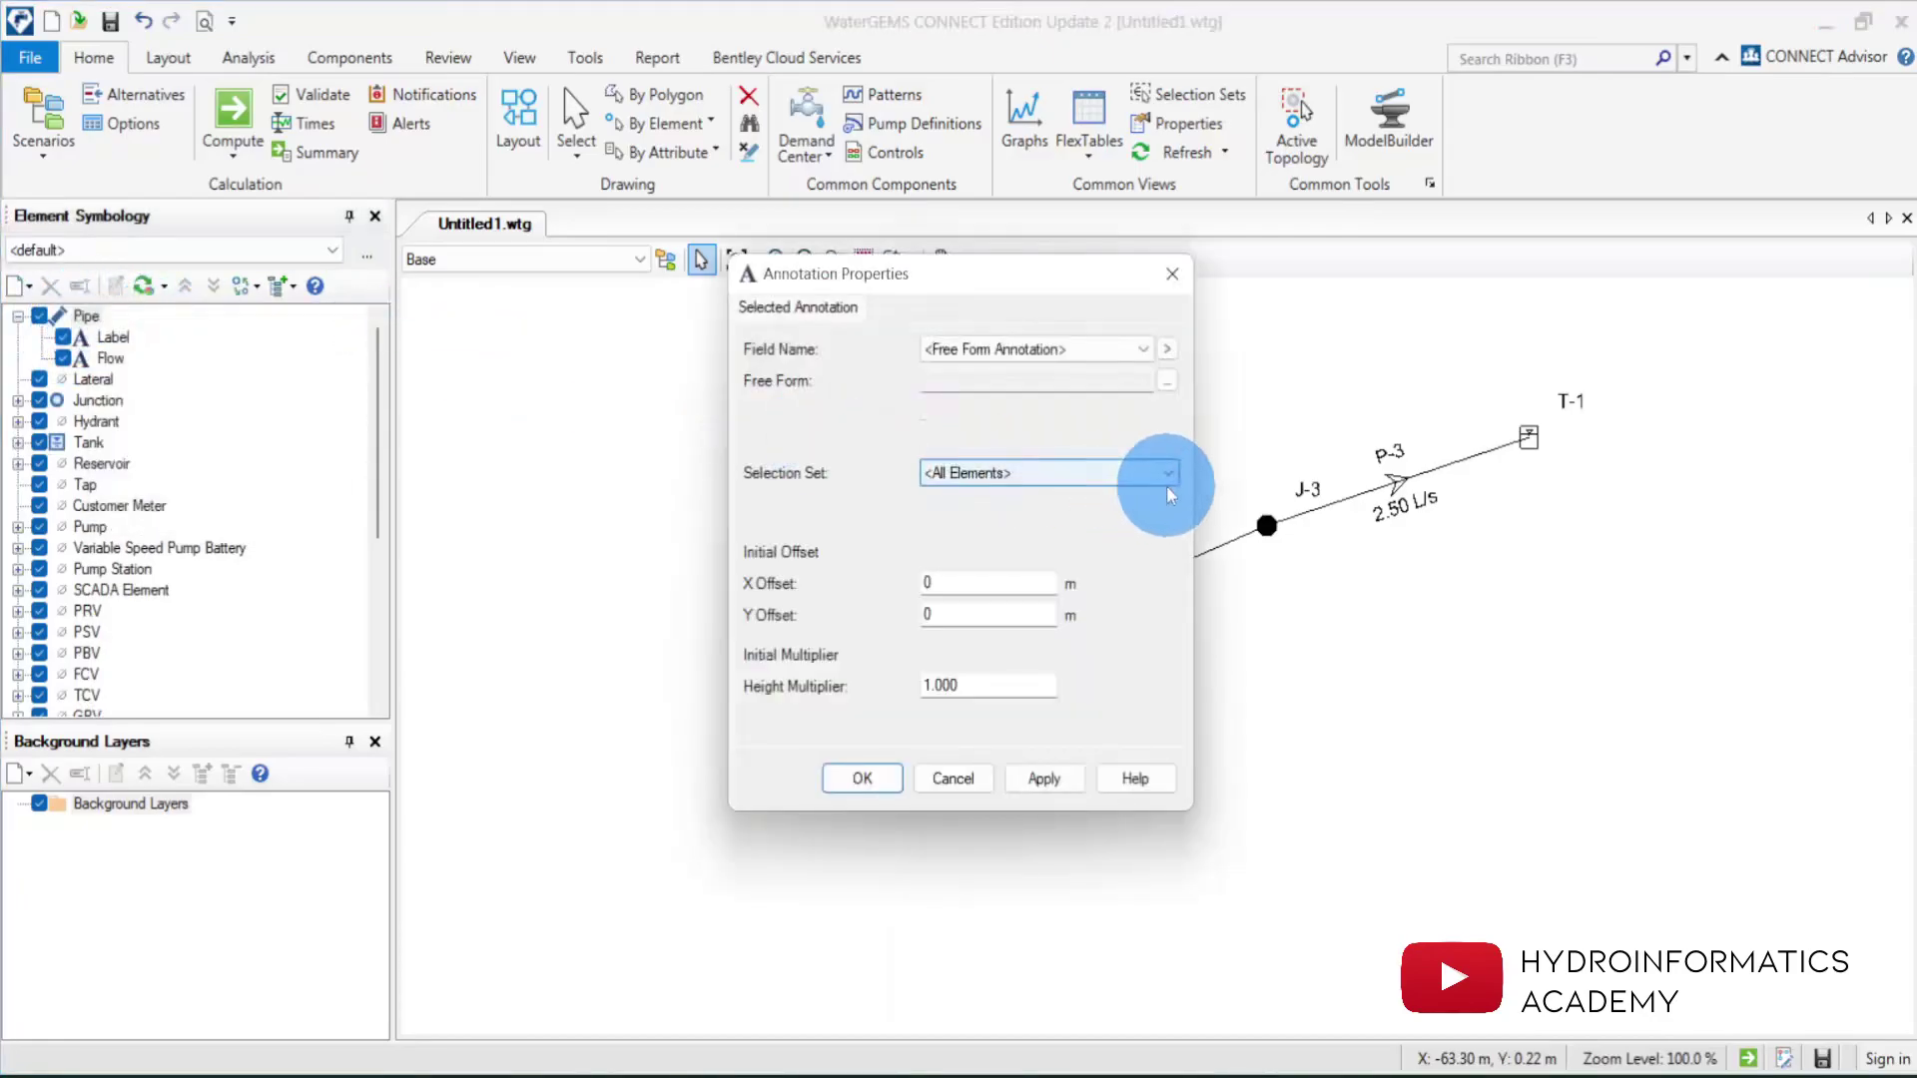
left_click(1168, 350)
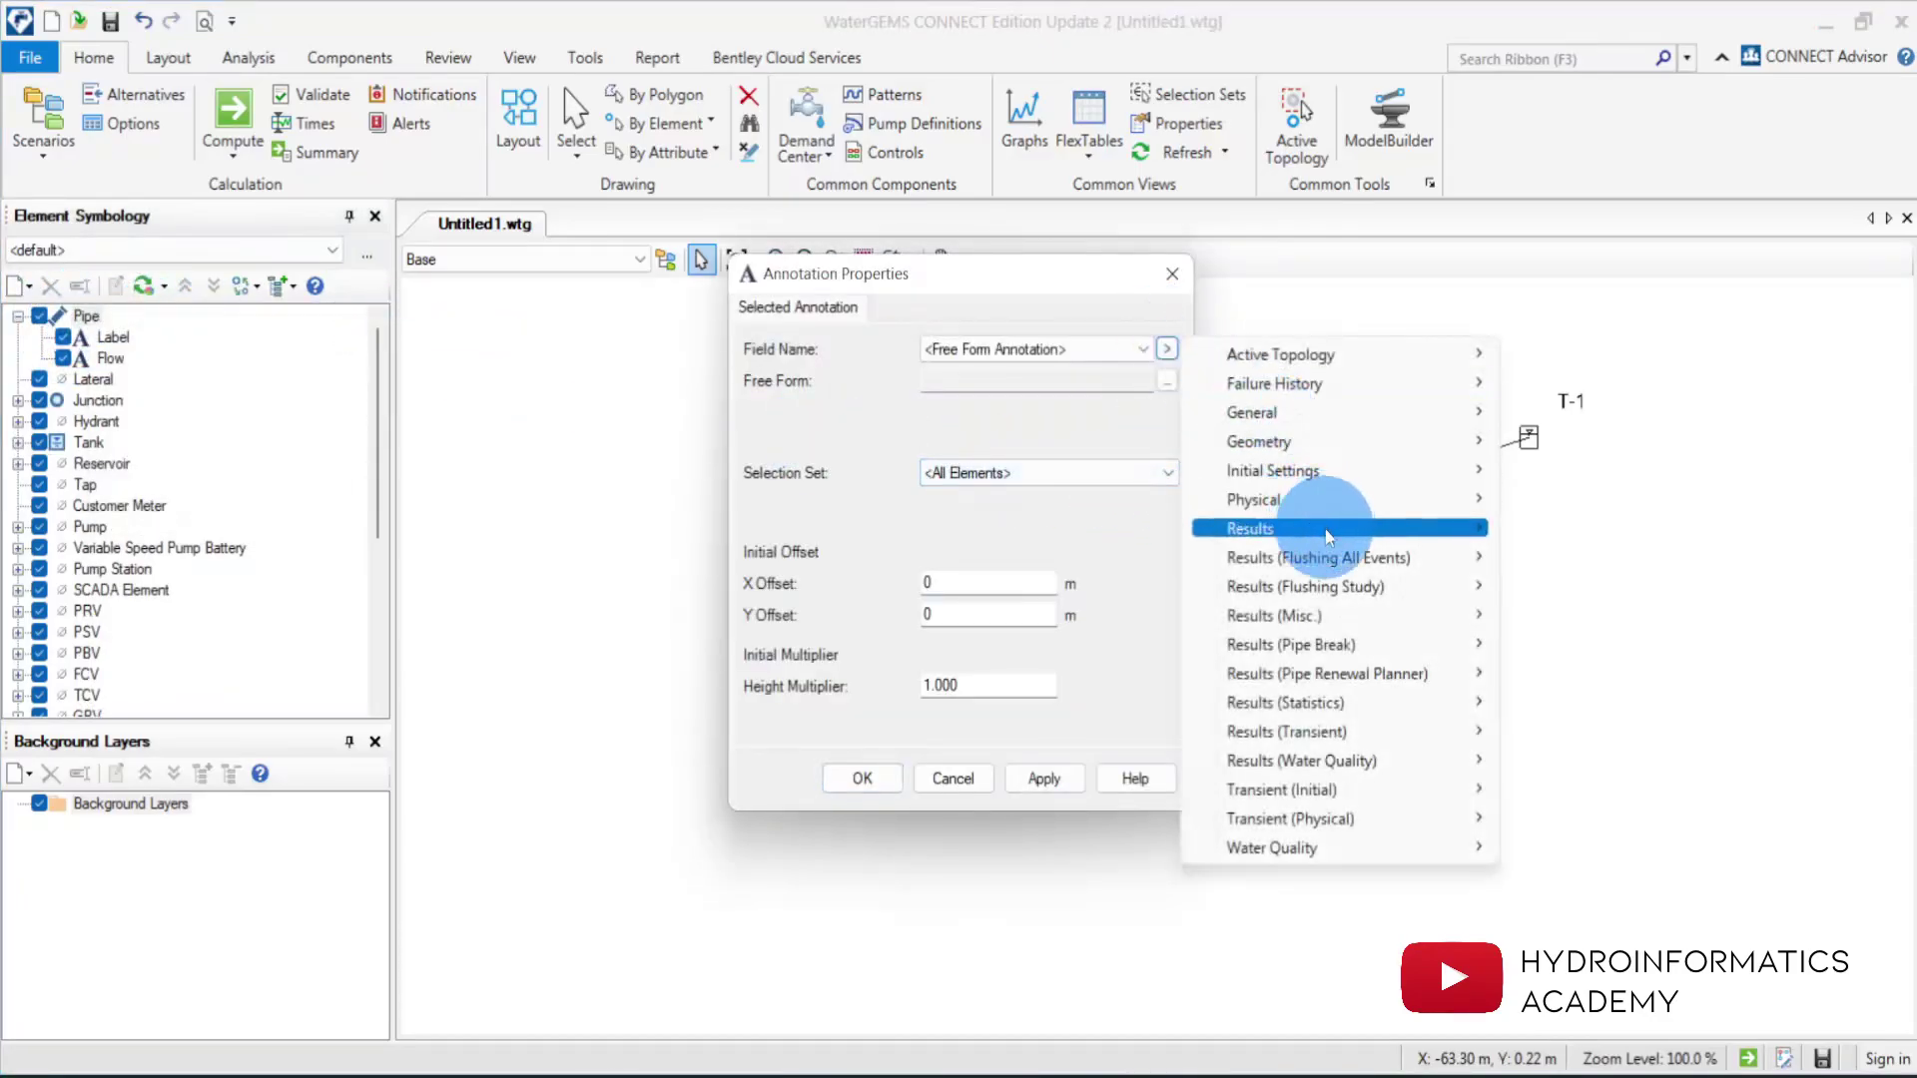
mouse_move(1398, 529)
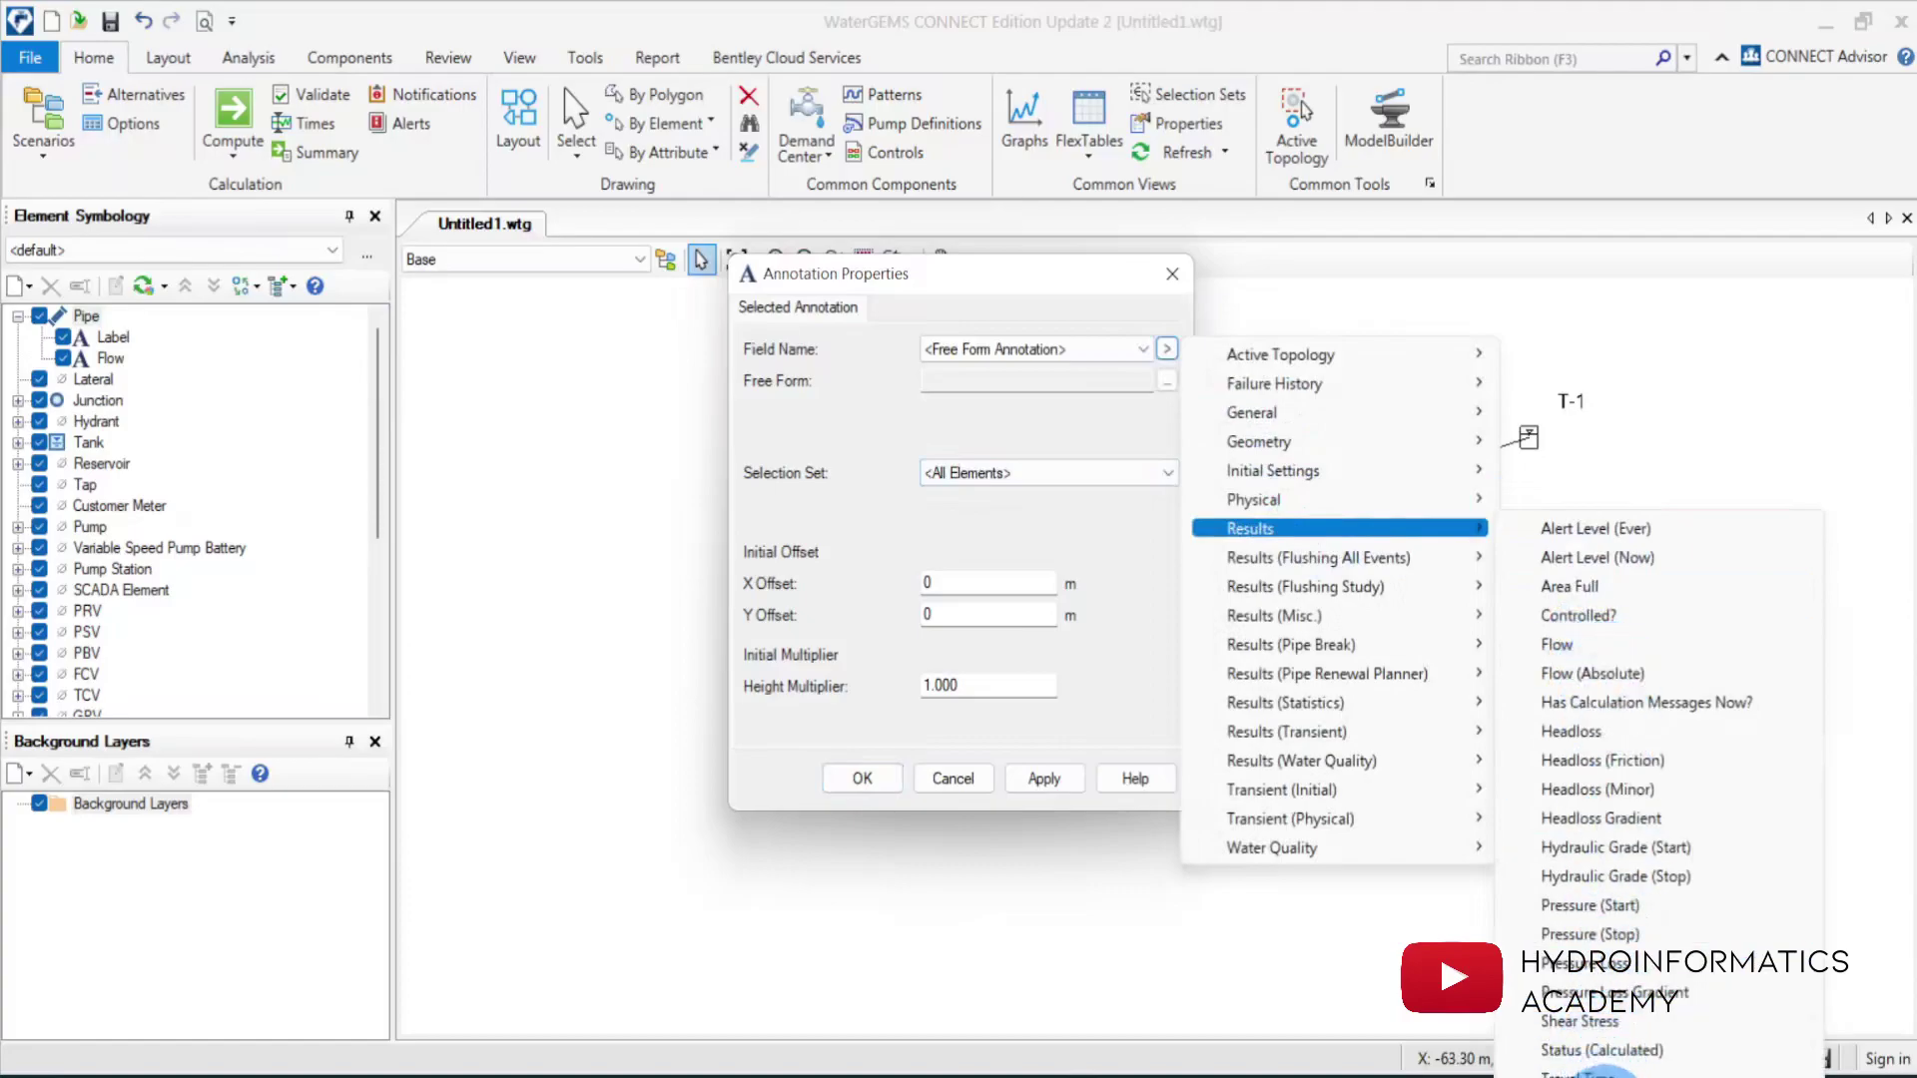
left_click(1602, 1073)
Apply a Y offset of -2 m to the Velocity annotation and hide the pipes' Flow annotation.
double_click(991, 617)
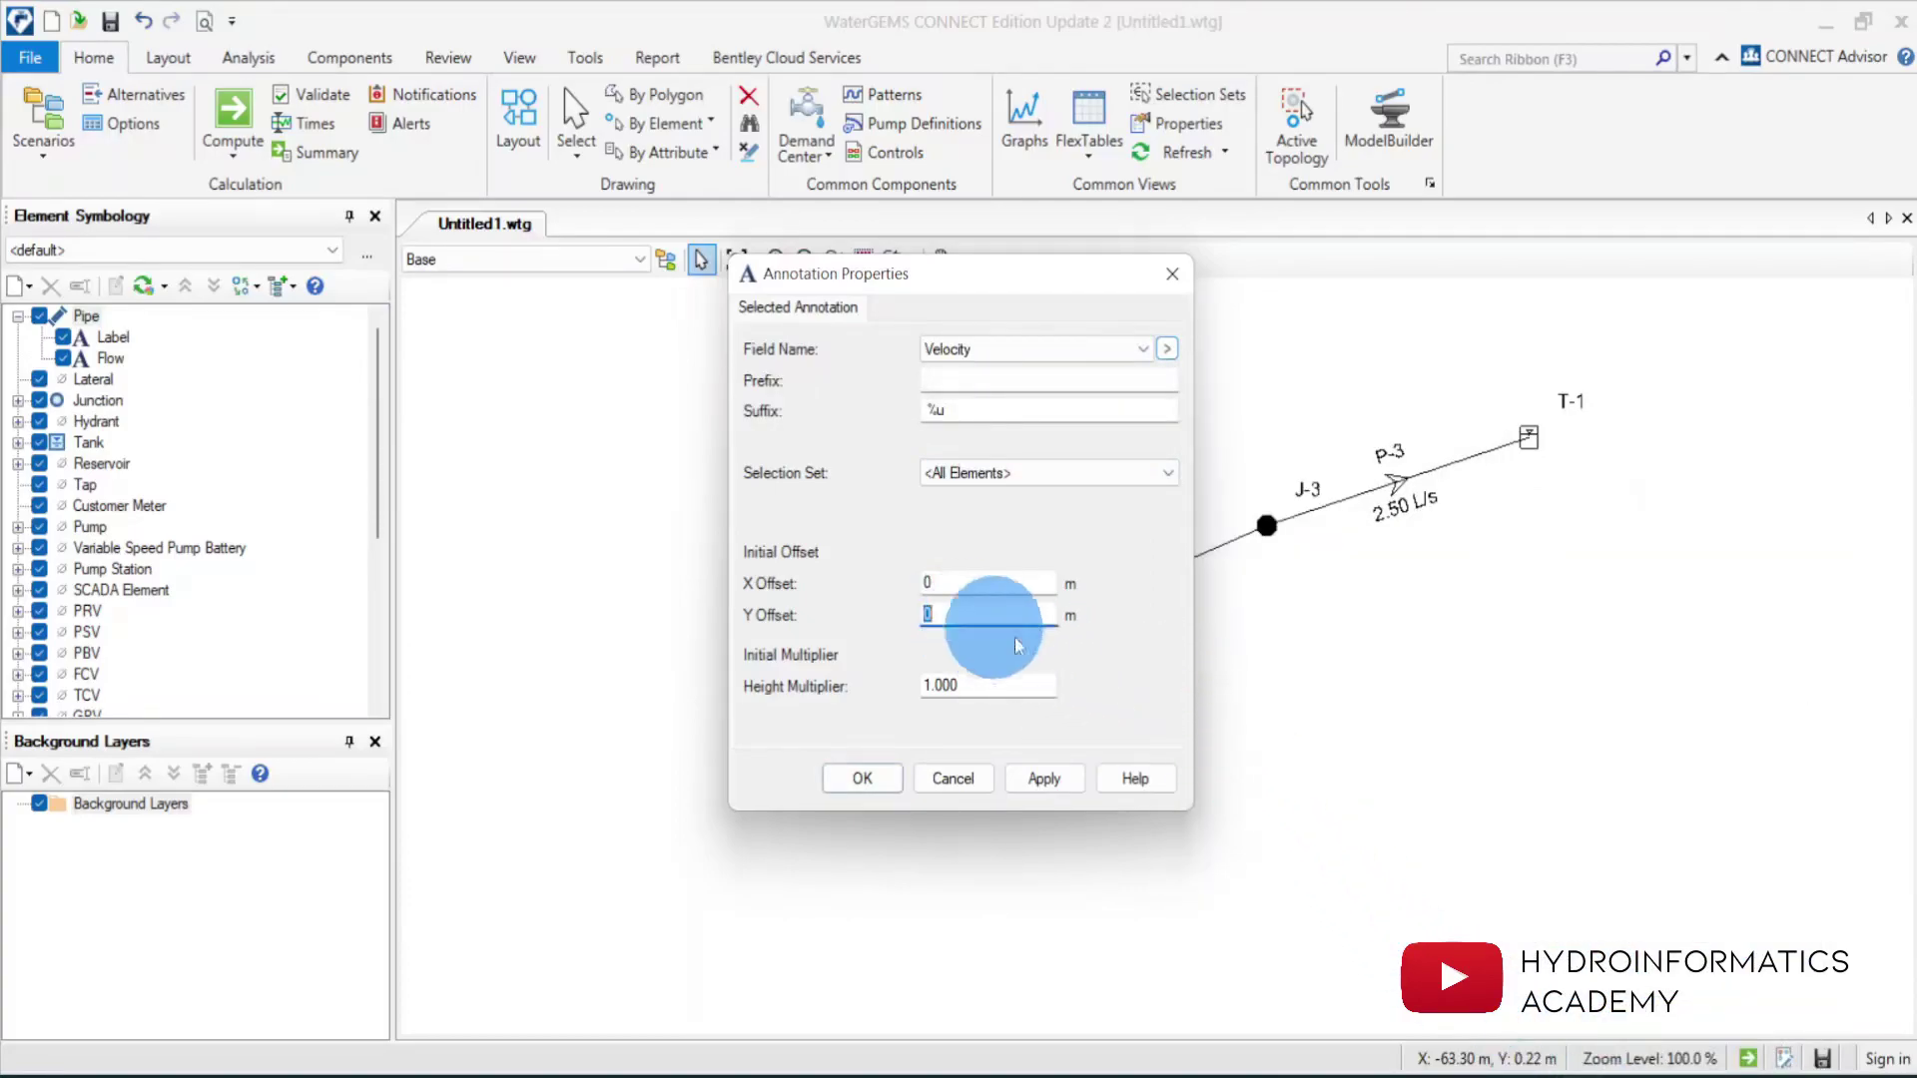
type("-2")
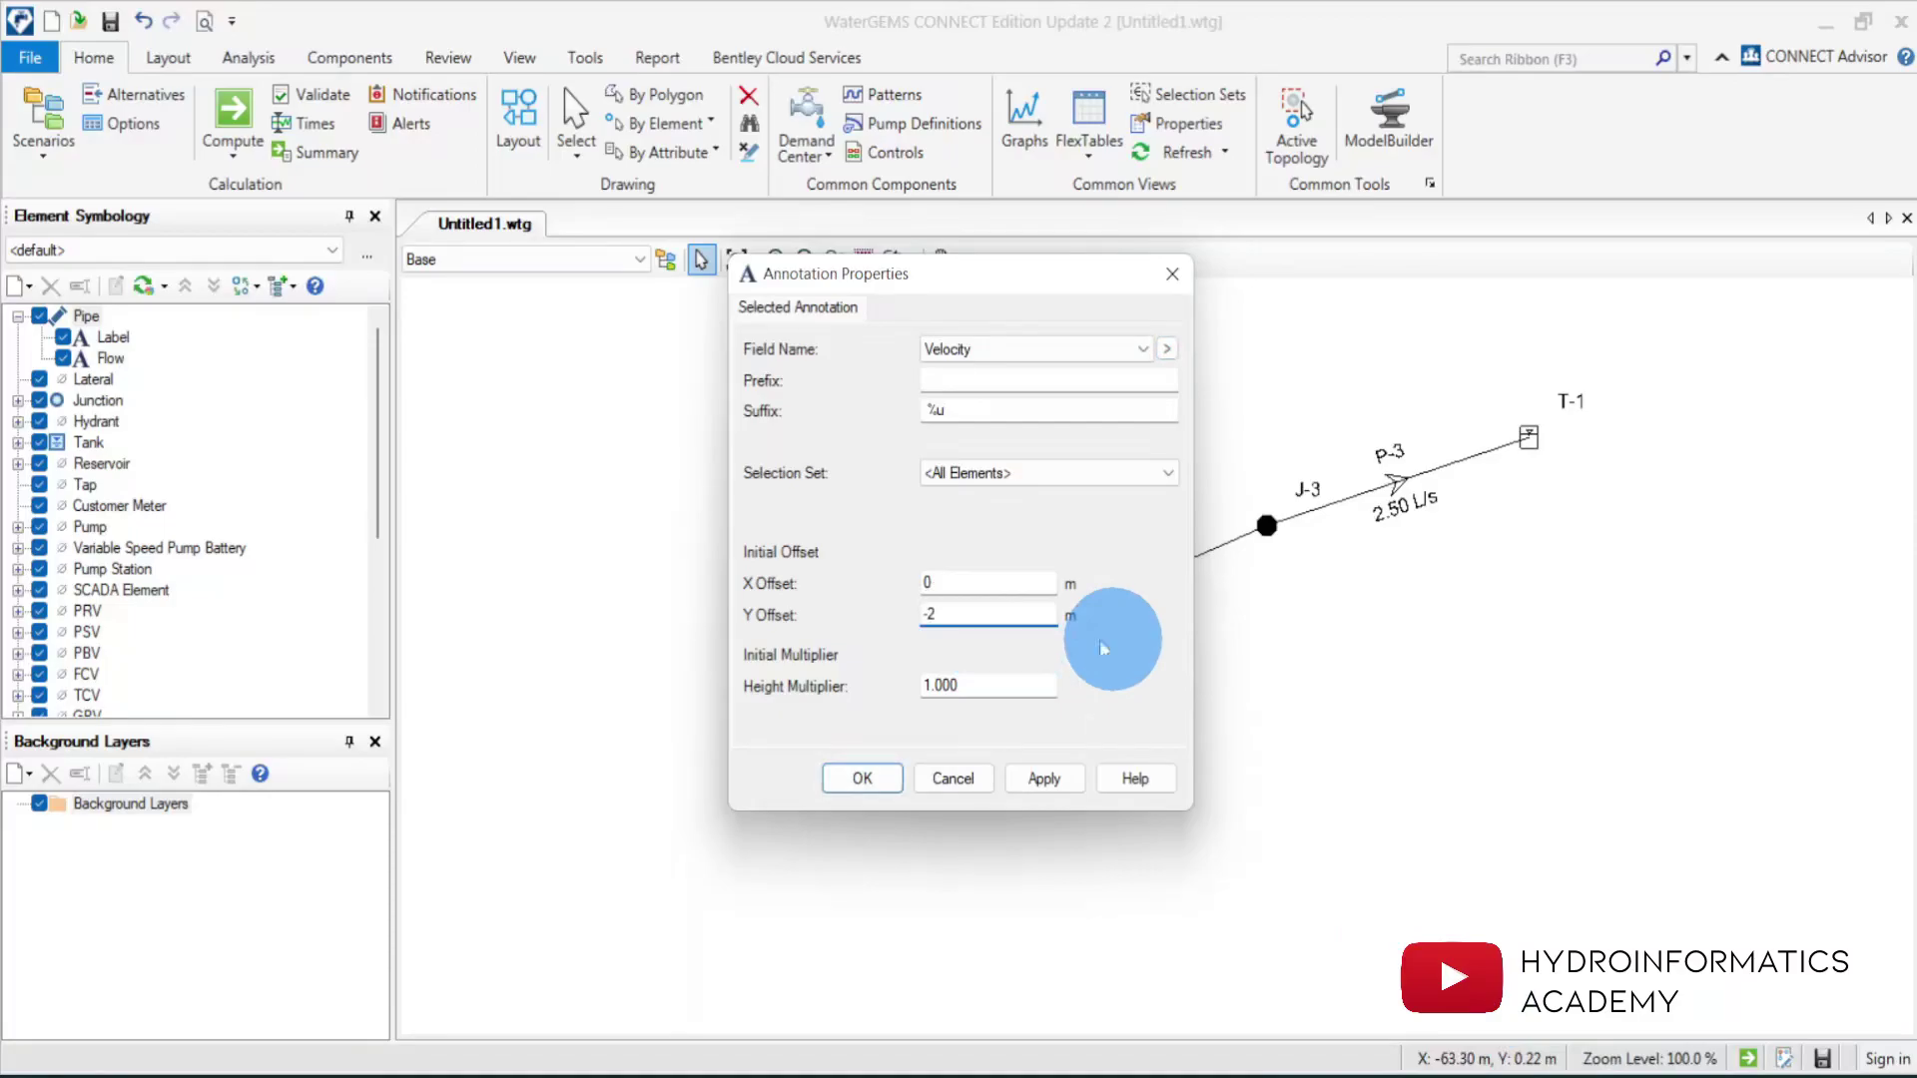
left_click(1056, 781)
left_click(866, 779)
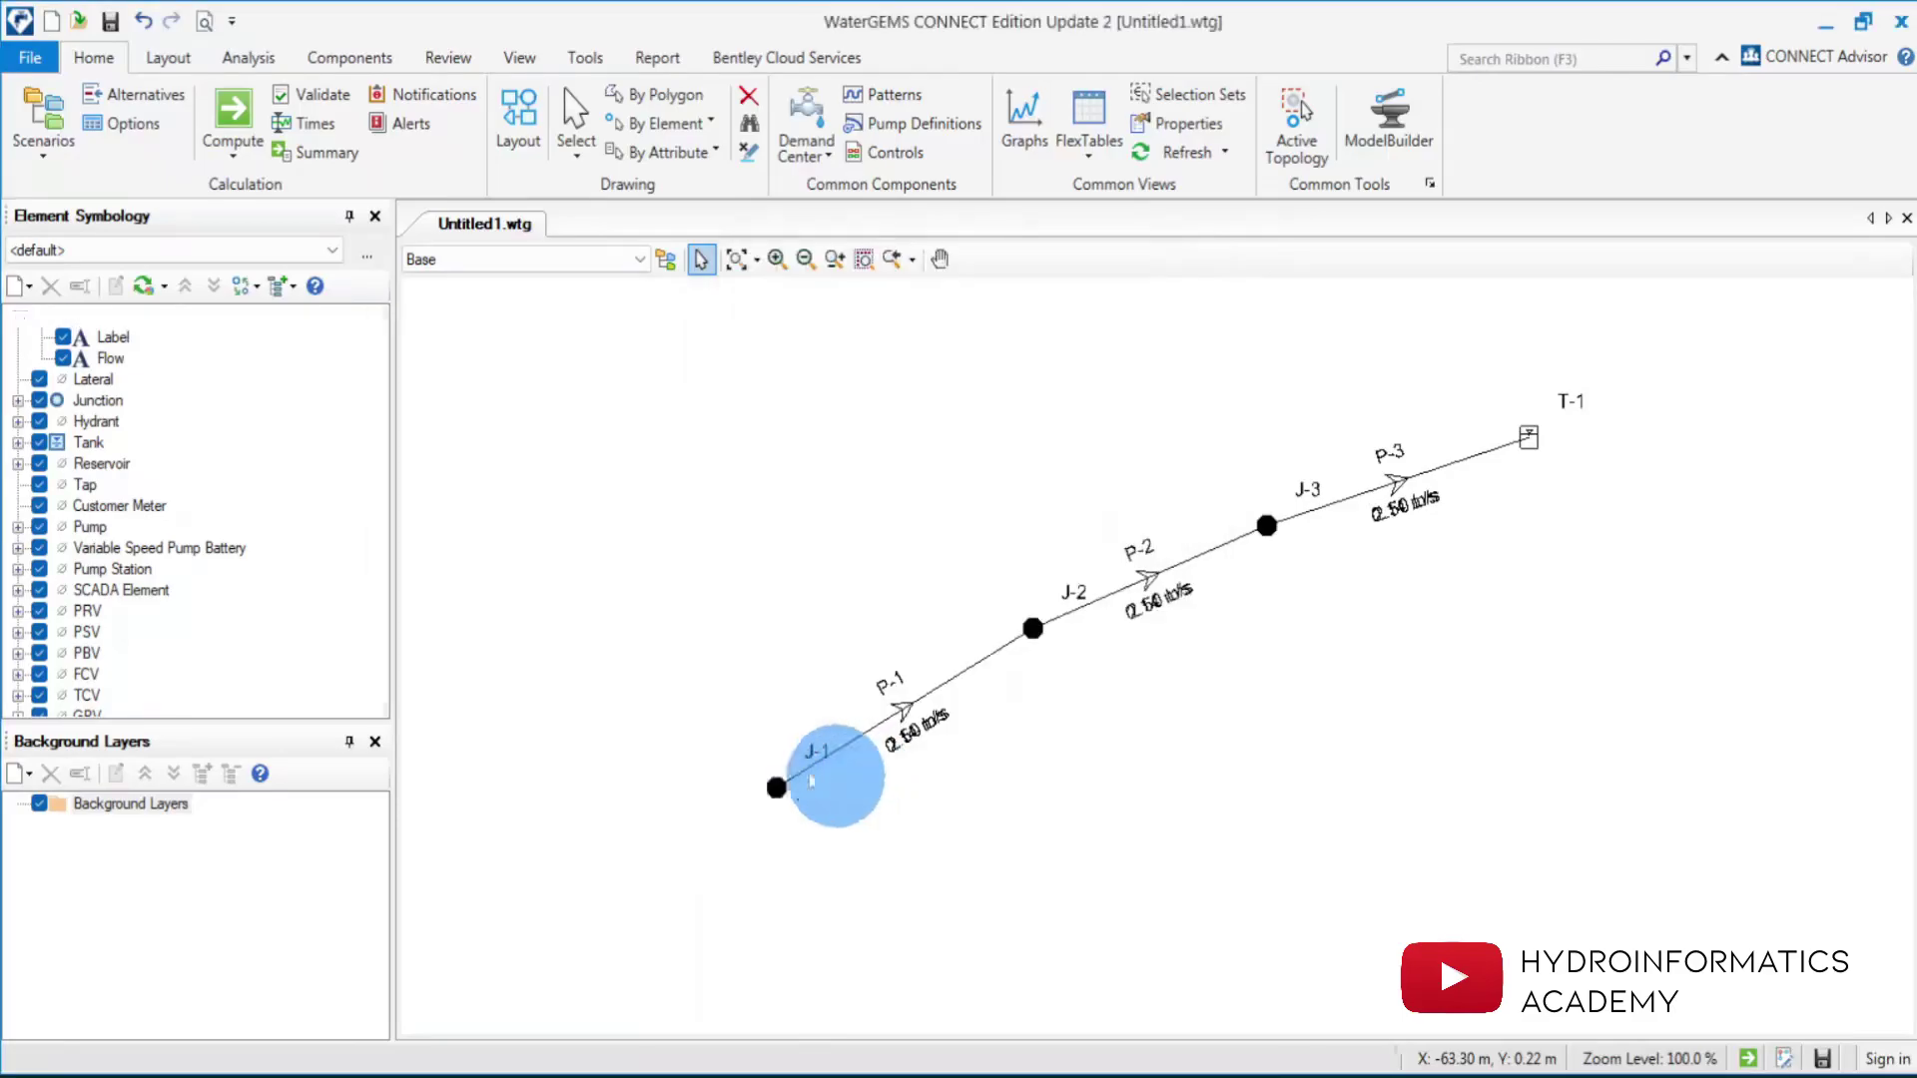
left_click(62, 357)
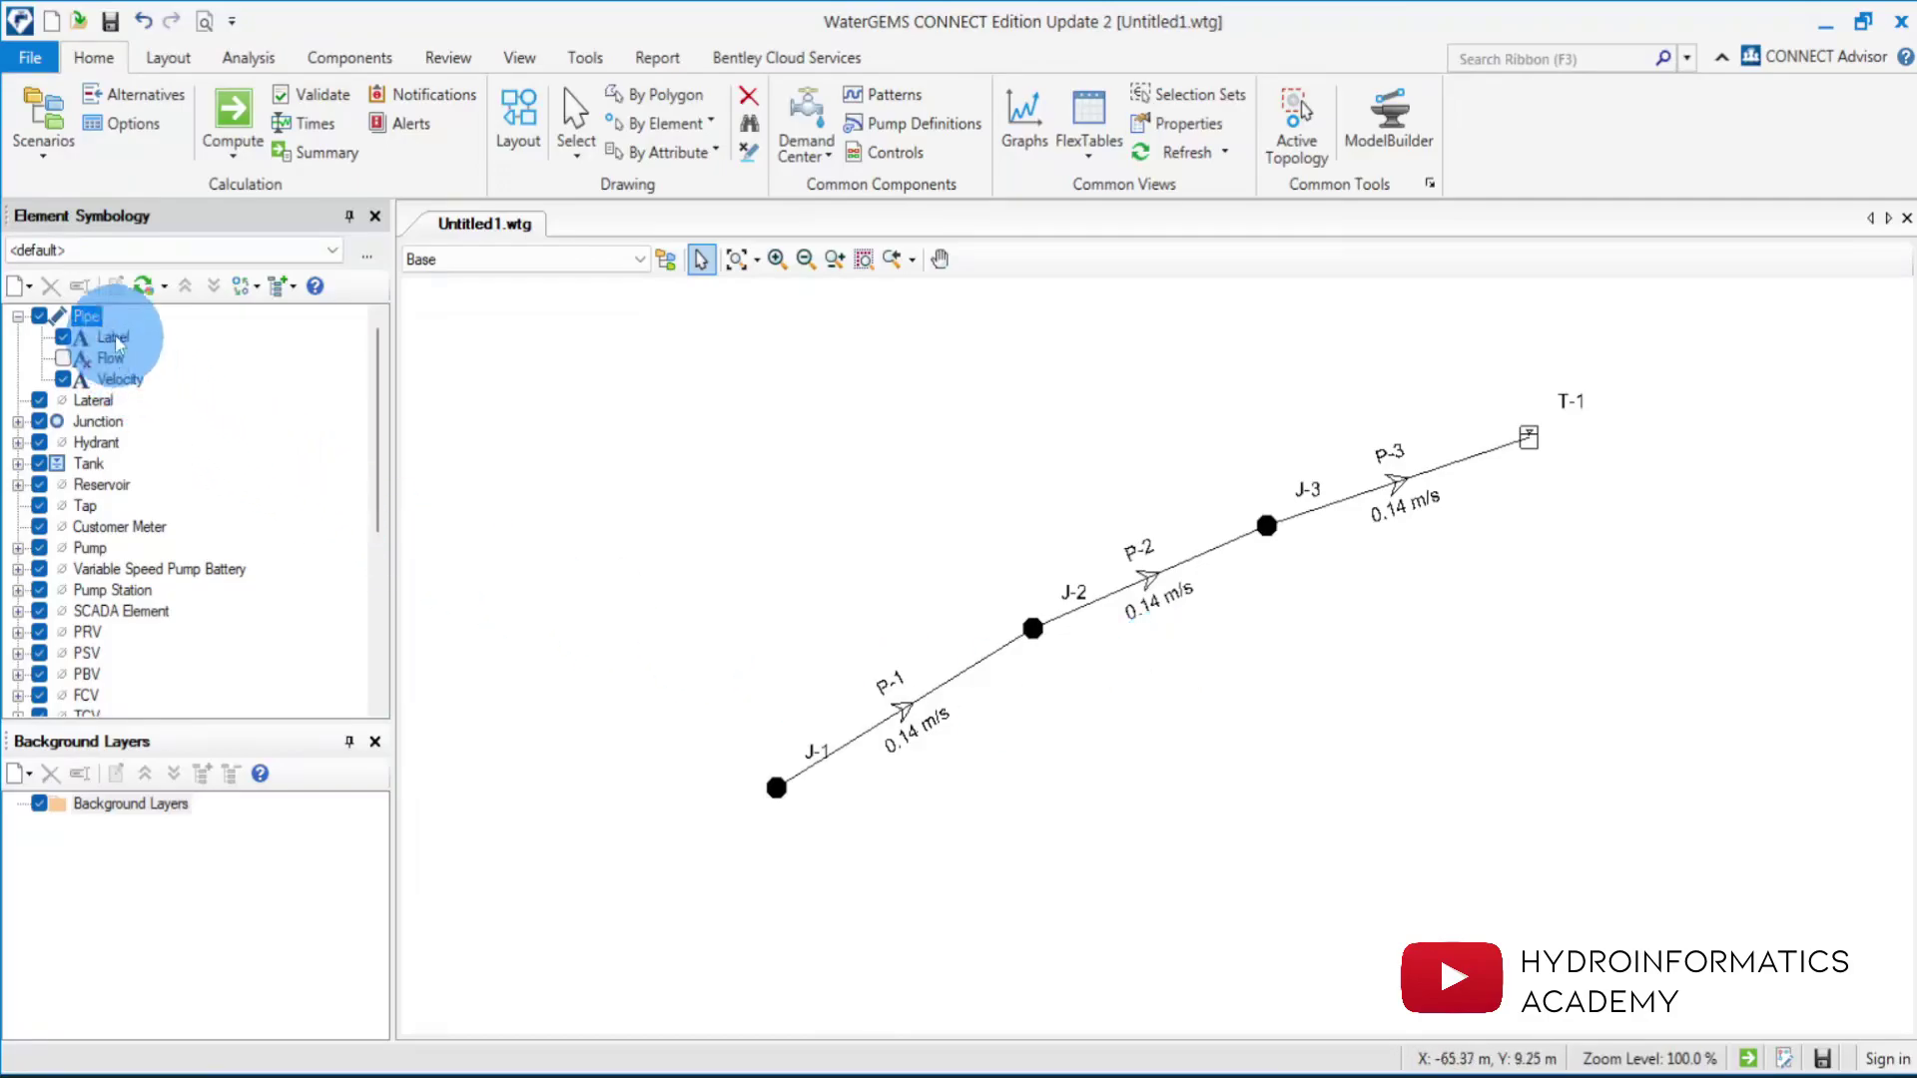
Add another pipe annotation for the Headloss Gradient result and apply it to all elements.
right_click(91, 316)
mouse_move(129, 326)
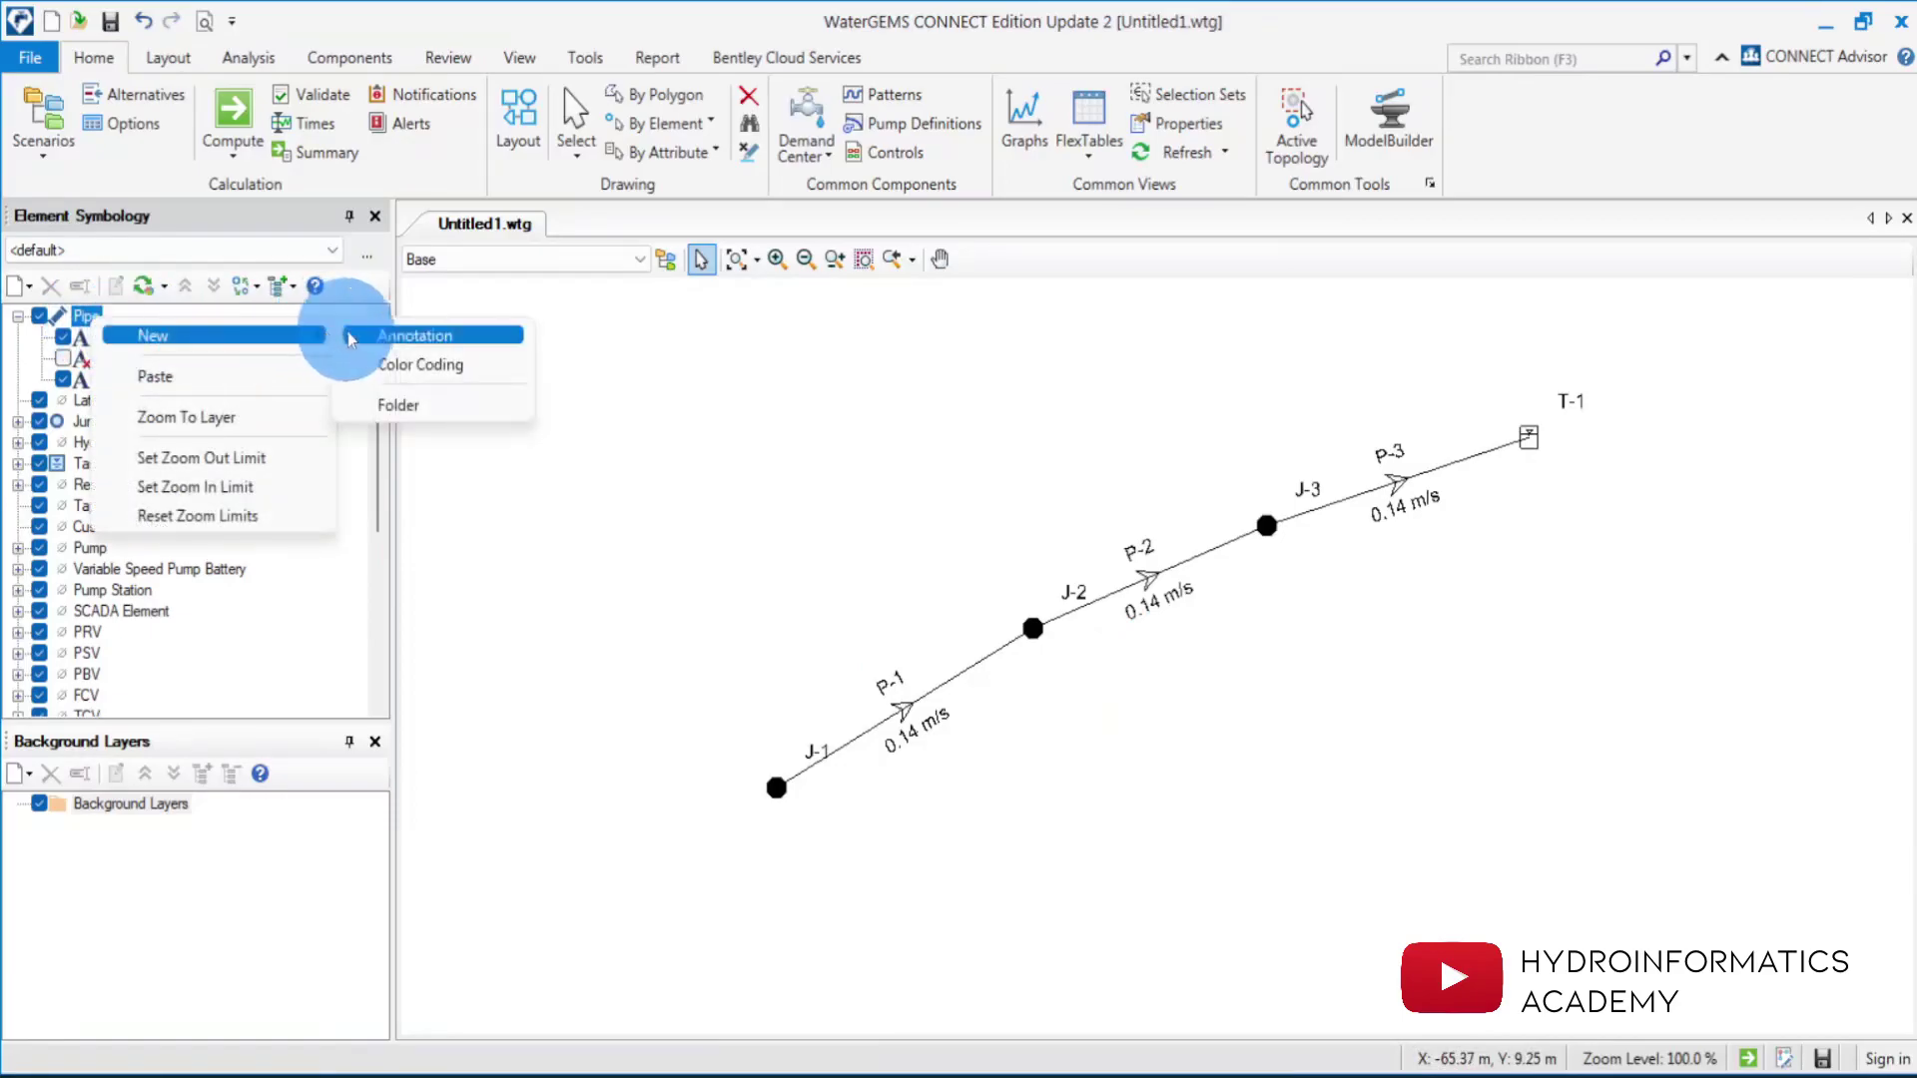
left_click(376, 339)
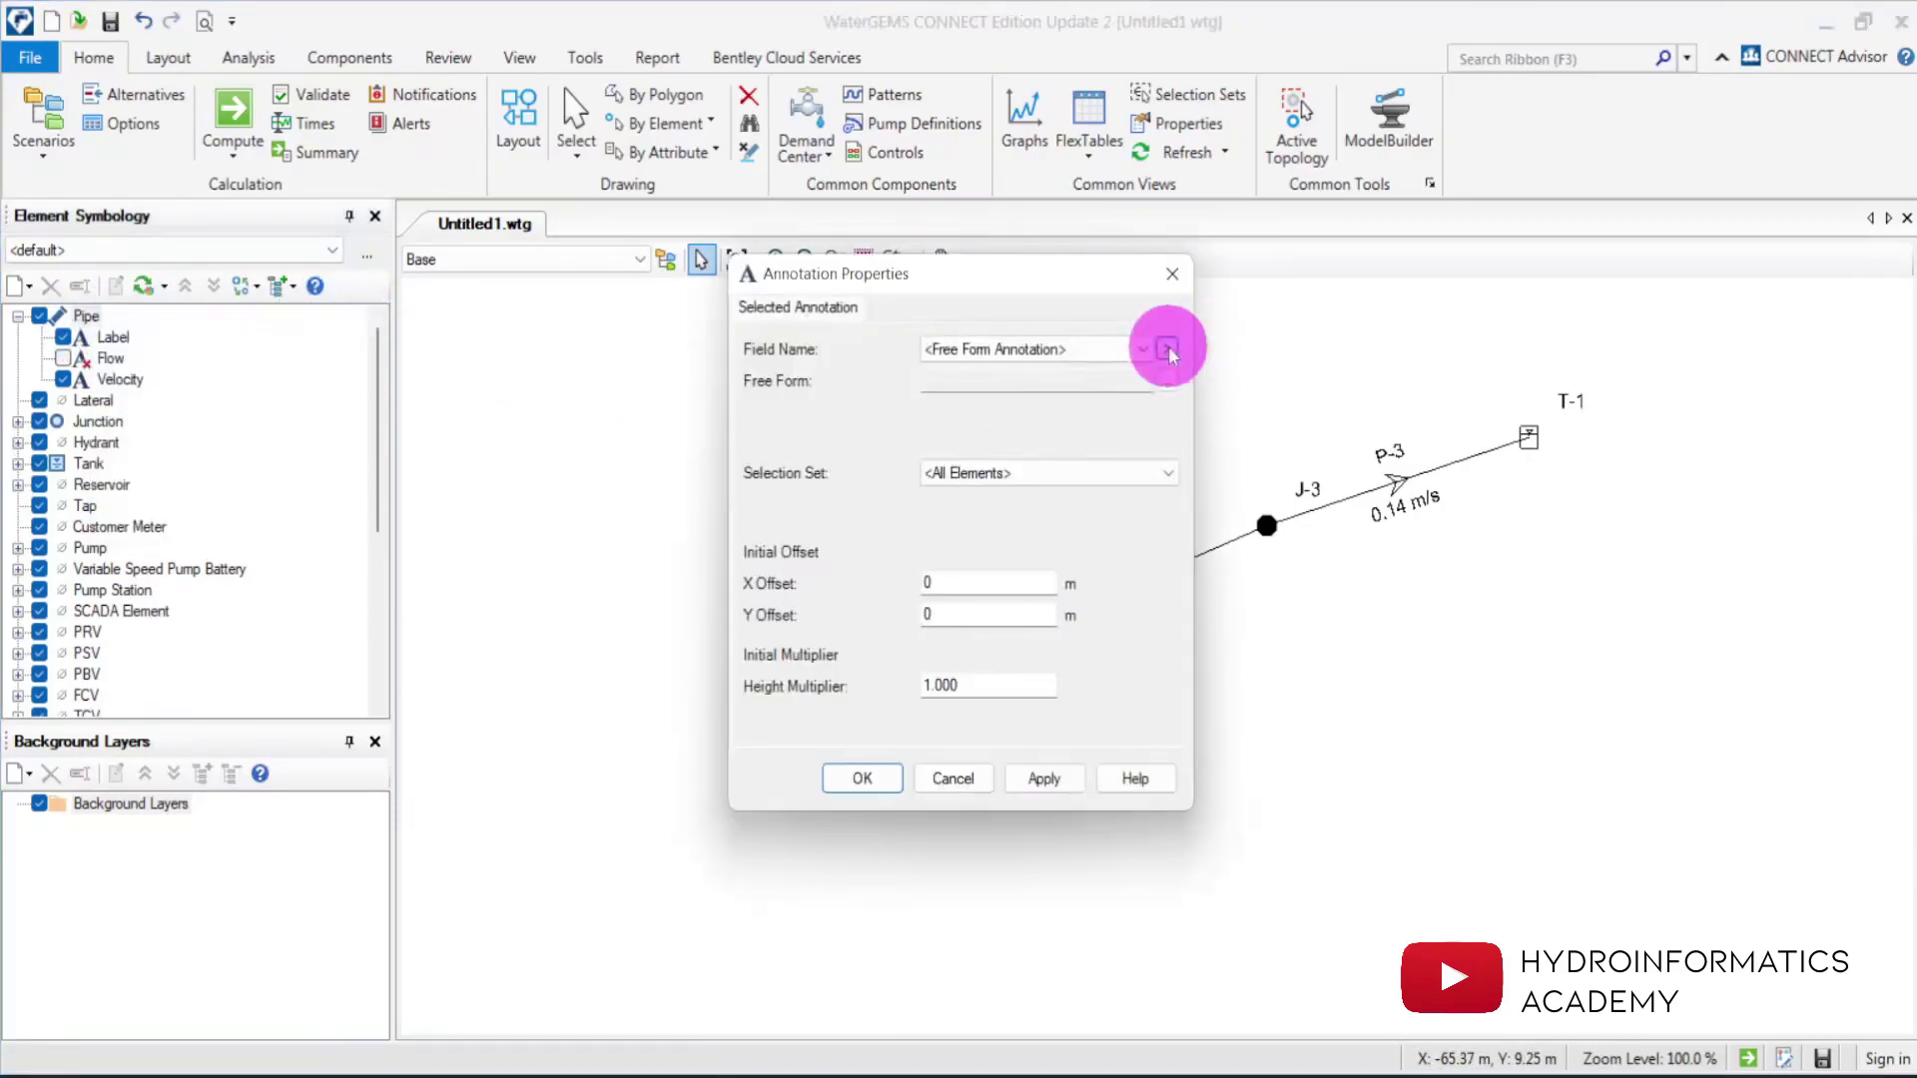
left_click(1166, 348)
mouse_move(1343, 534)
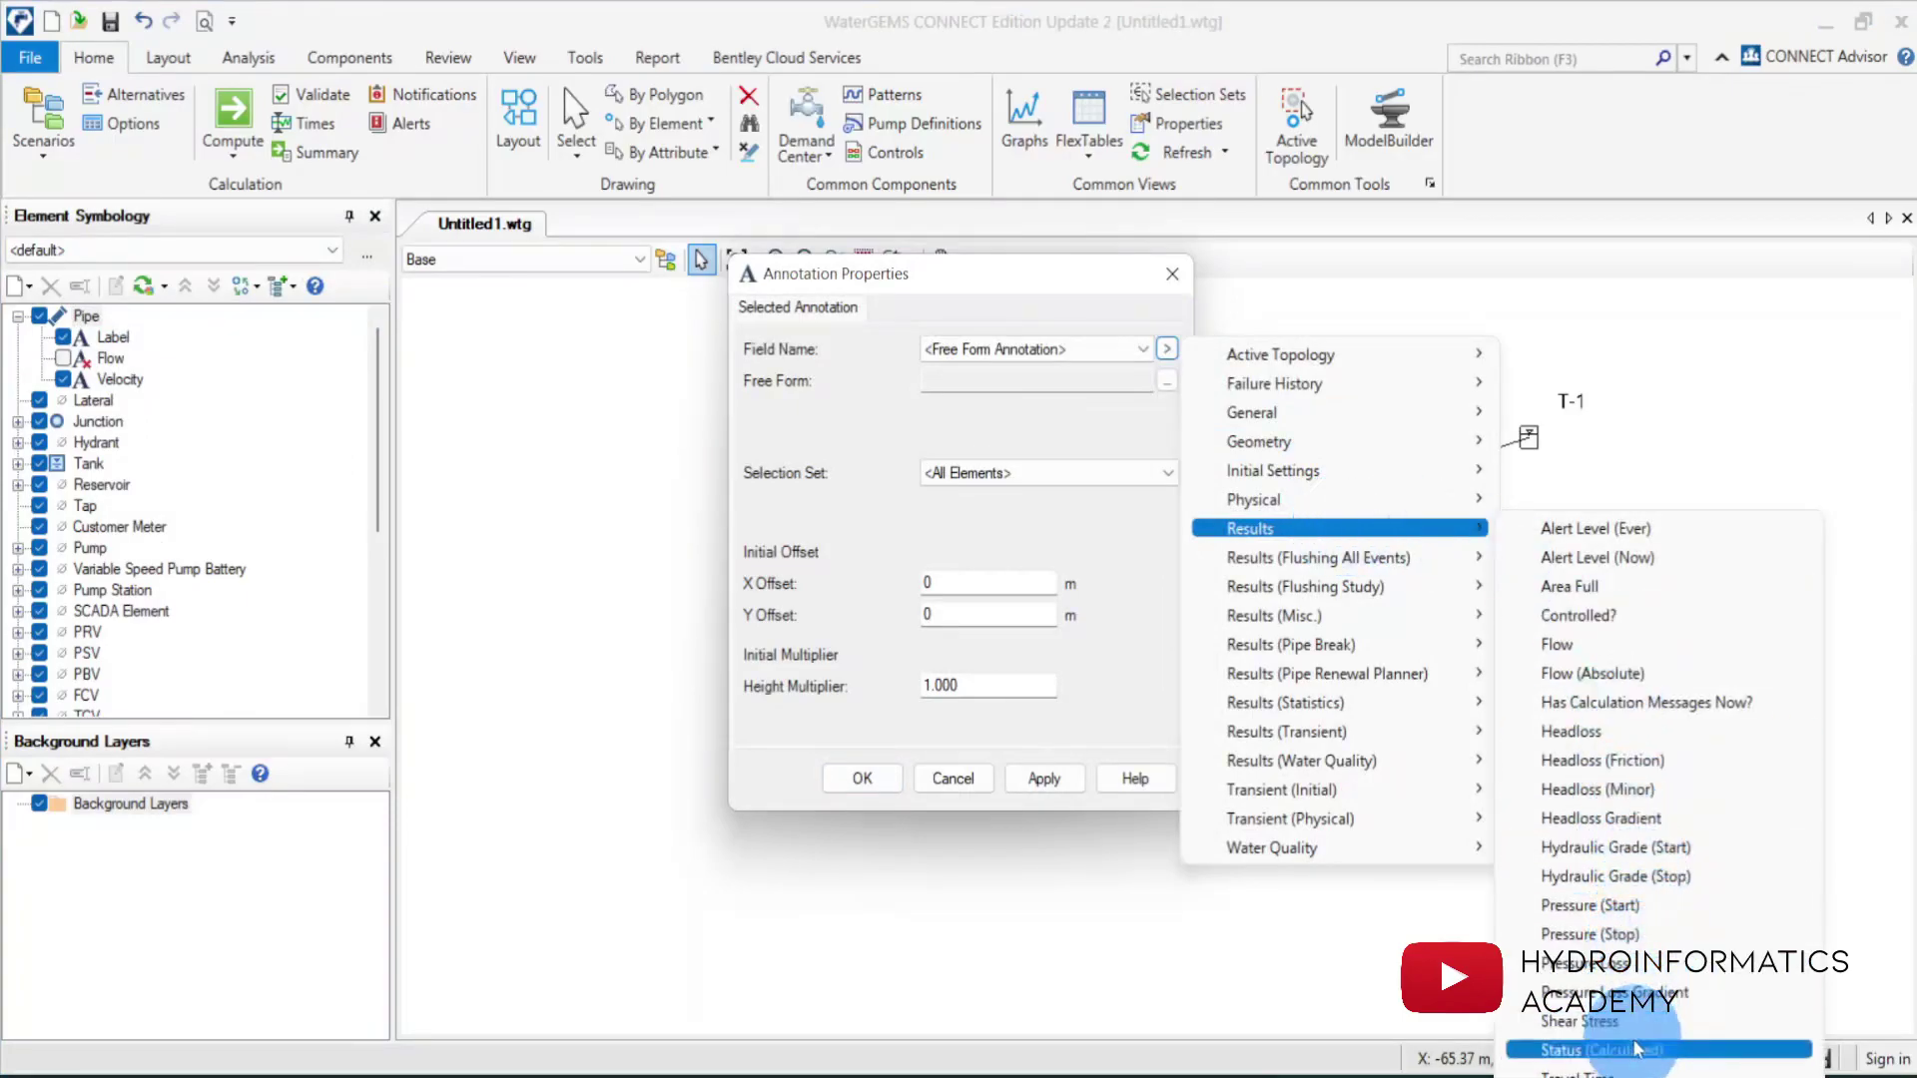
left_click(1674, 819)
left_click(975, 613)
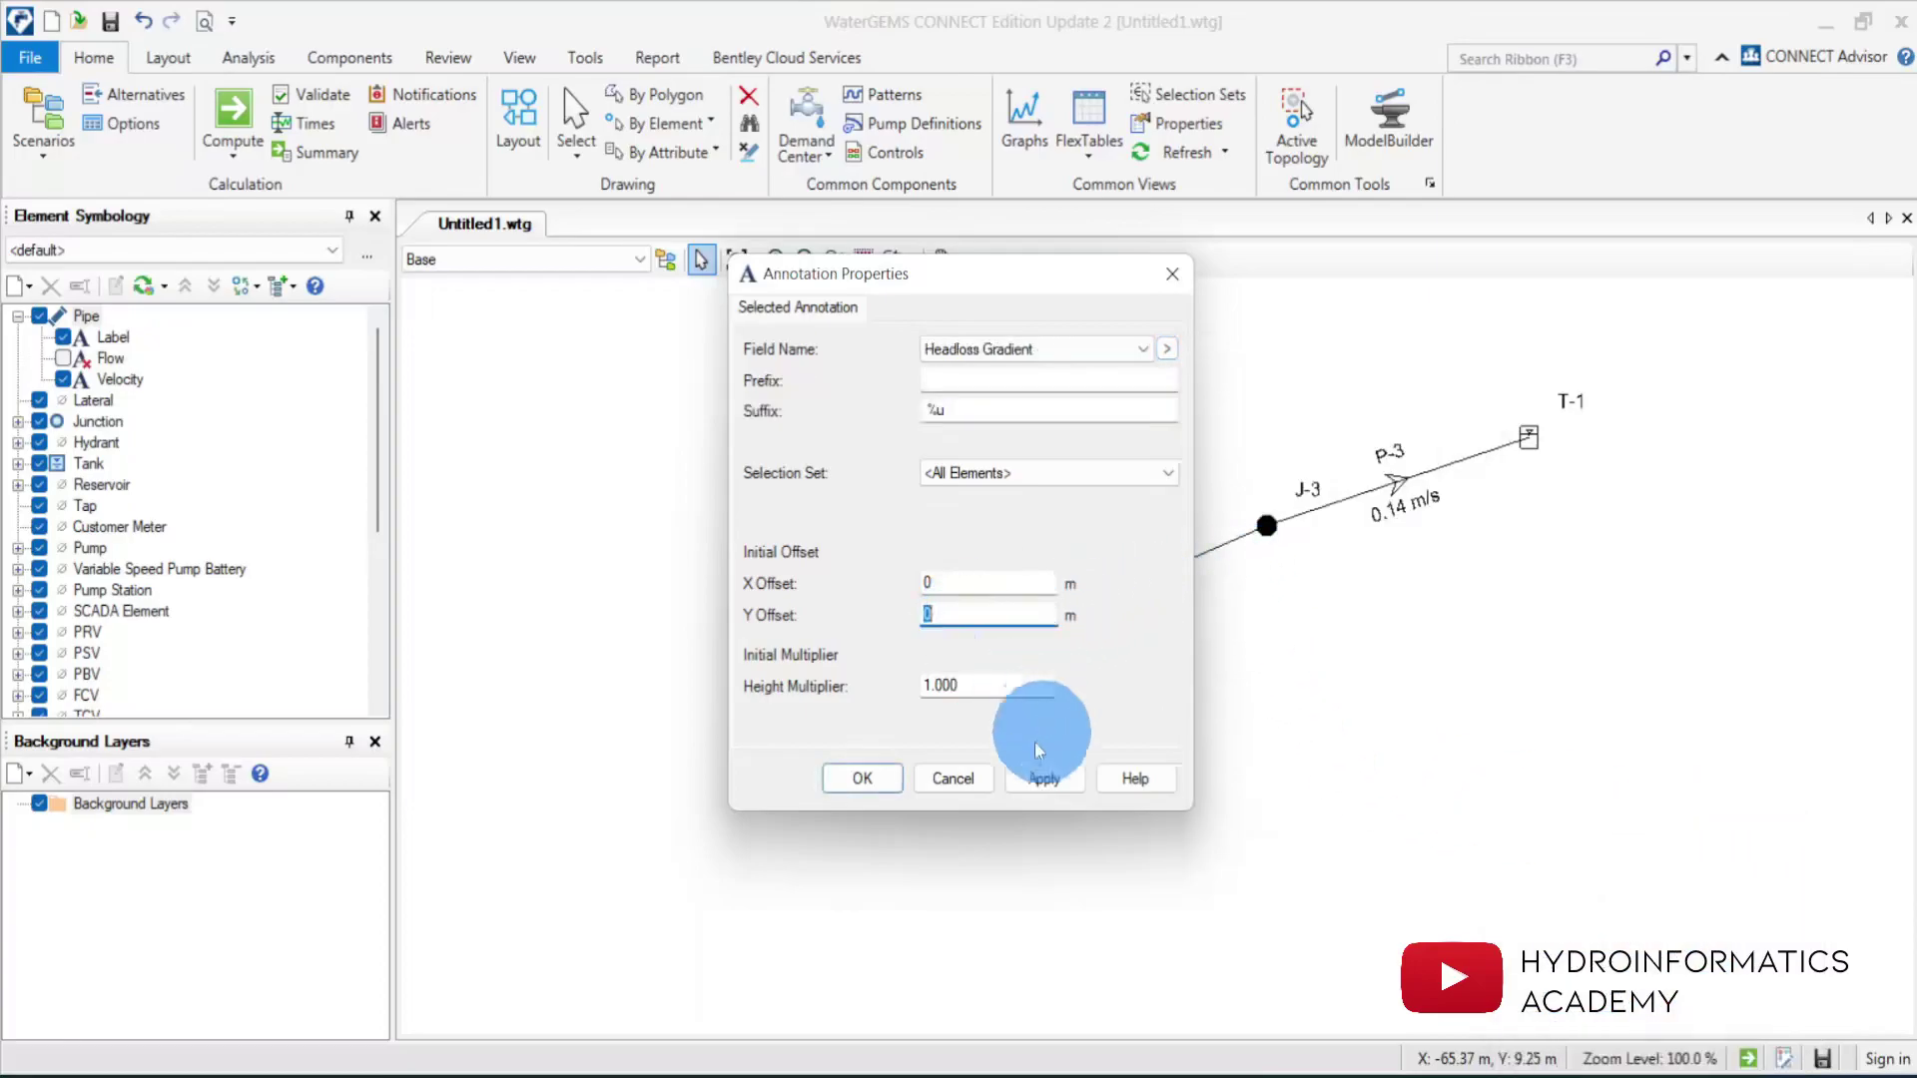
left_click(1020, 783)
Set the Headloss Gradient annotation's Y offset to -2 m and hide the pipes' Velocity annotation.
left_click(961, 617)
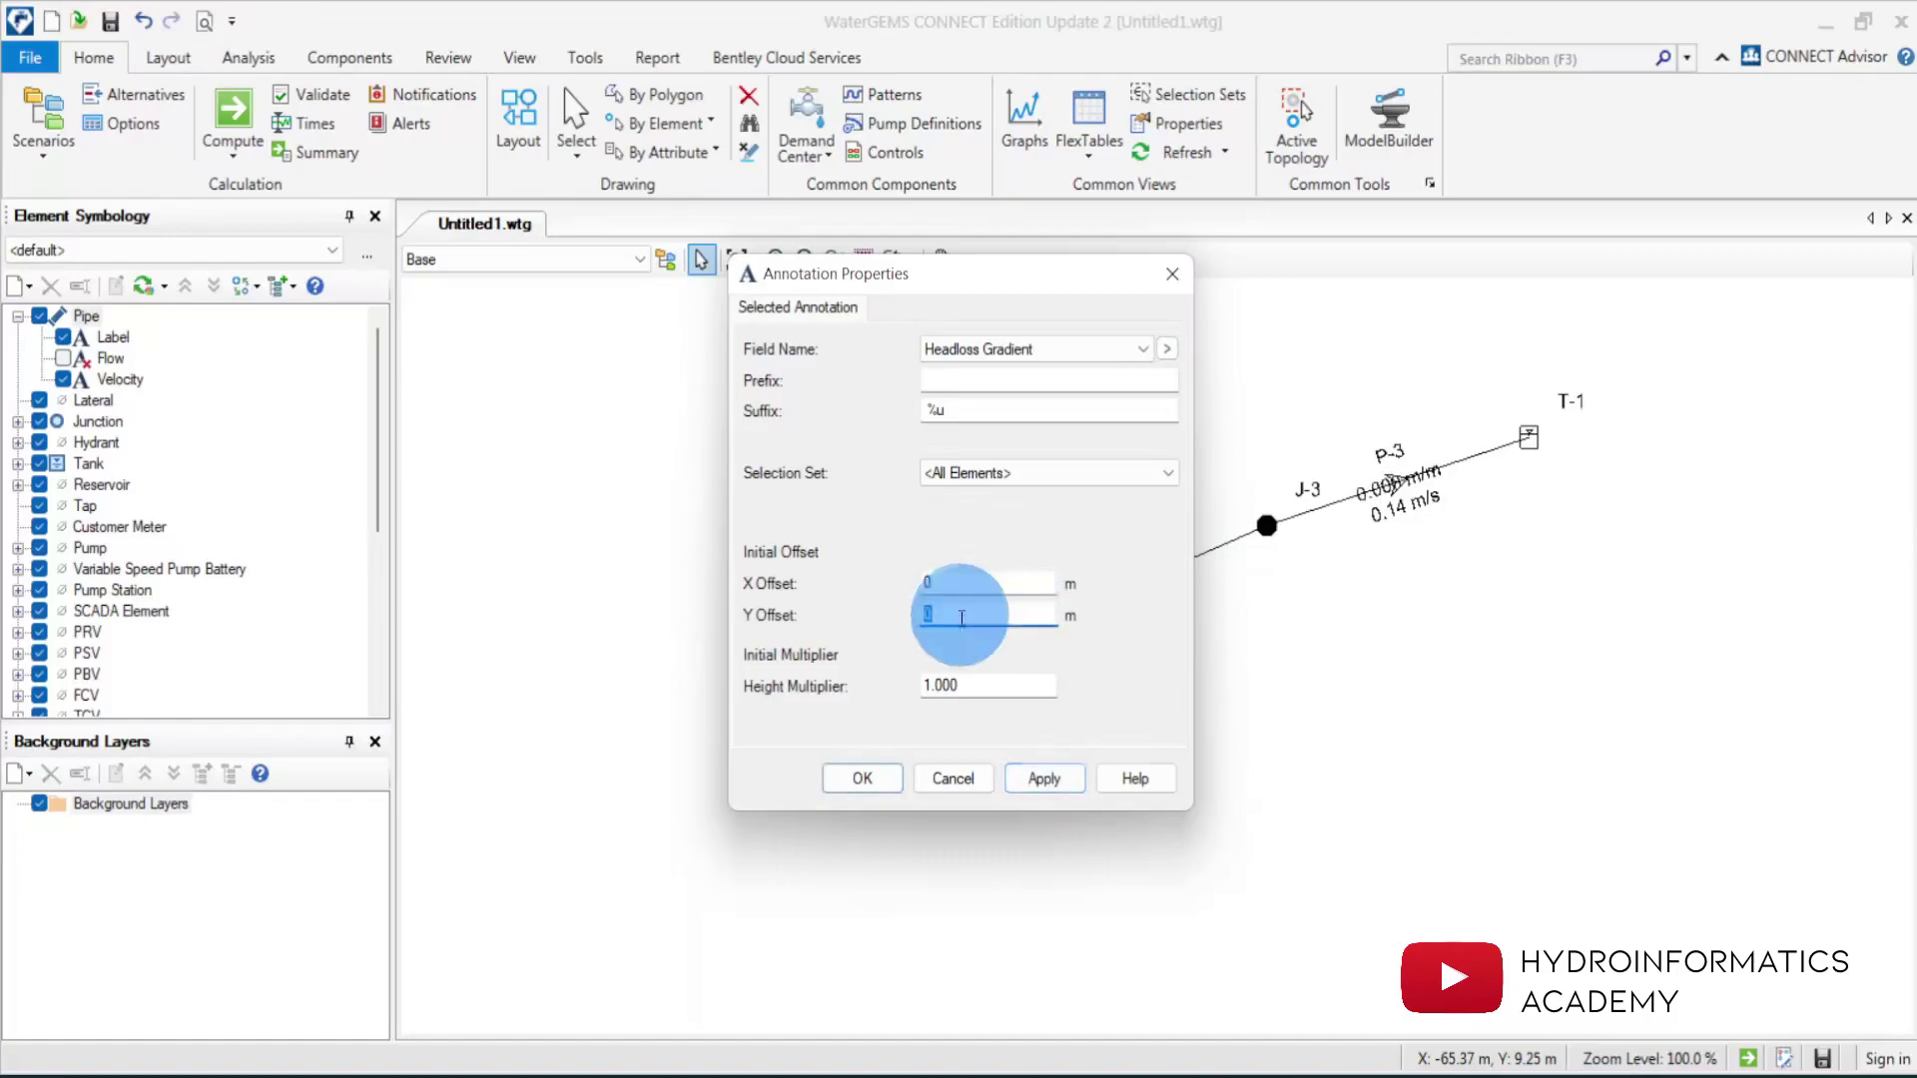
type("-2")
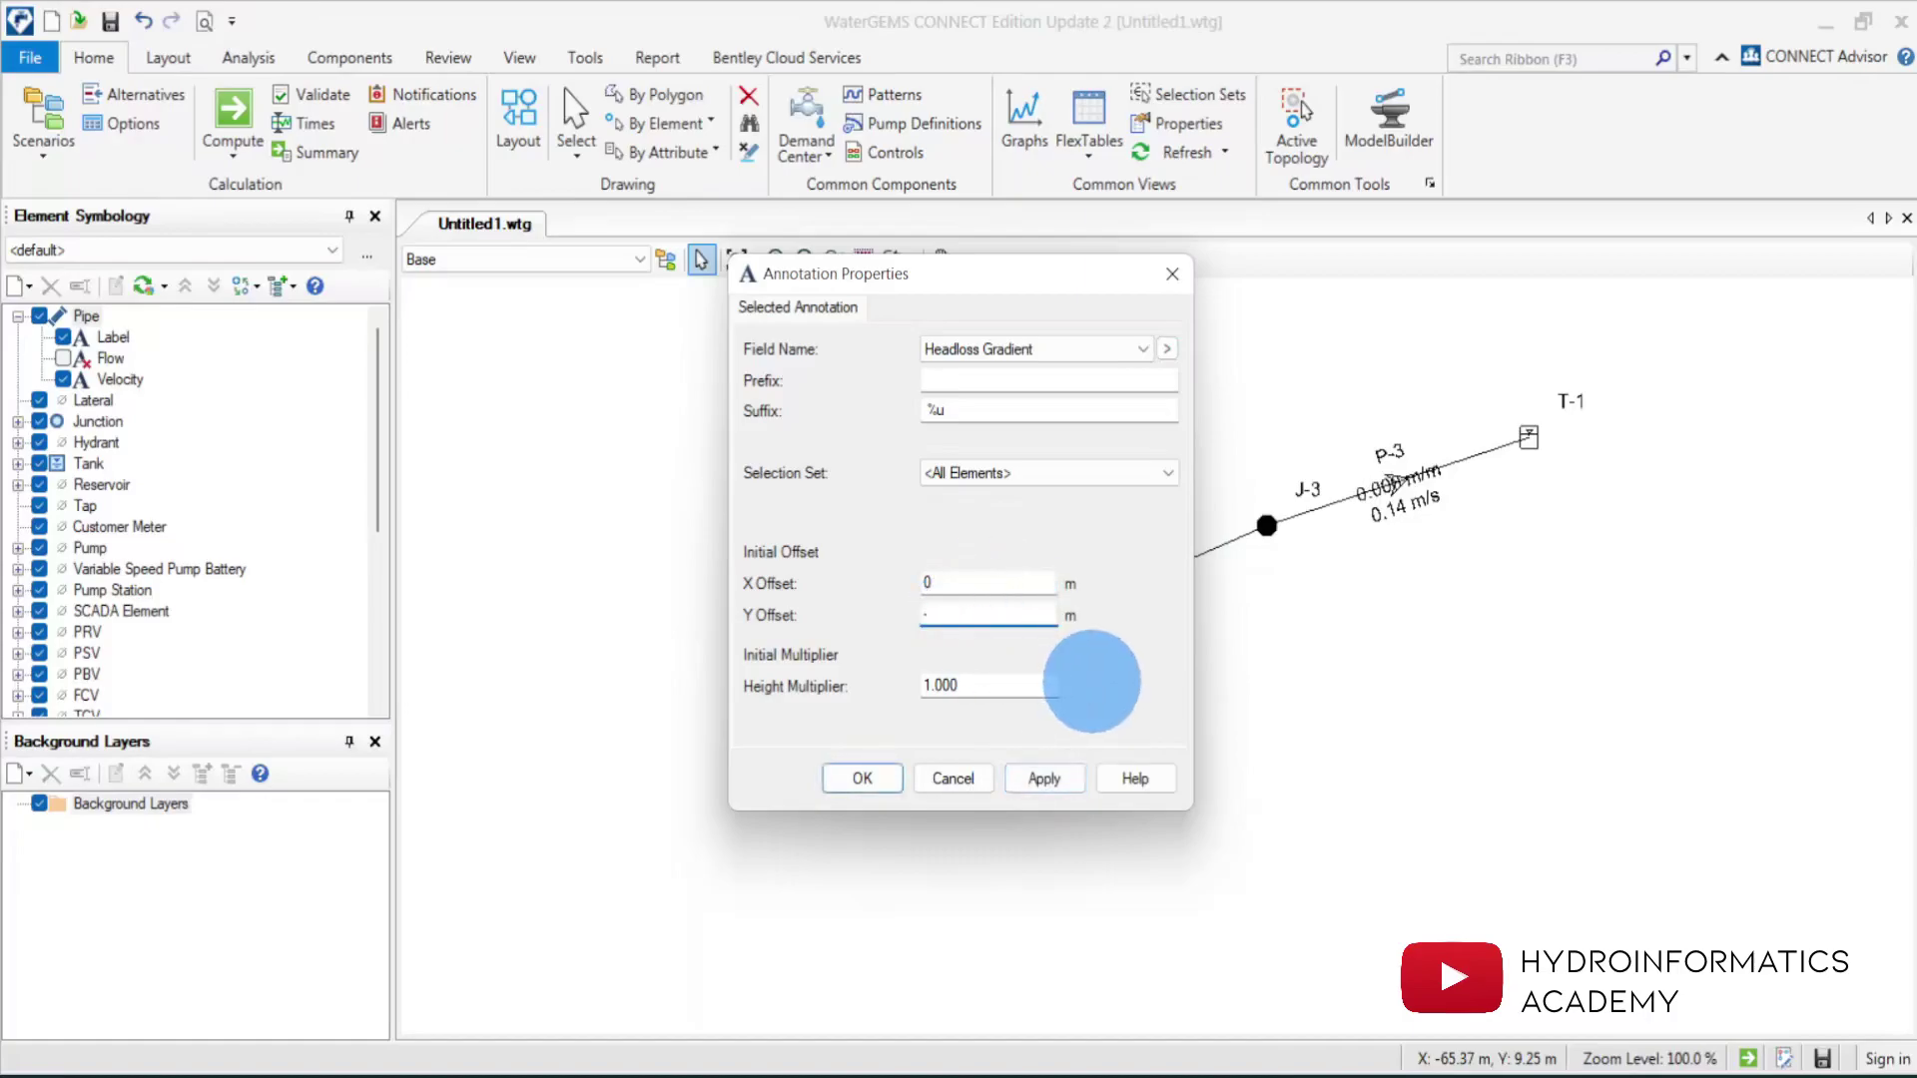
left_click(1040, 775)
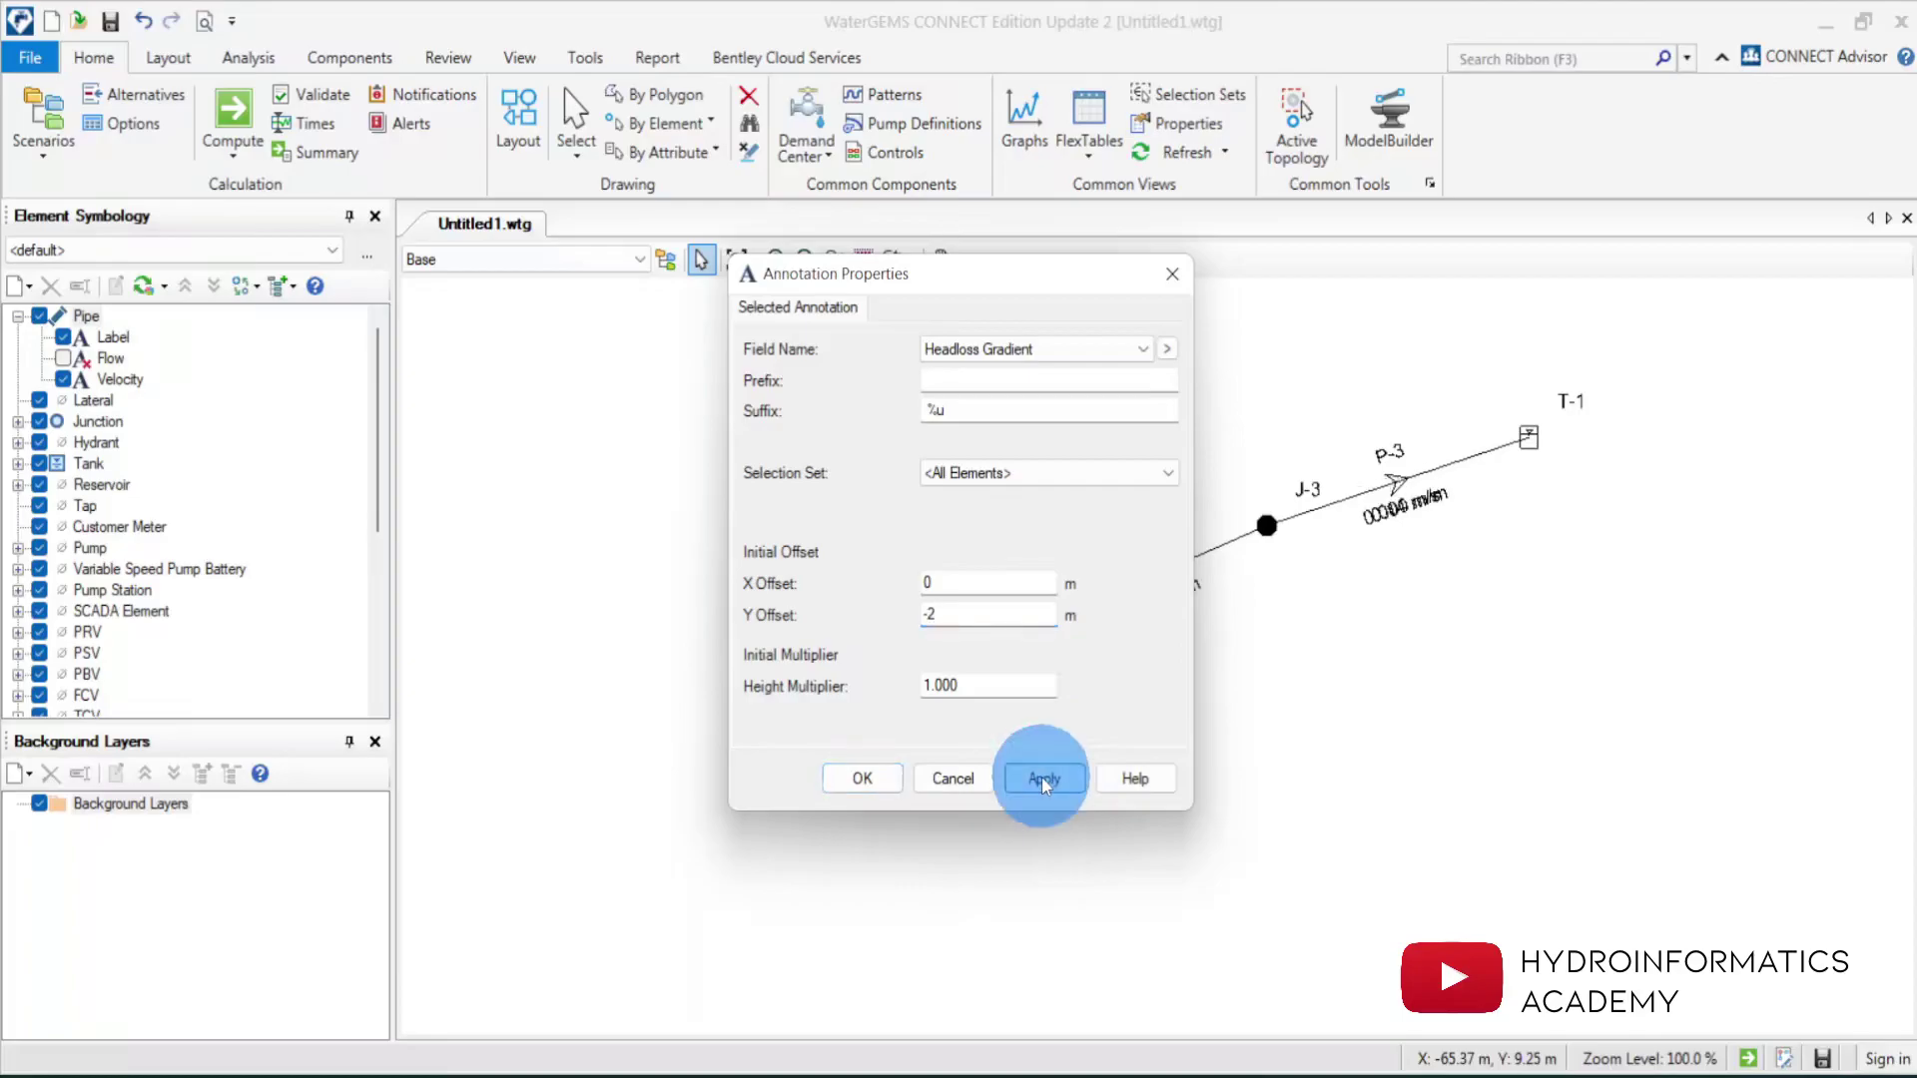
left_click(887, 781)
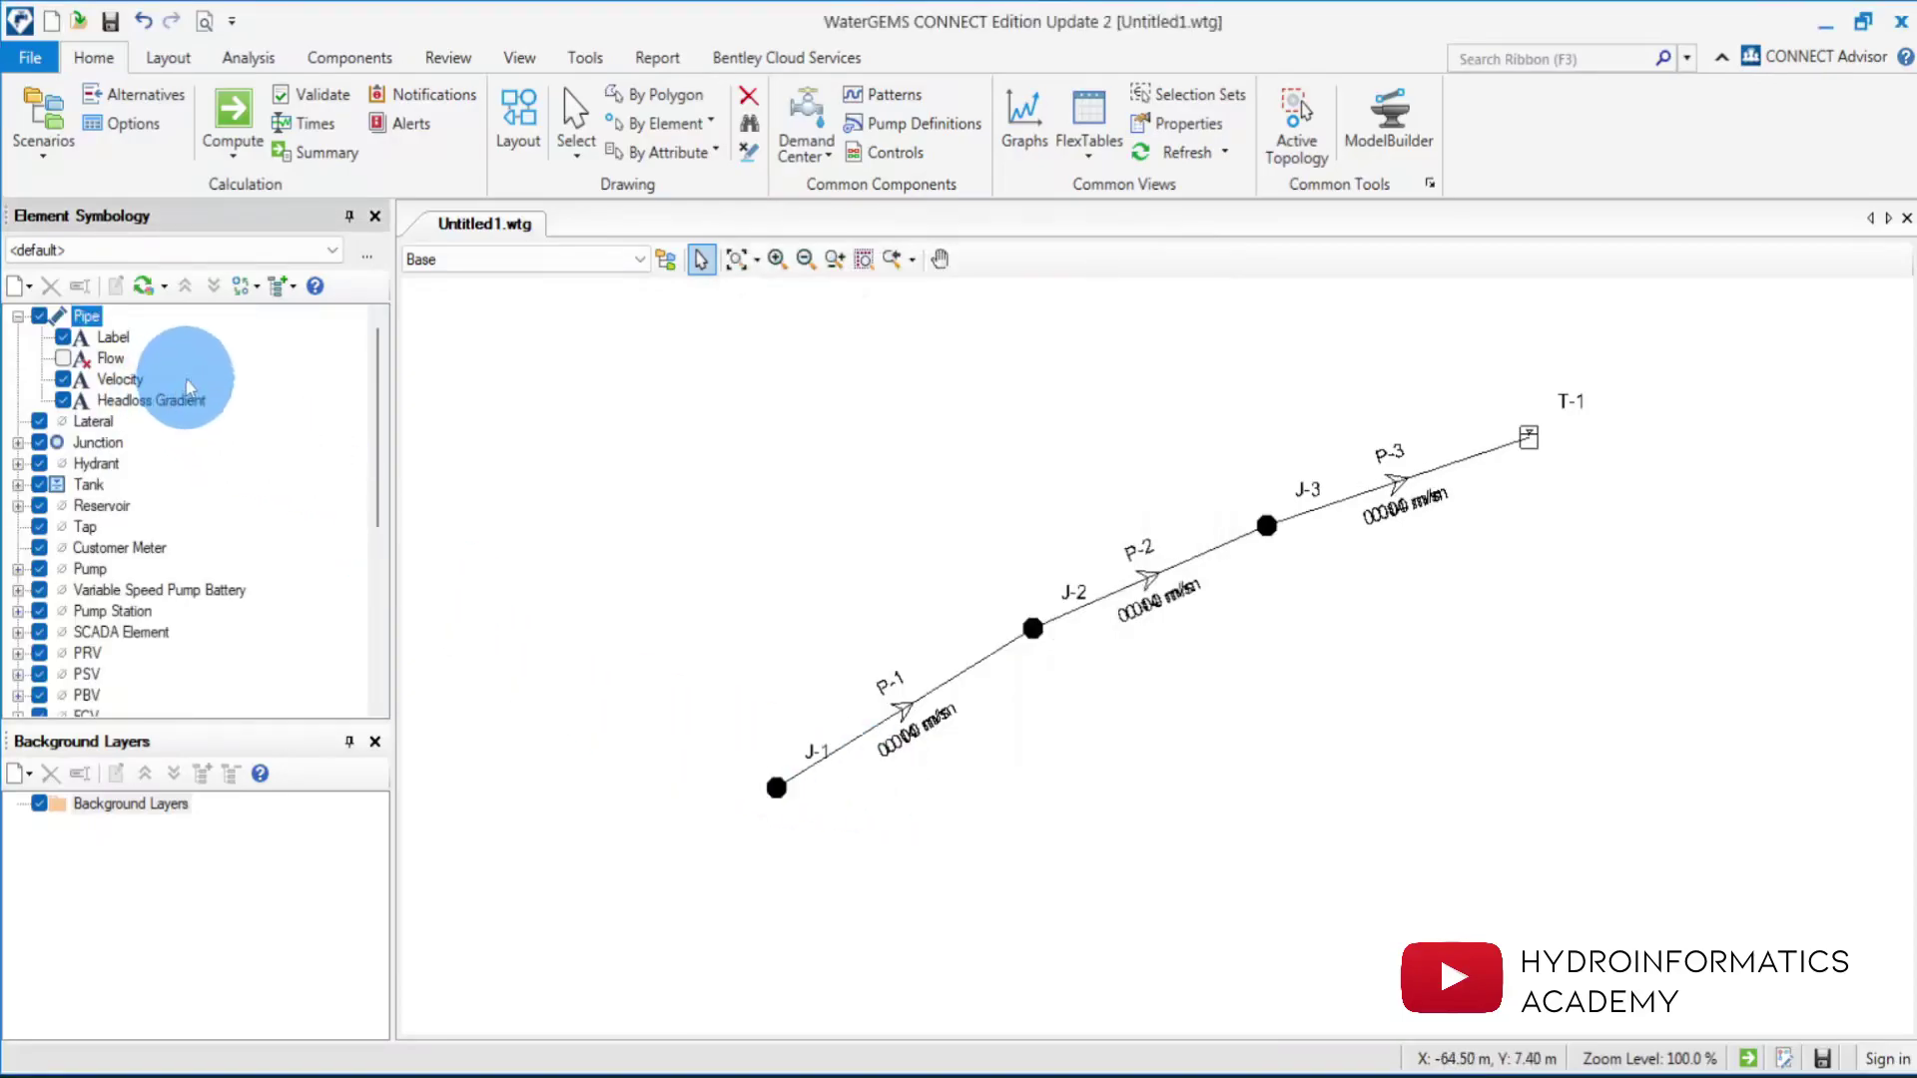
left_click(62, 379)
left_click(1198, 649)
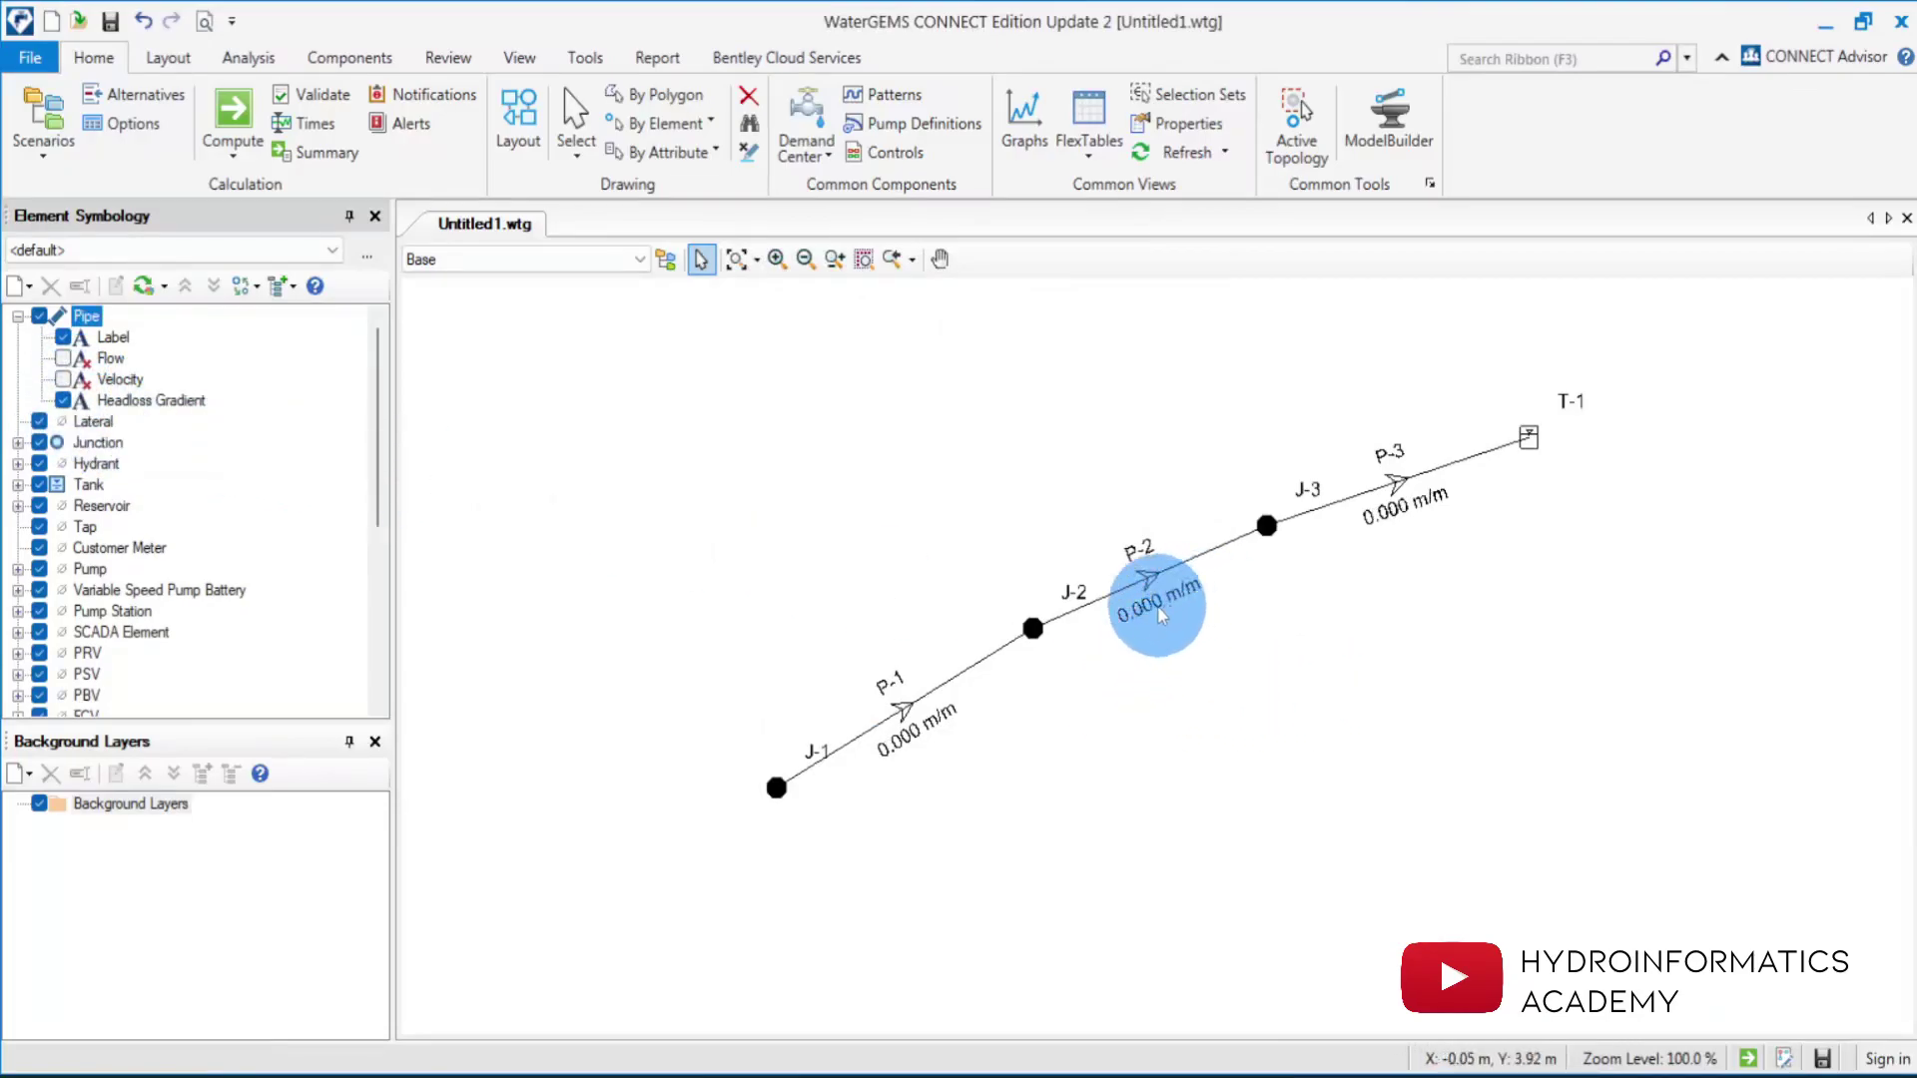
Through pipe P-1's headloss gradient result, set the slope unit to m/km with a display precision of 2.
double_click(944, 680)
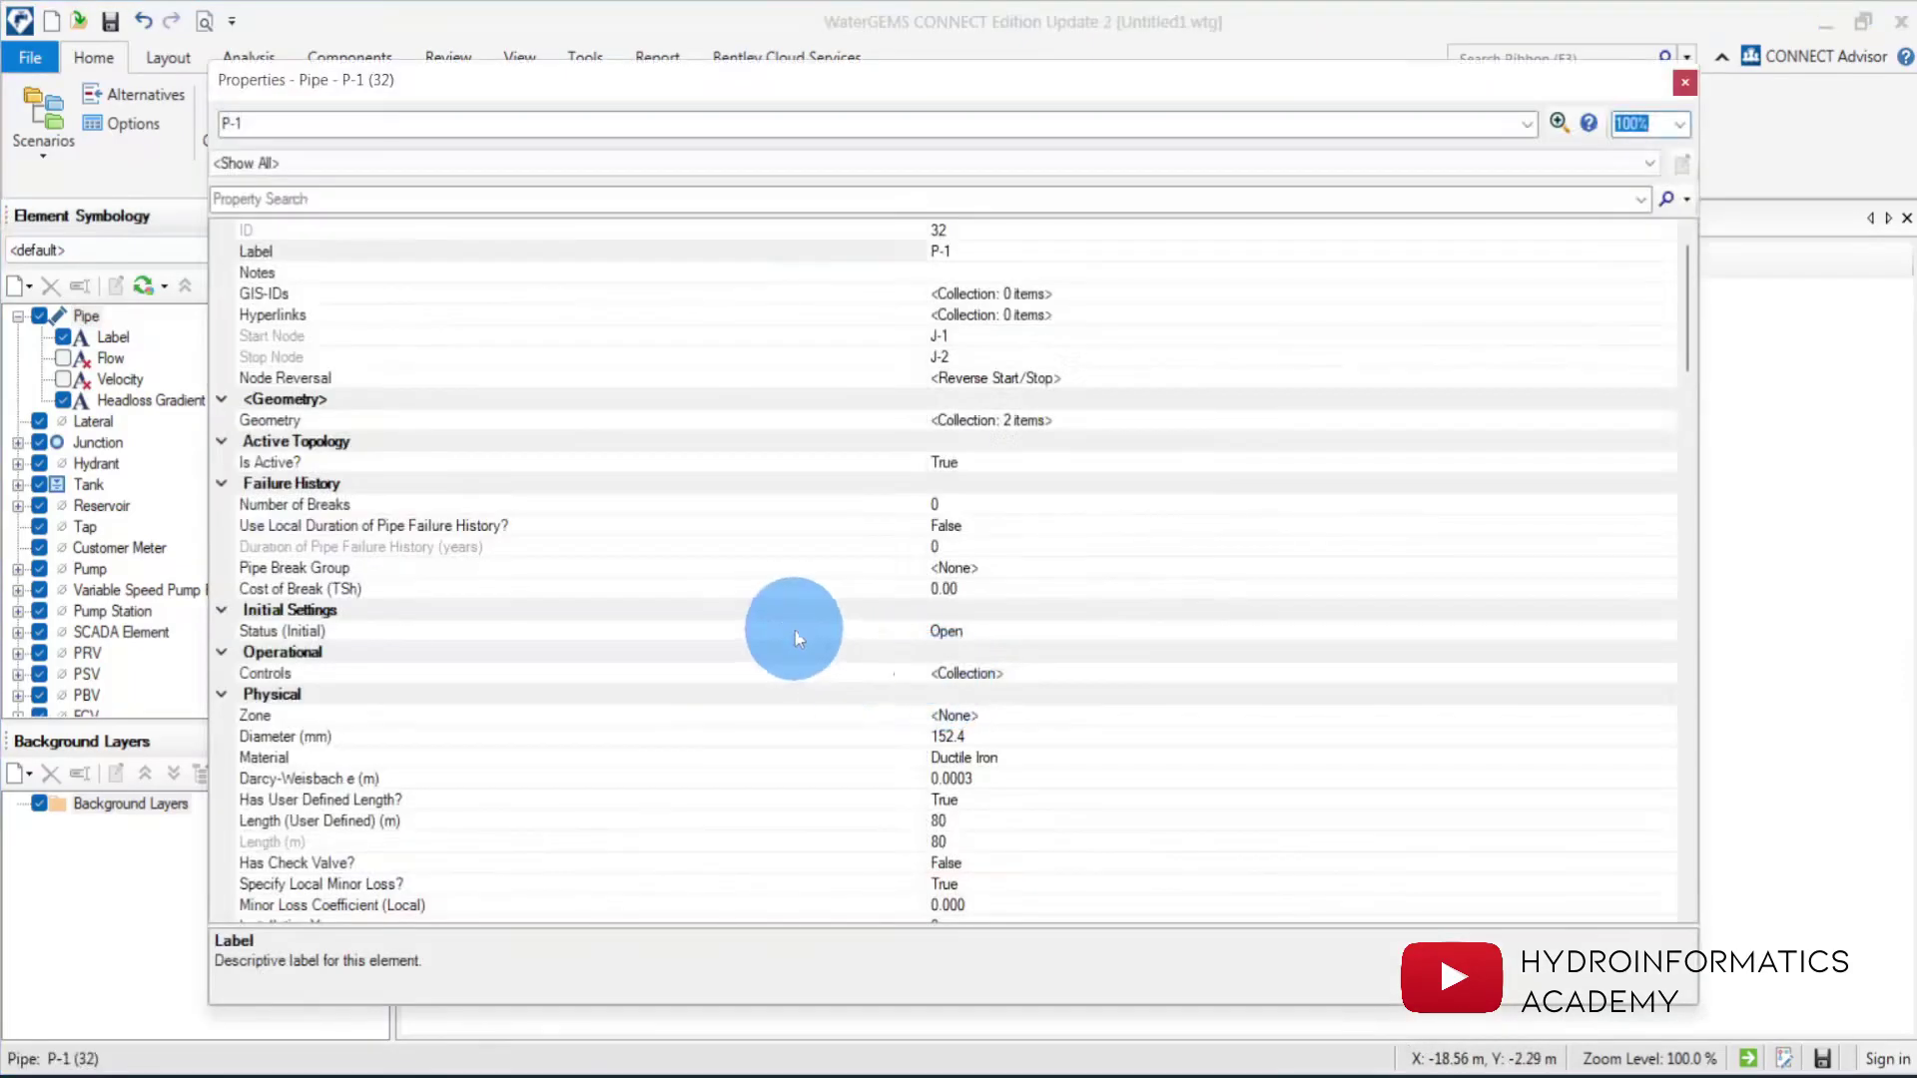
scroll(697, 699, "down", 11)
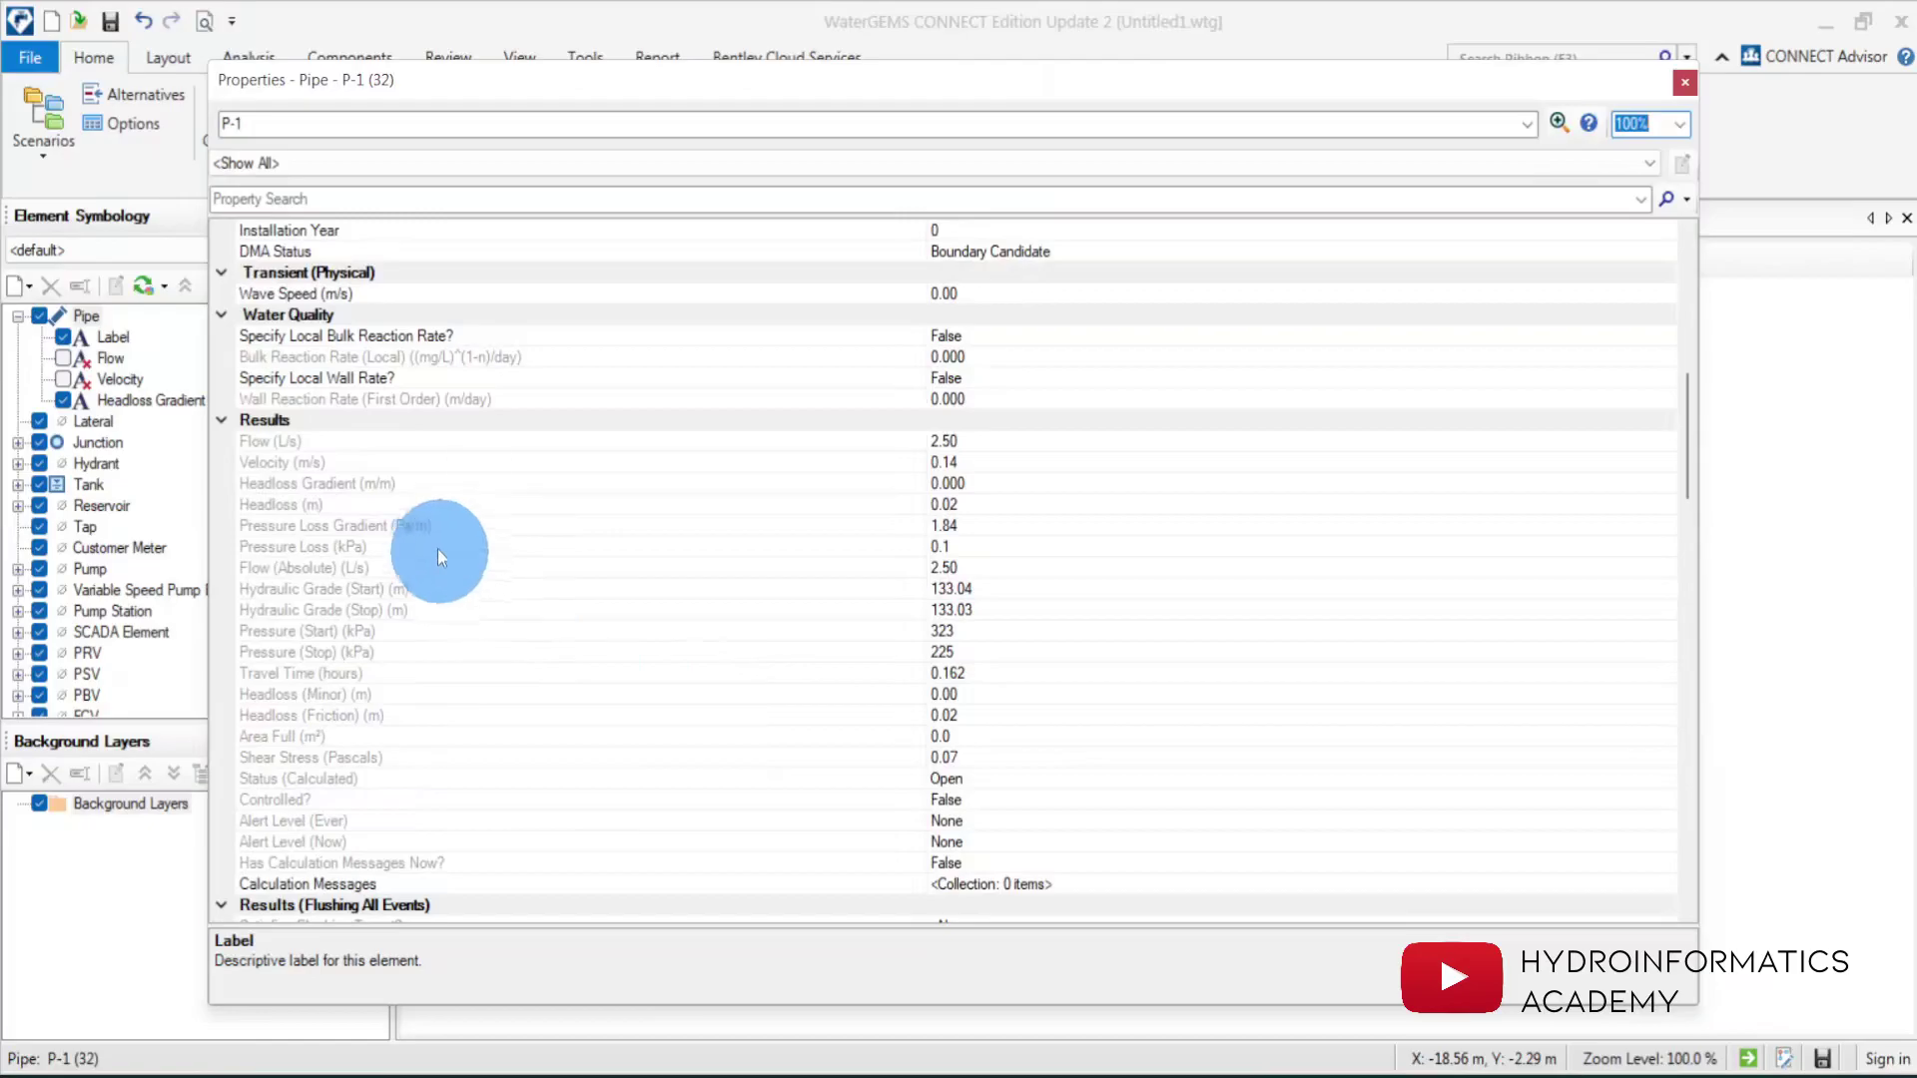
left_click(405, 489)
right_click(423, 487)
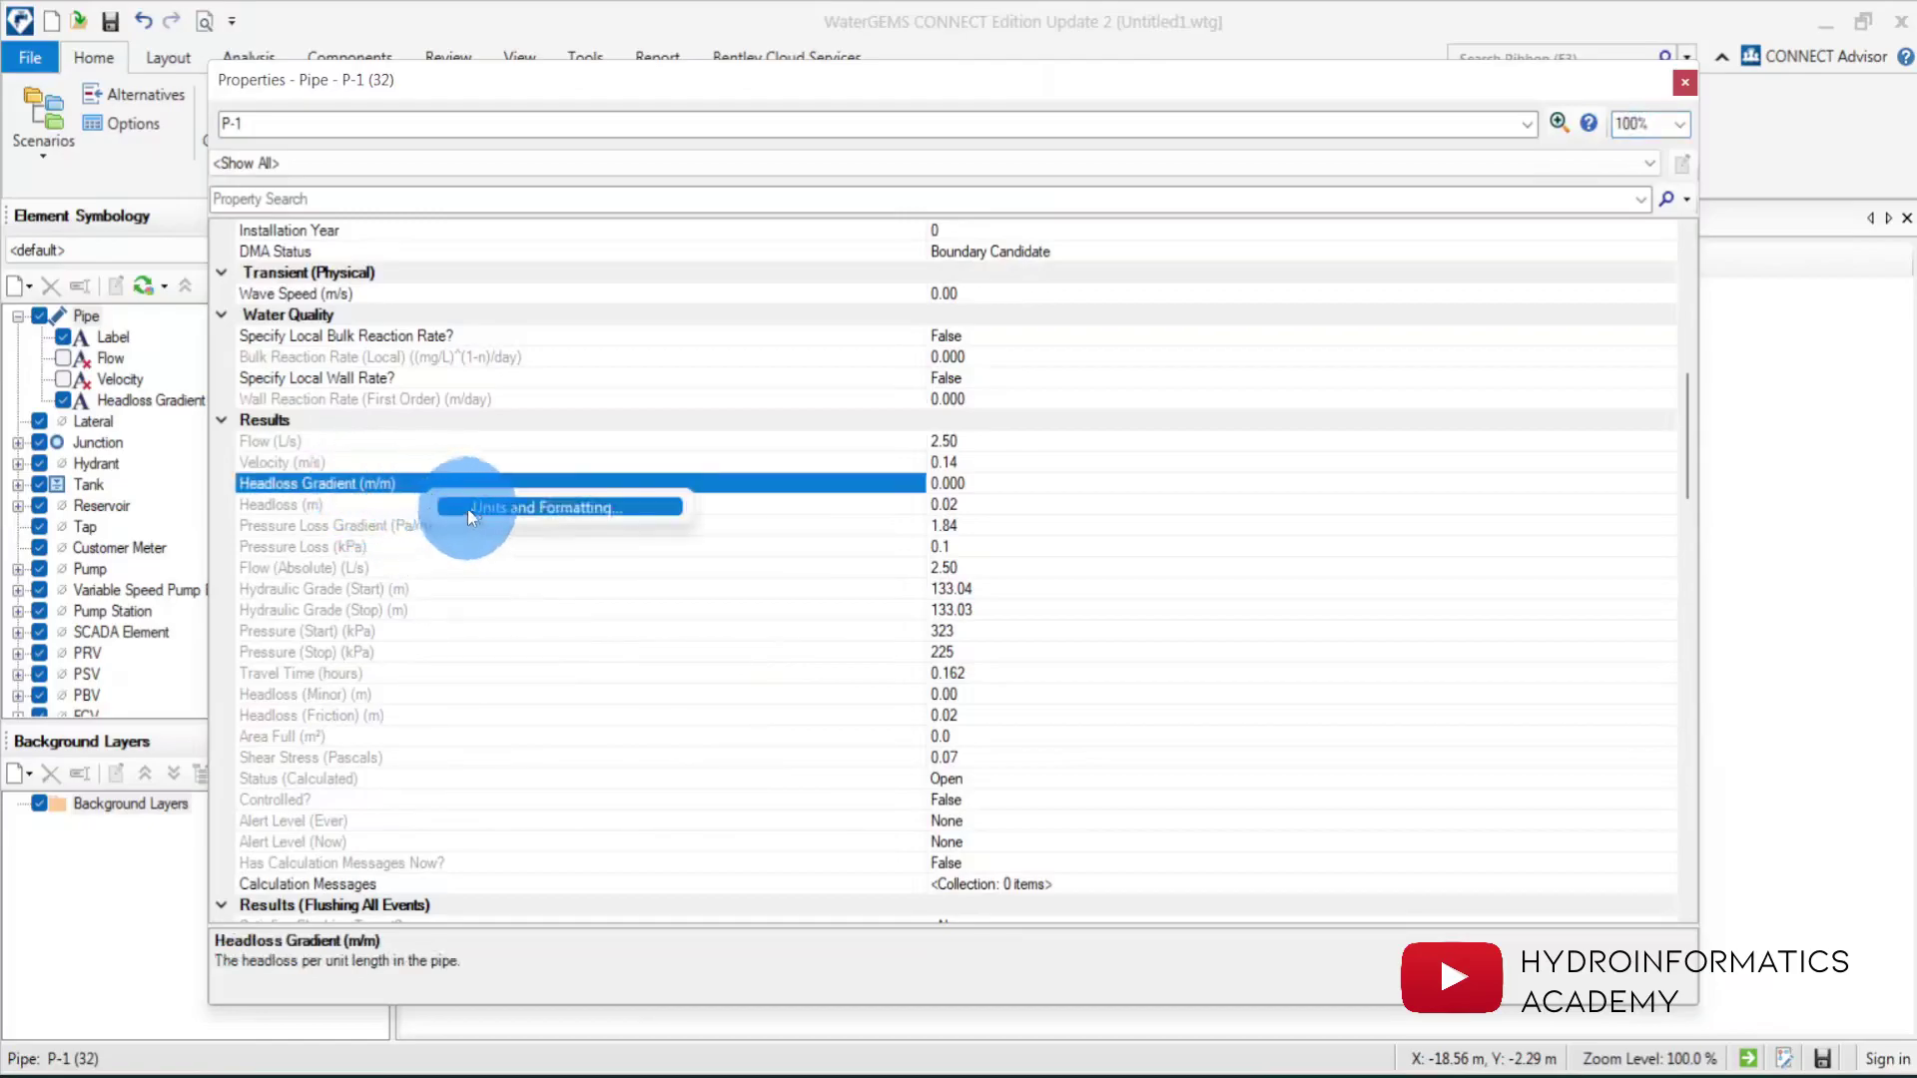
left_click(504, 507)
left_click(933, 530)
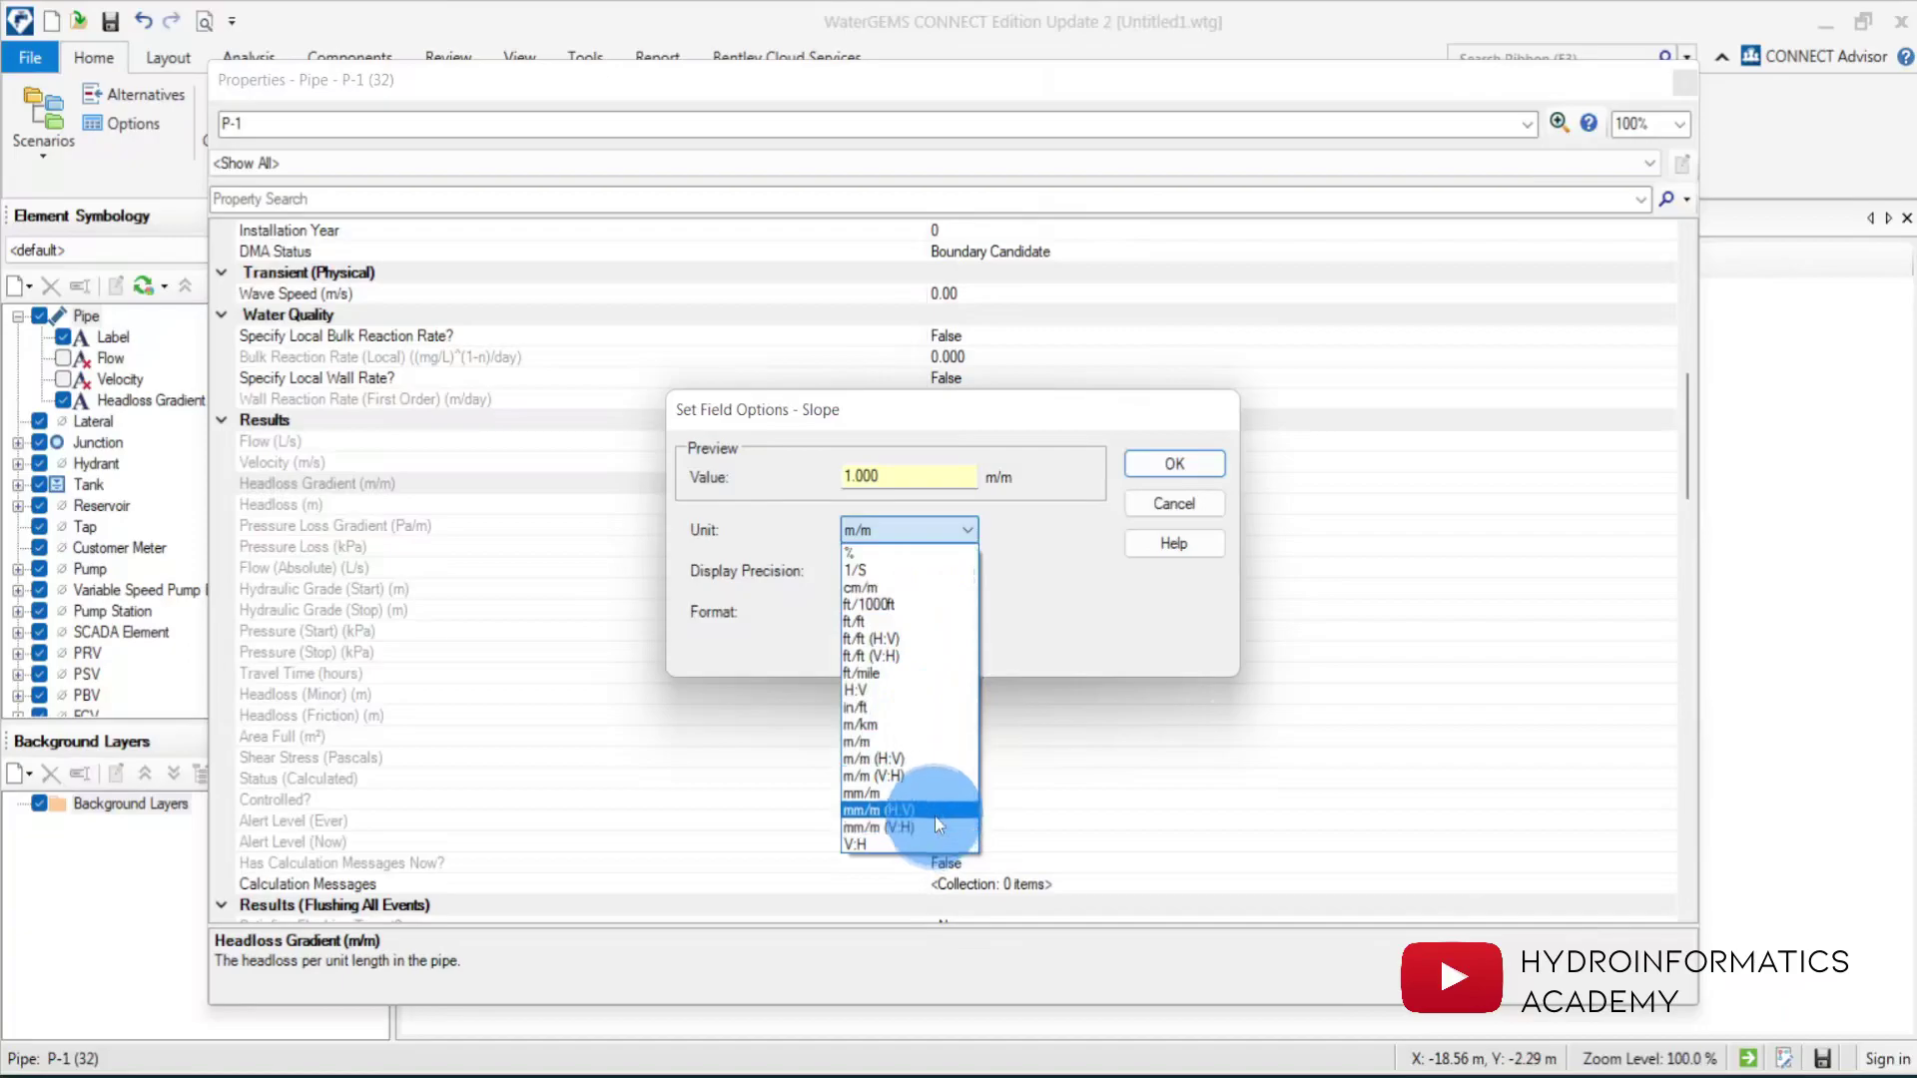
left_click(927, 725)
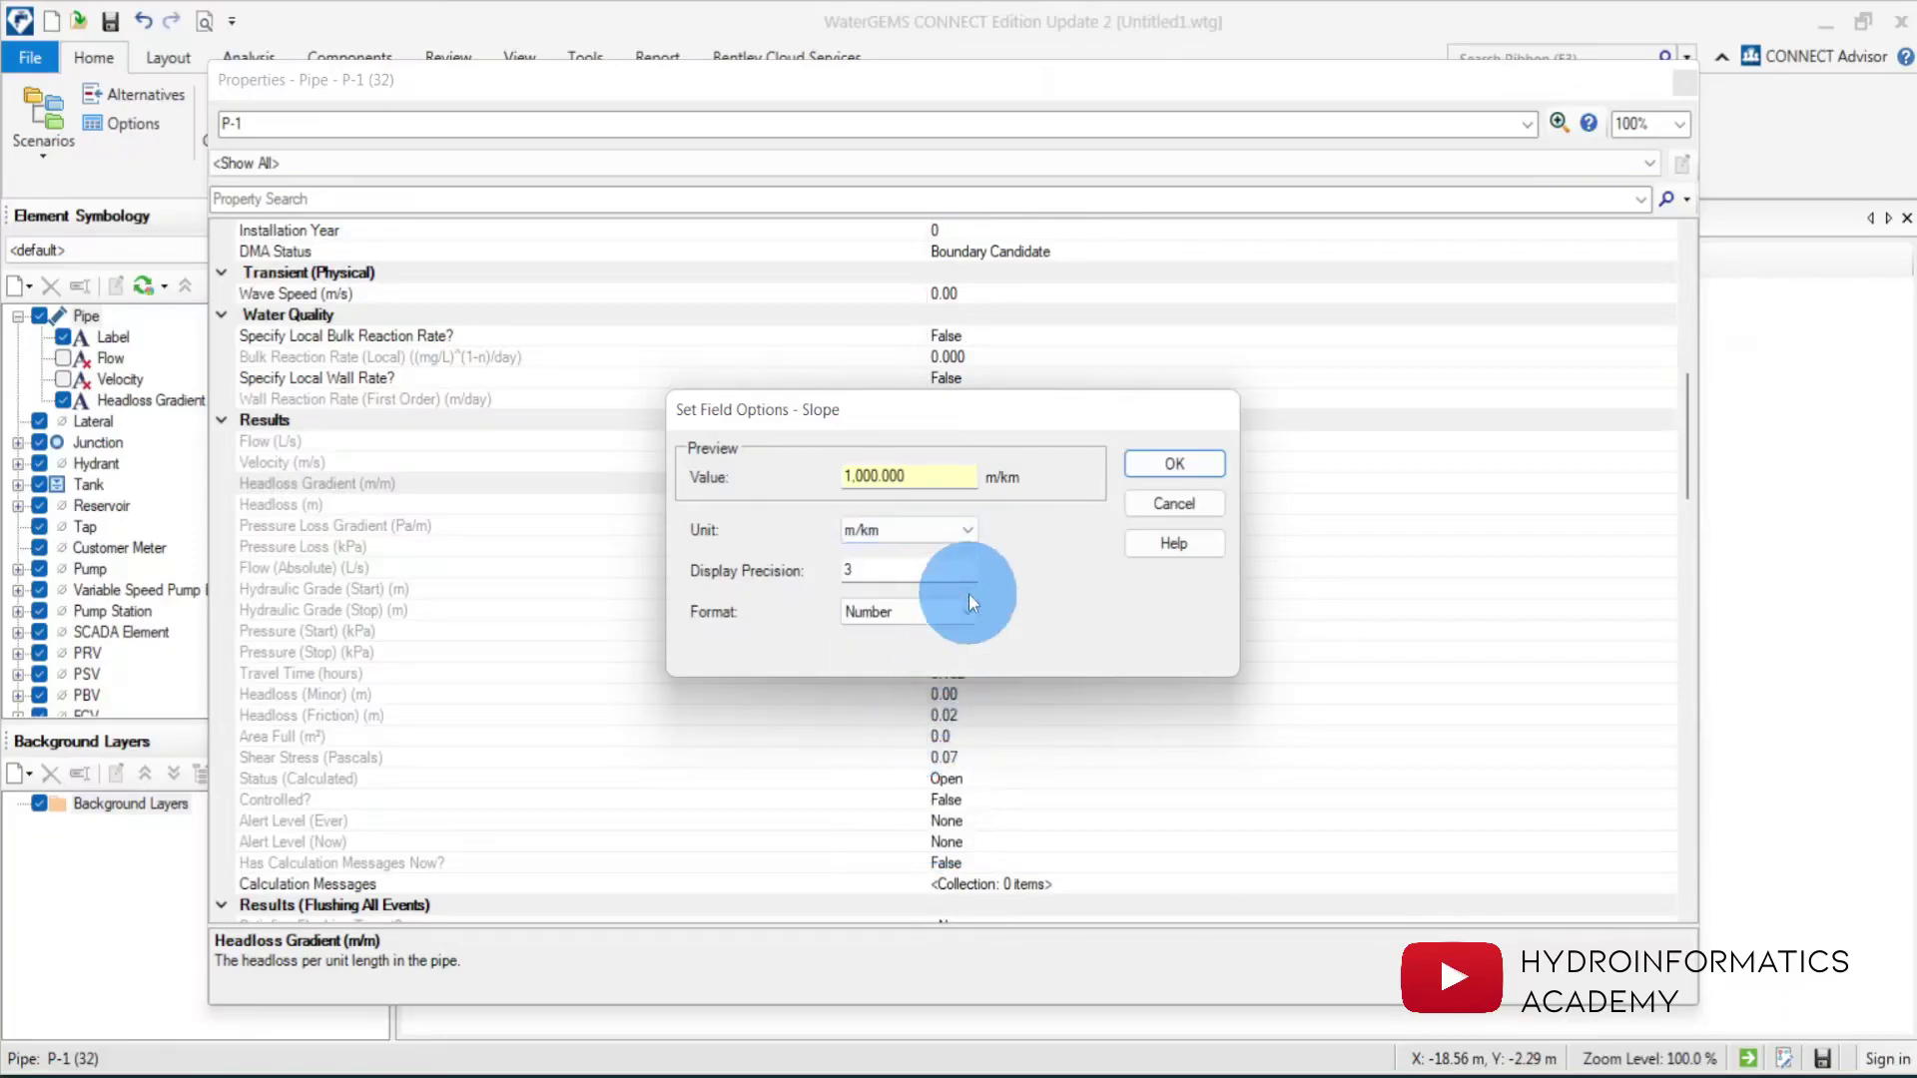
double_click(909, 565)
type("2")
left_click(1158, 463)
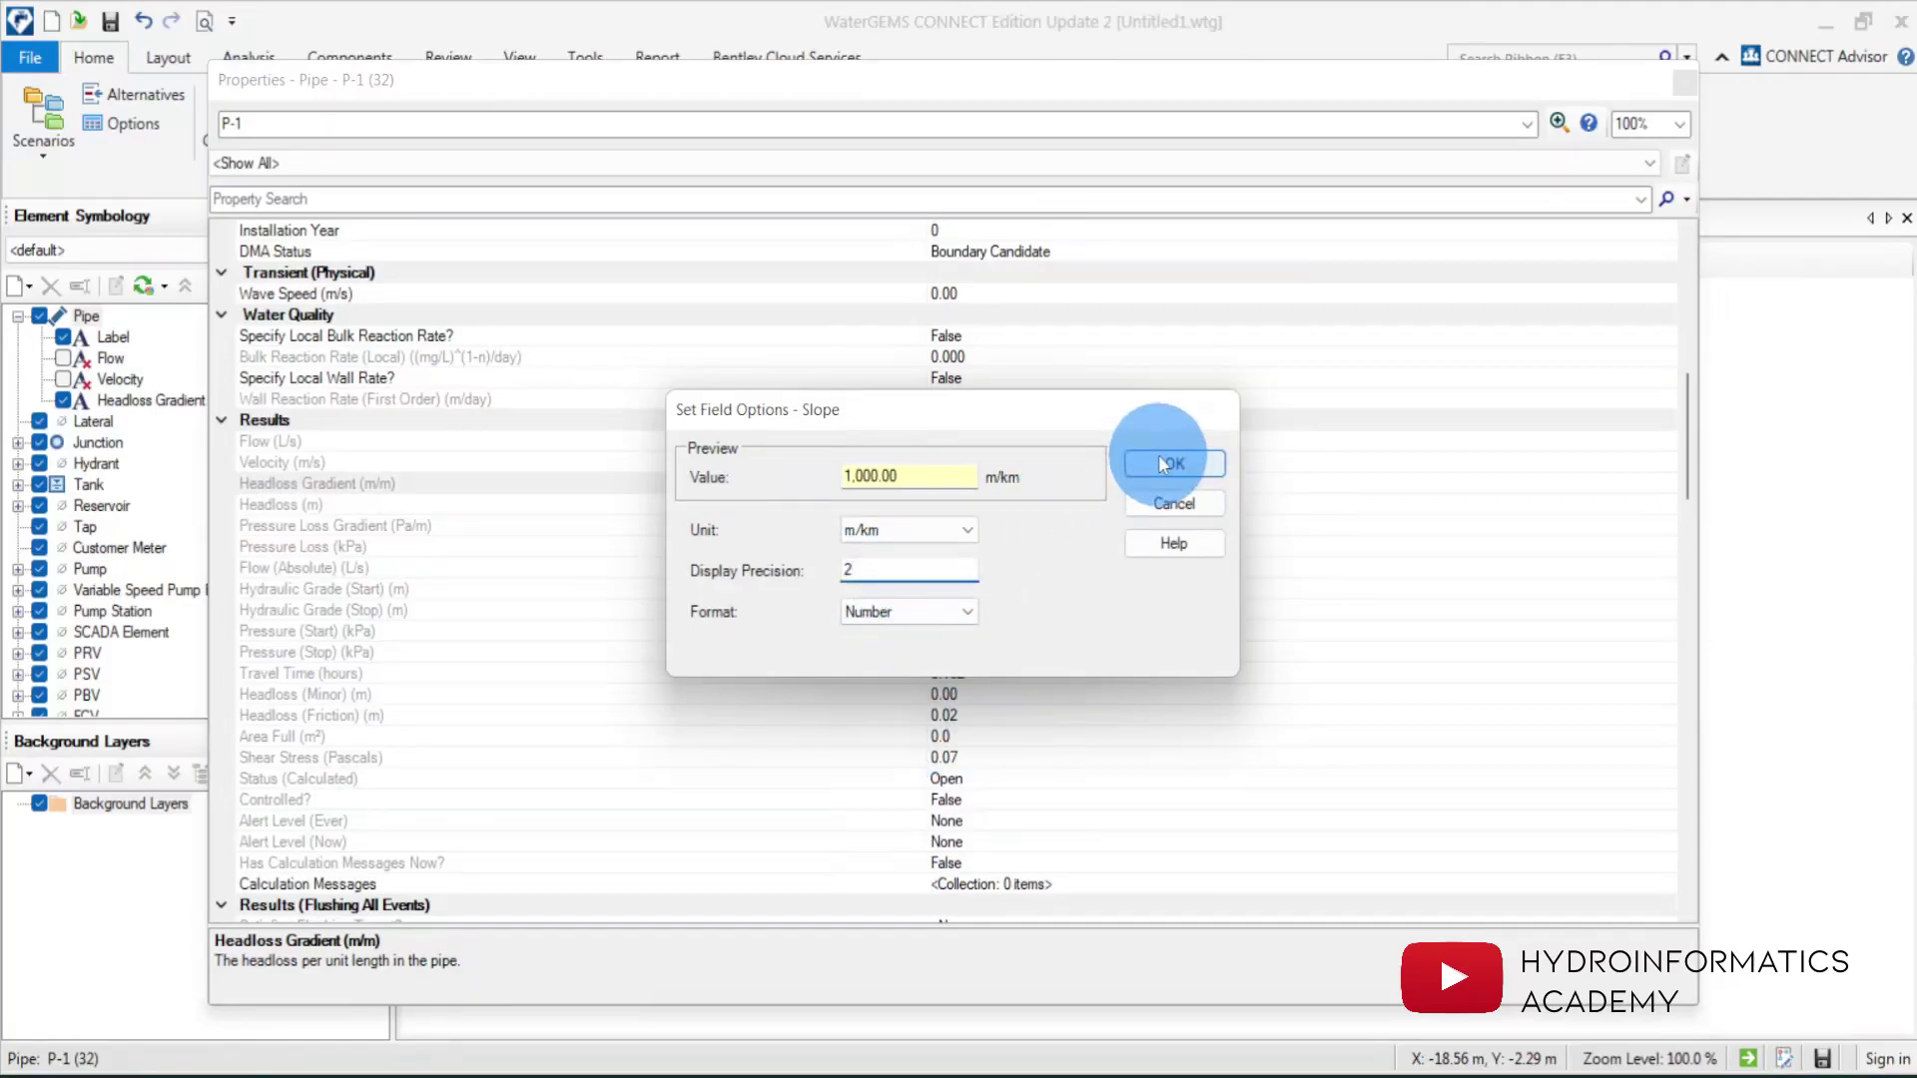
Close pipe P-1's properties, hide the pipes' Headloss Gradient annotation and show their Velocity annotation.
left_click(1681, 90)
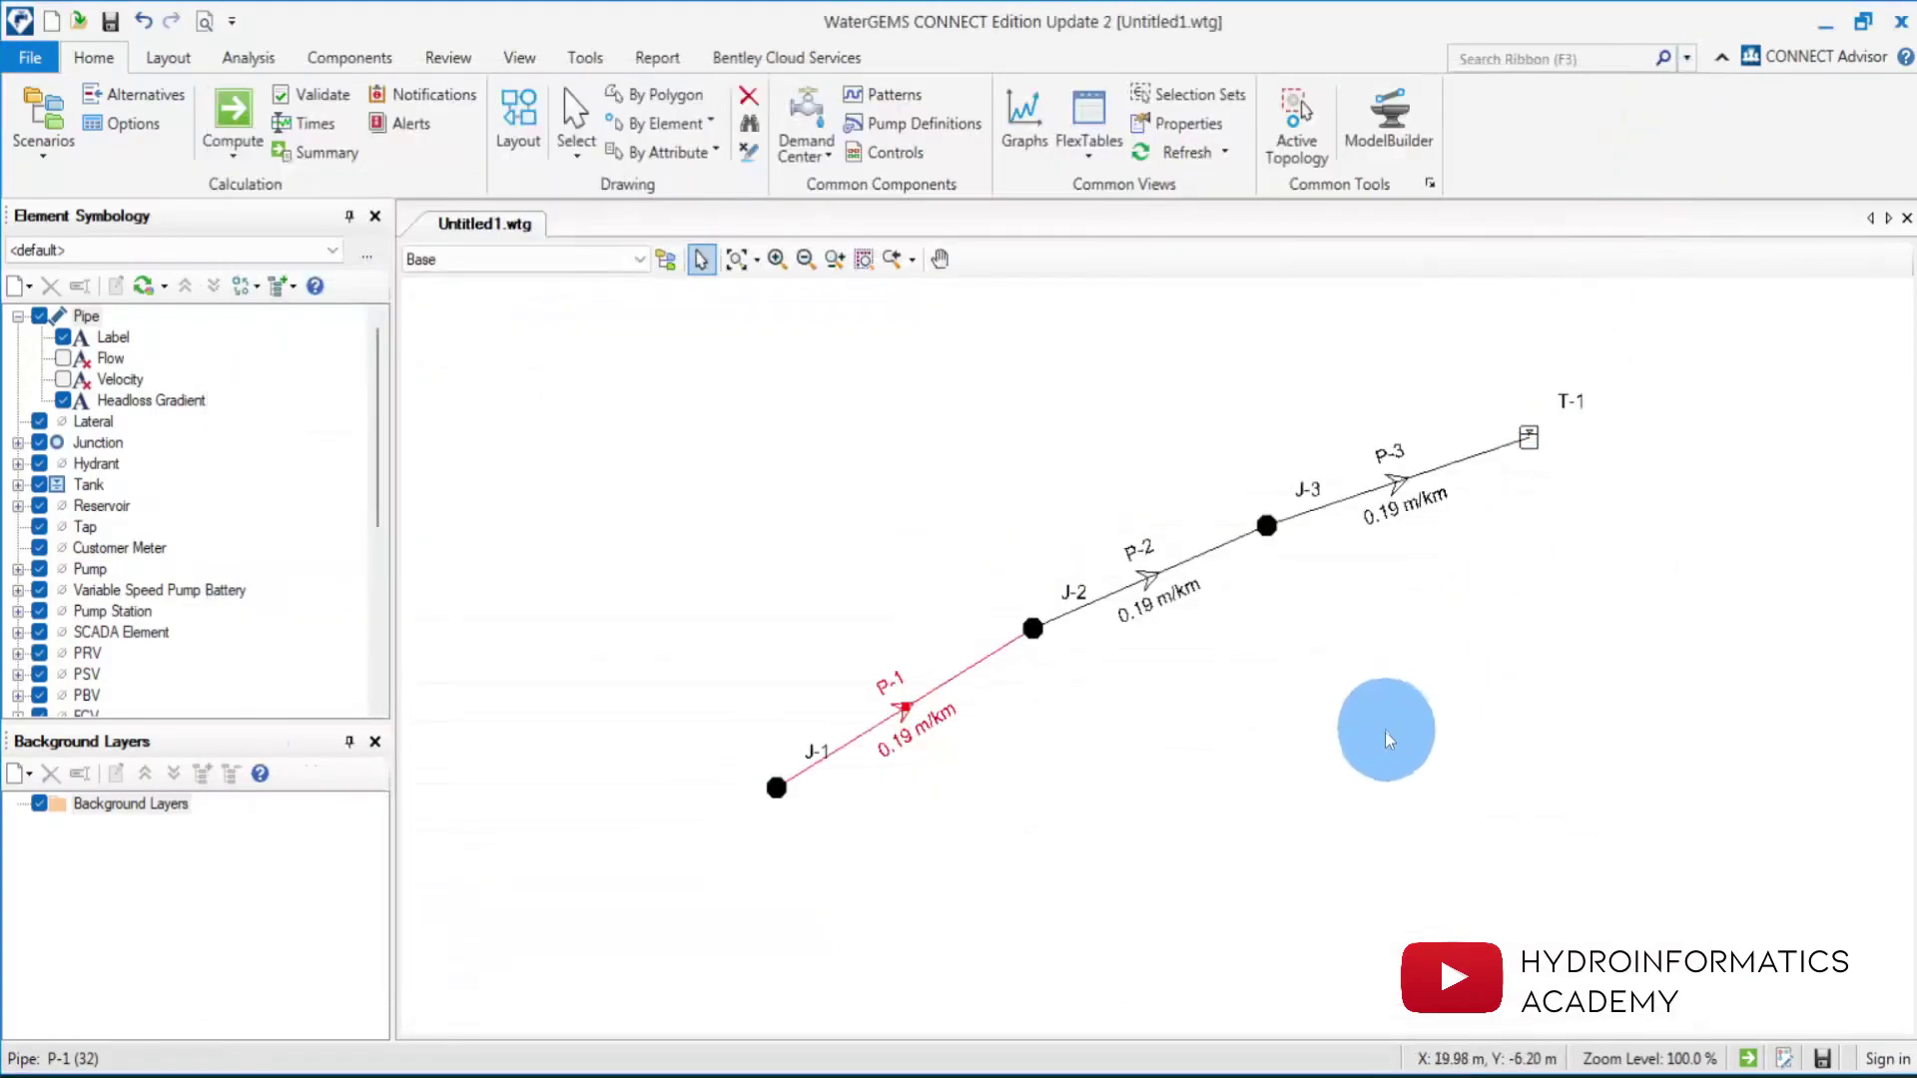
left_click(885, 812)
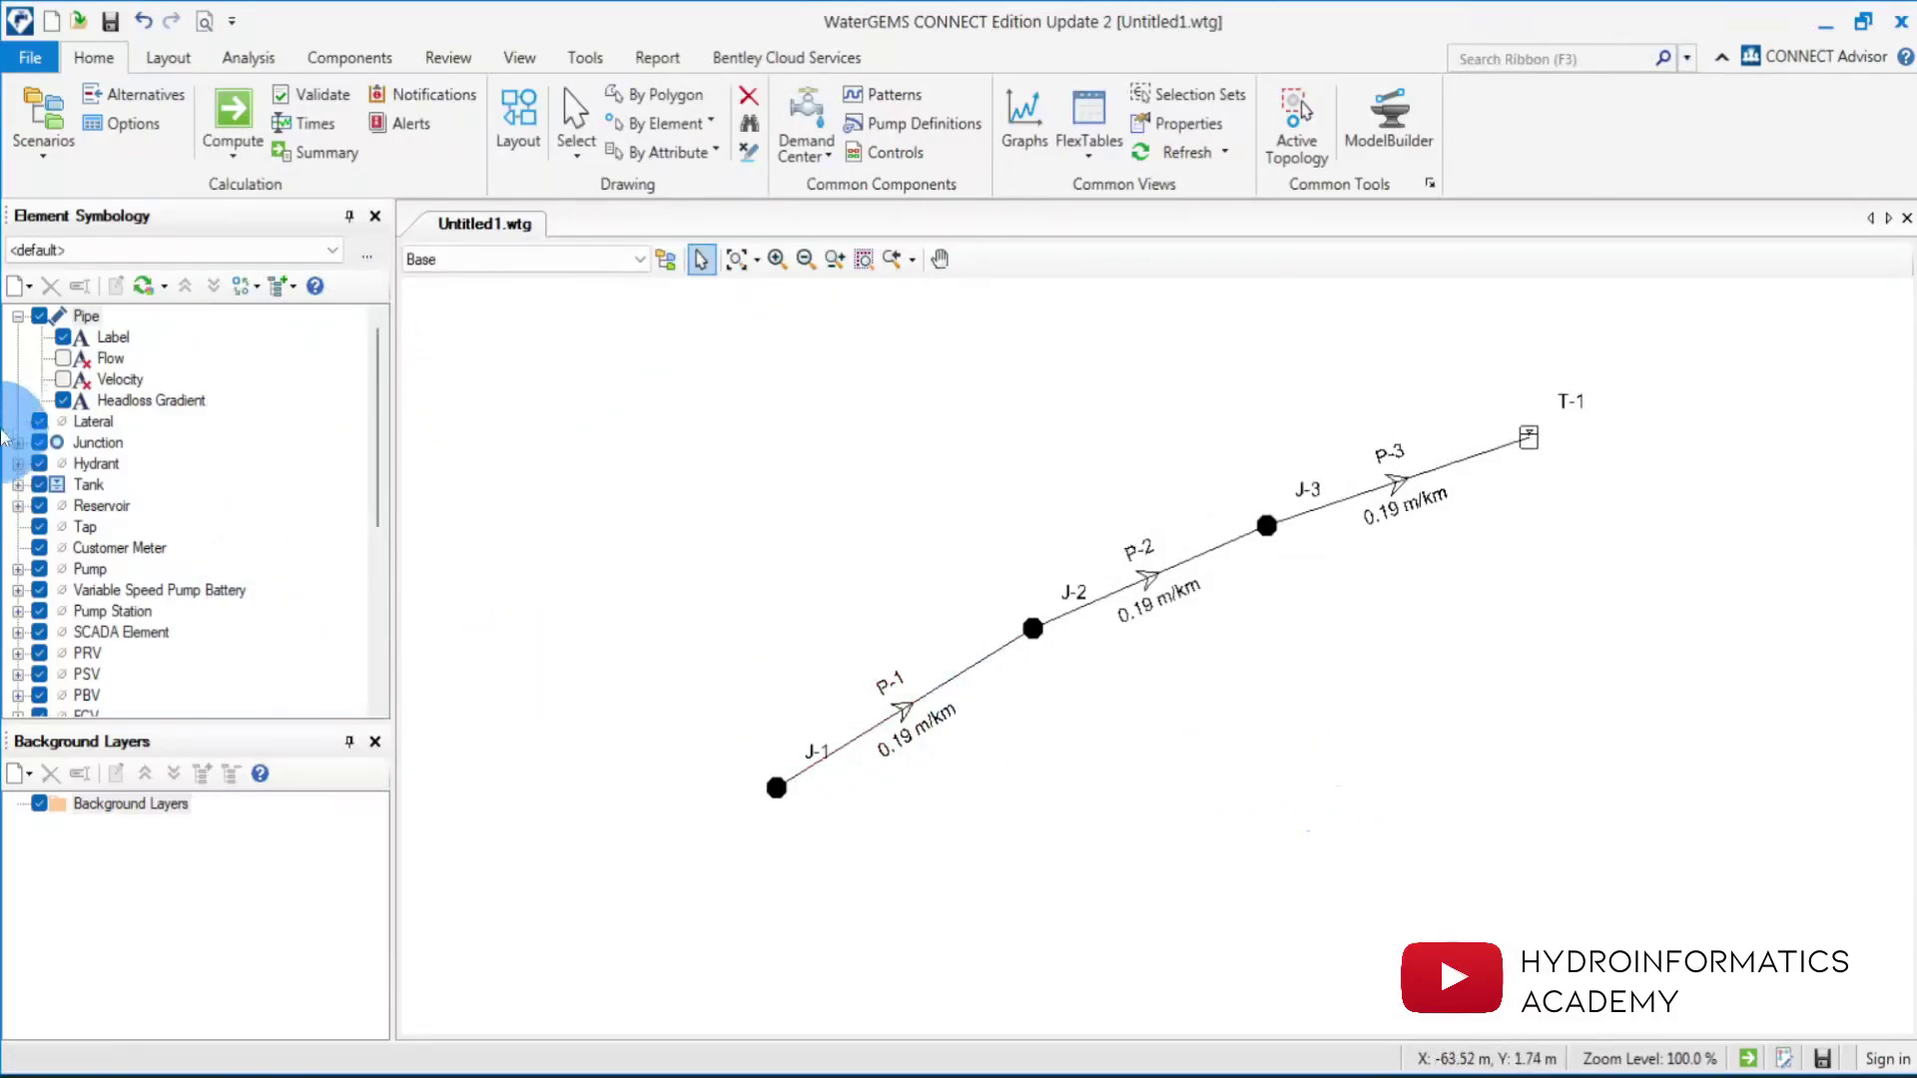
left_click(61, 402)
left_click(62, 379)
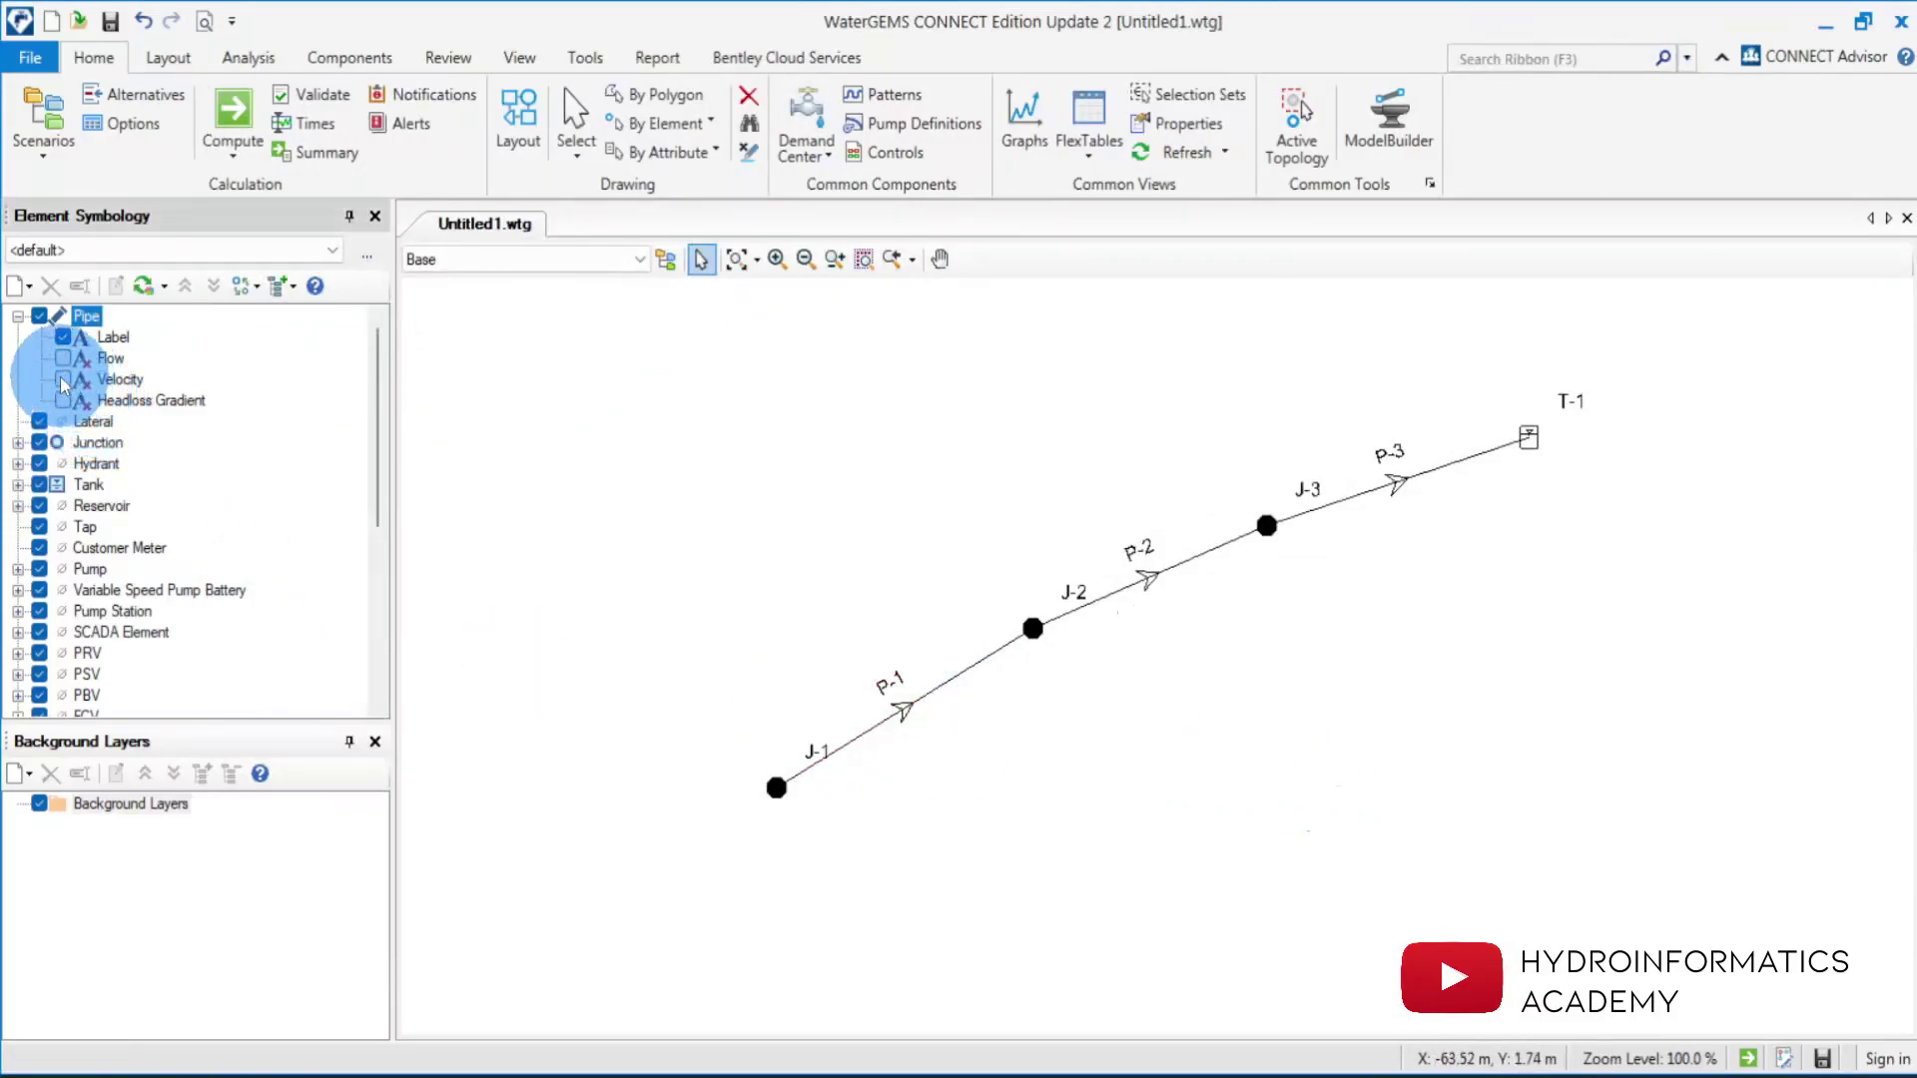
left_click(1176, 569)
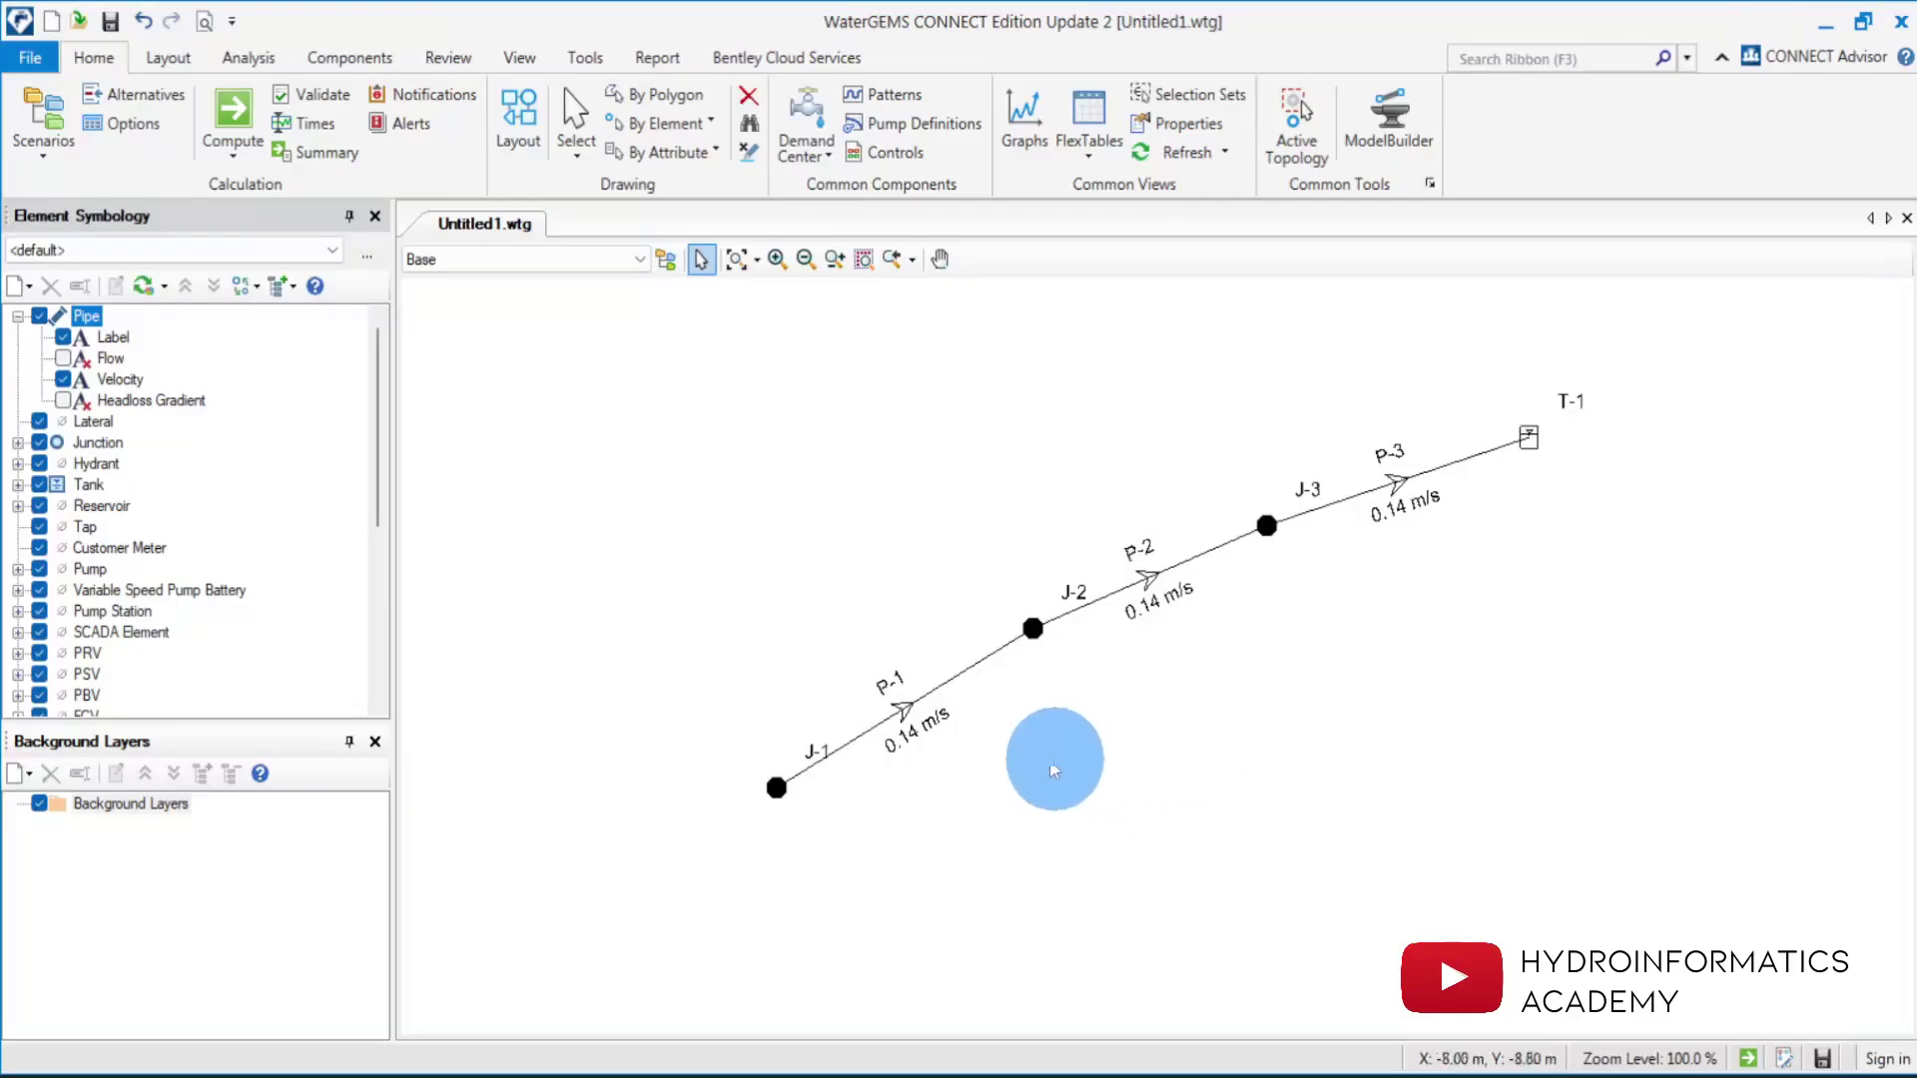
Set the diameter of pipe P-1 to 63 mm in its properties.
double_click(922, 698)
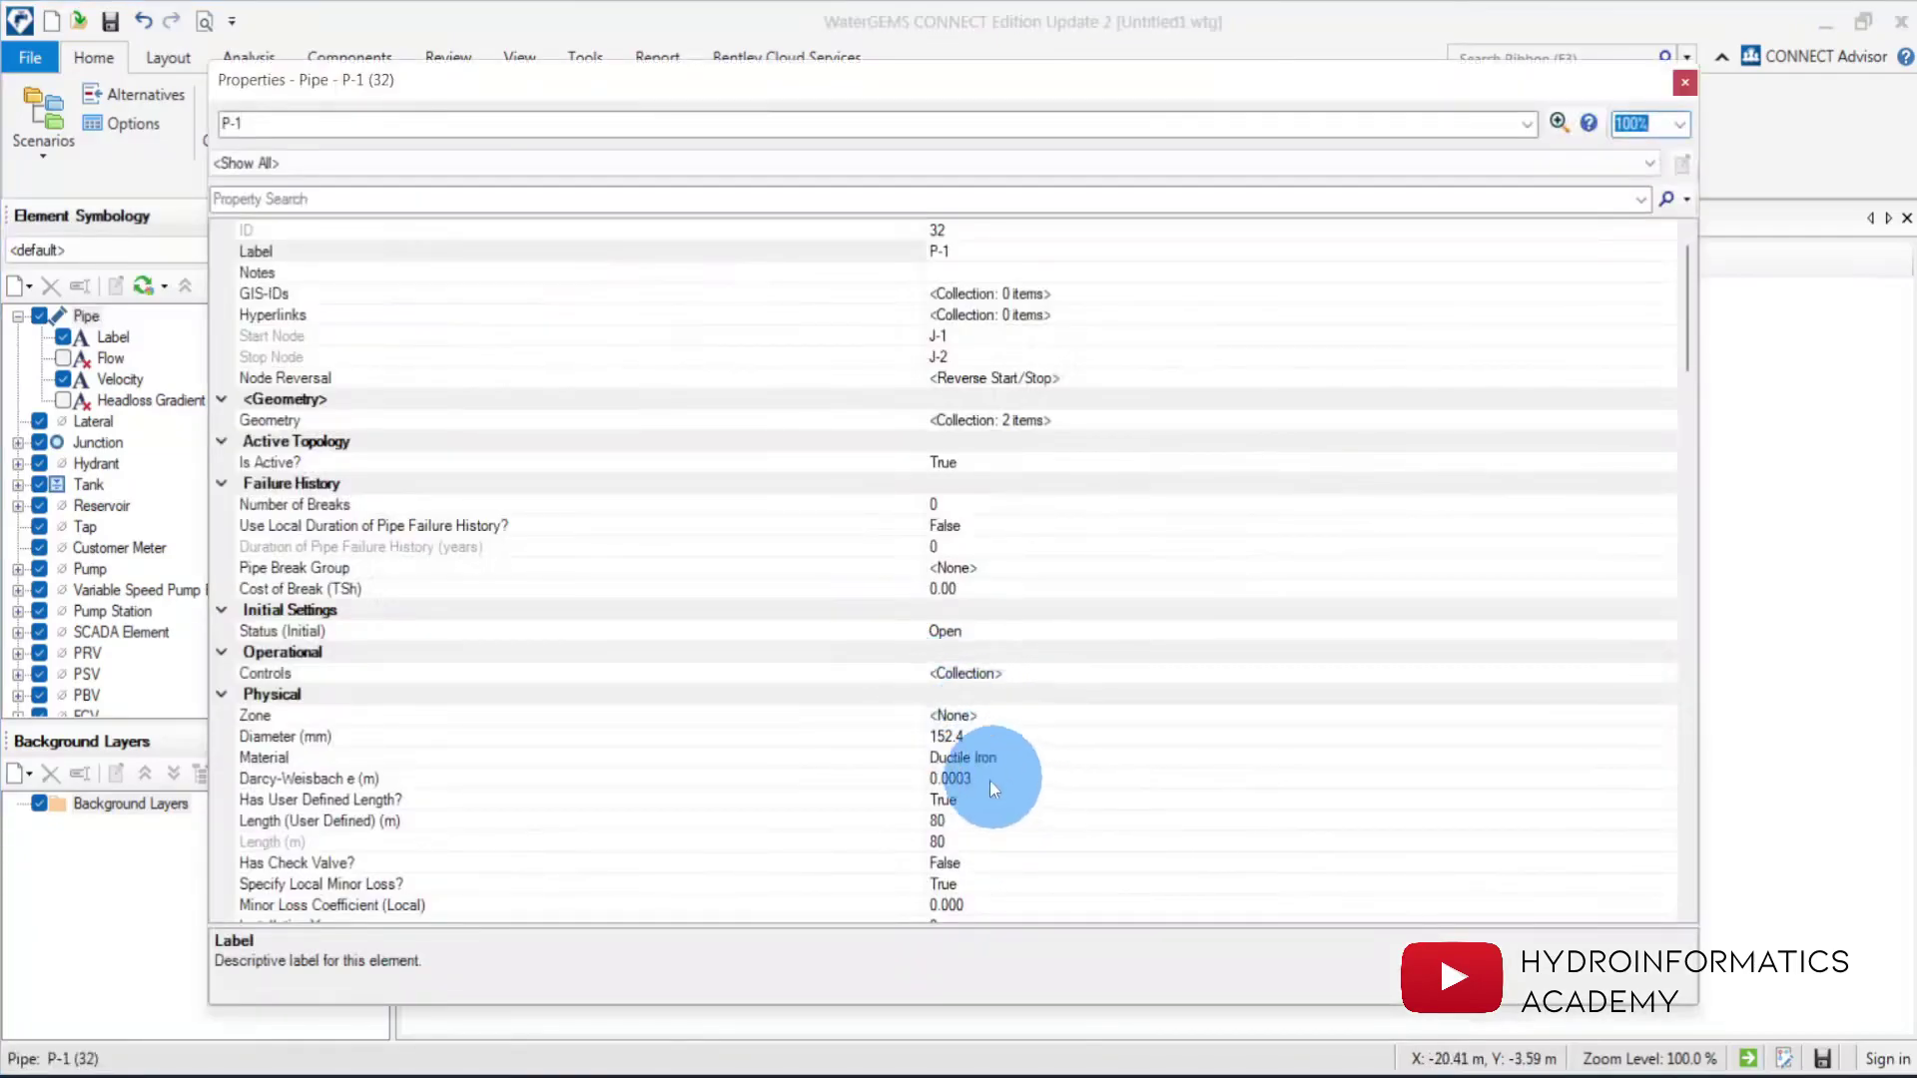
left_click(345, 739)
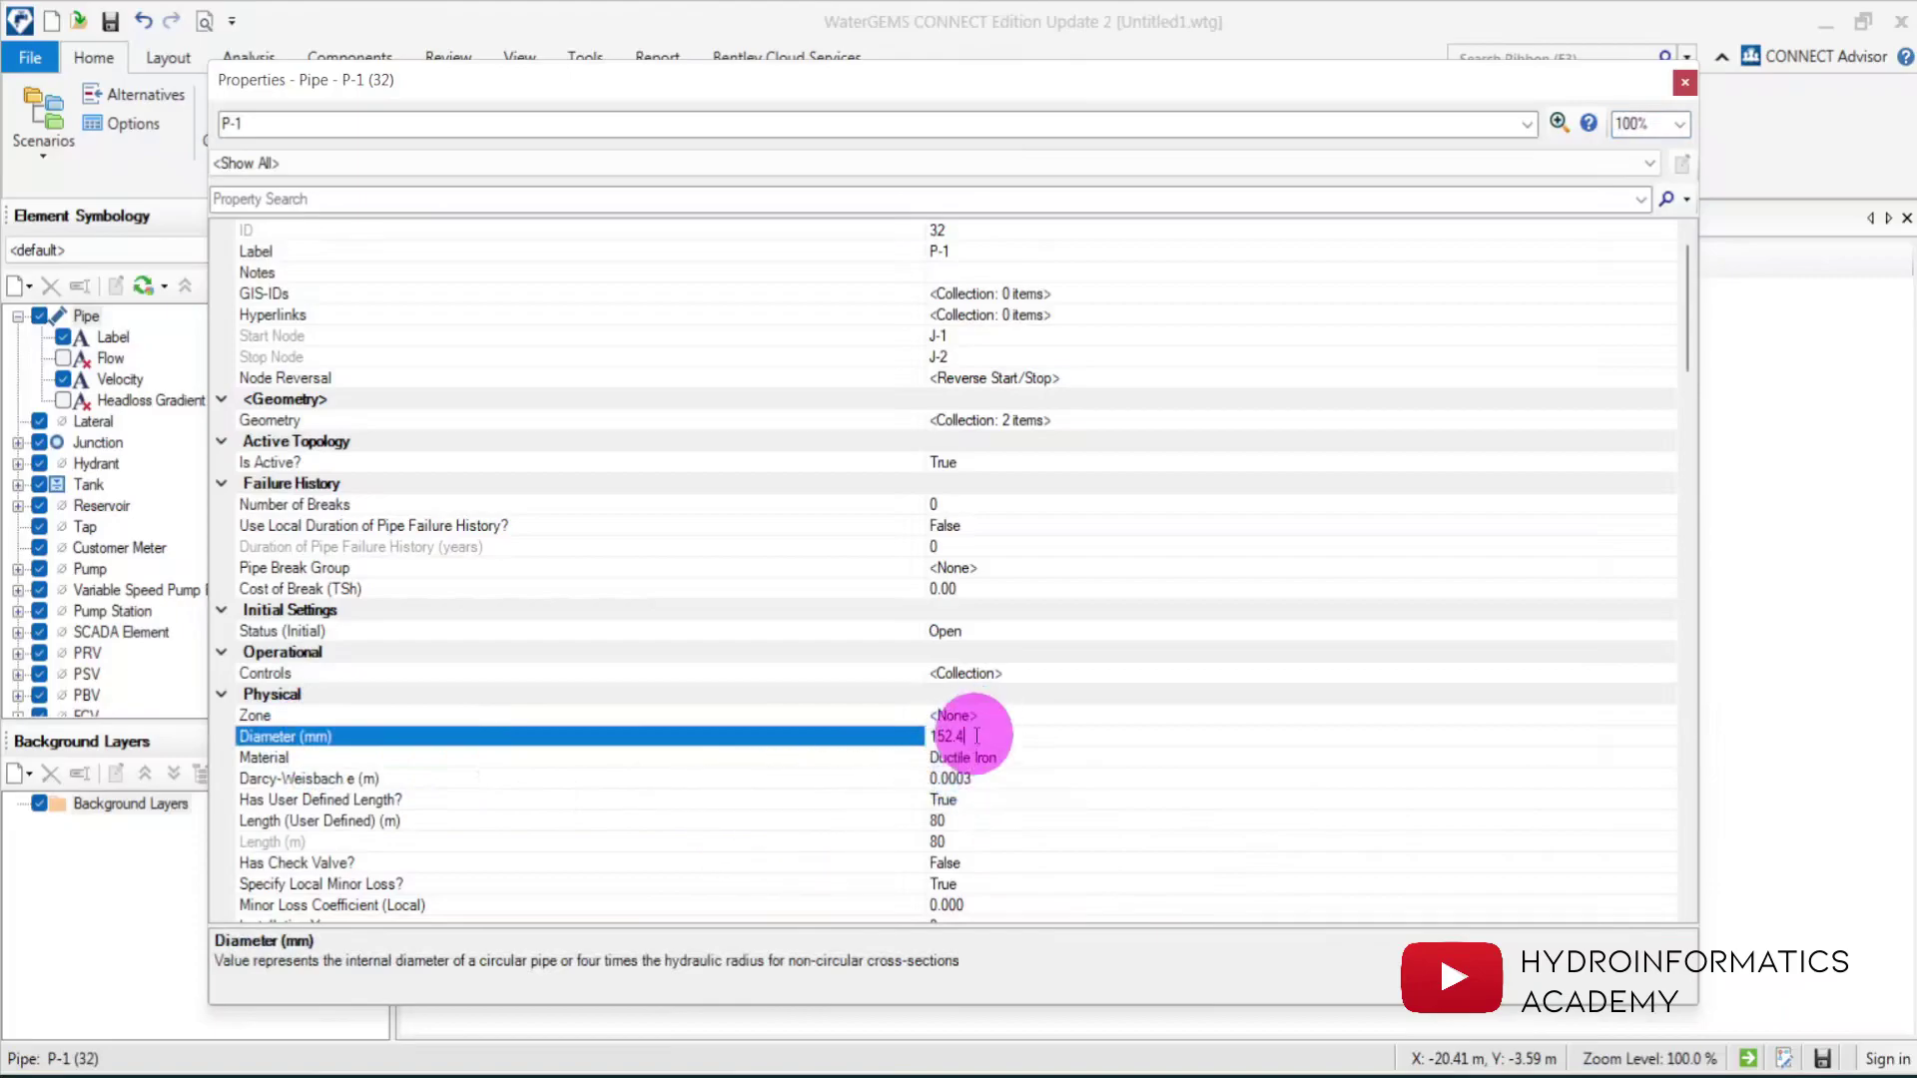
left_click_drag(977, 736, 806, 749)
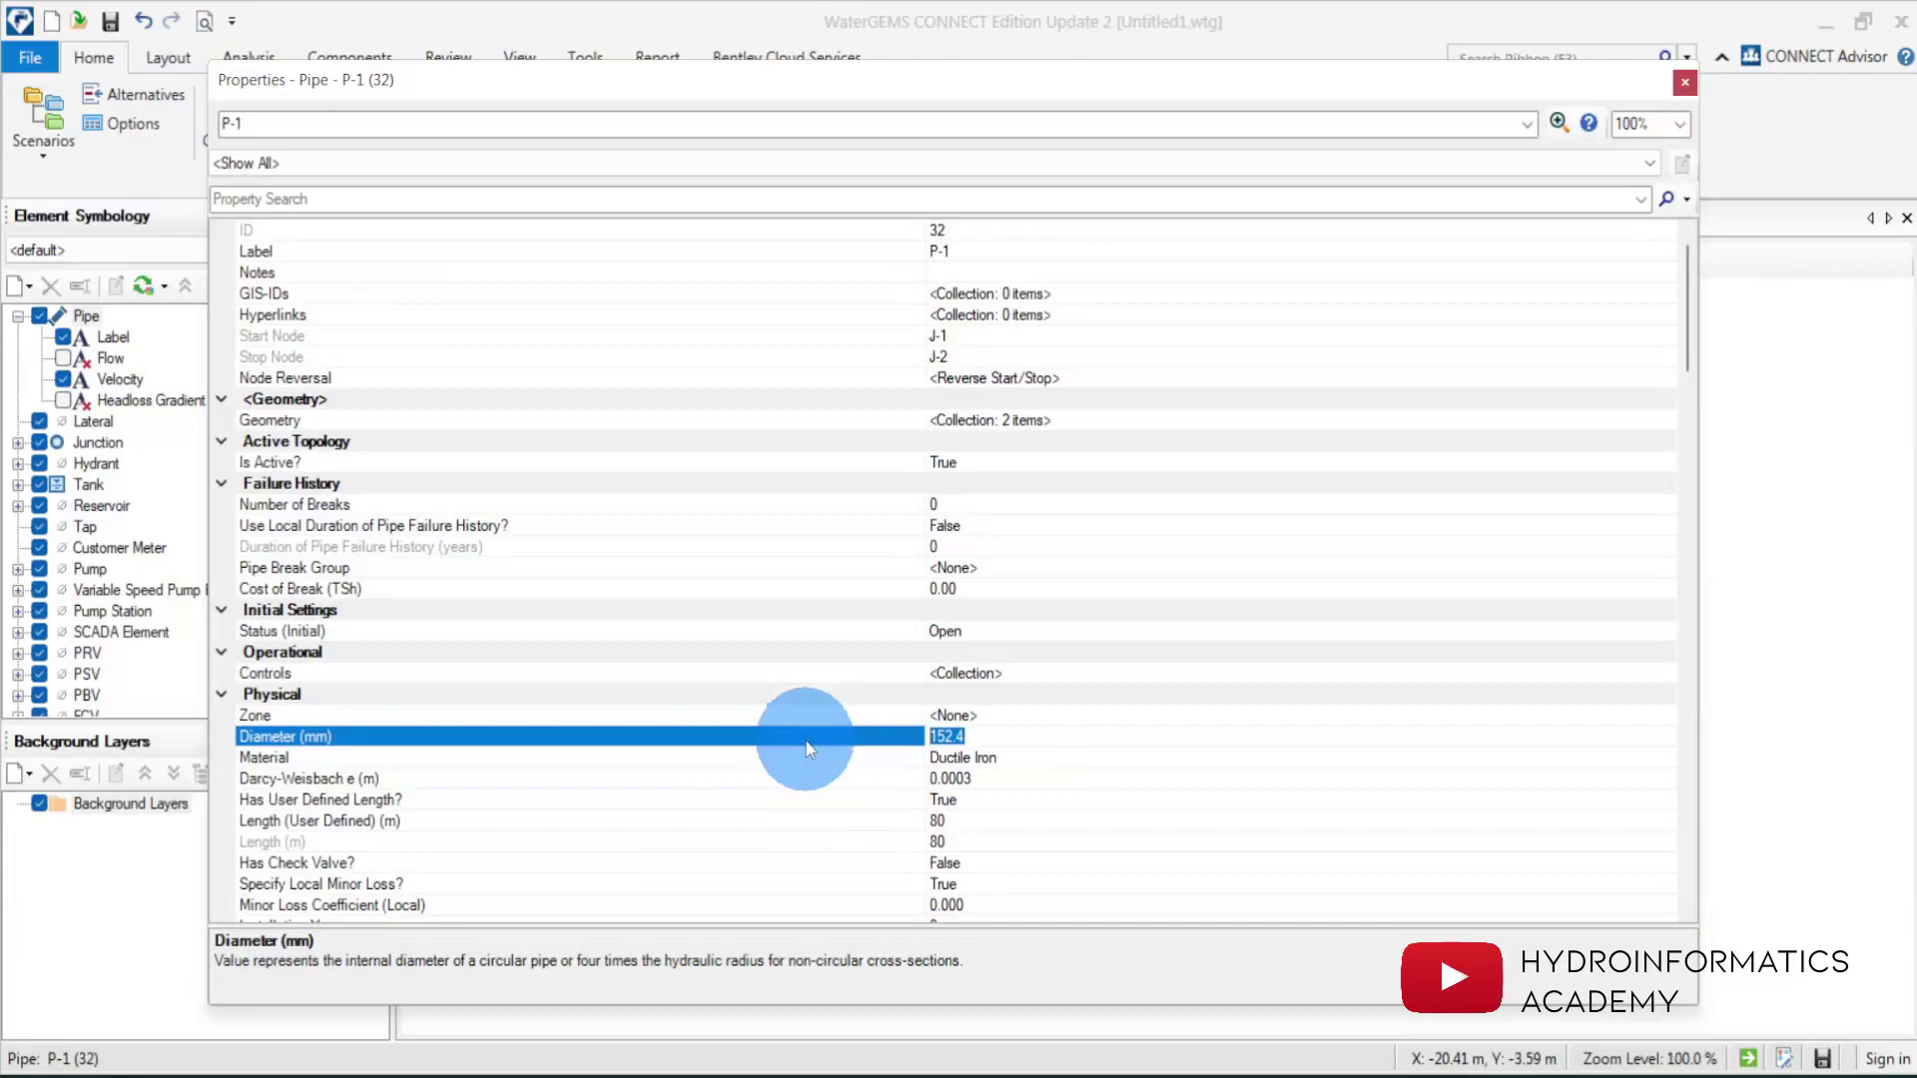
type("63")
left_click(1684, 82)
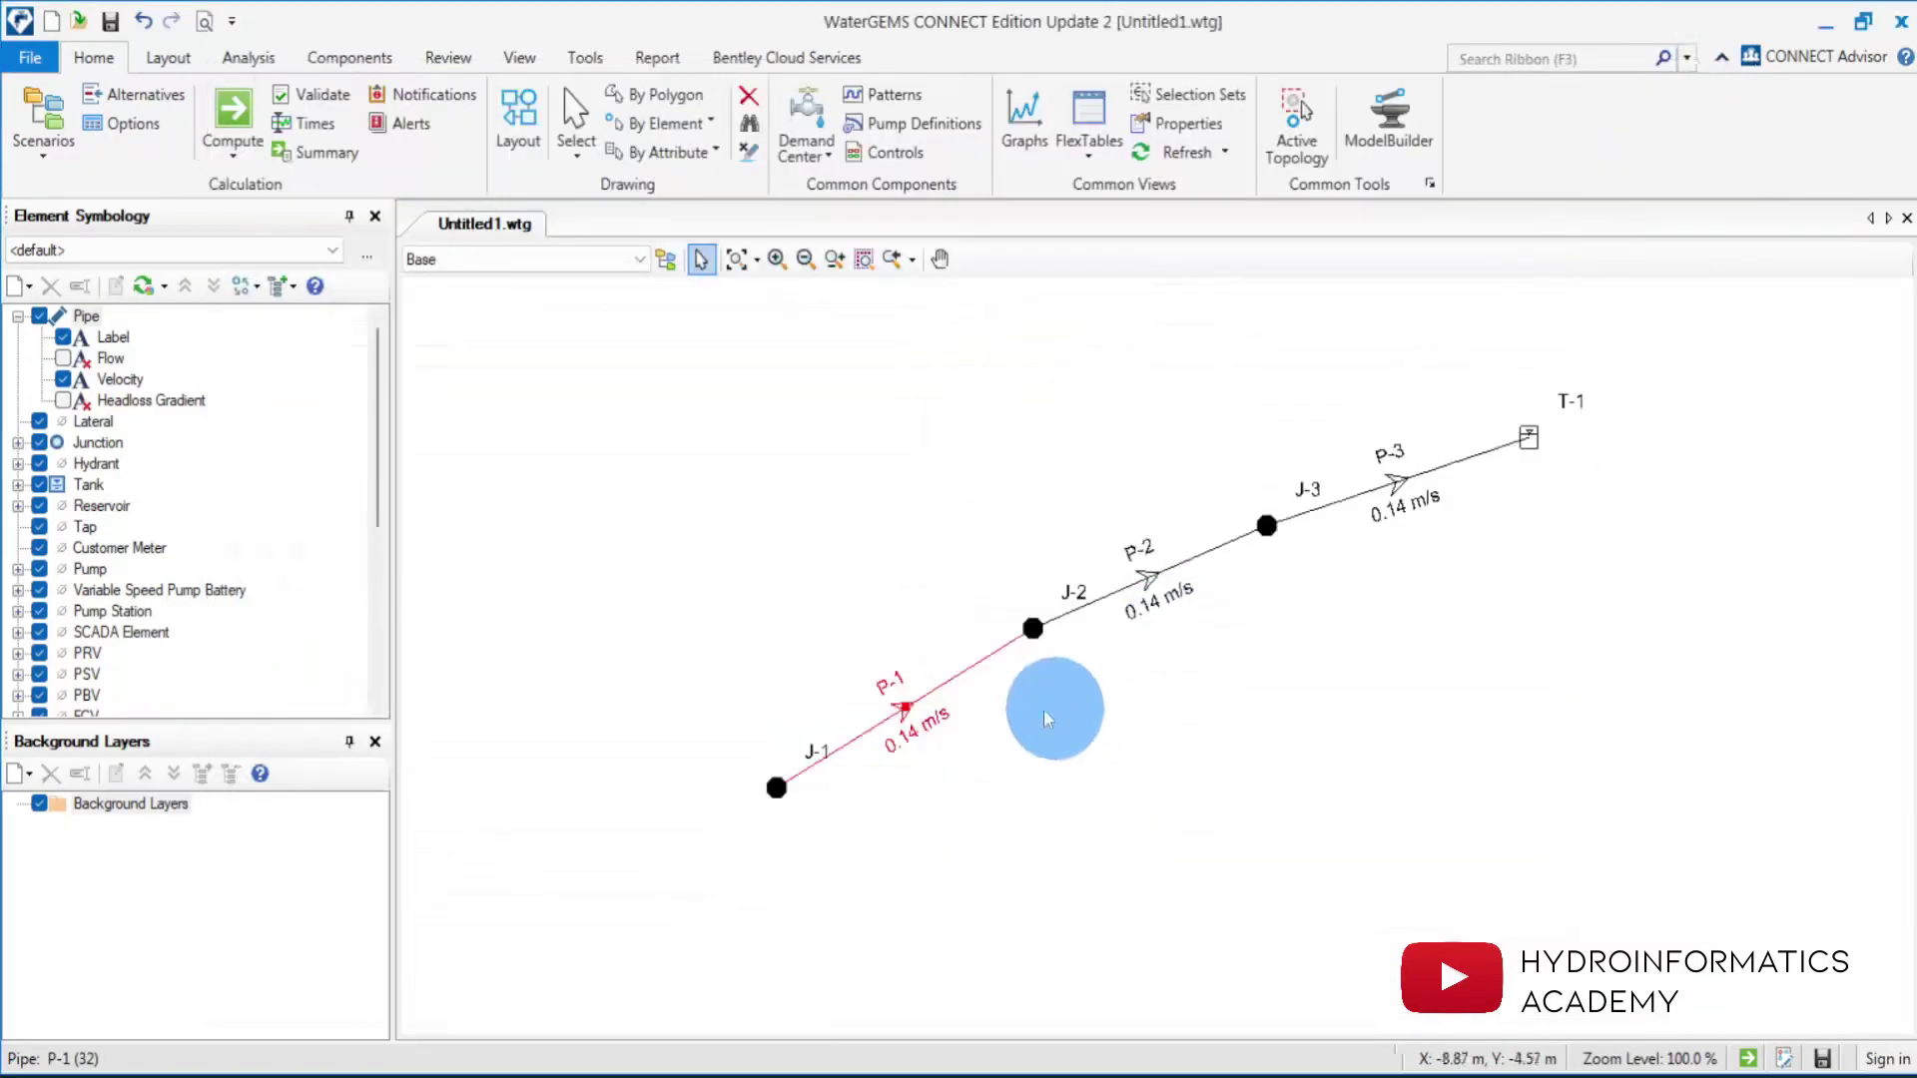
Set the diameters of pipes P-2 and P-3 to 63 mm.
double_click(1108, 595)
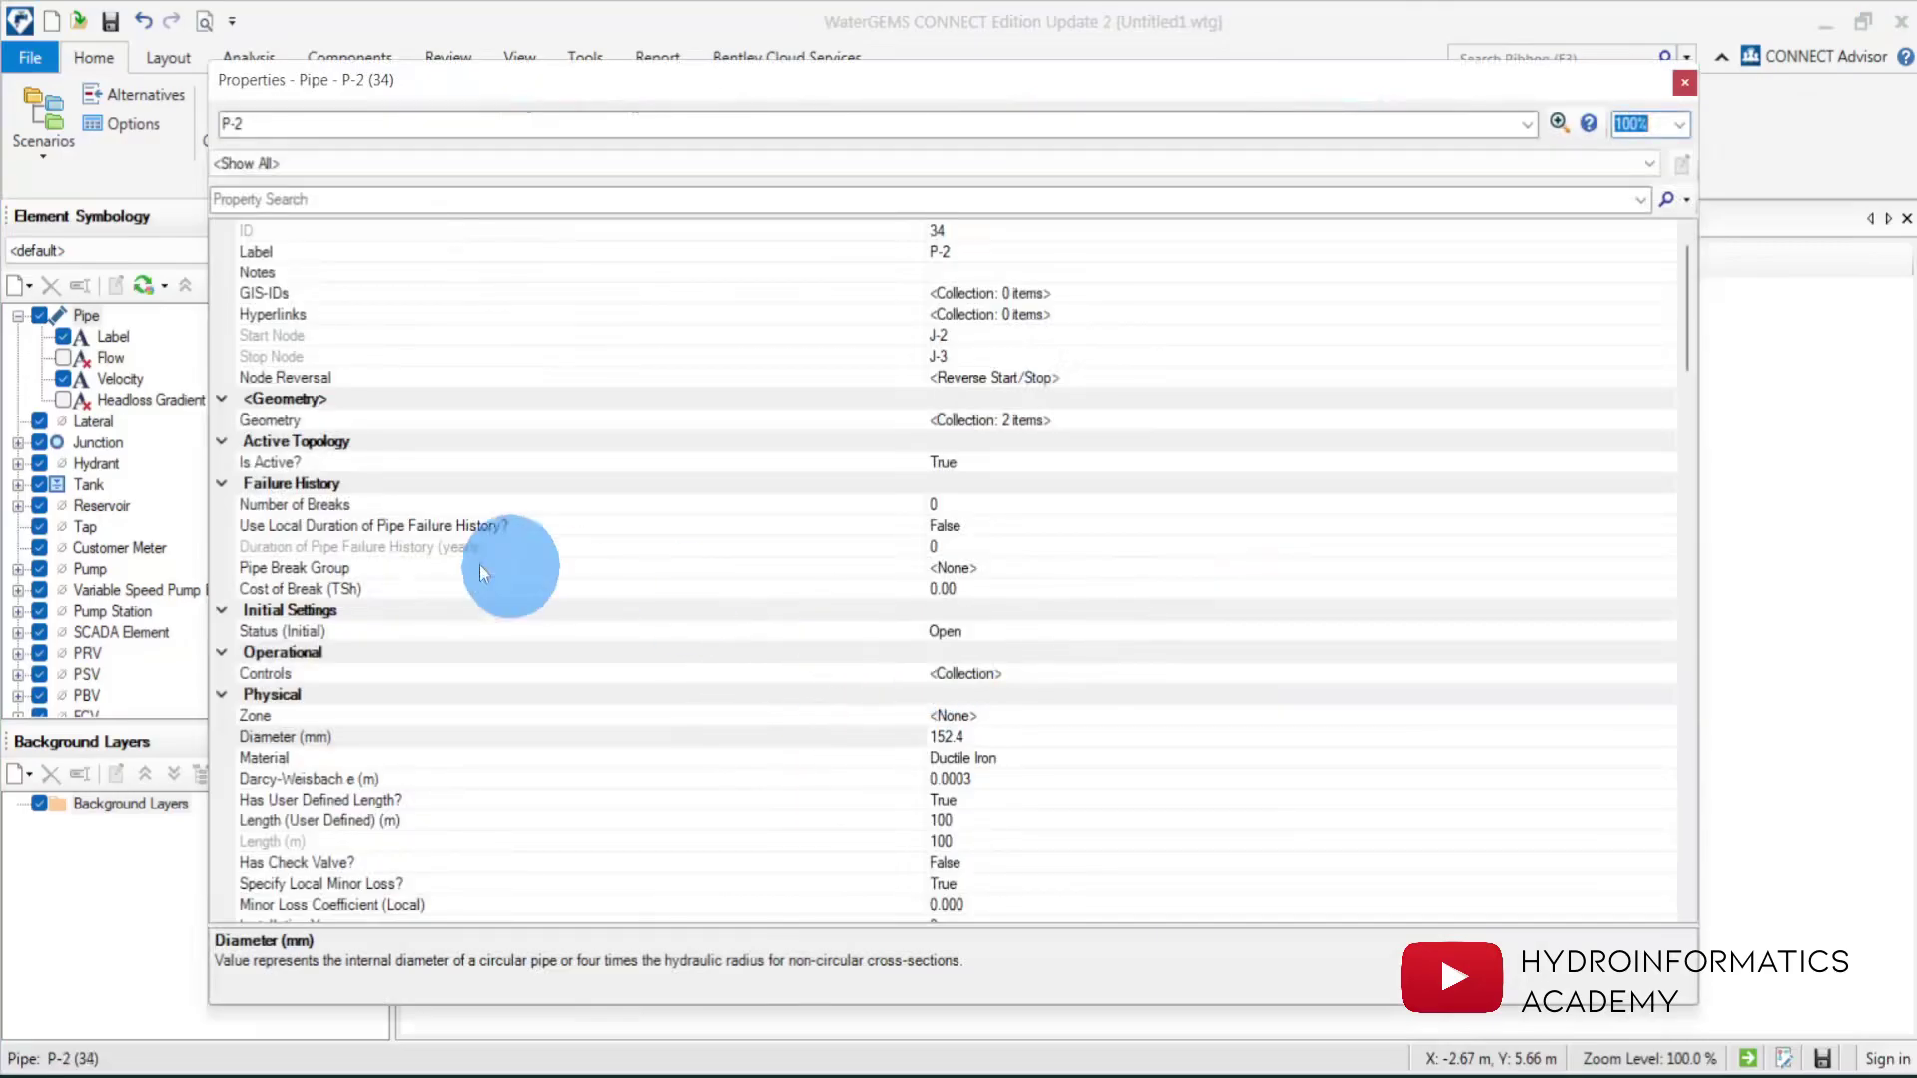
left_click(344, 779)
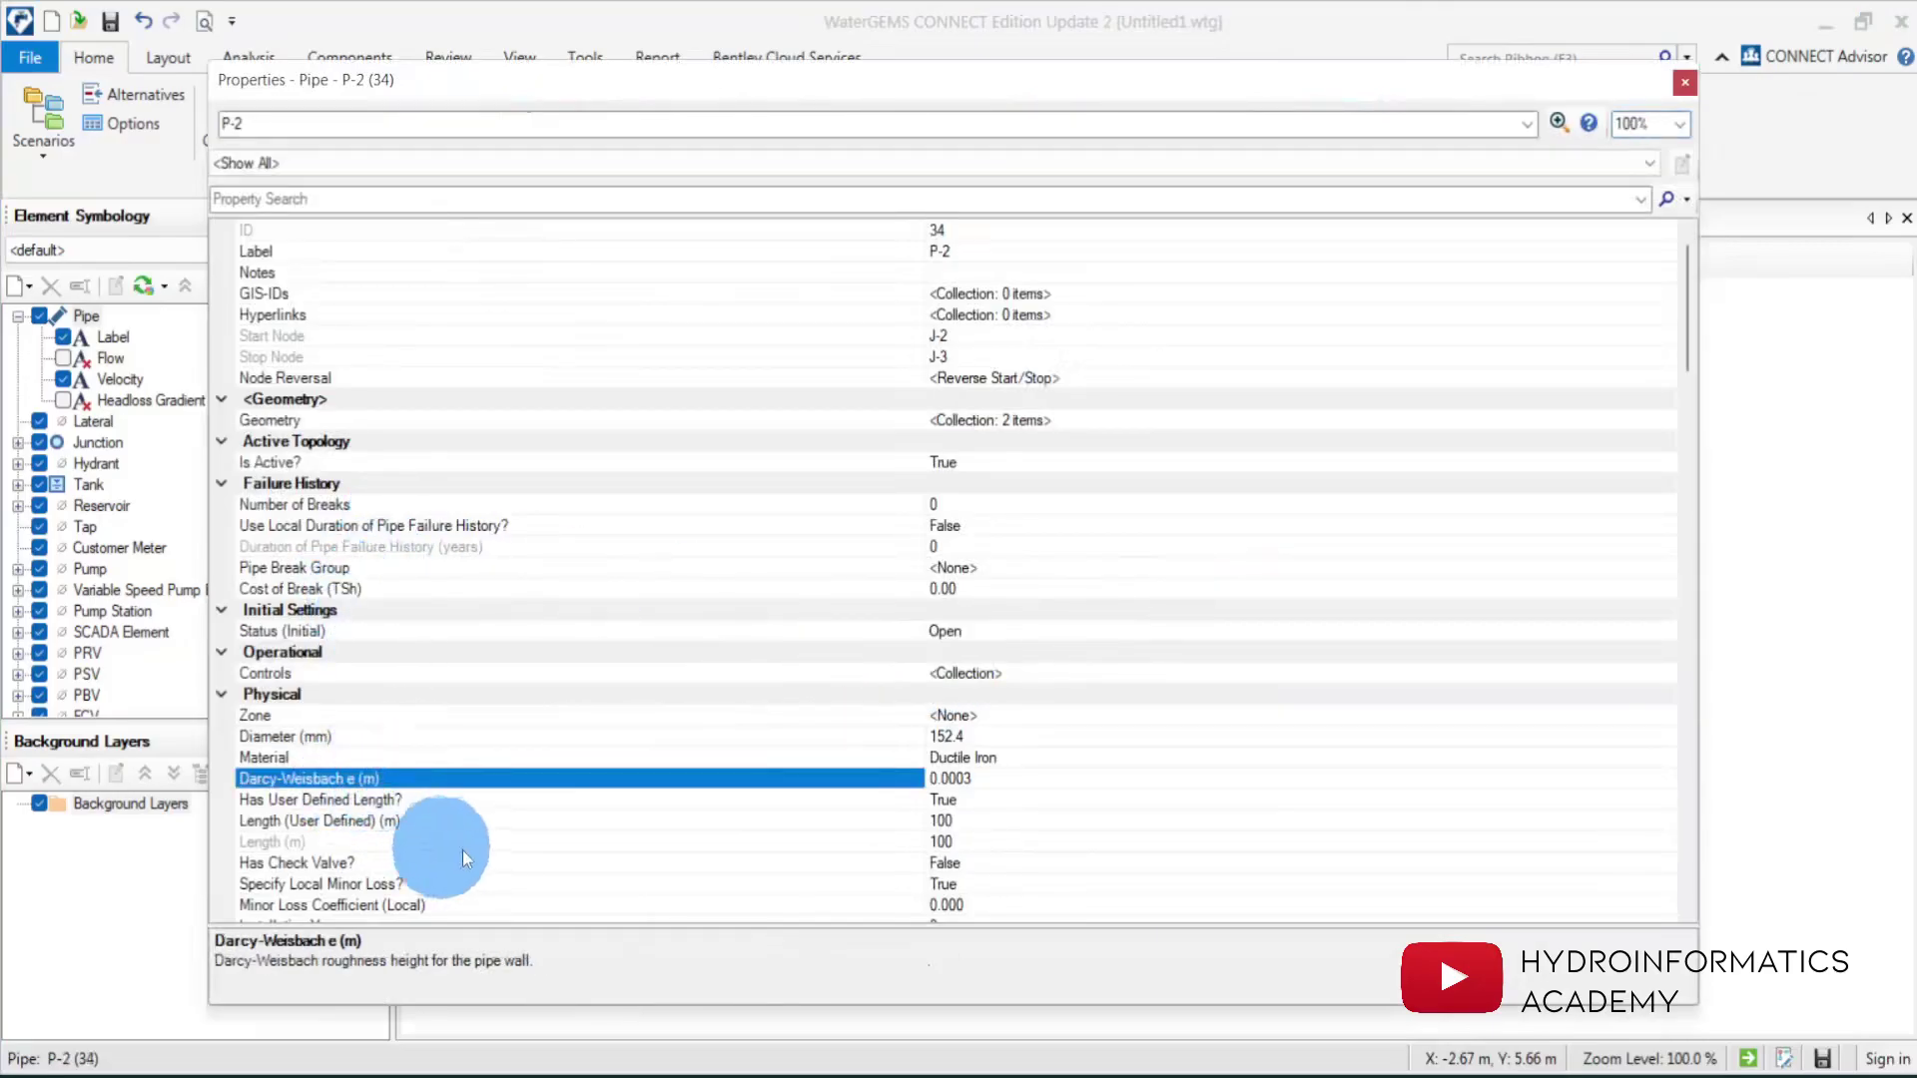
left_click(436, 820)
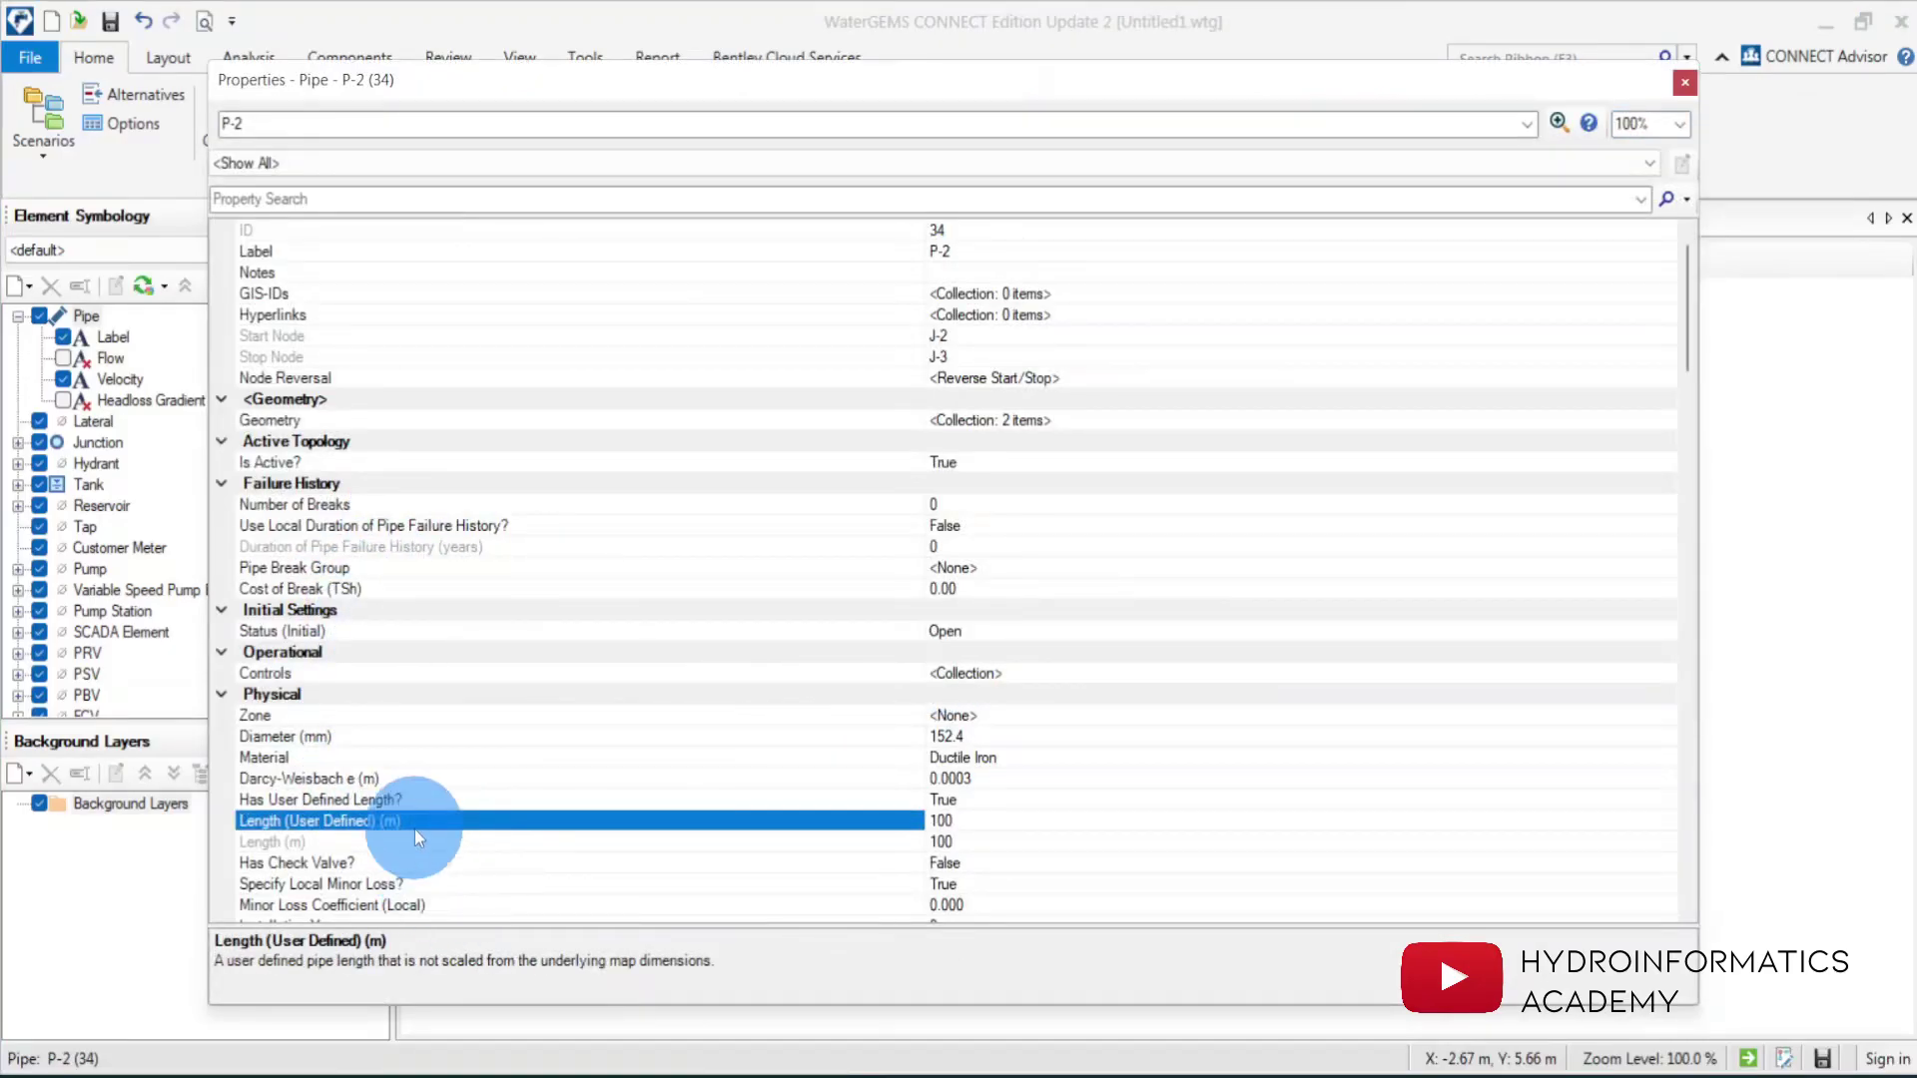
Compute the Base scenario, close the calculation summary and clear the pipe selection.
left_click(236, 118)
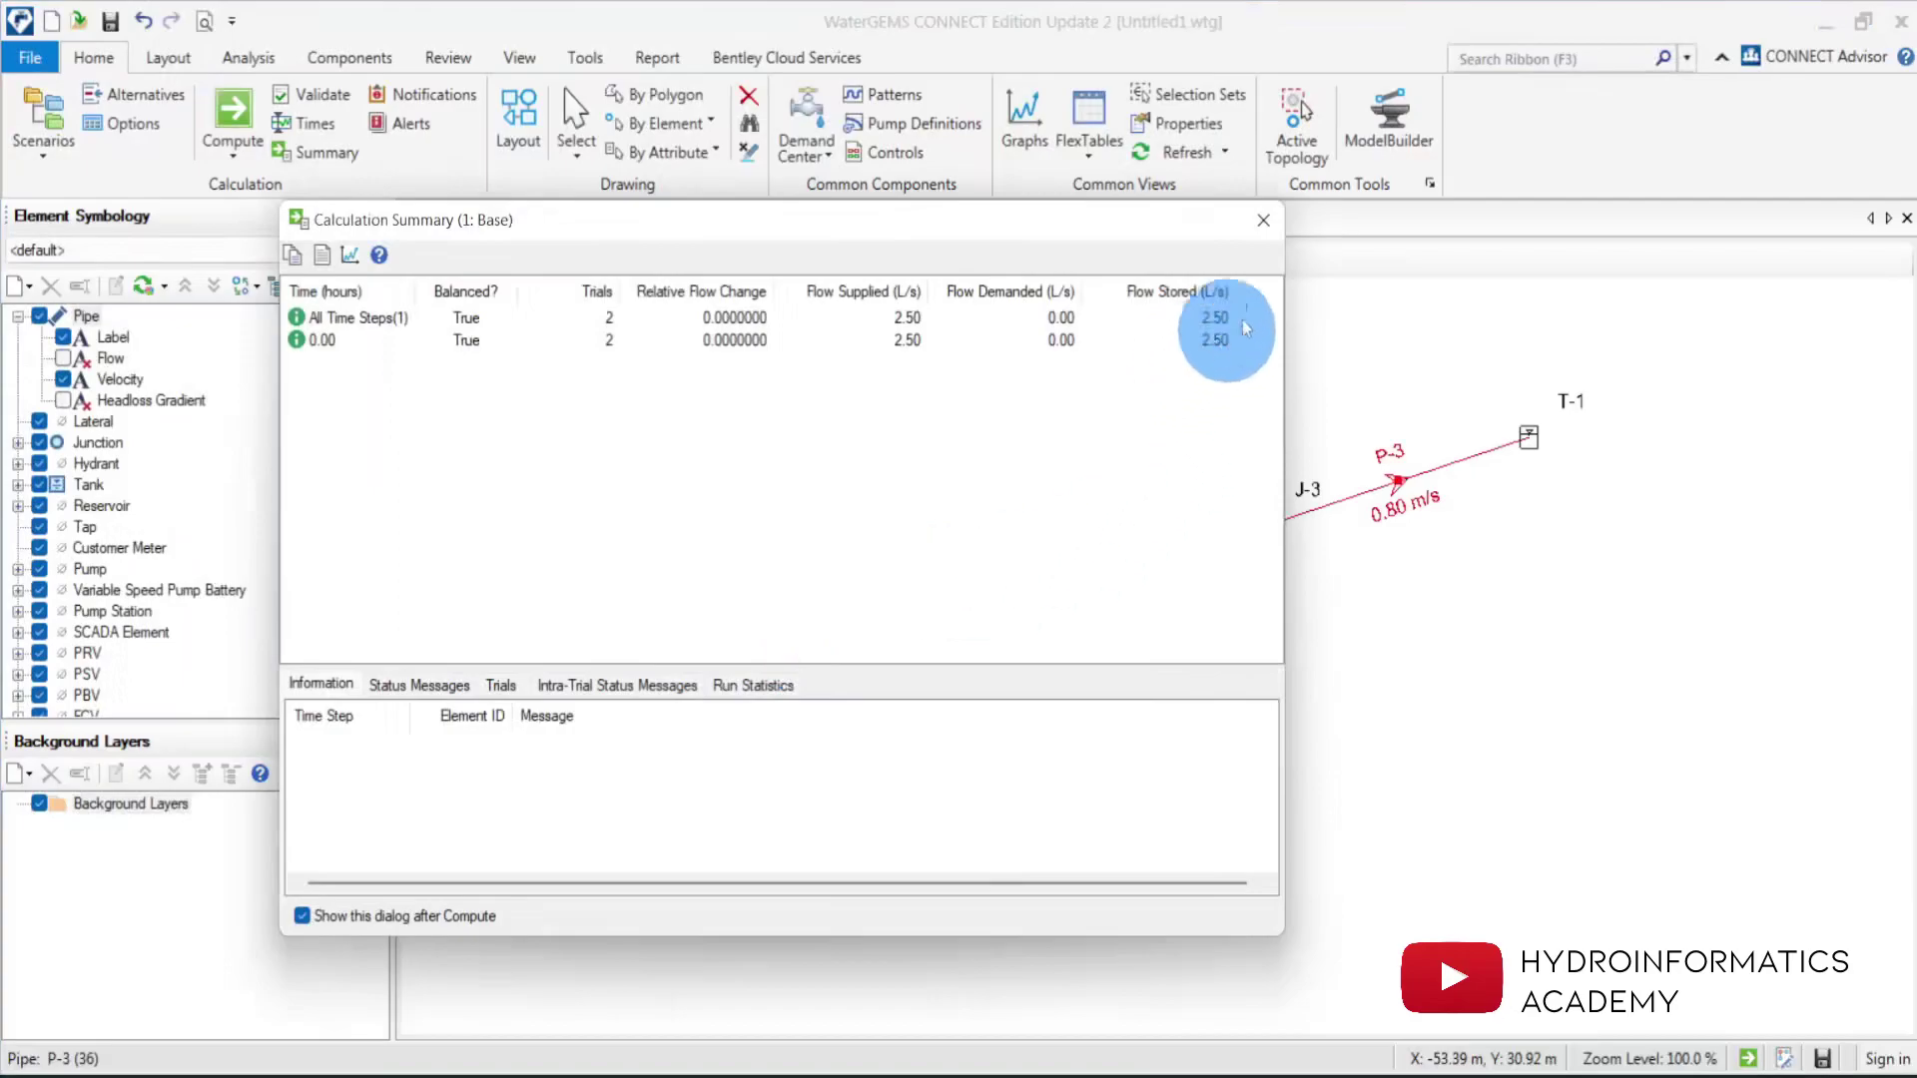
left_click(1263, 220)
left_click(1395, 795)
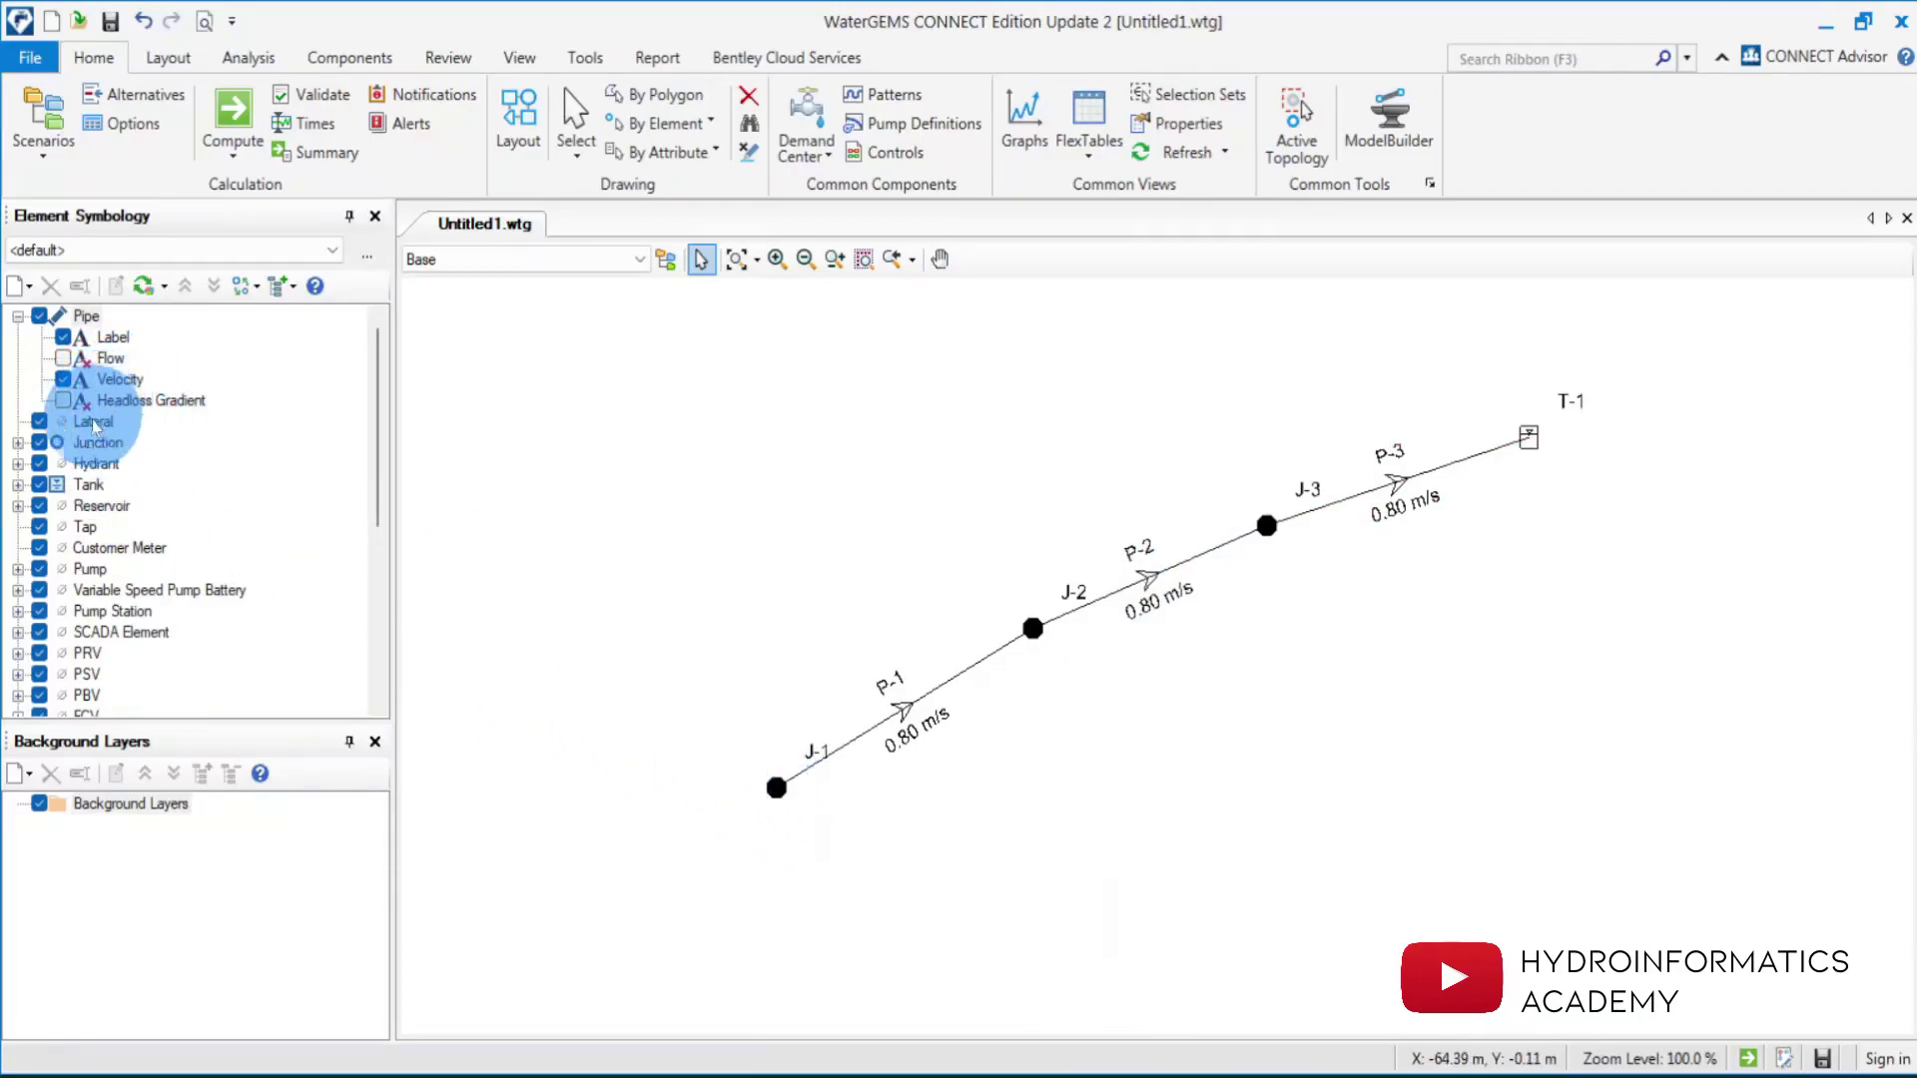
Check the pipes' flow and headloss gradient by showing each annotation in turn, leaving only the pipe labels displayed.
left_click(63, 379)
left_click(63, 358)
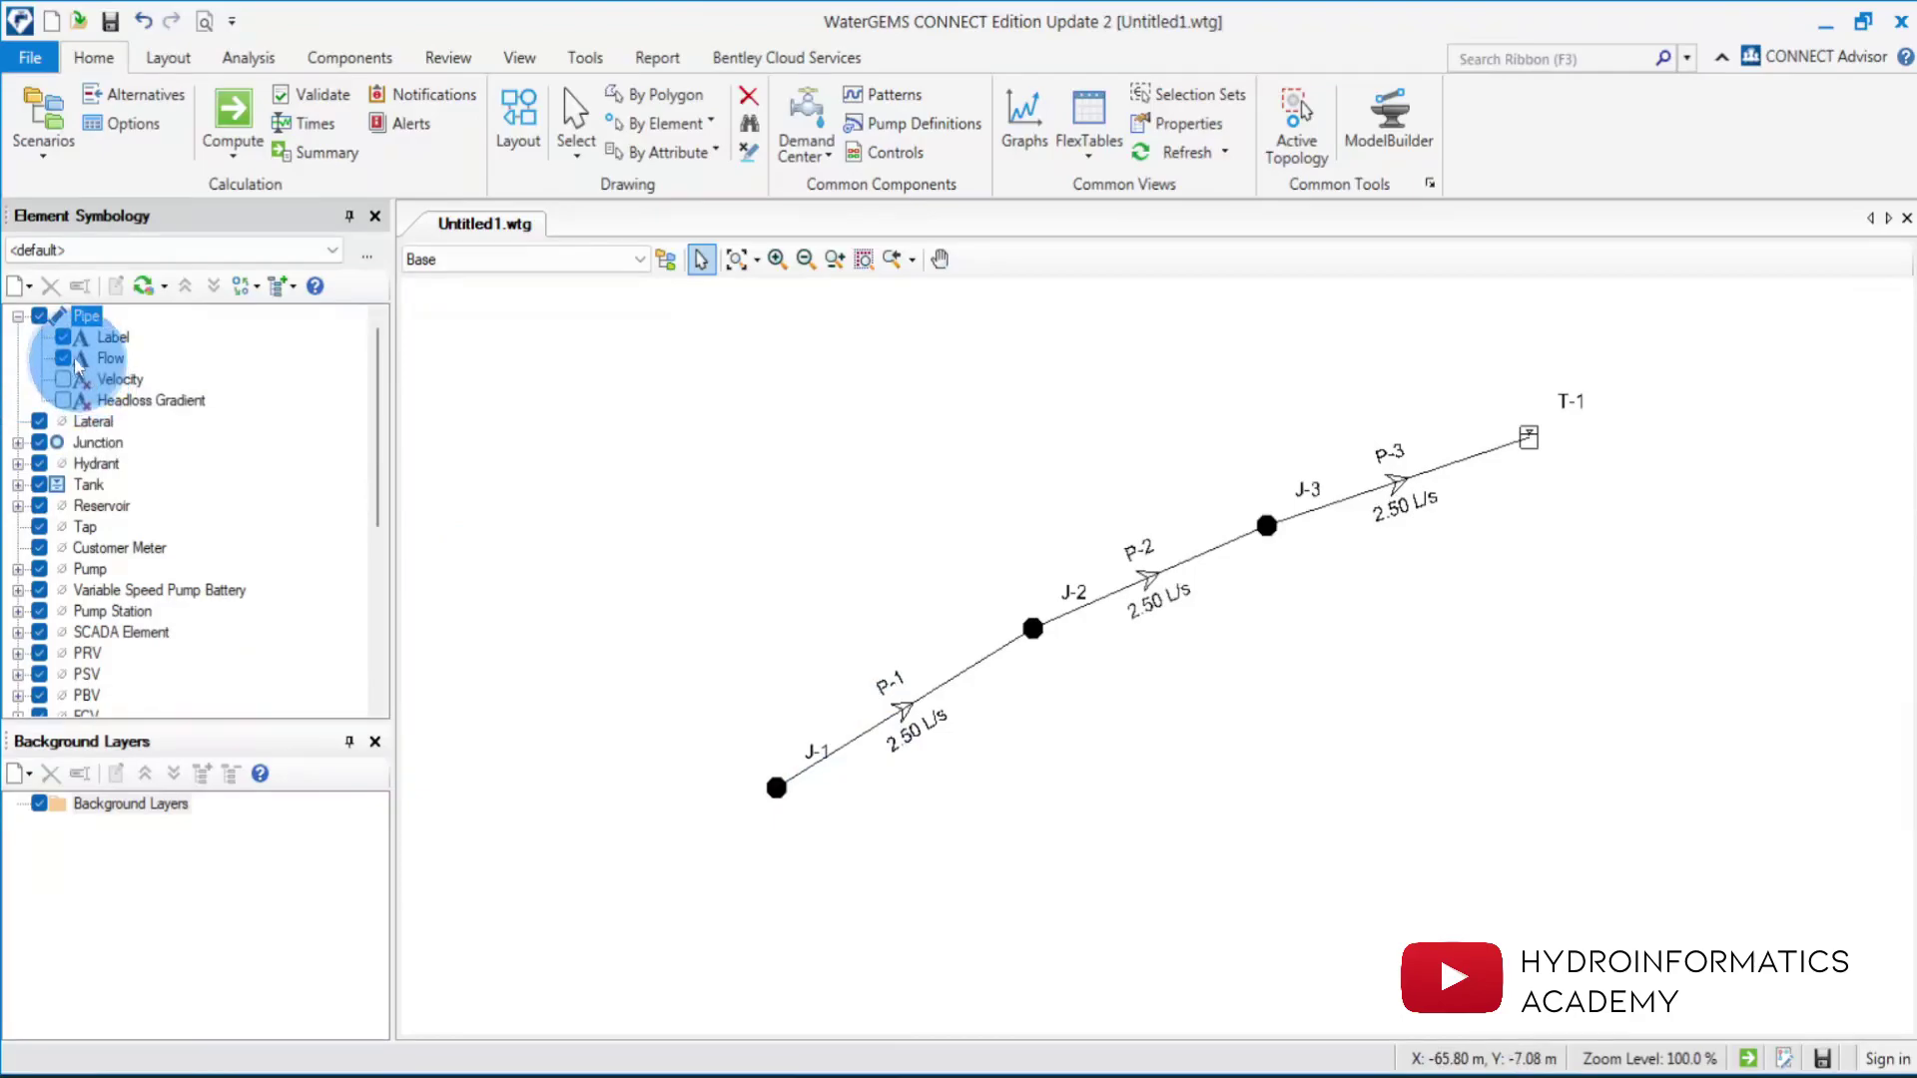
left_click(63, 358)
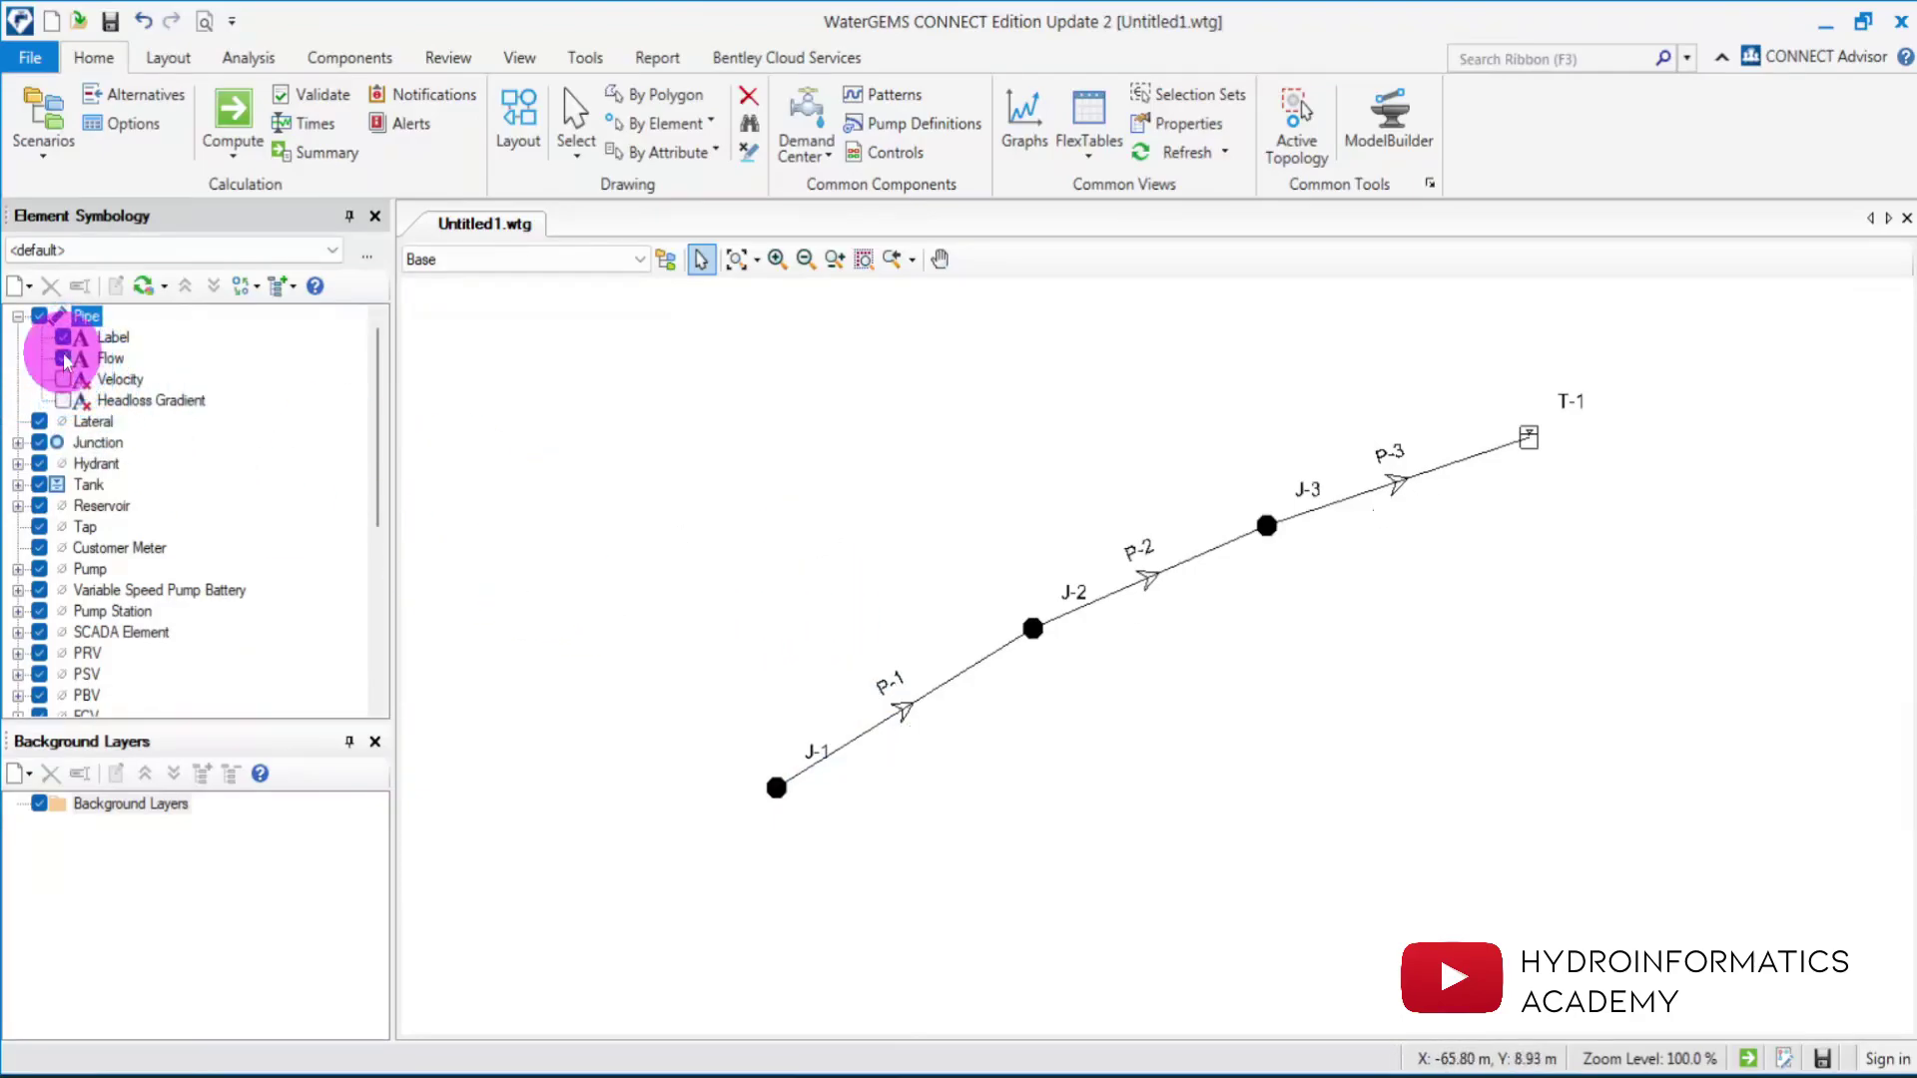
left_click(63, 399)
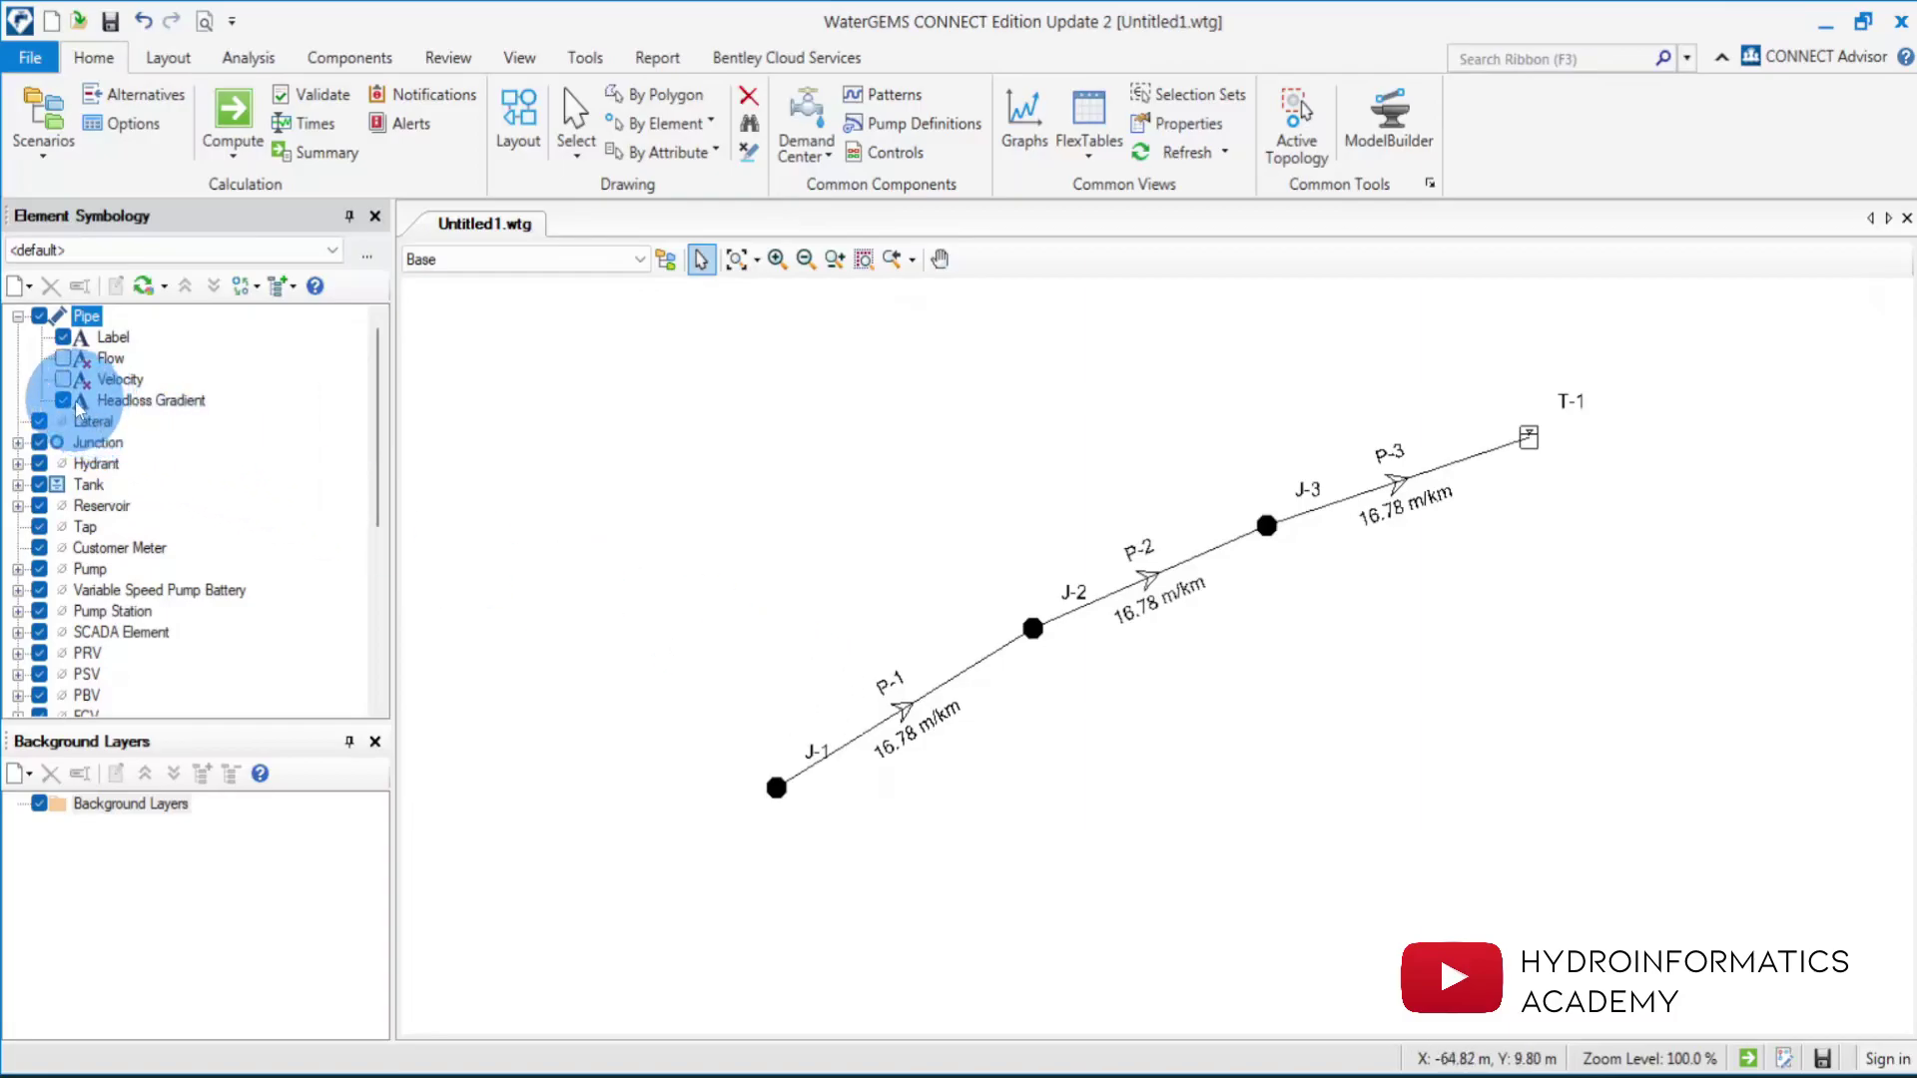
left_click(63, 399)
left_click(58, 400)
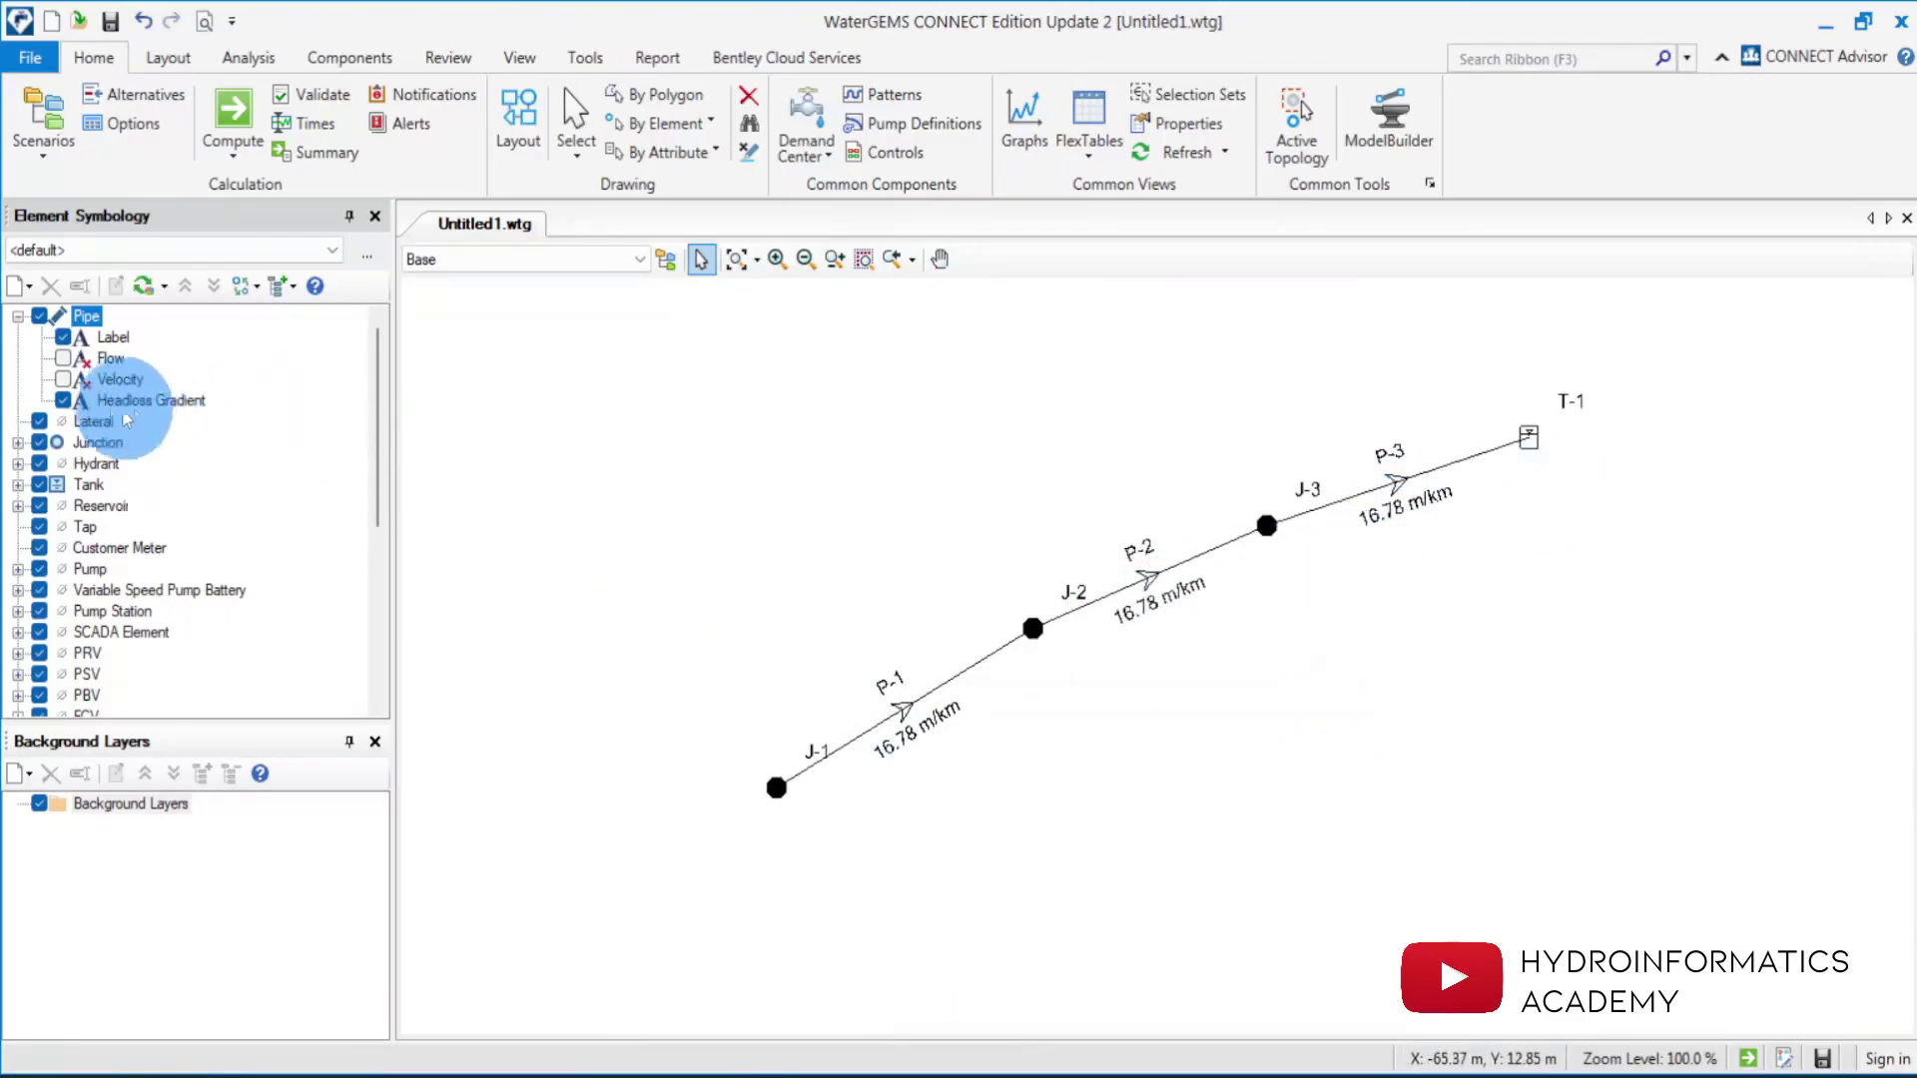
left_click(62, 400)
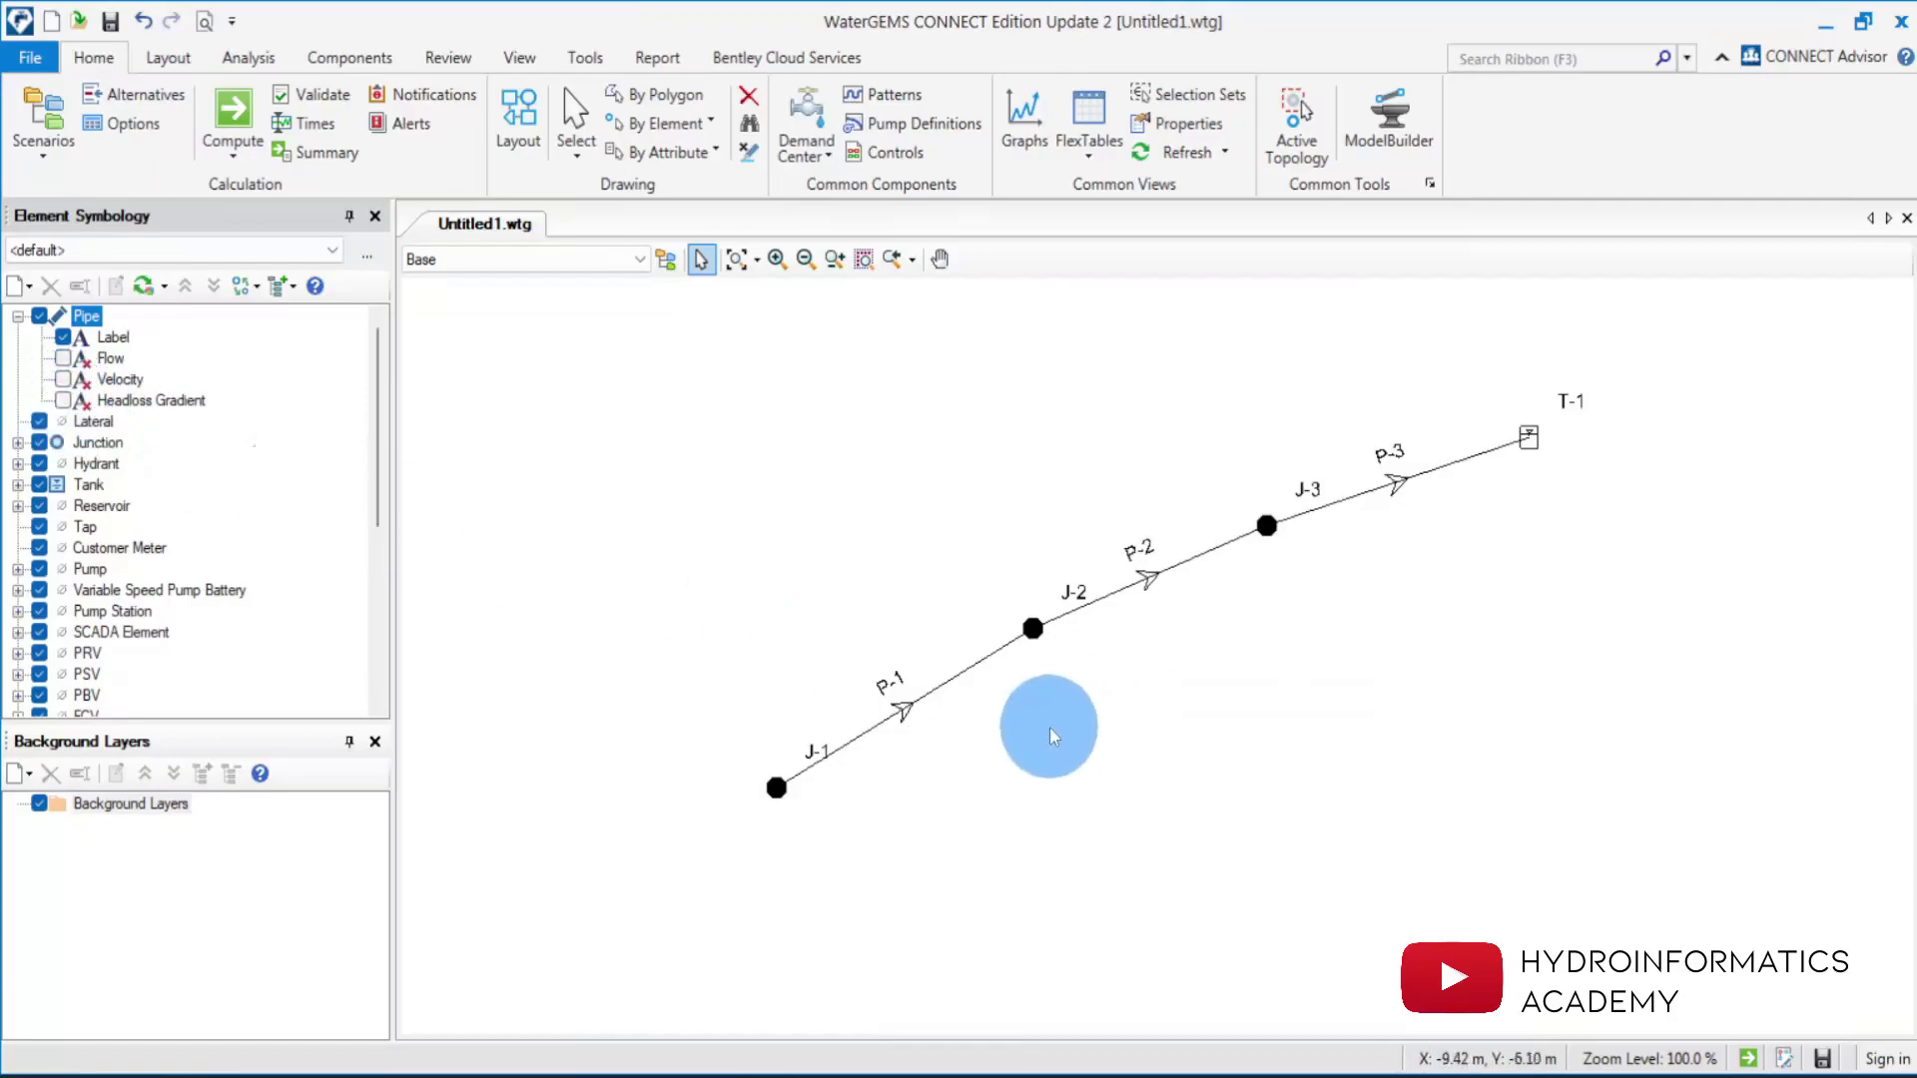
Set the diameter of pipe P-1 to 75 mm and recompute the model, closing the calculation summary.
double_click(940, 687)
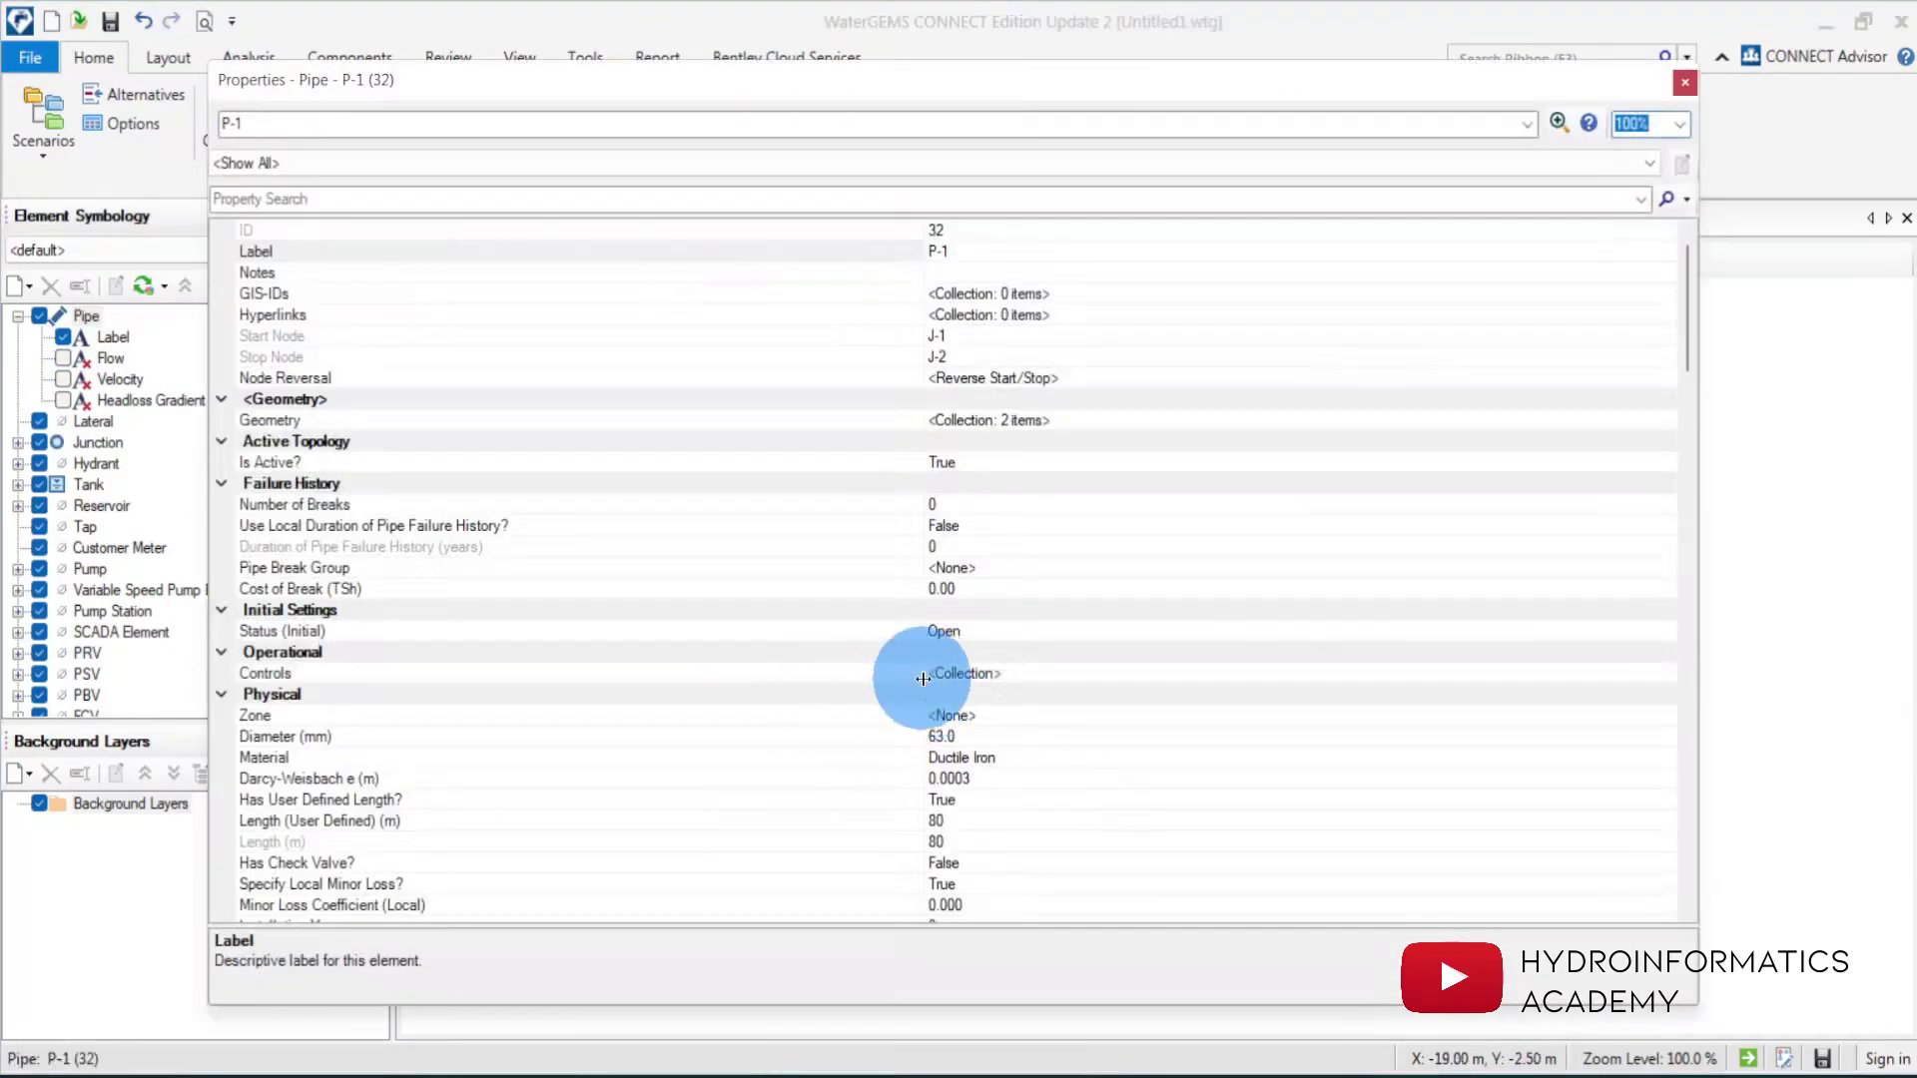
left_click(979, 741)
left_click_drag(978, 744, 865, 736)
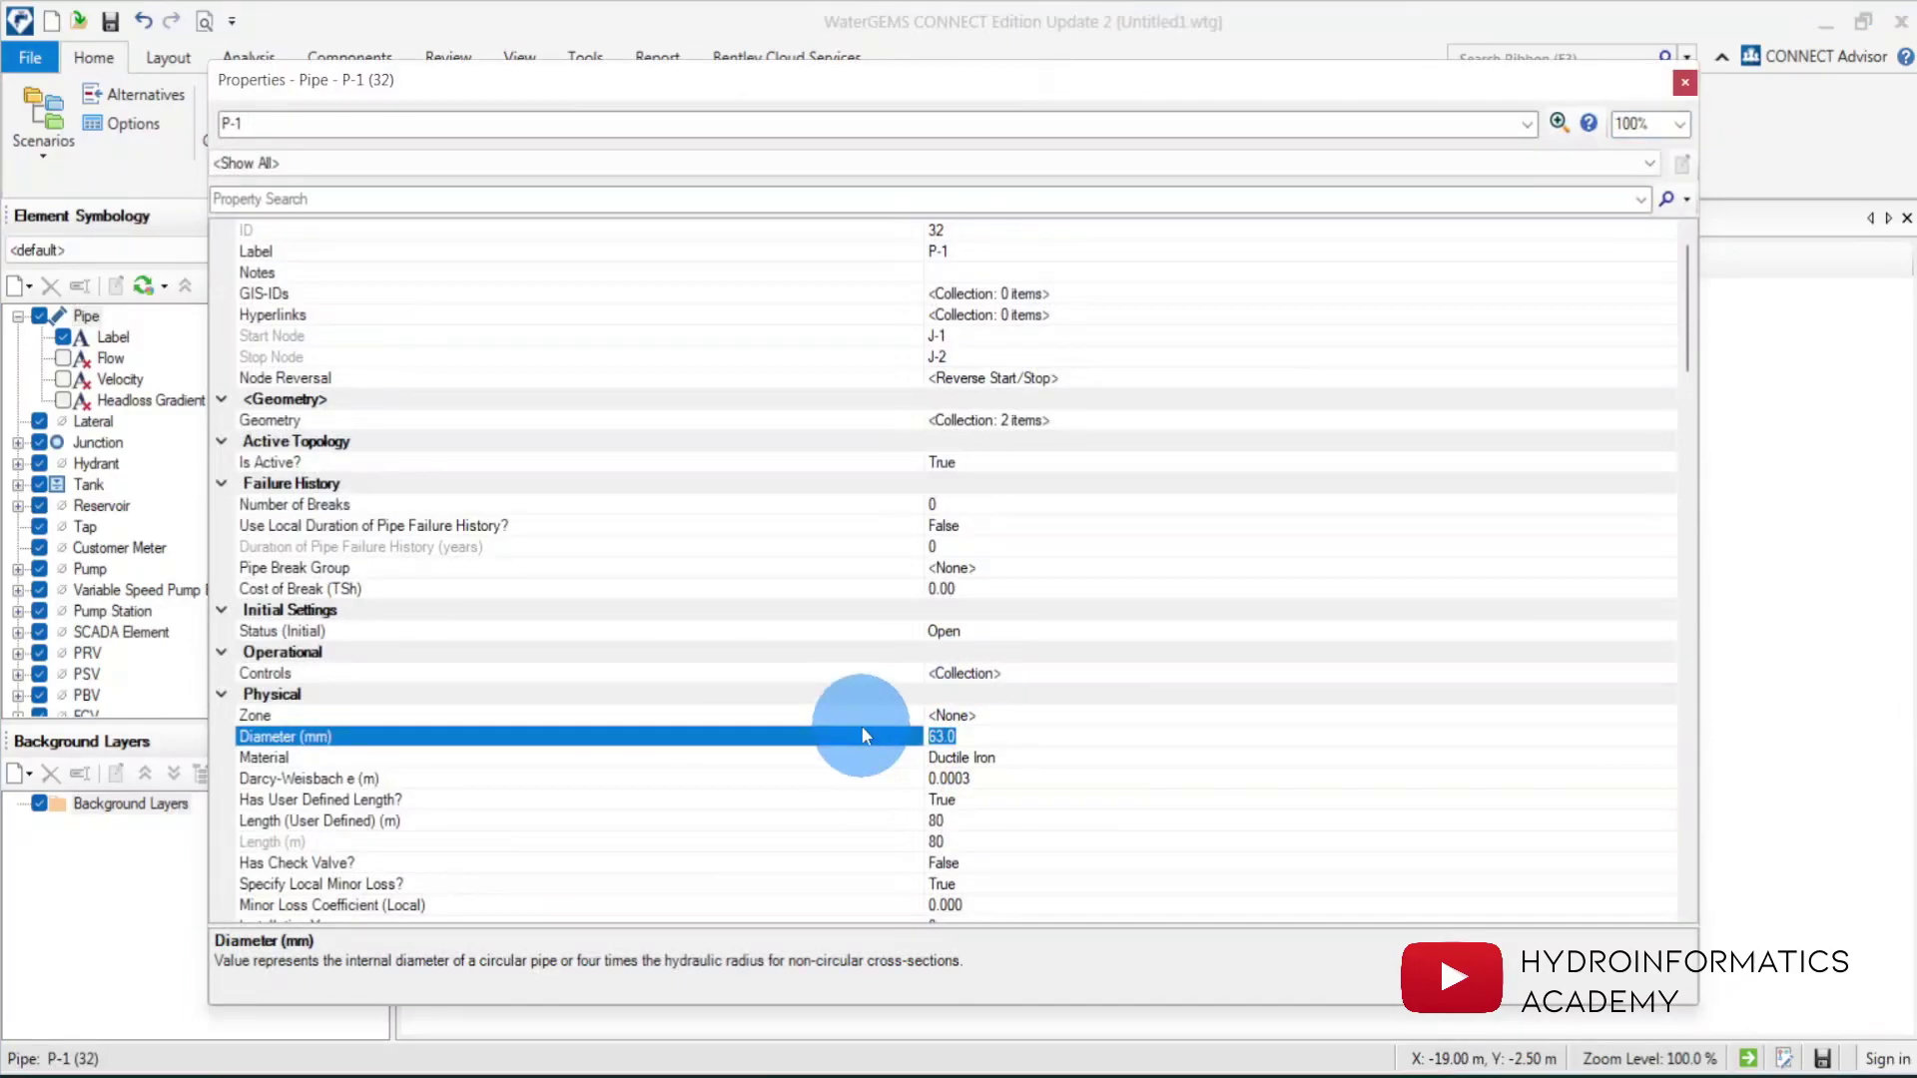
type("75")
left_click(1685, 80)
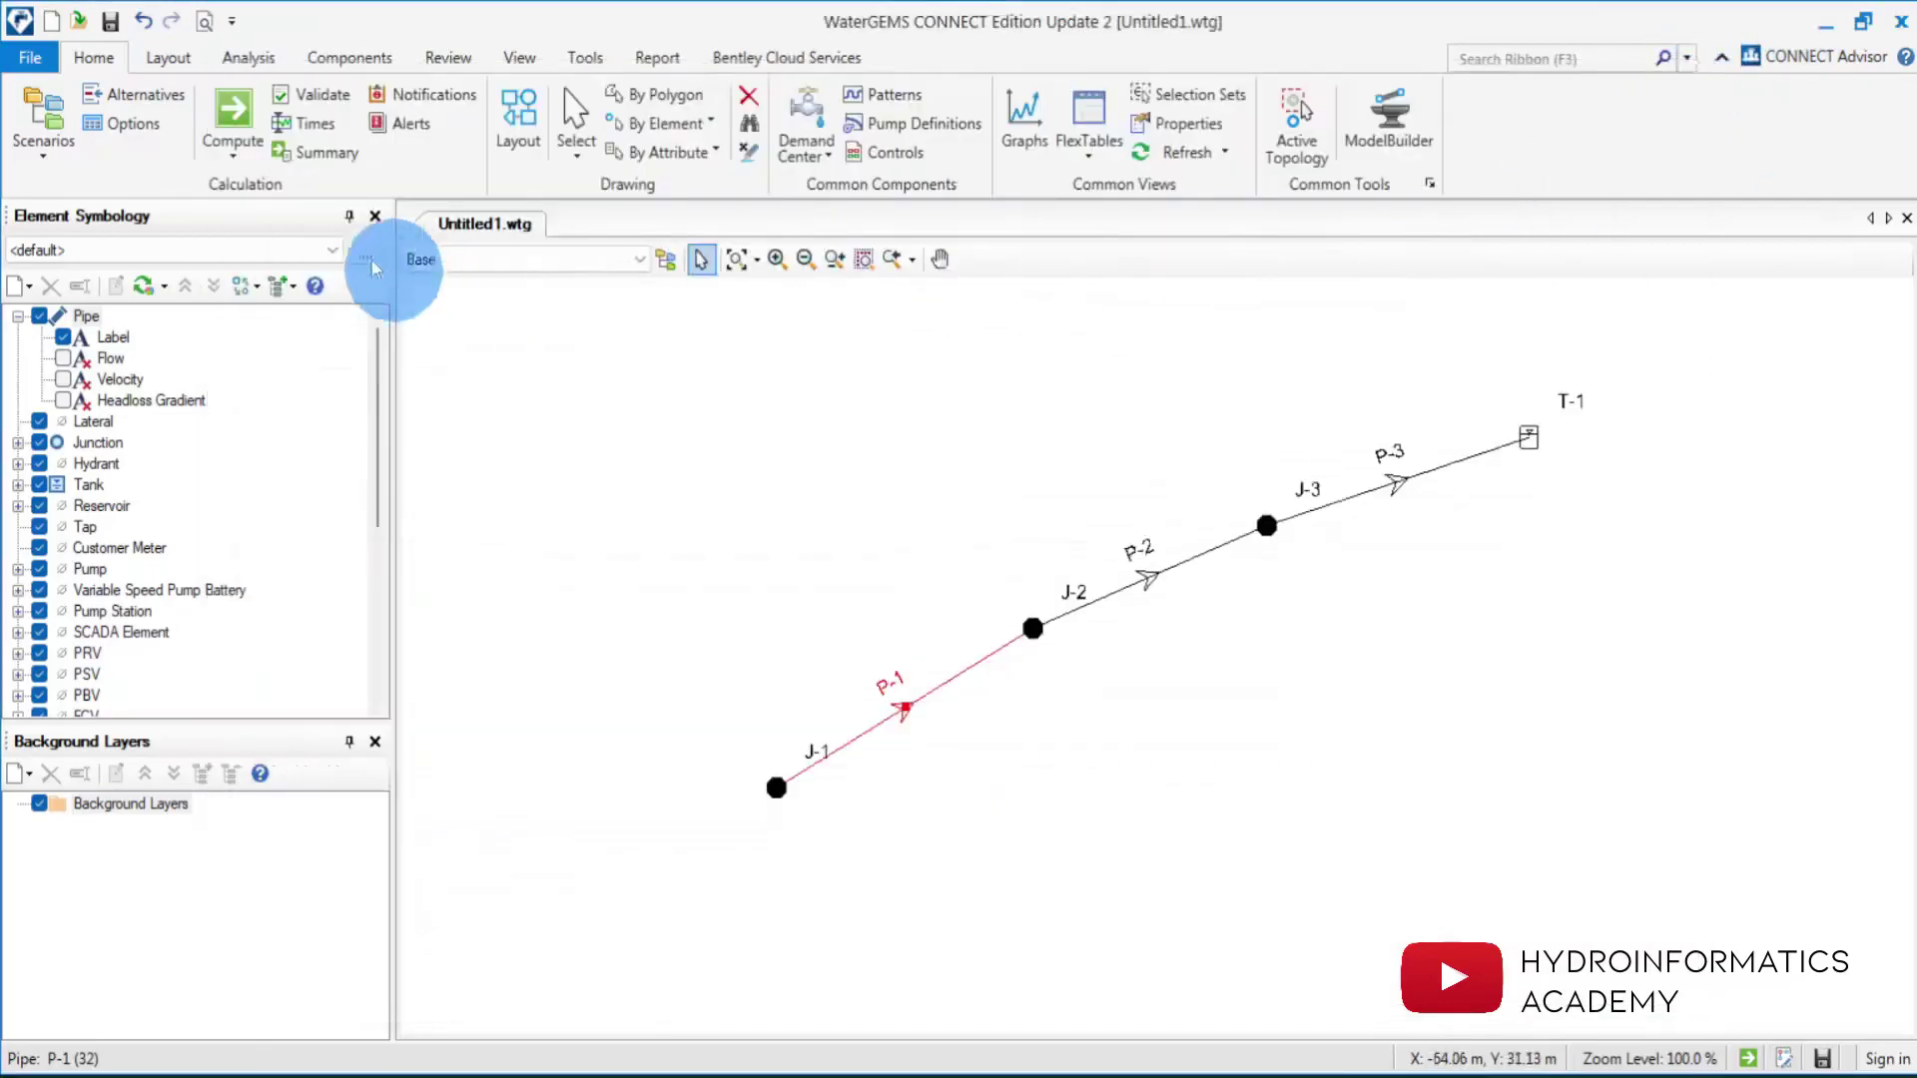
left_click(236, 115)
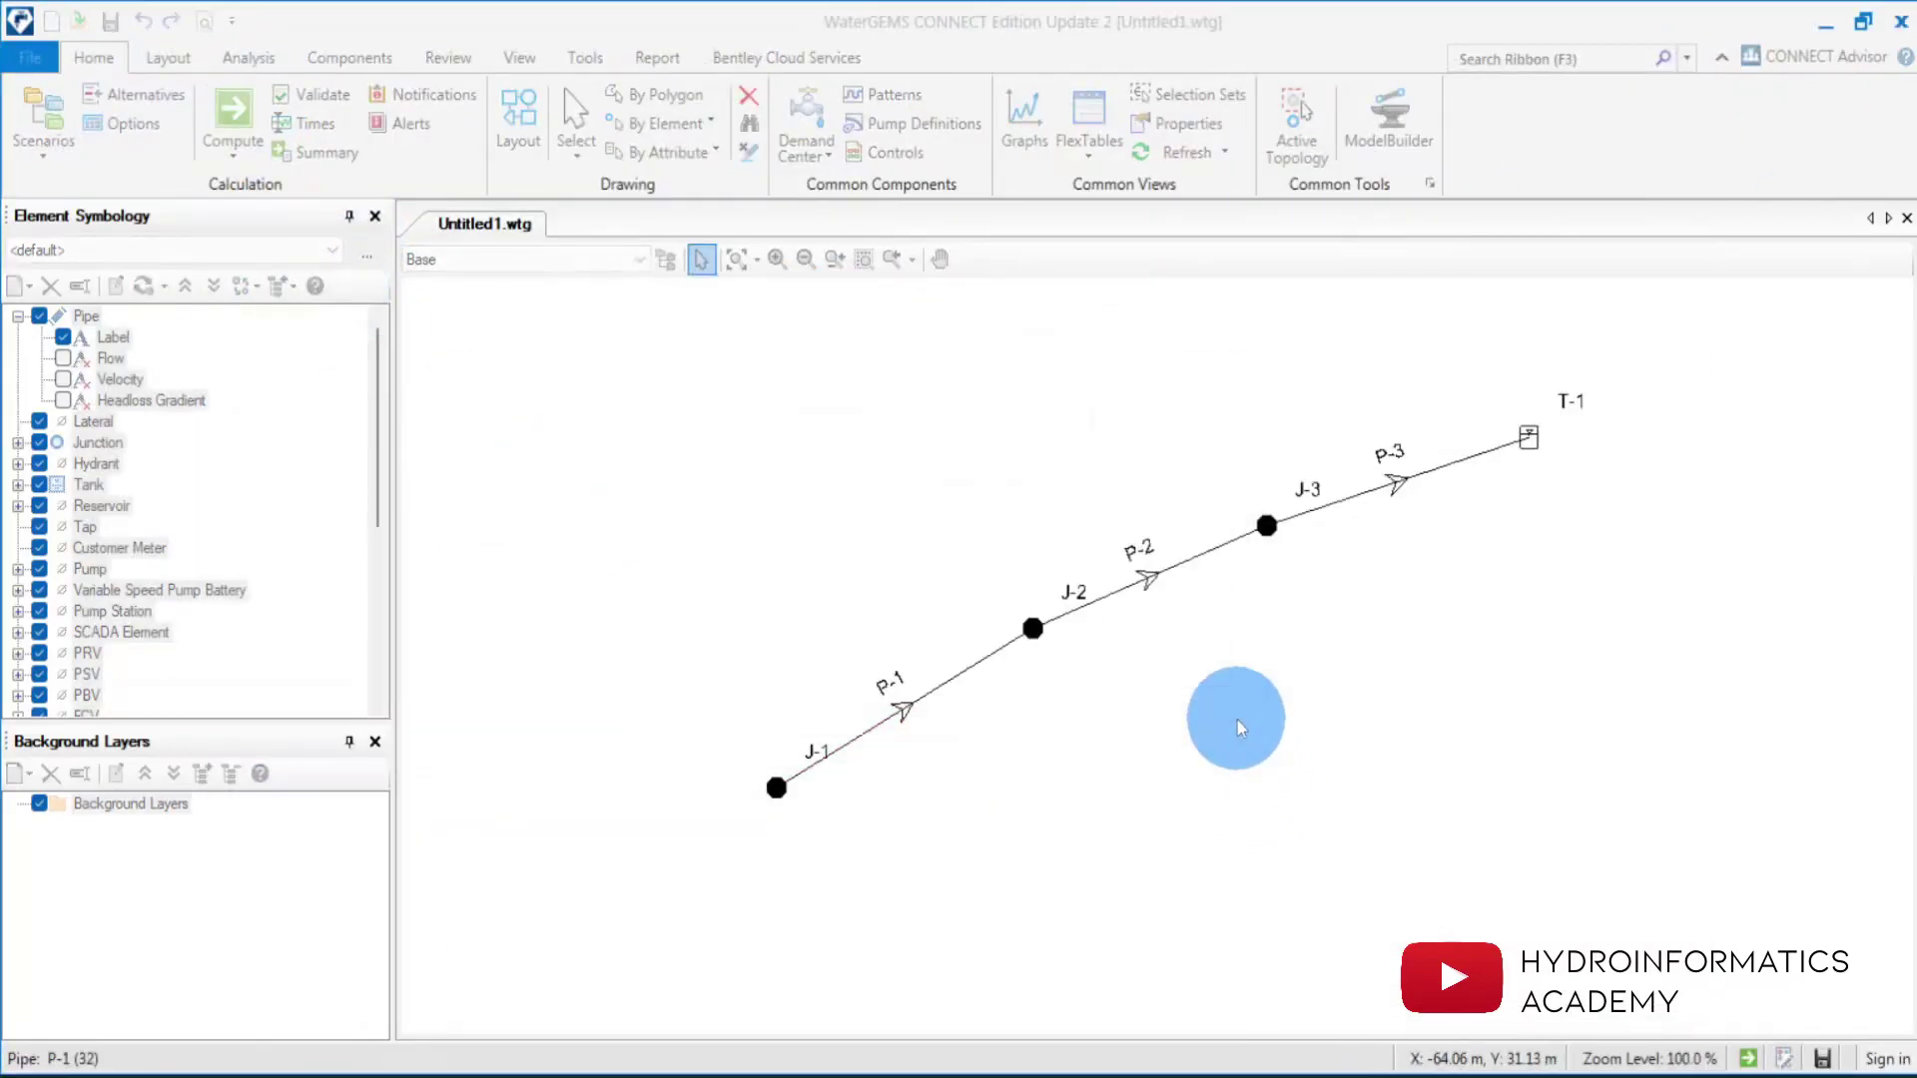
left_click(1260, 224)
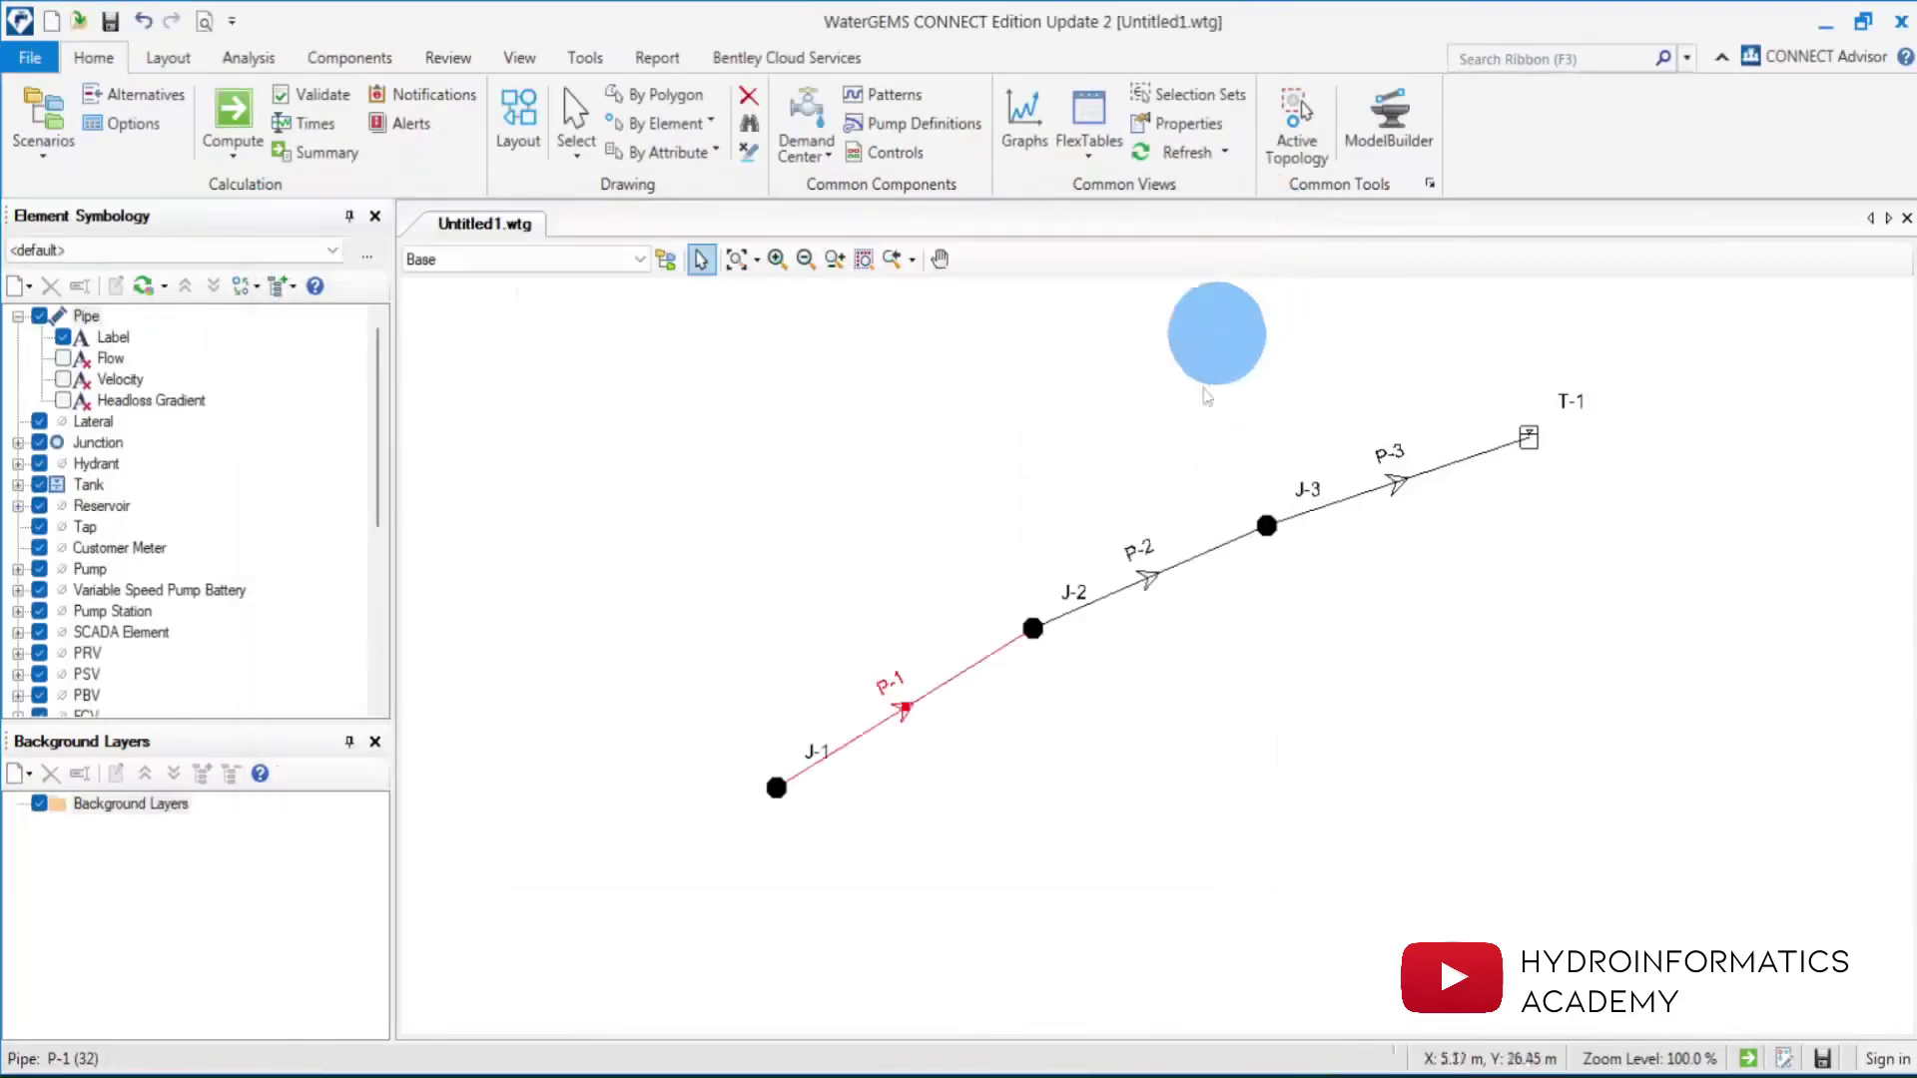
Check the pipes' velocity and headloss gradient annotations in turn, and hide both again.
left_click(63, 378)
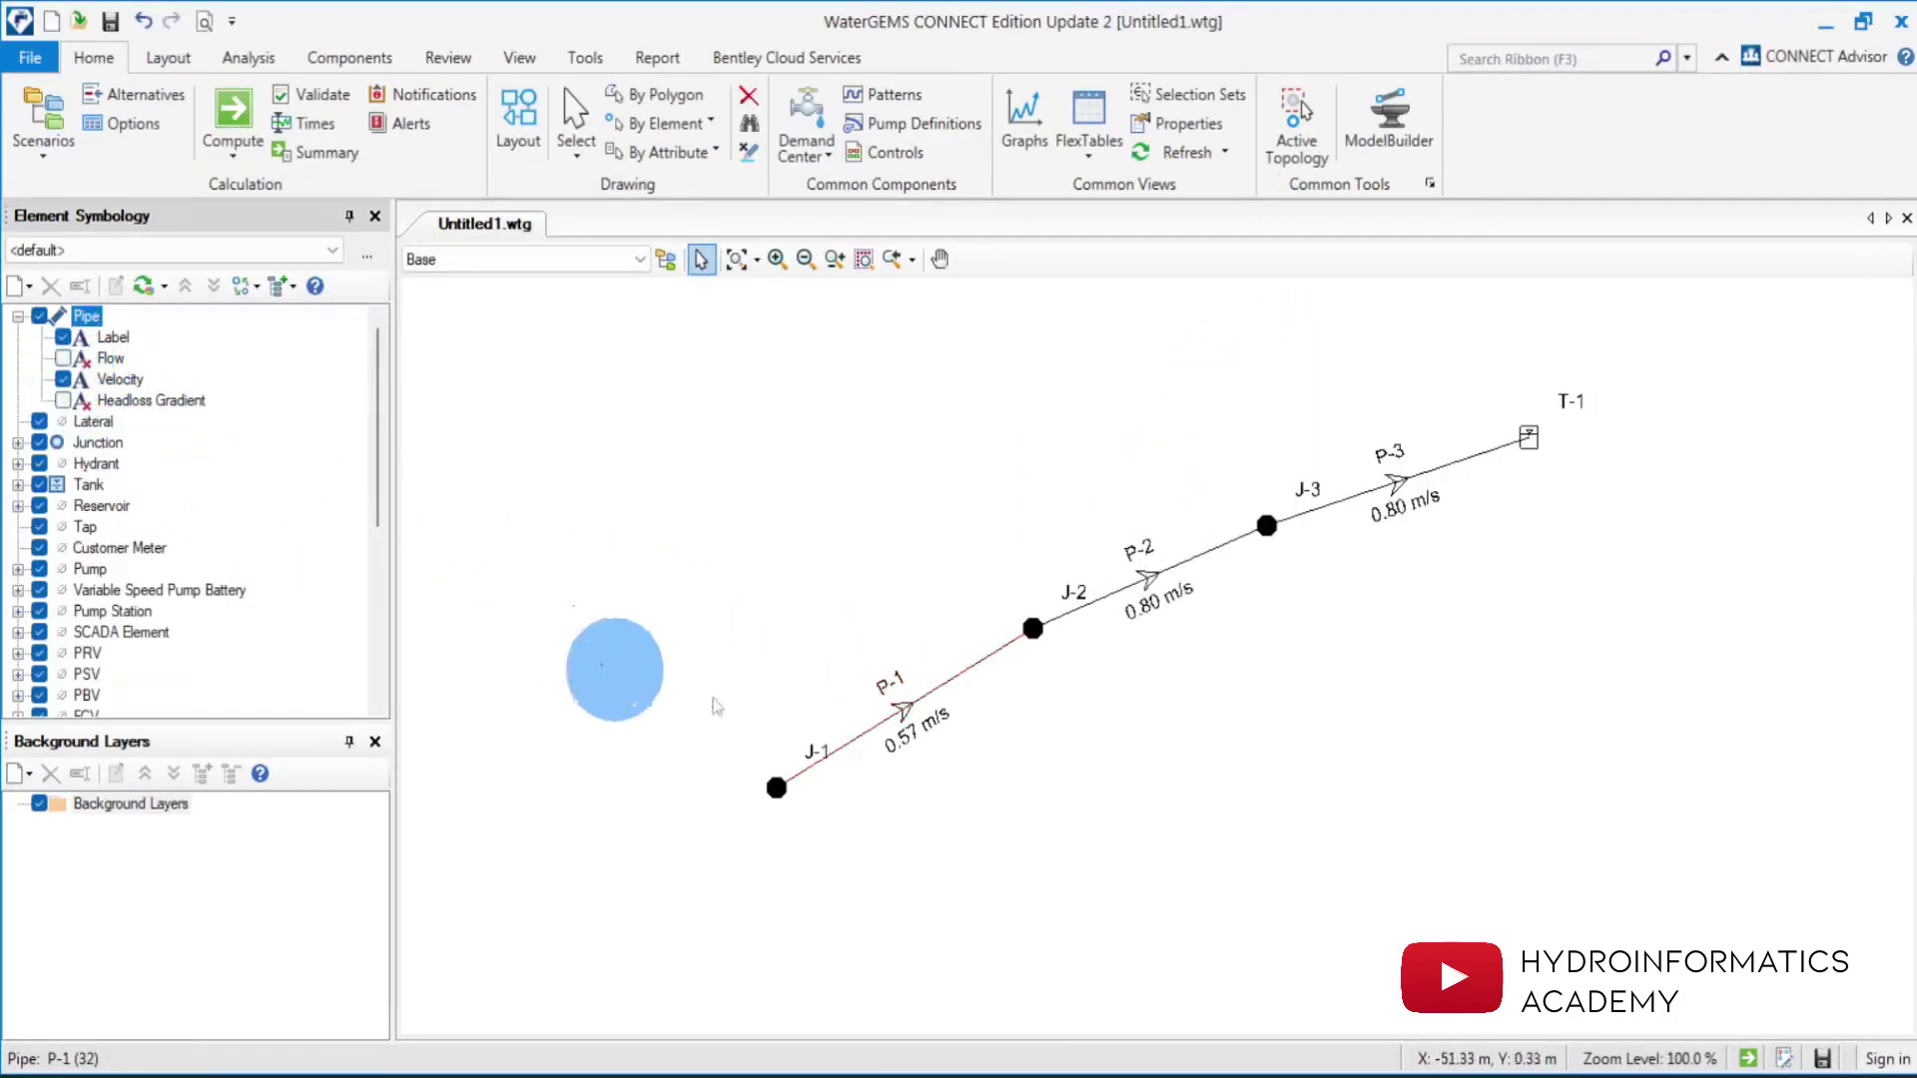
left_click(63, 399)
left_click(63, 379)
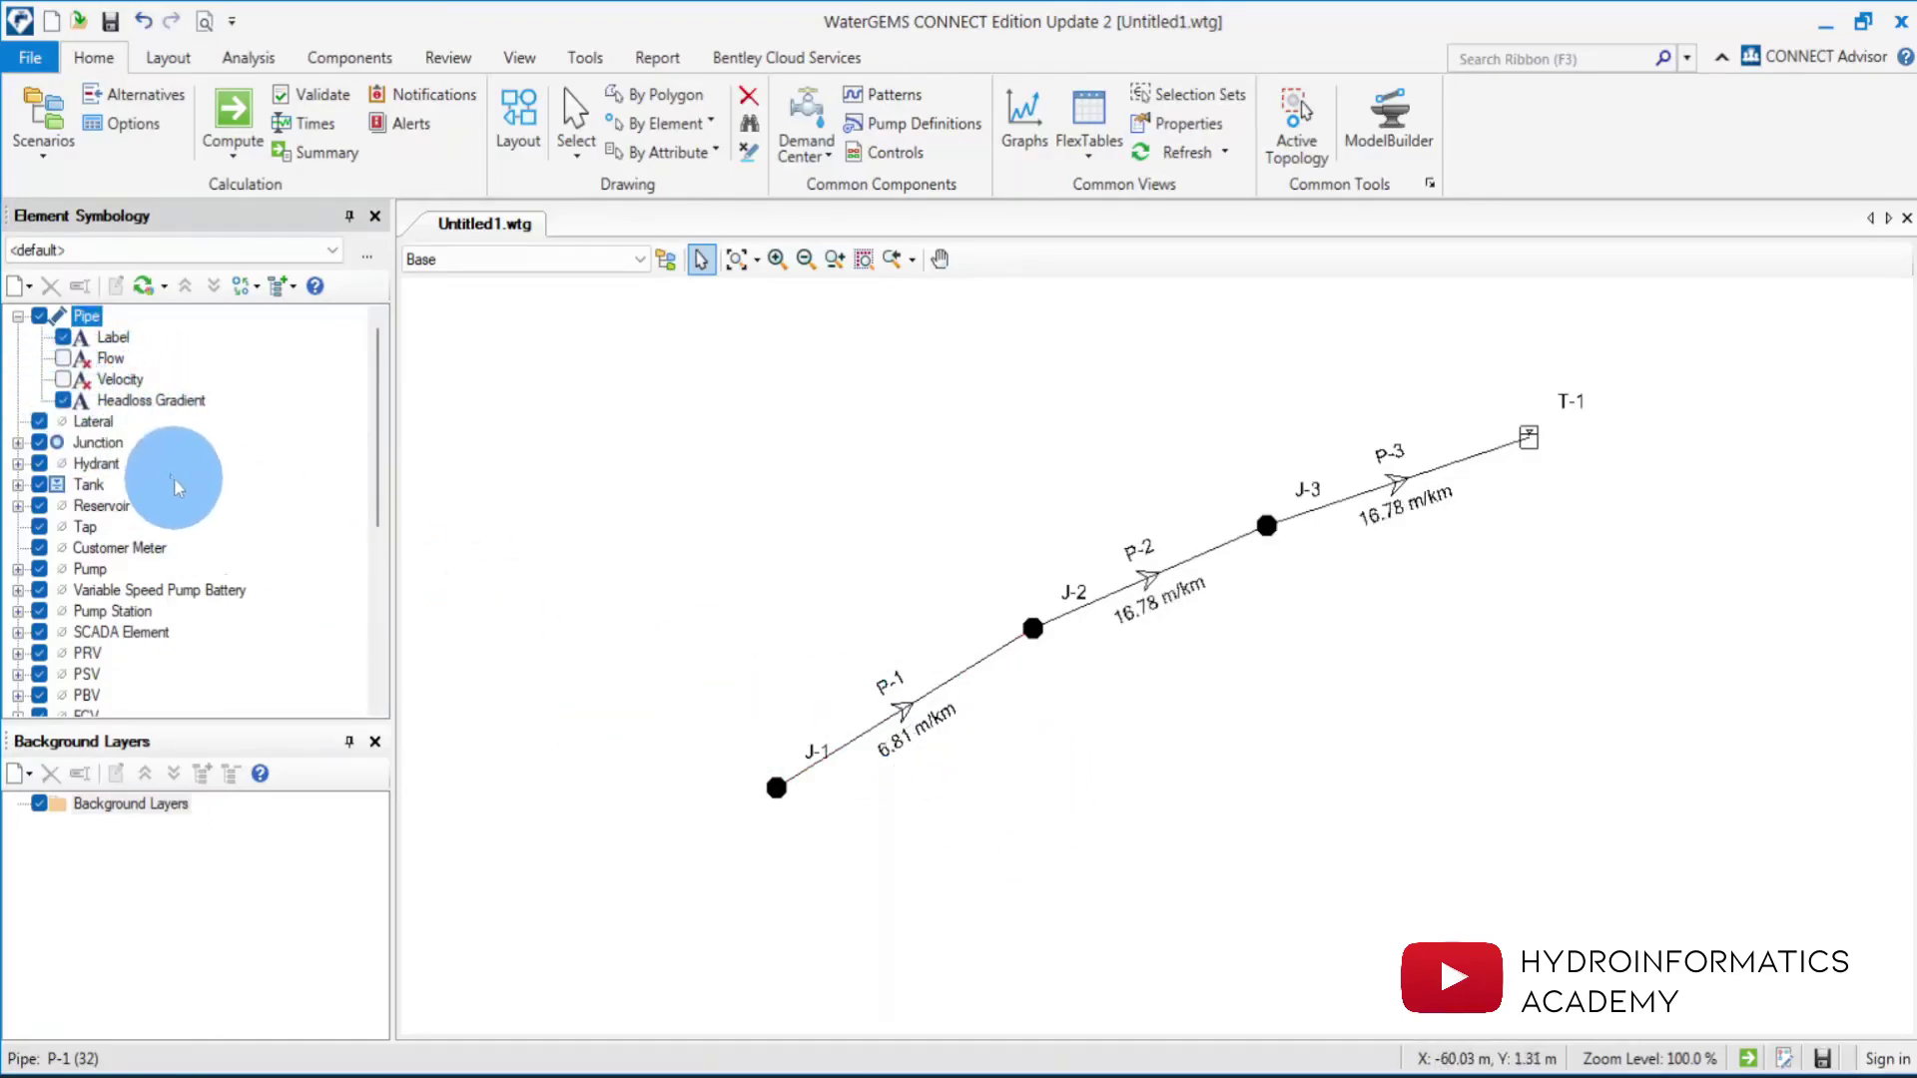
left_click(63, 400)
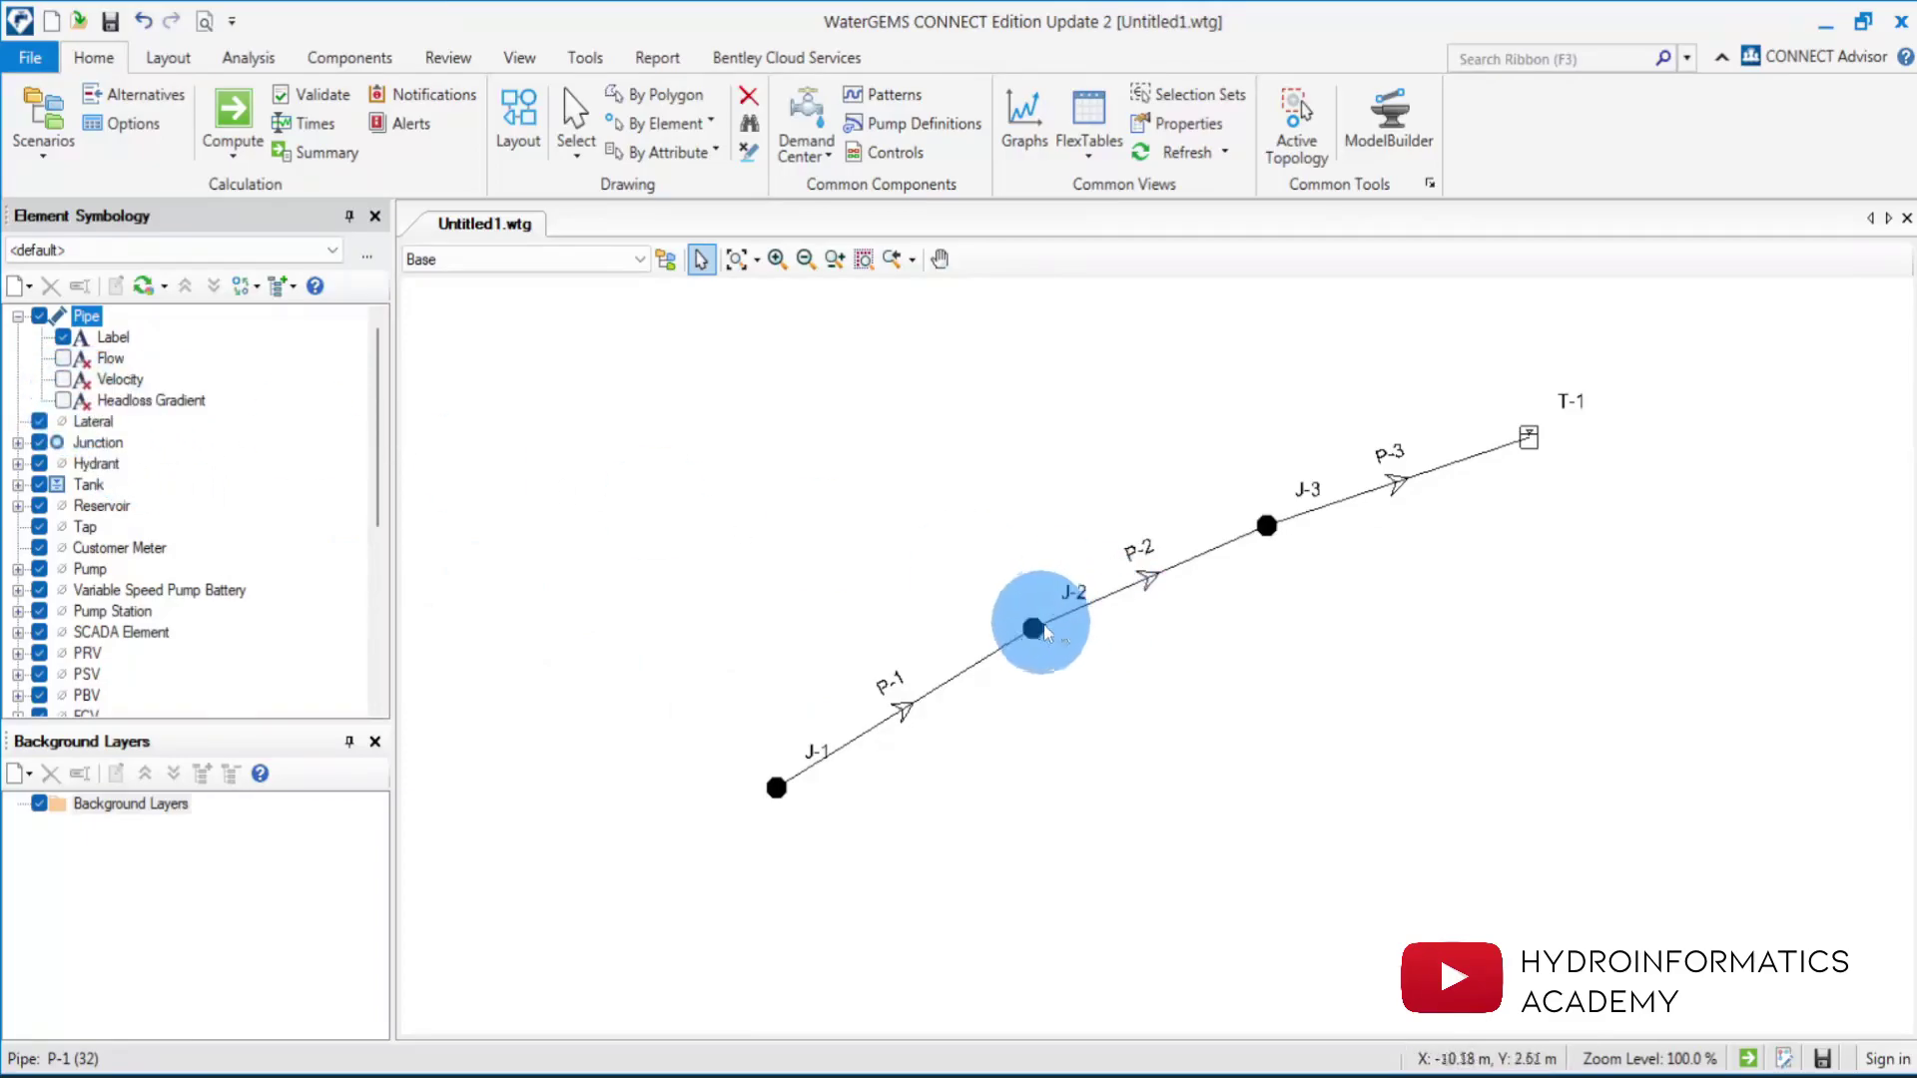
Set the diameter of pipe P-2 to 75 mm in its properties.
double_click(1128, 583)
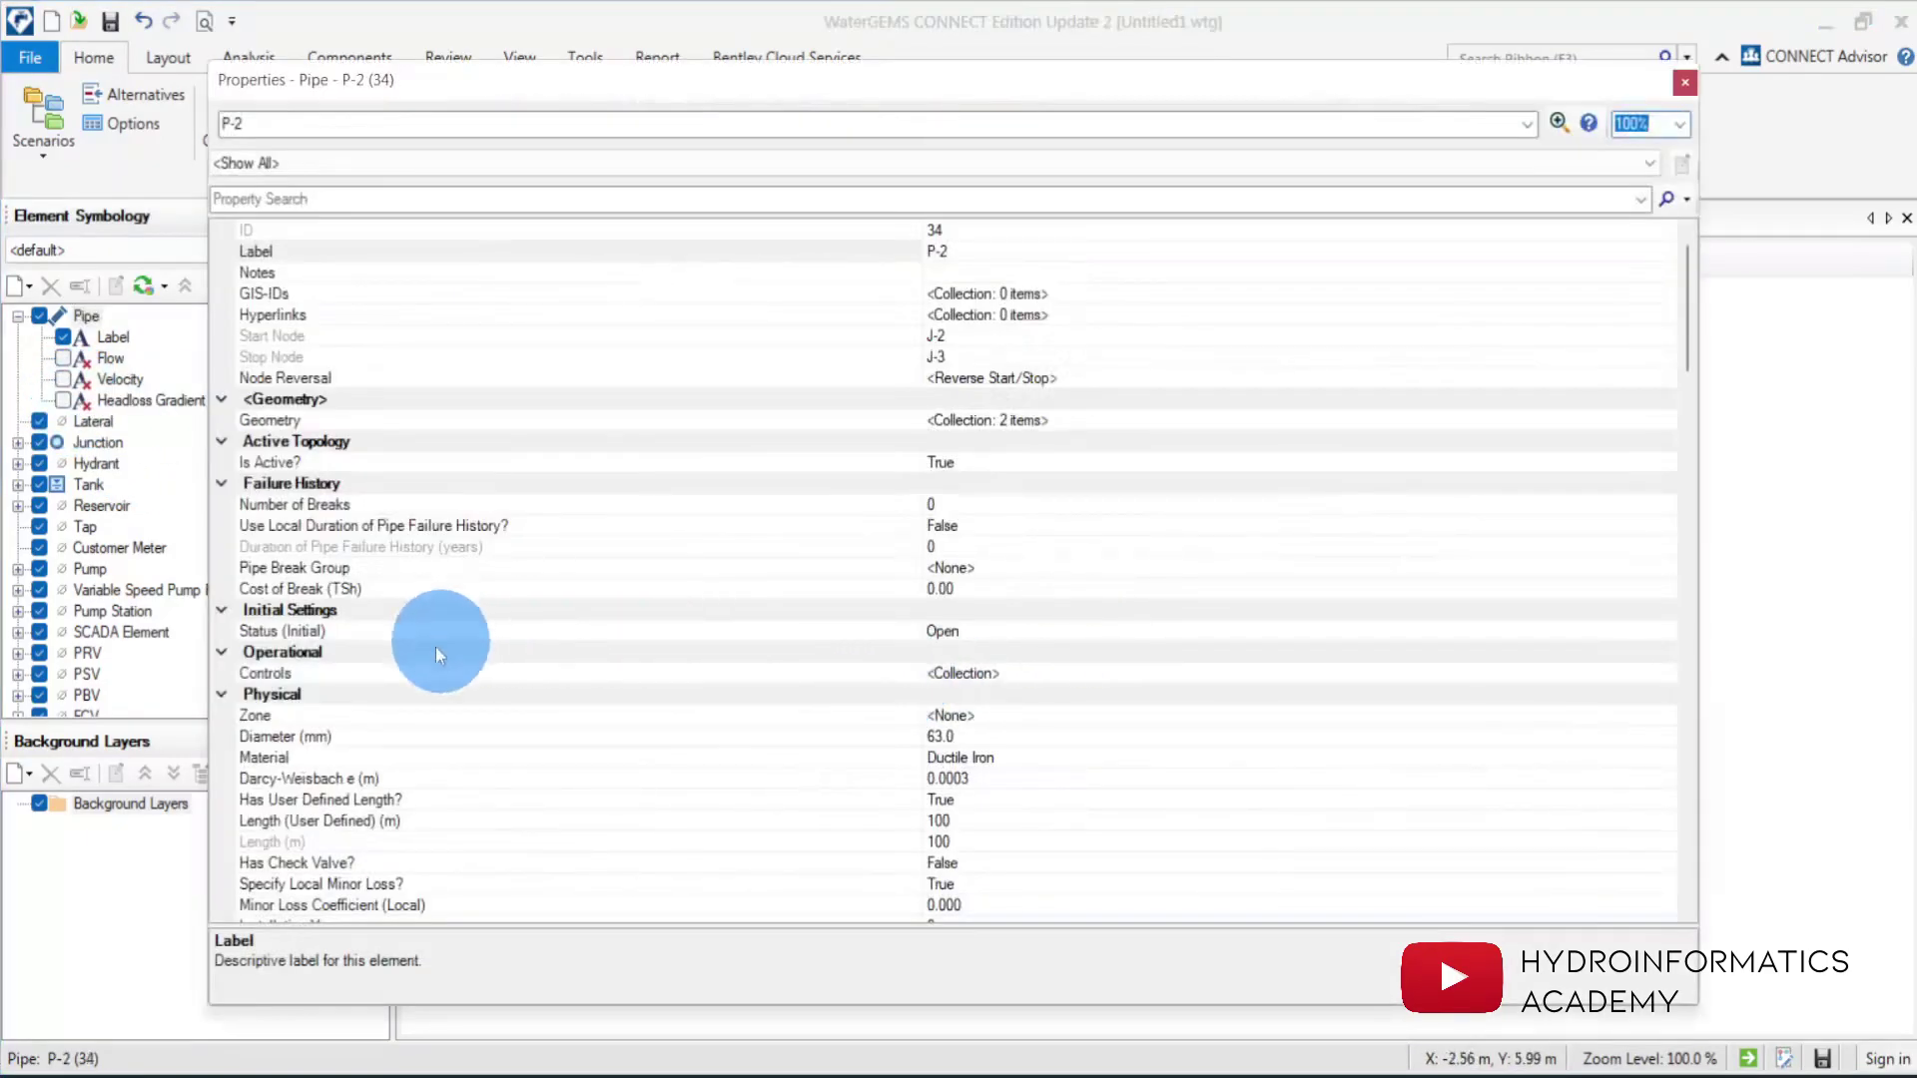
left_click(363, 756)
left_click(364, 712)
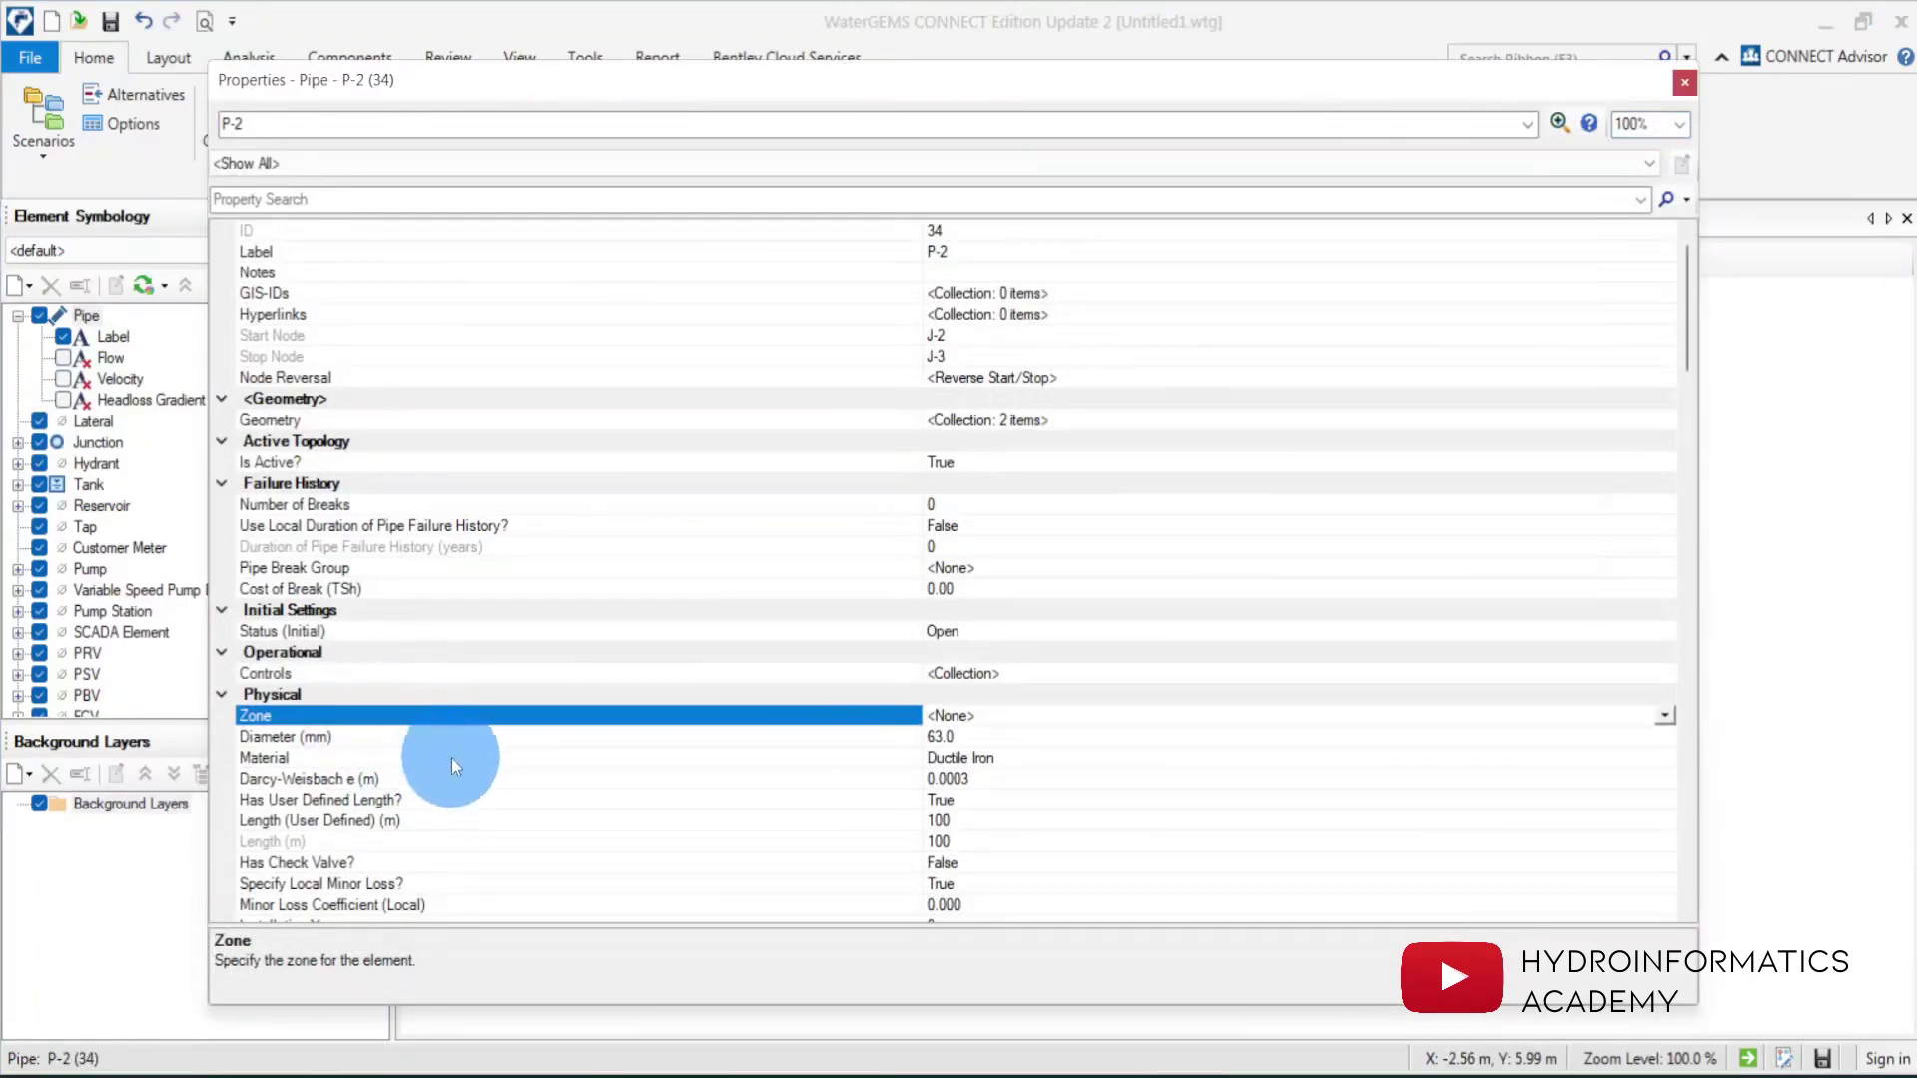
left_click(411, 739)
left_click(990, 751)
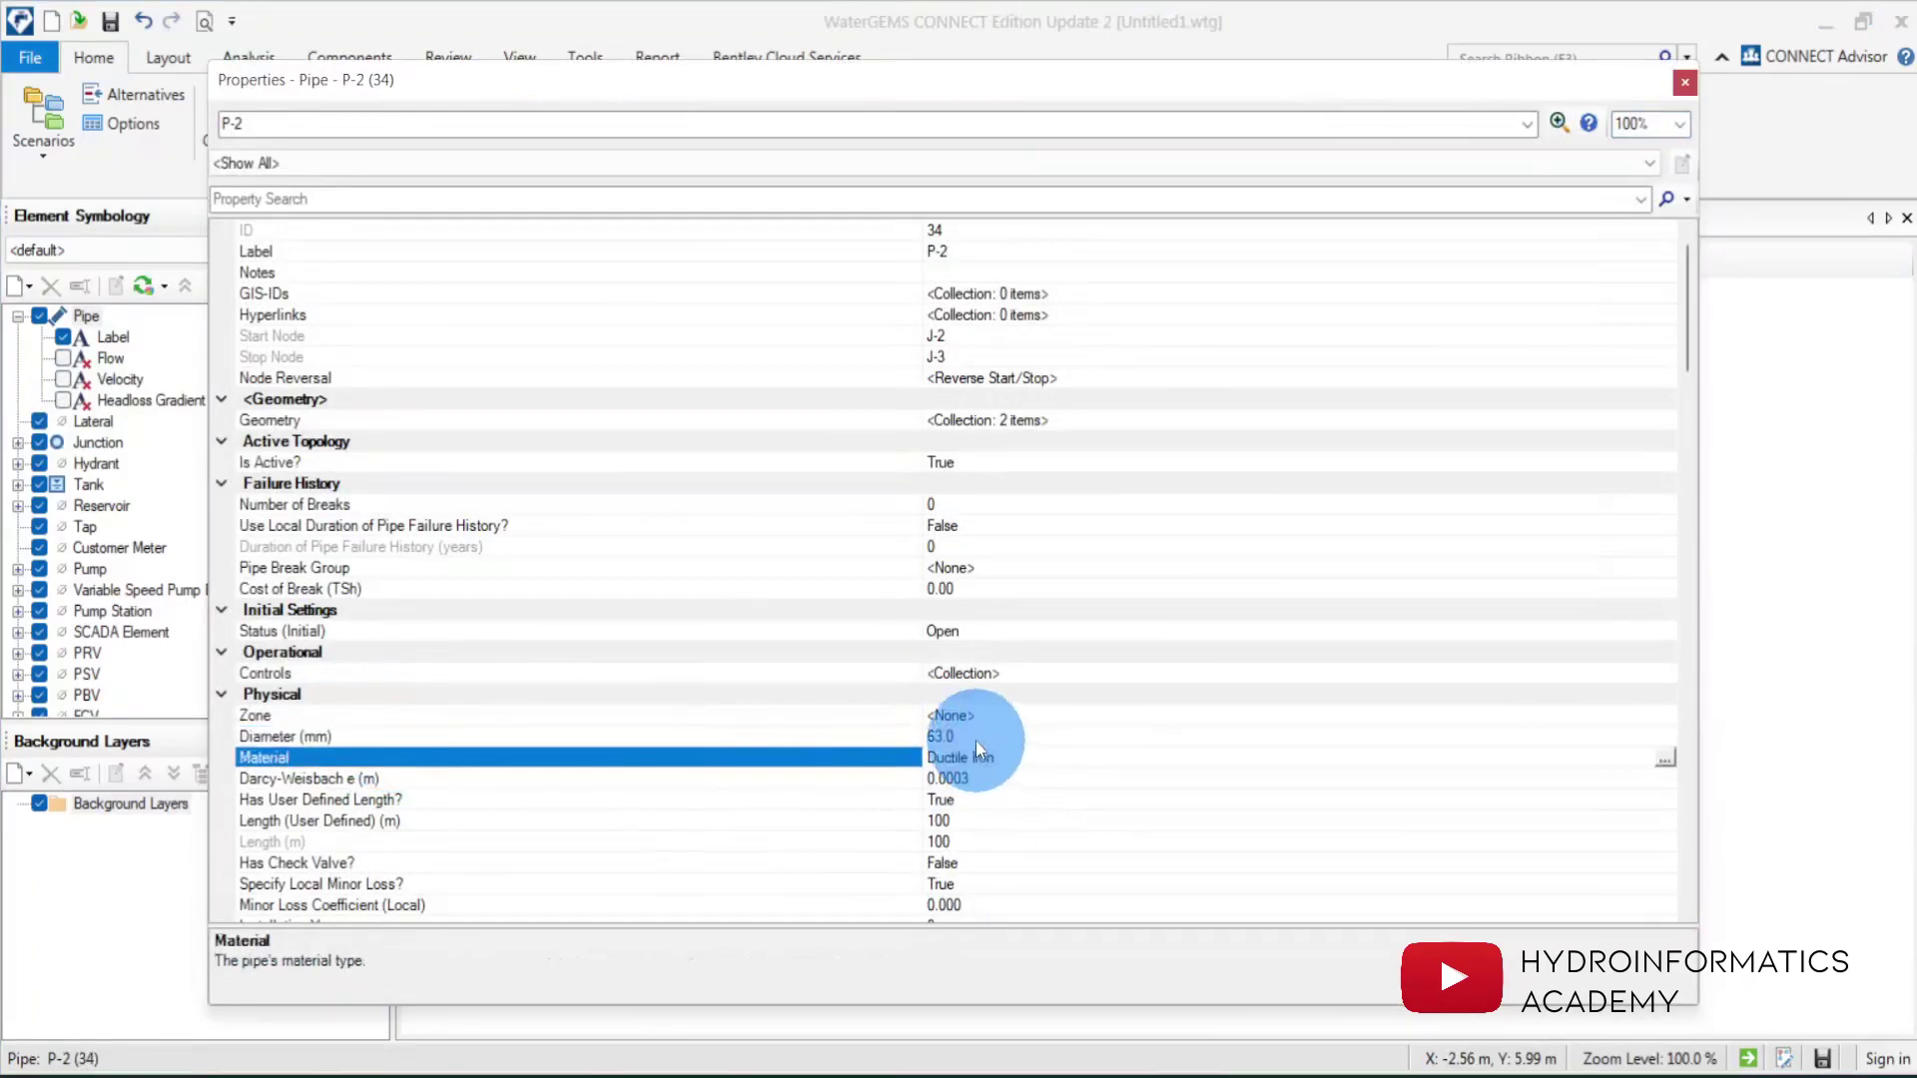
left_click(979, 736)
left_click_drag(979, 736, 885, 737)
type("75")
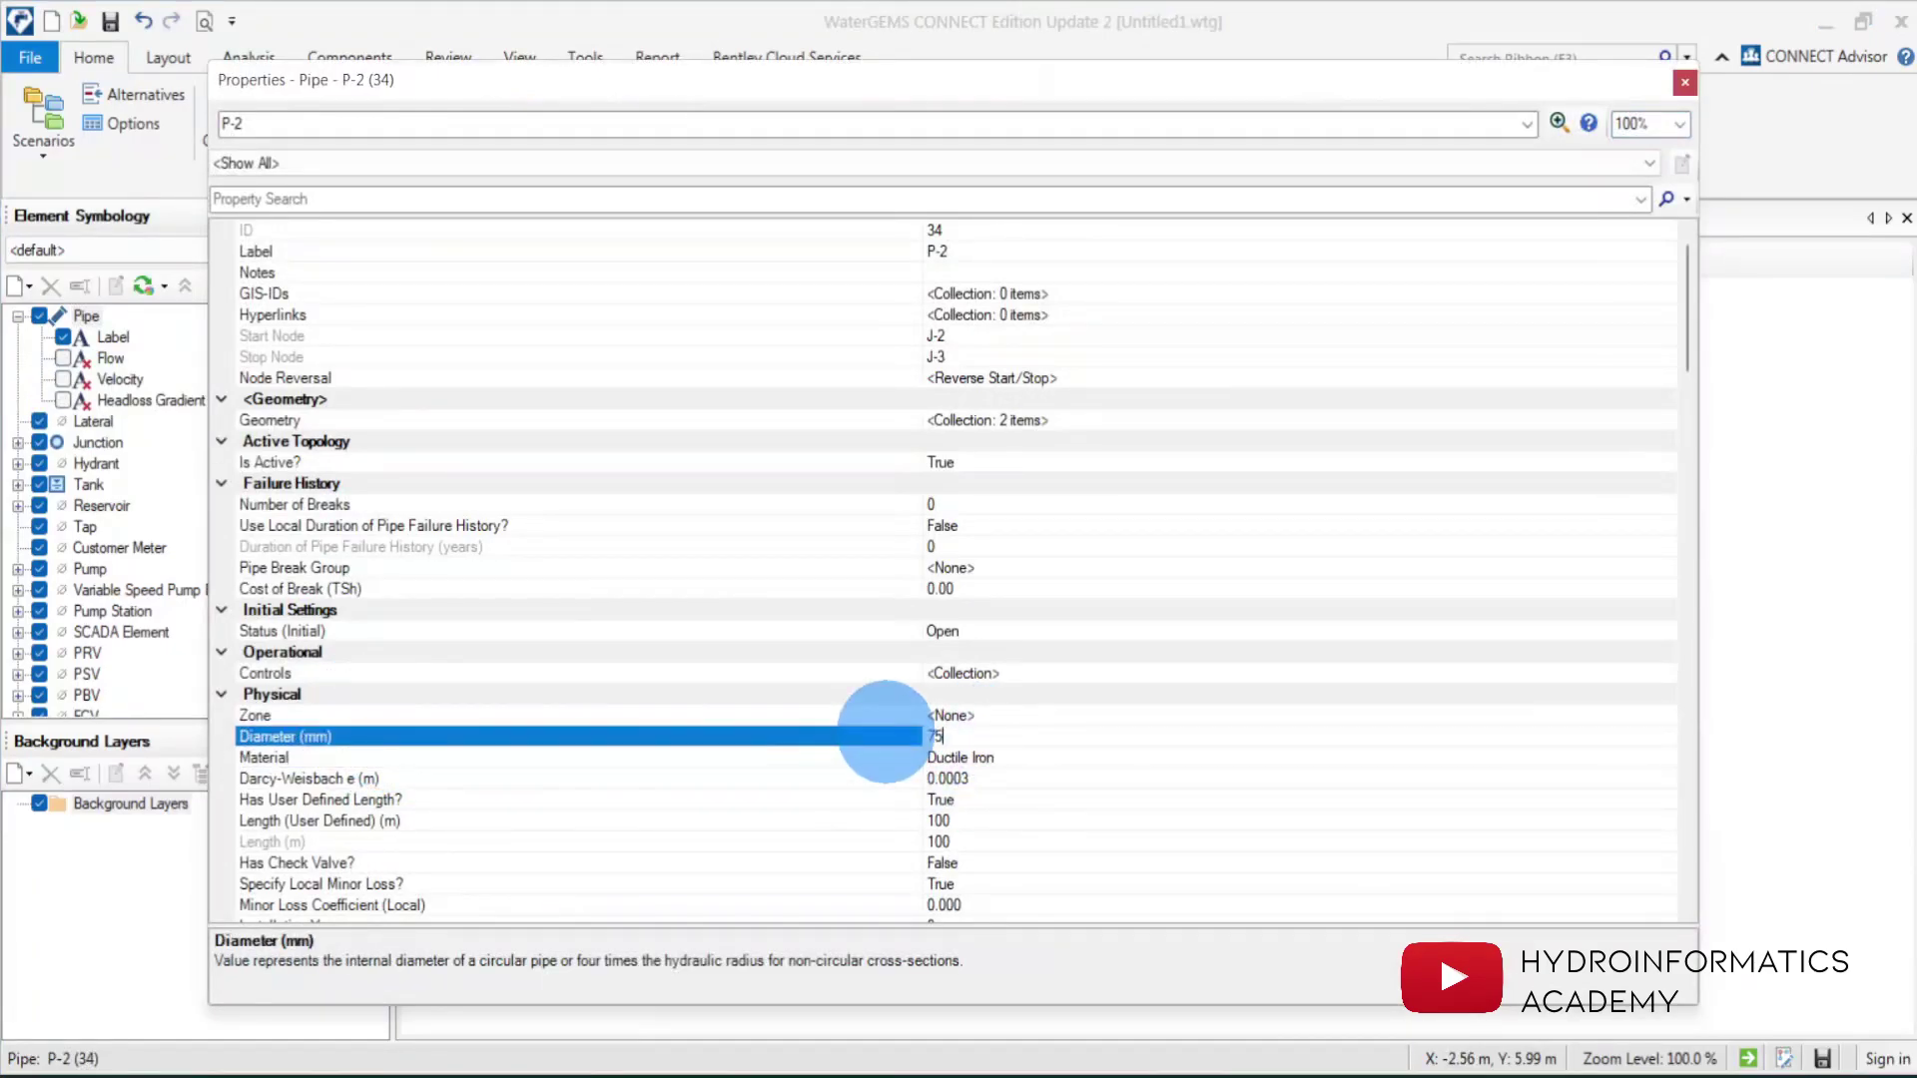
left_click(1477, 739)
left_click(1684, 82)
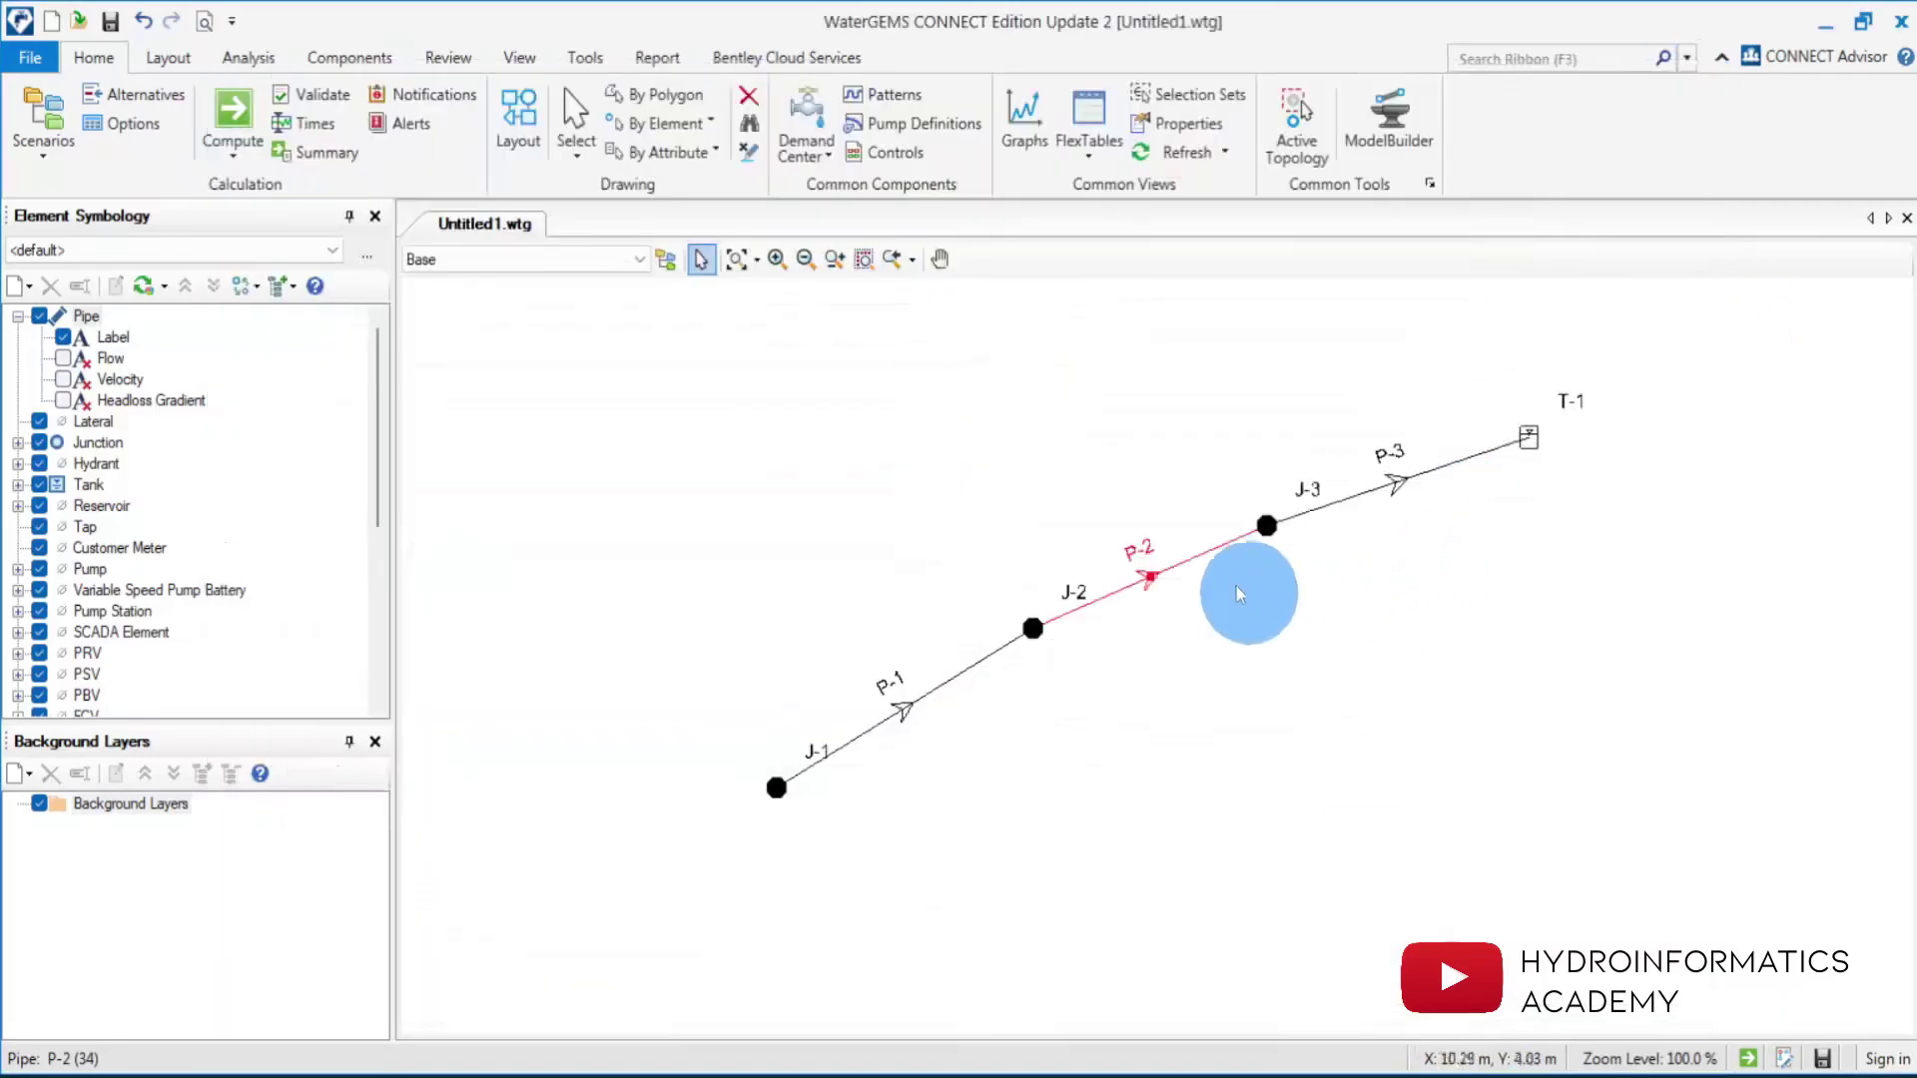
Set the diameter of pipe P-3 to 75 mm in its properties.
double_click(1344, 508)
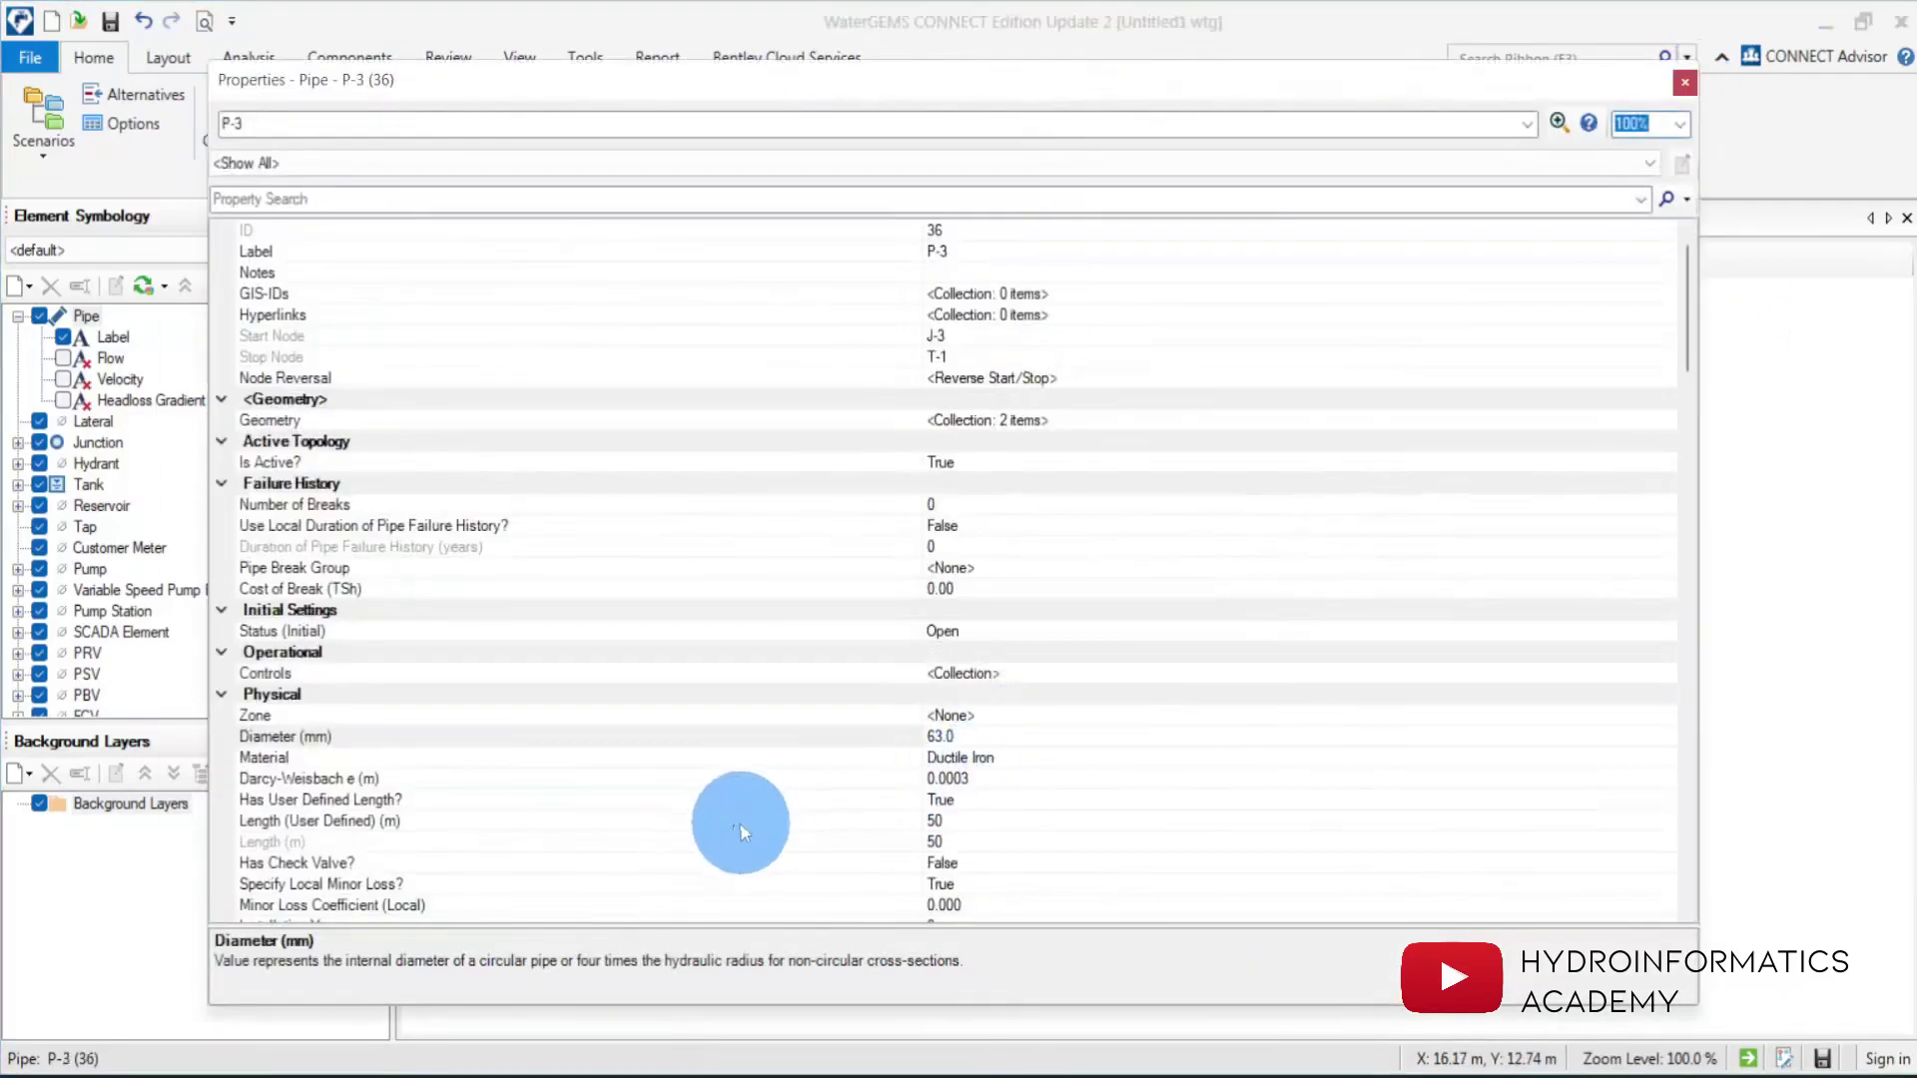
scroll(358, 733, "down", 4)
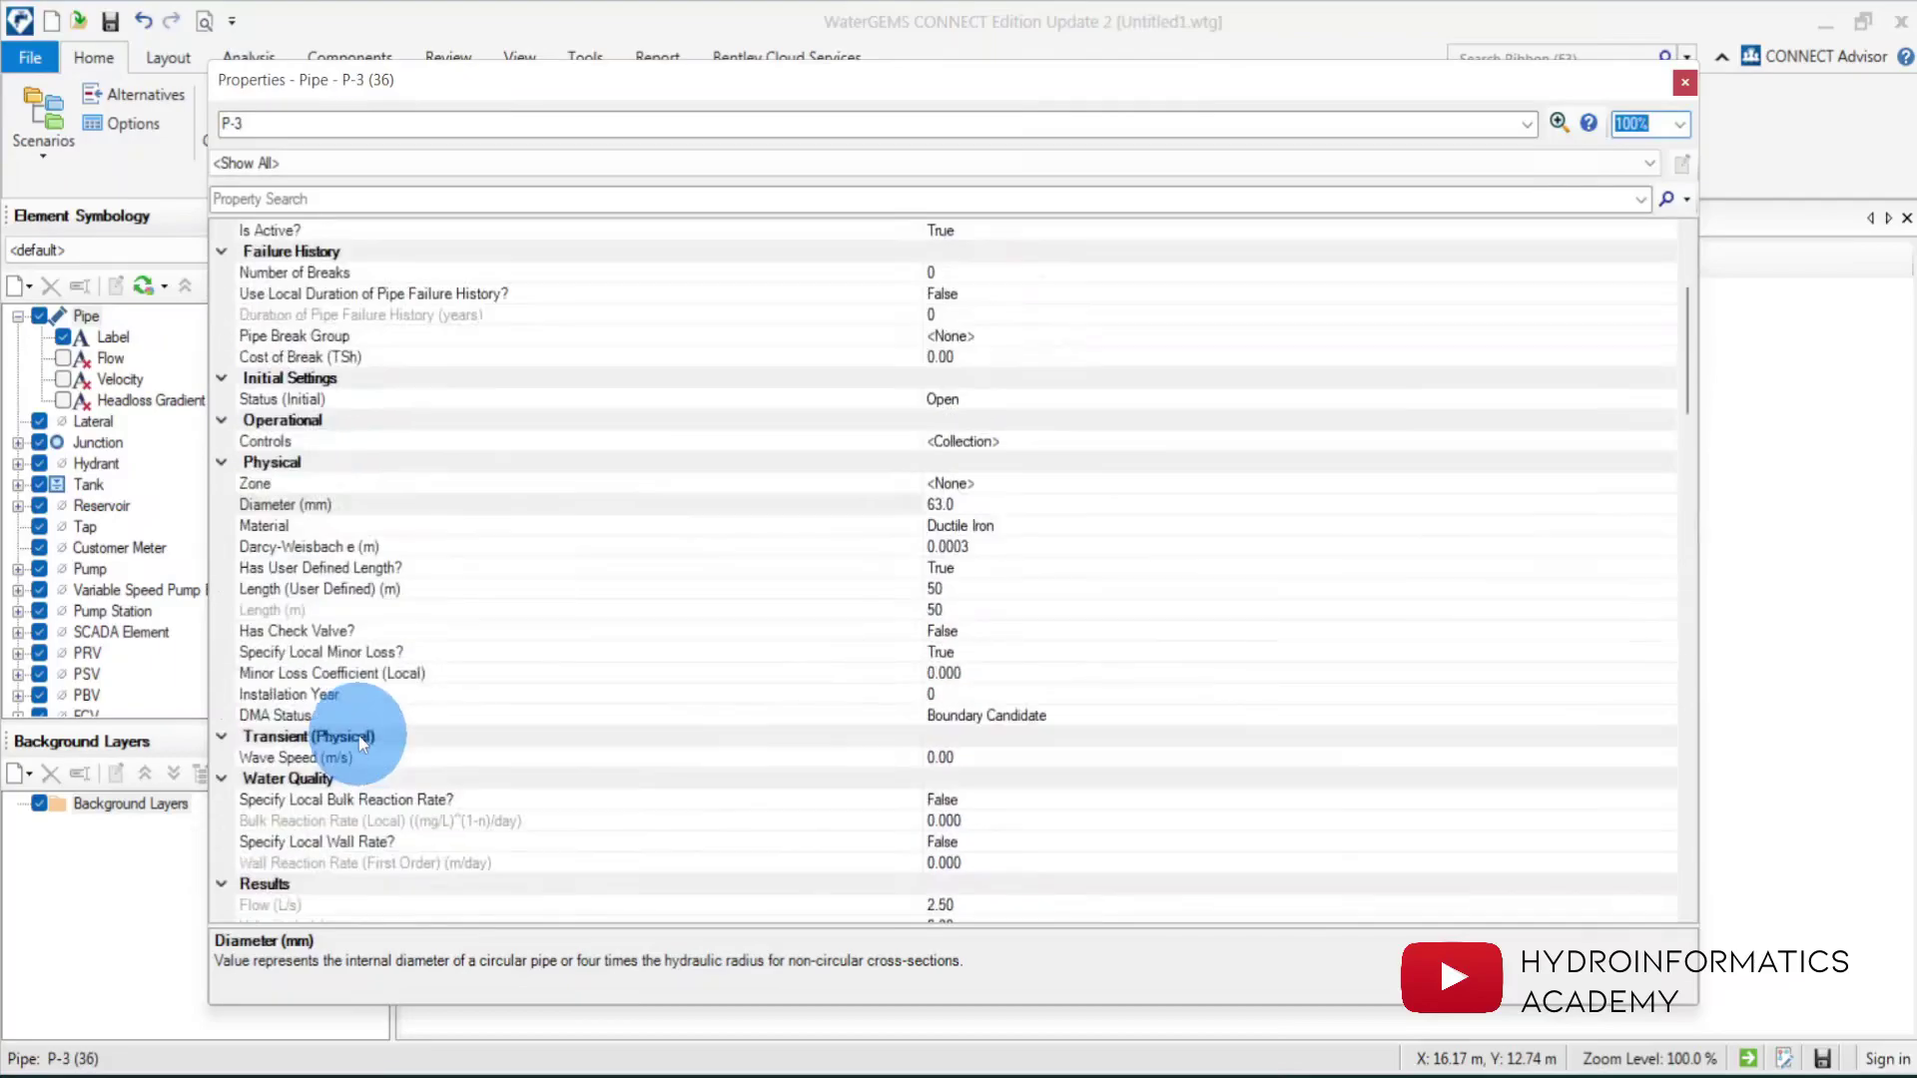
left_click(321, 504)
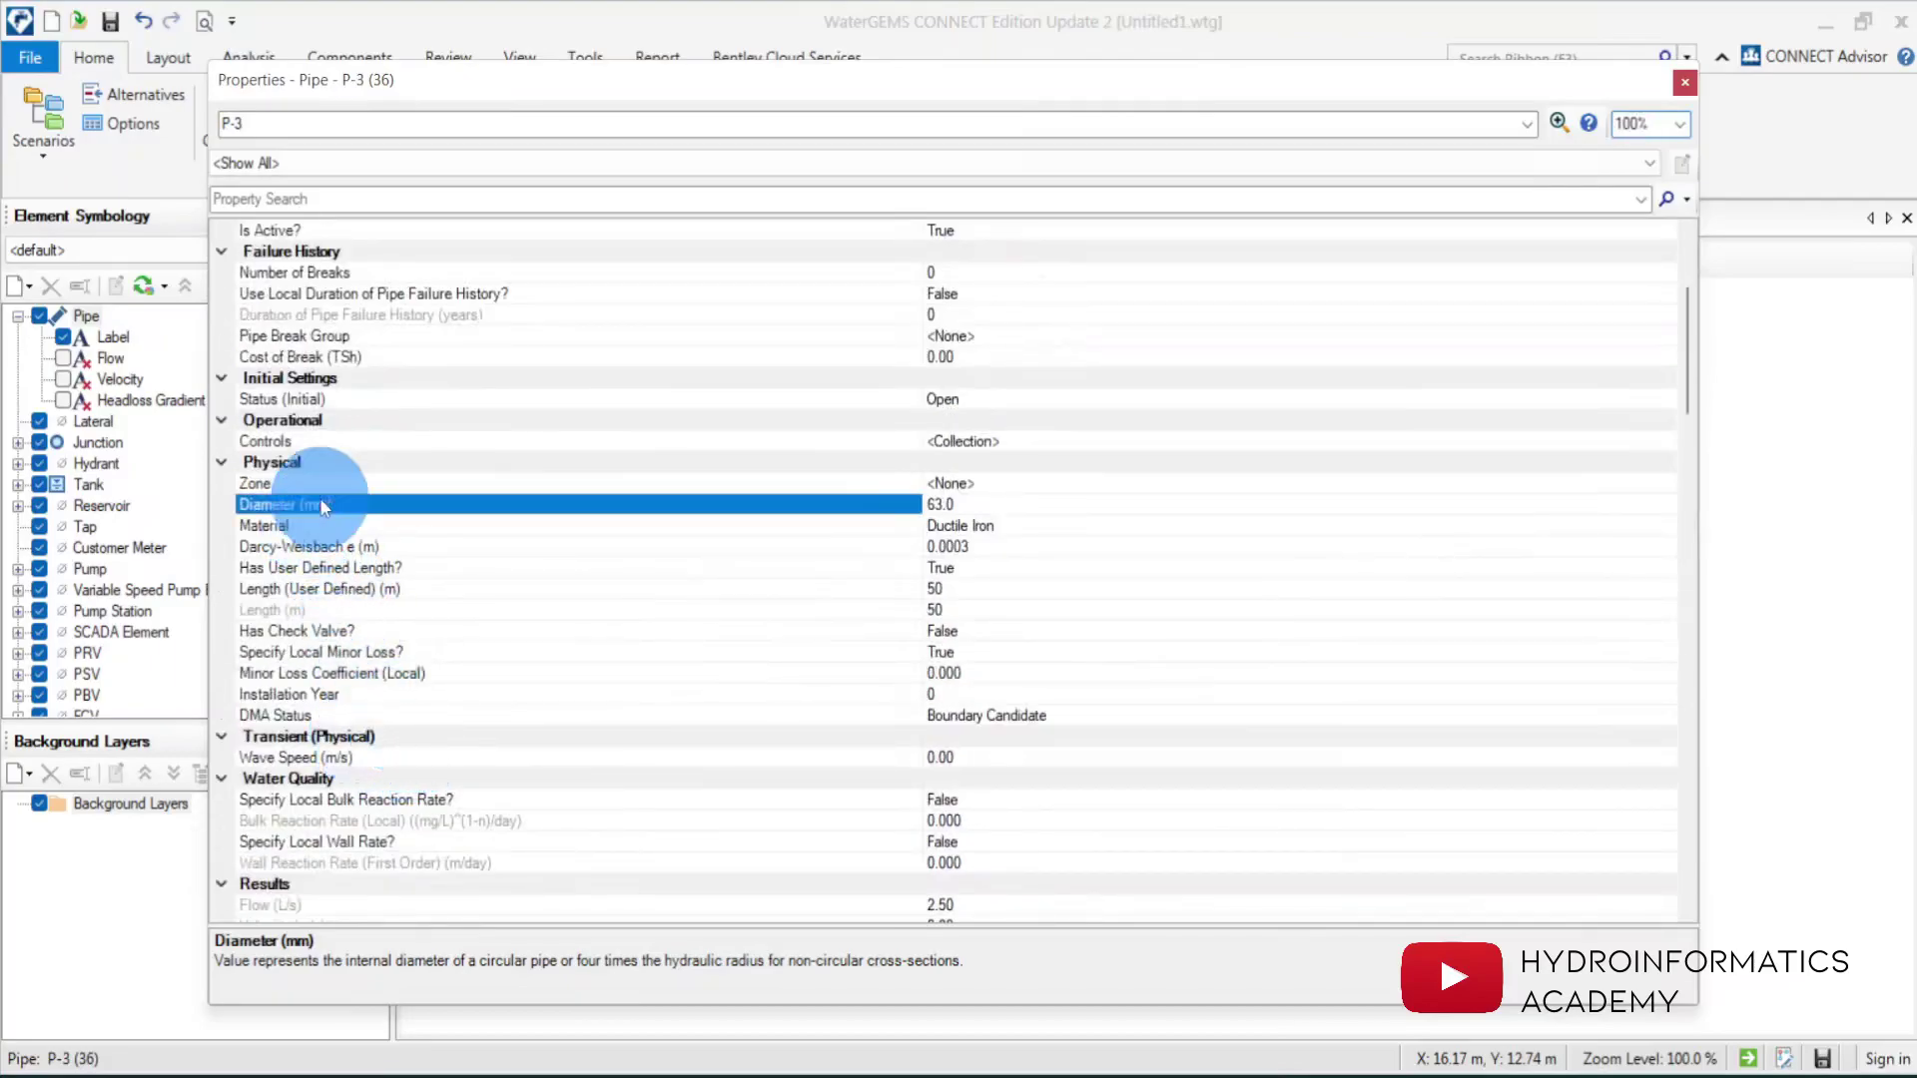
left_click(910, 504)
type("75")
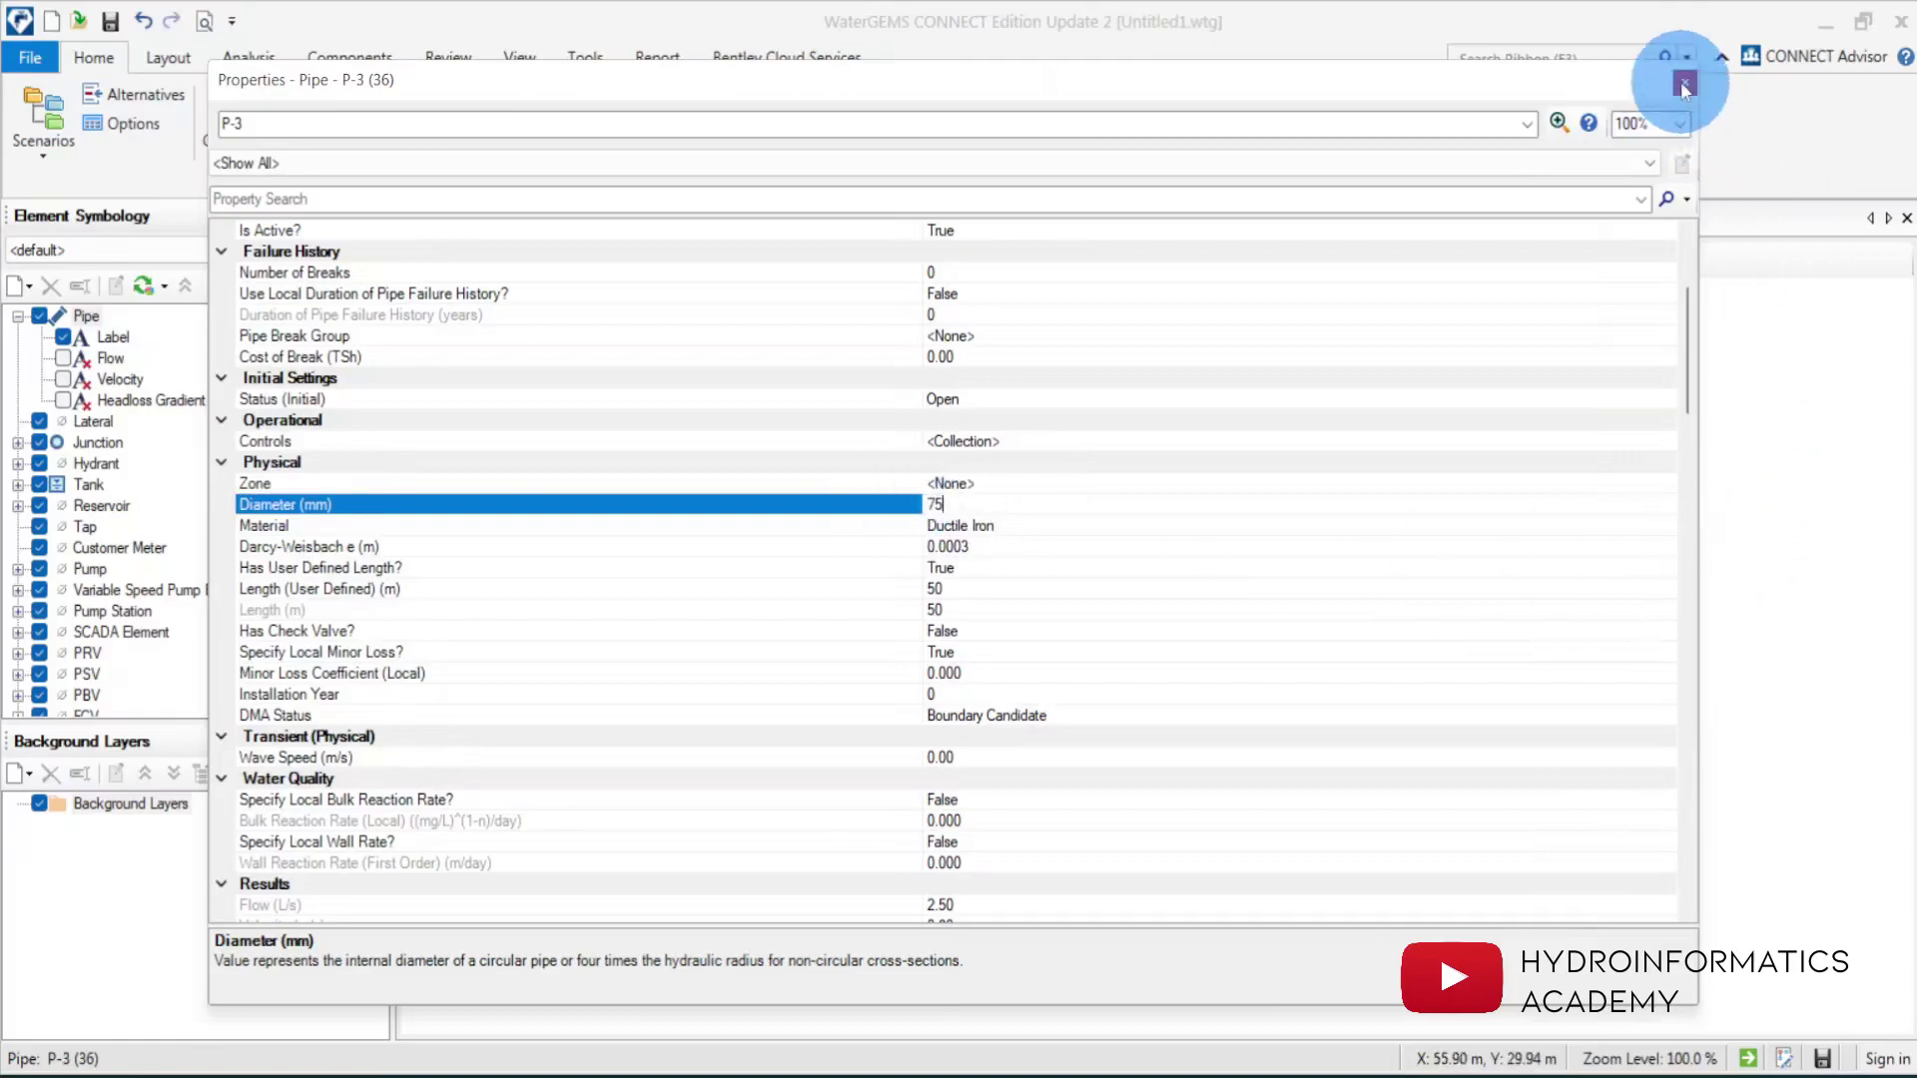
Close the pipe properties and recompute the model with the updated diameters, dismissing the calculation summary.
left_click(1685, 82)
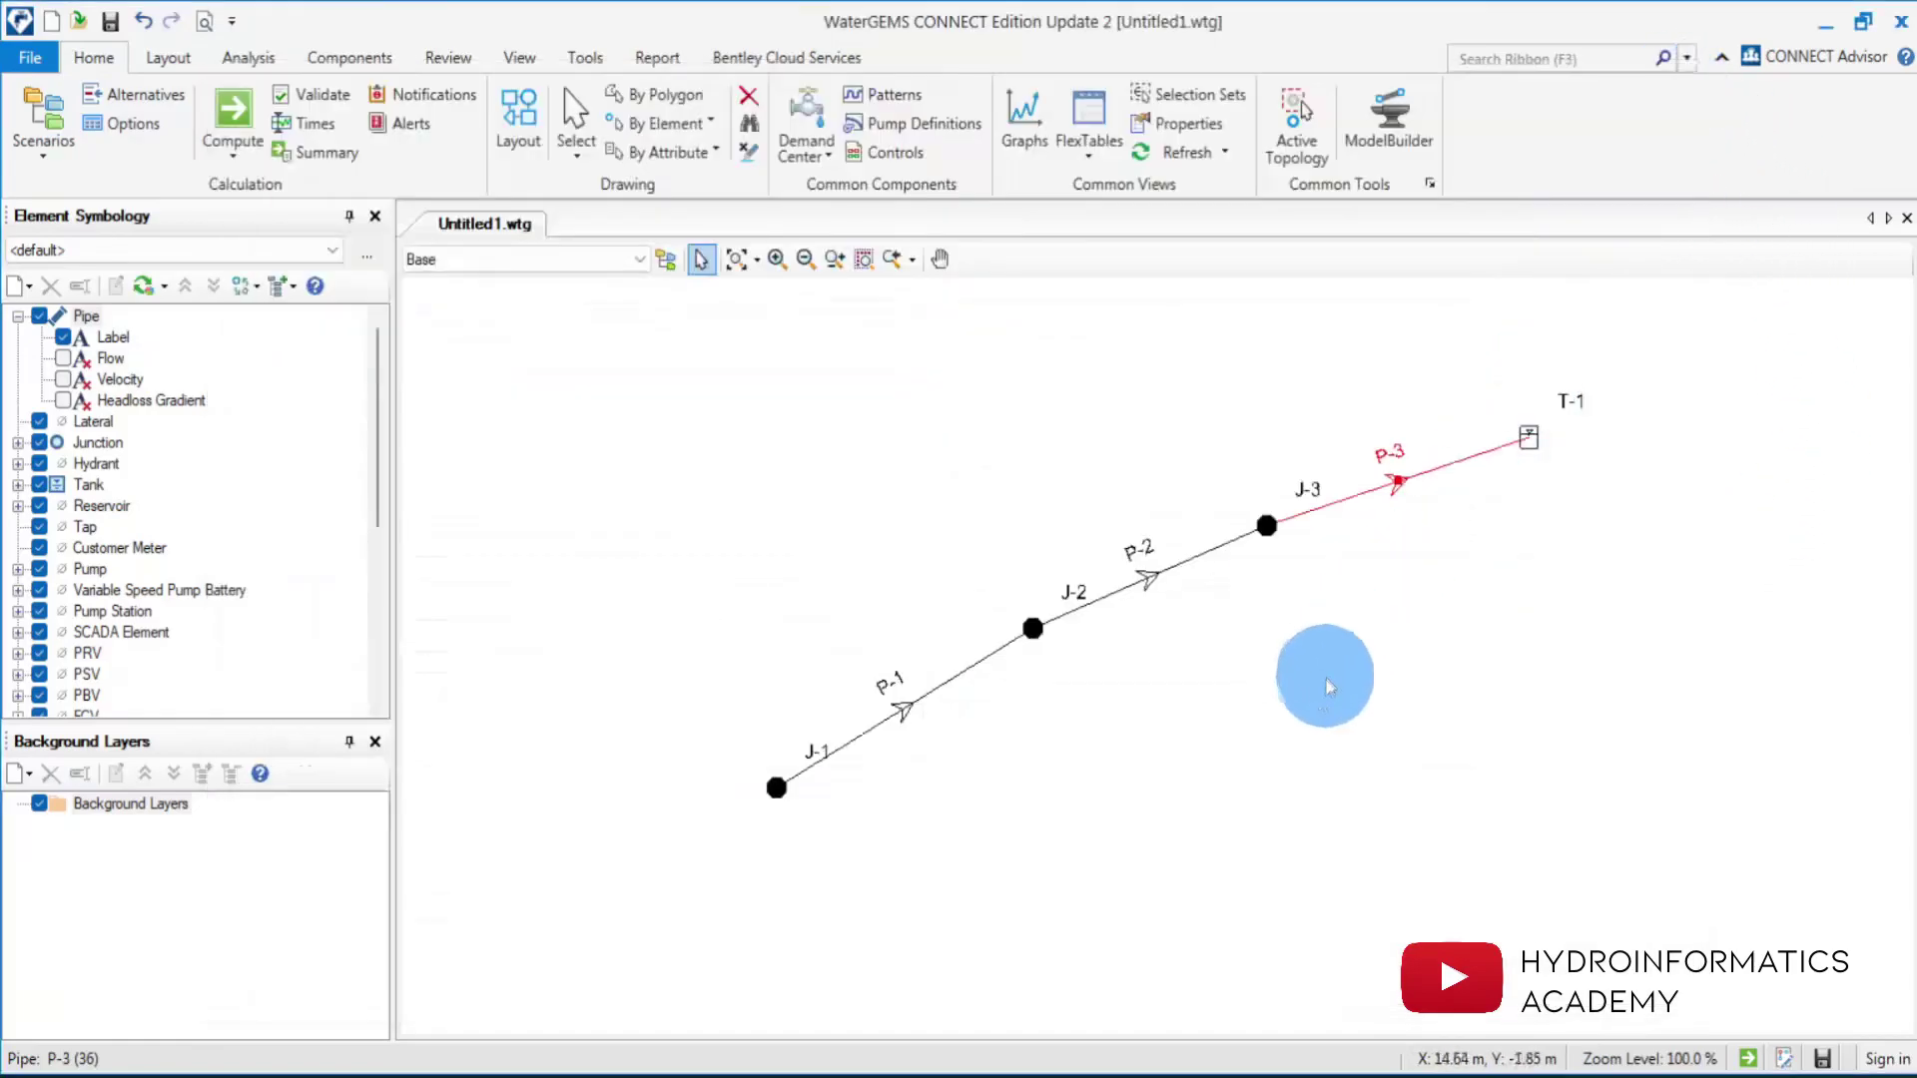
left_click_drag(1322, 683, 1194, 707)
left_click(226, 109)
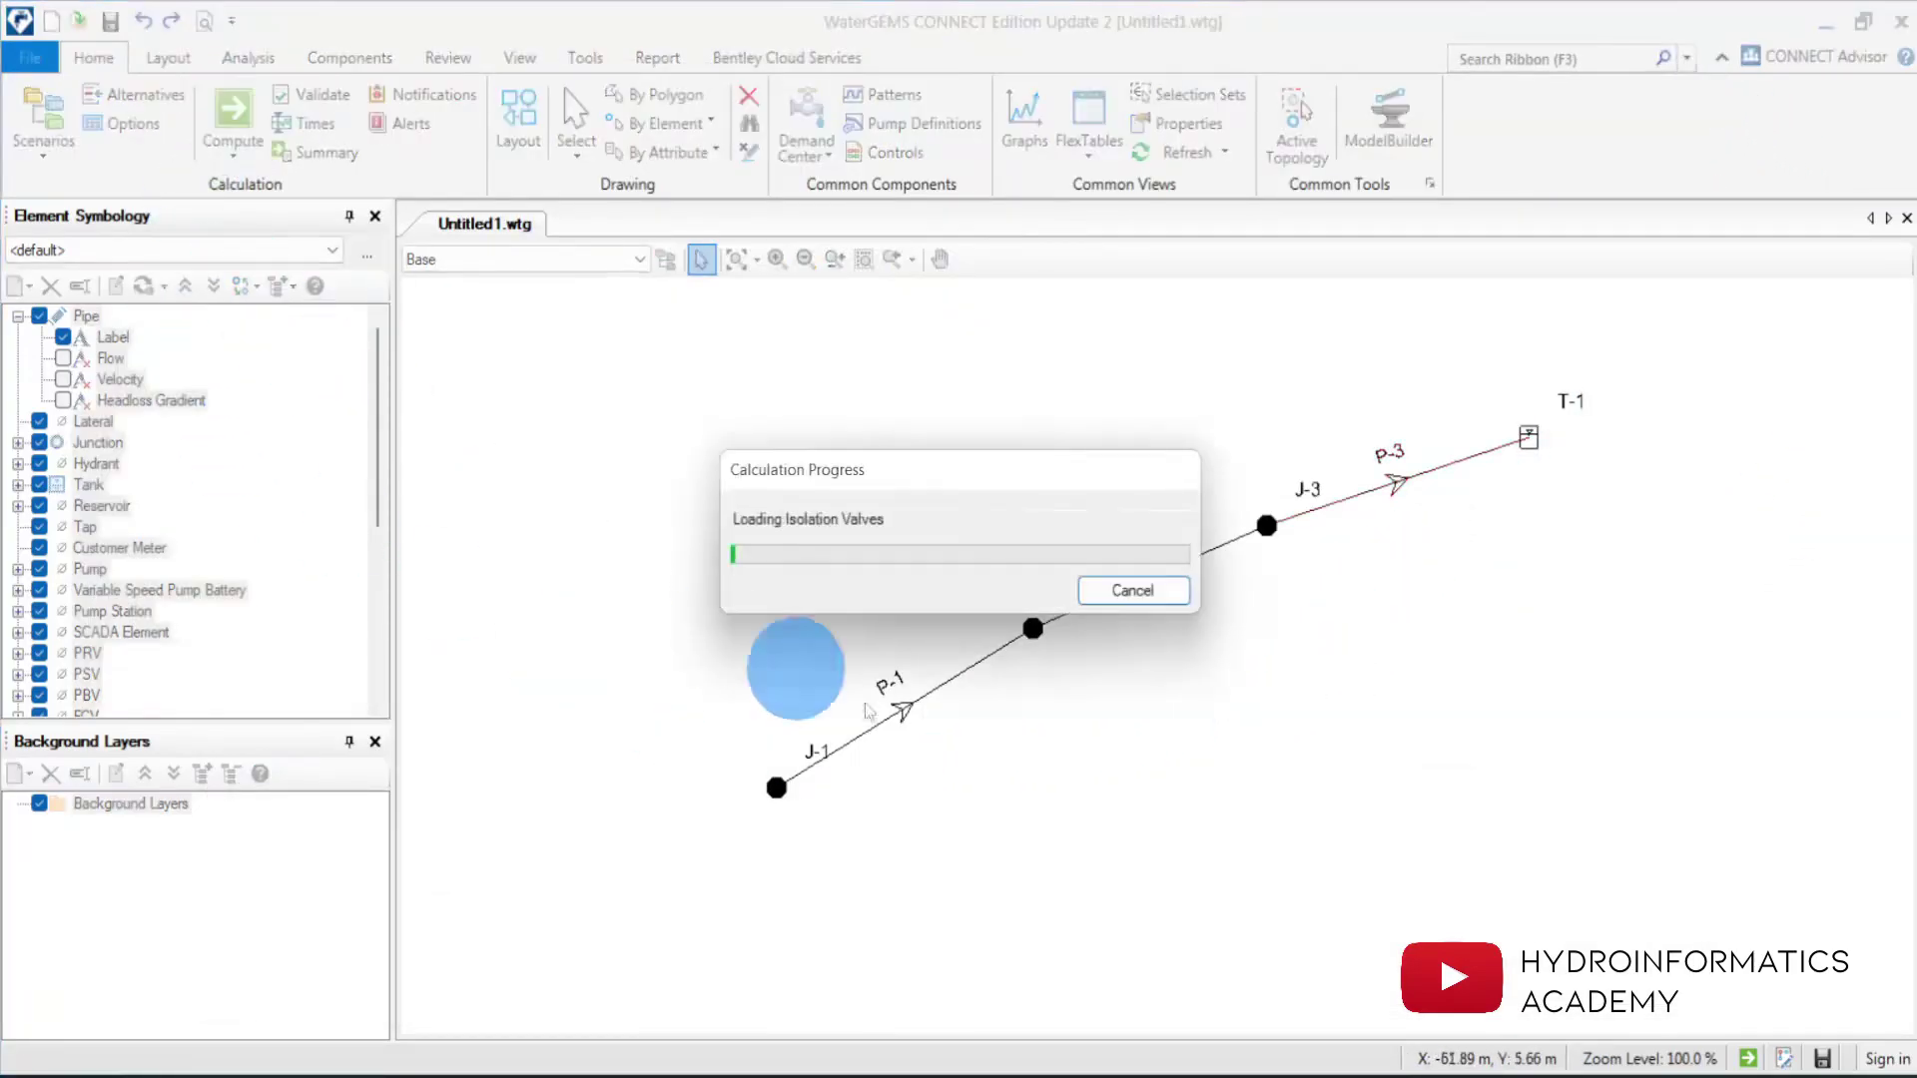
left_click(1266, 215)
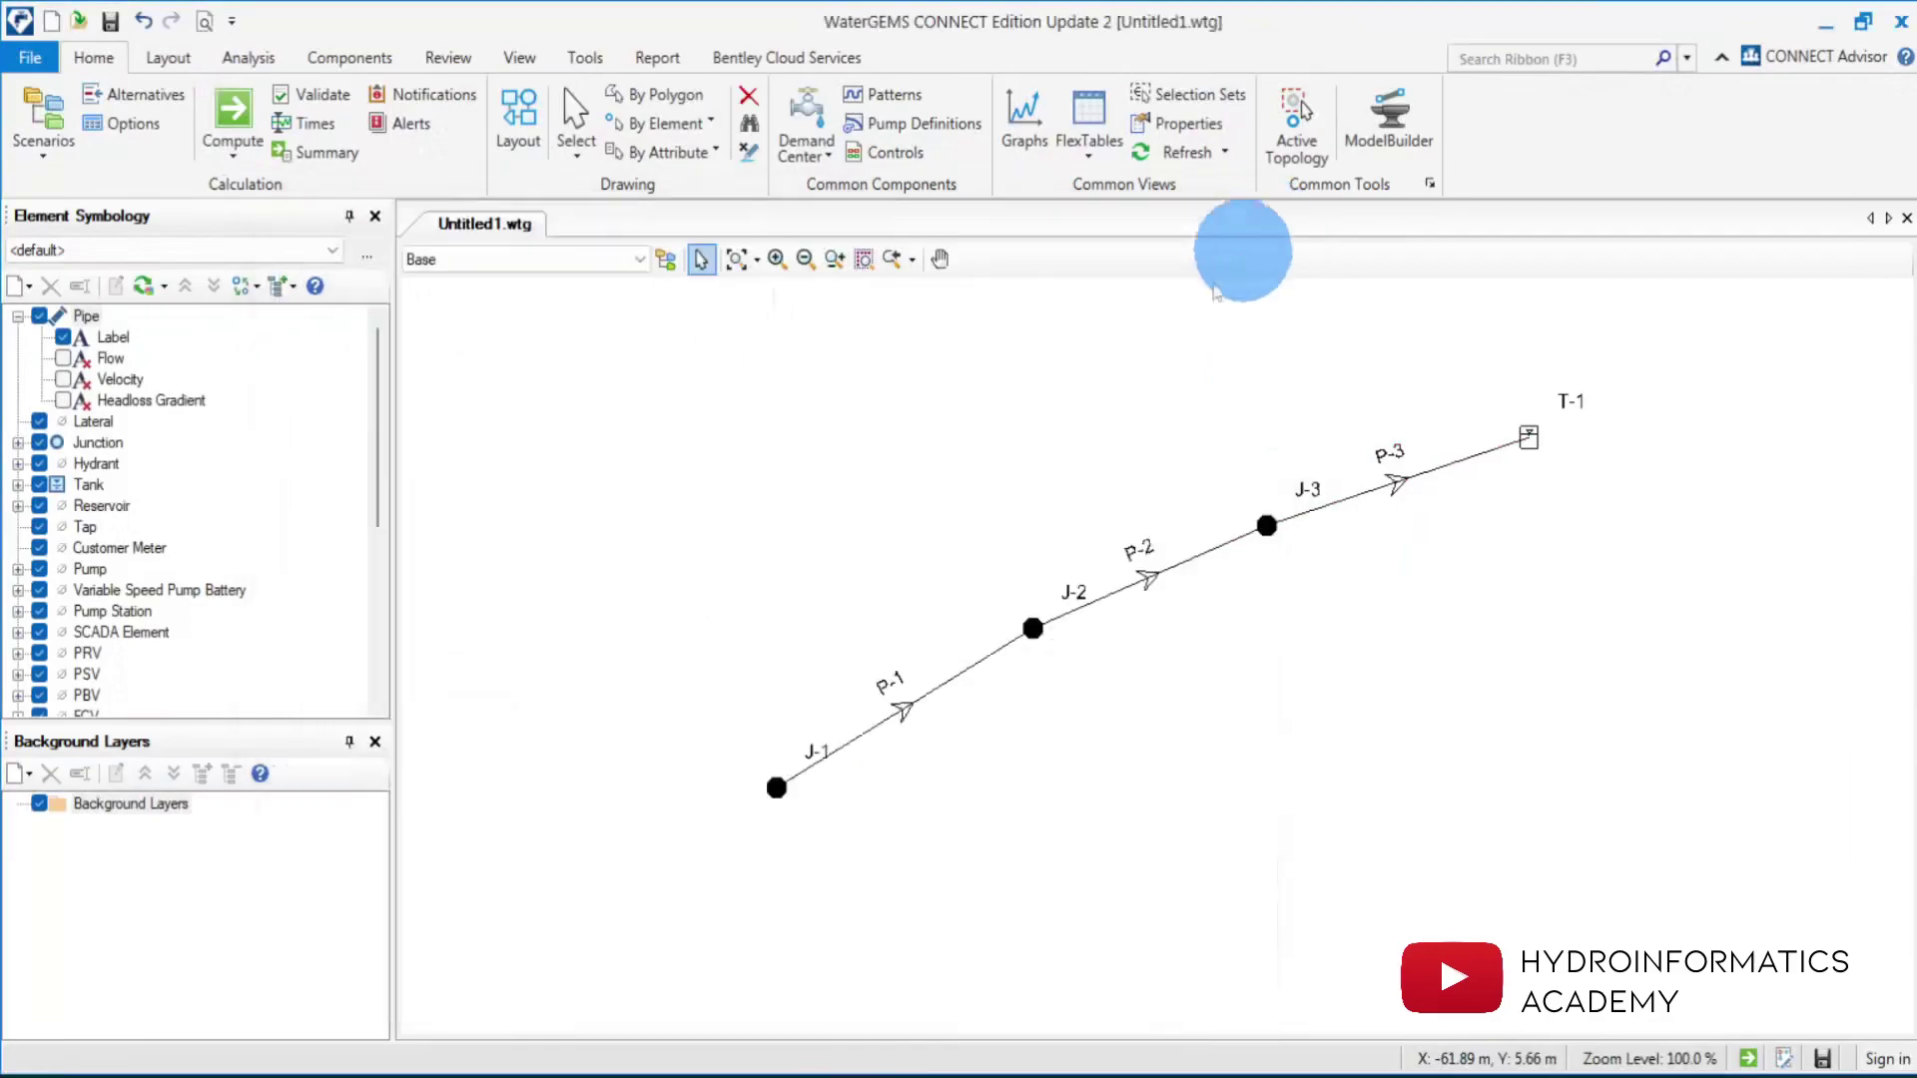
Check the pipes' flow, velocity and headloss gradient annotations, and hide all three again.
left_click(63, 357)
left_click(63, 378)
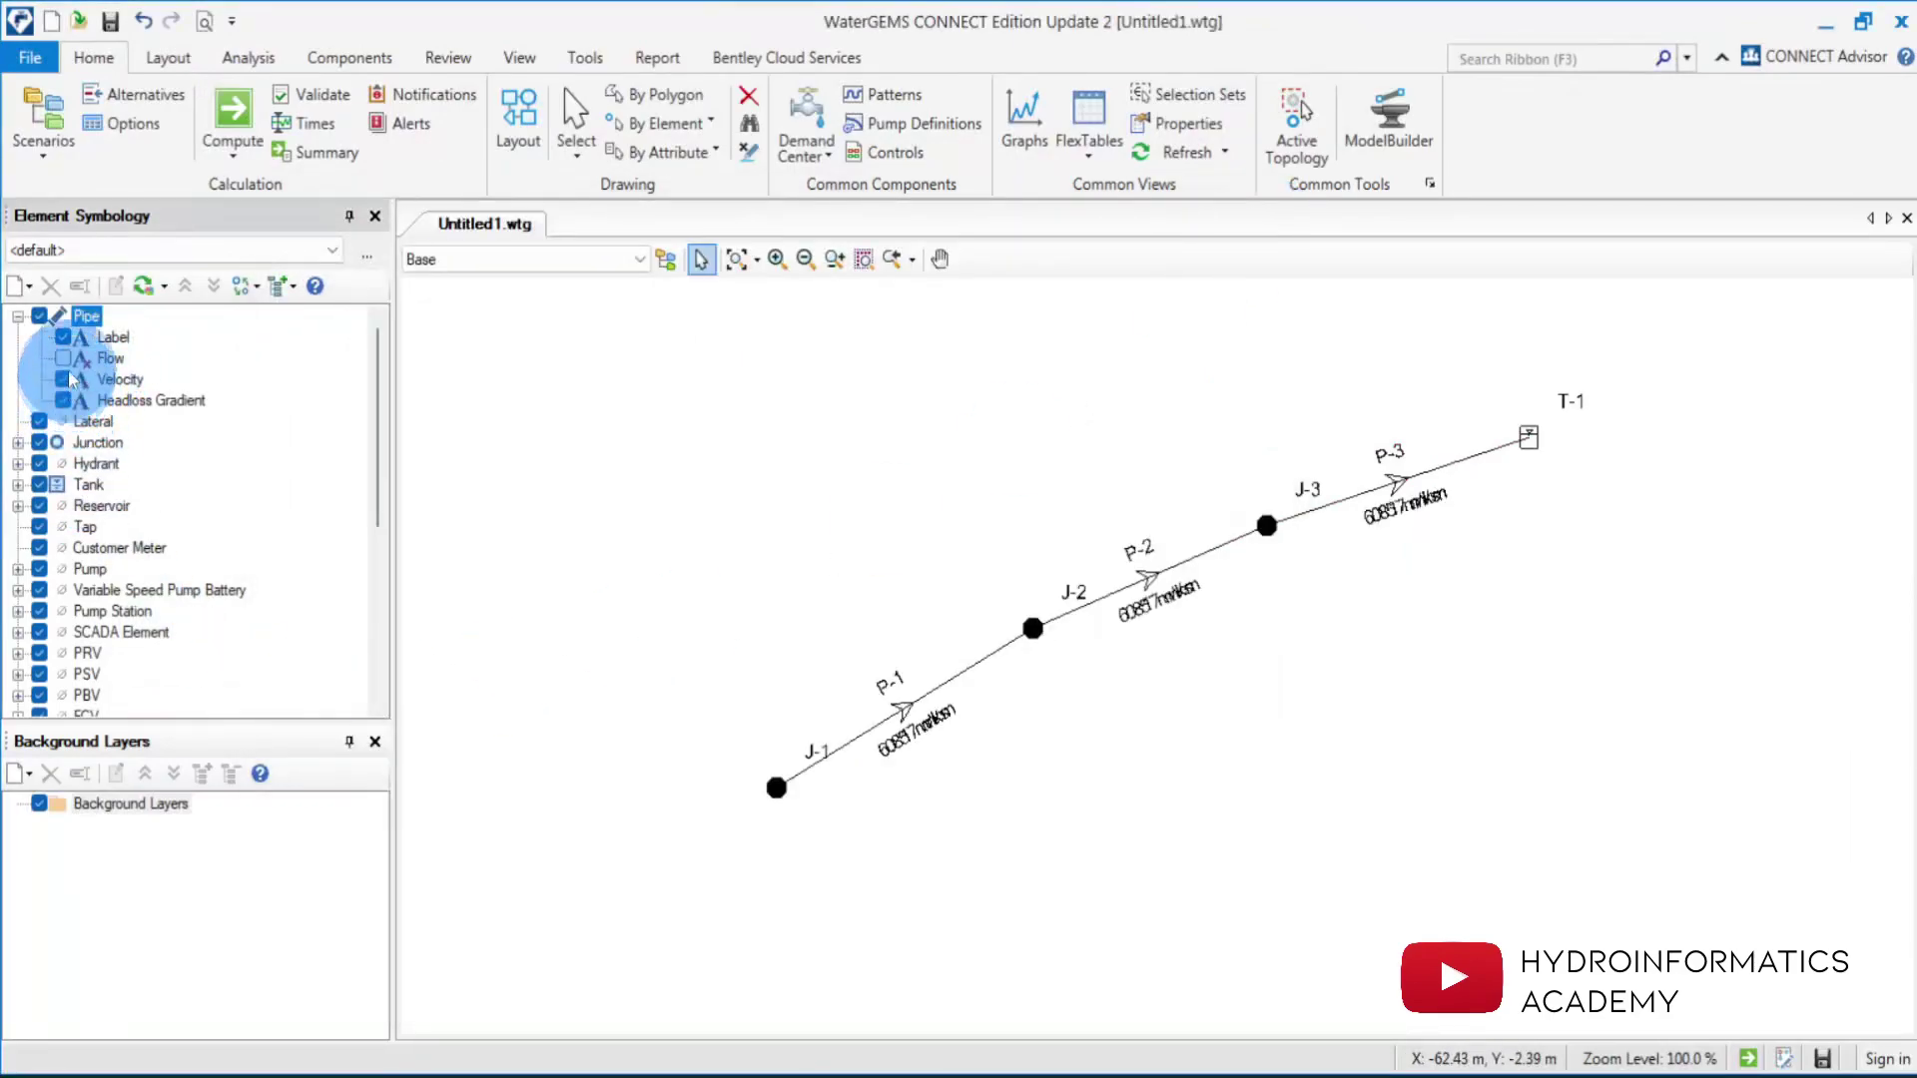
left_click(63, 400)
left_click(63, 399)
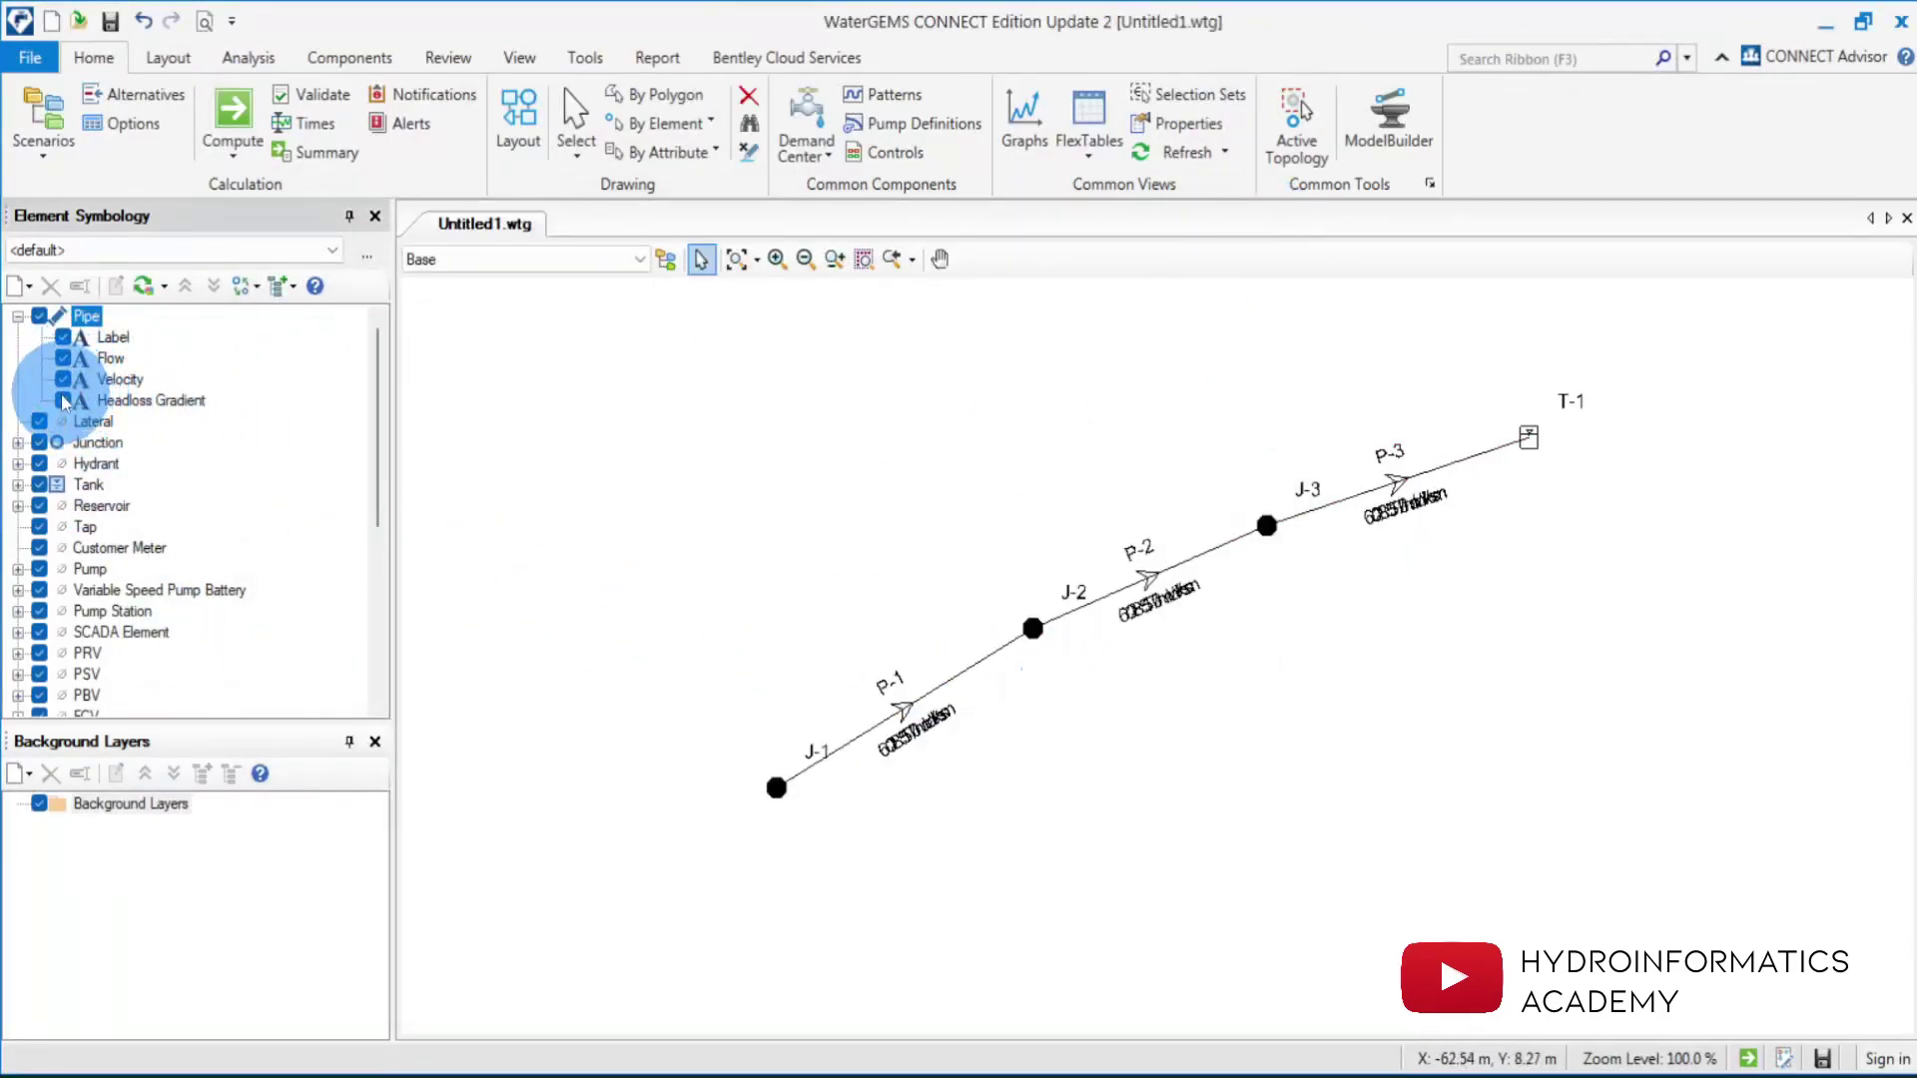
left_click(63, 358)
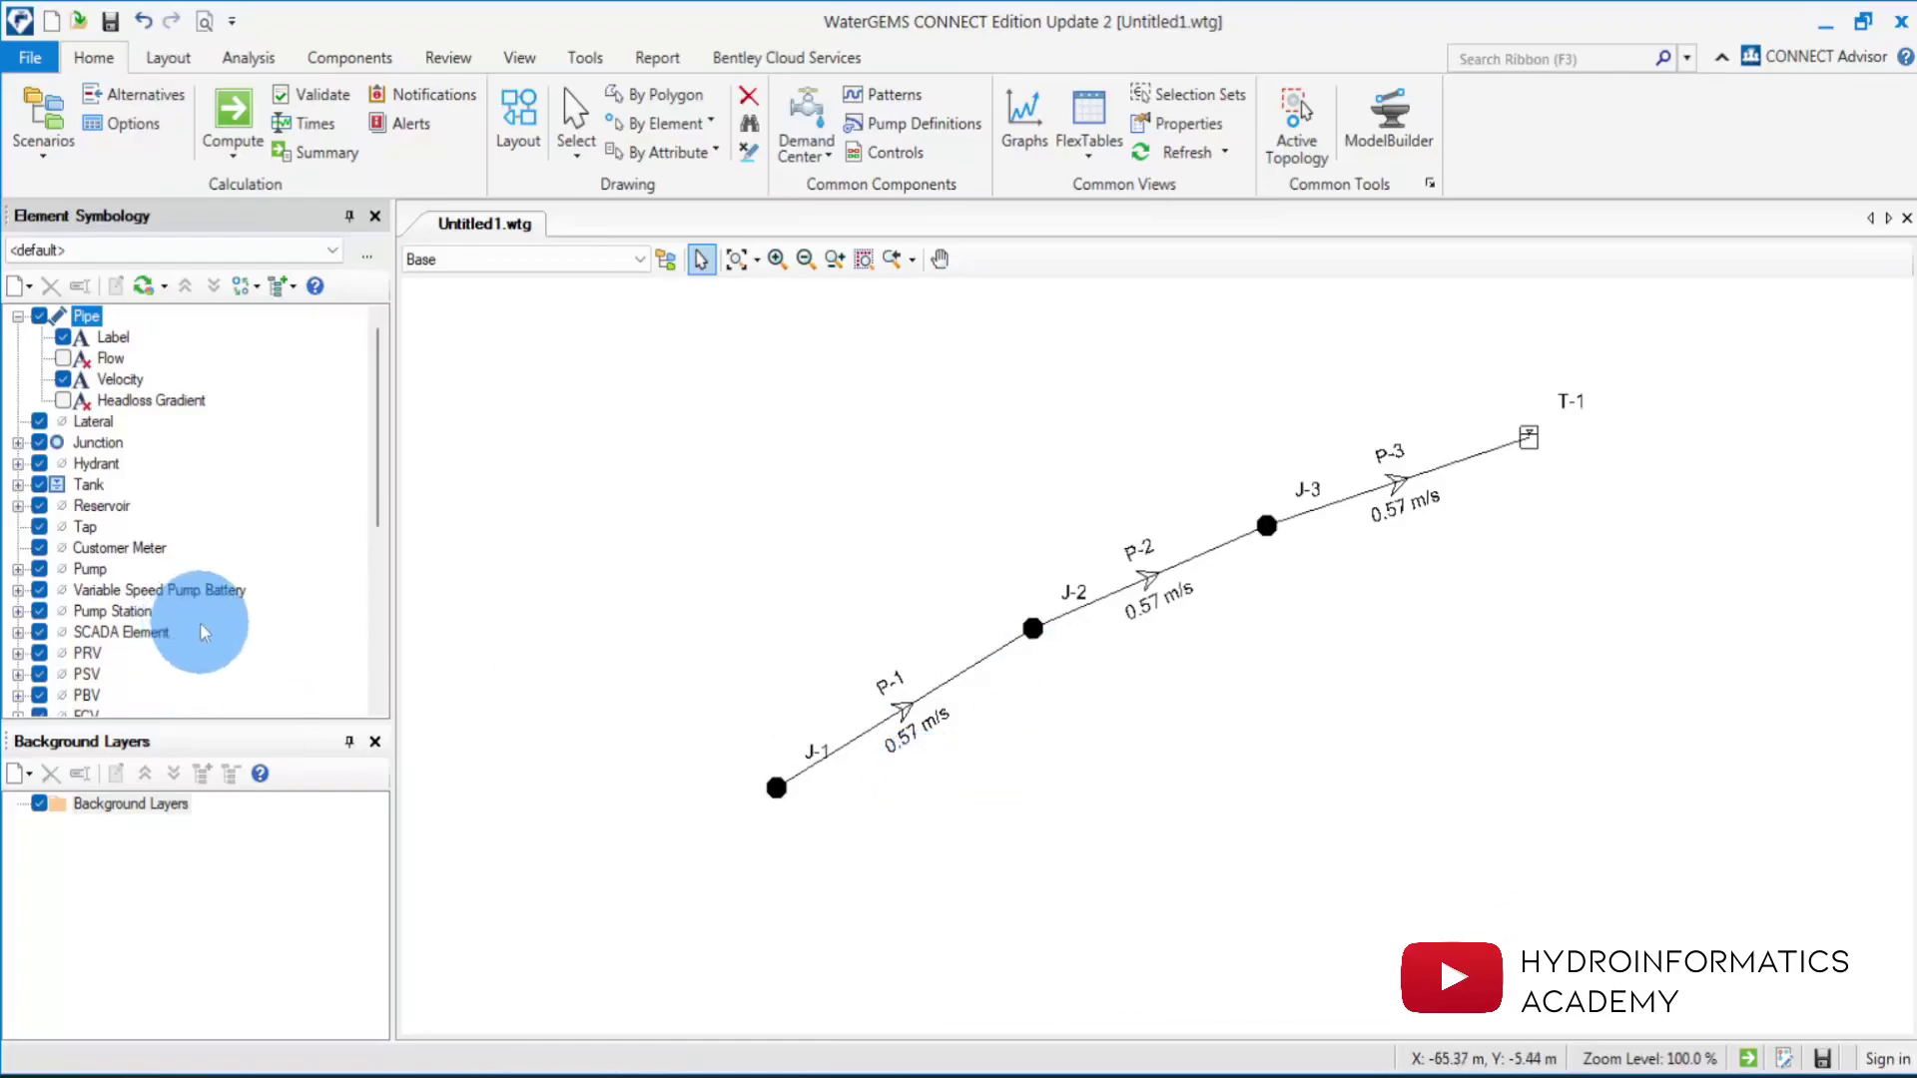
left_click(63, 379)
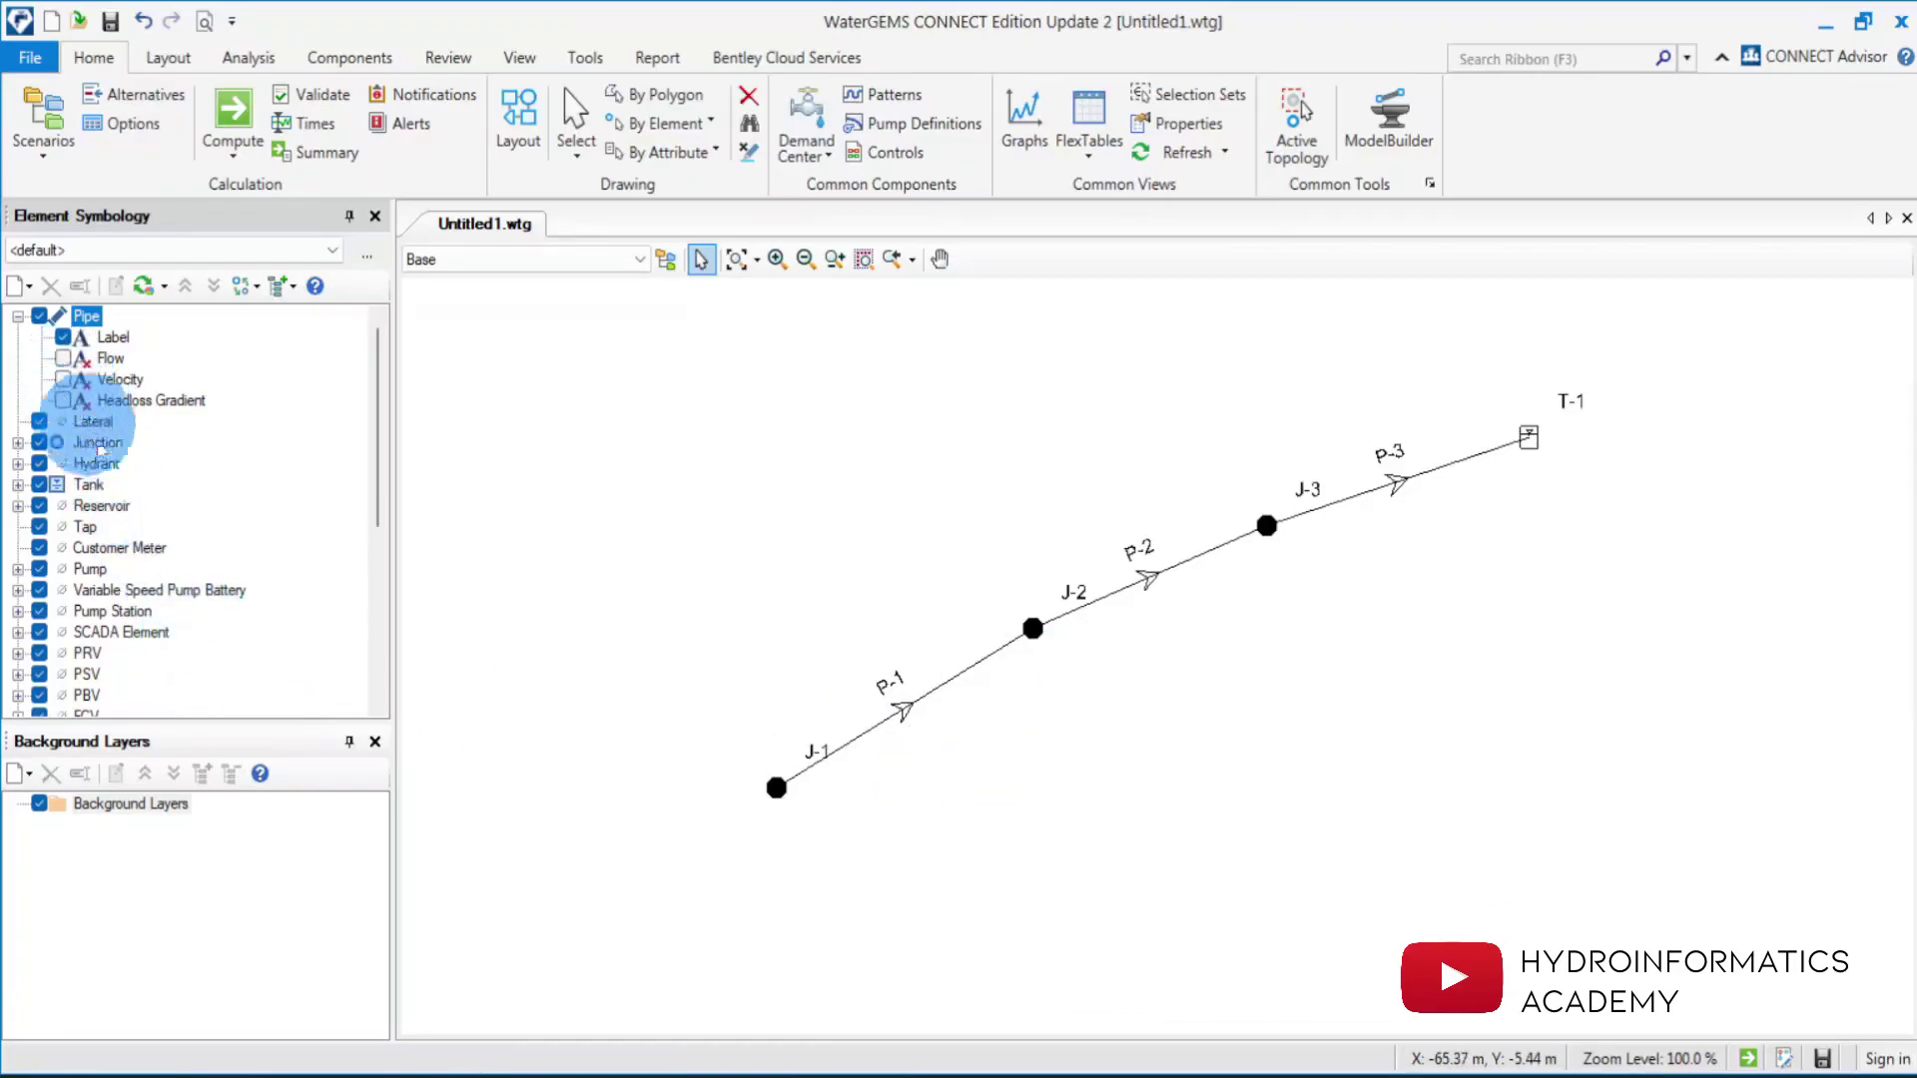
Add a new junction annotation that shows the calculated Pressure result for all elements.
left_click(18, 442)
right_click(100, 444)
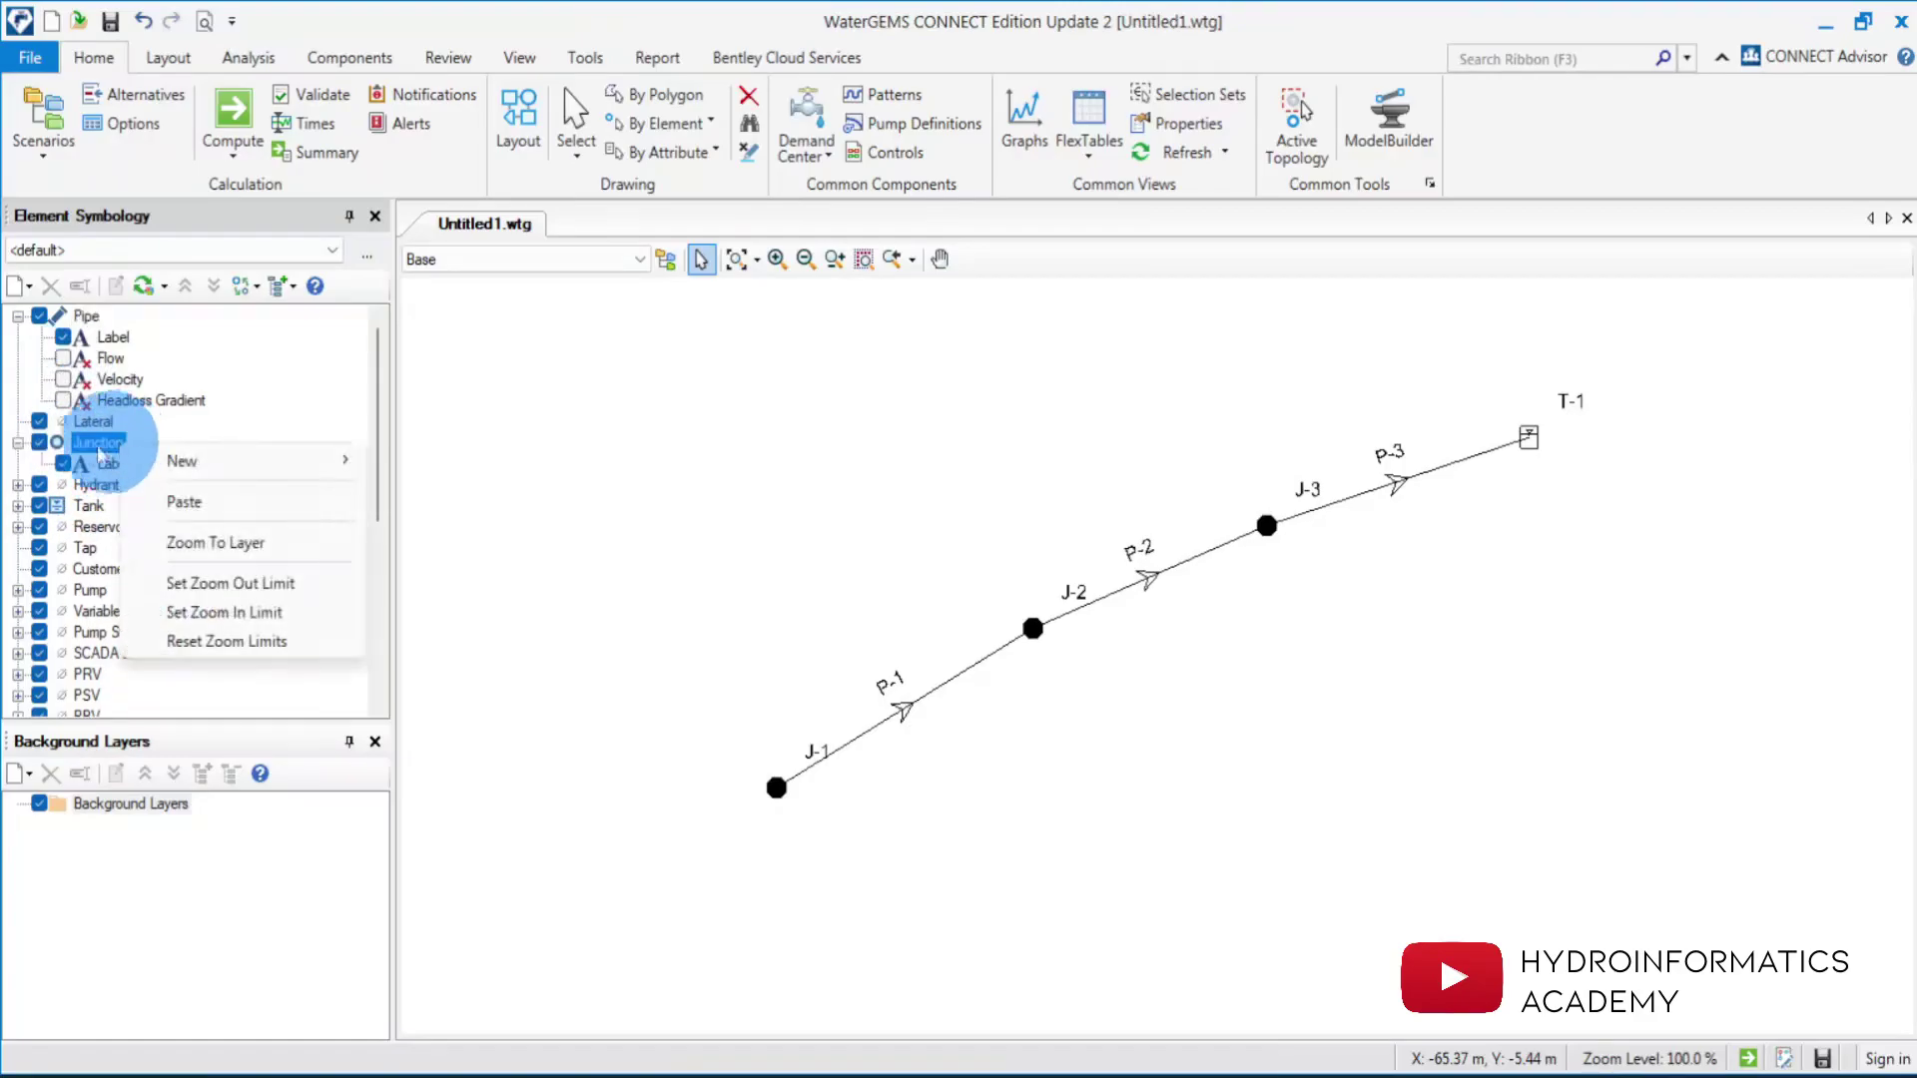
mouse_move(211, 448)
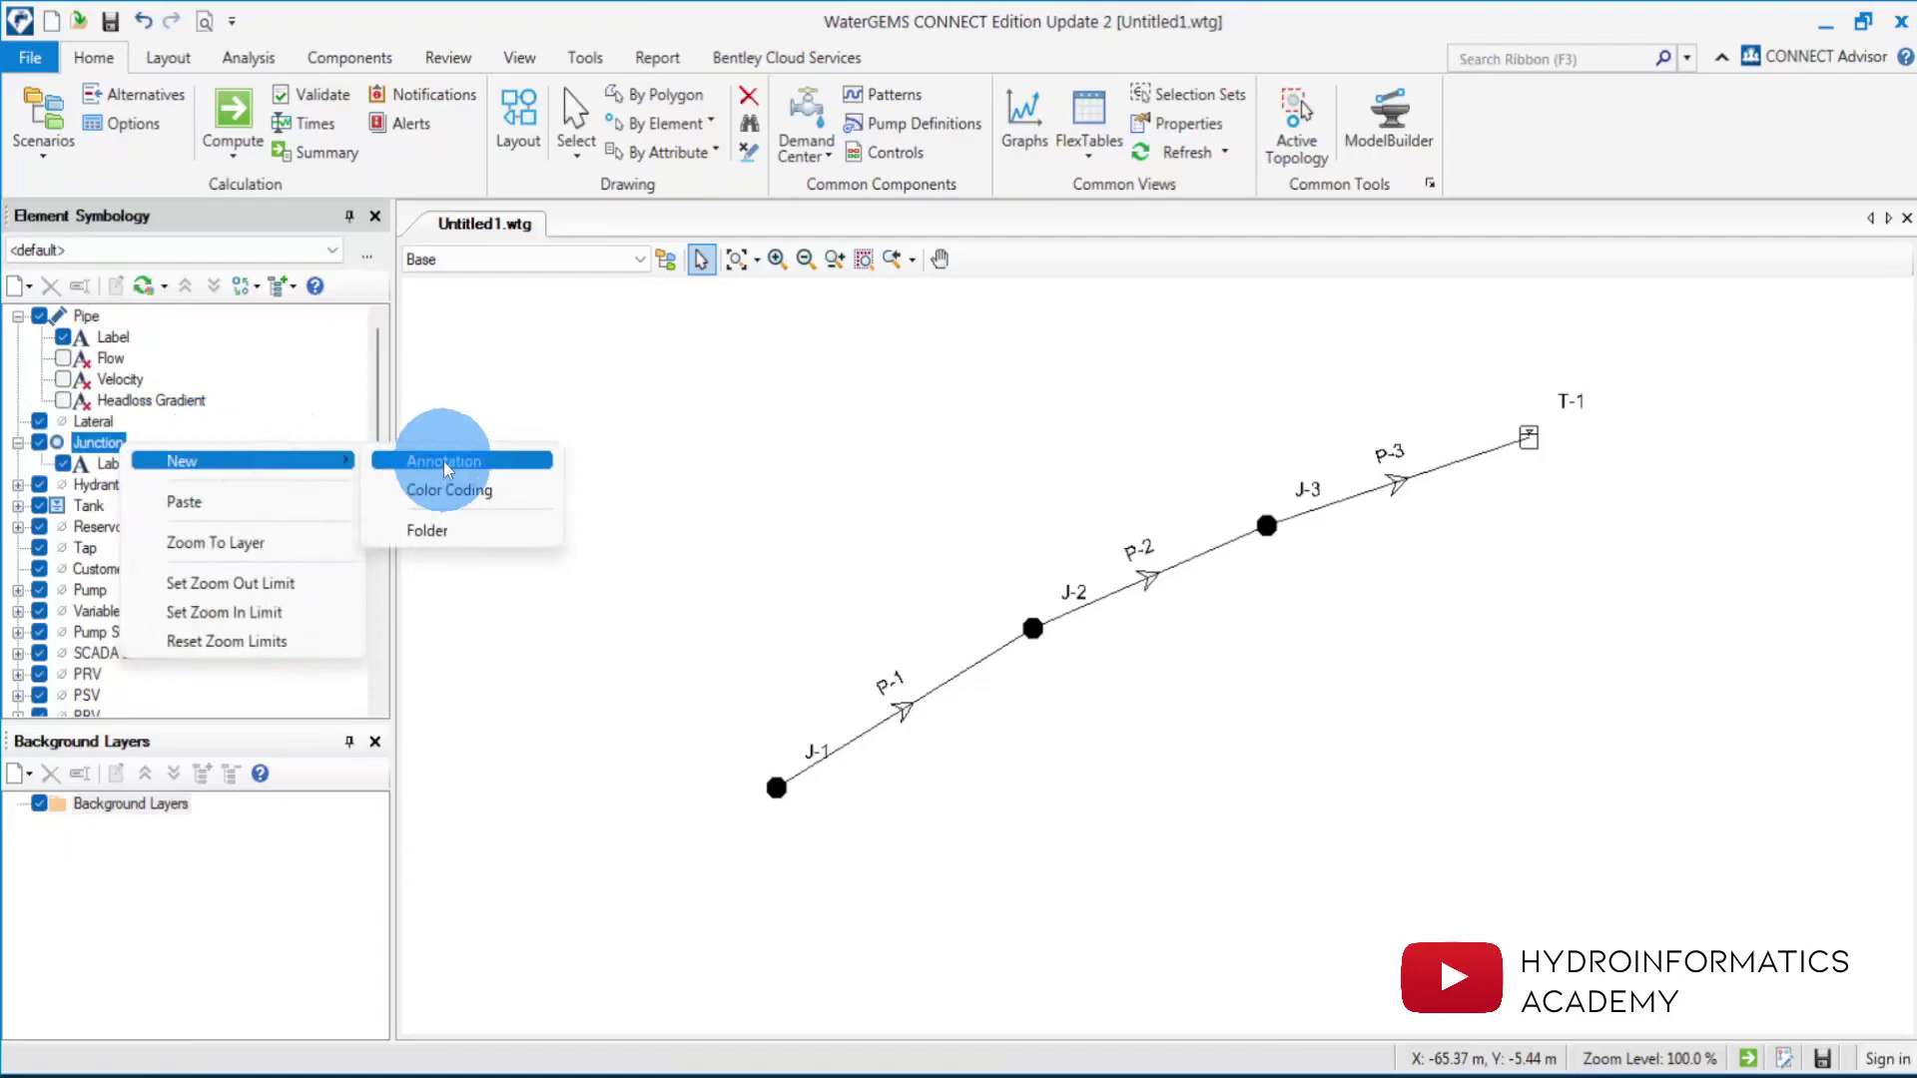
left_click(475, 465)
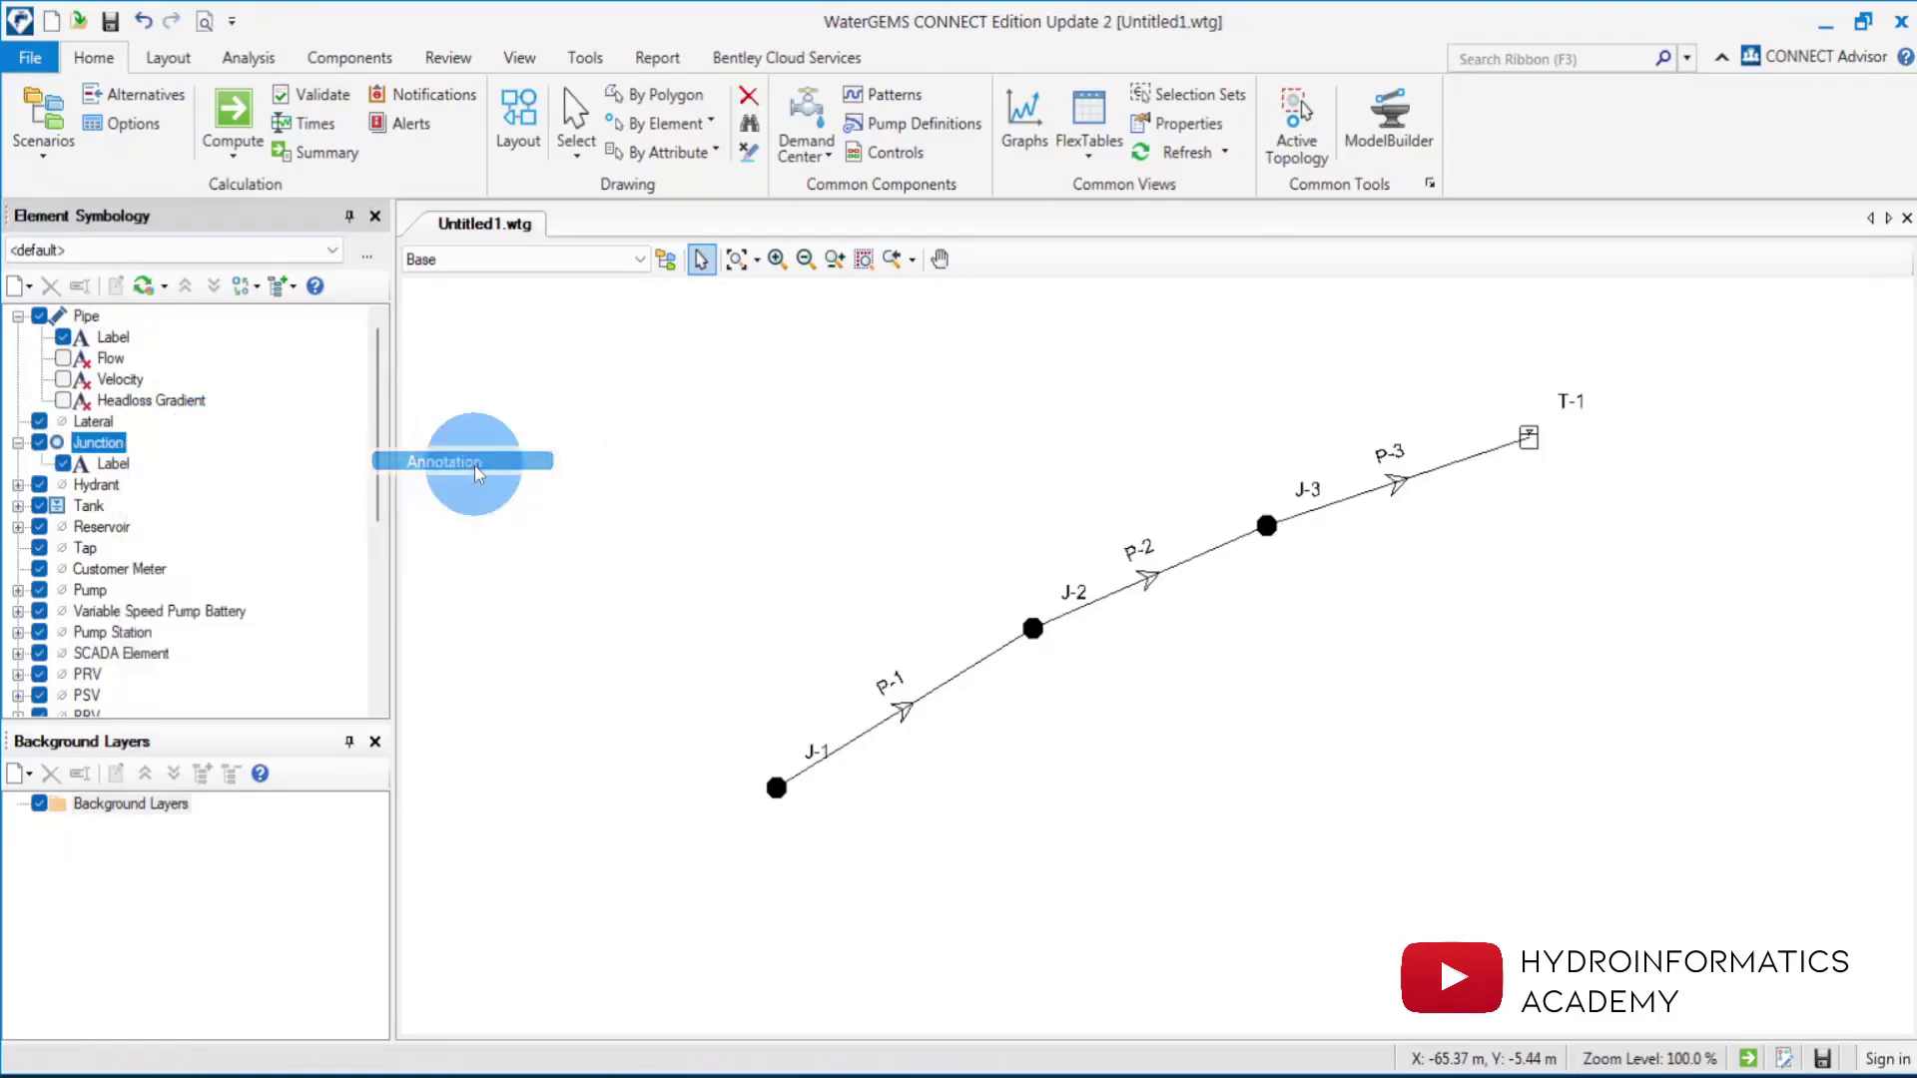
left_click(1167, 349)
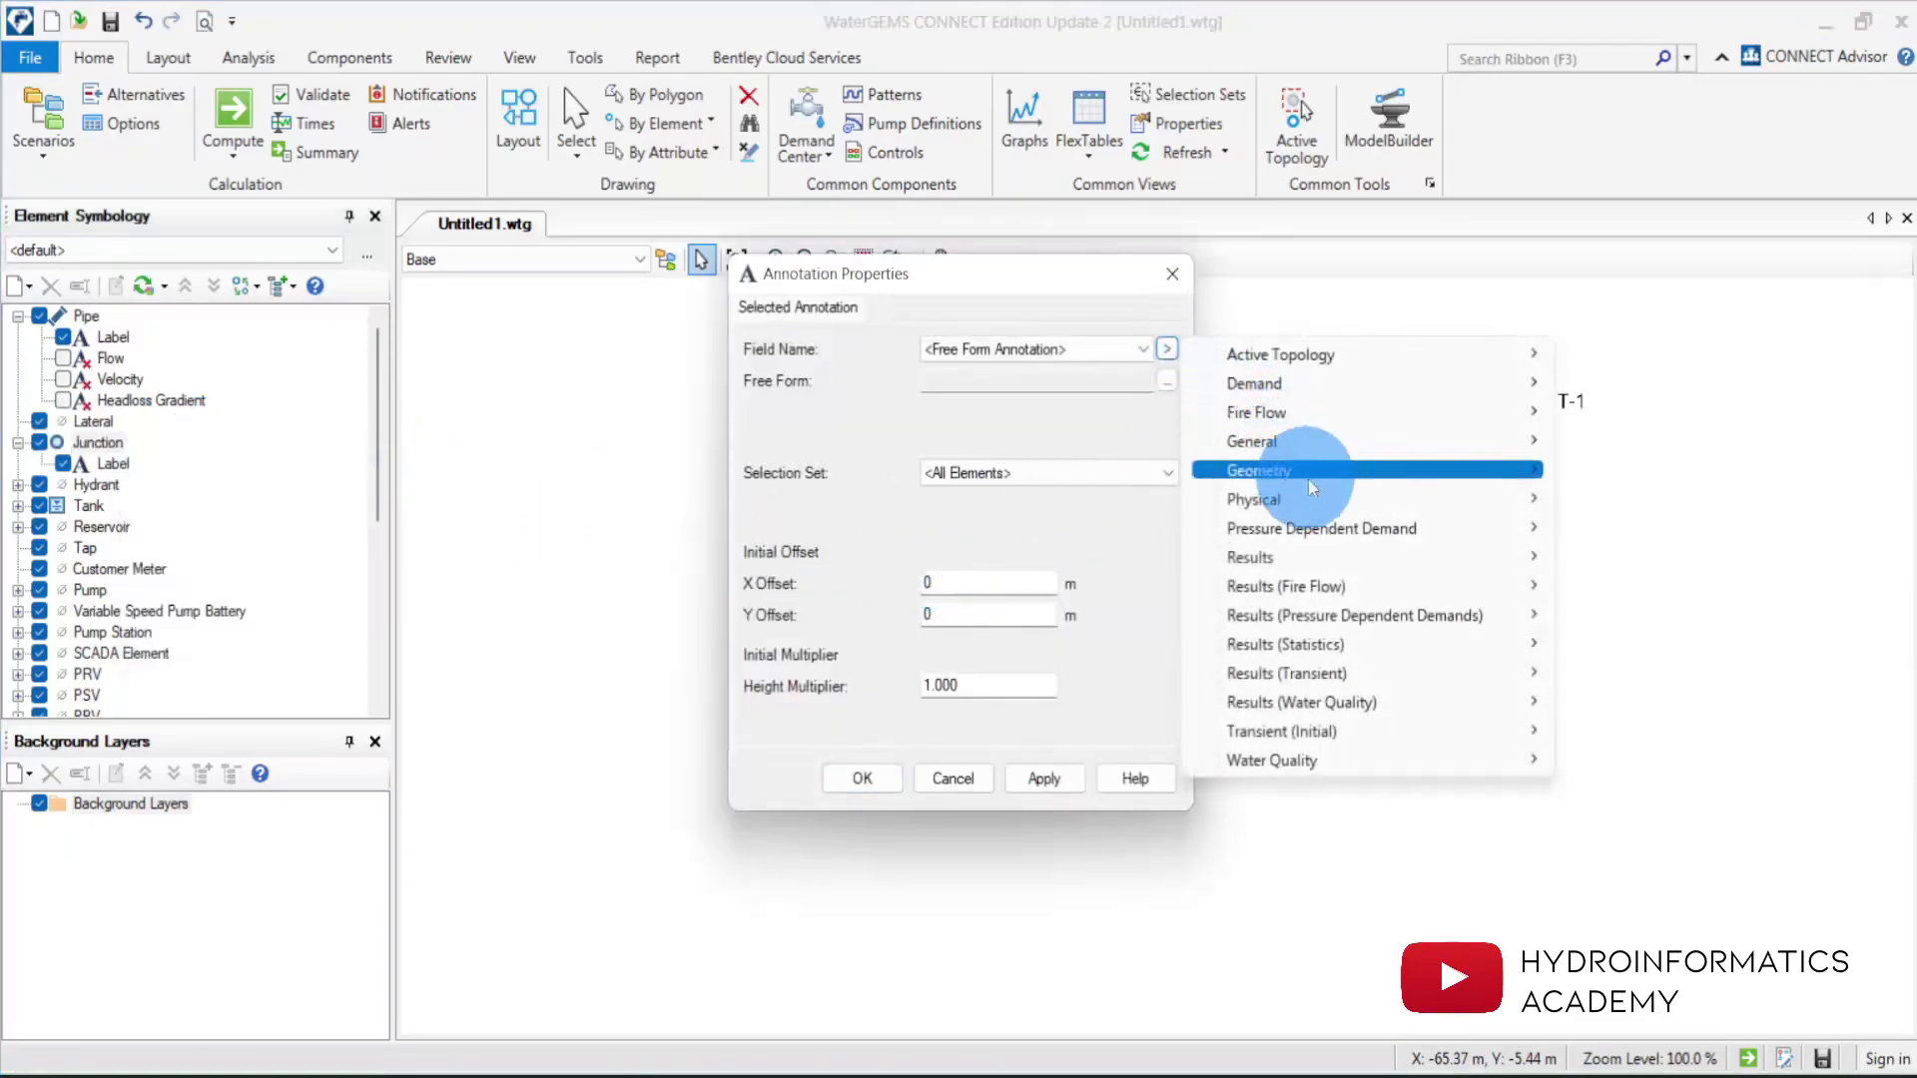
mouse_move(1398, 567)
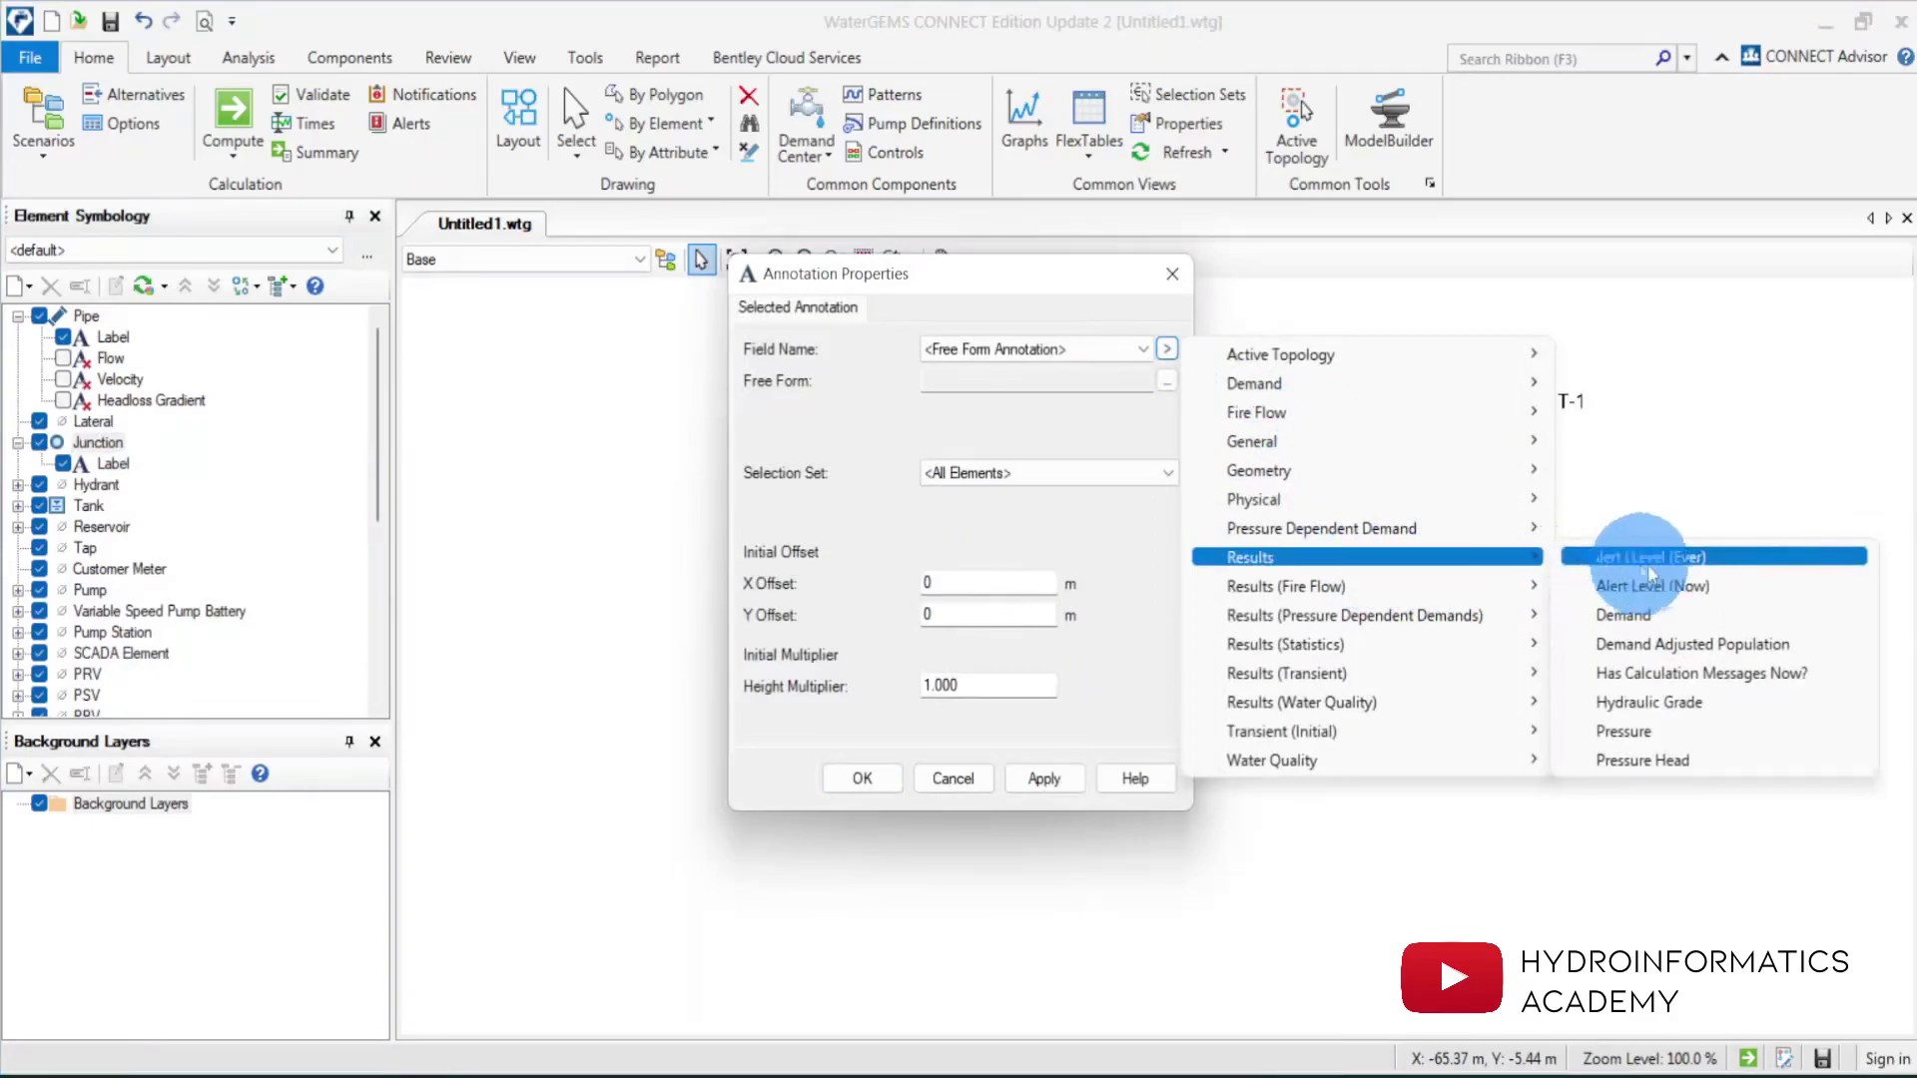
left_click(1655, 731)
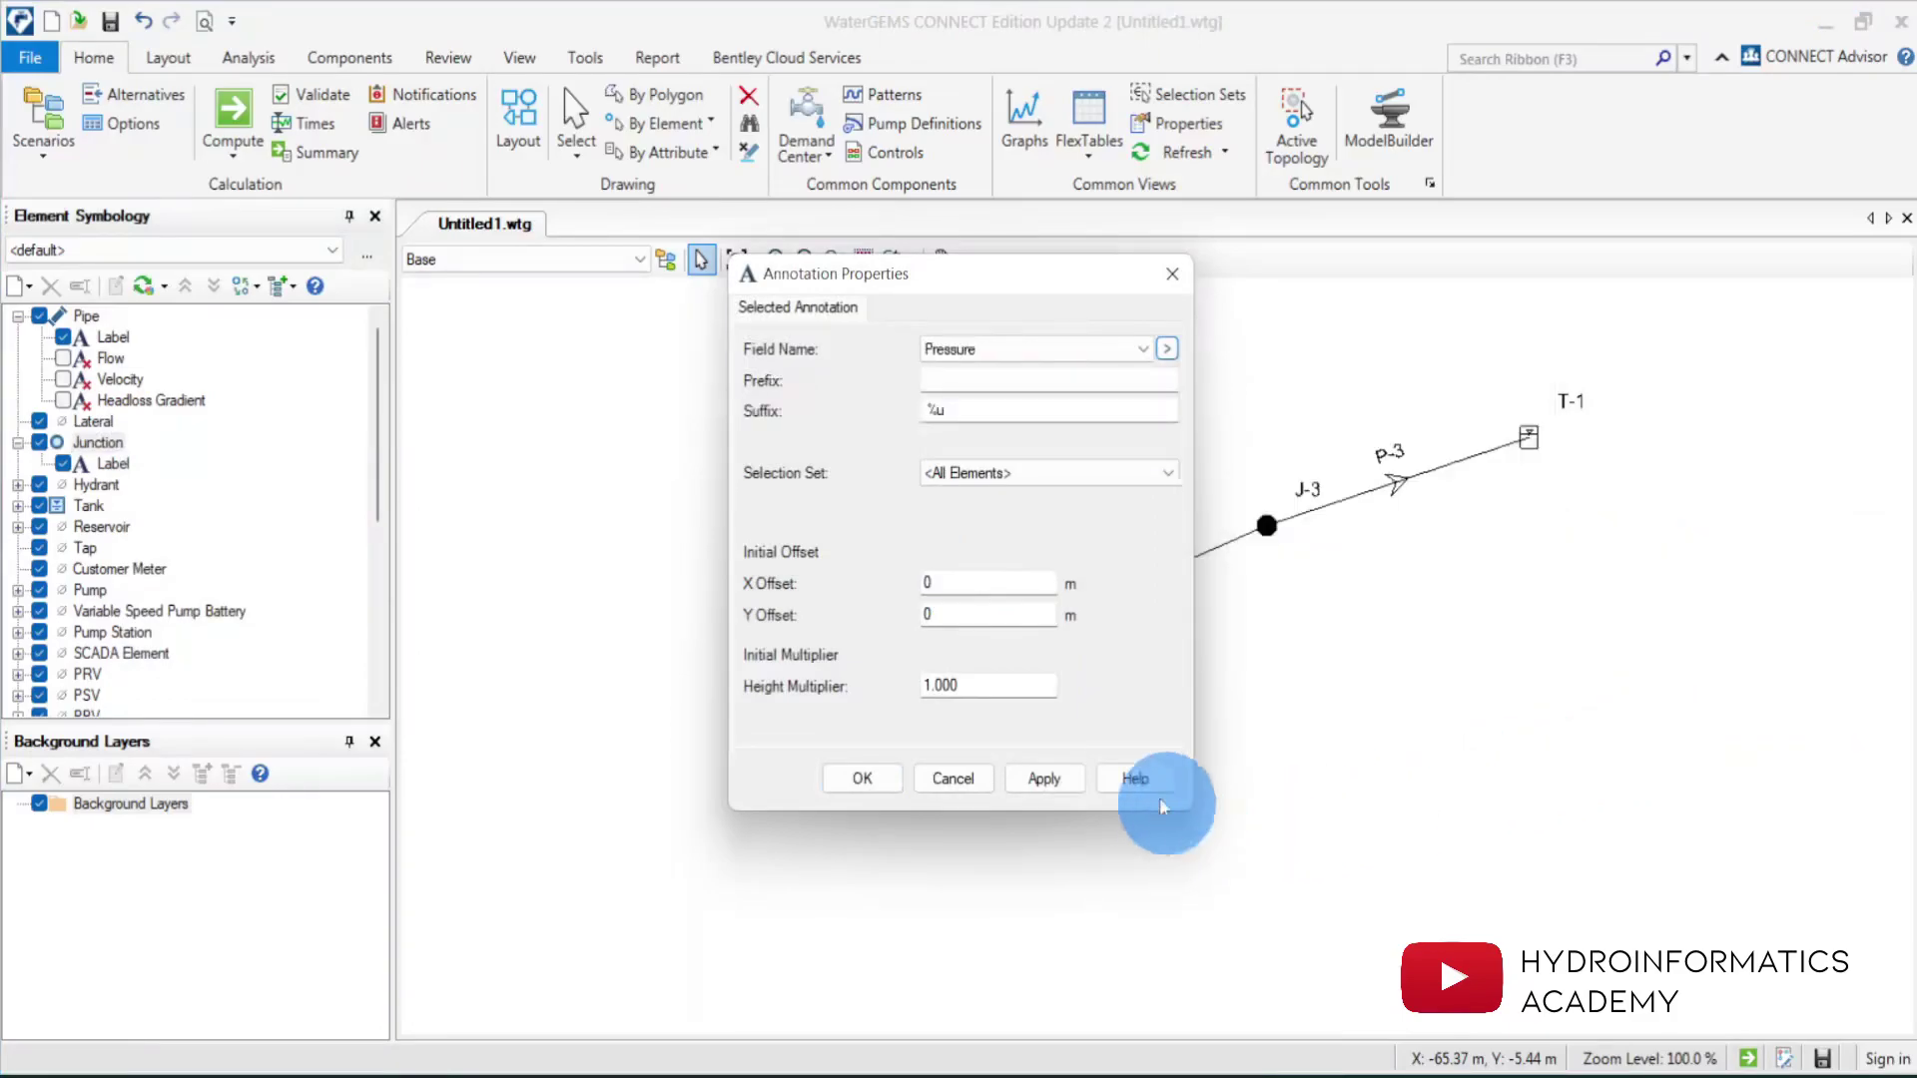
left_click(1044, 779)
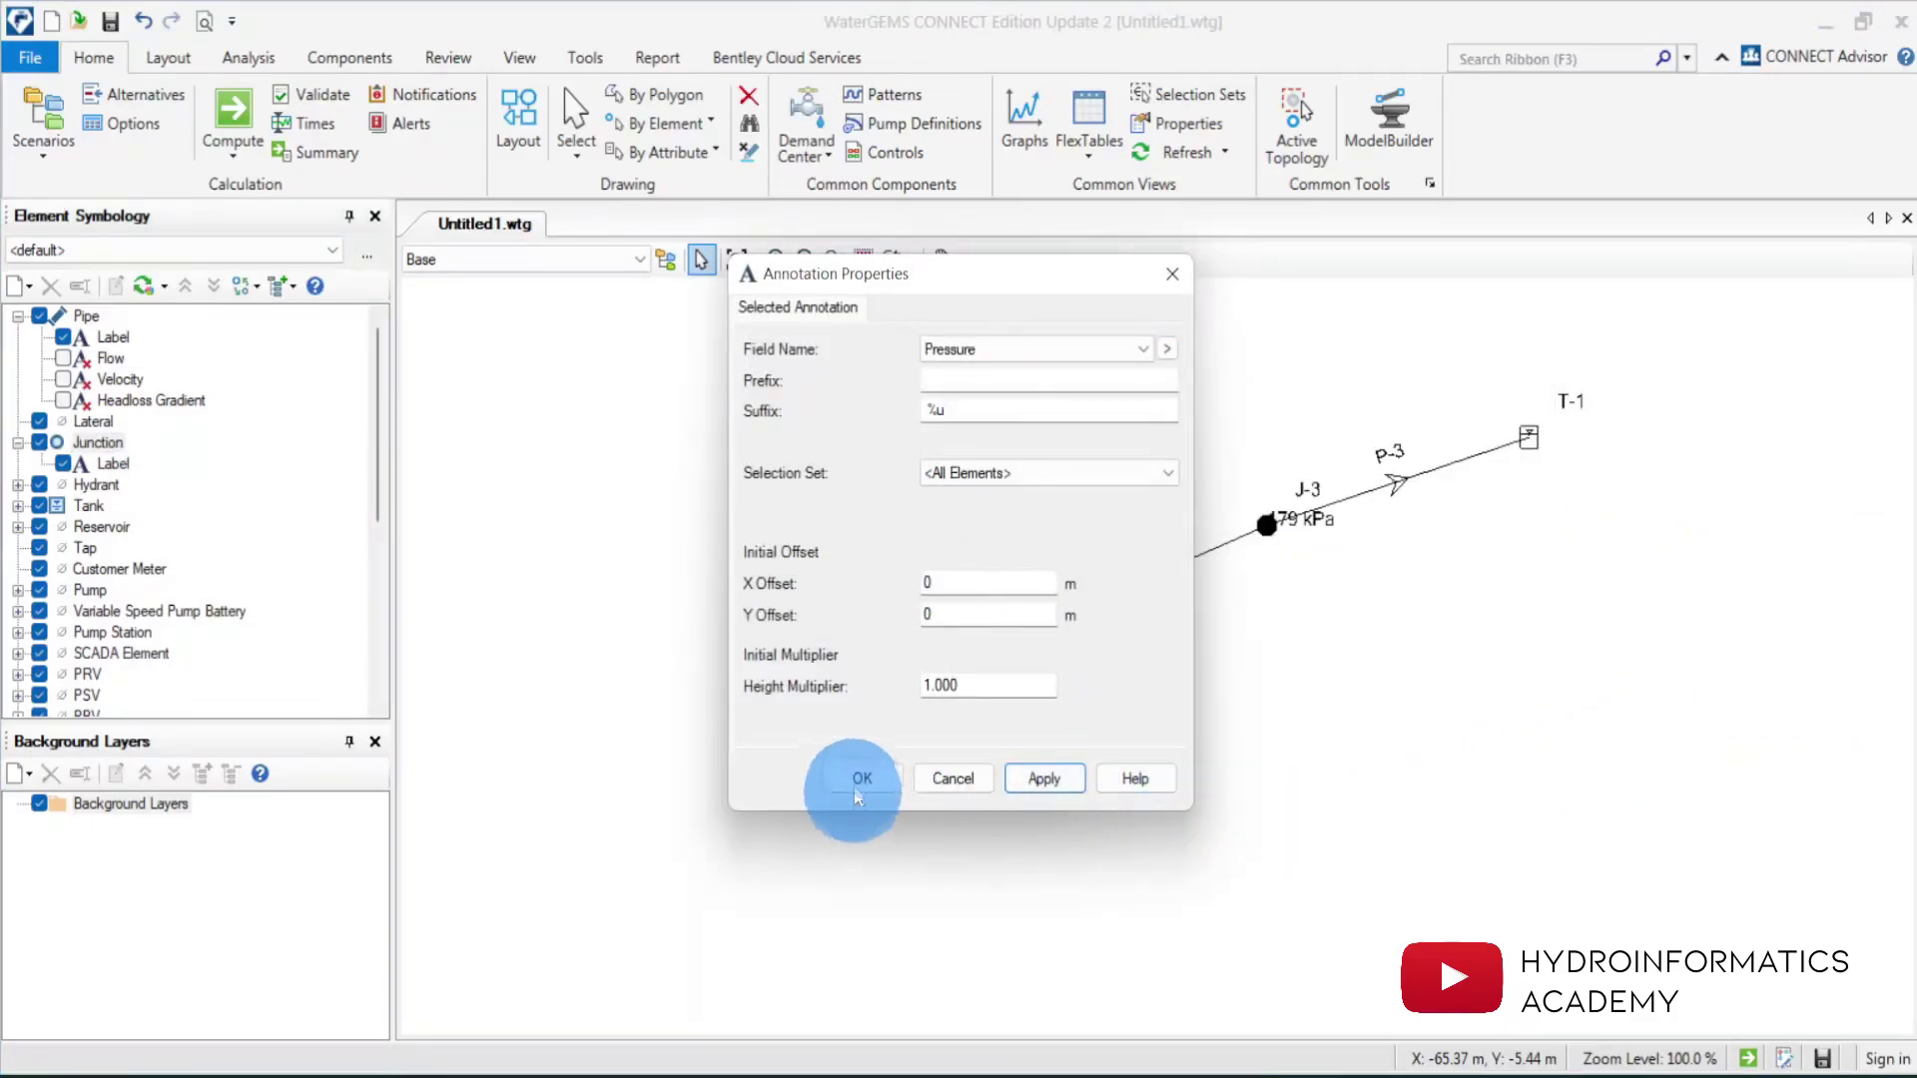
left_click(861, 779)
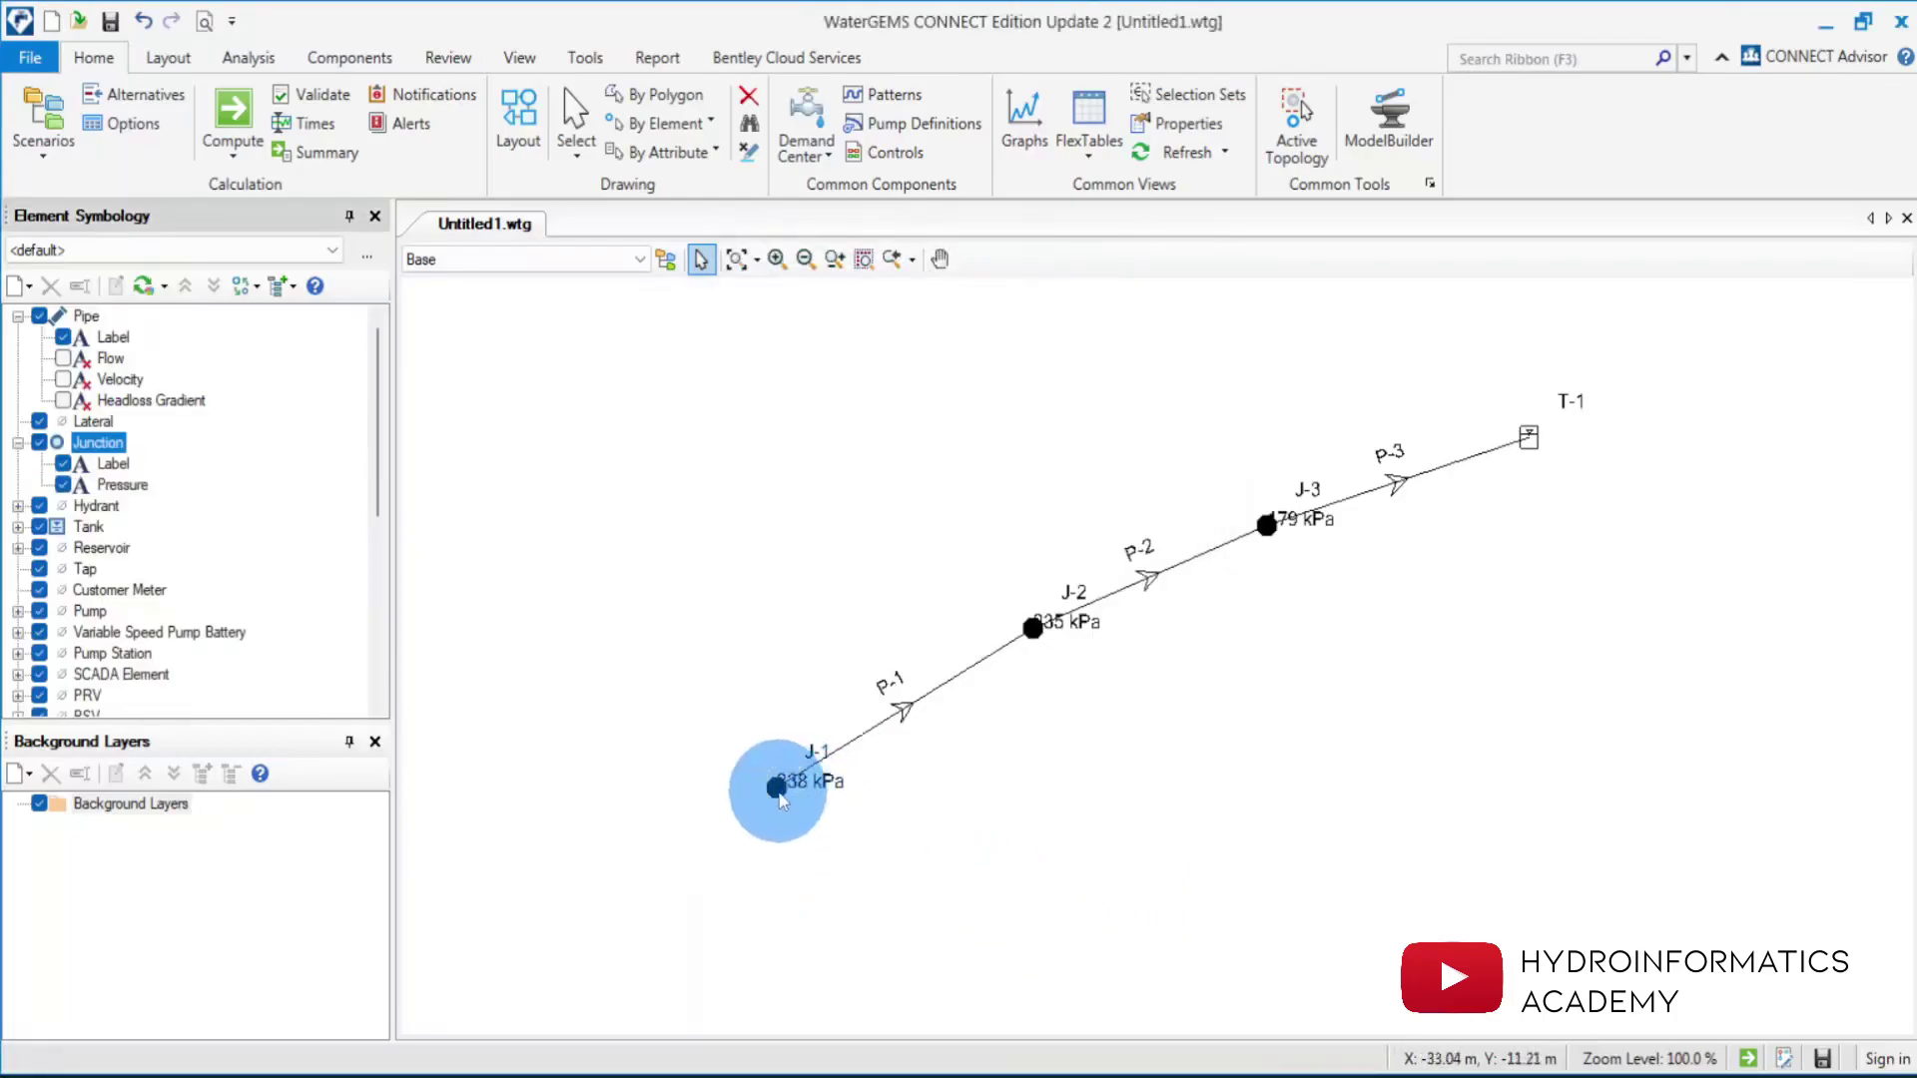
Set the Y offset of the junctions' Pressure annotation to -2 m.
right_click(120, 487)
left_click(200, 673)
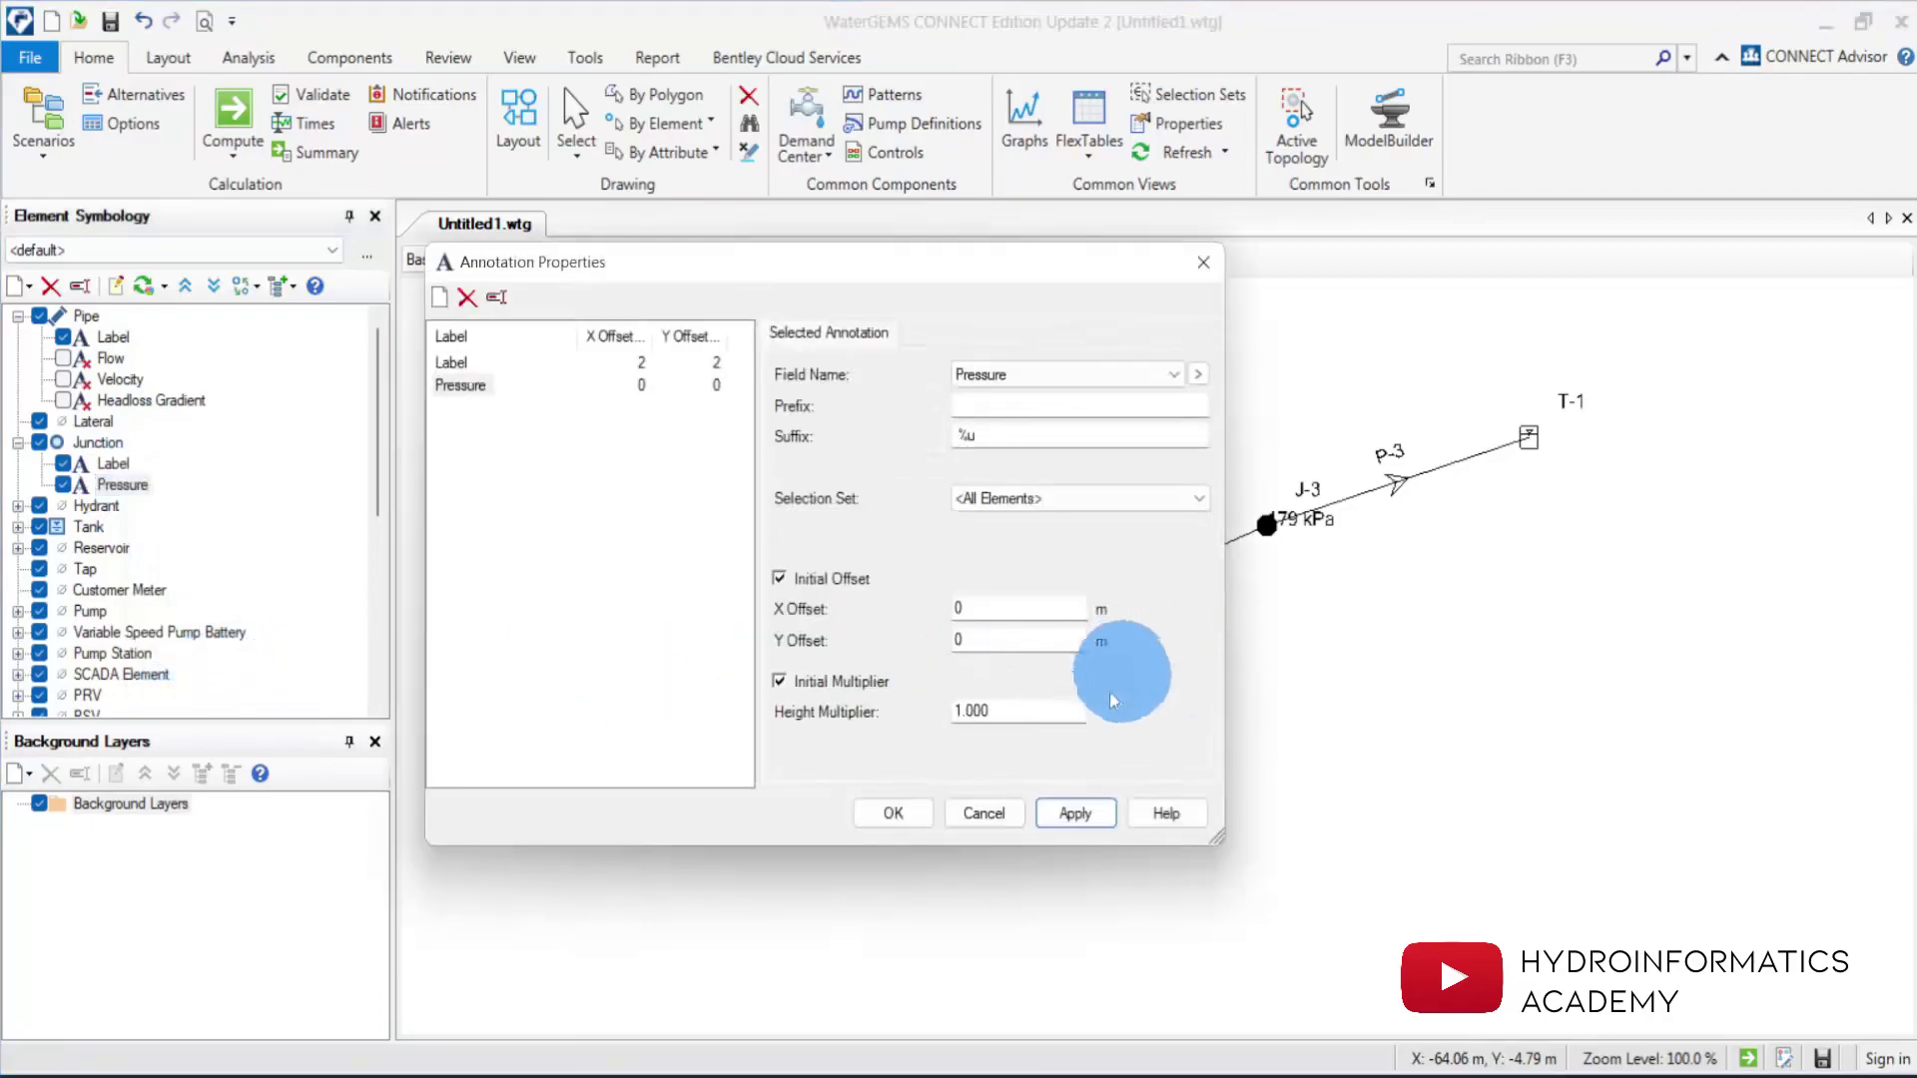
double_click(988, 640)
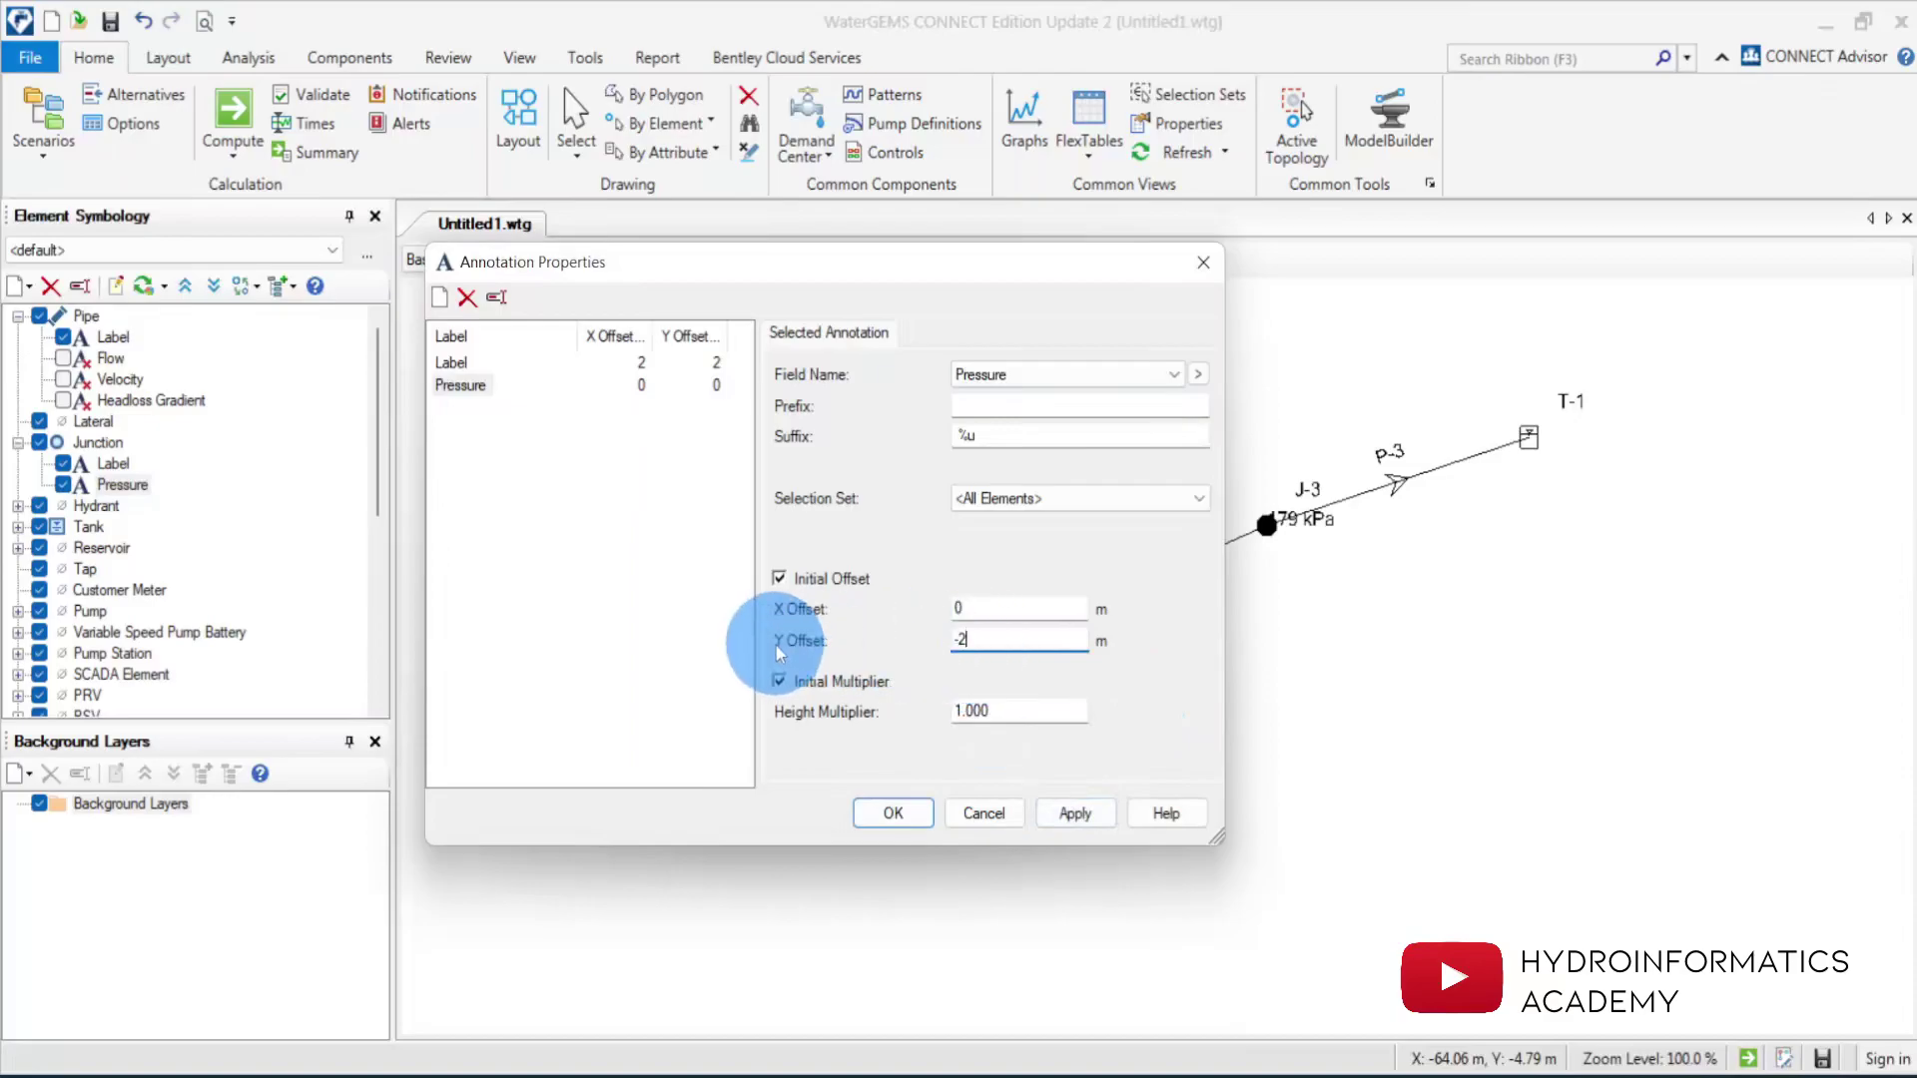
double_click(978, 639)
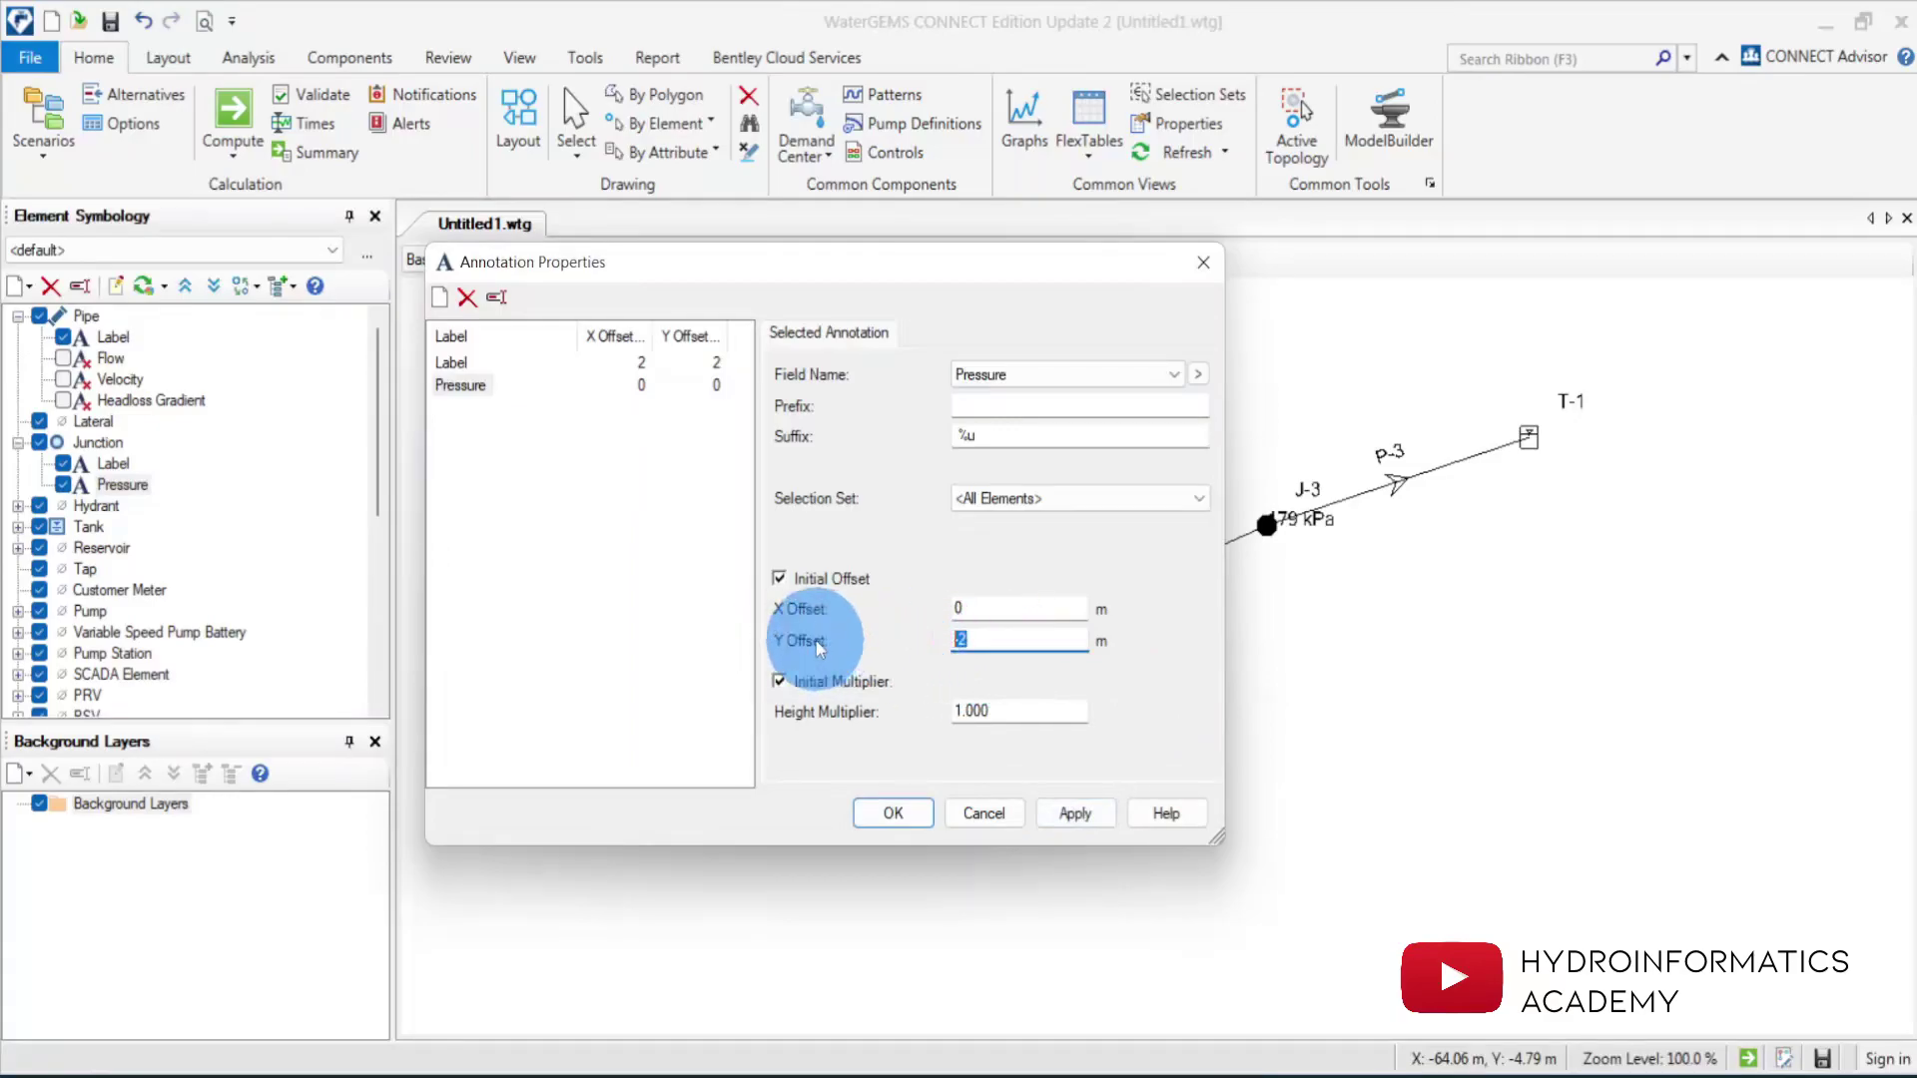
left_click(1075, 813)
left_click(891, 813)
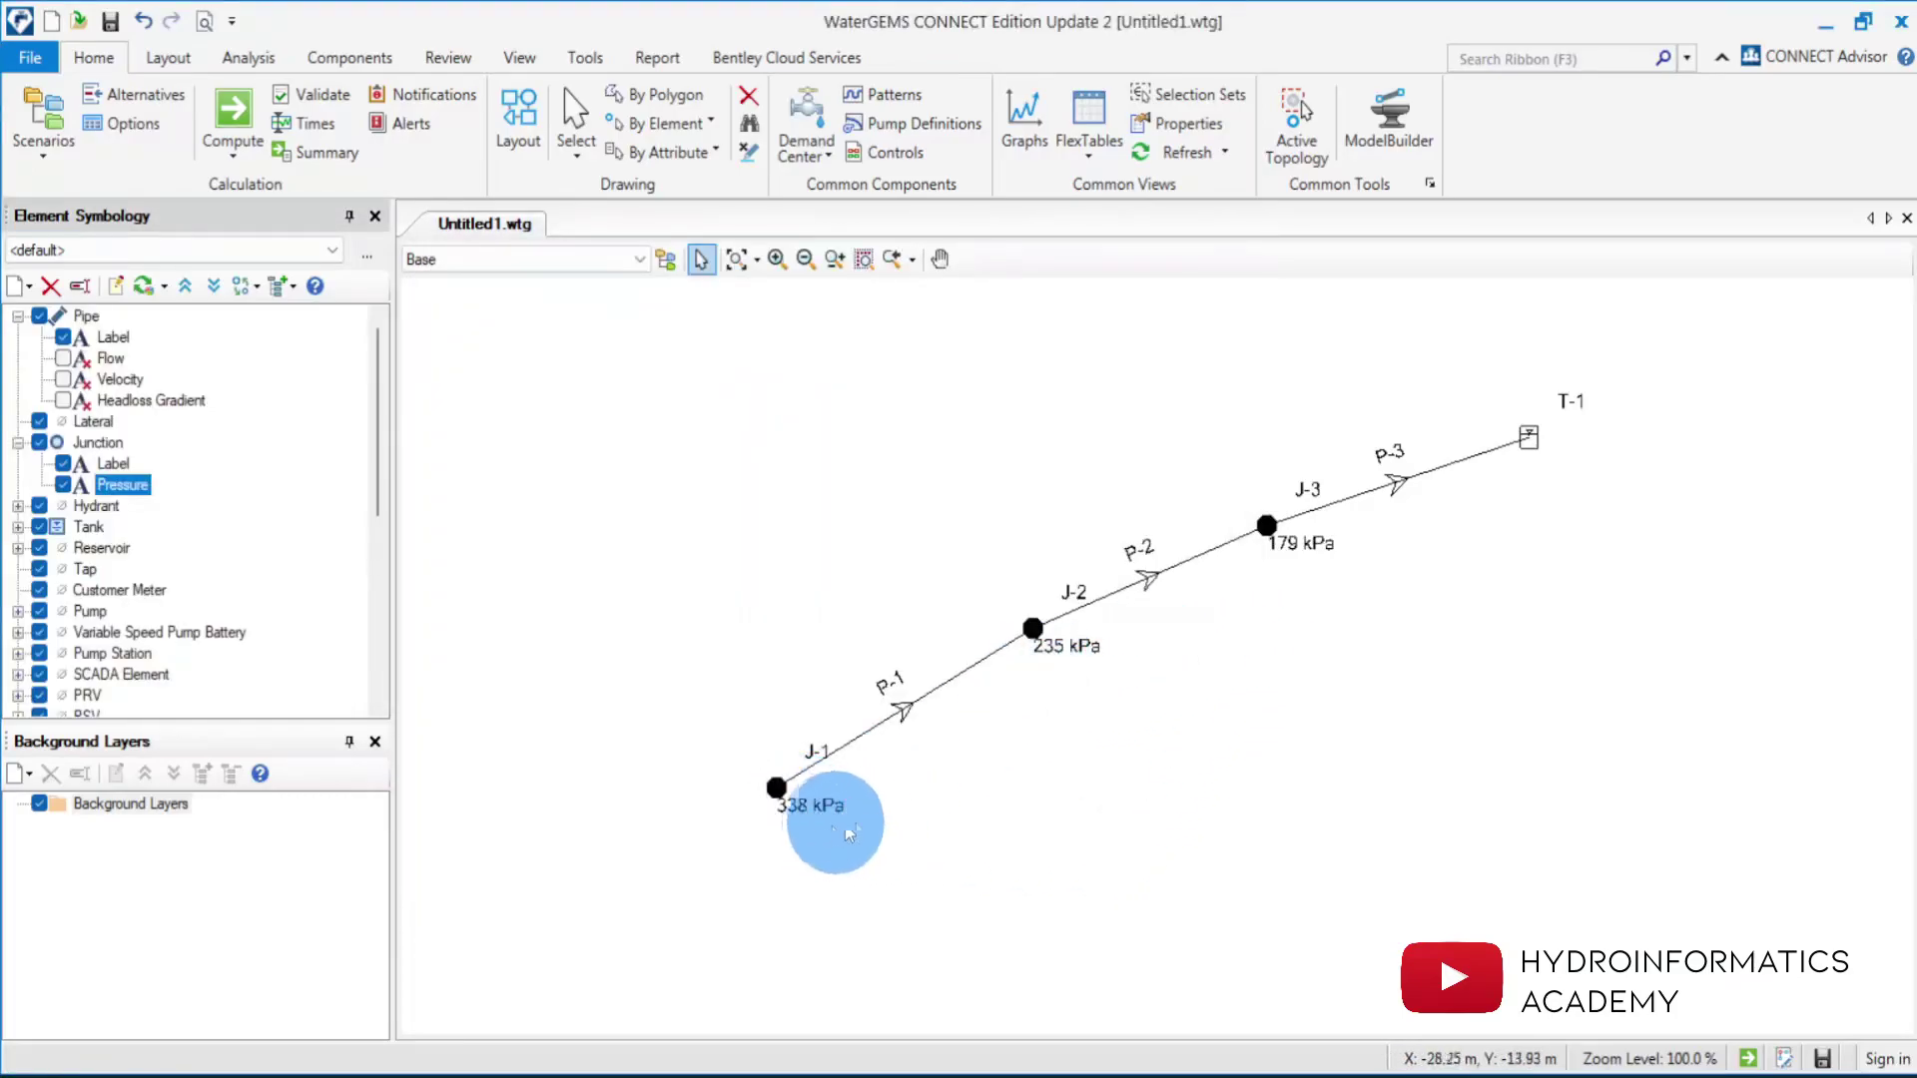
Set the pressure unit to m H2O with a display precision of 1 from junction J-1's result properties.
double_click(777, 788)
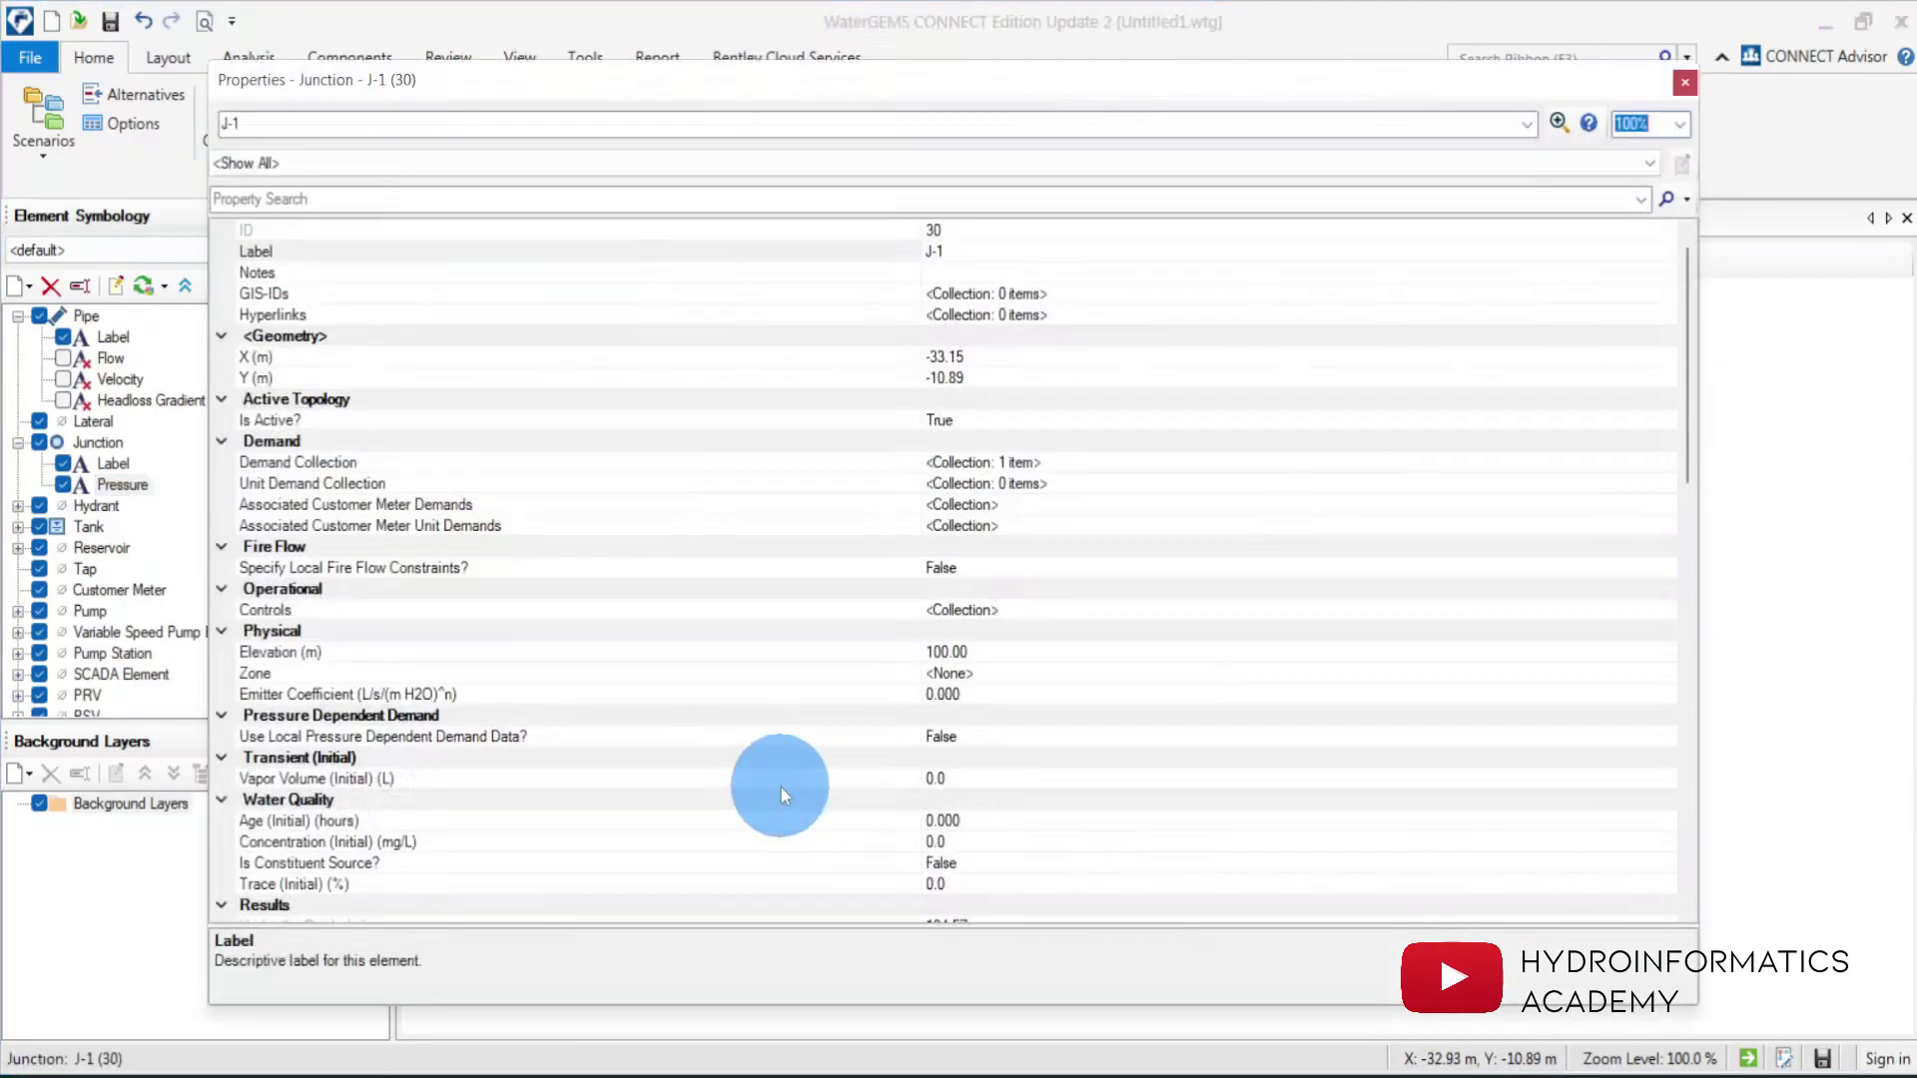
scroll(781, 788, "down", 12)
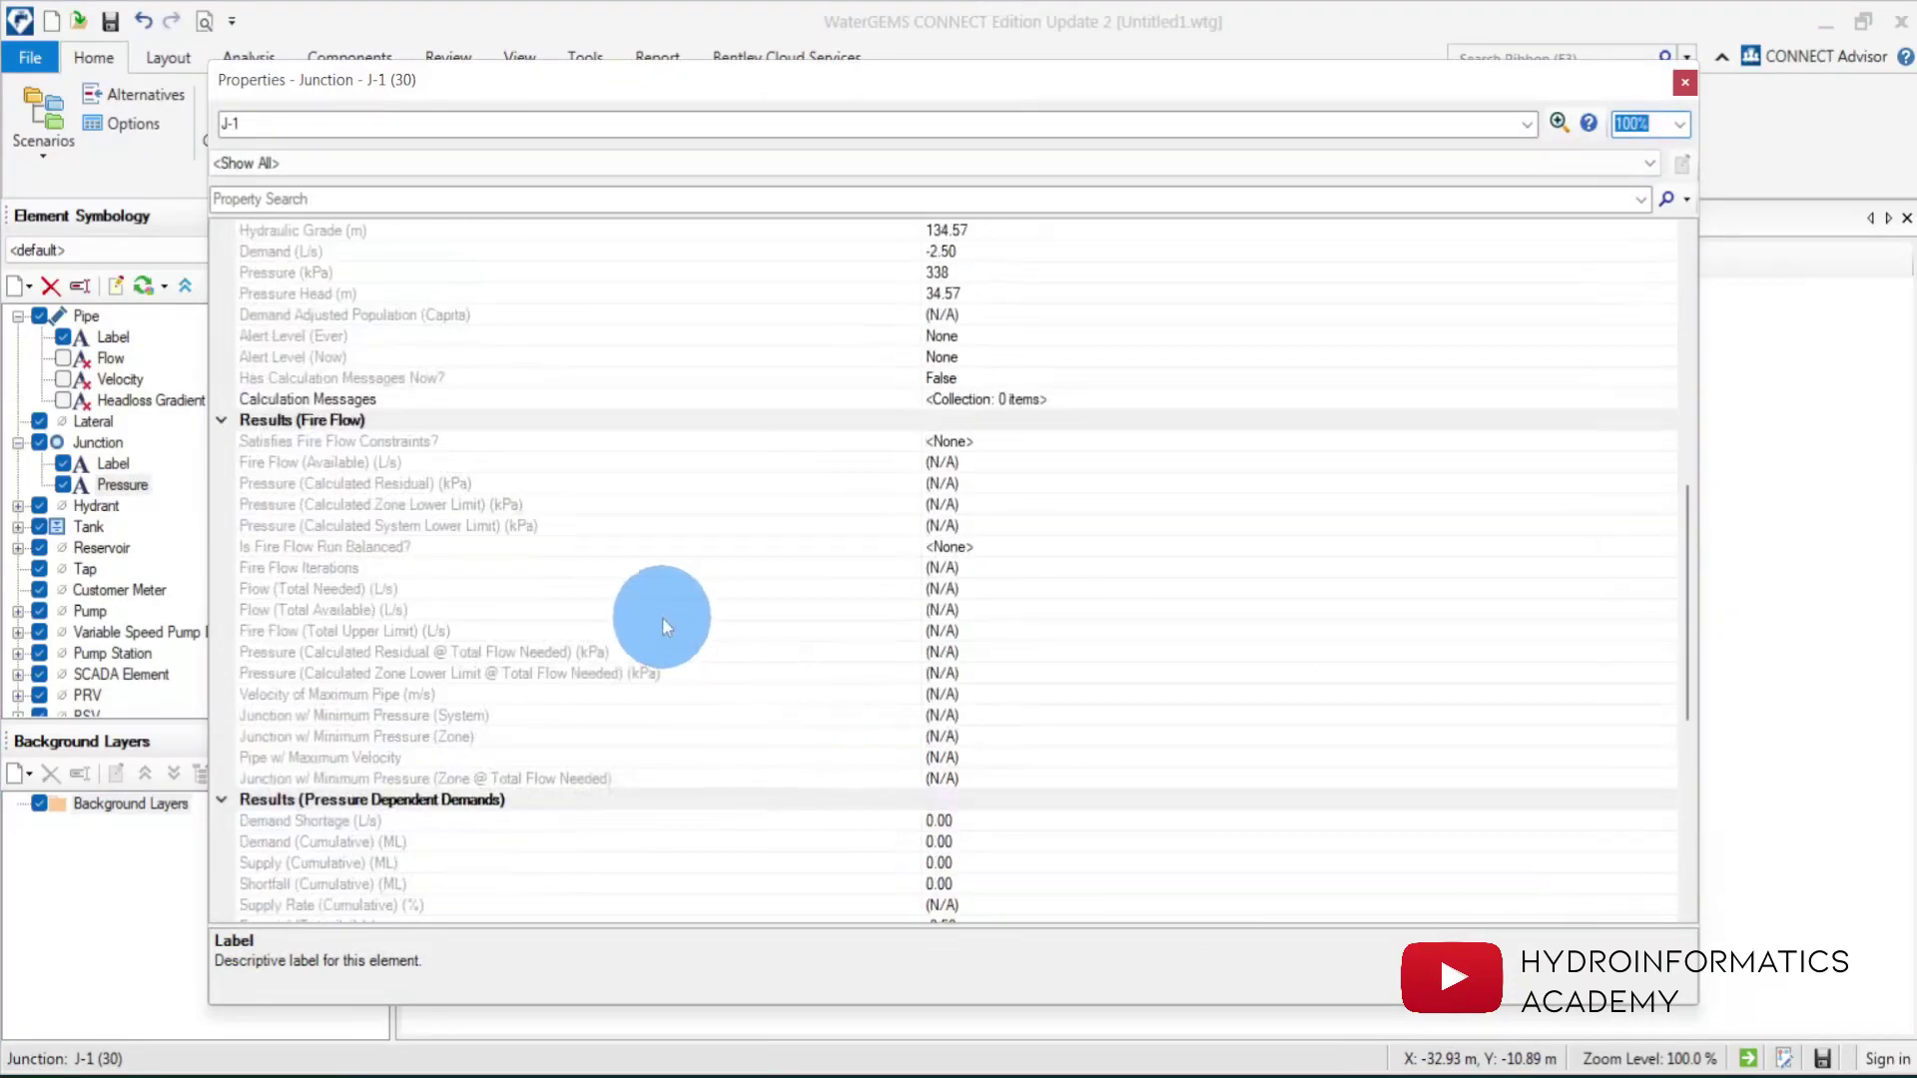
left_click(351, 297)
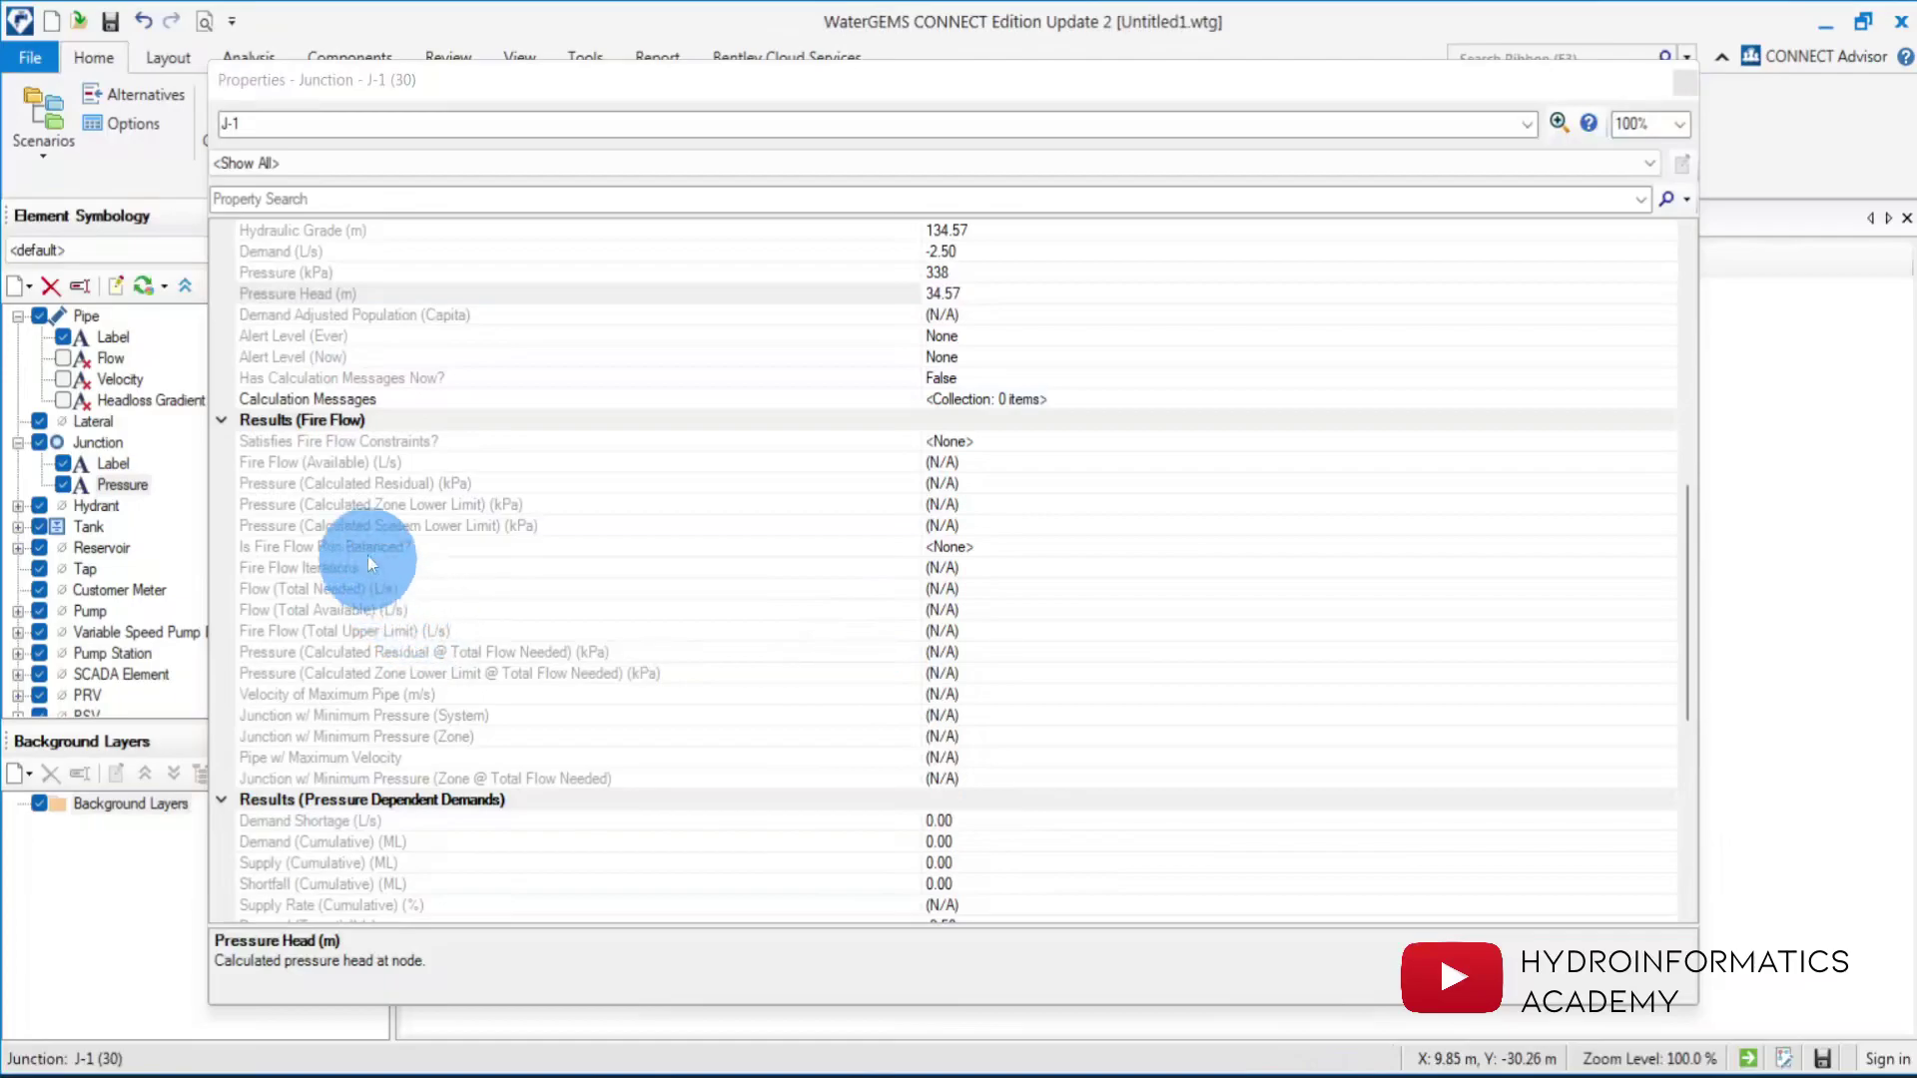
left_click(363, 463)
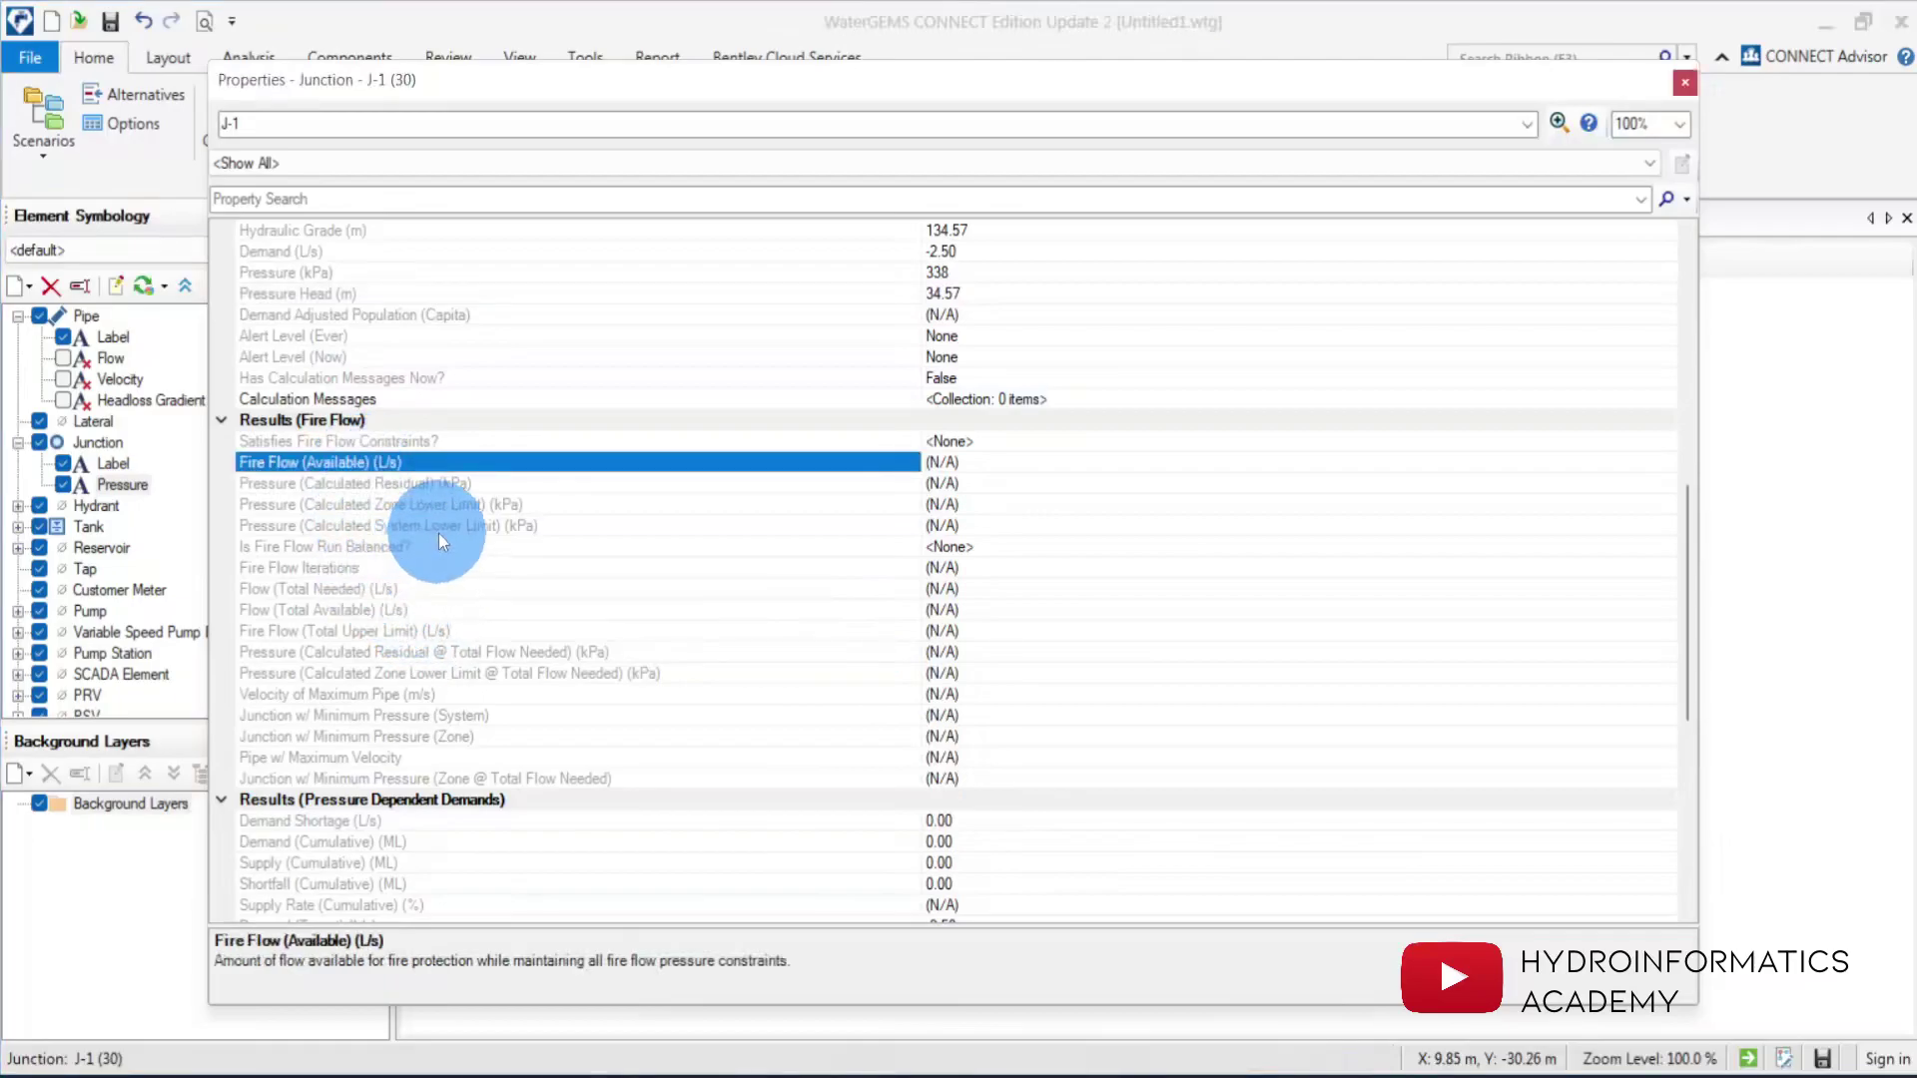
left_click(458, 483)
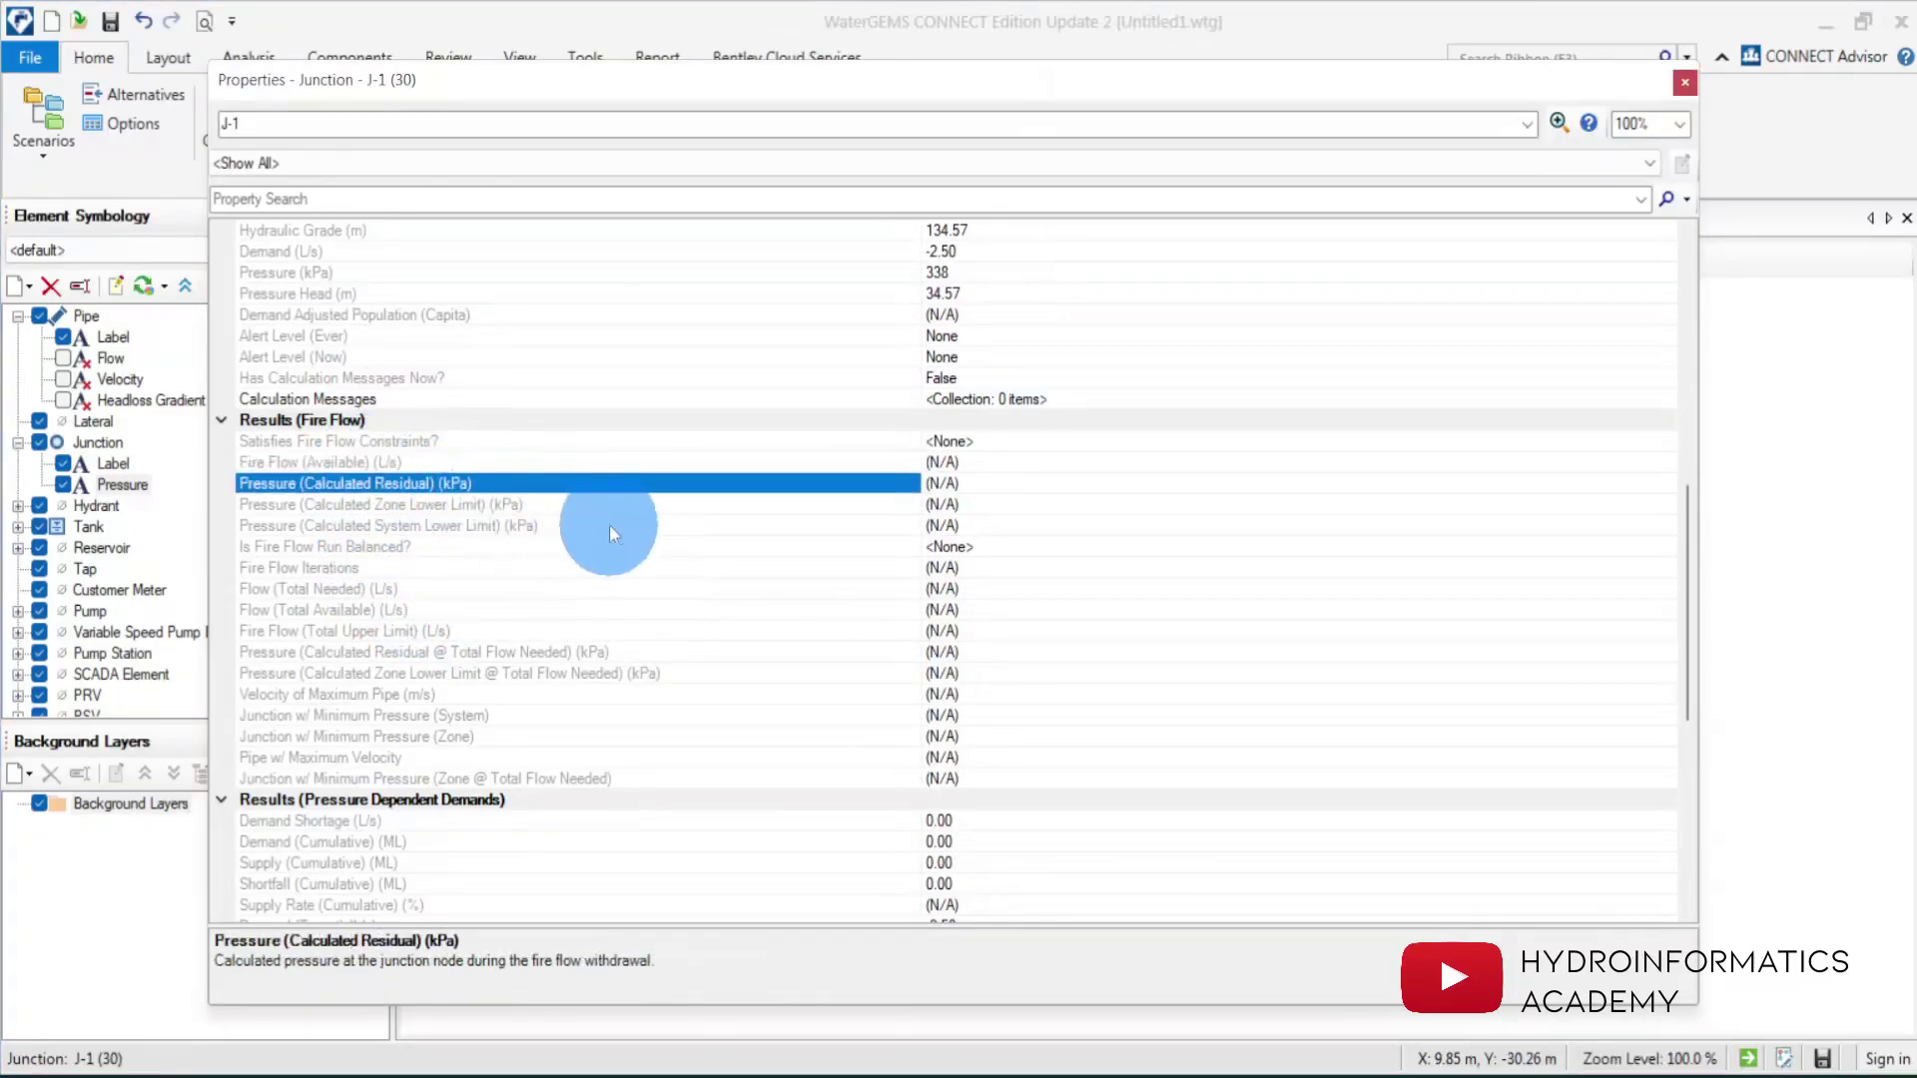
right_click(435, 485)
left_click(467, 501)
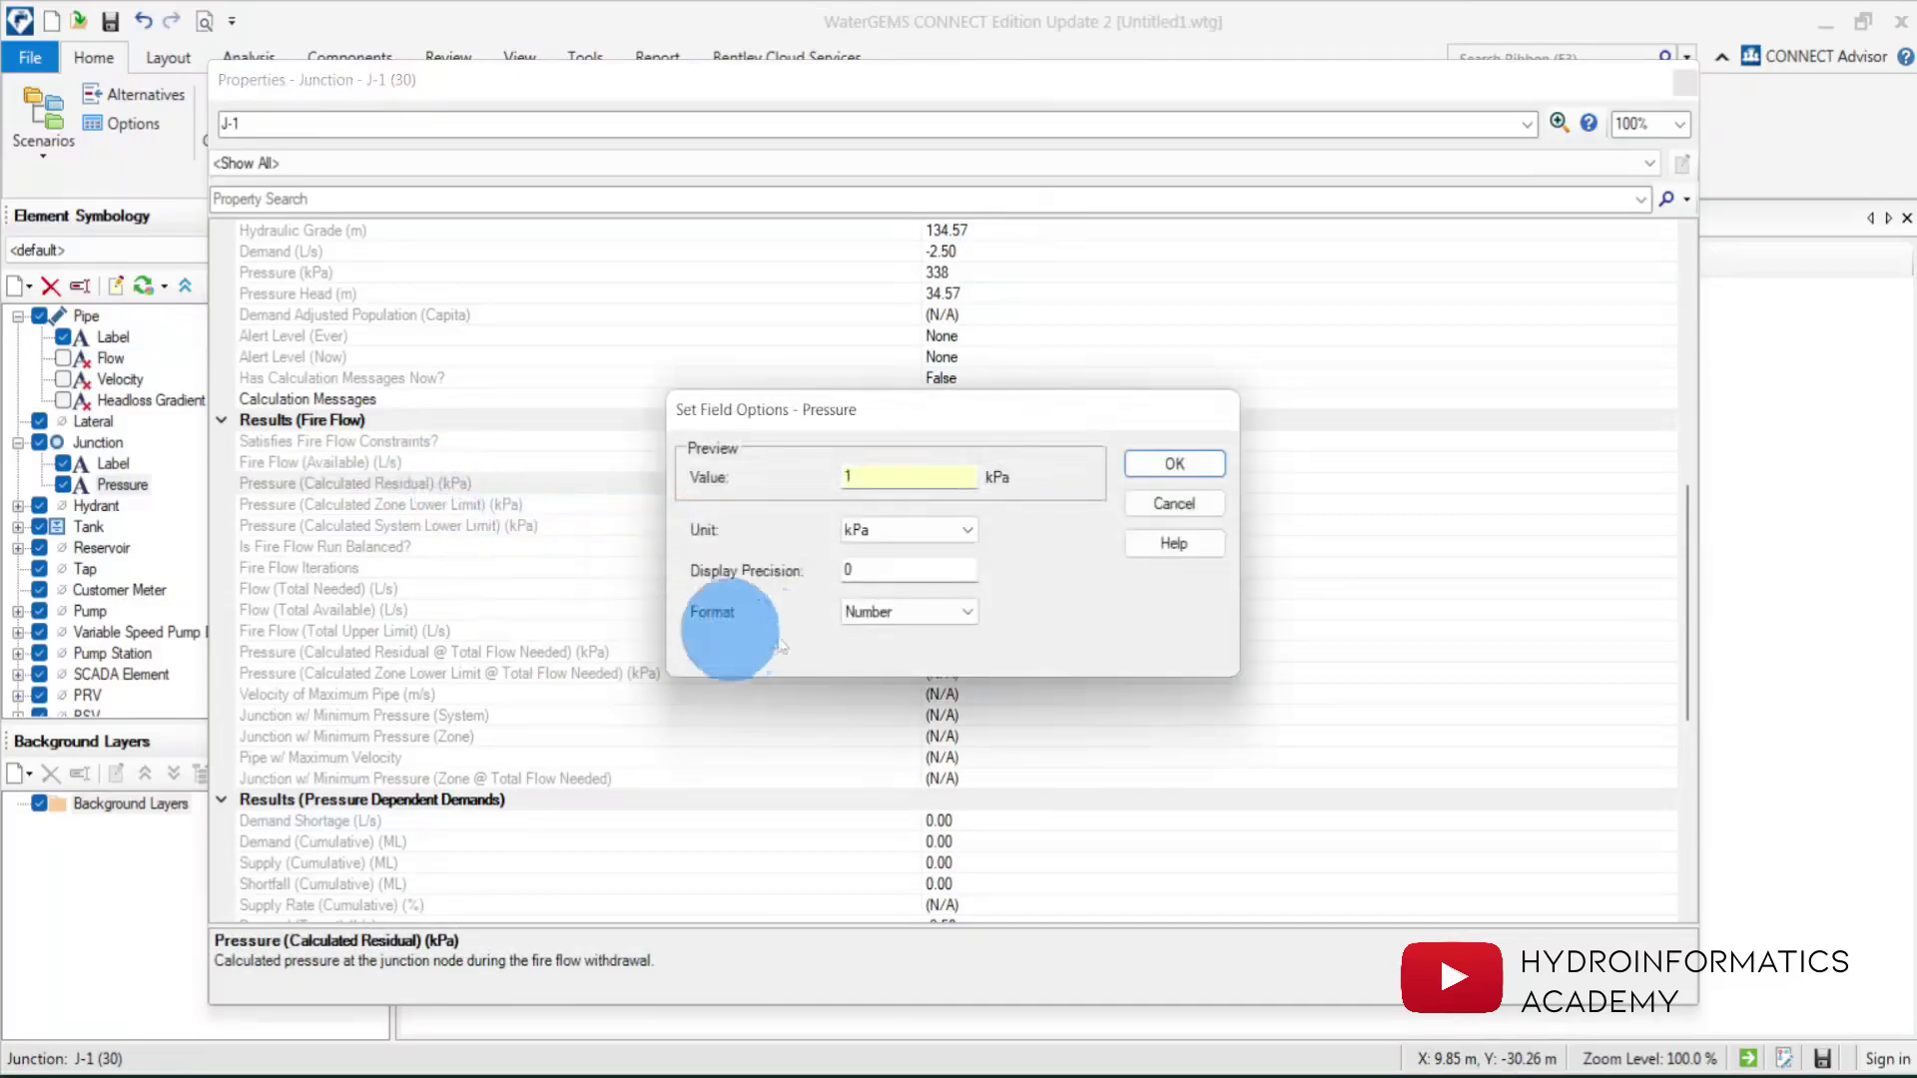
left_click(943, 530)
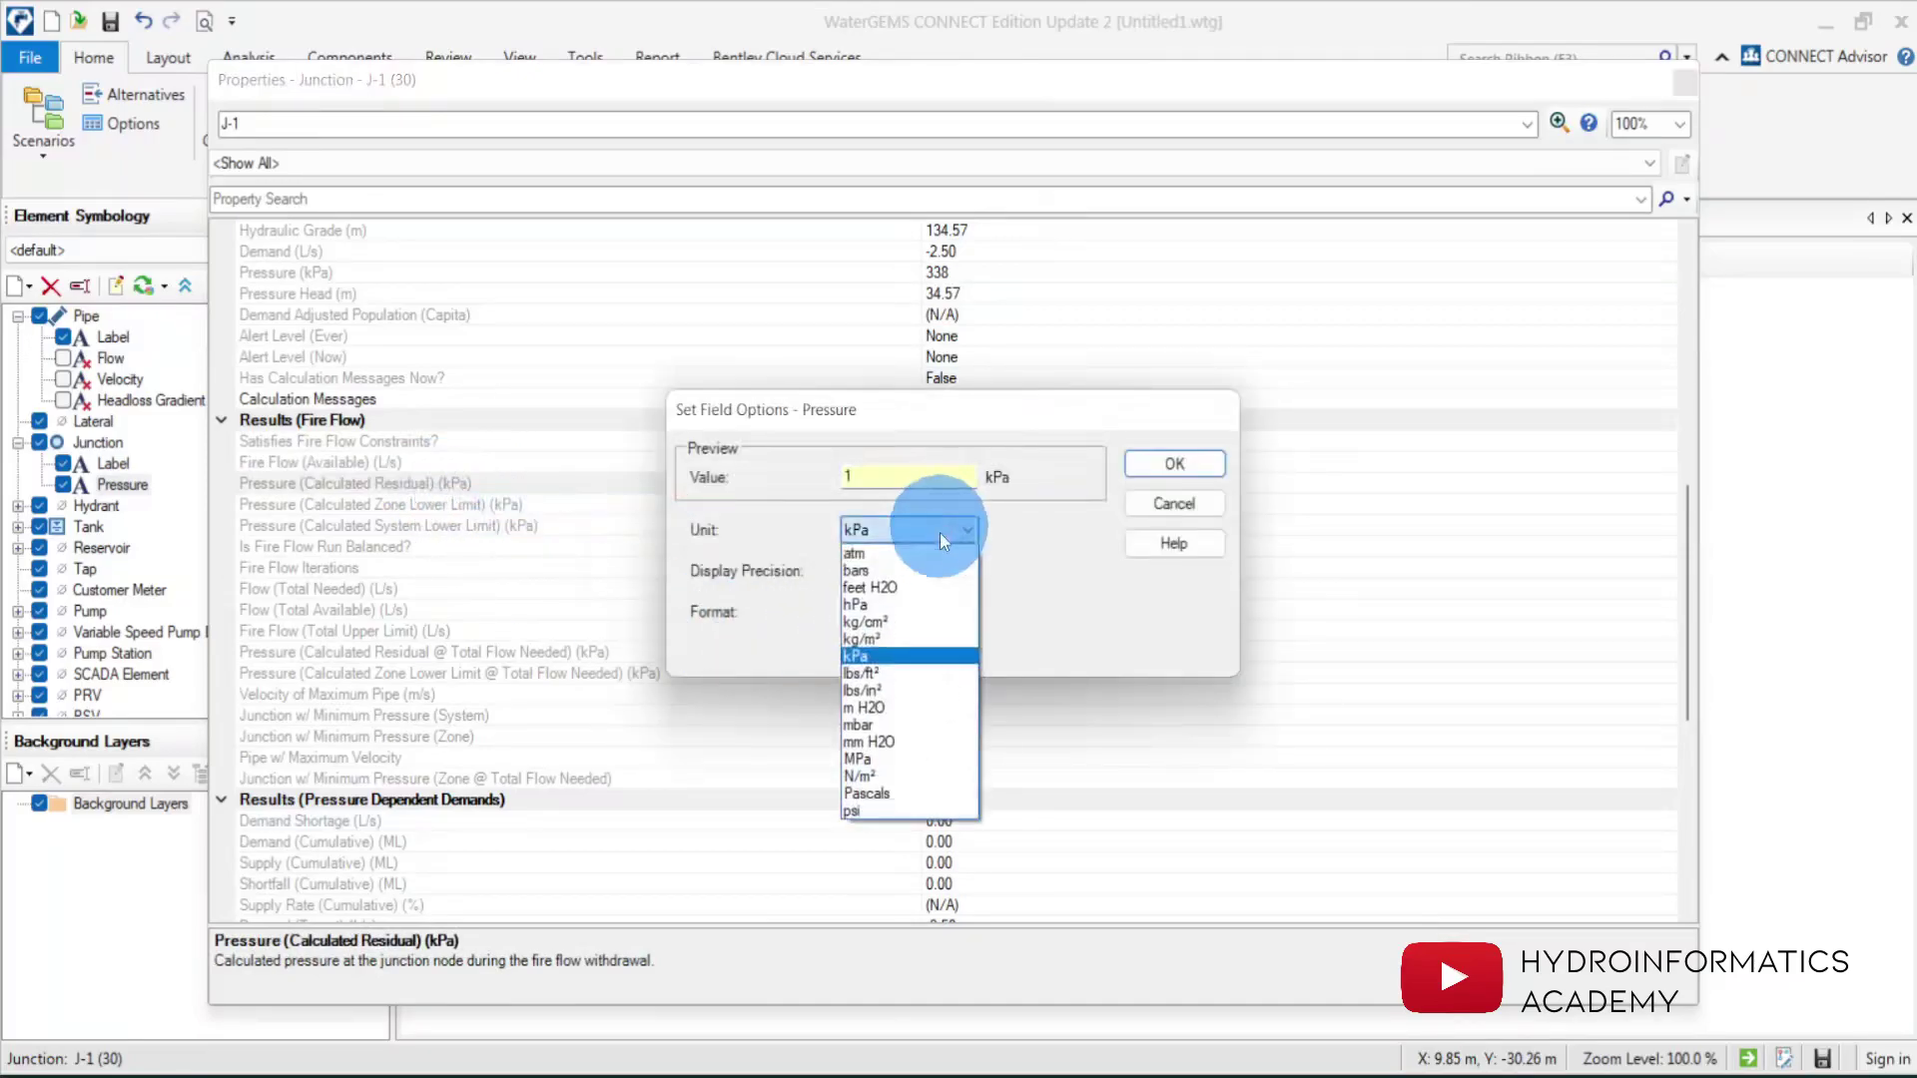
left_click(935, 708)
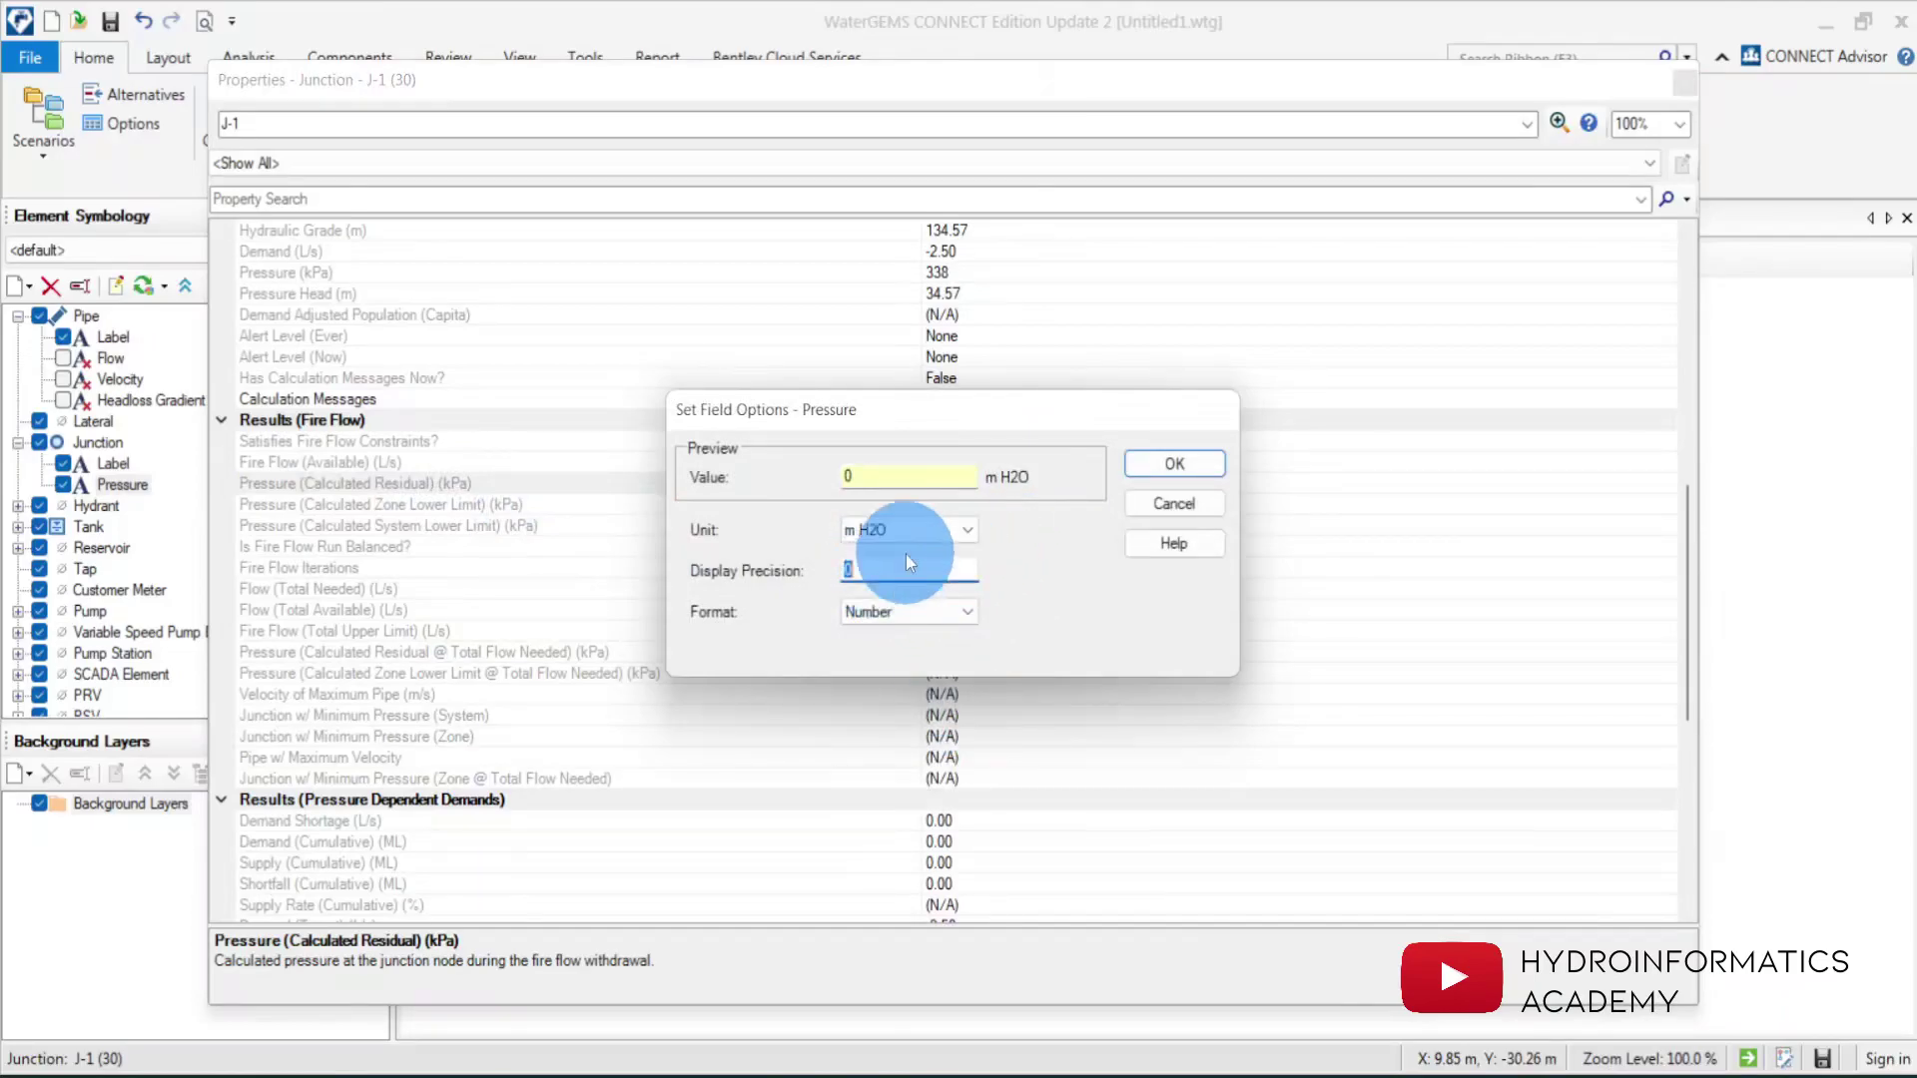
type("1")
left_click(1213, 462)
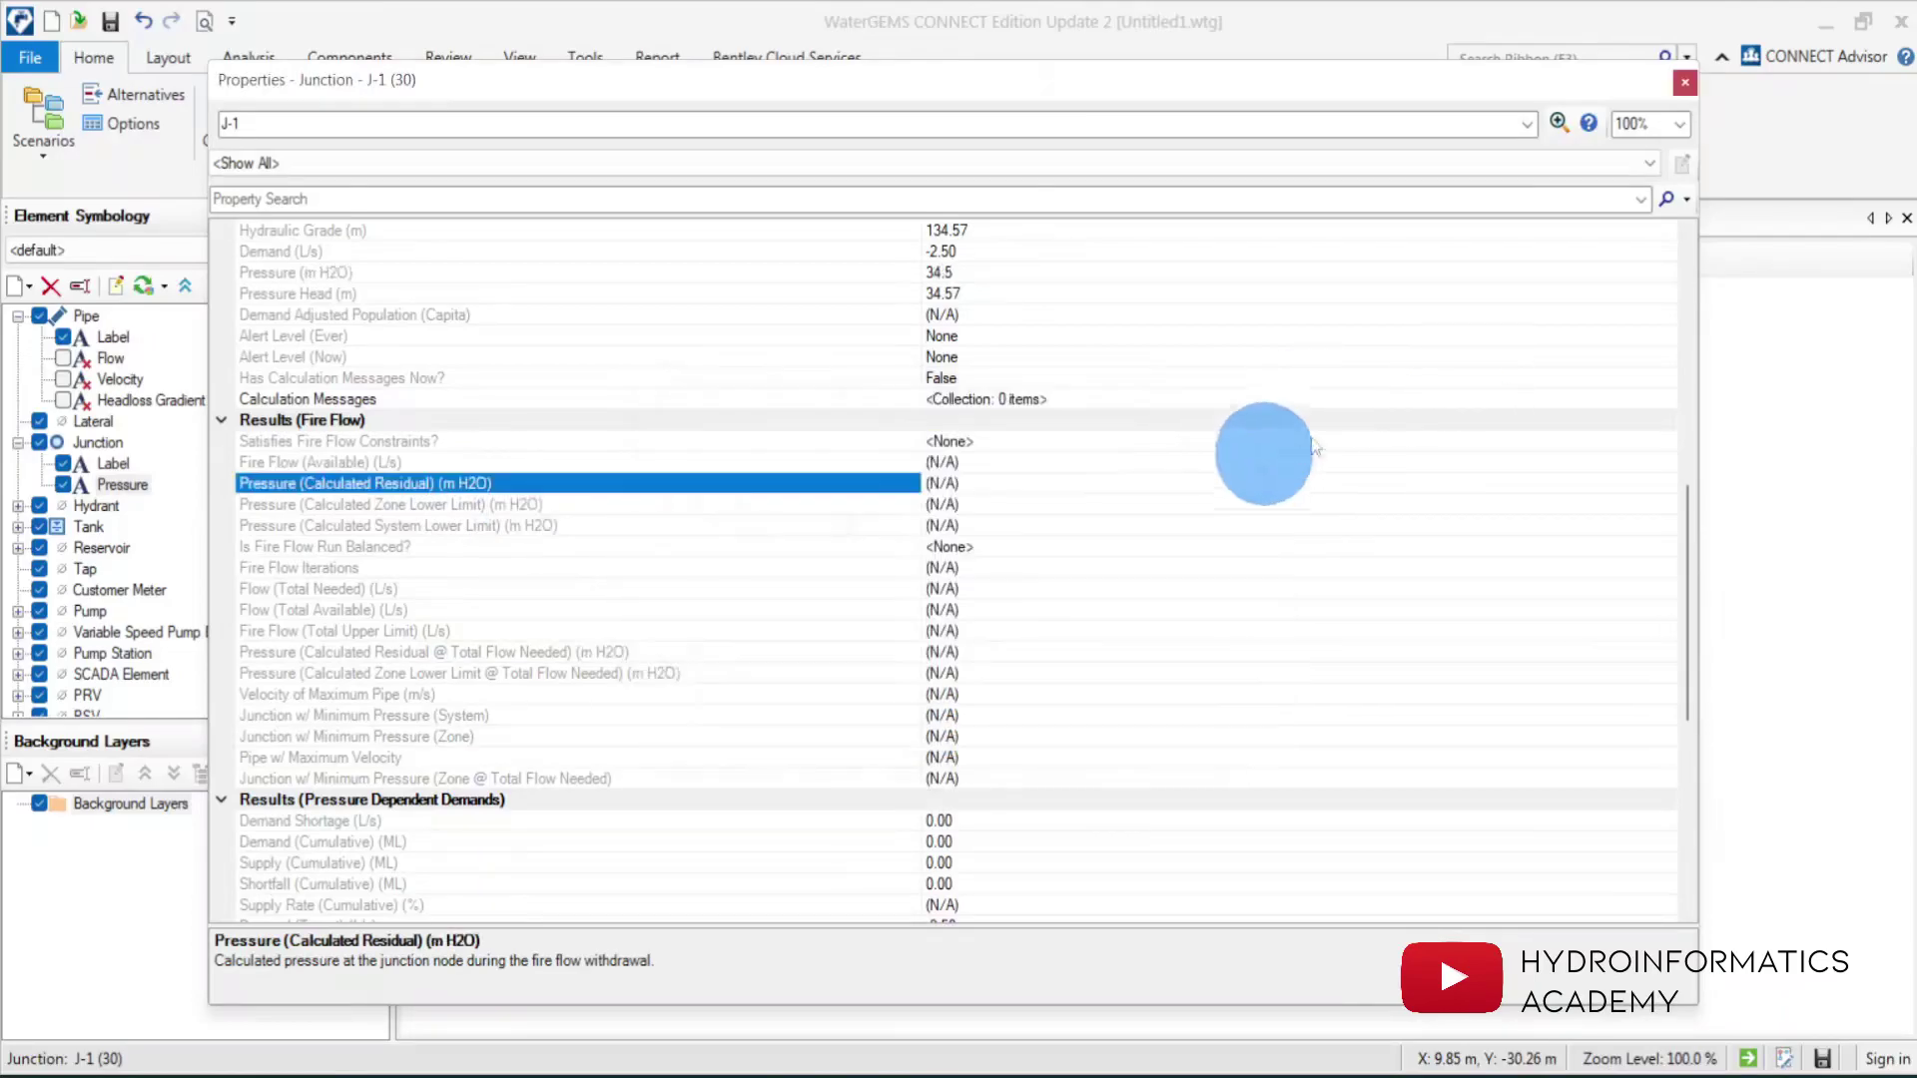
left_click(1685, 82)
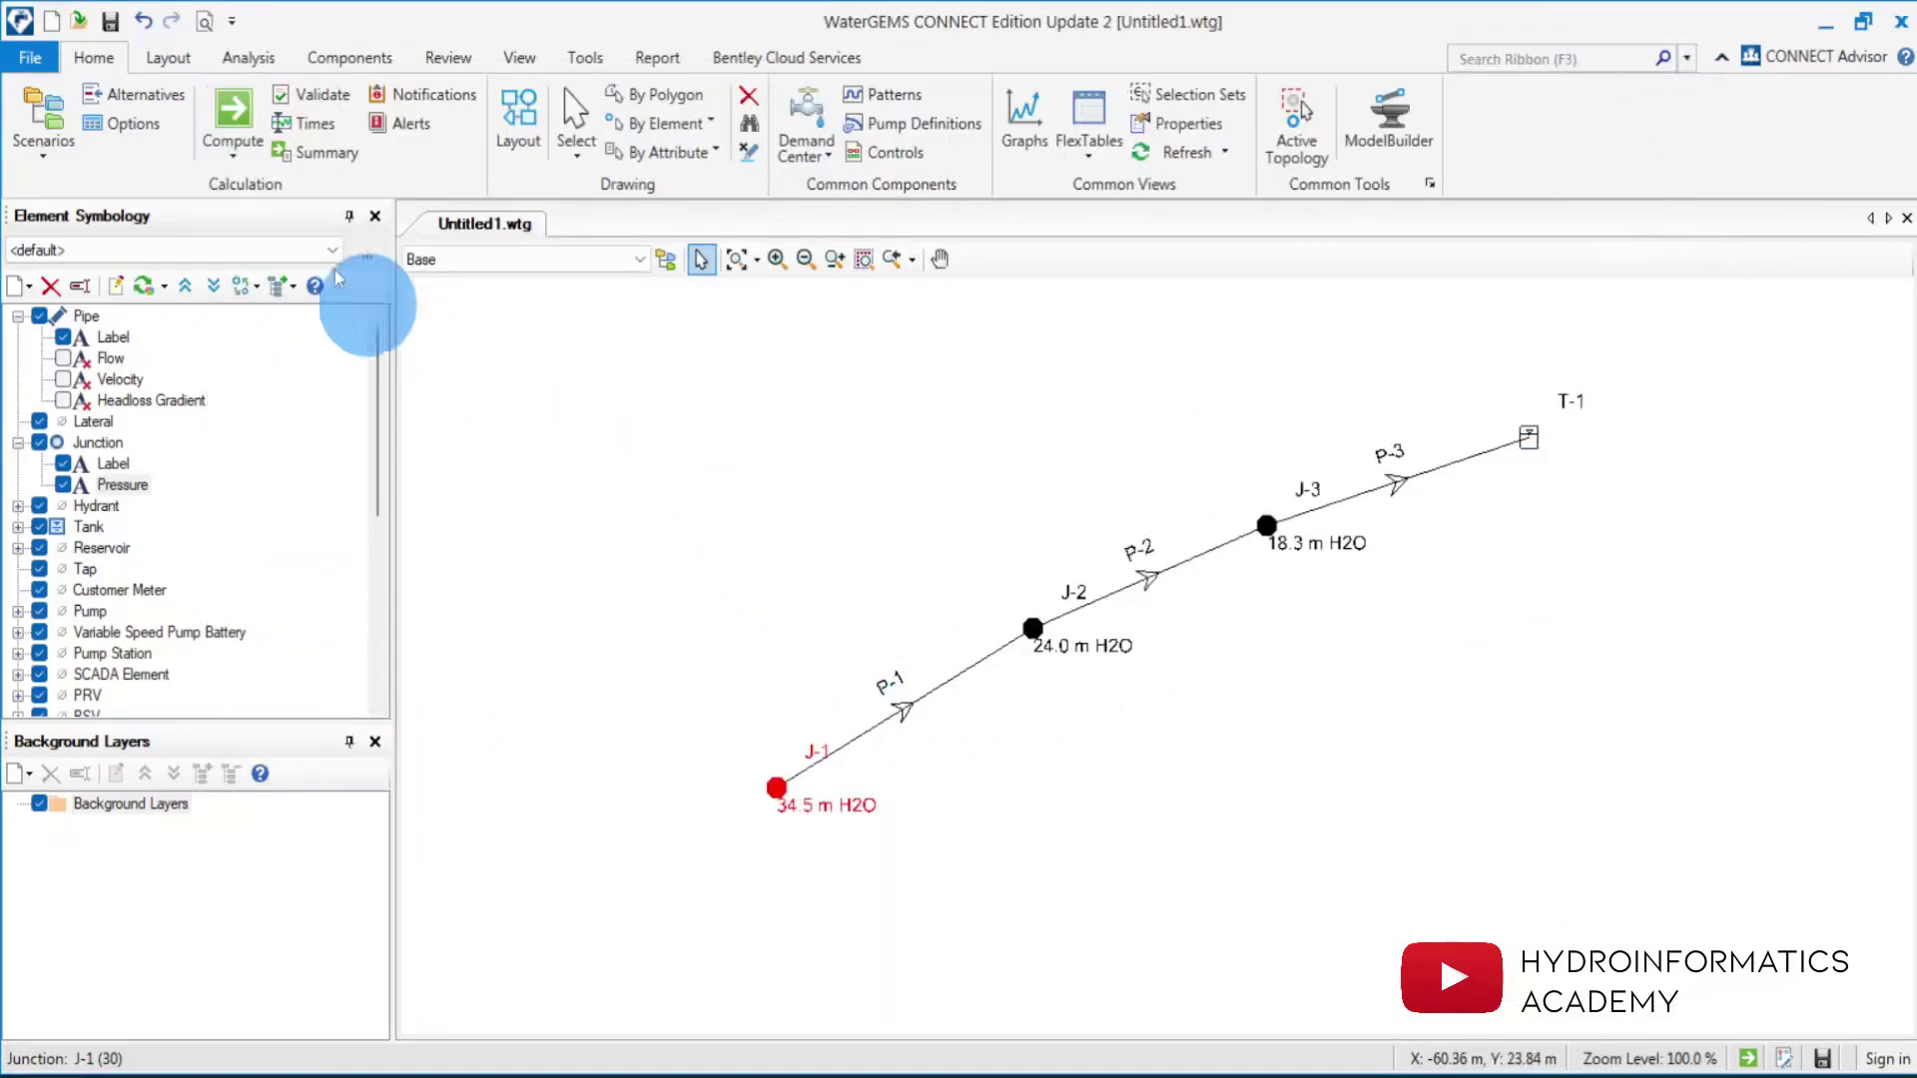
Recompute the model, then hide the junctions' pressure annotation and show the pipes' headloss gradient.
left_click(233, 112)
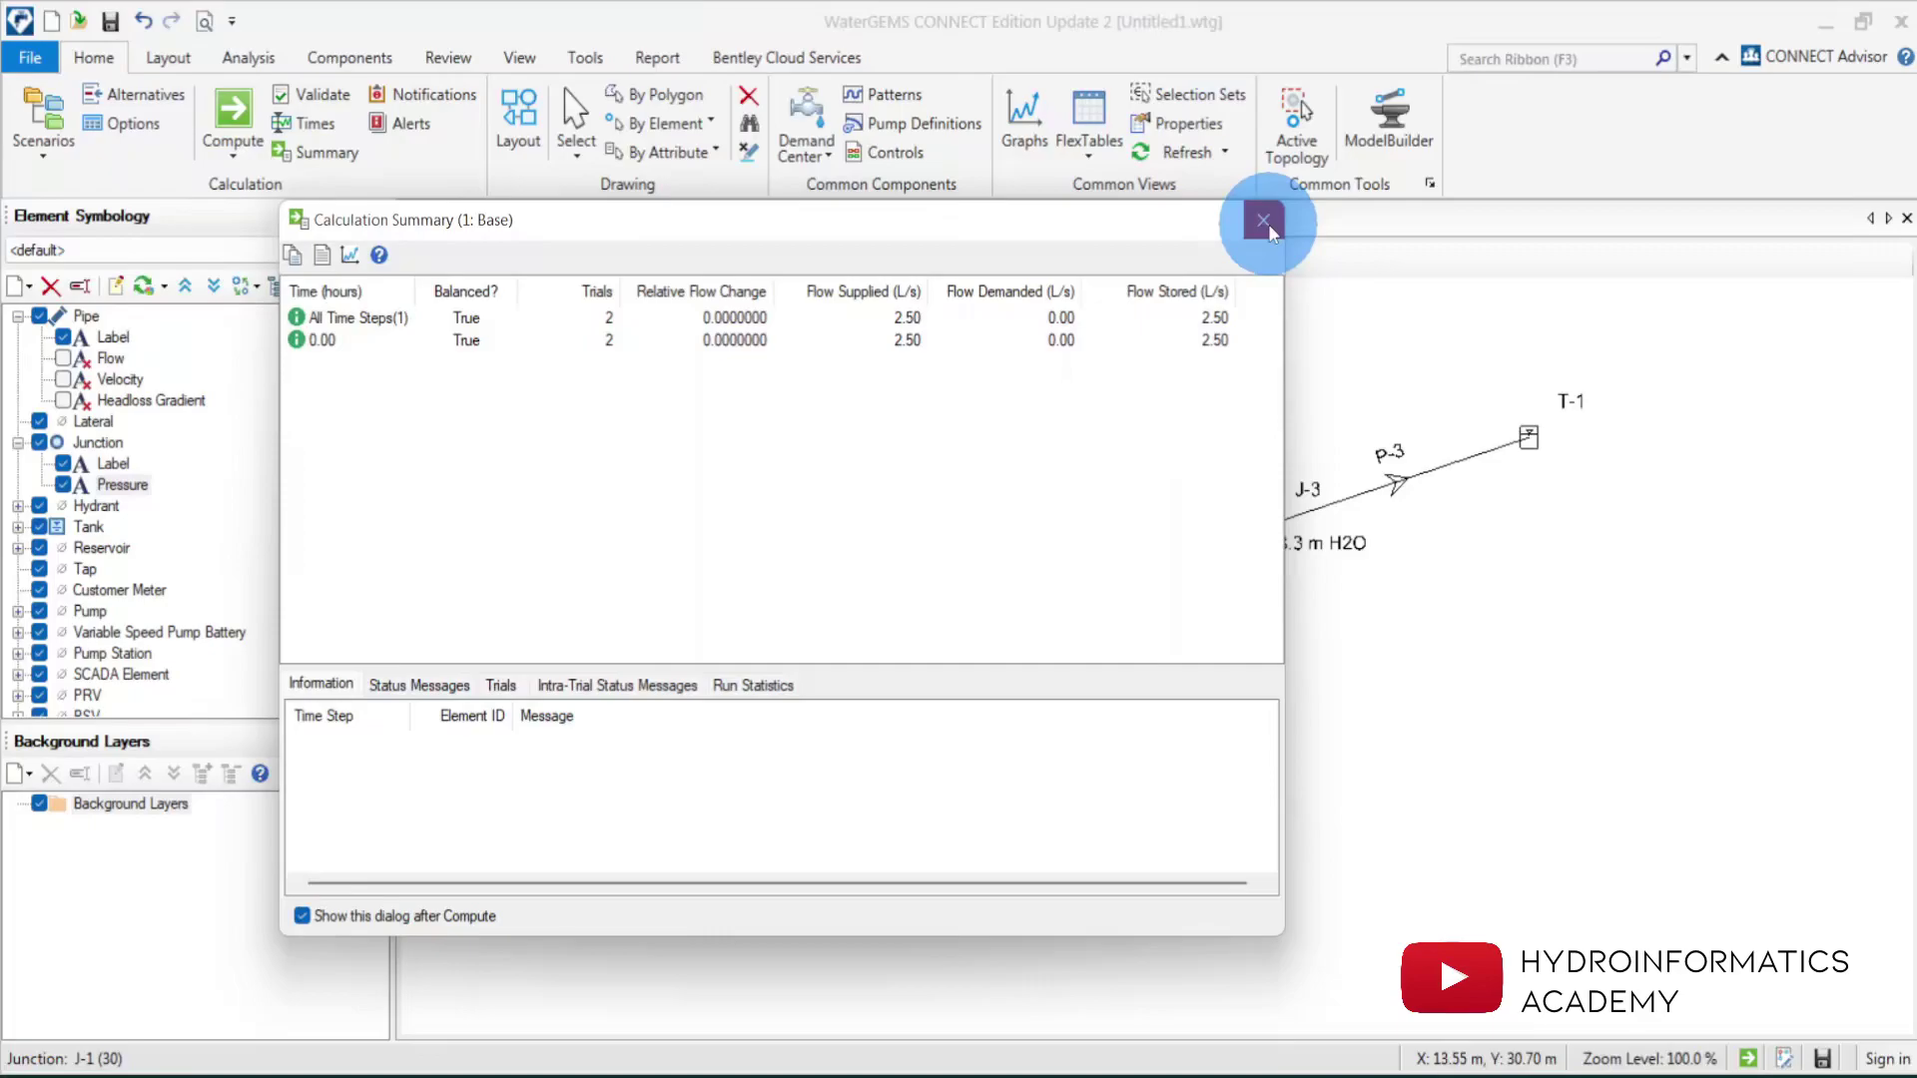
left_click(1264, 221)
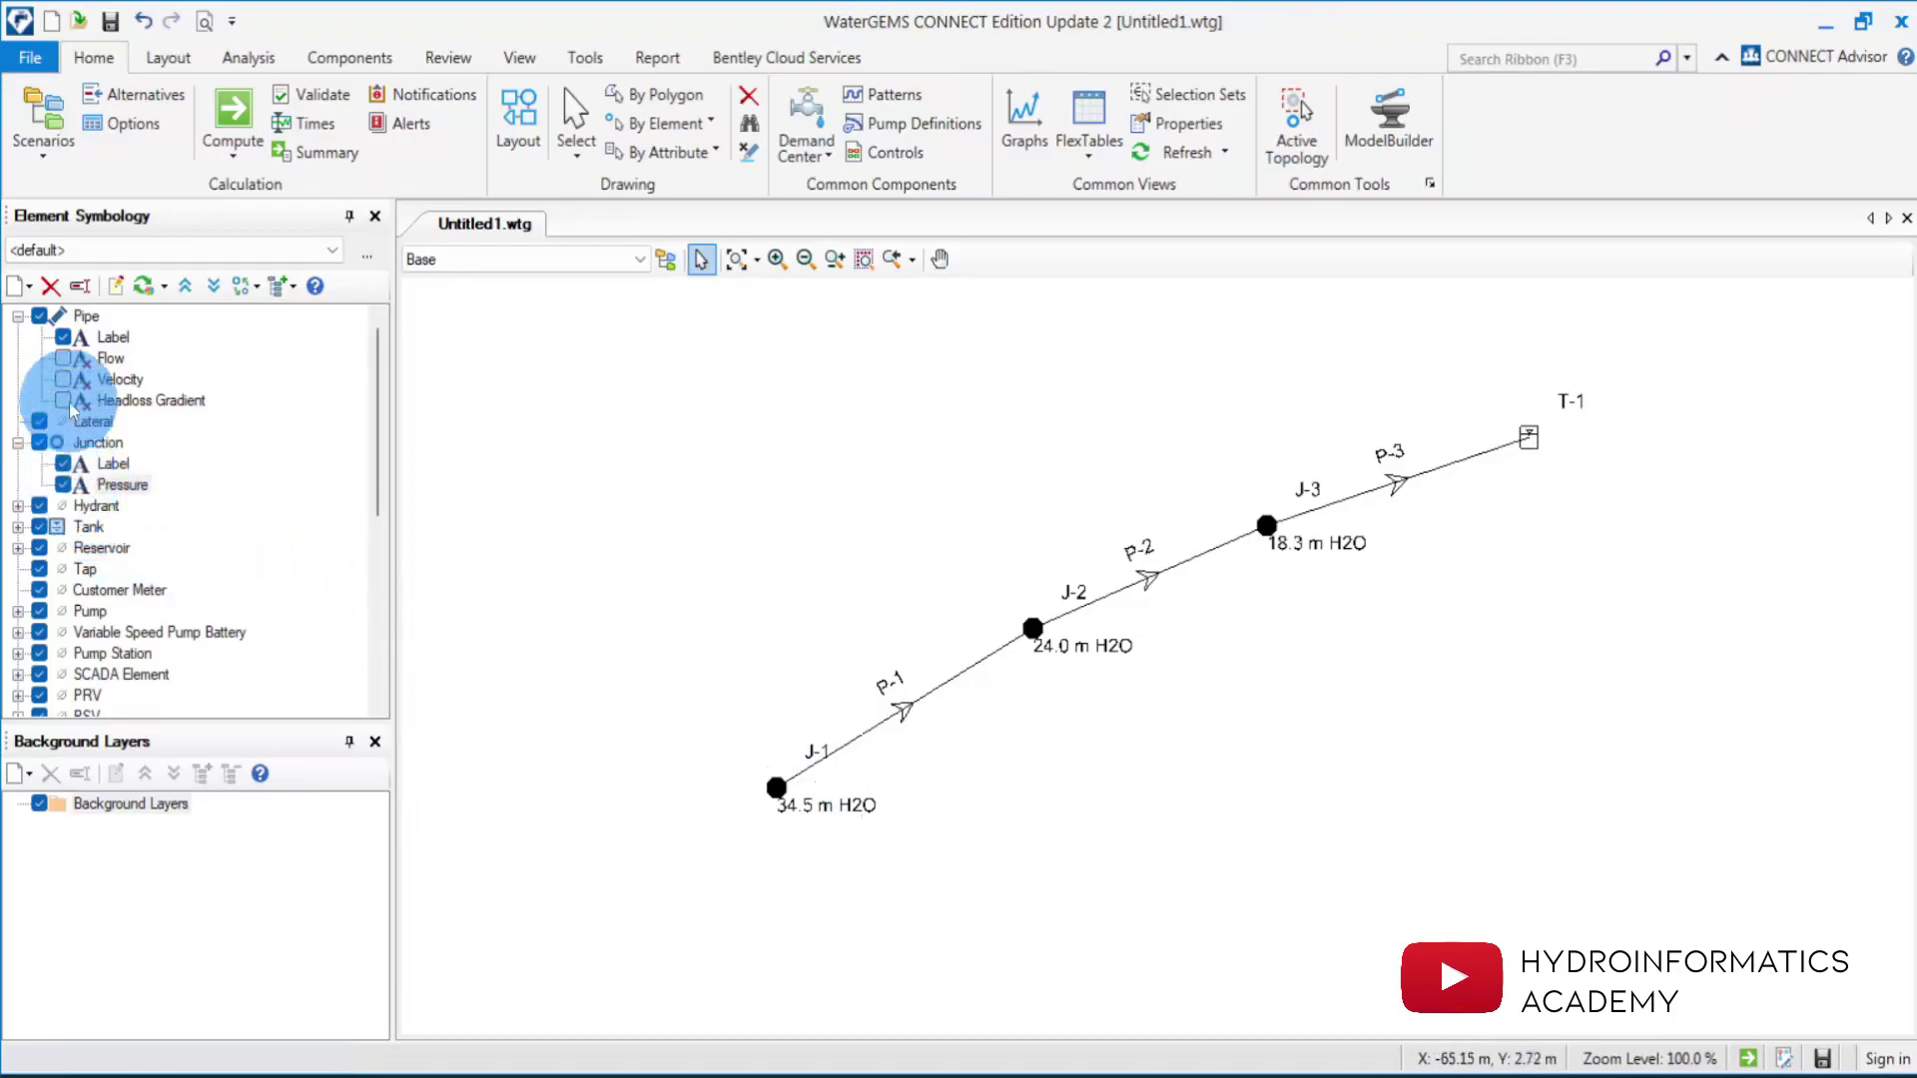
left_click(63, 485)
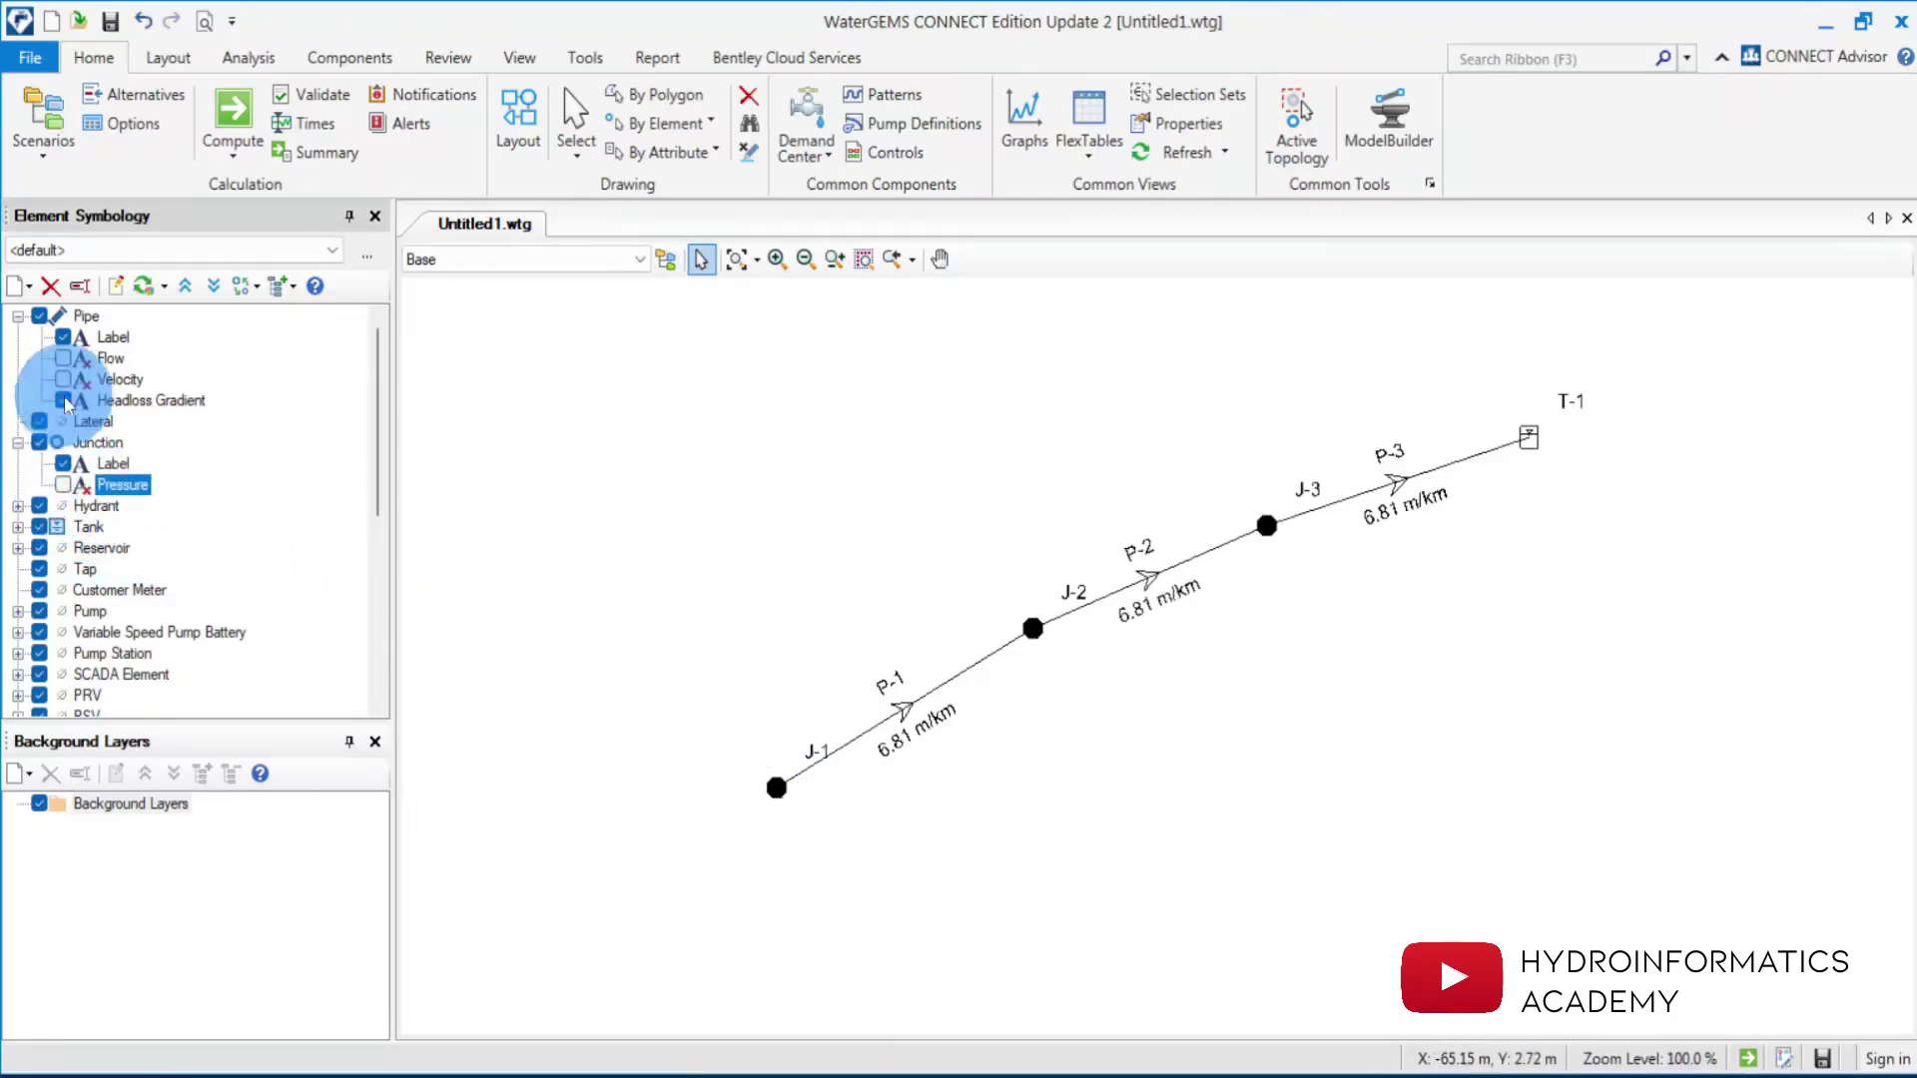